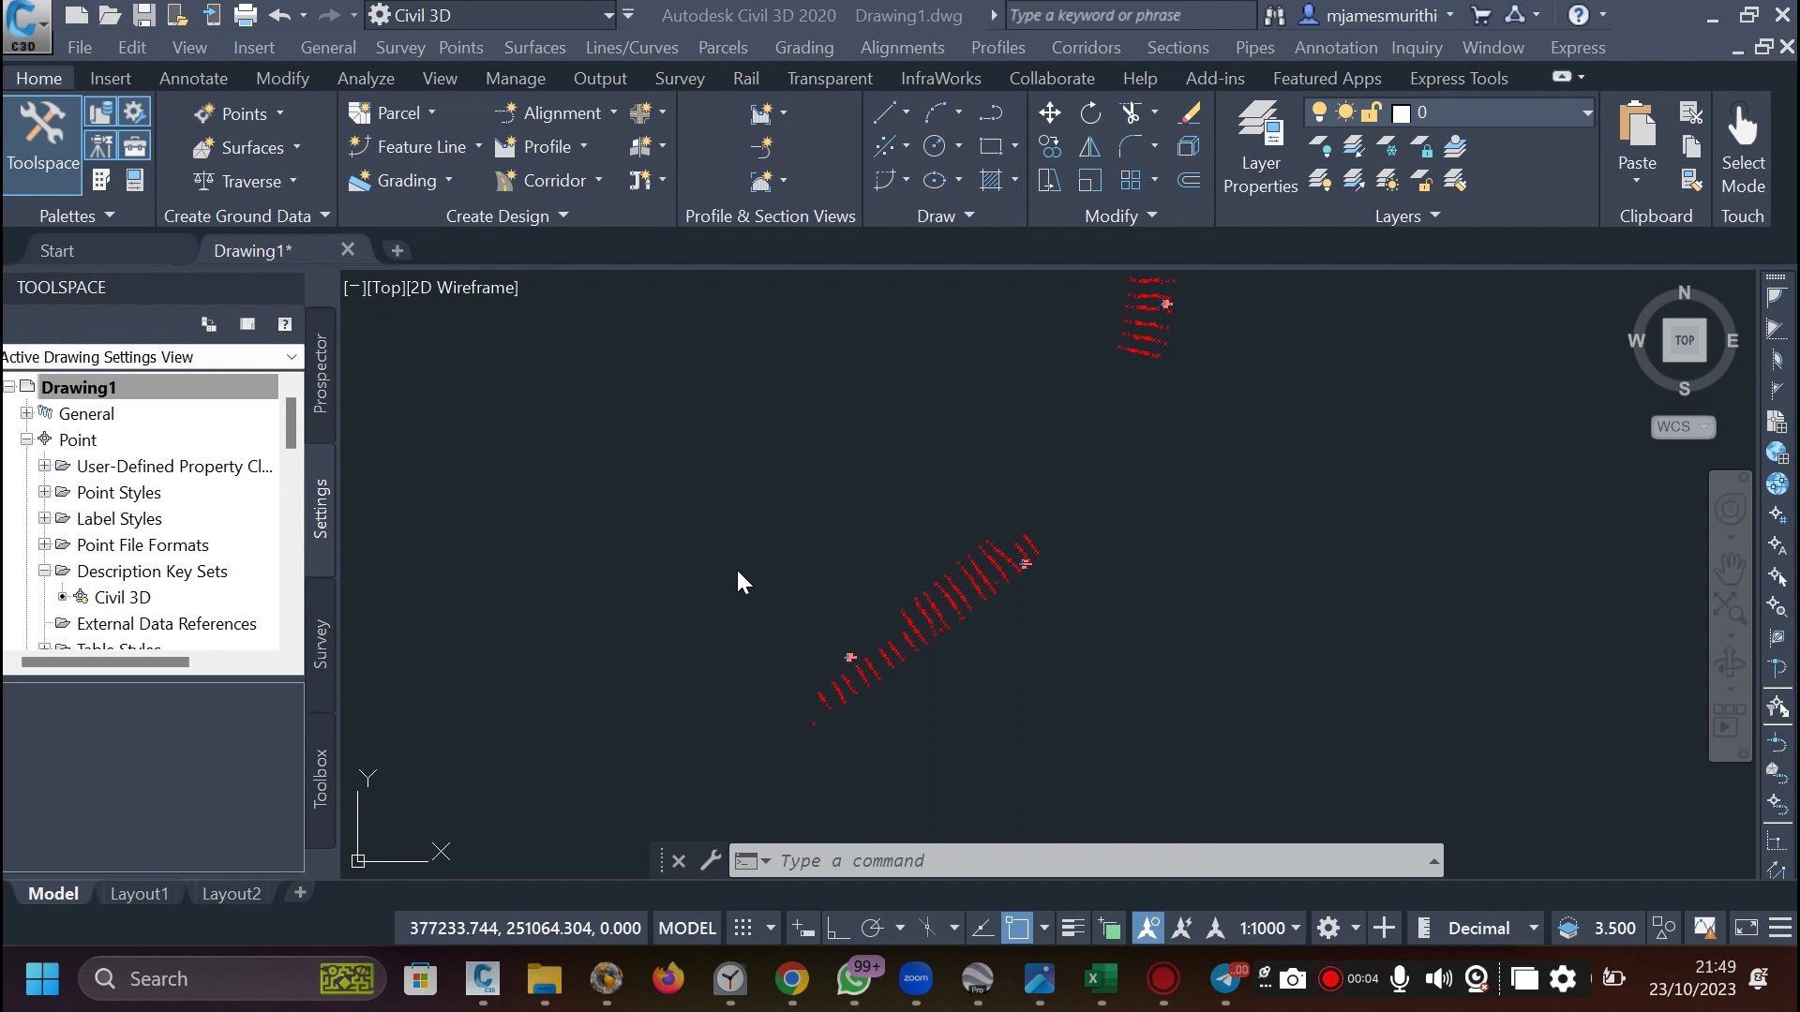
scroll(804, 622, "up", 4)
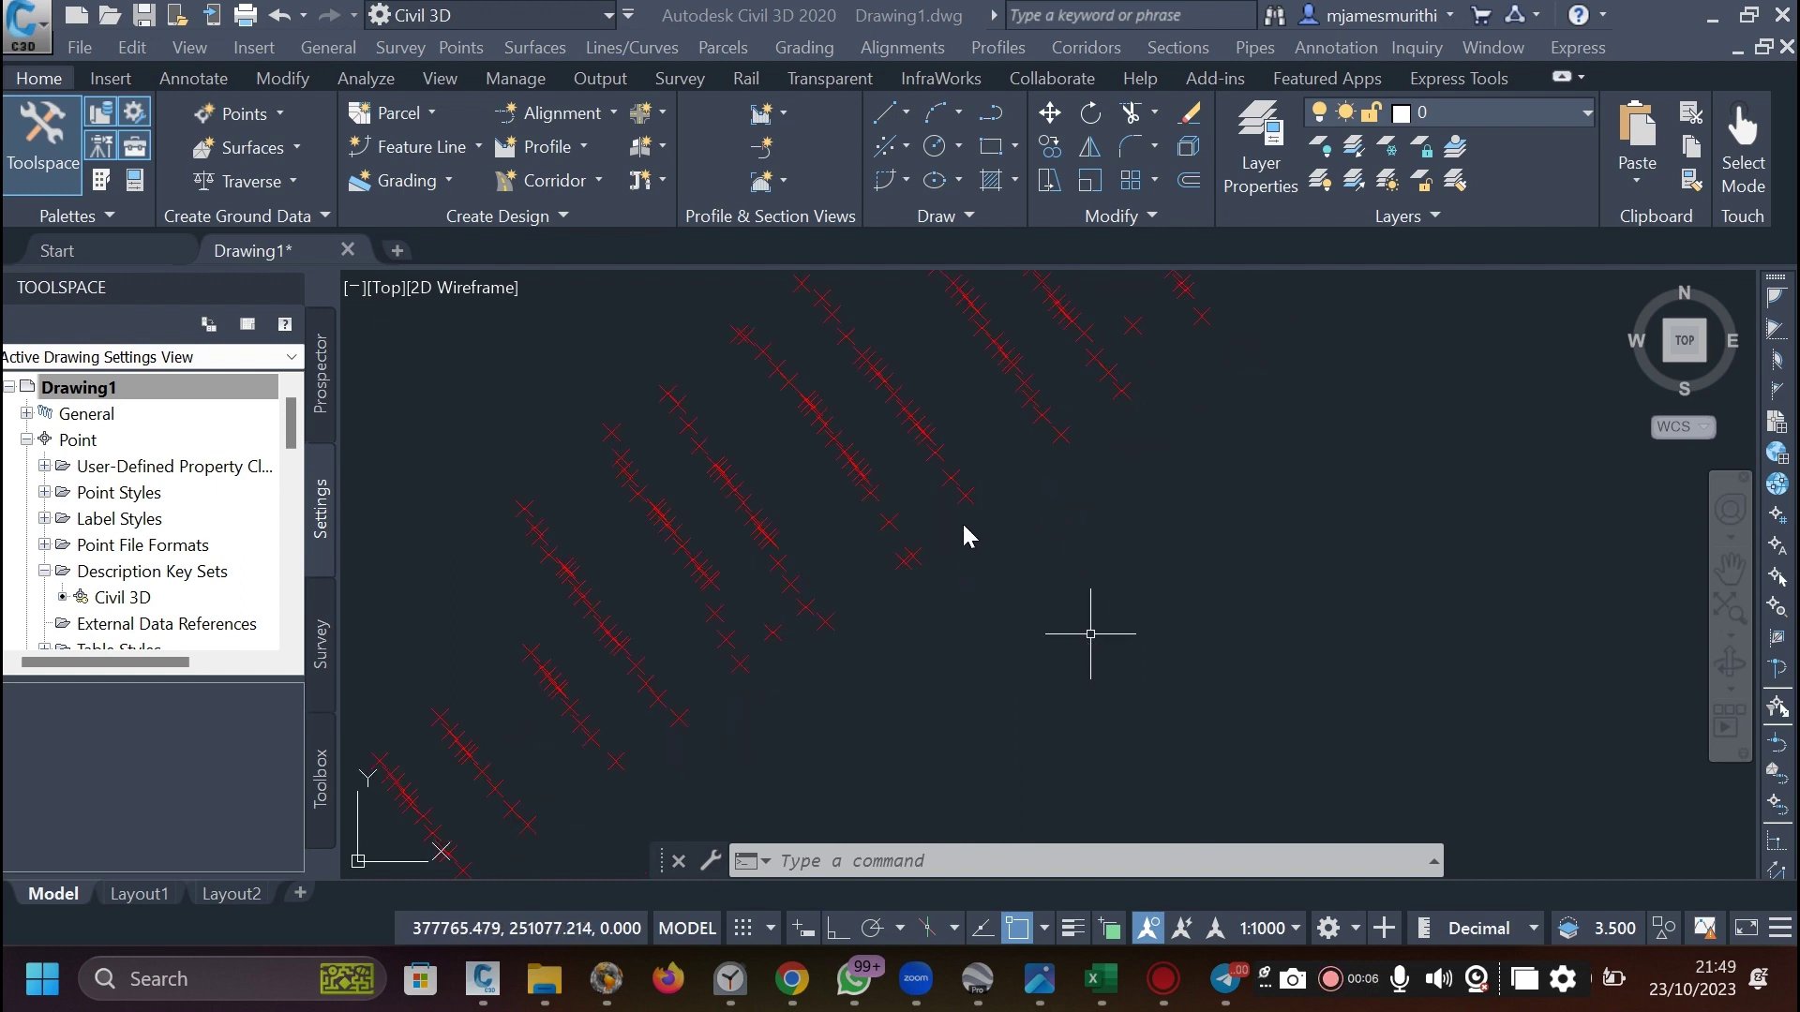
scroll(994, 440, "up", 3)
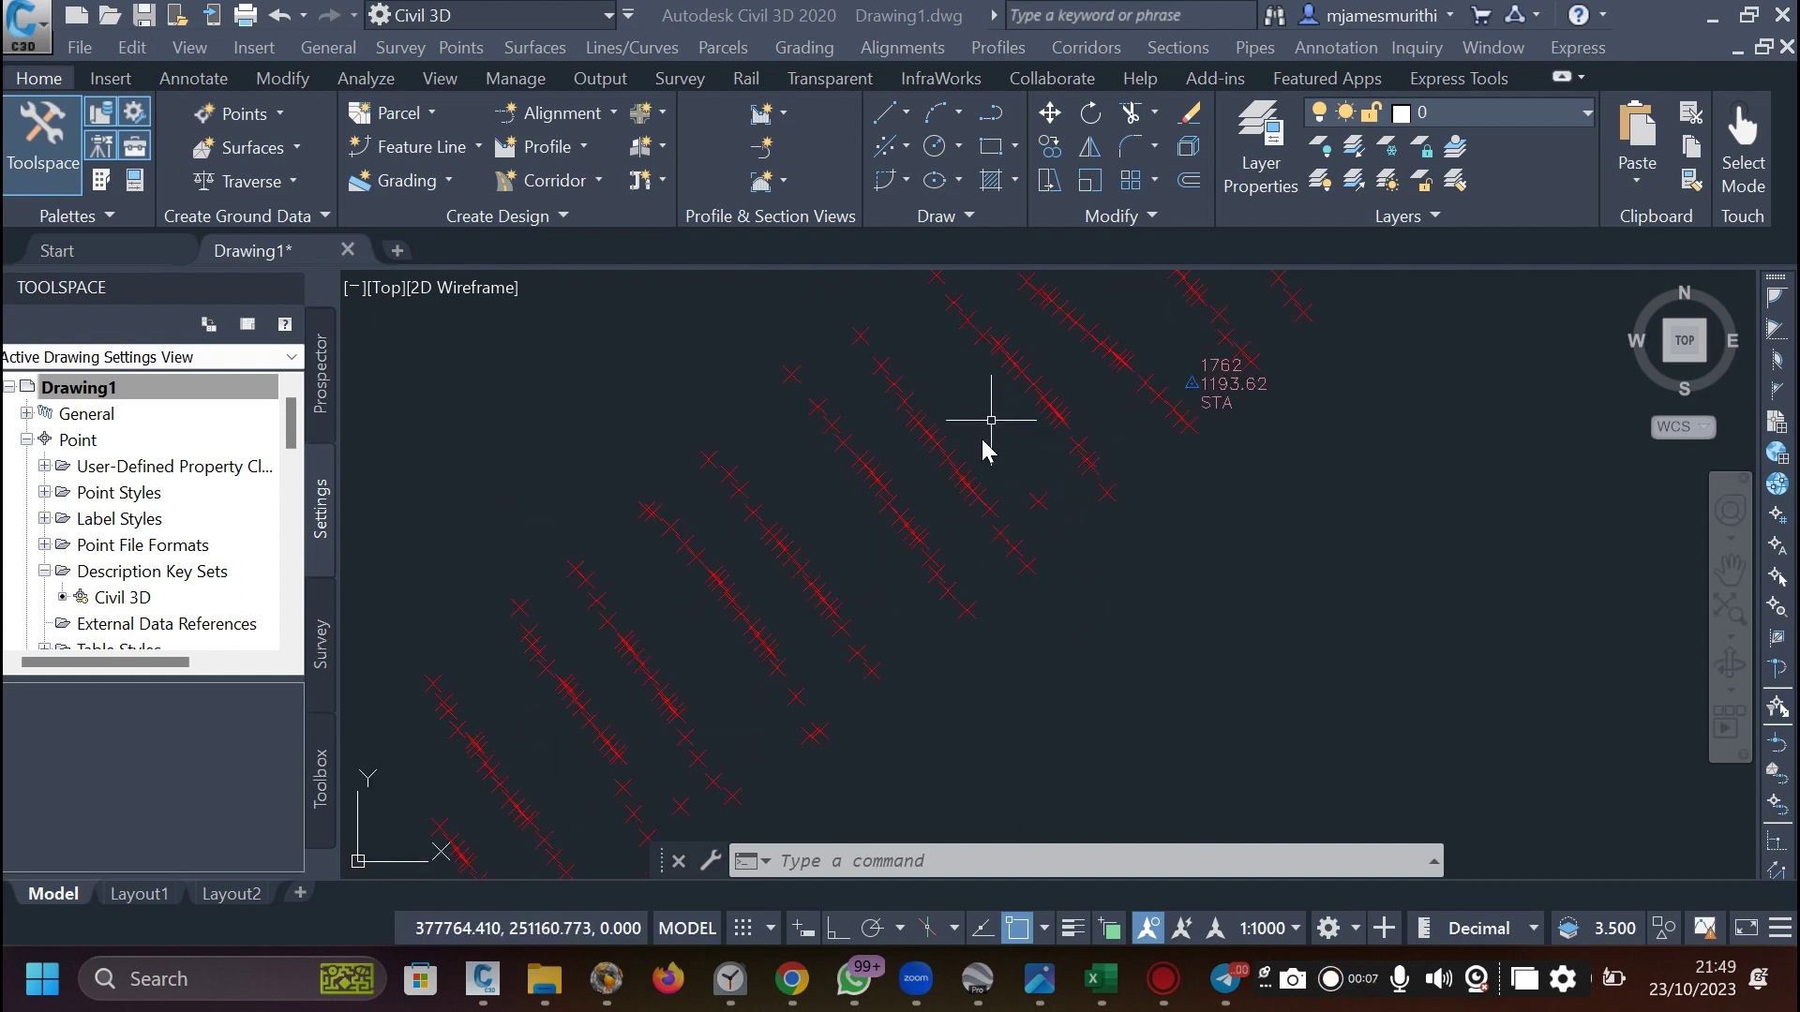
scroll(983, 438, "down", 2)
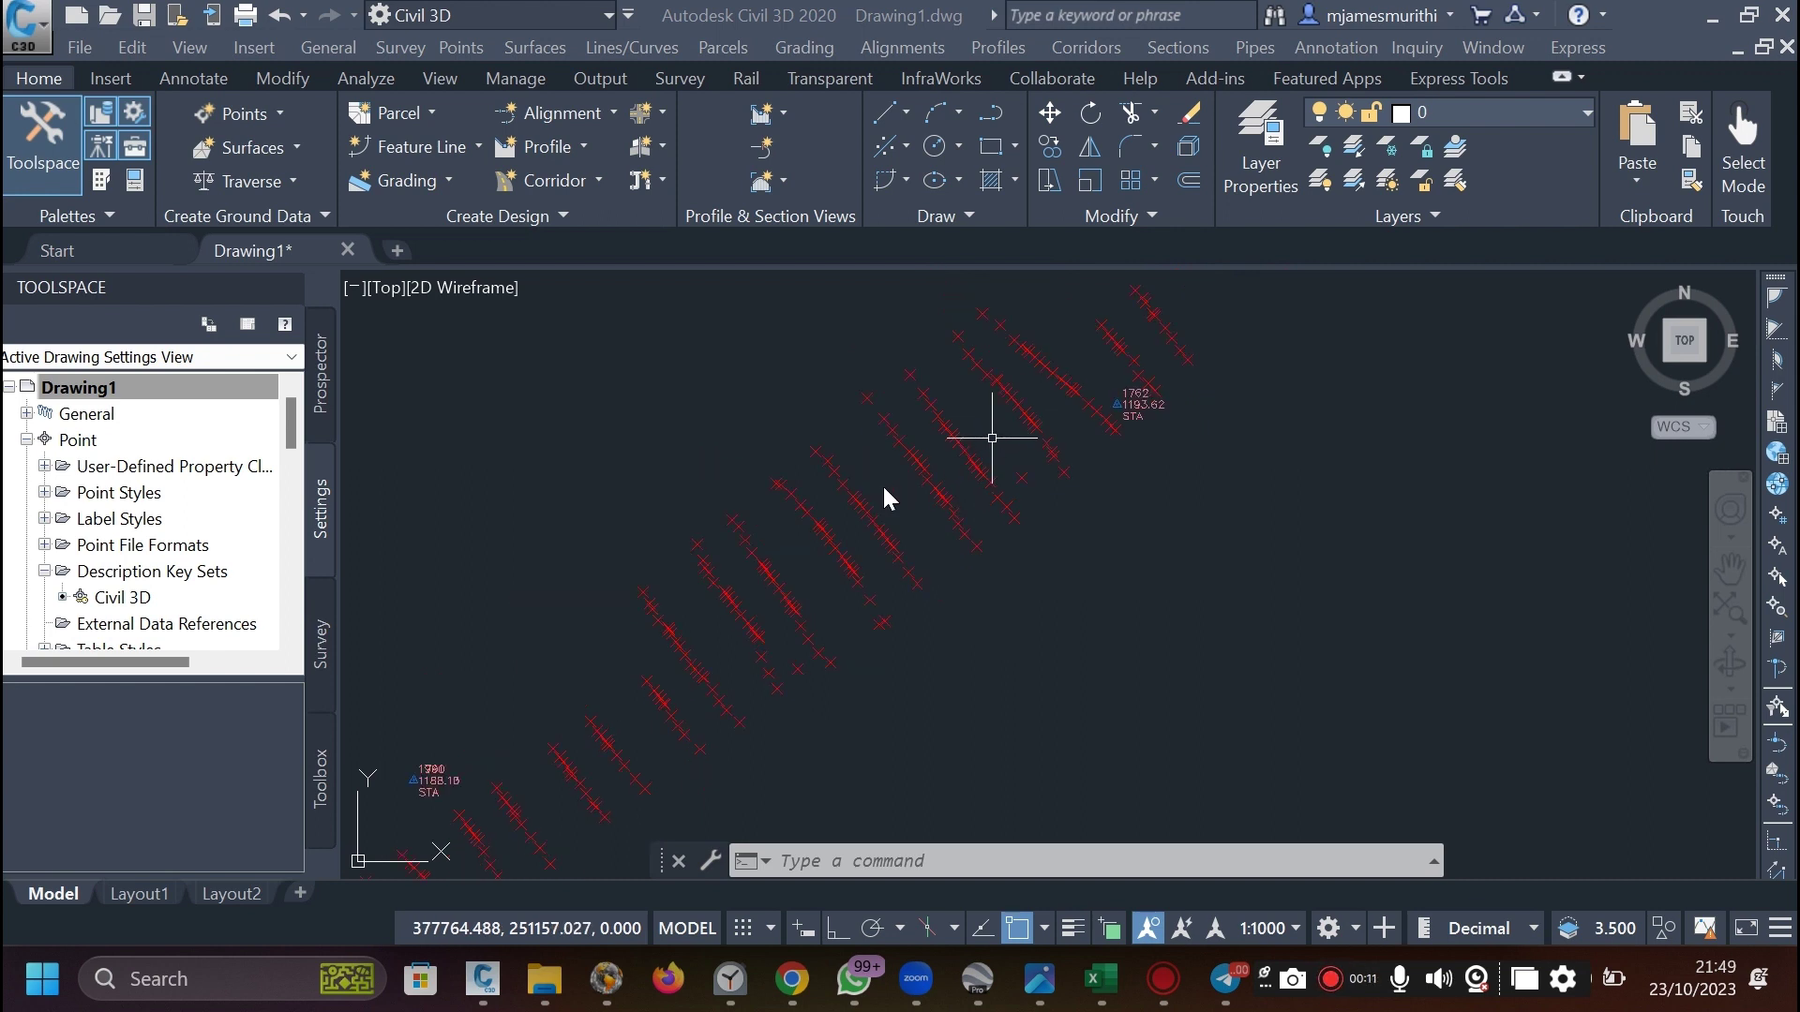
Switch to the Excel workbook Topo For Marsabit Slopes DESIGN and review the point description codes in column E.
left_click(1102, 987)
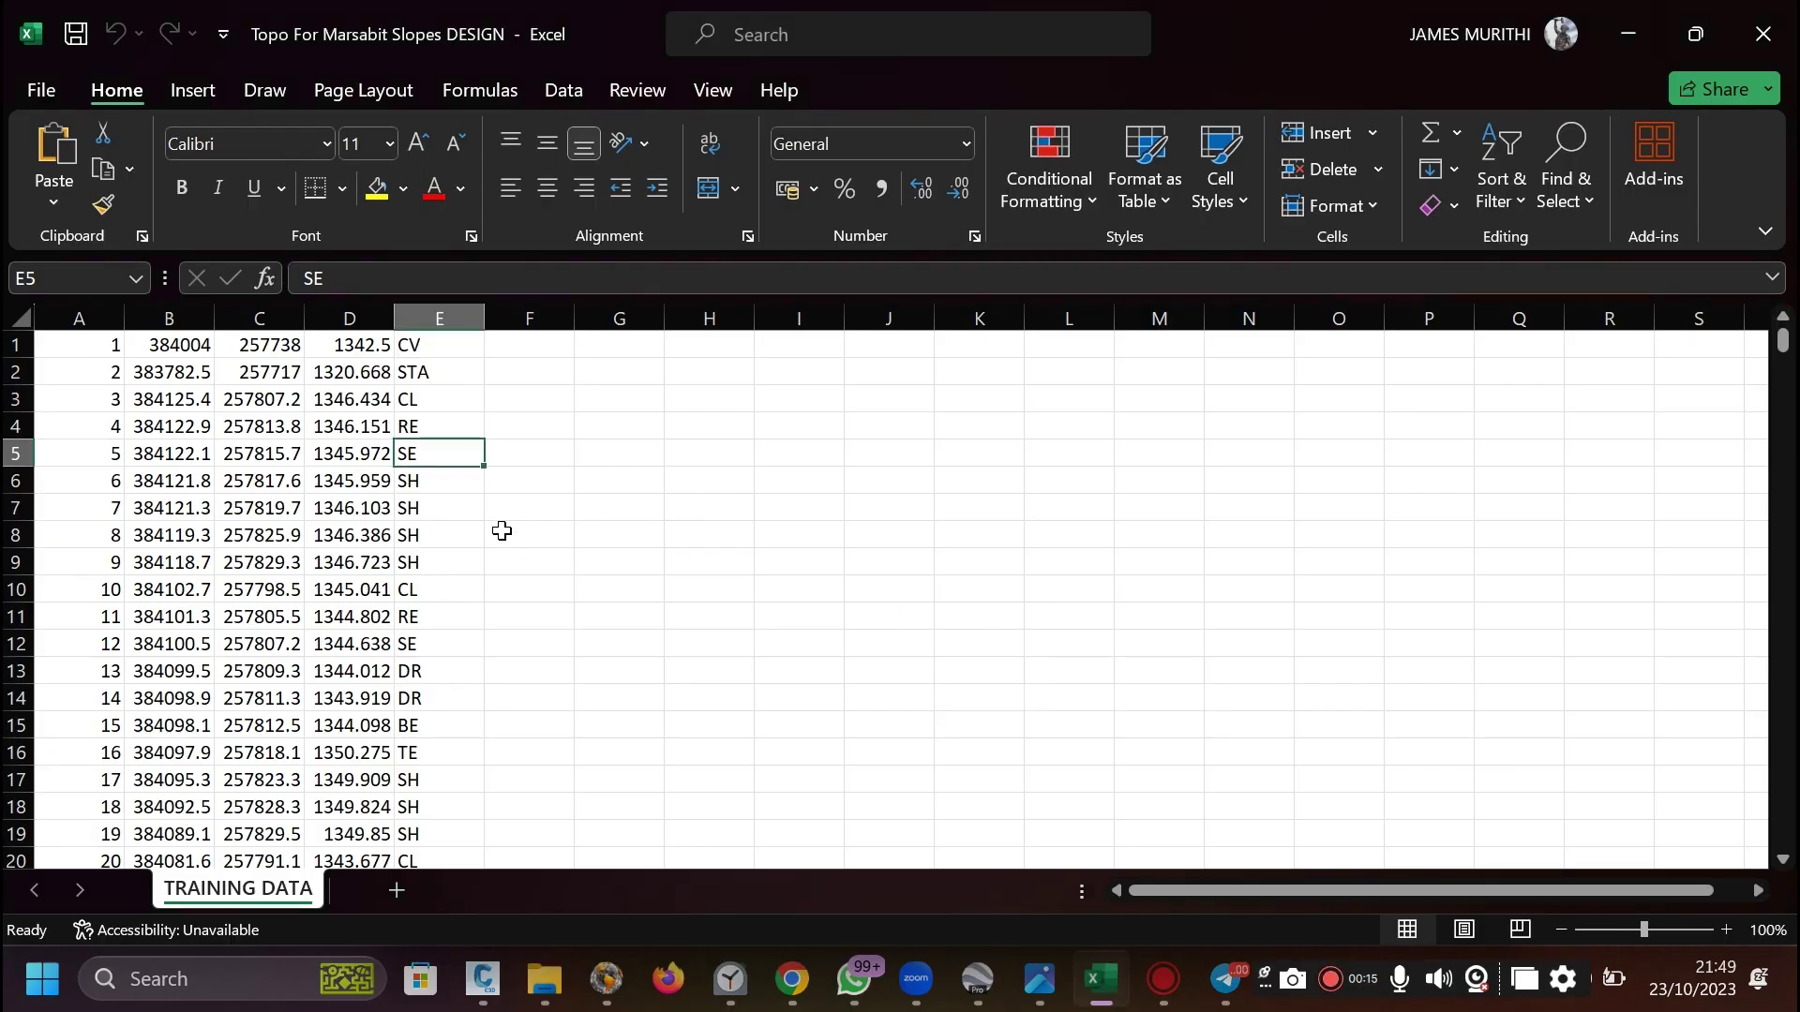
left_click(506, 420)
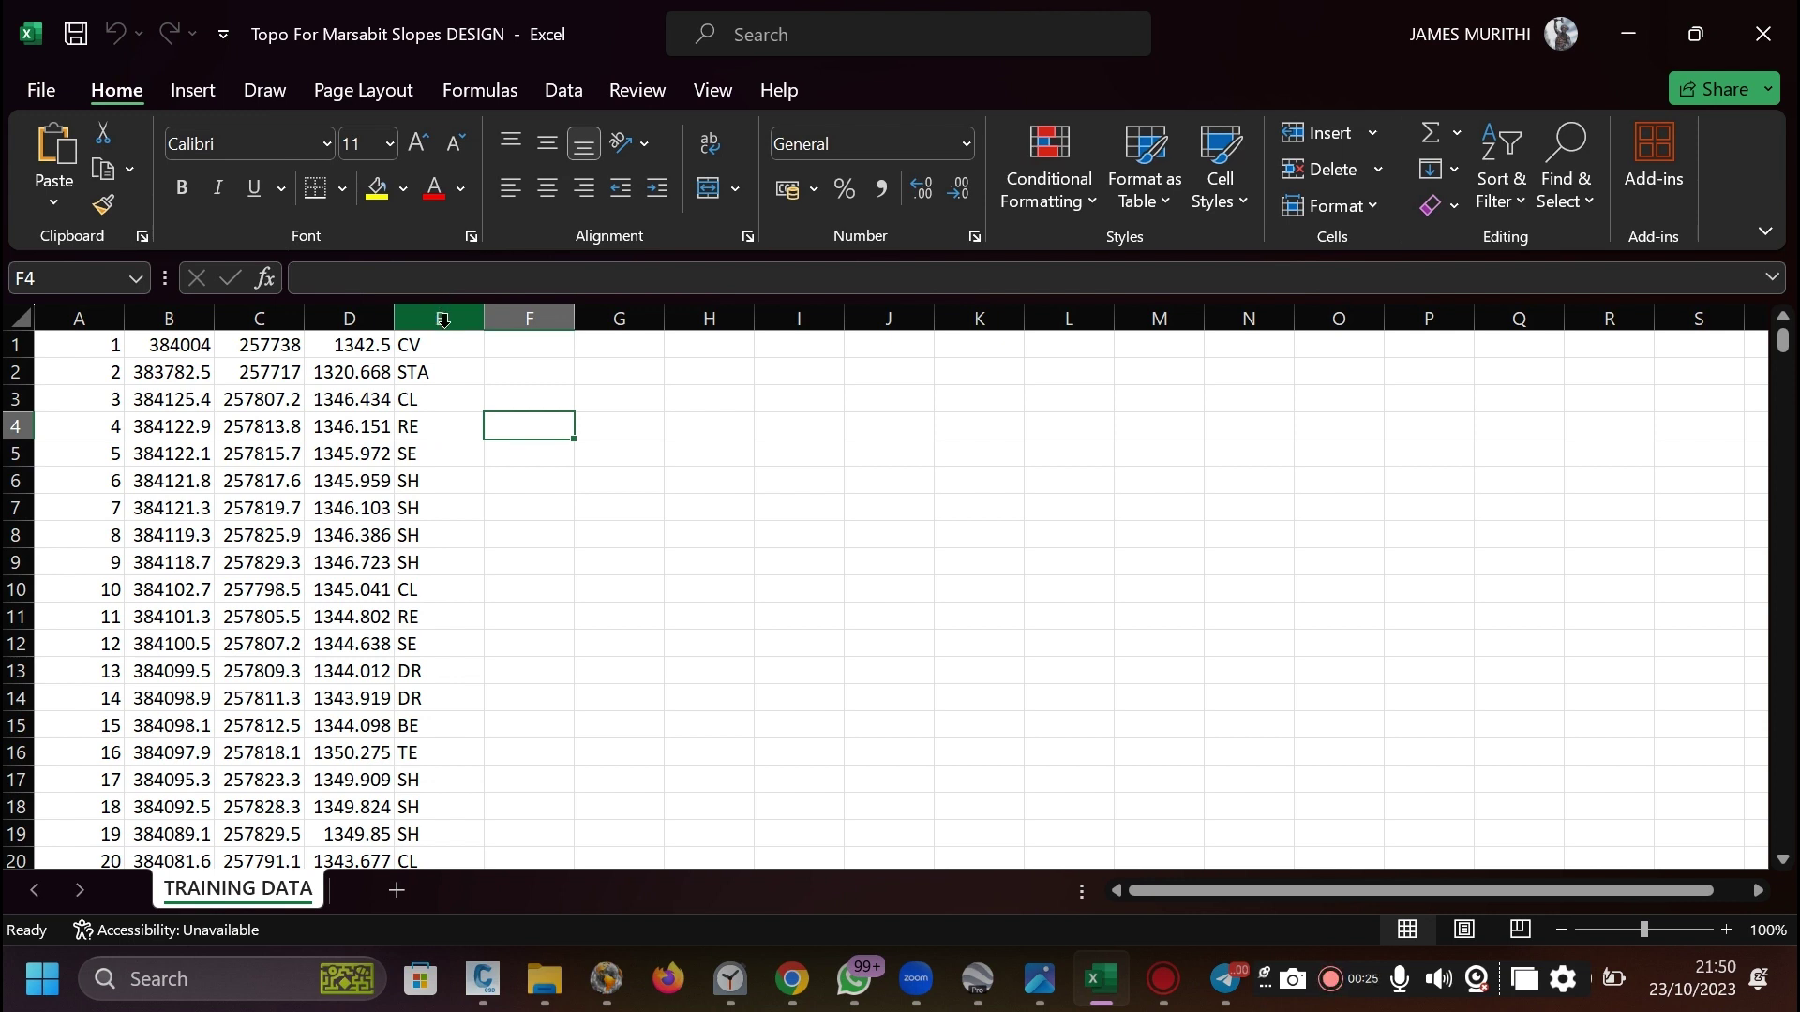
left_click(429, 405)
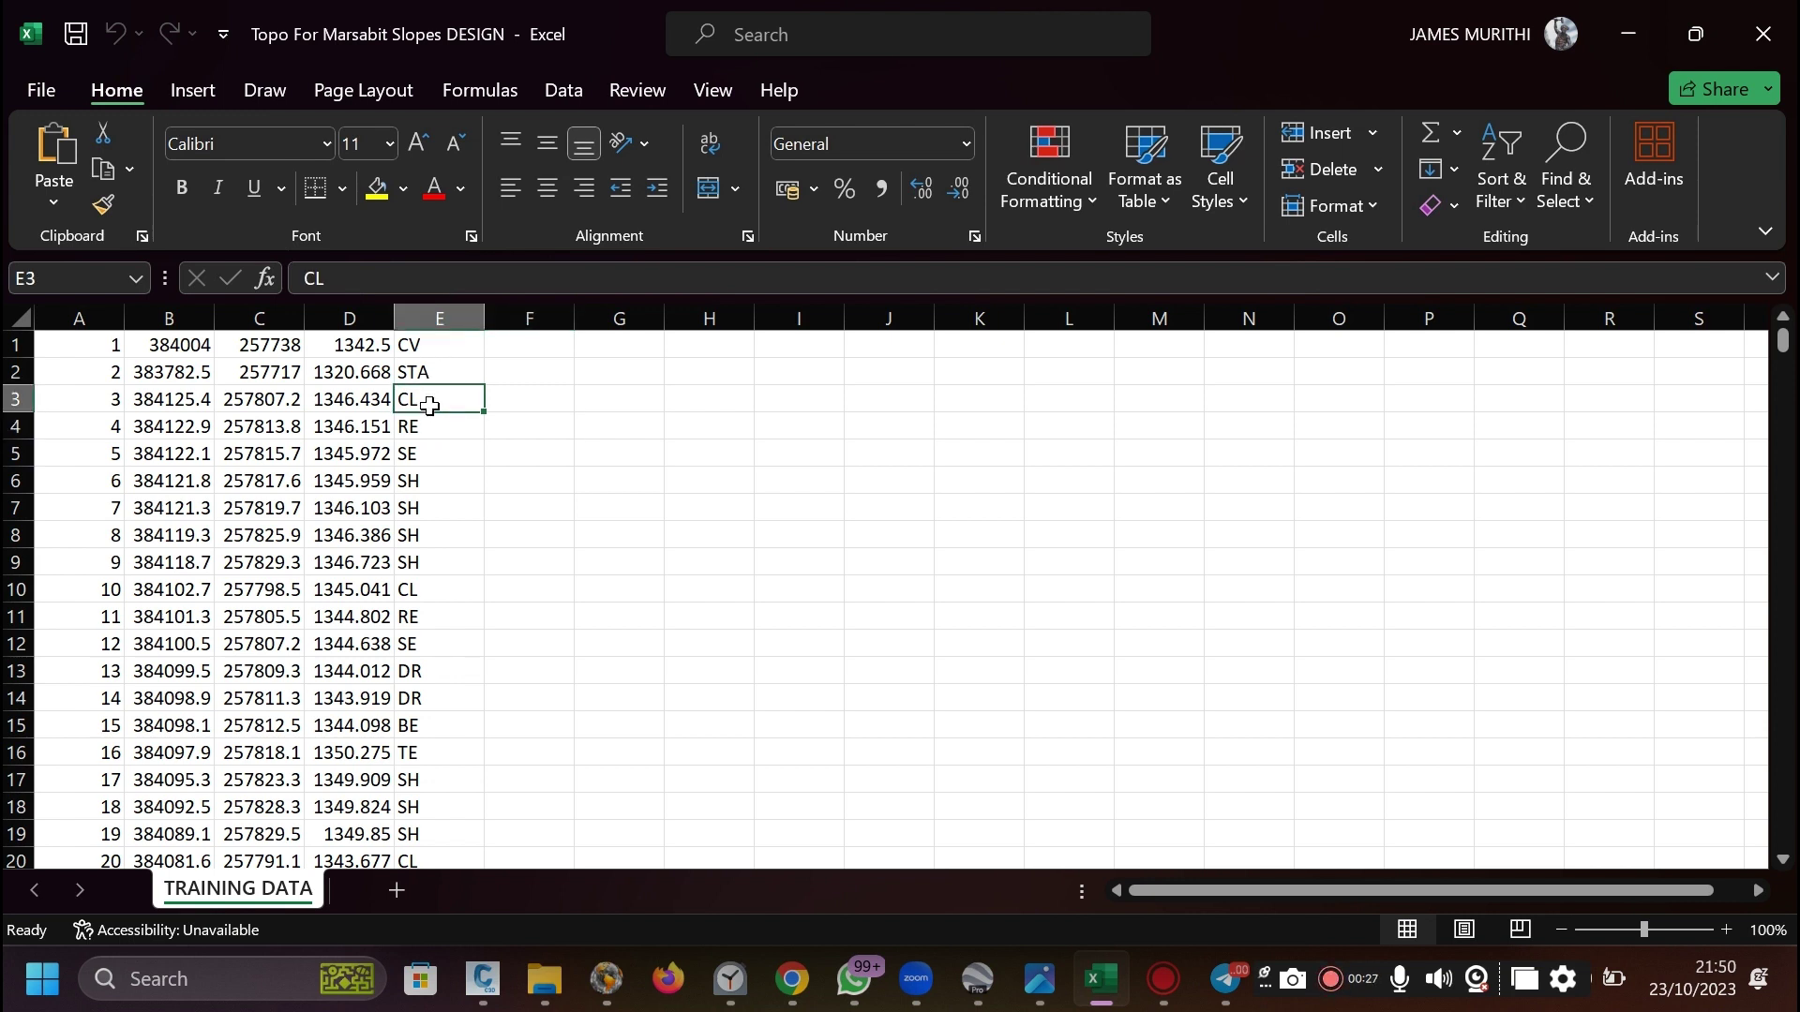
left_click(431, 425)
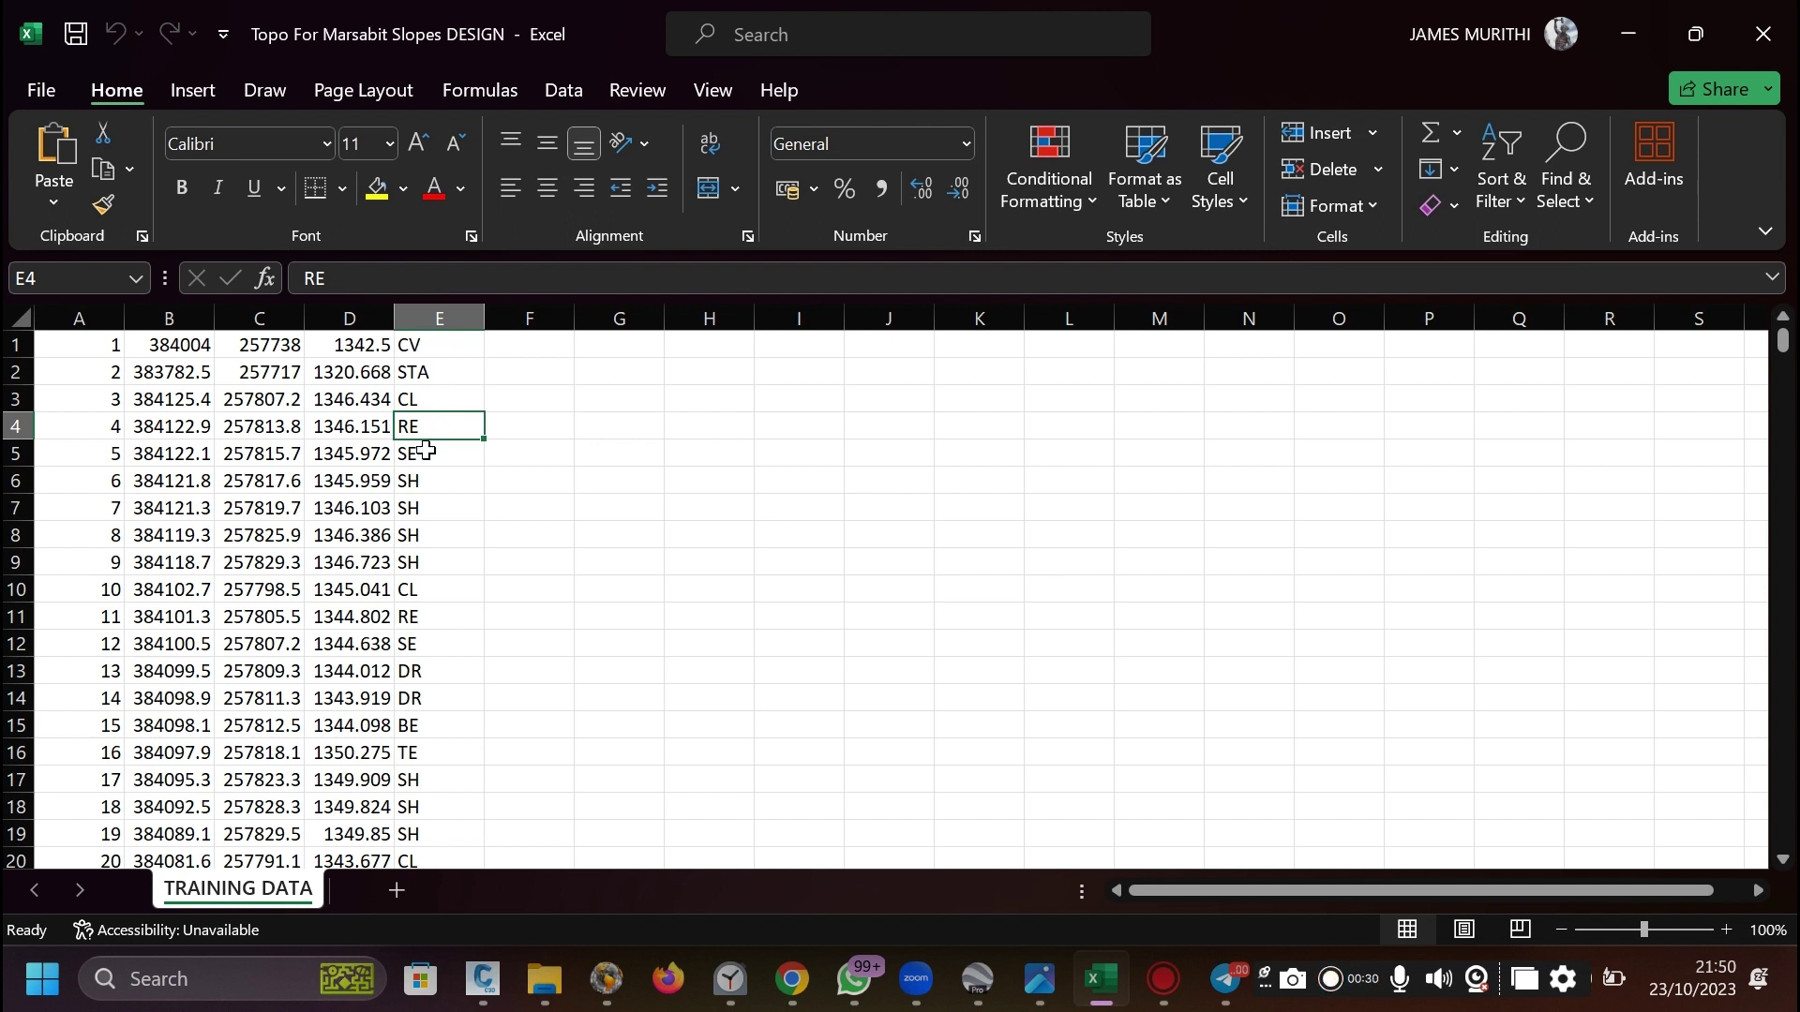
left_click(424, 480)
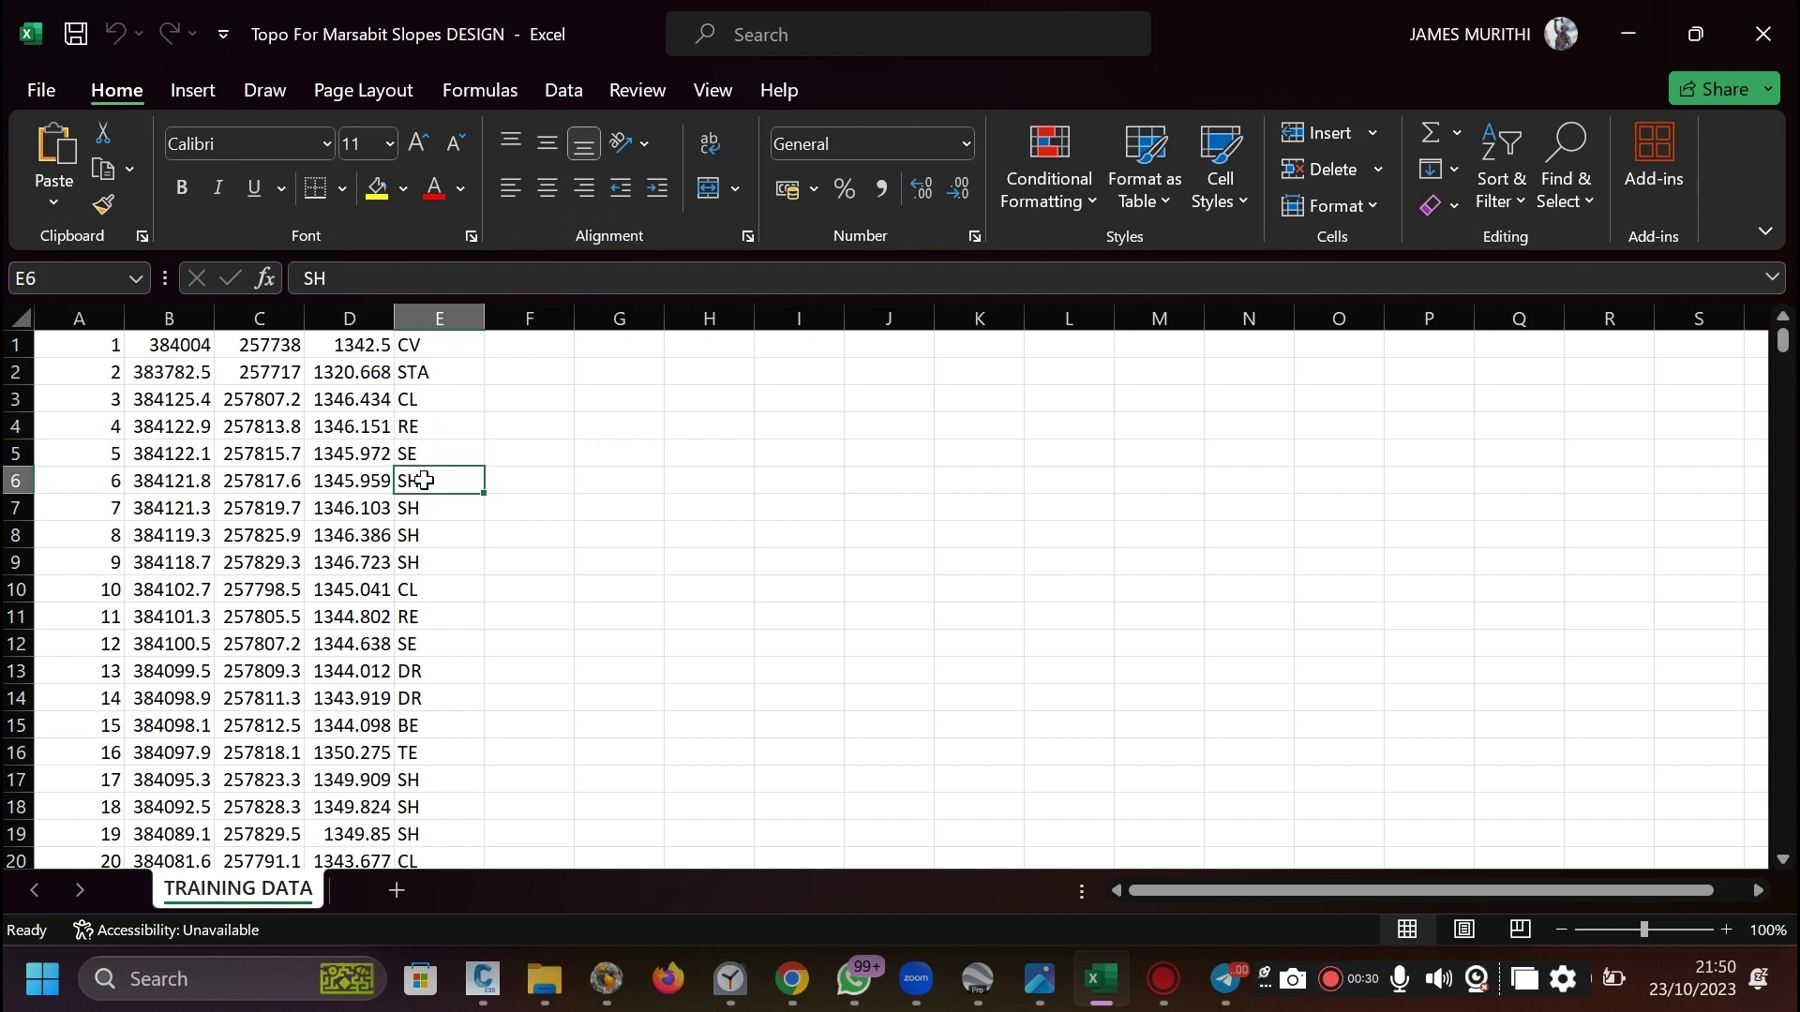
left_click(425, 459)
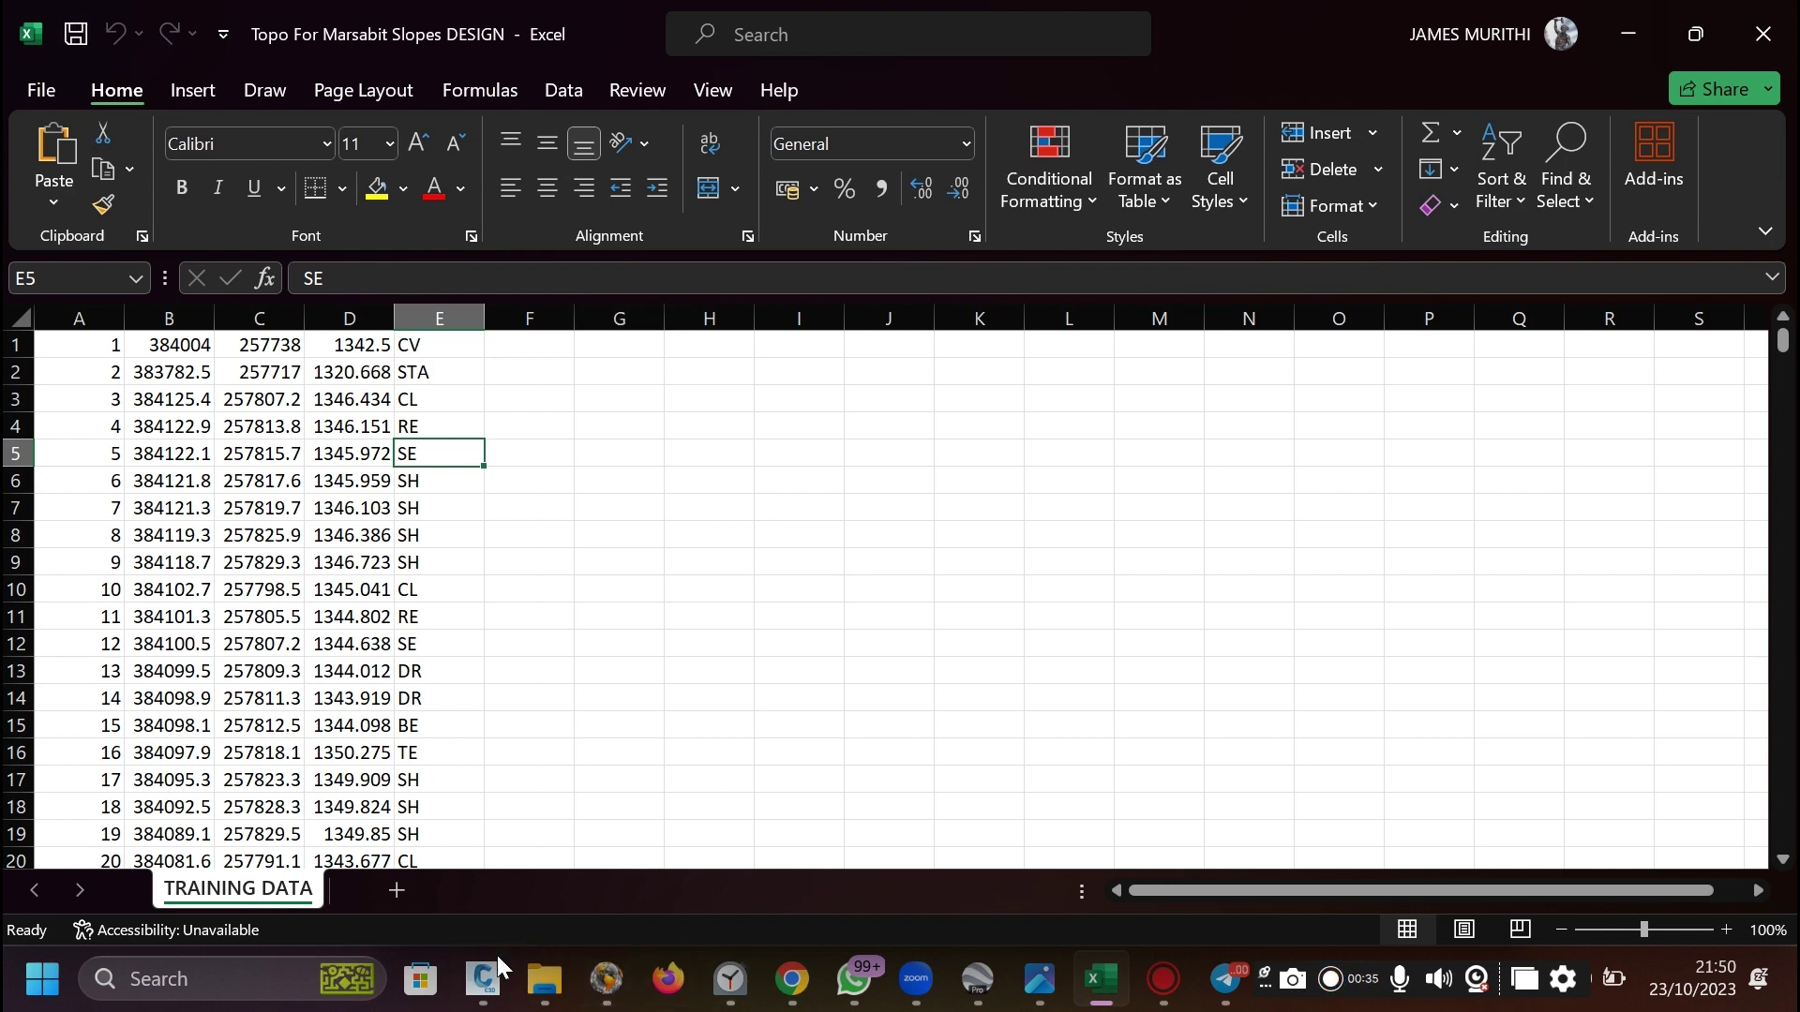
Switch back to Civil 3D and inspect the label and marker of STA point 1762 in the drawing.
mouse_move(483, 979)
left_click(497, 848)
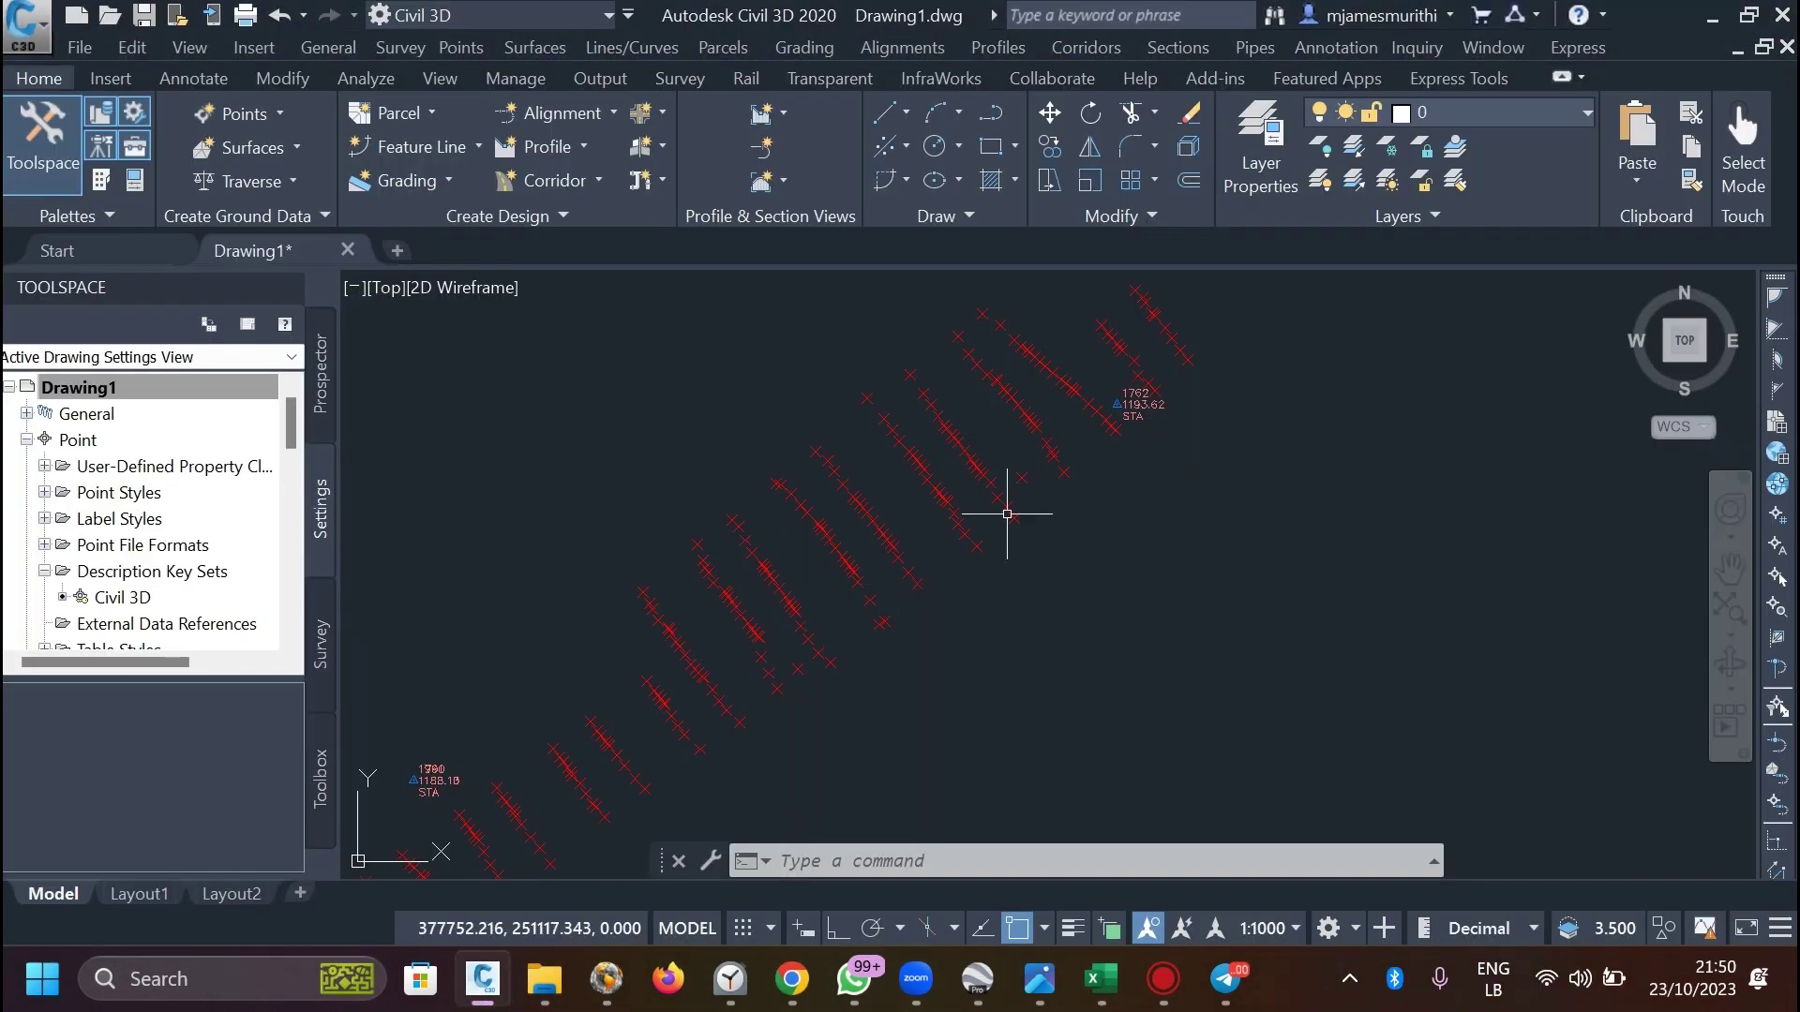
scroll(854, 576, "up", 2)
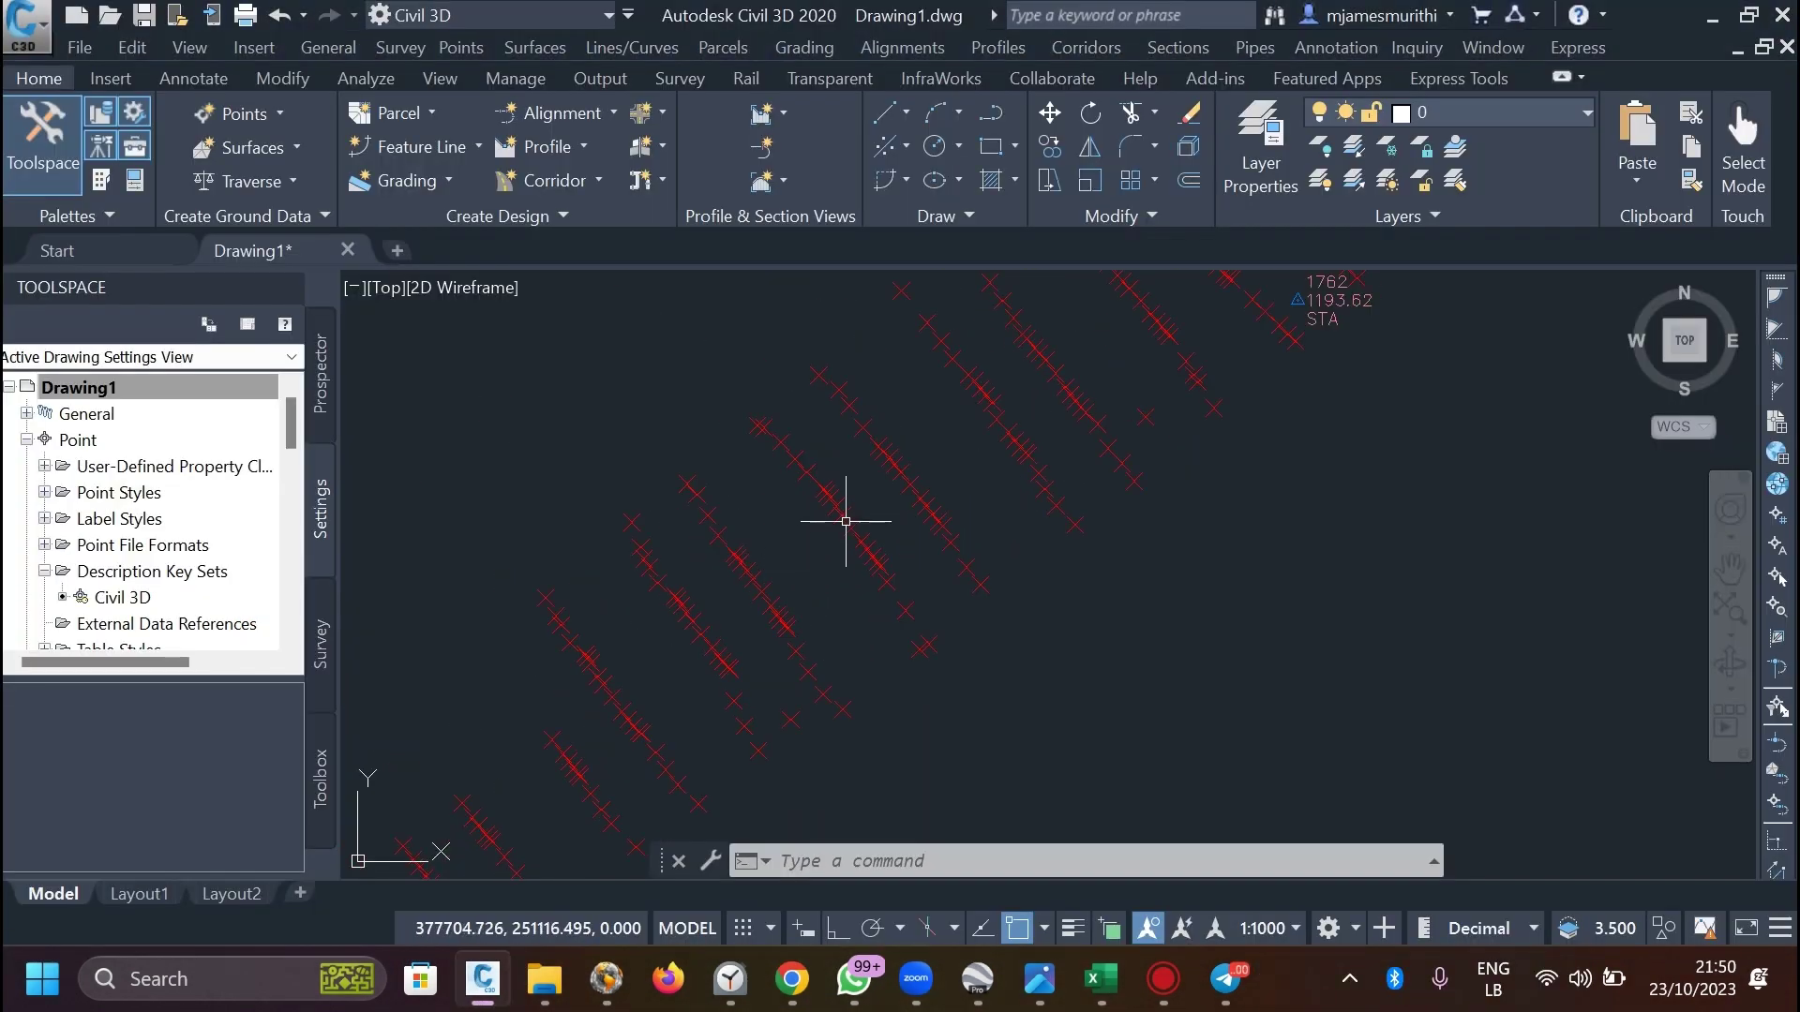
scroll(825, 461, "down", 2)
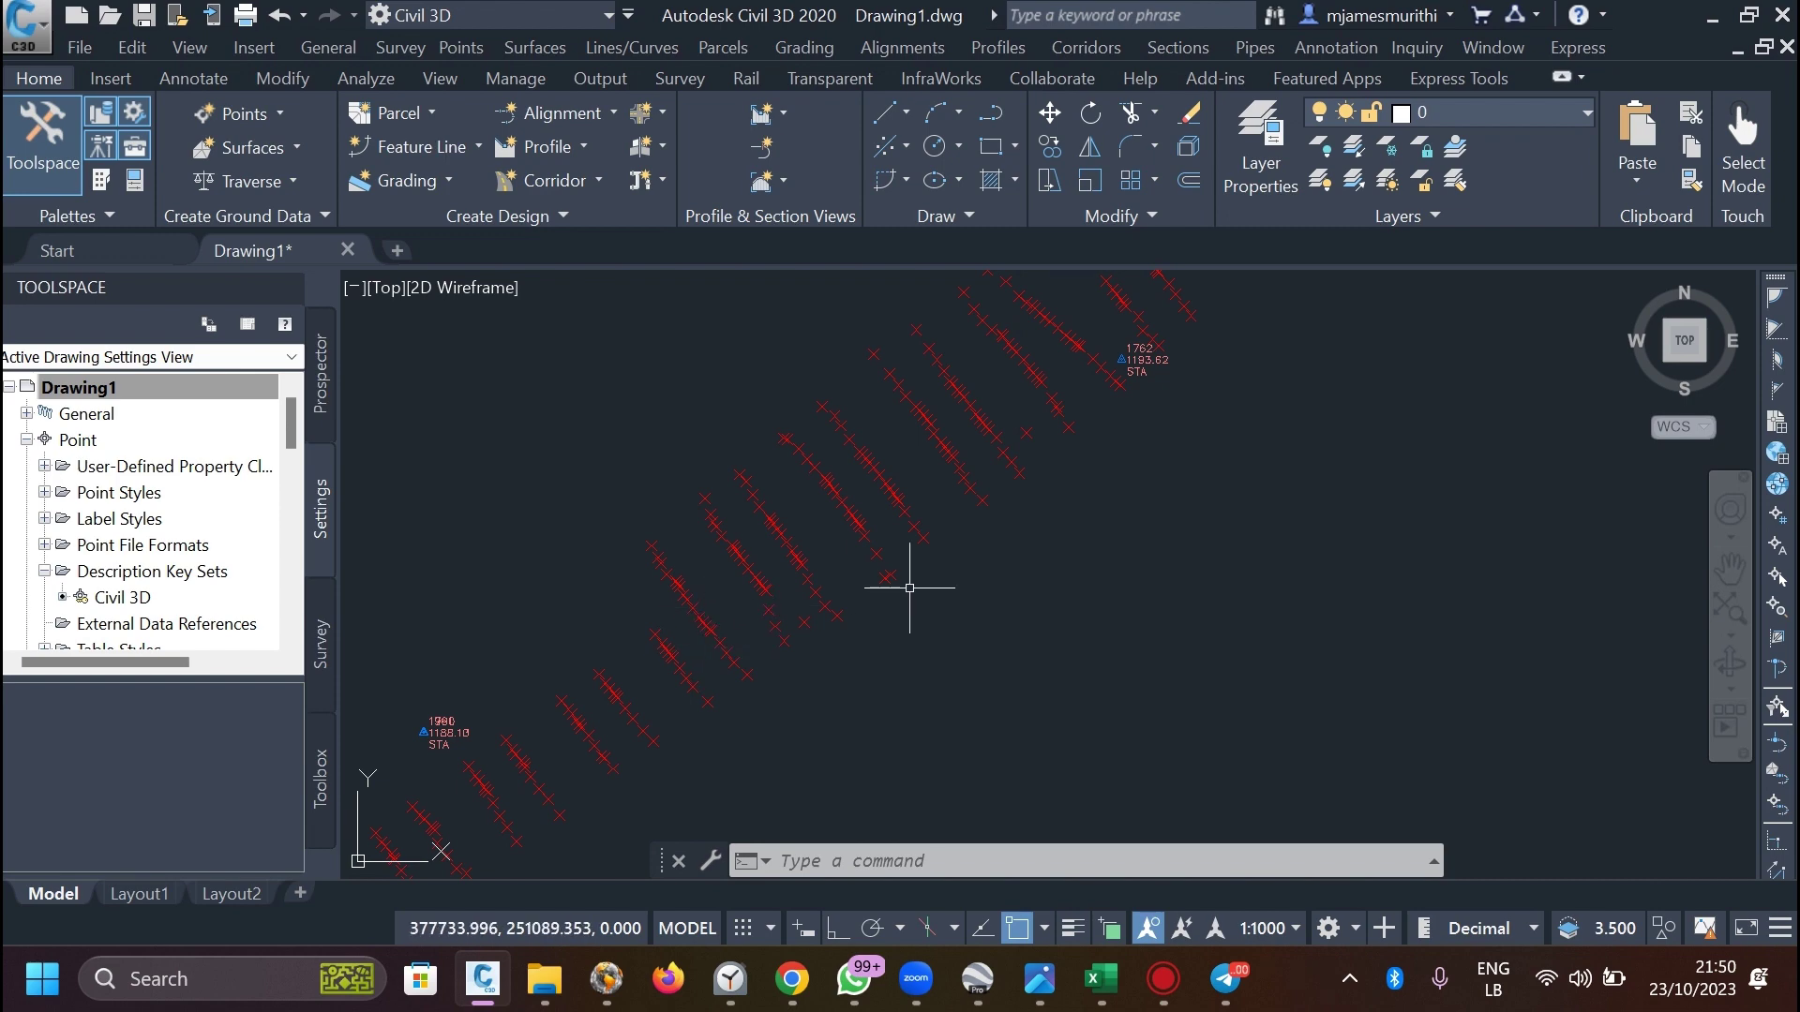
scroll(1141, 340, "up", 6)
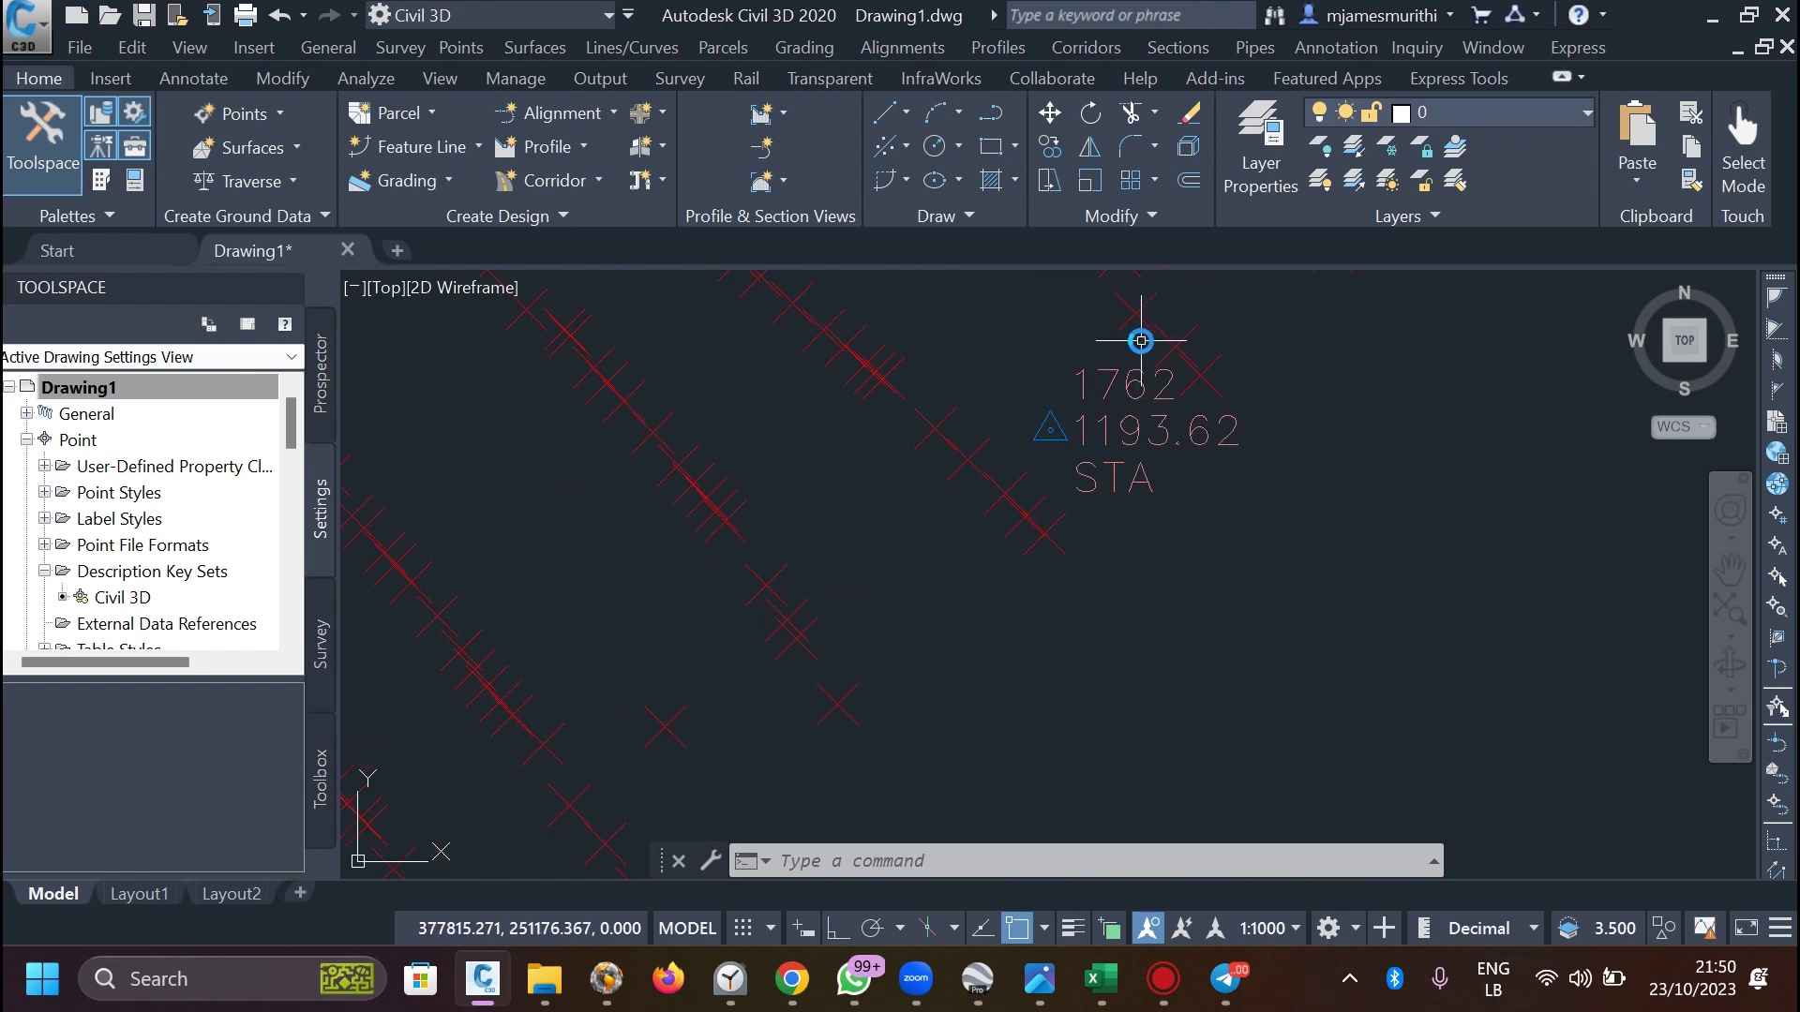
scroll(1141, 340, "up", 3)
scroll(909, 566, "up", 1)
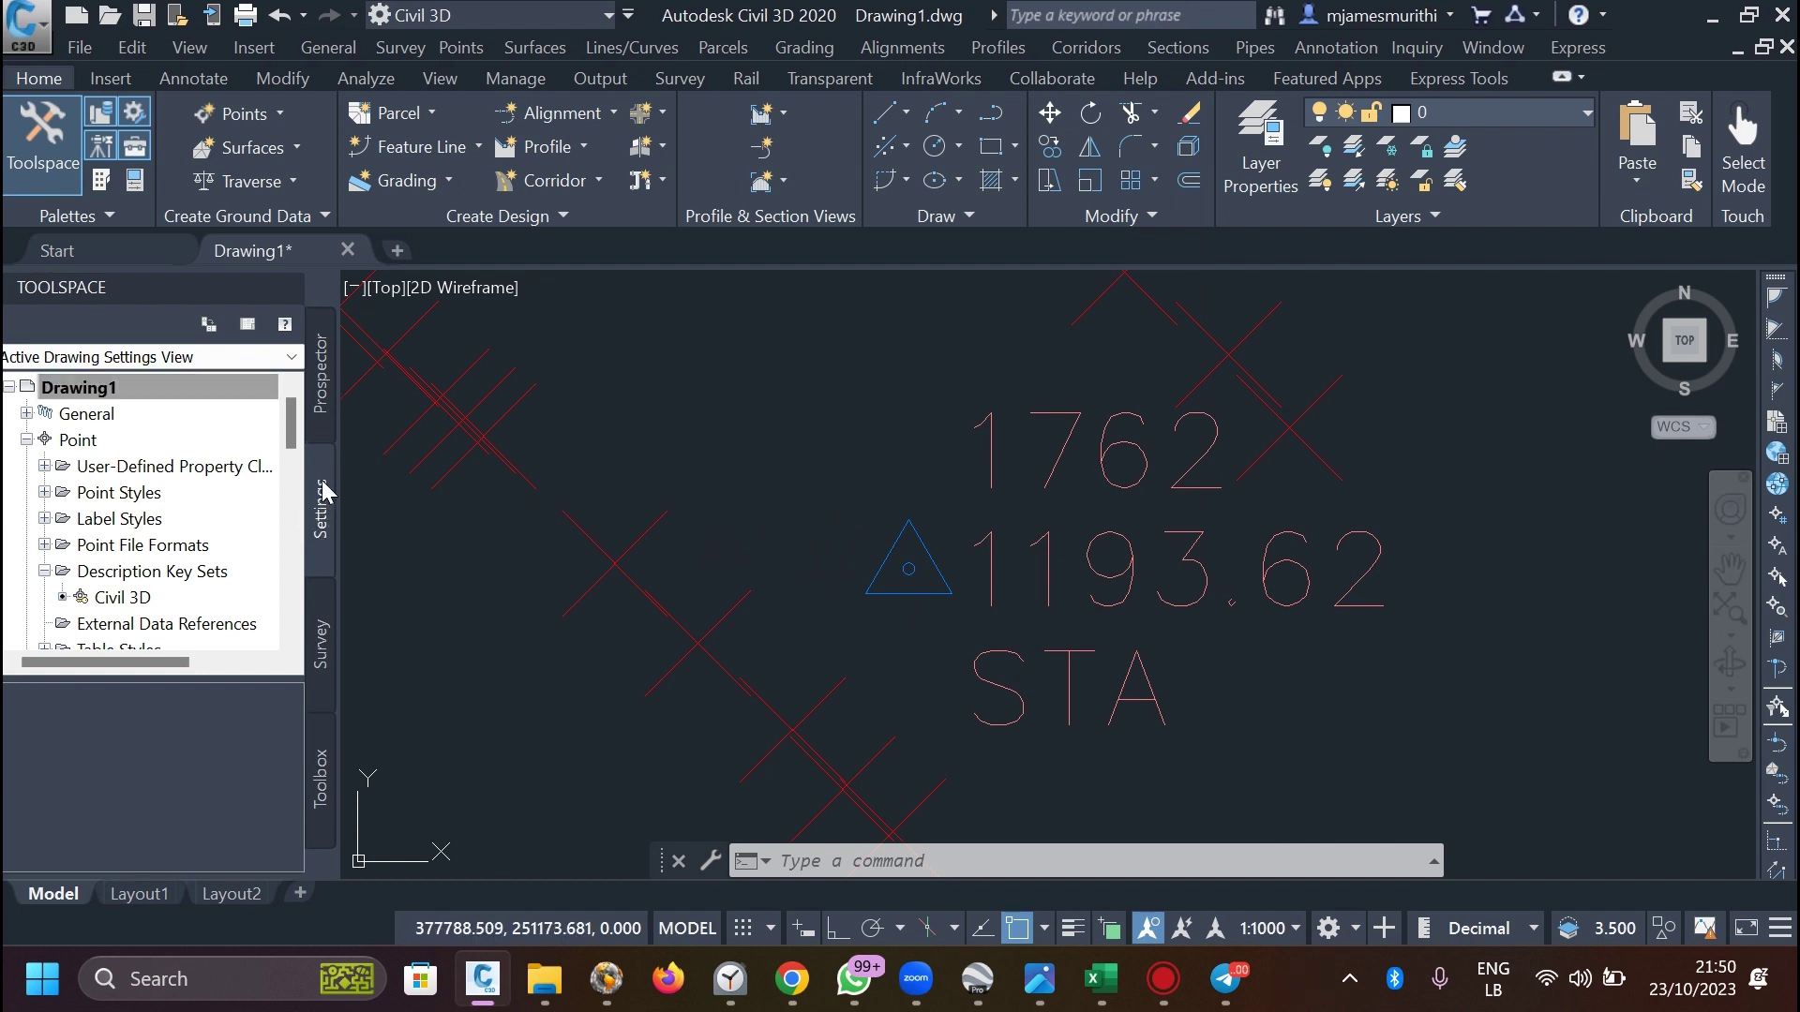
Select every point of the _All Points group in the drawing to highlight them.
left_click(325, 429)
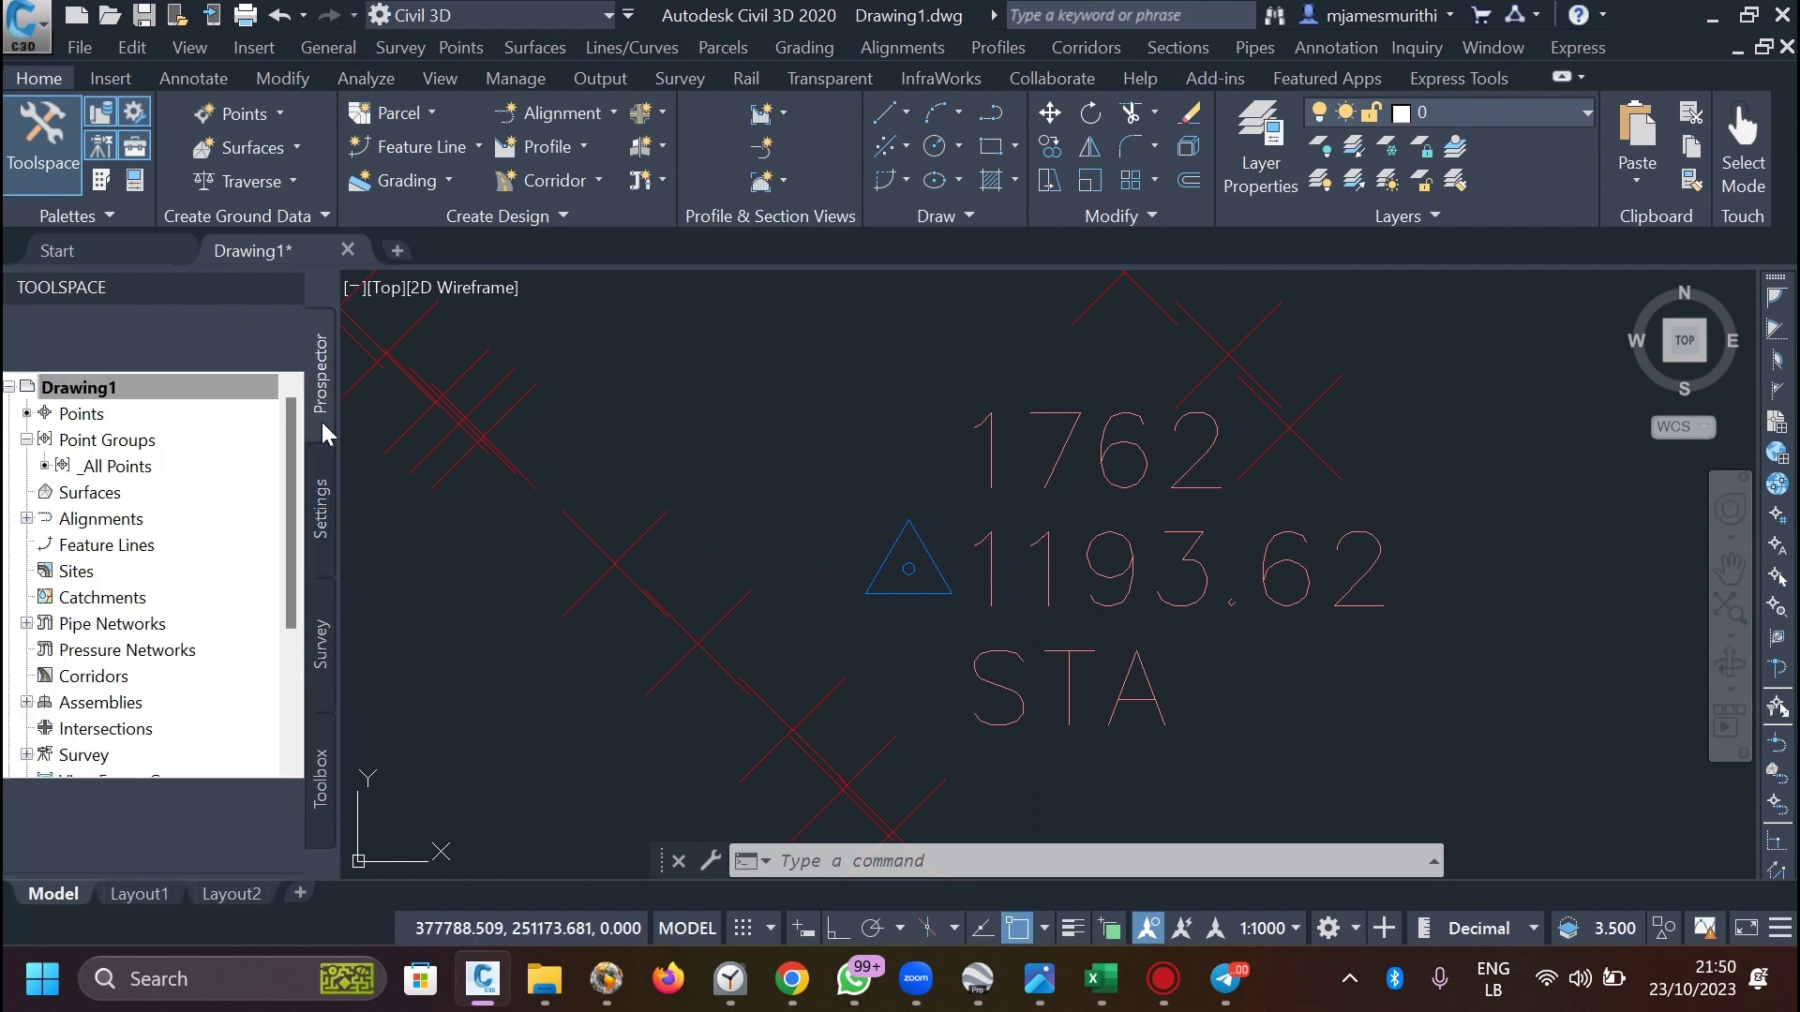
left_click(125, 467)
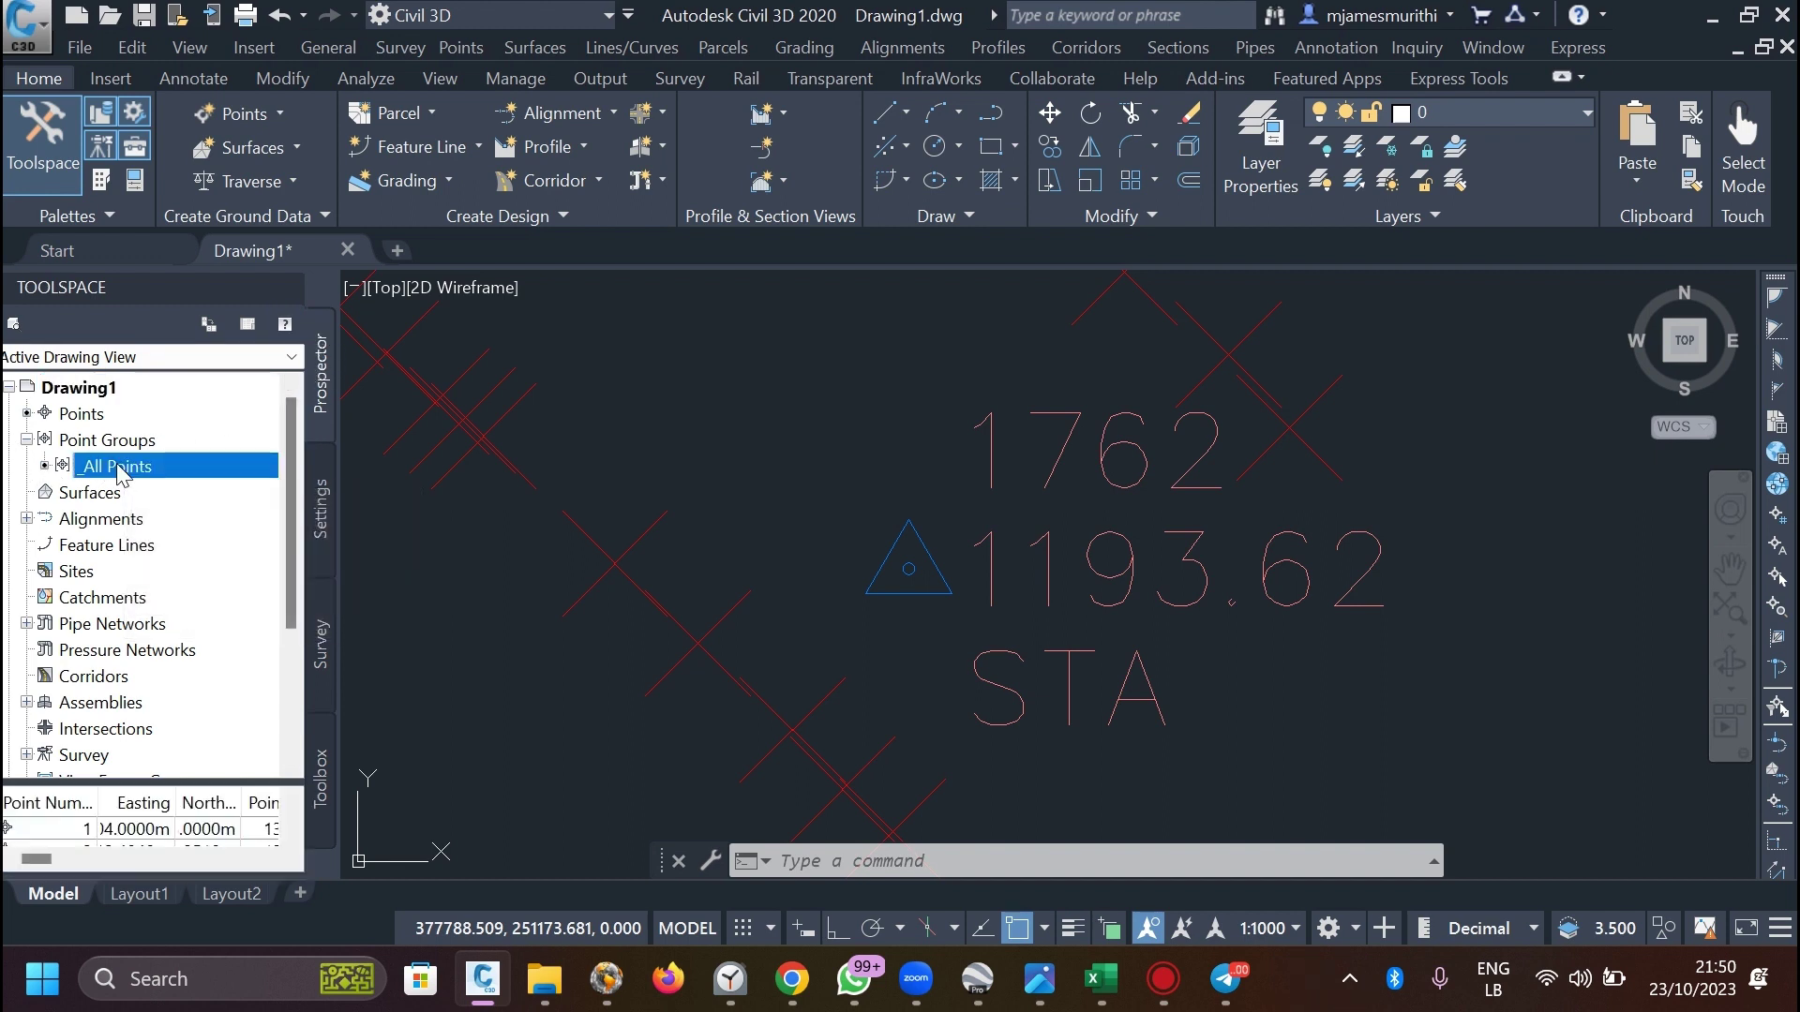
right_click(125, 467)
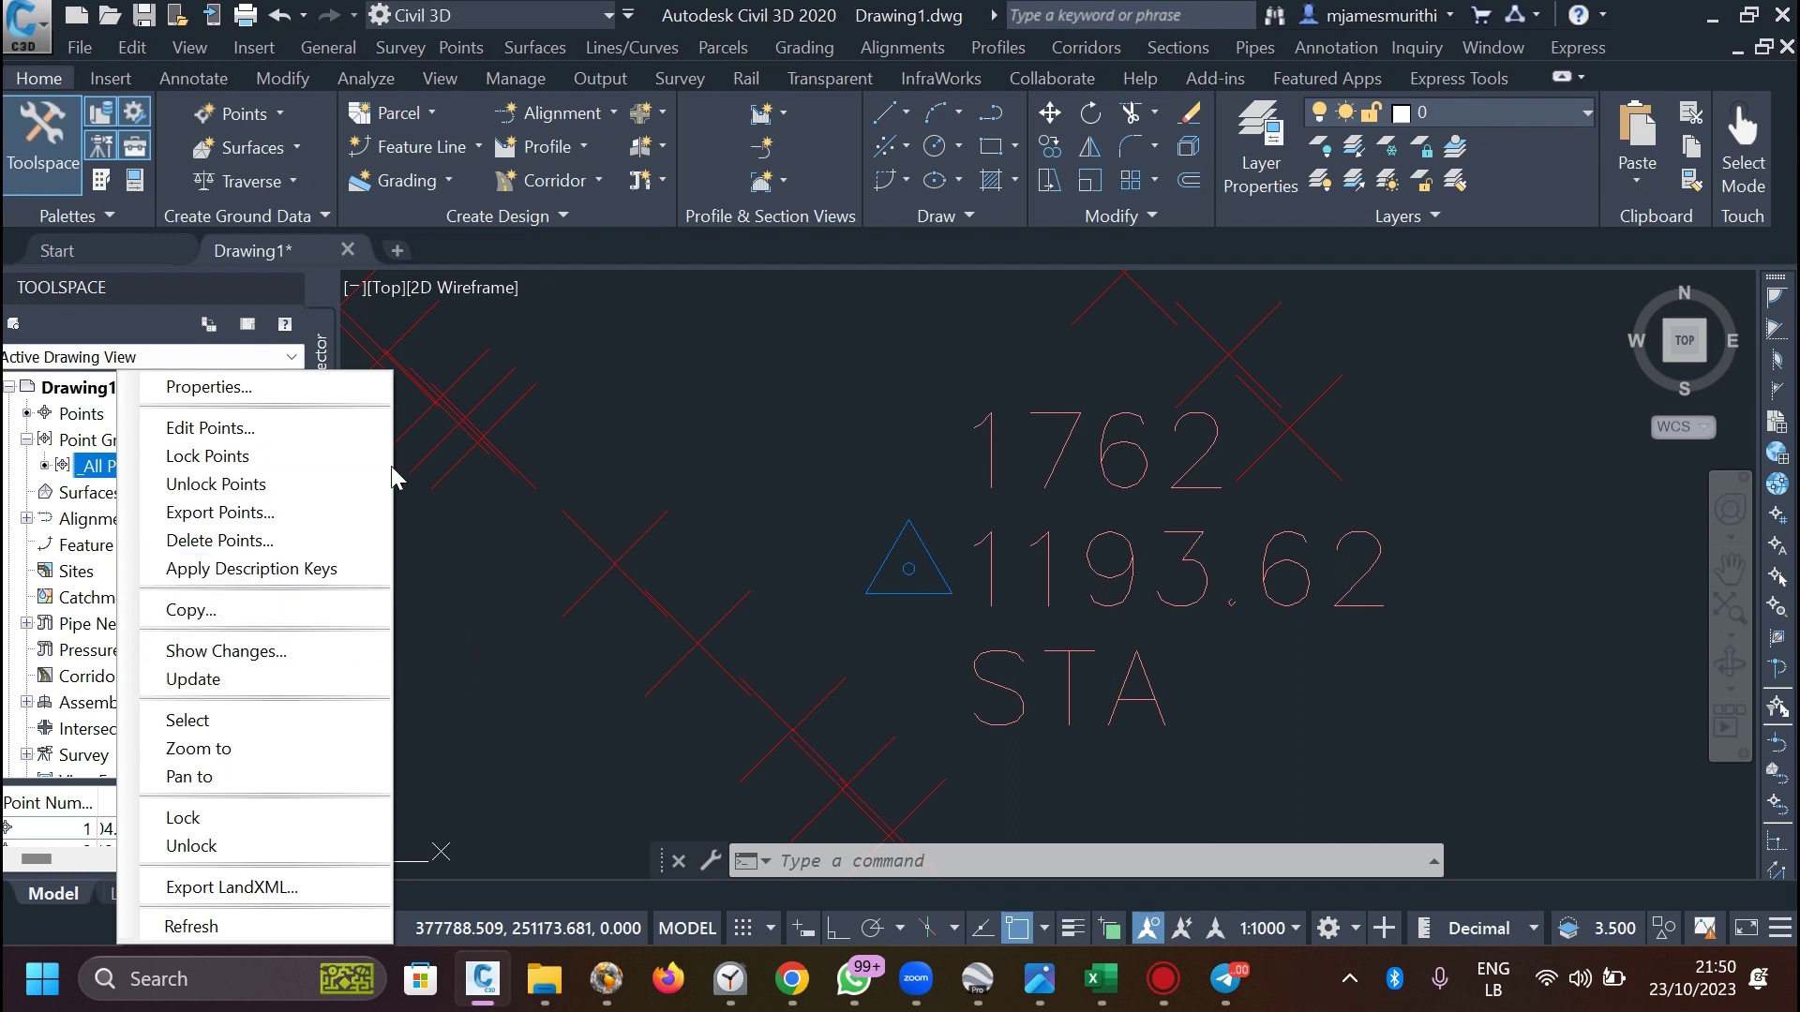
left_click(221, 728)
scroll(1020, 578, "down", 2)
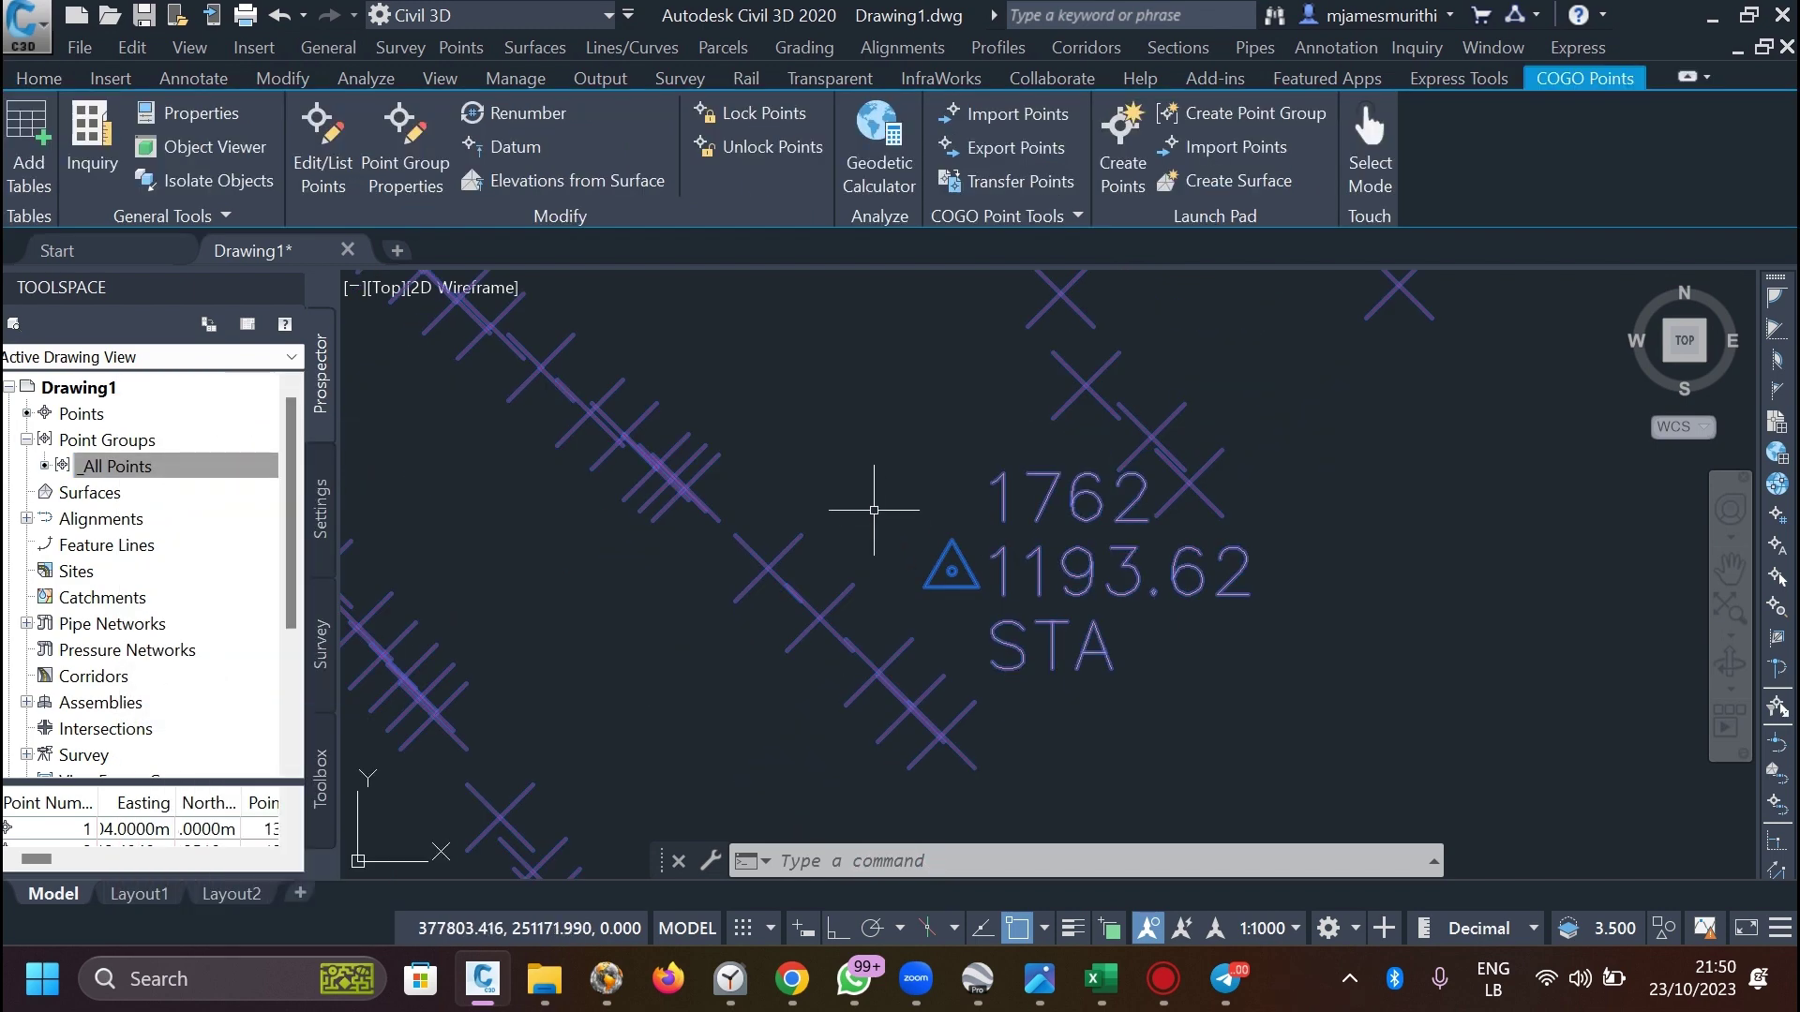
Open the _All Points group in the Point Editor, check the points' raw descriptions, and close the editor.
left_click(124, 466)
right_click(124, 466)
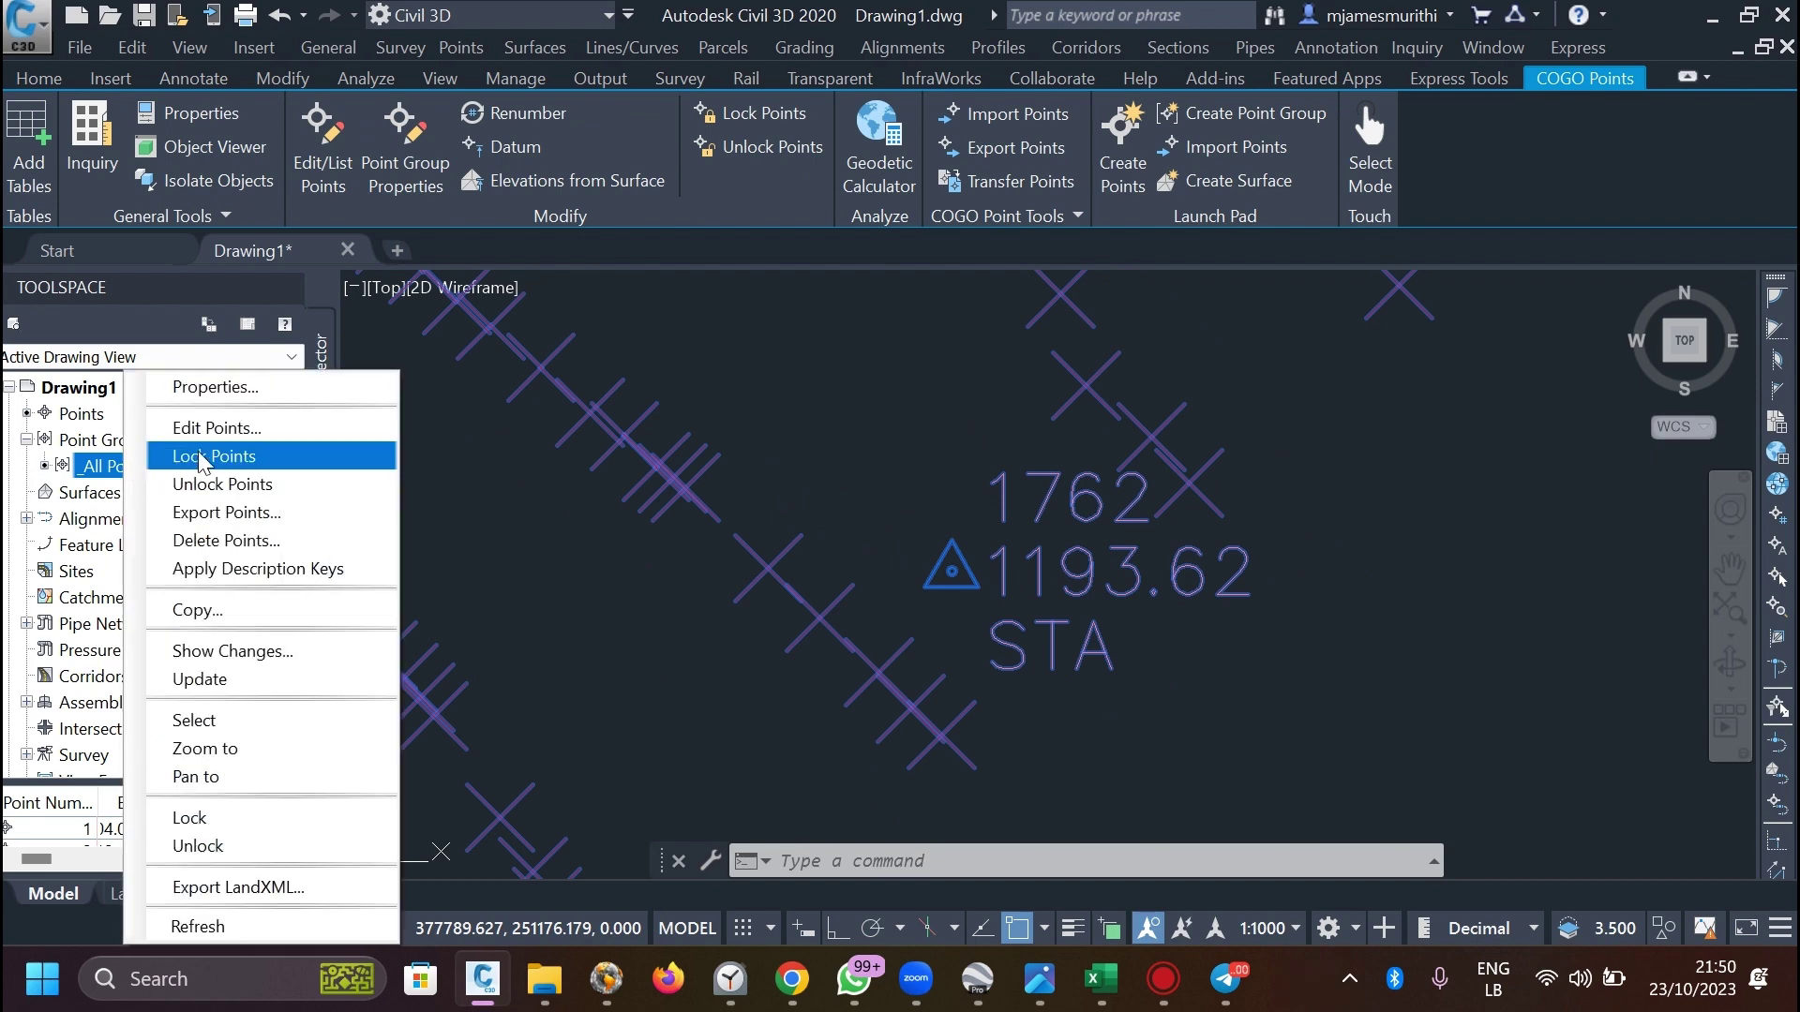
left_click(214, 429)
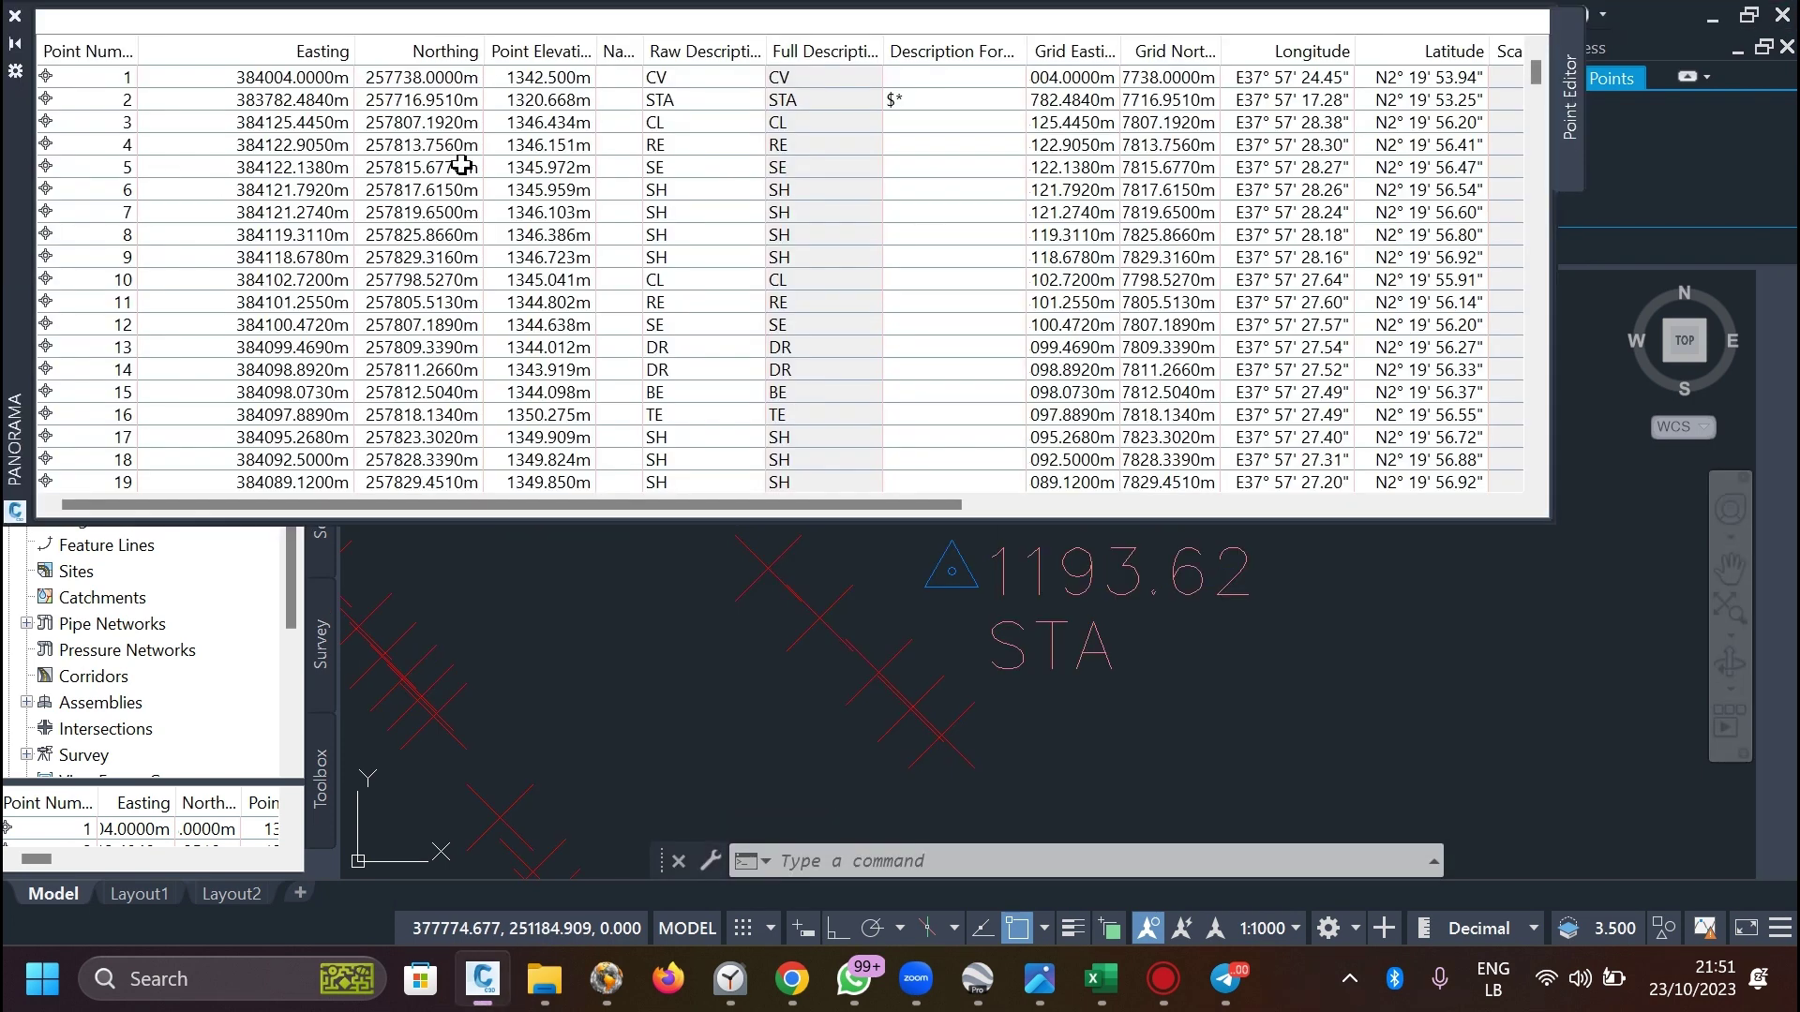
left_click(816, 121)
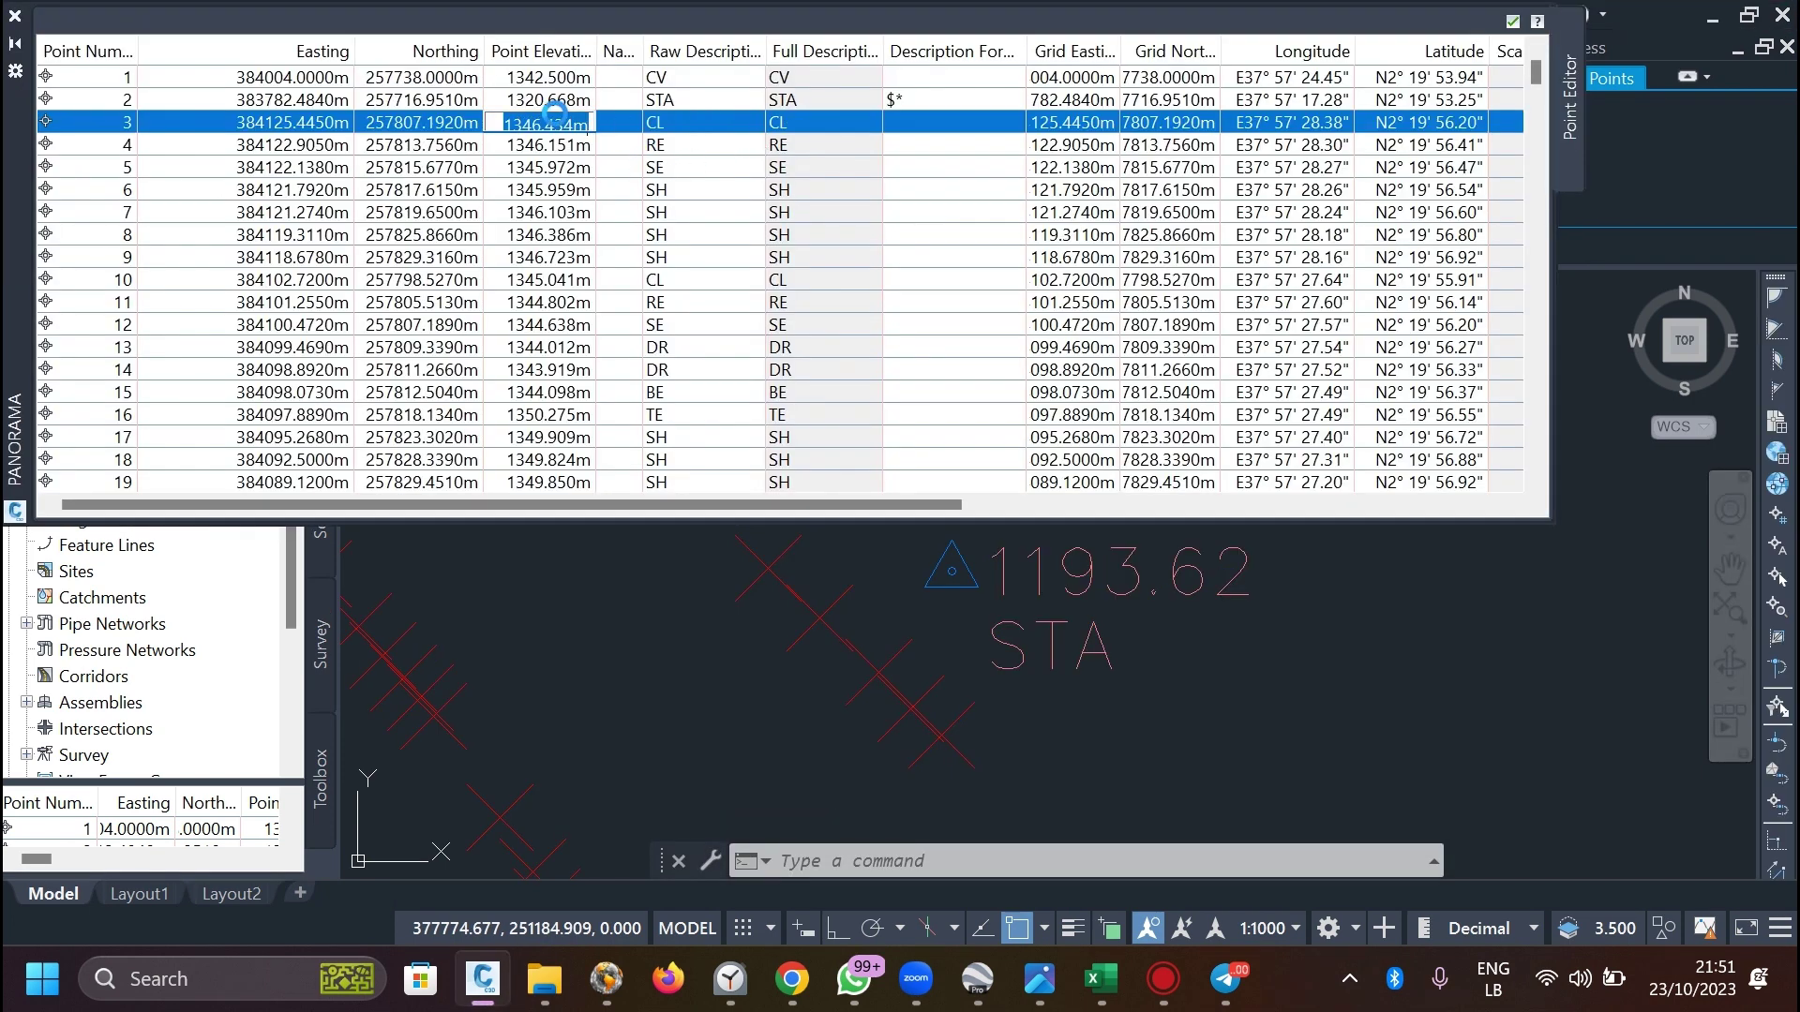
left_click(1512, 20)
scroll(1027, 422, "down", 3)
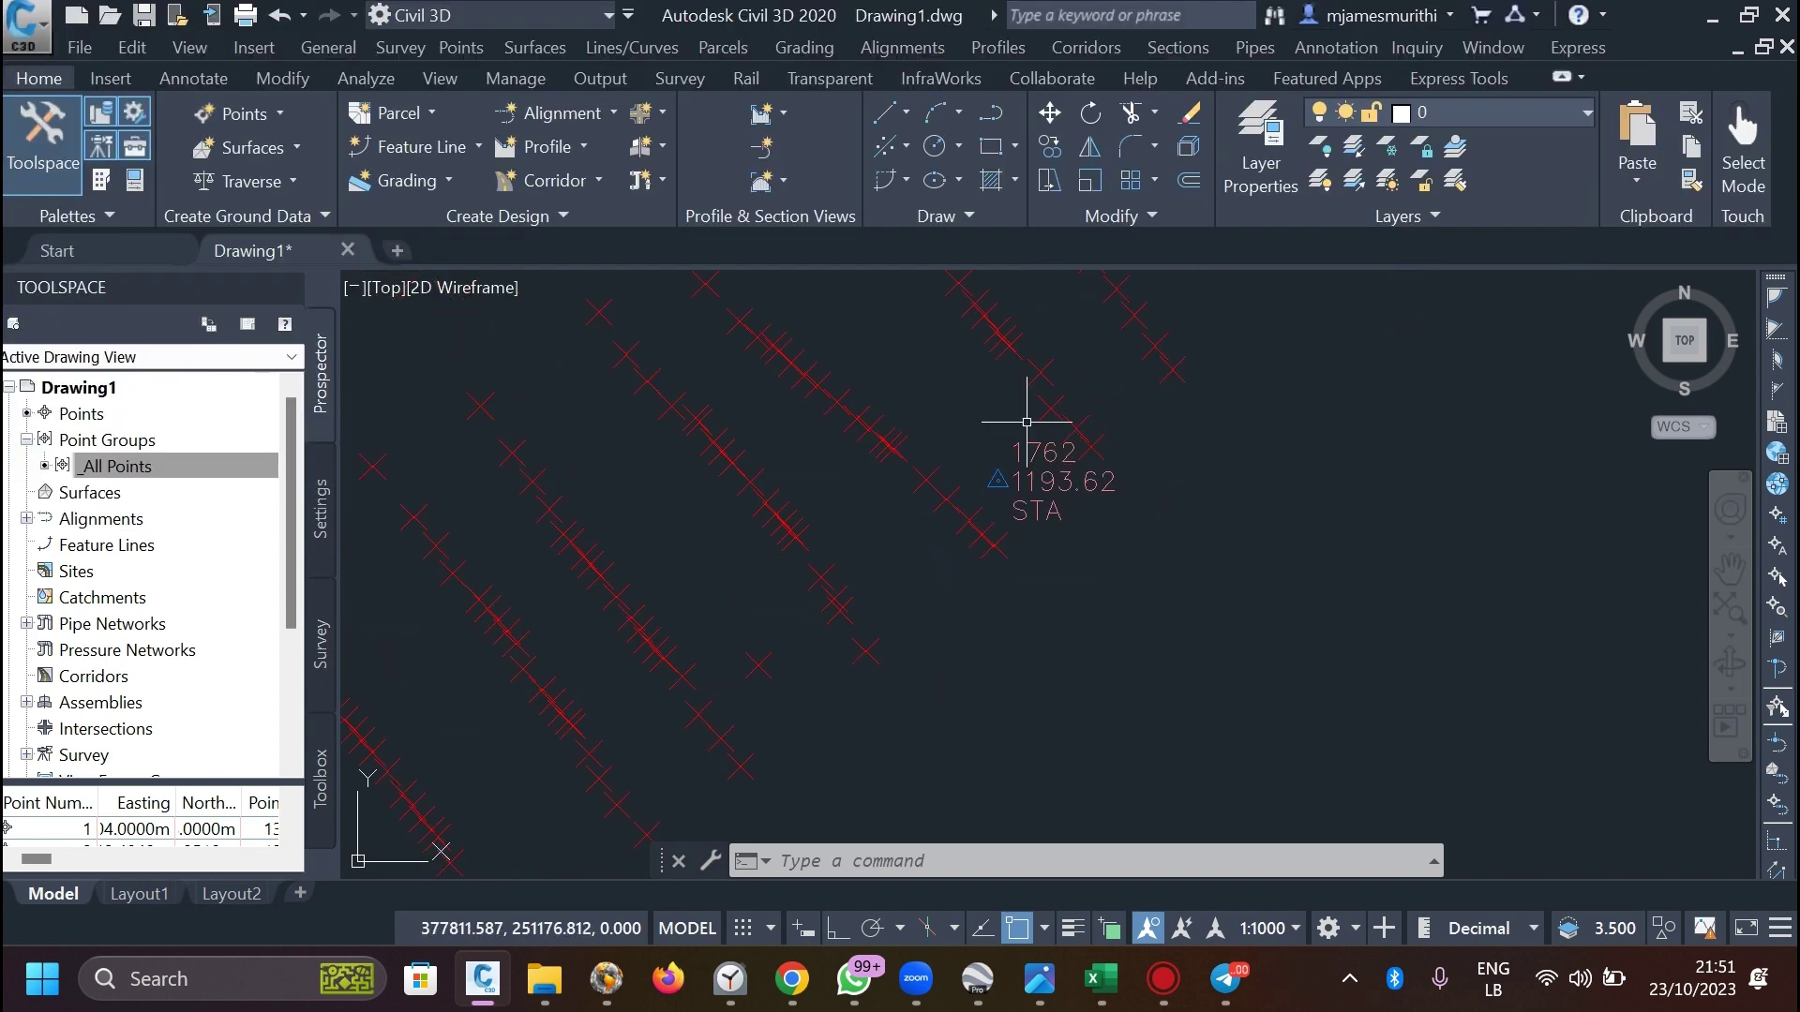
scroll(1027, 422, "down", 2)
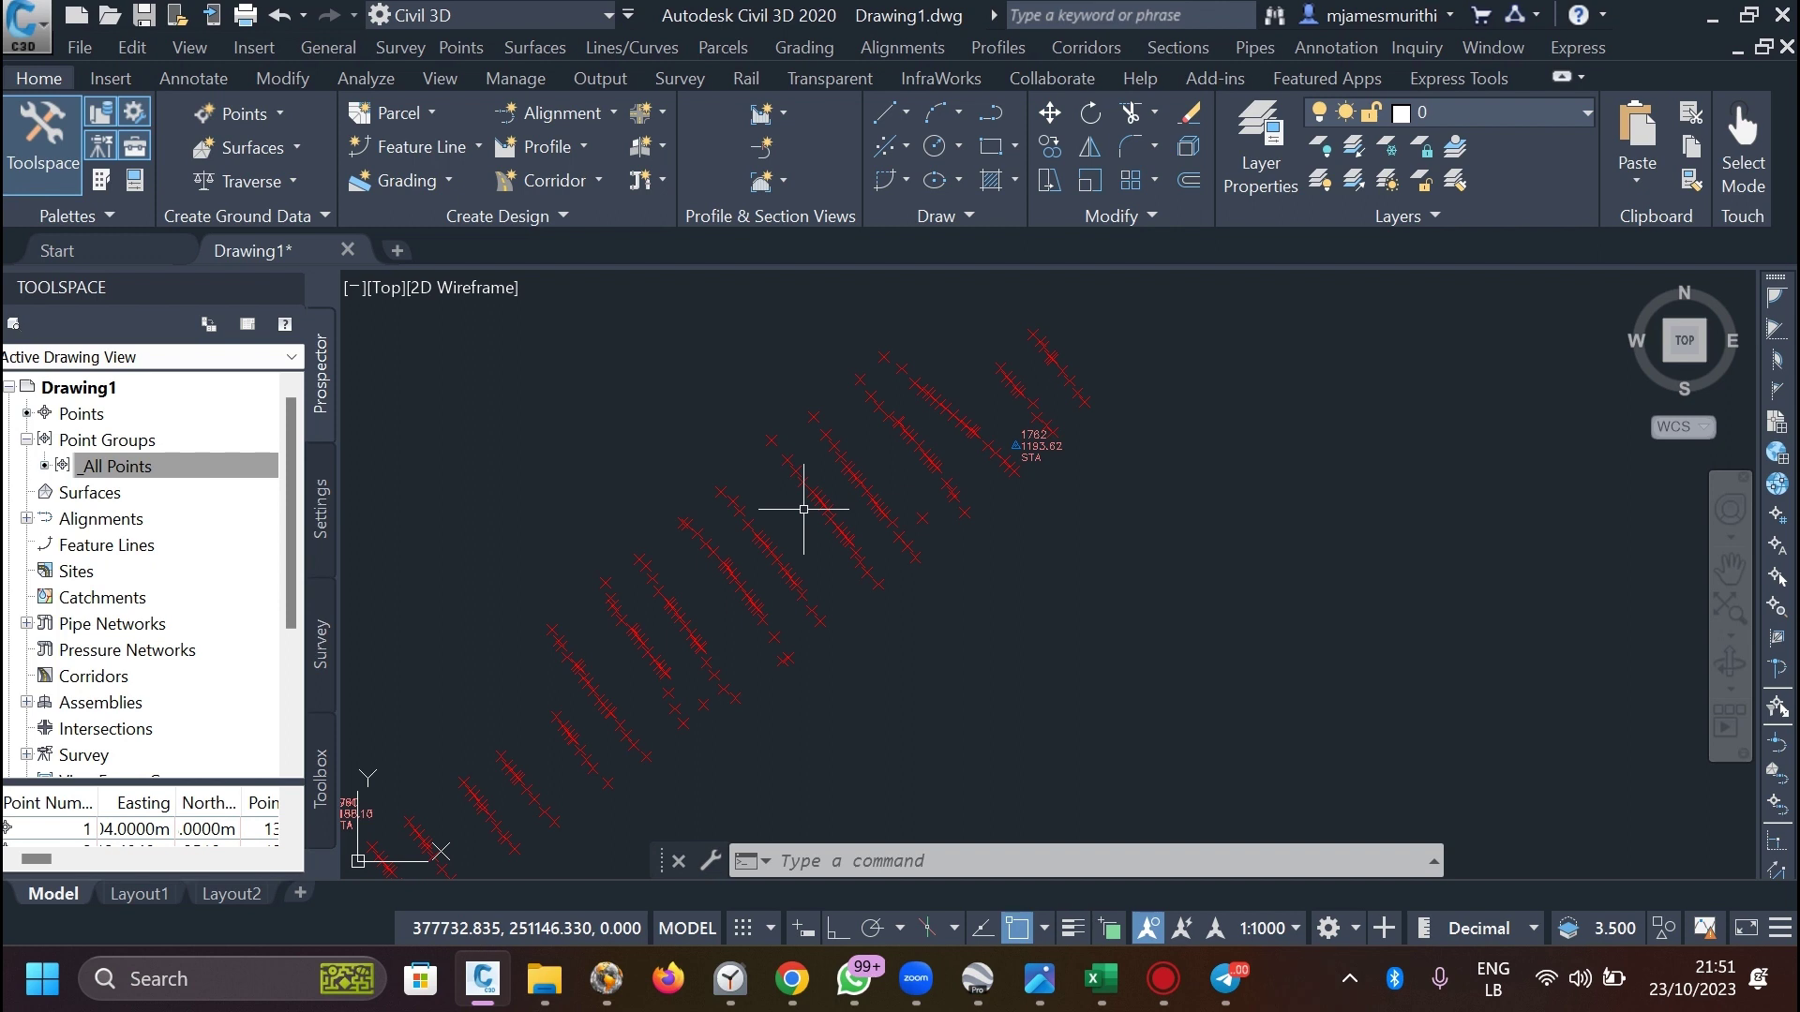
scroll(996, 498, "down", 2)
scroll(864, 582, "up", 2)
scroll(1016, 412, "down", 2)
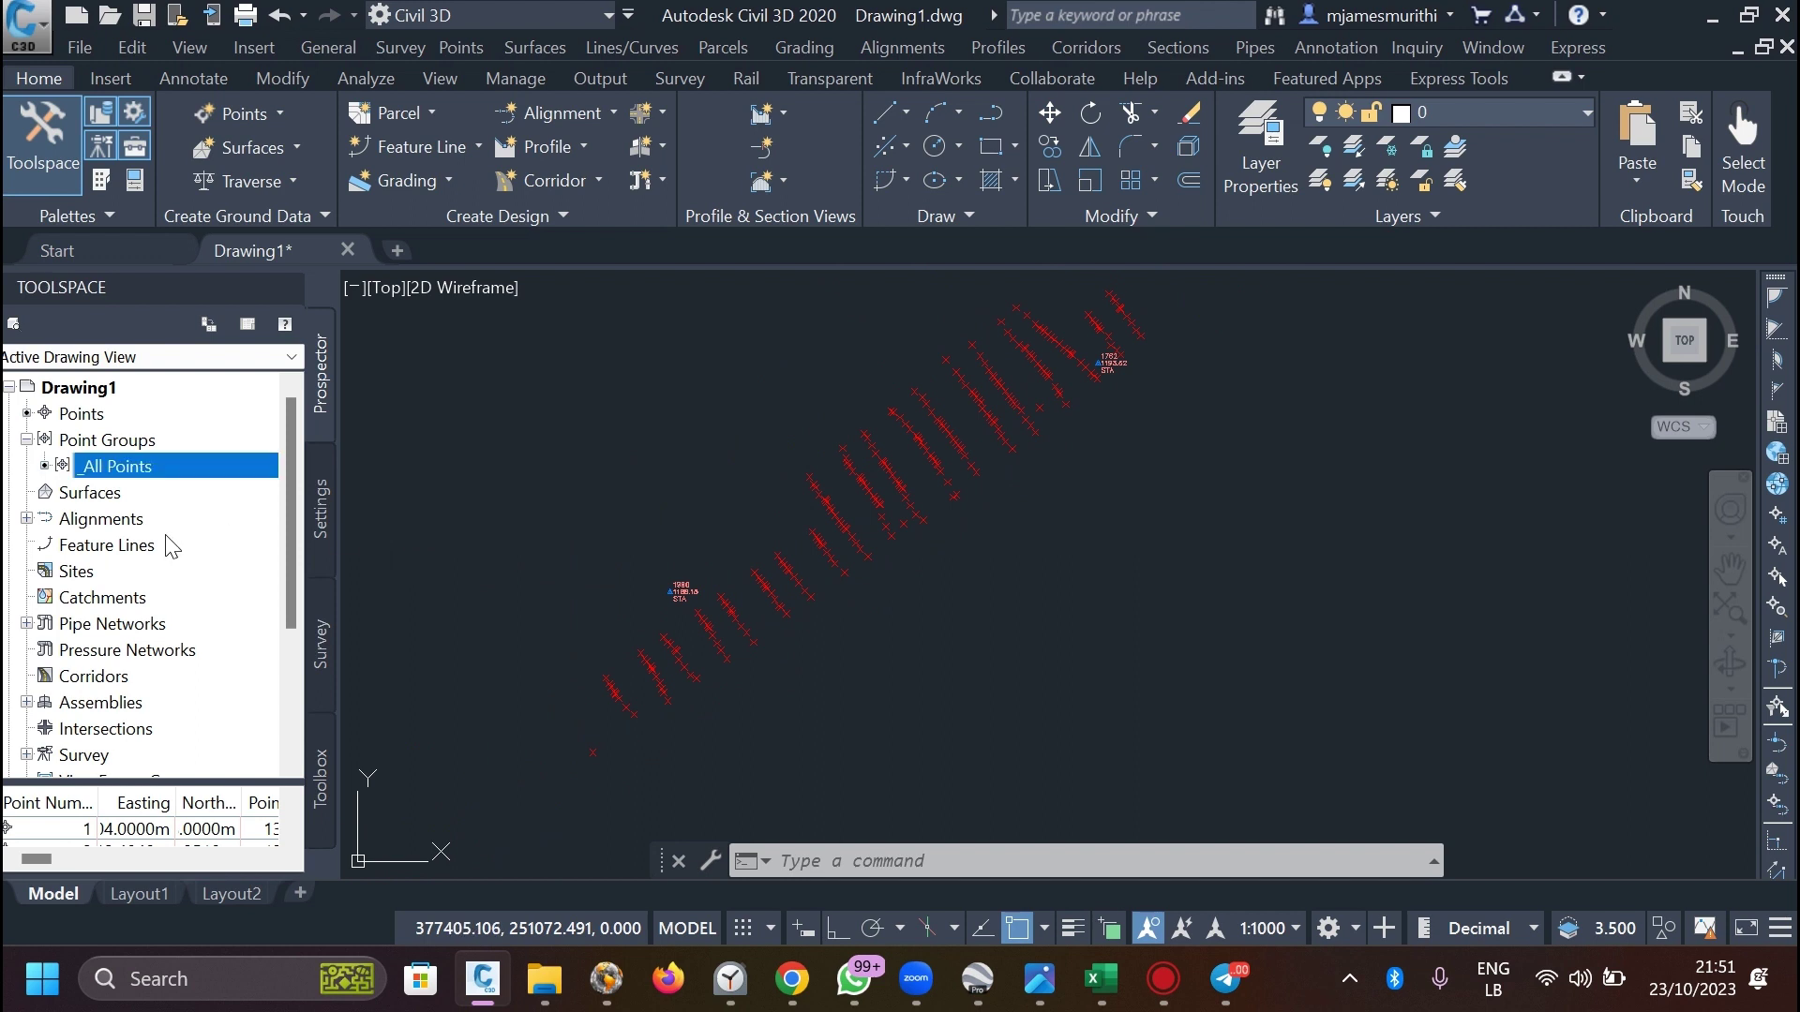
Open the keys of the Civil 3D description key set for editing in the drawing's point settings.
left_click(305, 515)
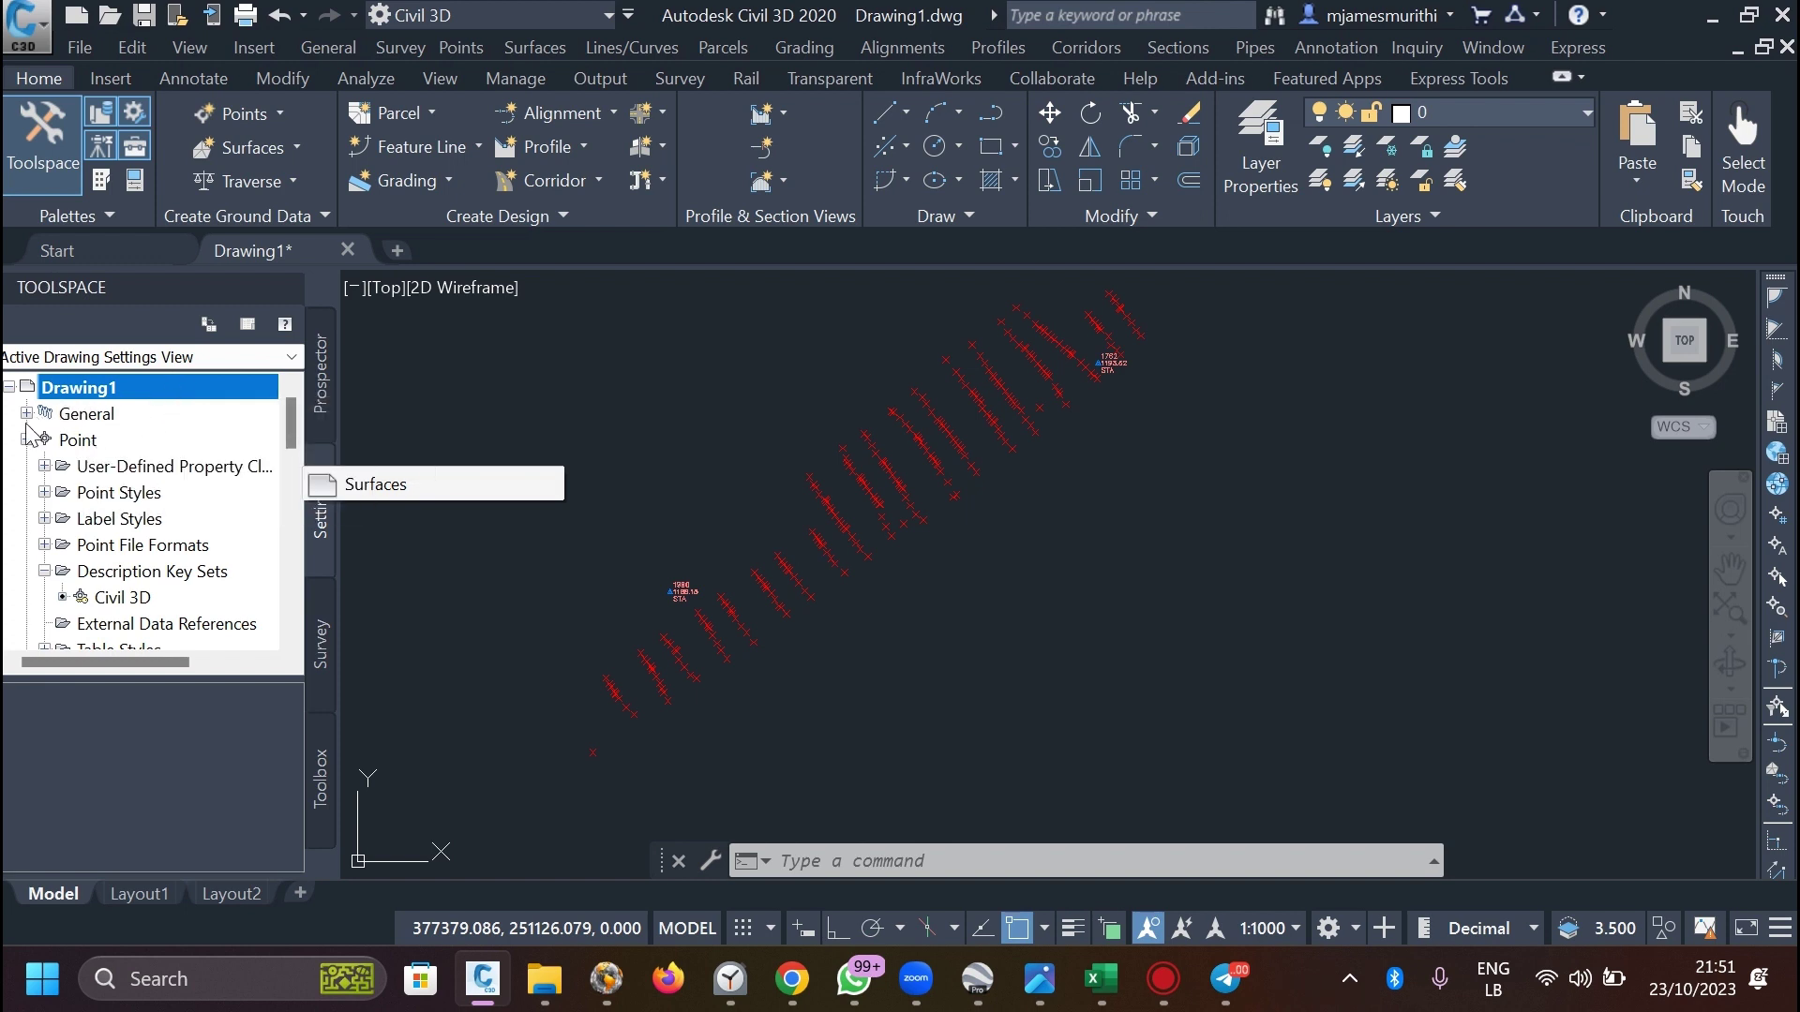
left_click(26, 440)
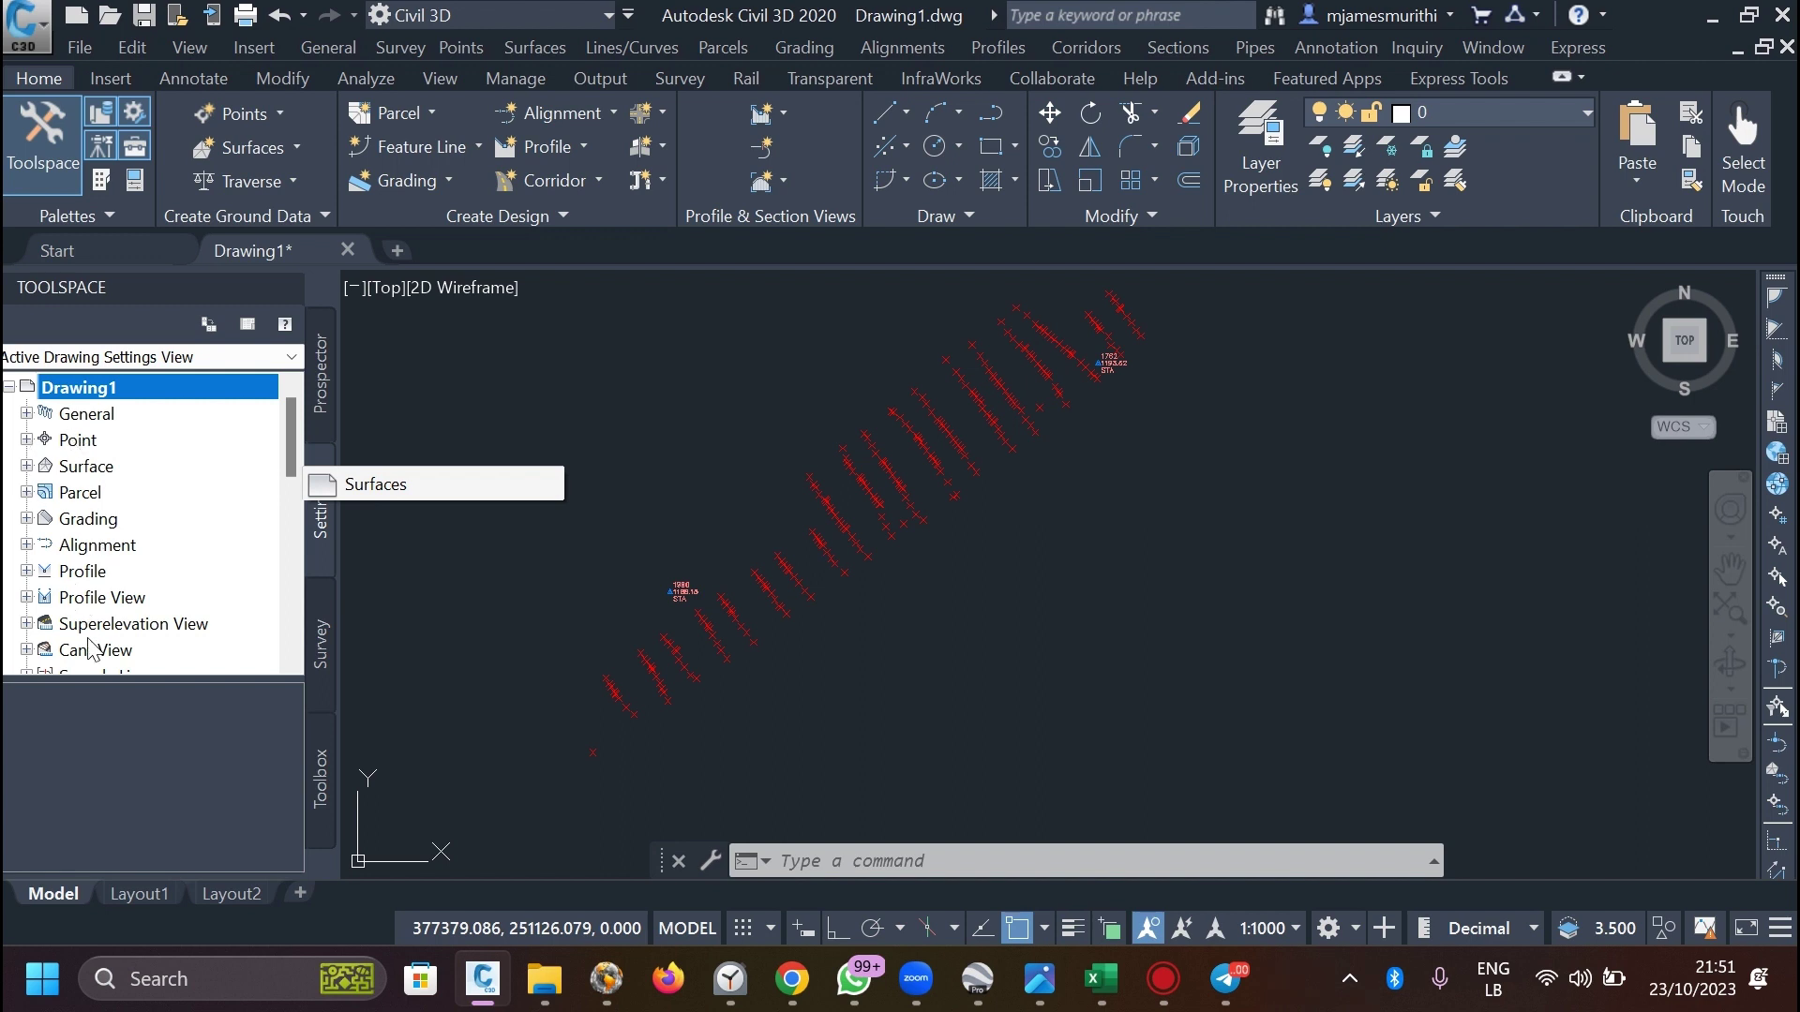
left_click(26, 440)
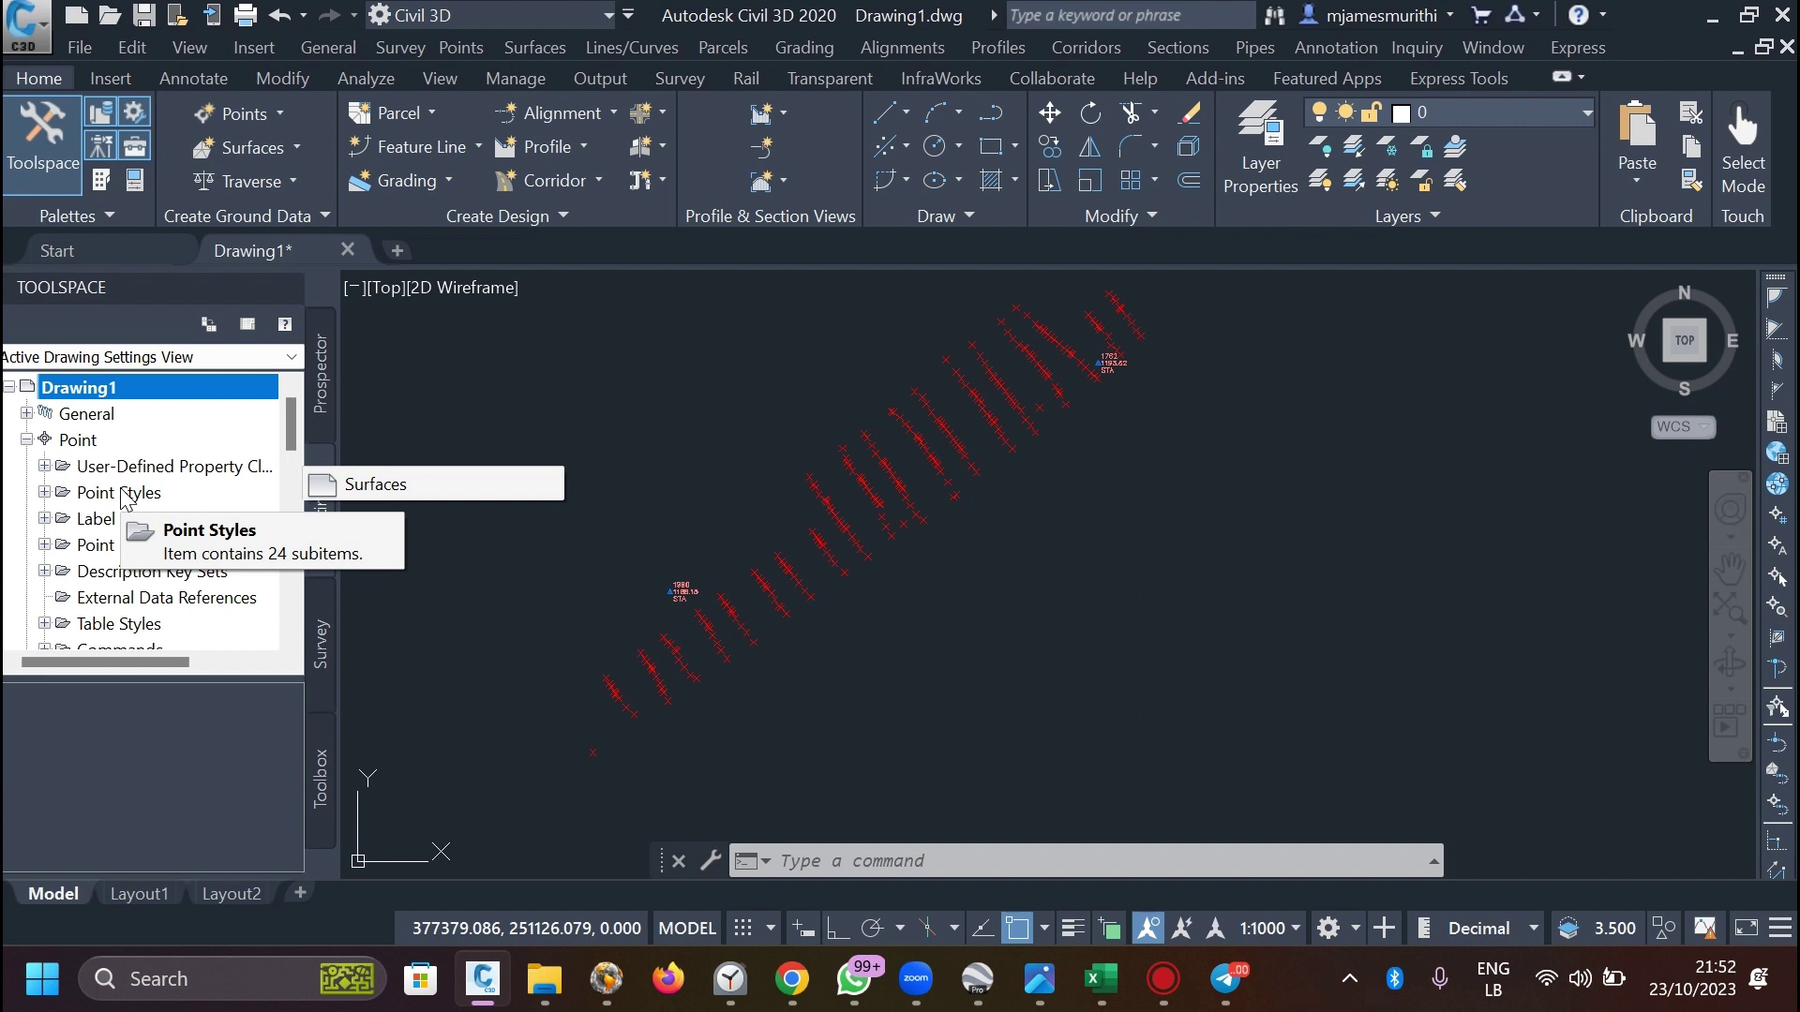
left_click(95, 573)
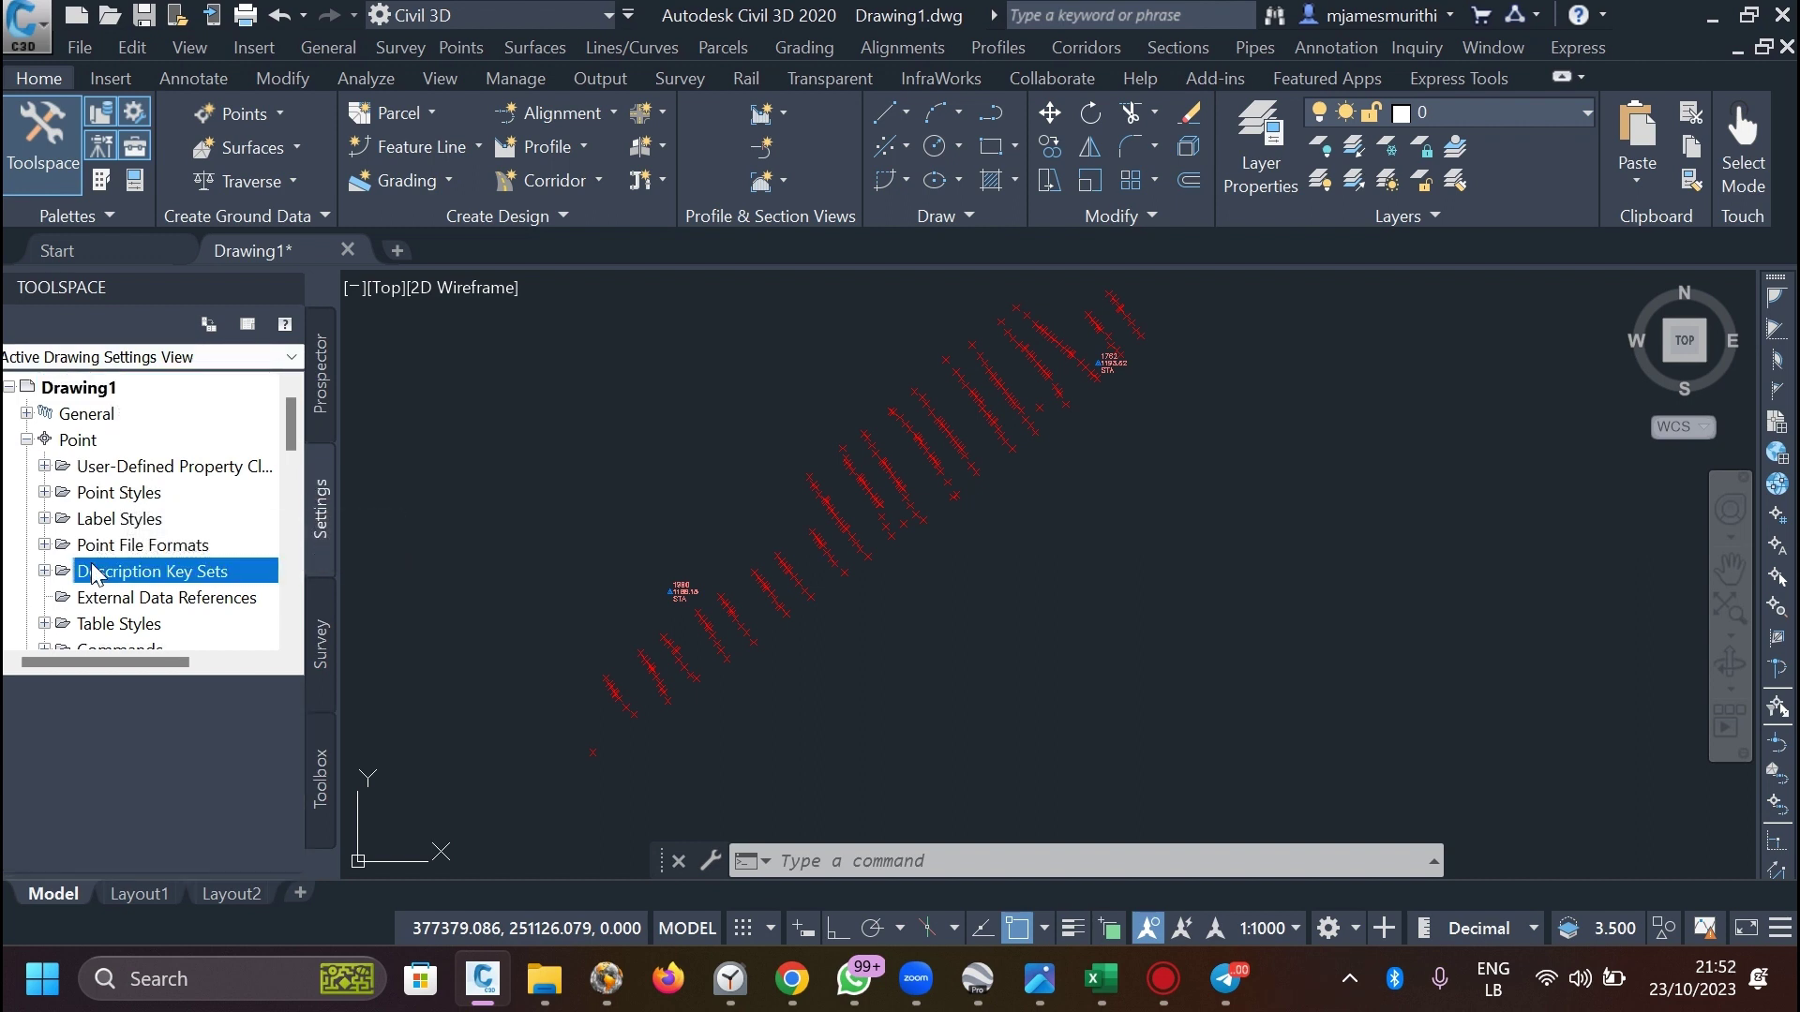
left_click(44, 571)
scroll(202, 448, "down", 1)
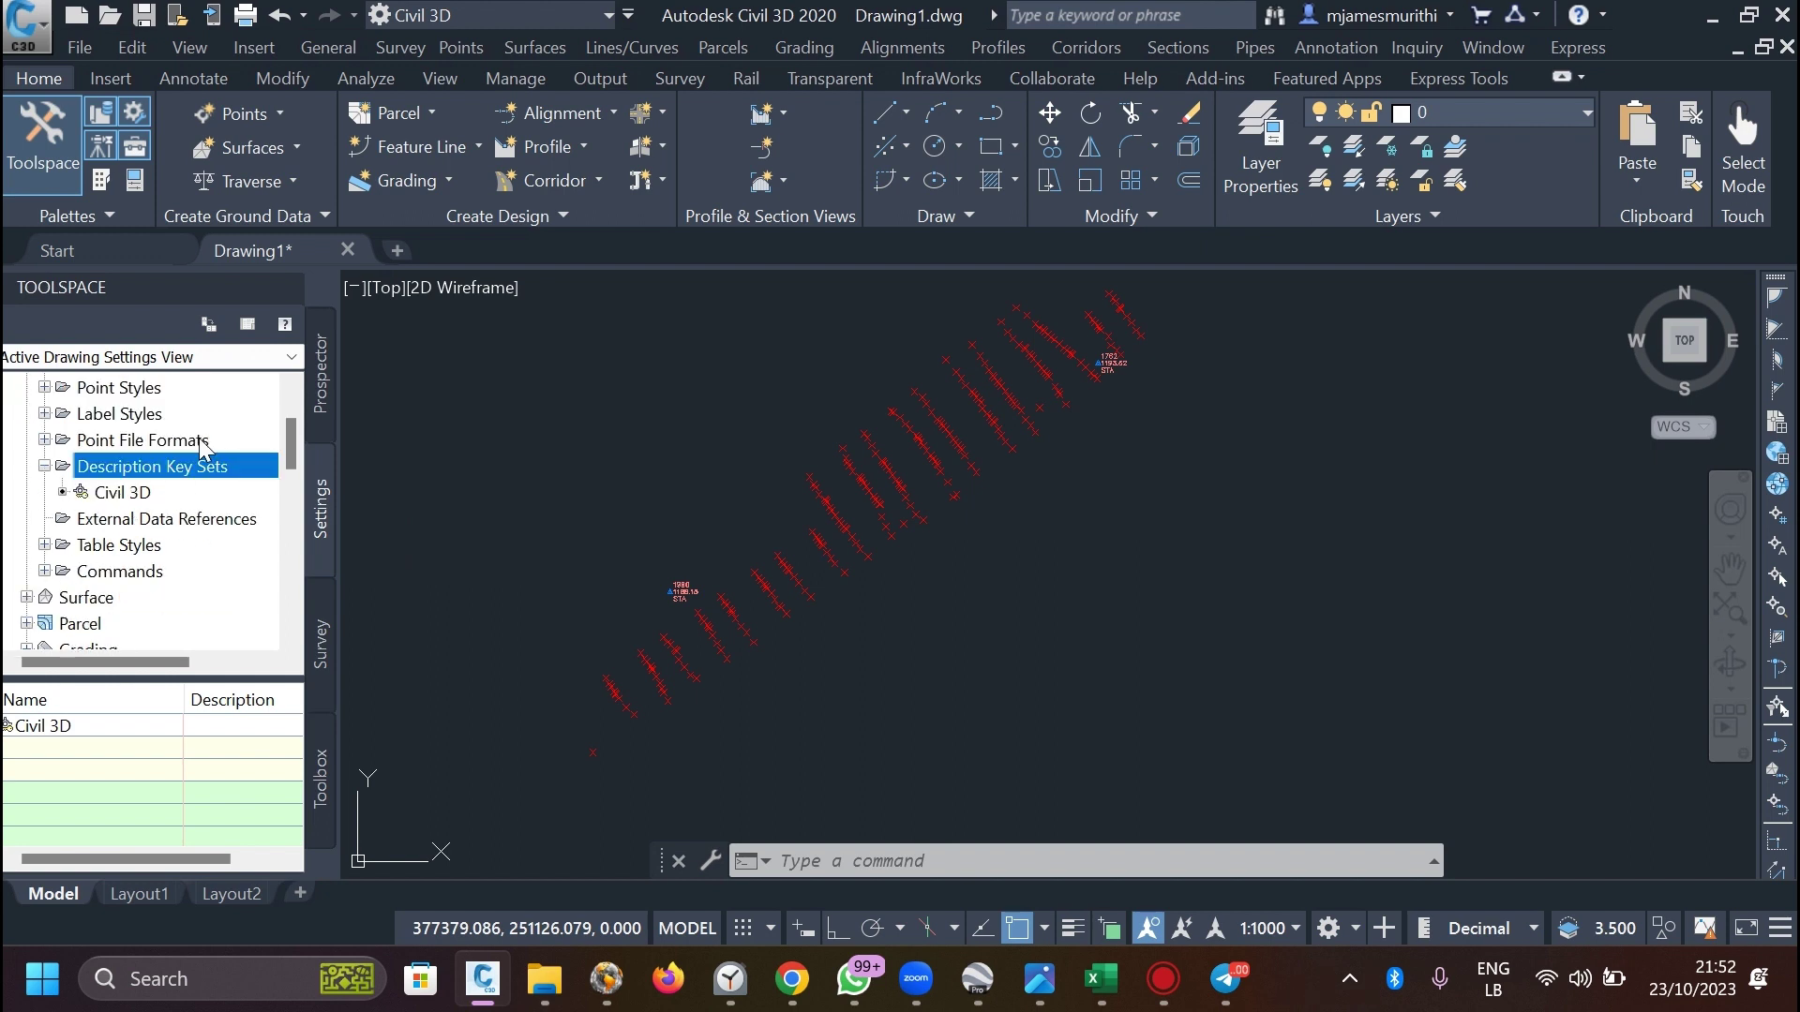
left_click(123, 493)
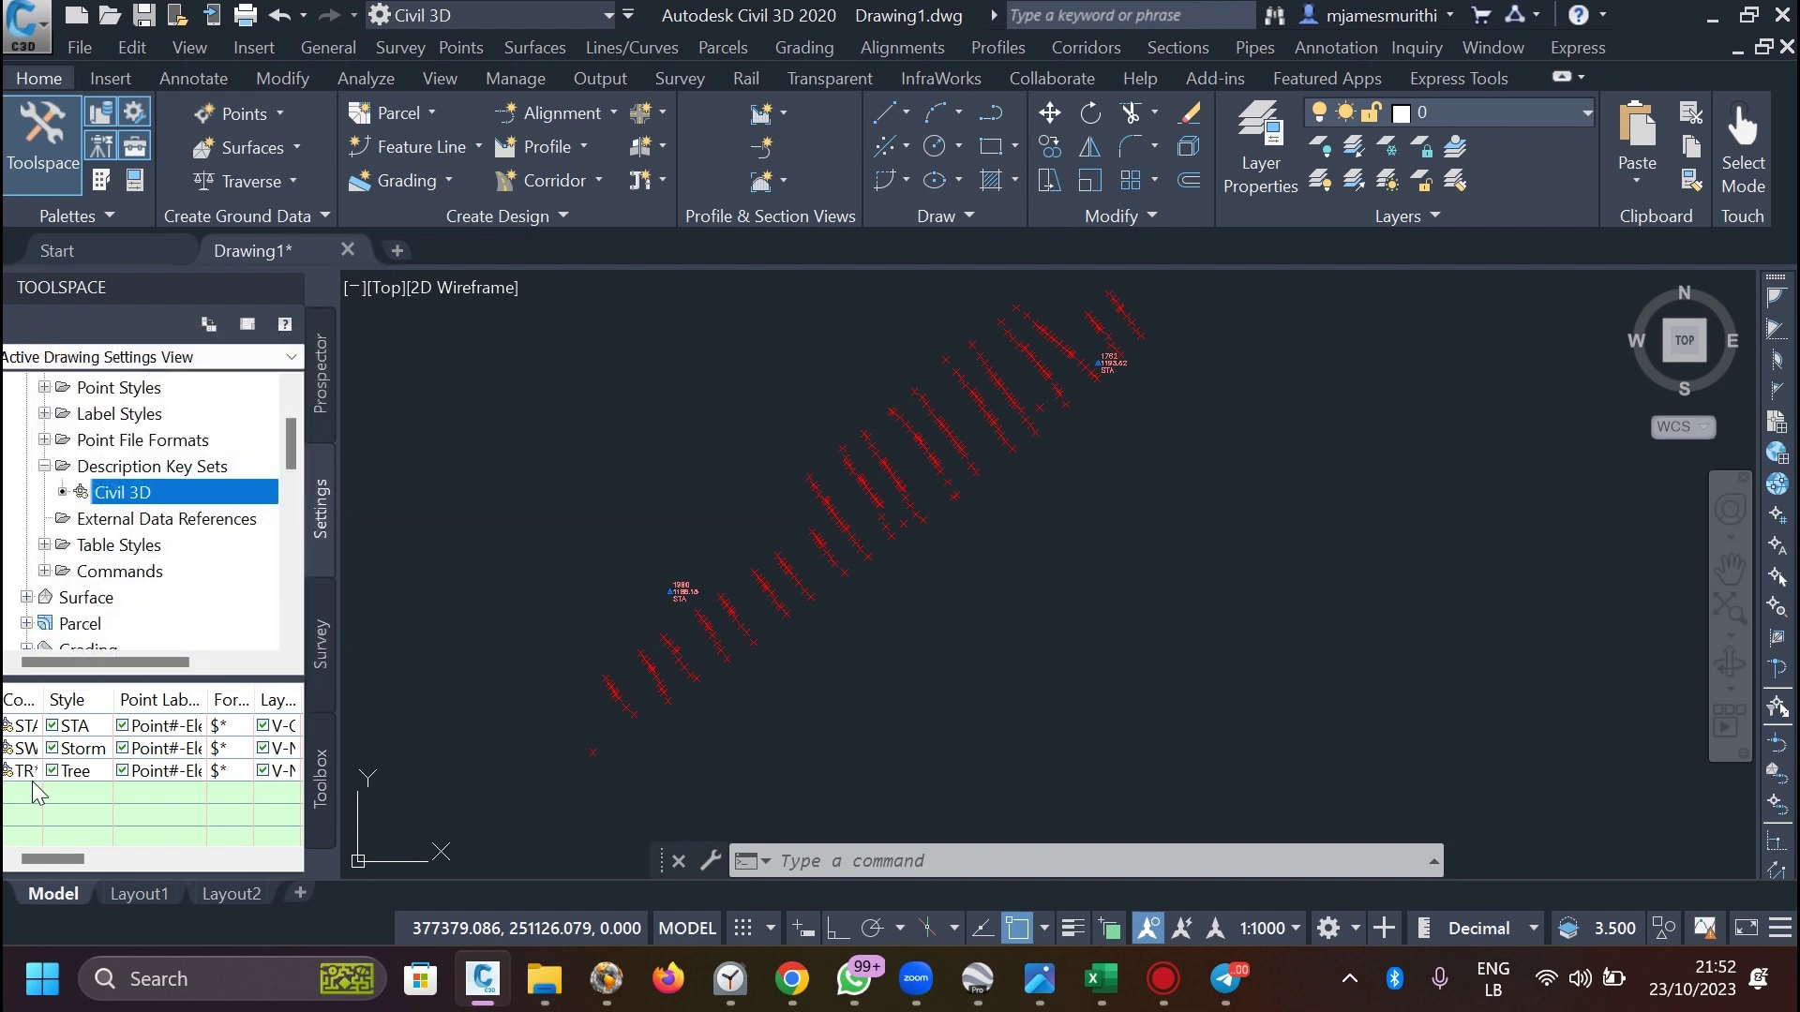
right_click(154, 494)
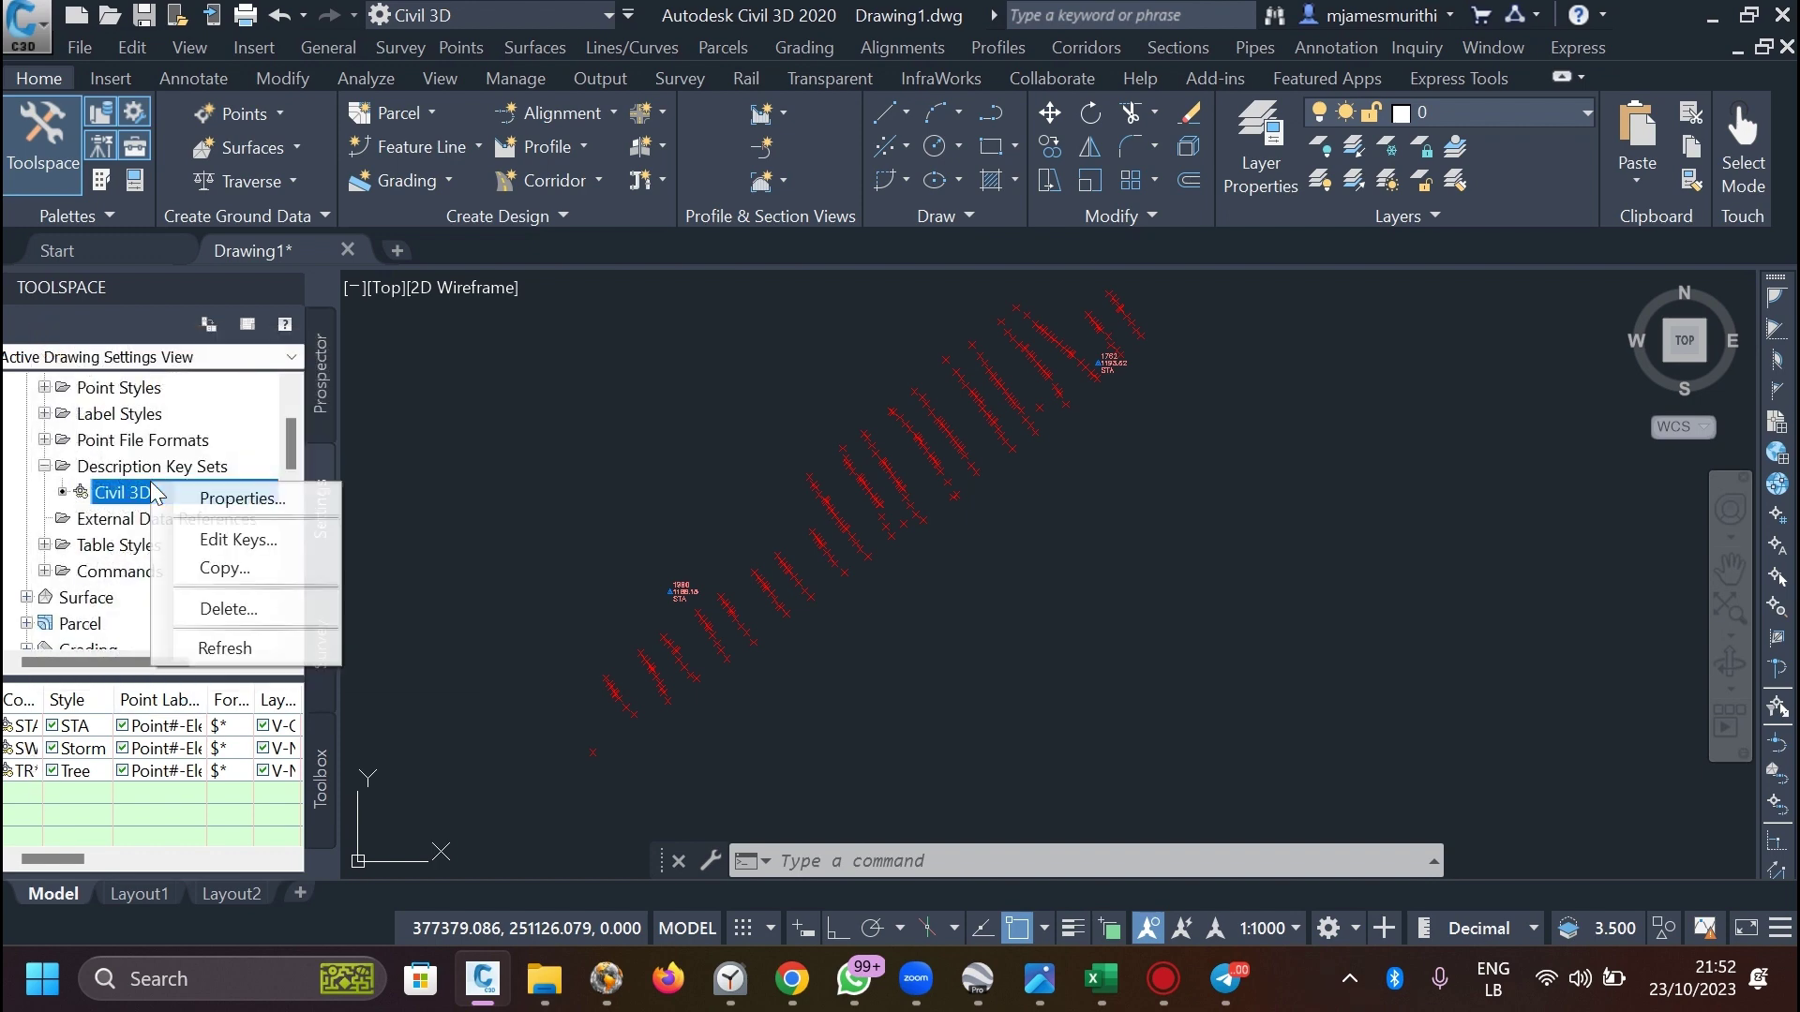
left_click(241, 544)
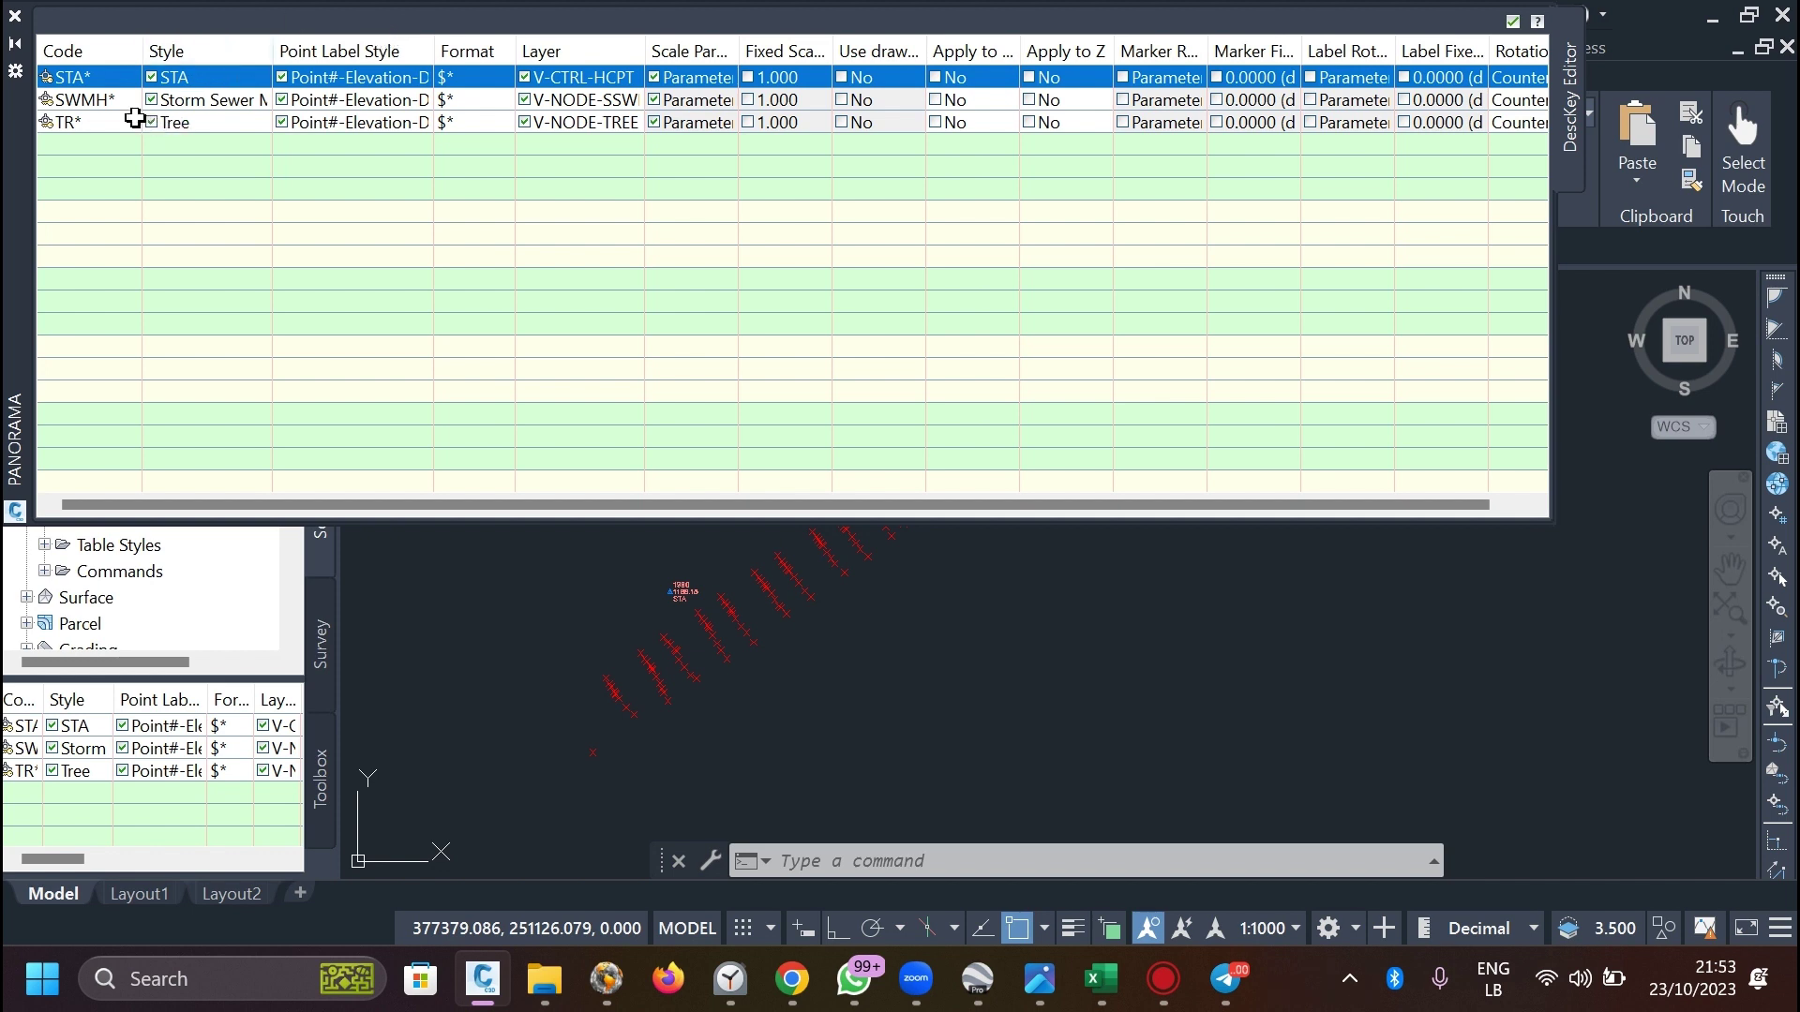
Add a new description key to the set and give it the code CL.
right_click(122, 75)
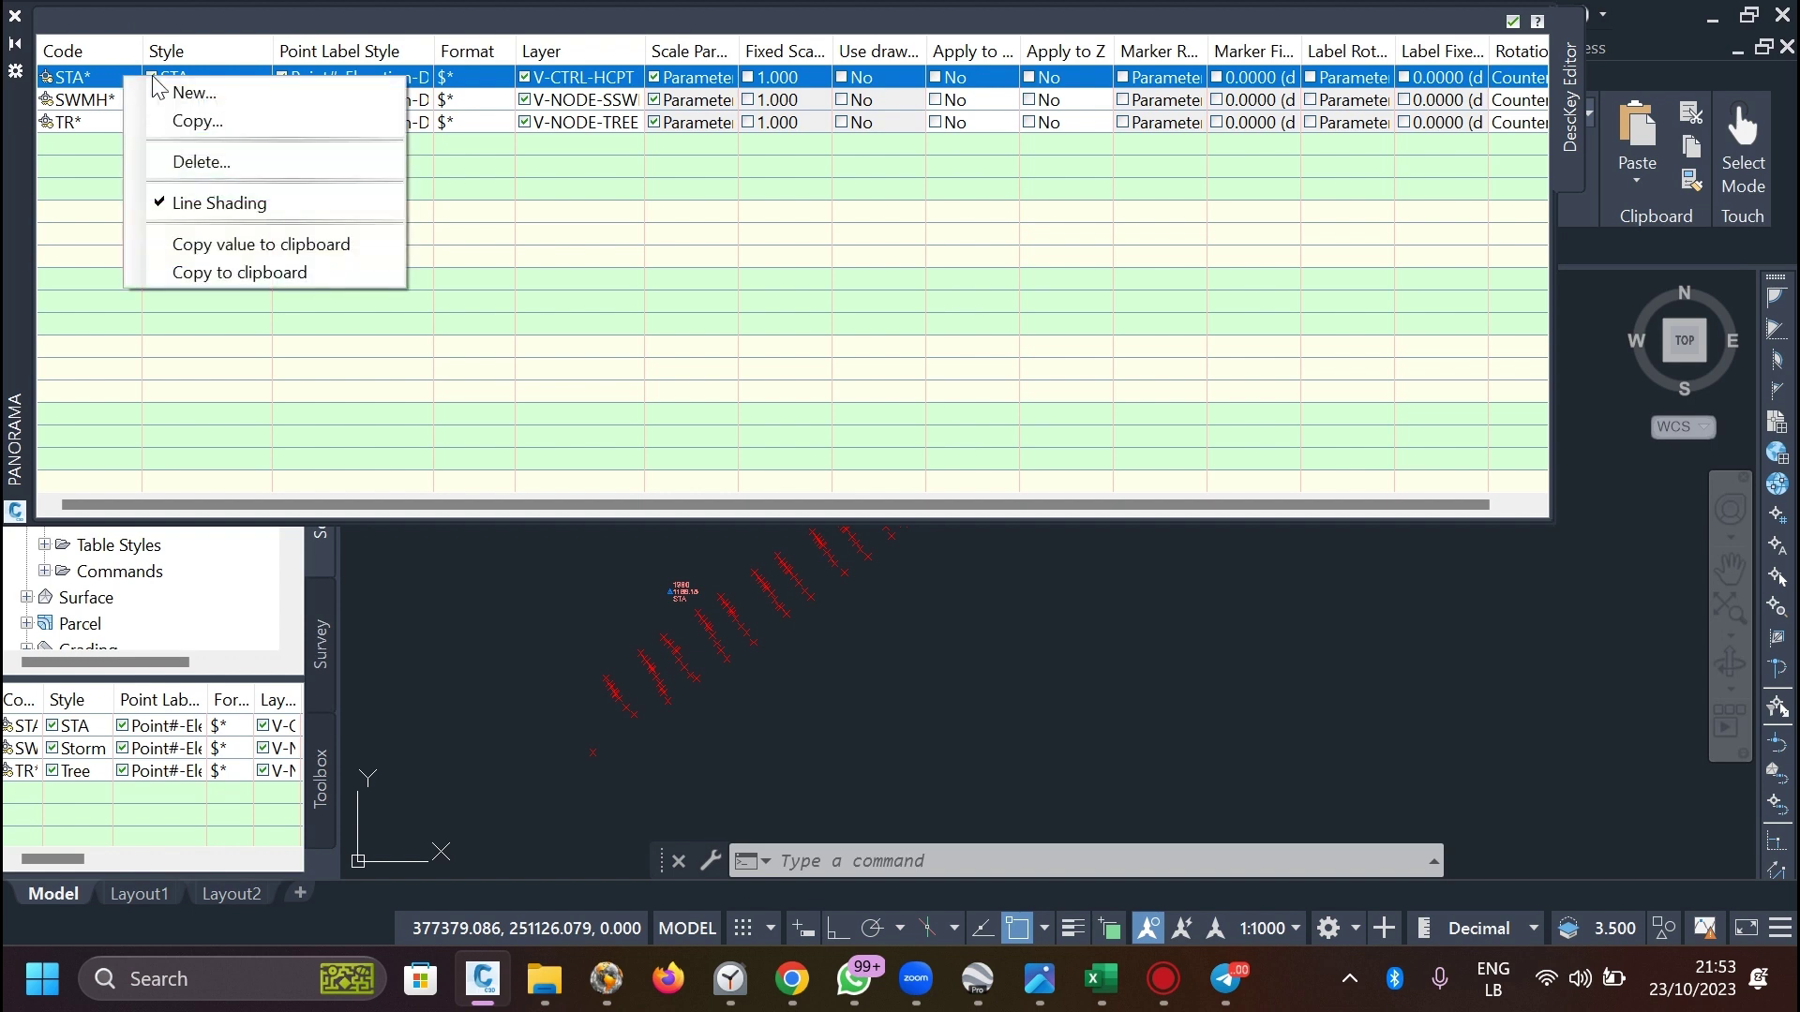
left_click(191, 86)
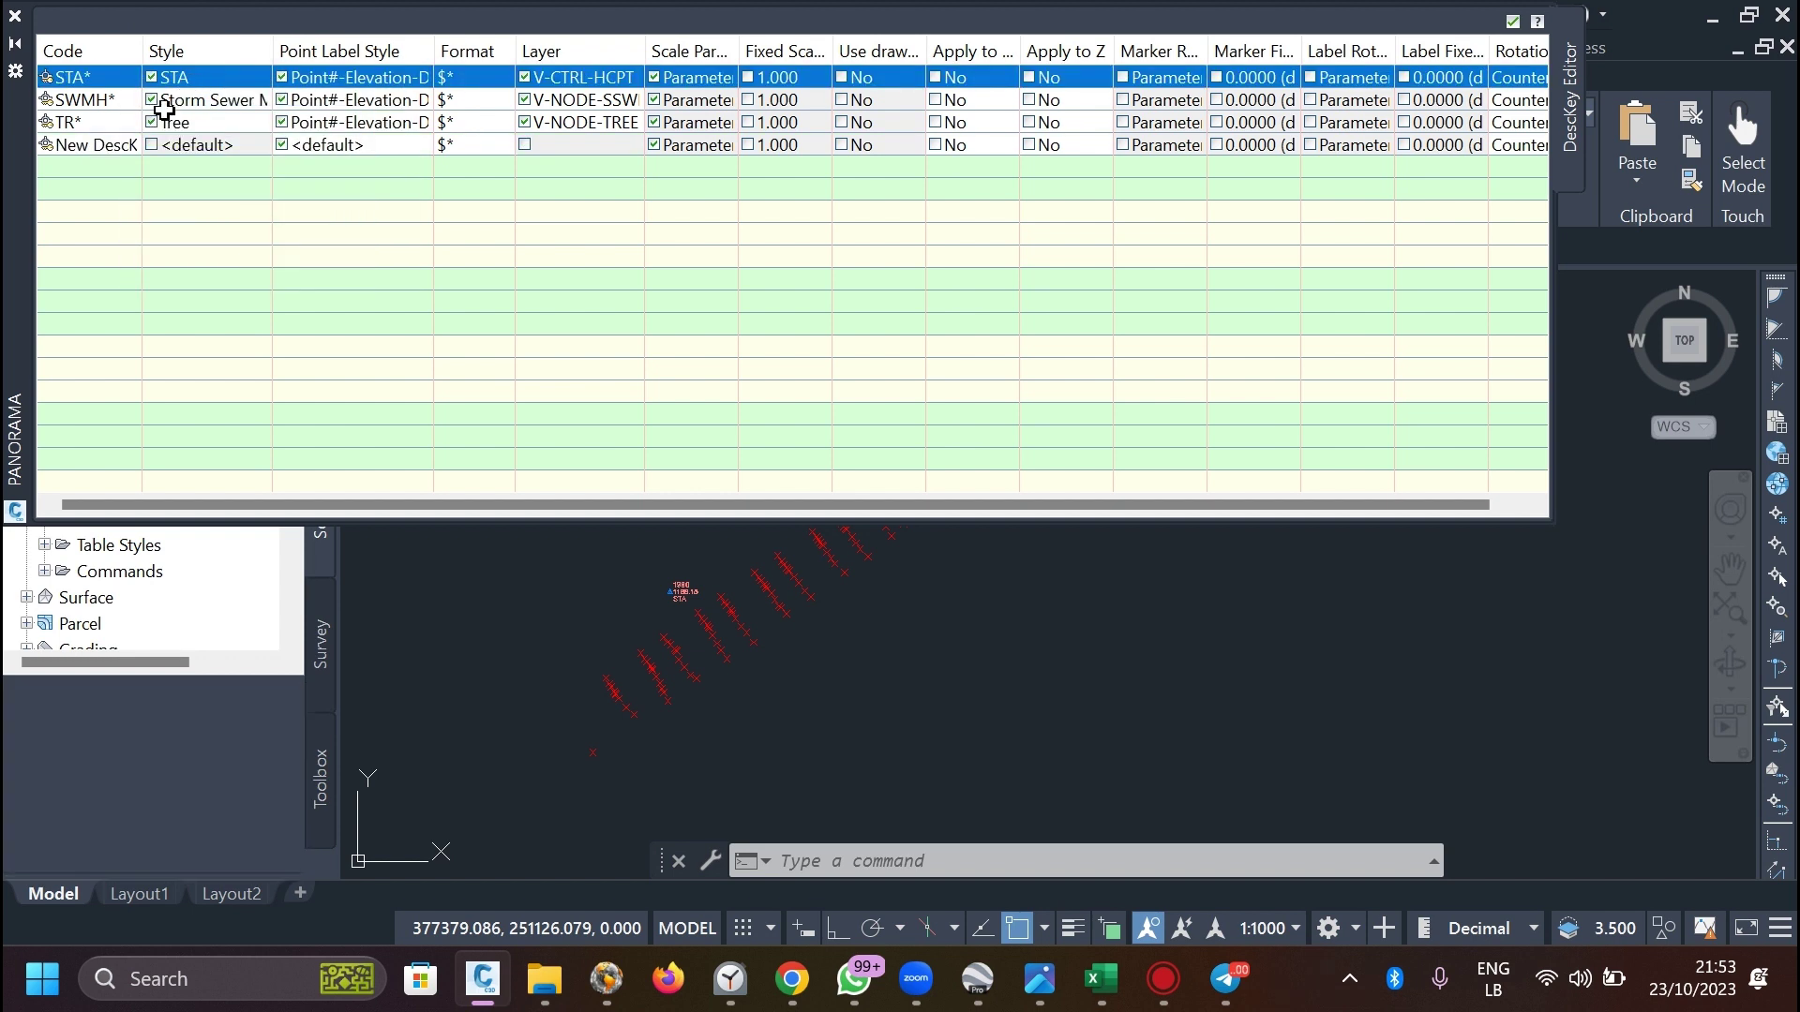
left_click(86, 144)
left_click(122, 150)
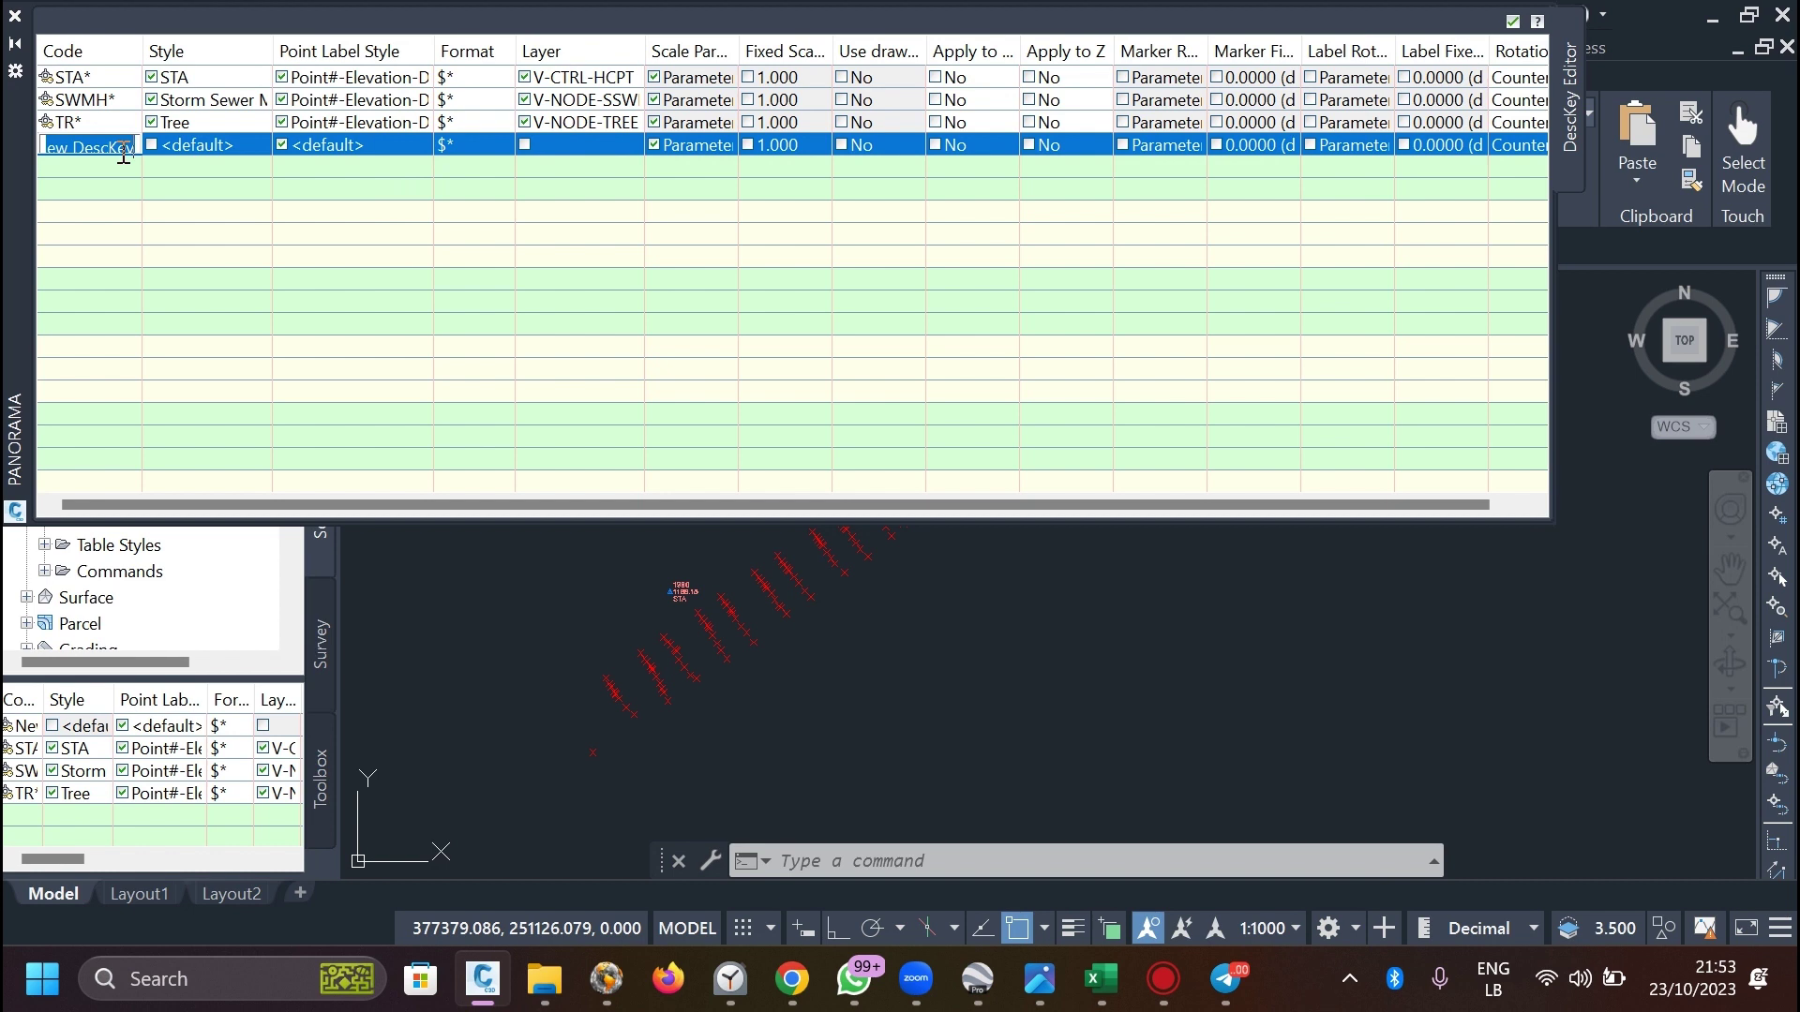
type("Cl")
key("Return")
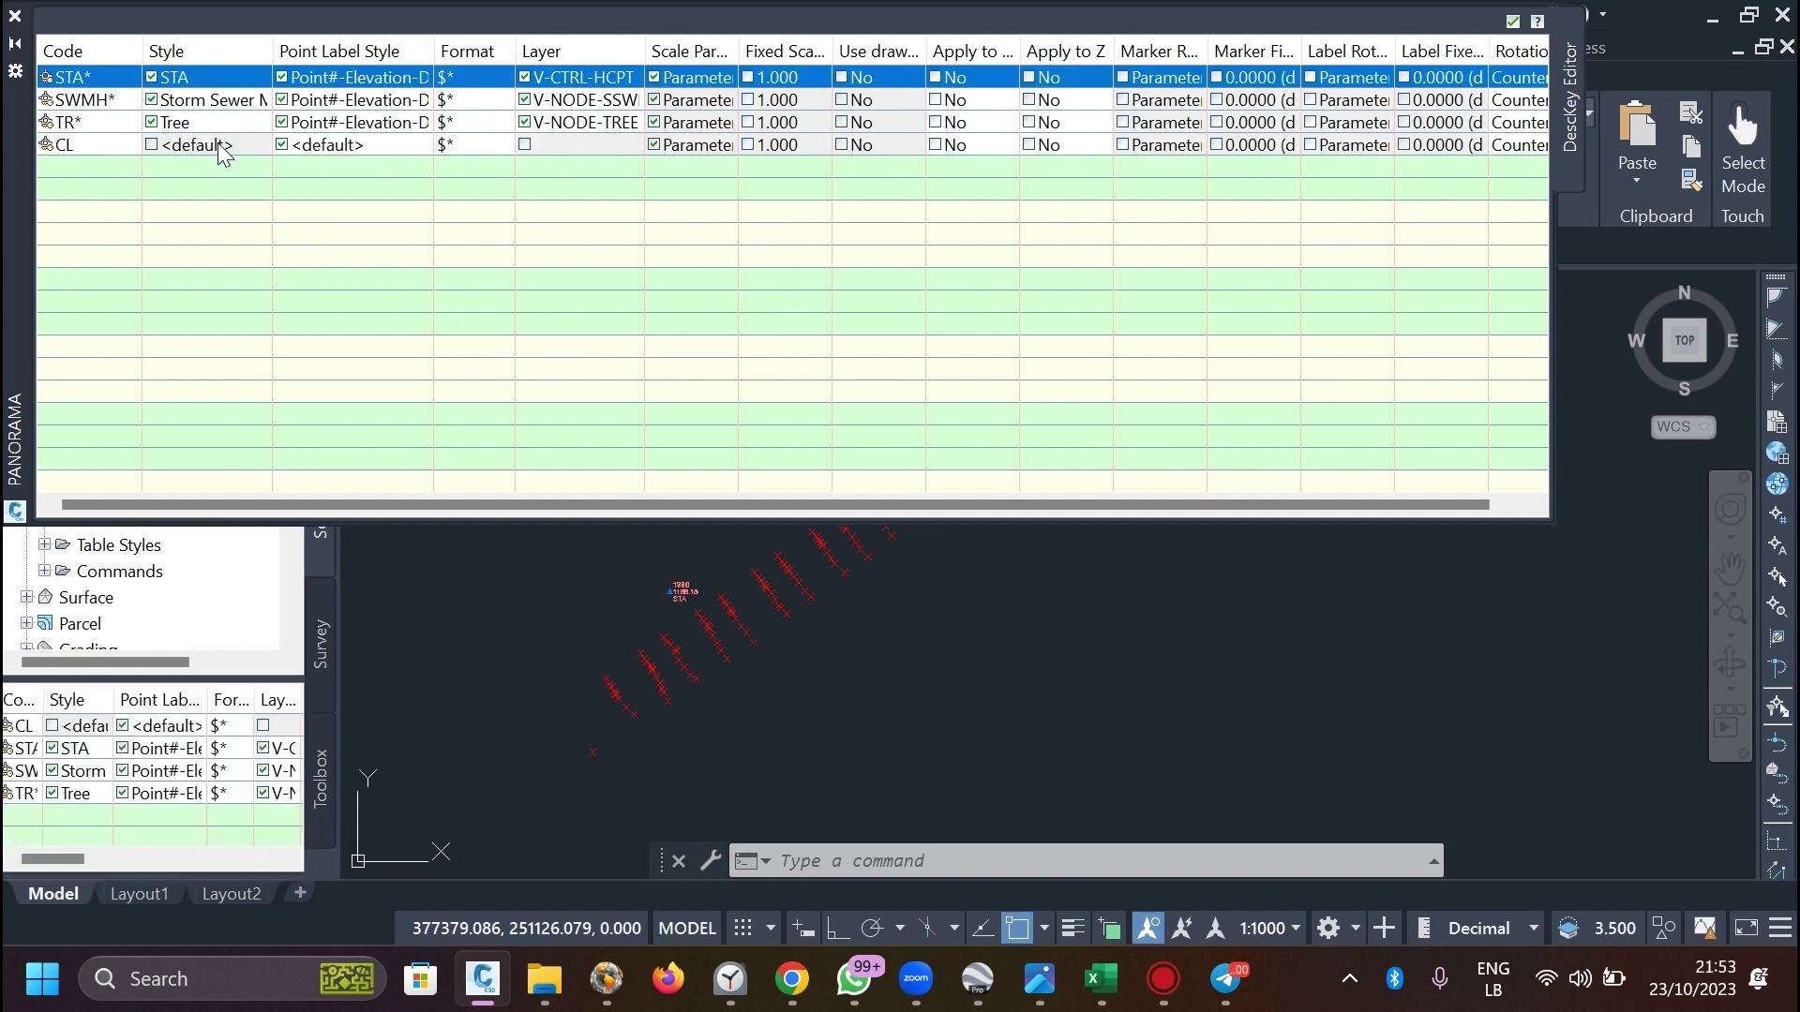
Enable the point style override for the CL key and start creating a new point style for it.
left_click(151, 145)
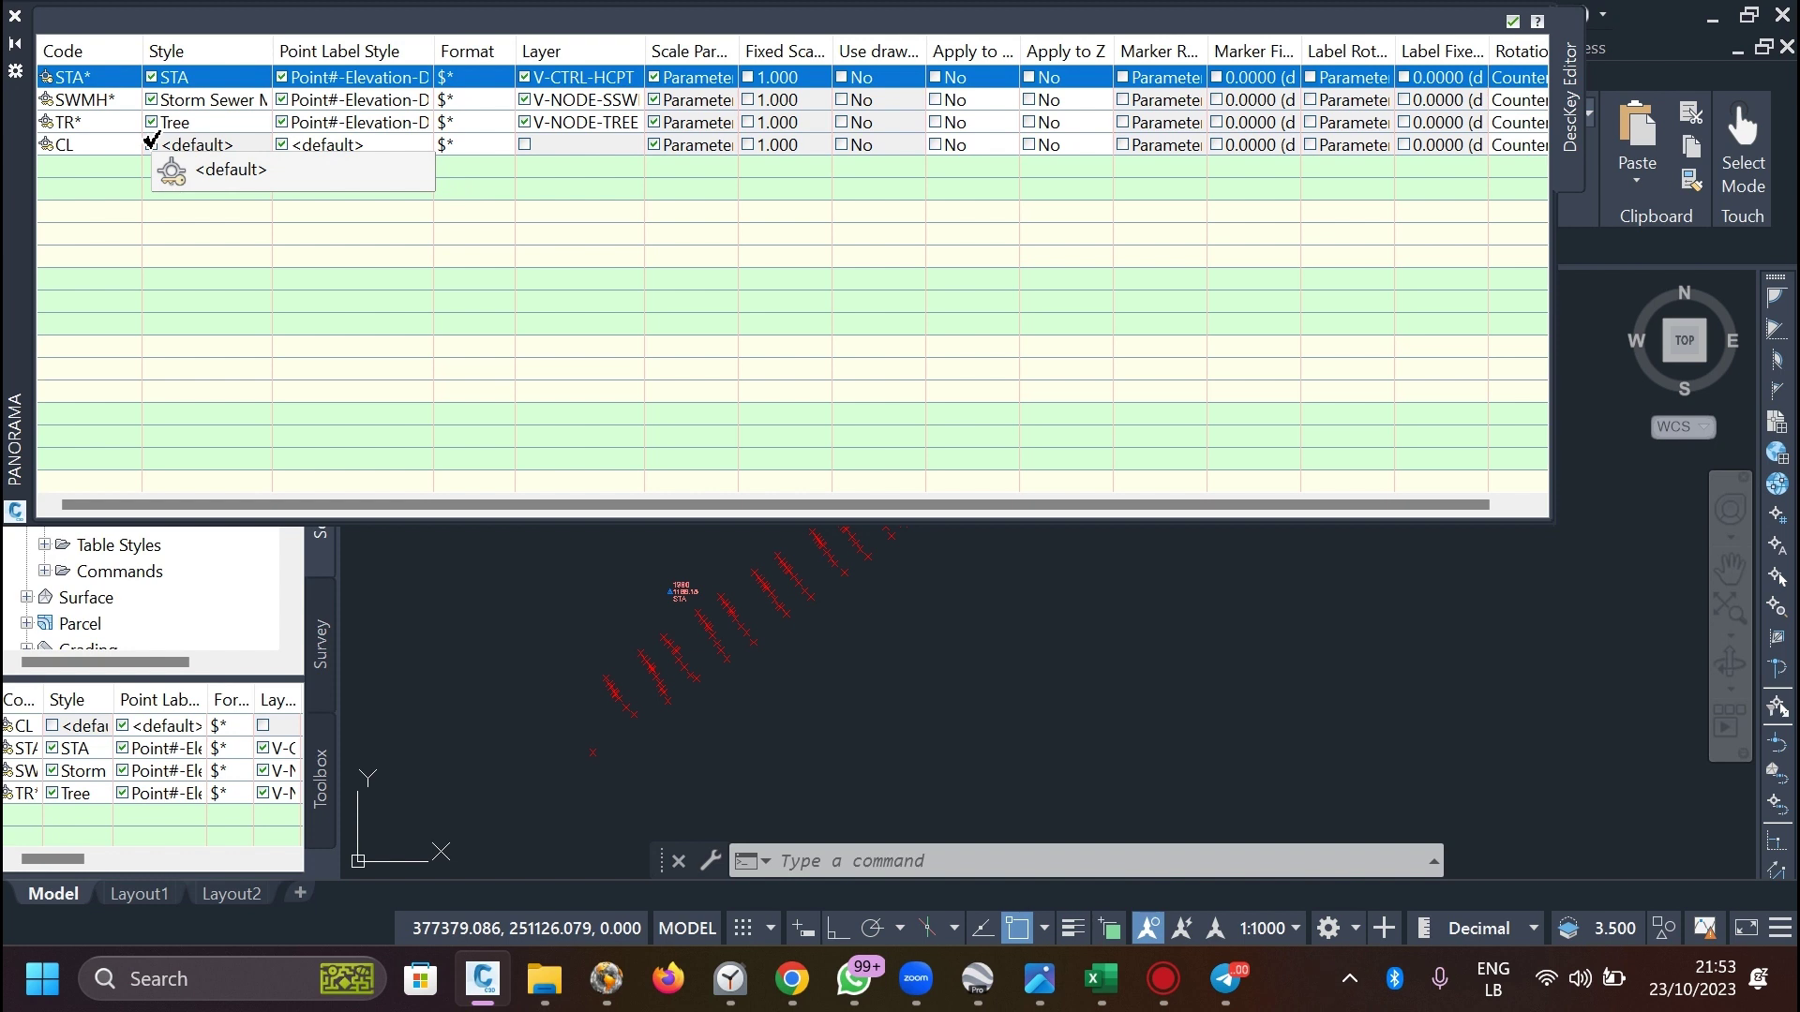
left_click(152, 143)
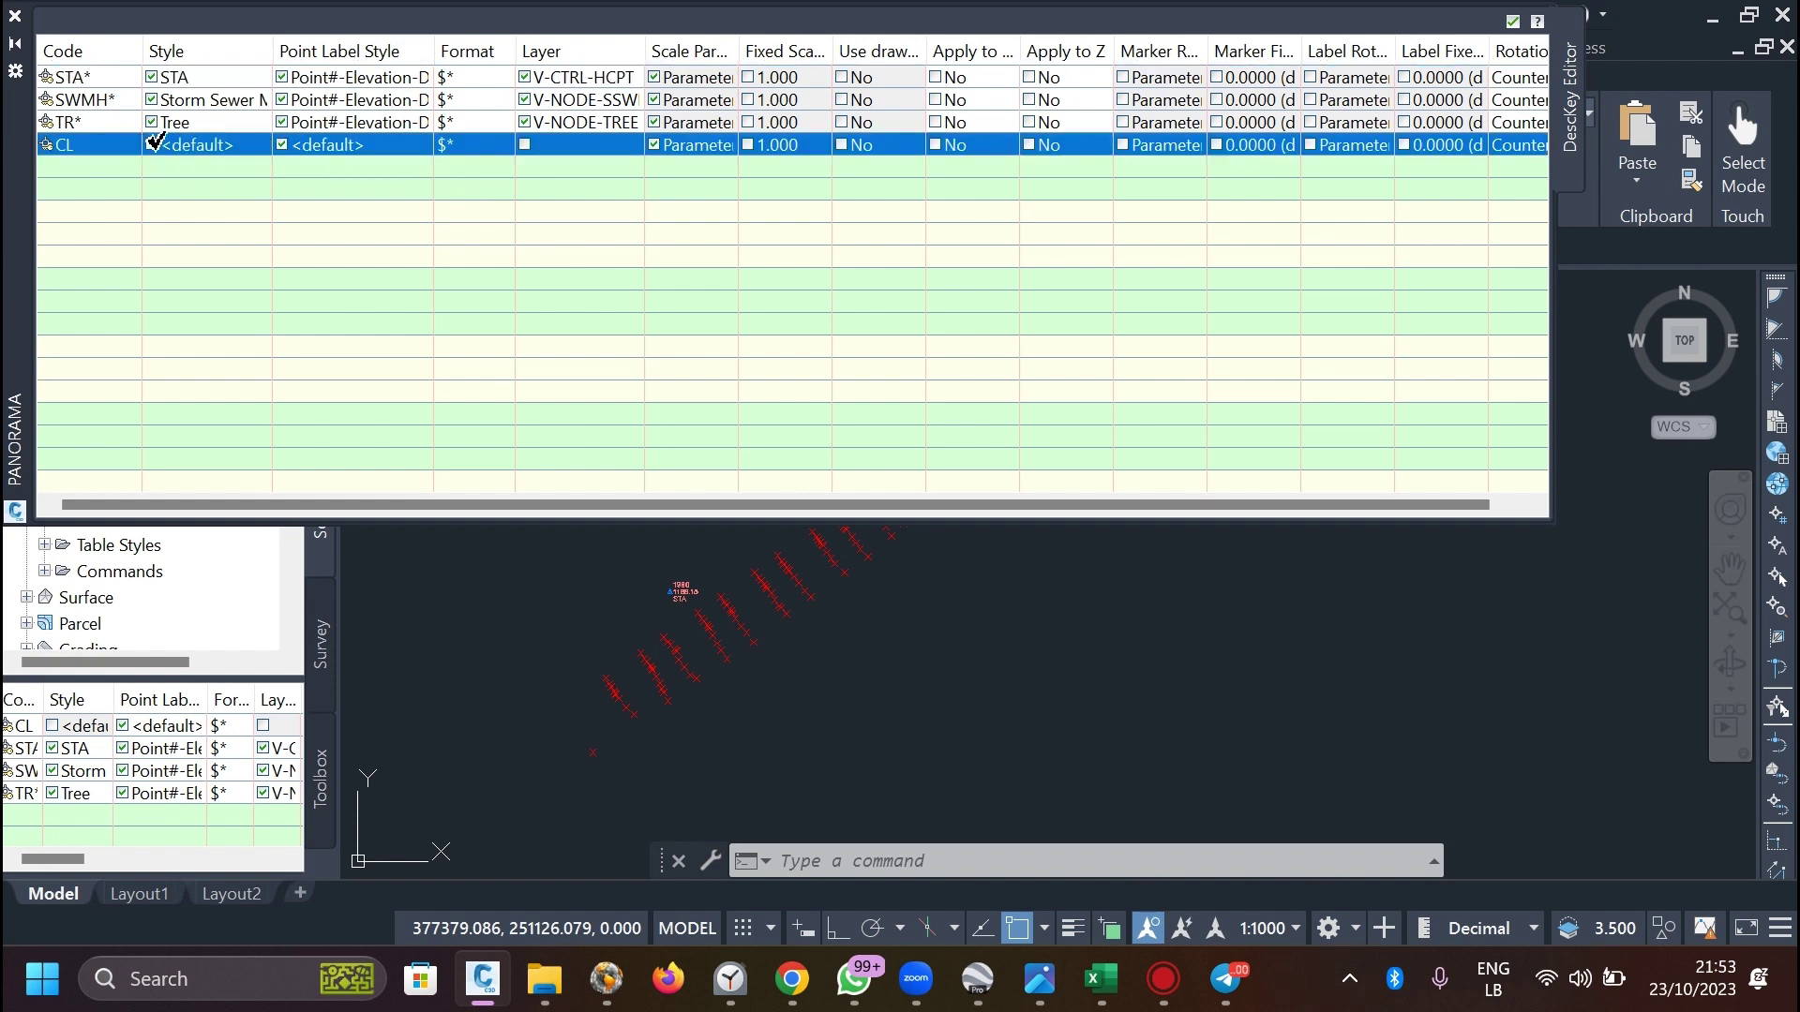
left_click(193, 145)
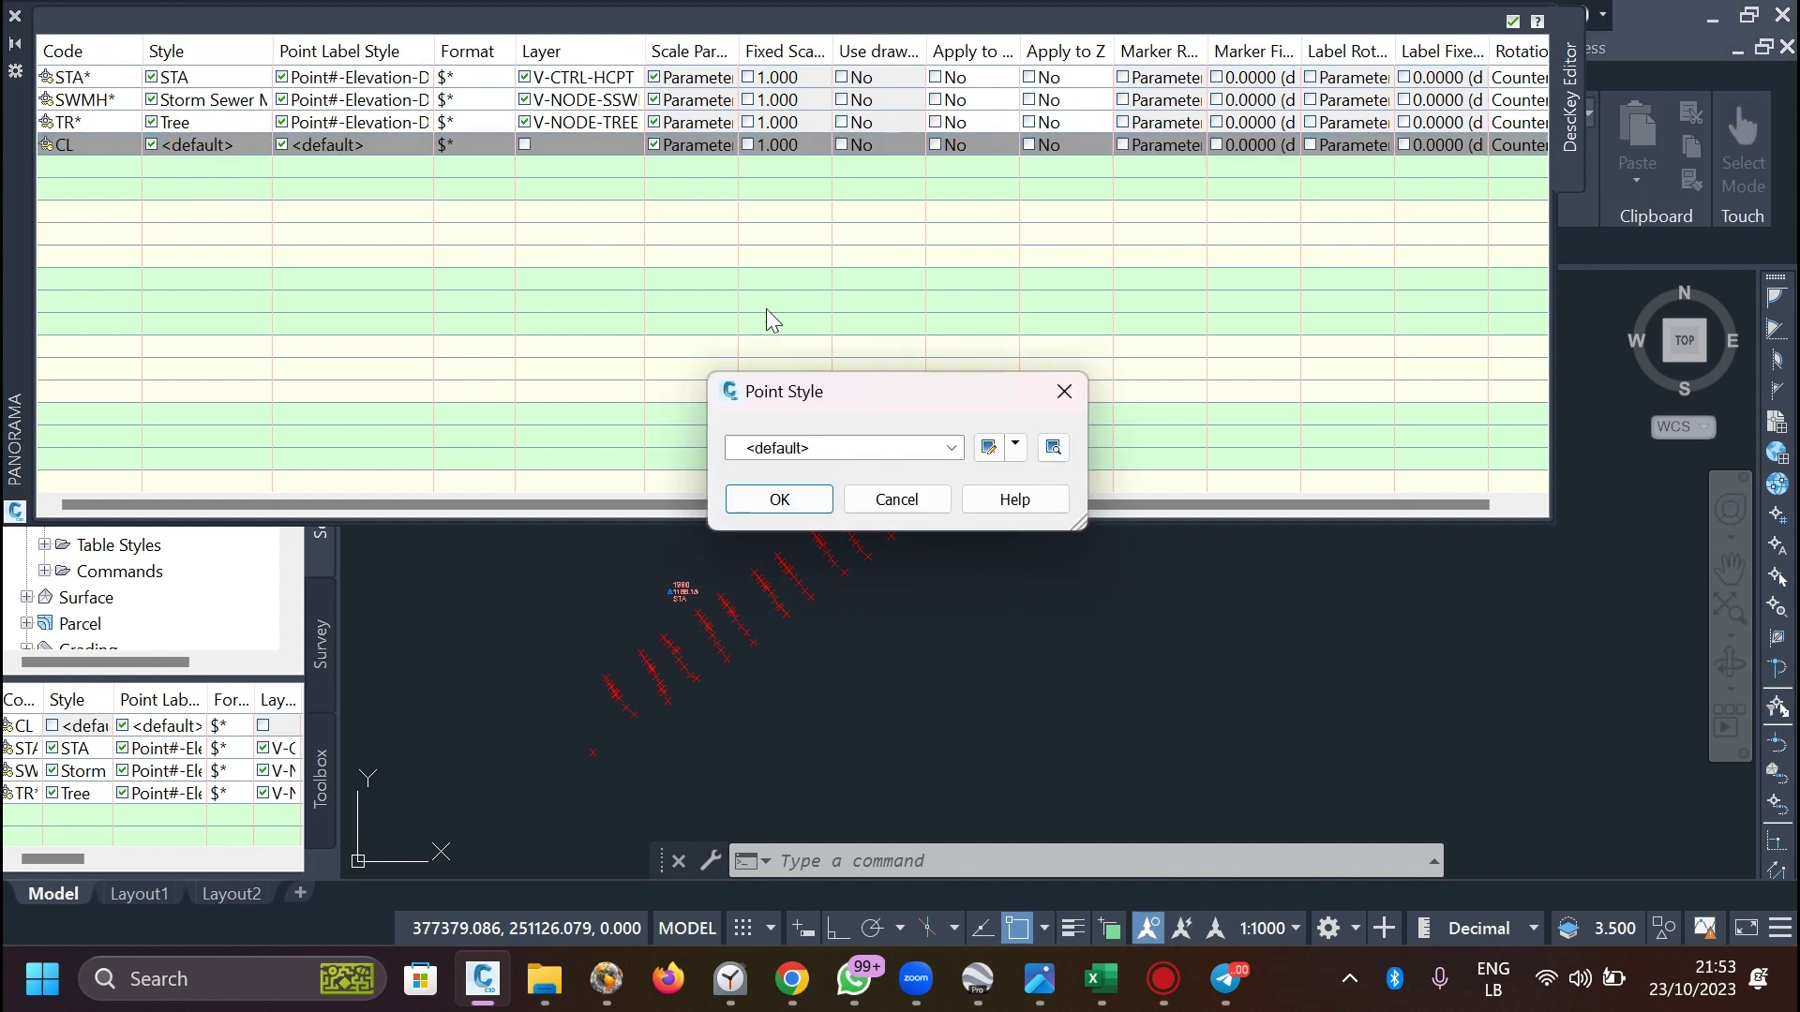
left_click(951, 448)
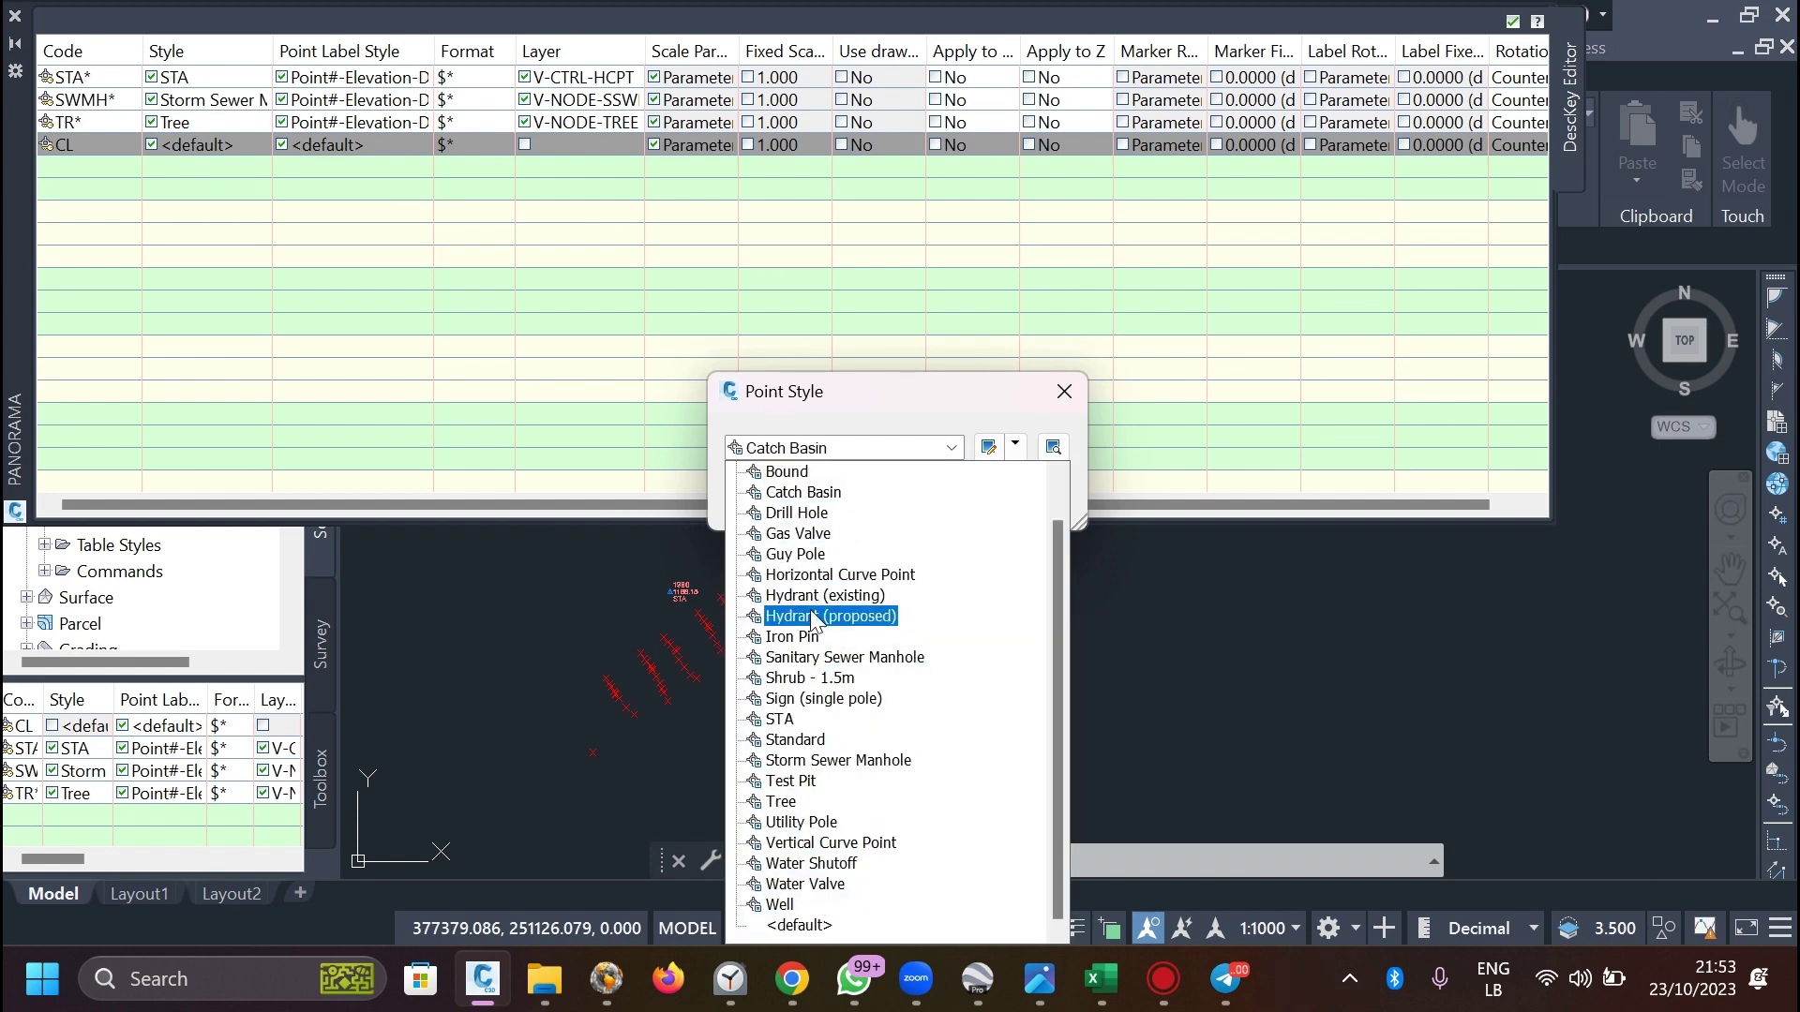
left_click(1018, 448)
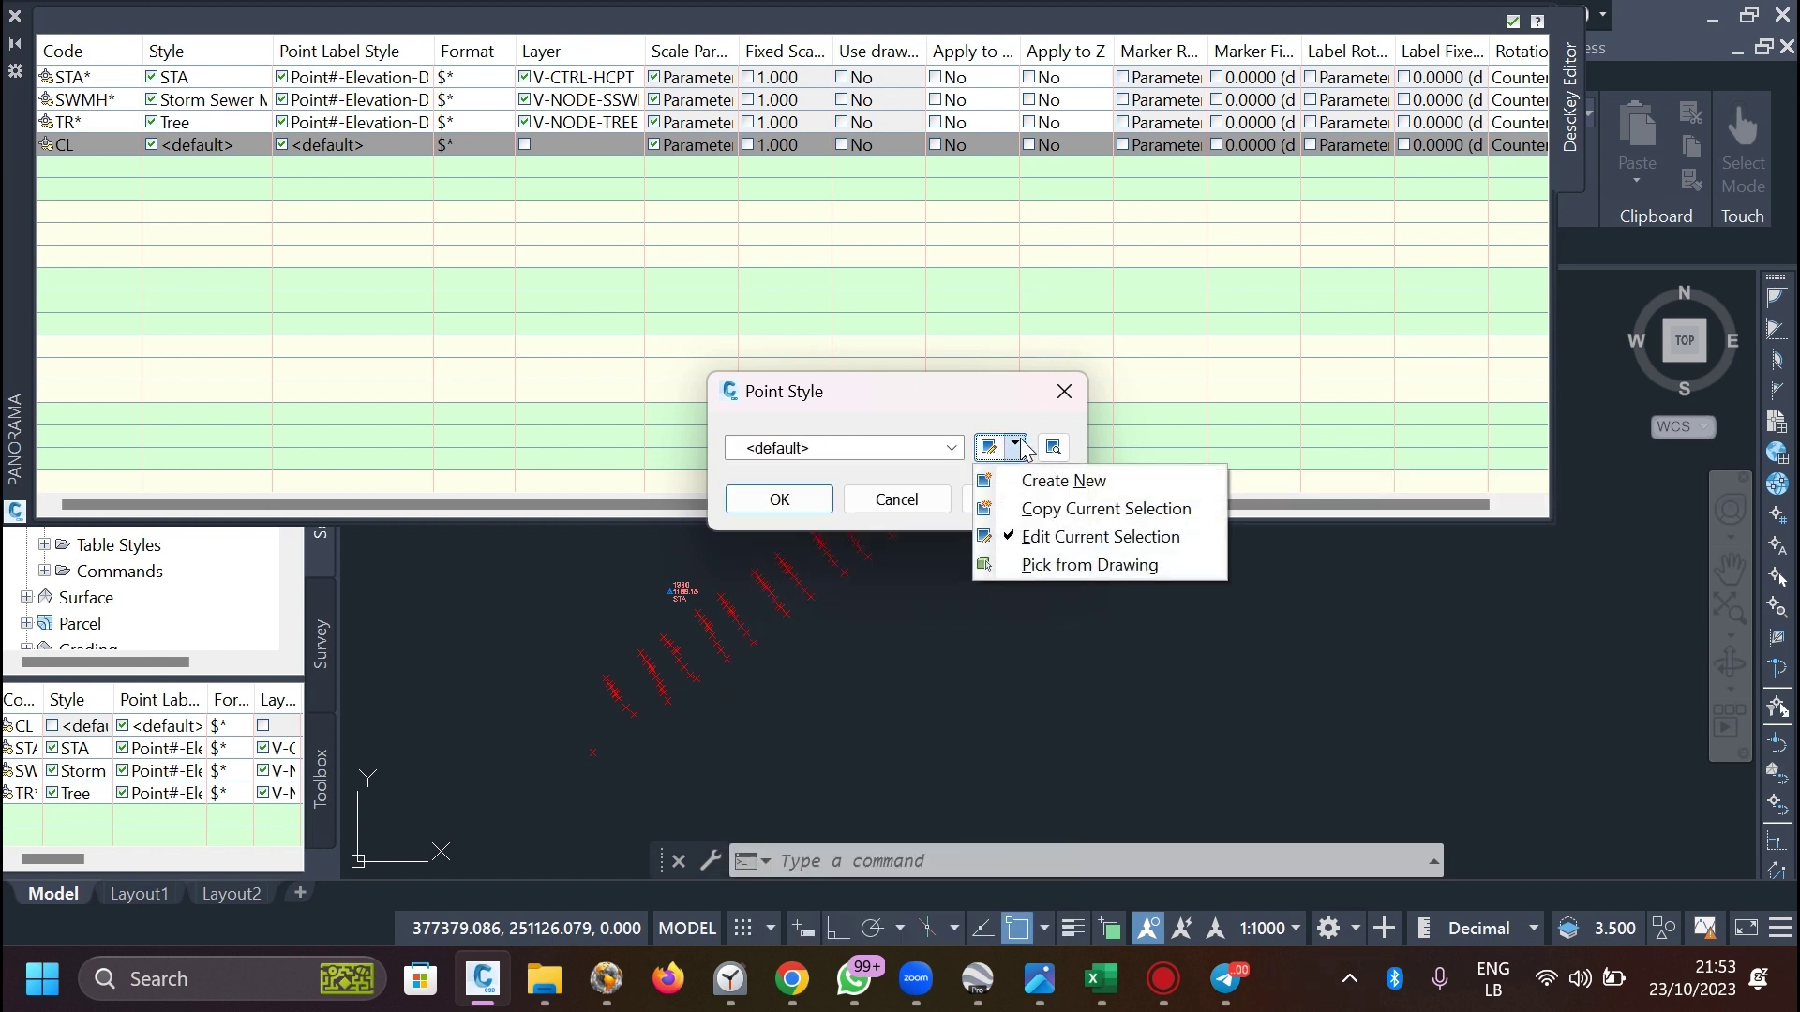
left_click(1054, 474)
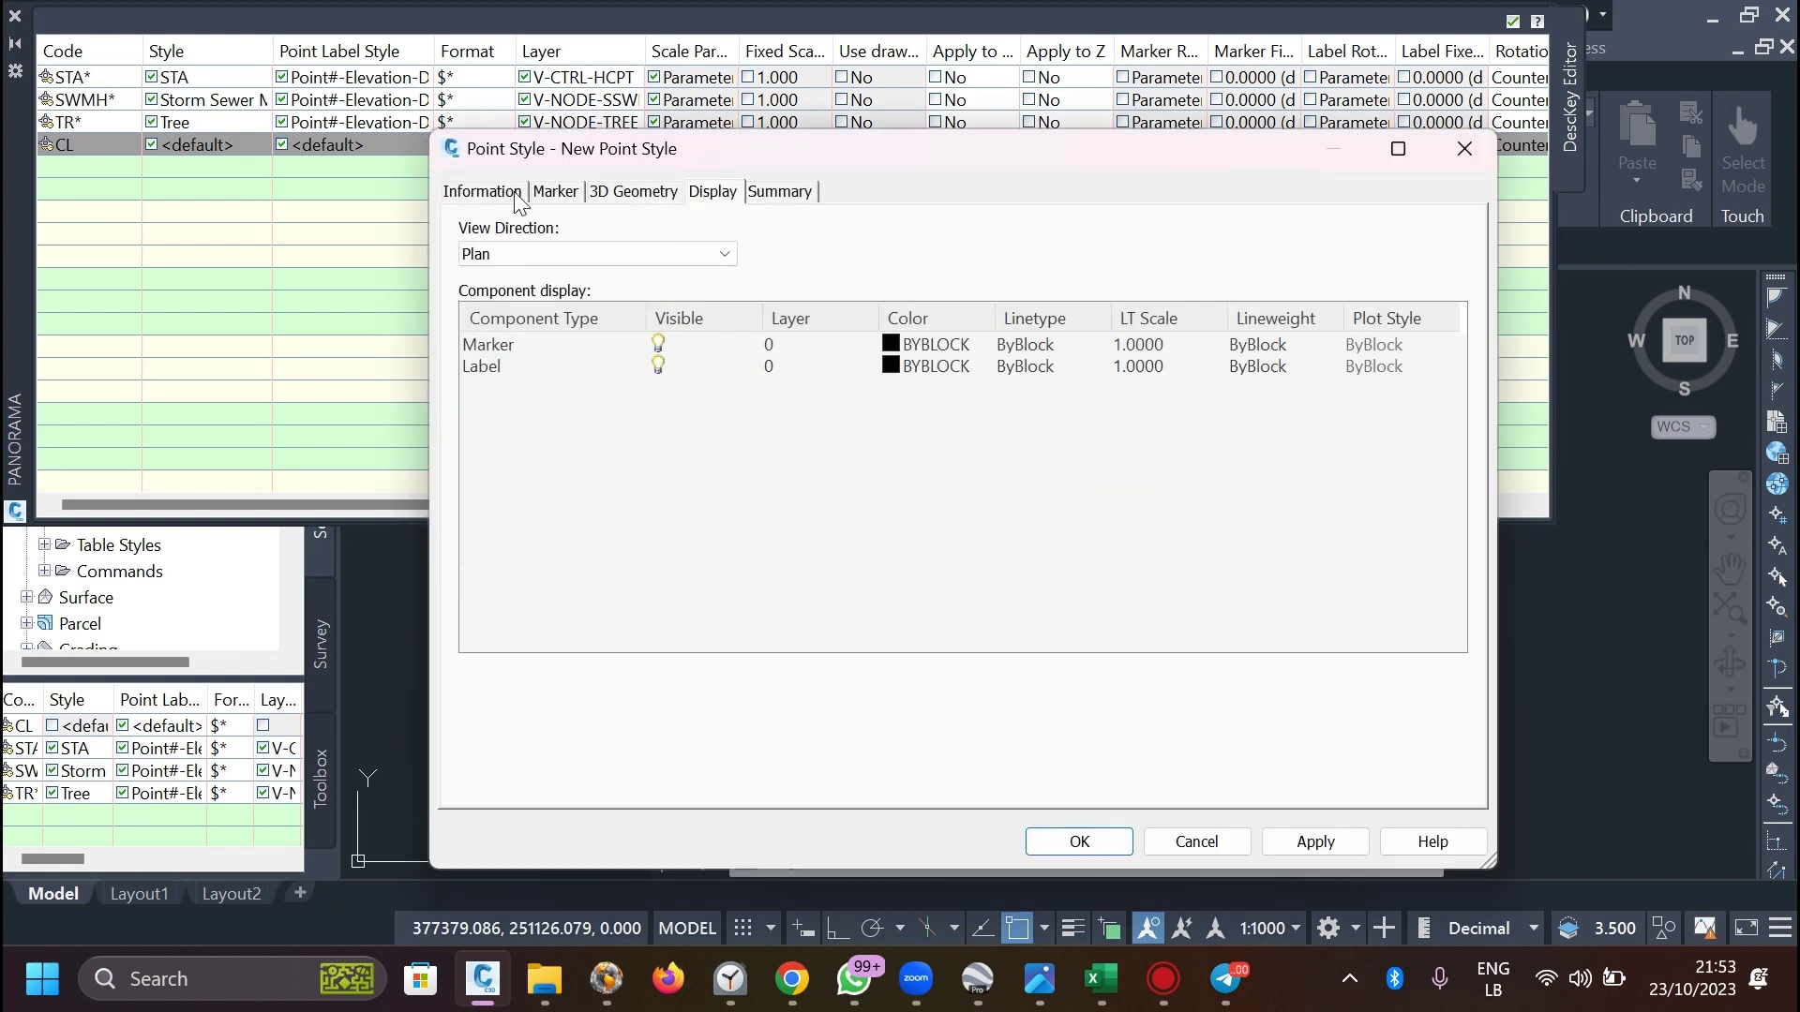
Name the new point style CENTERLINE.
left_click(517, 195)
left_click(596, 252)
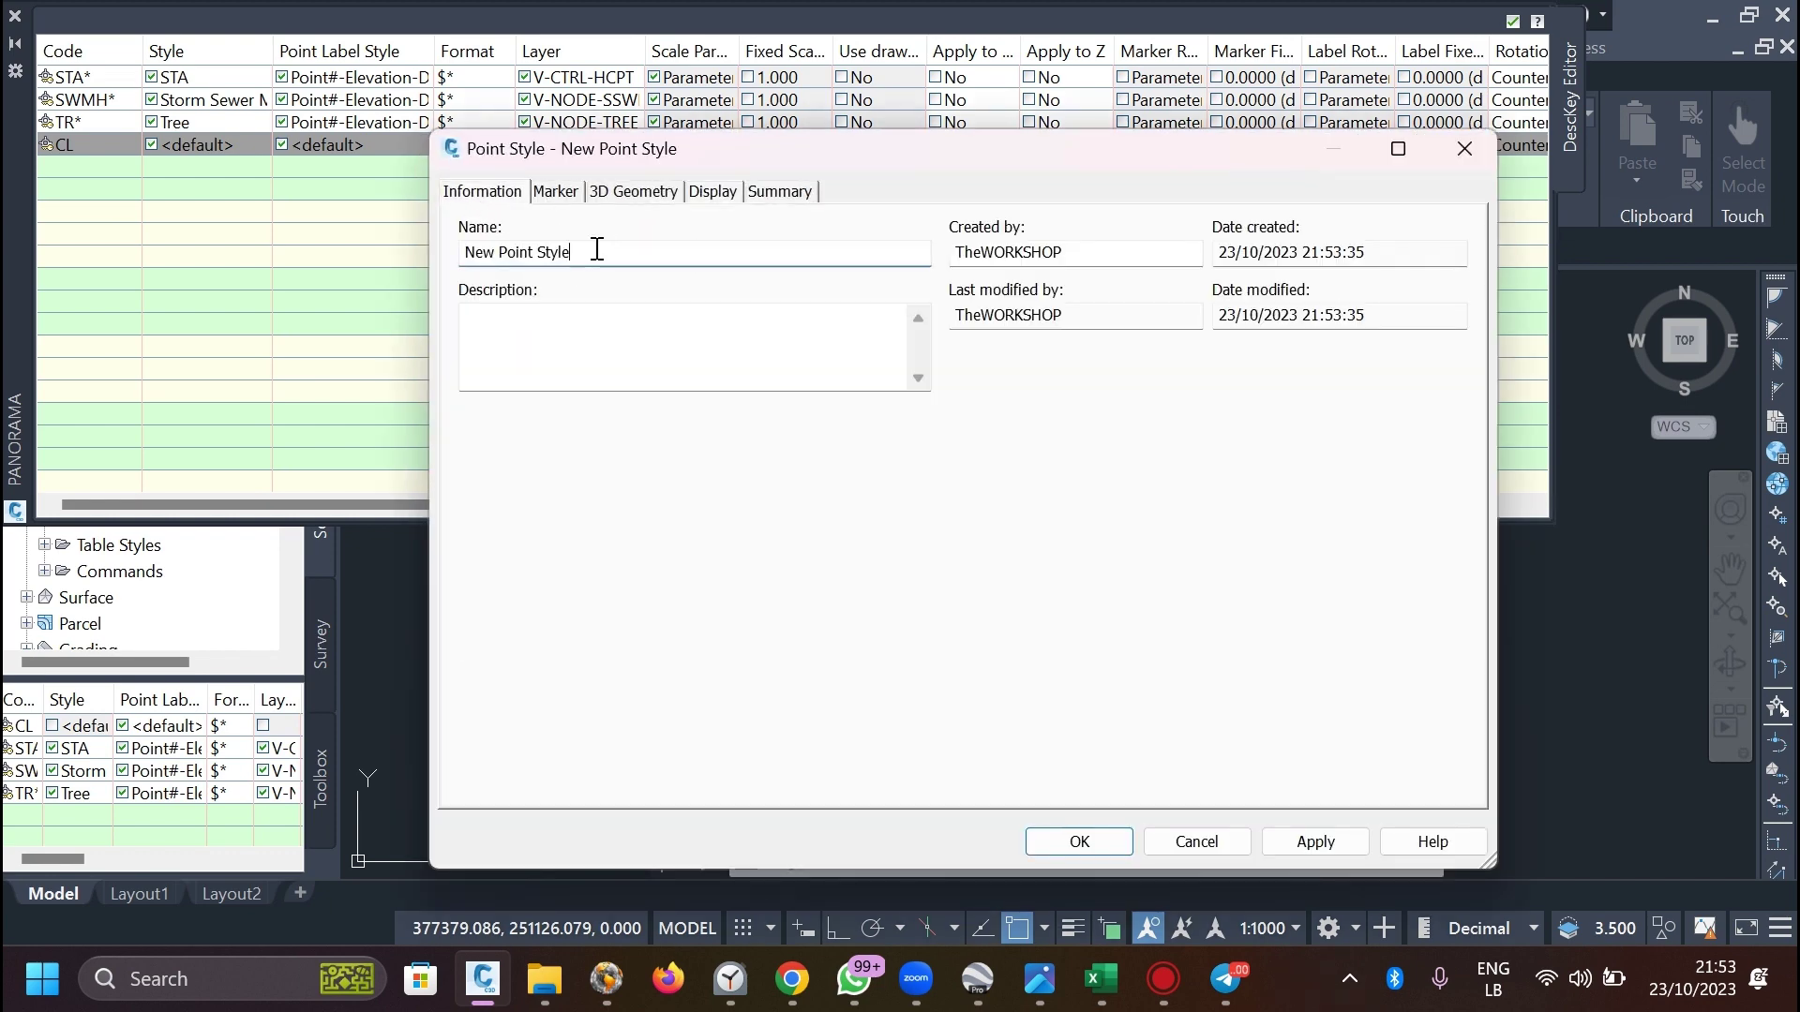
left_click_drag(596, 251, 445, 266)
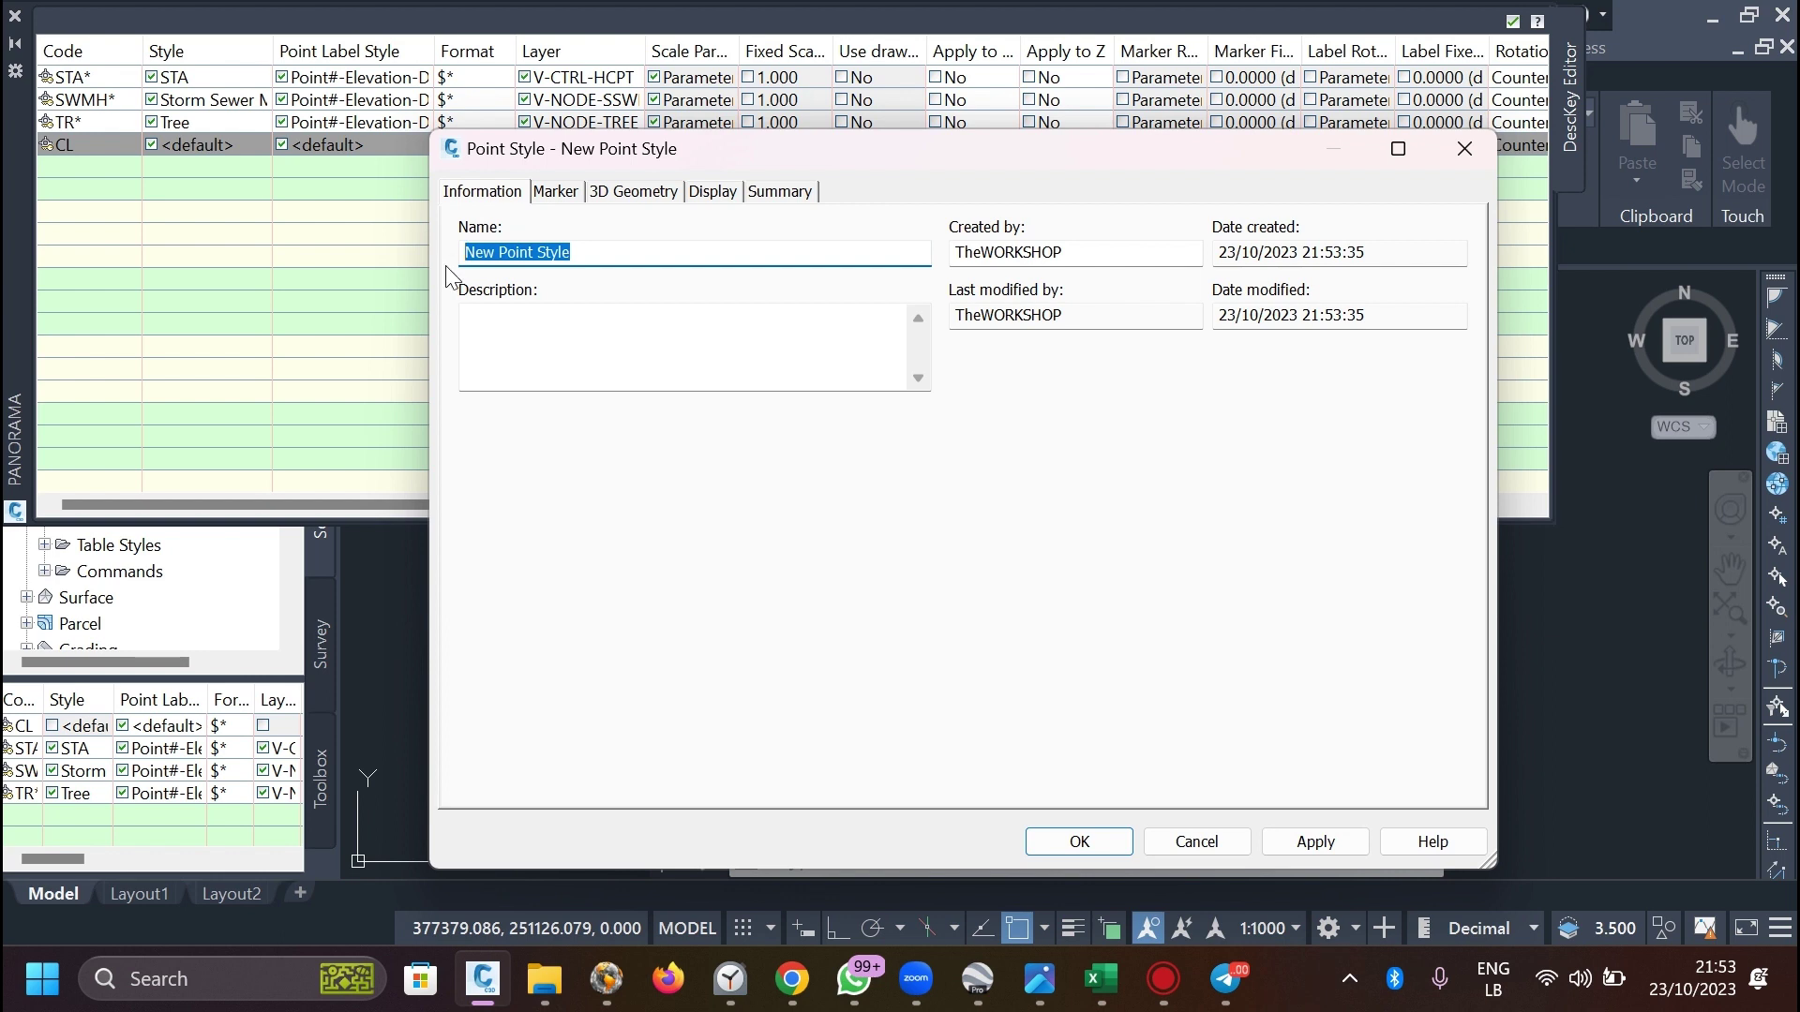
type("CENTERLINE")
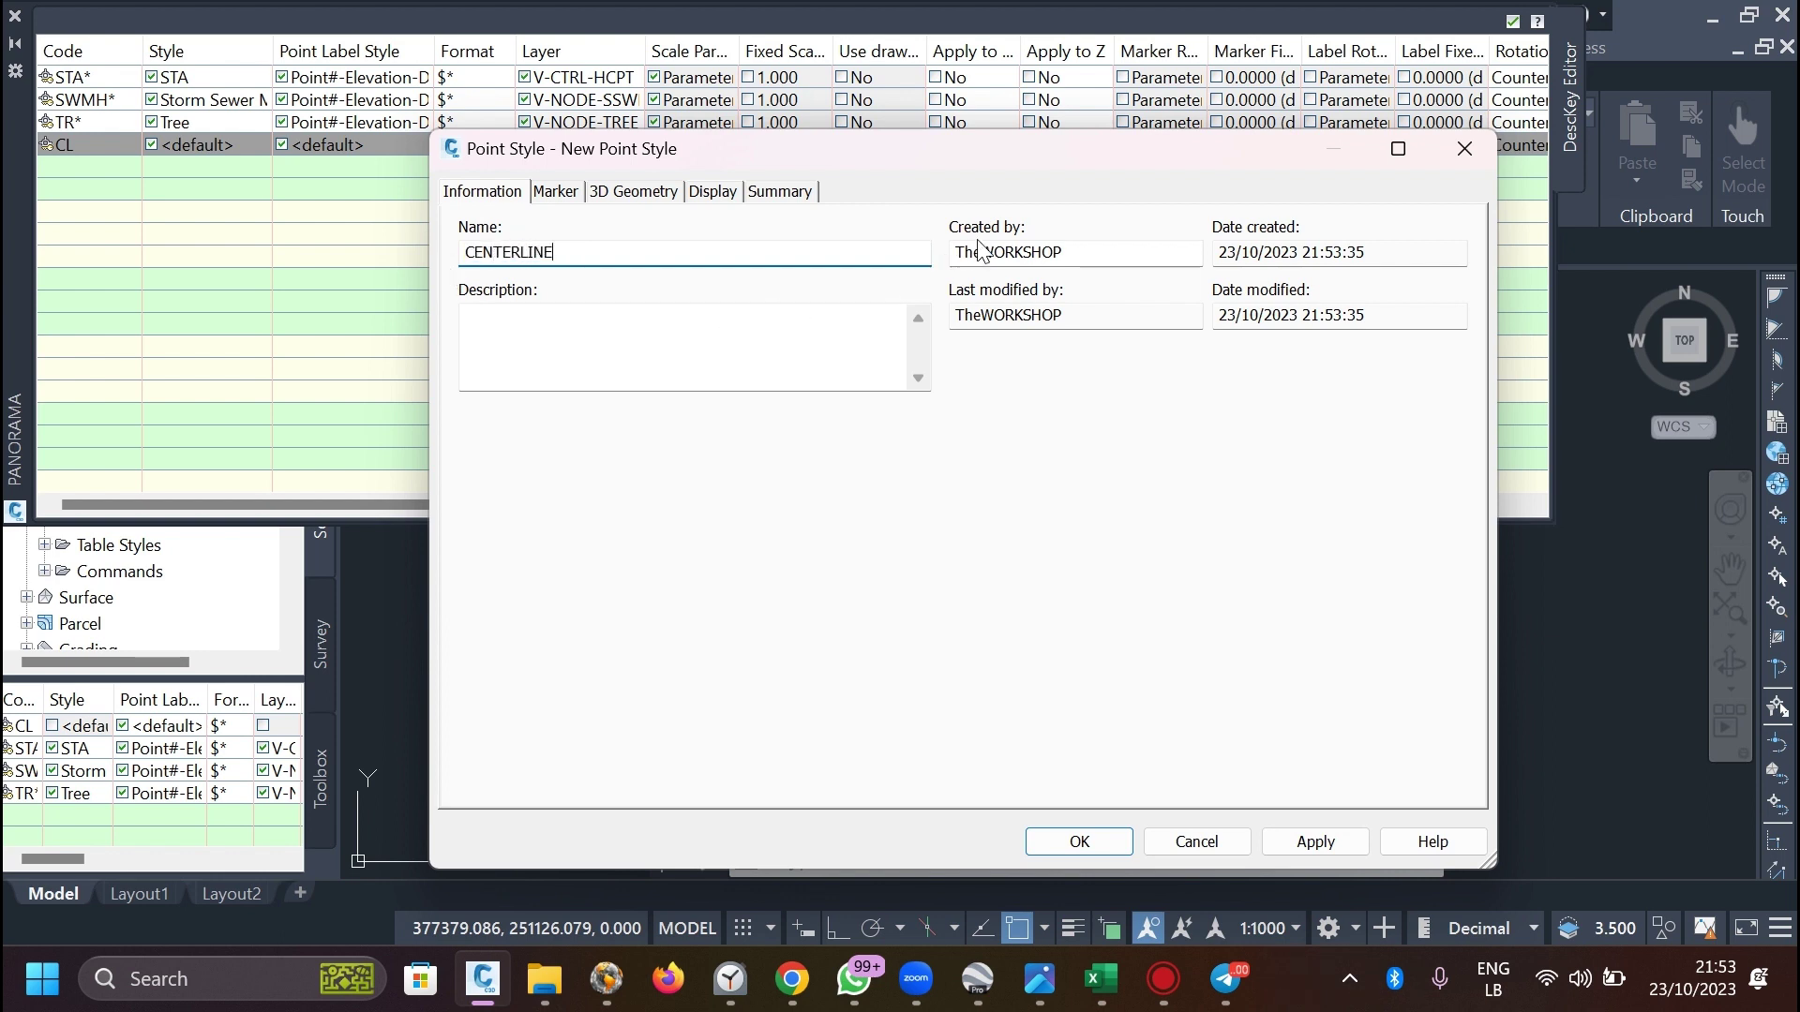
left_click(1059, 246)
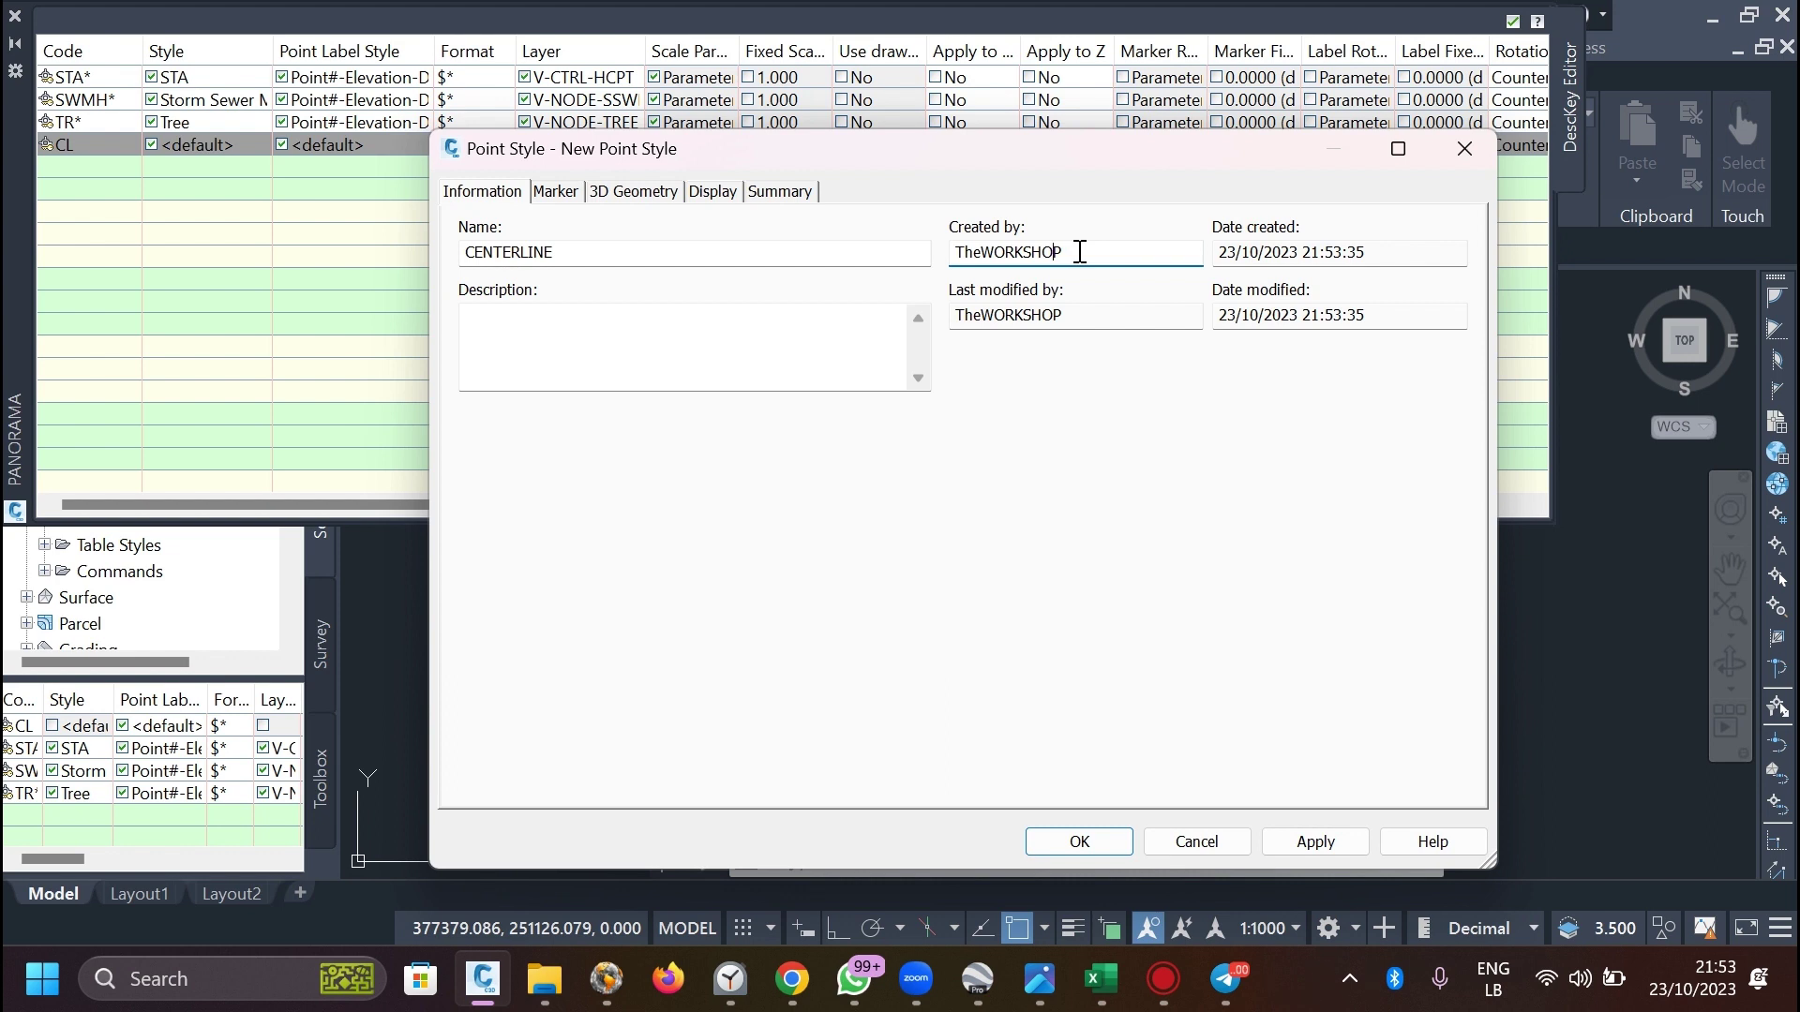
left_click(724, 338)
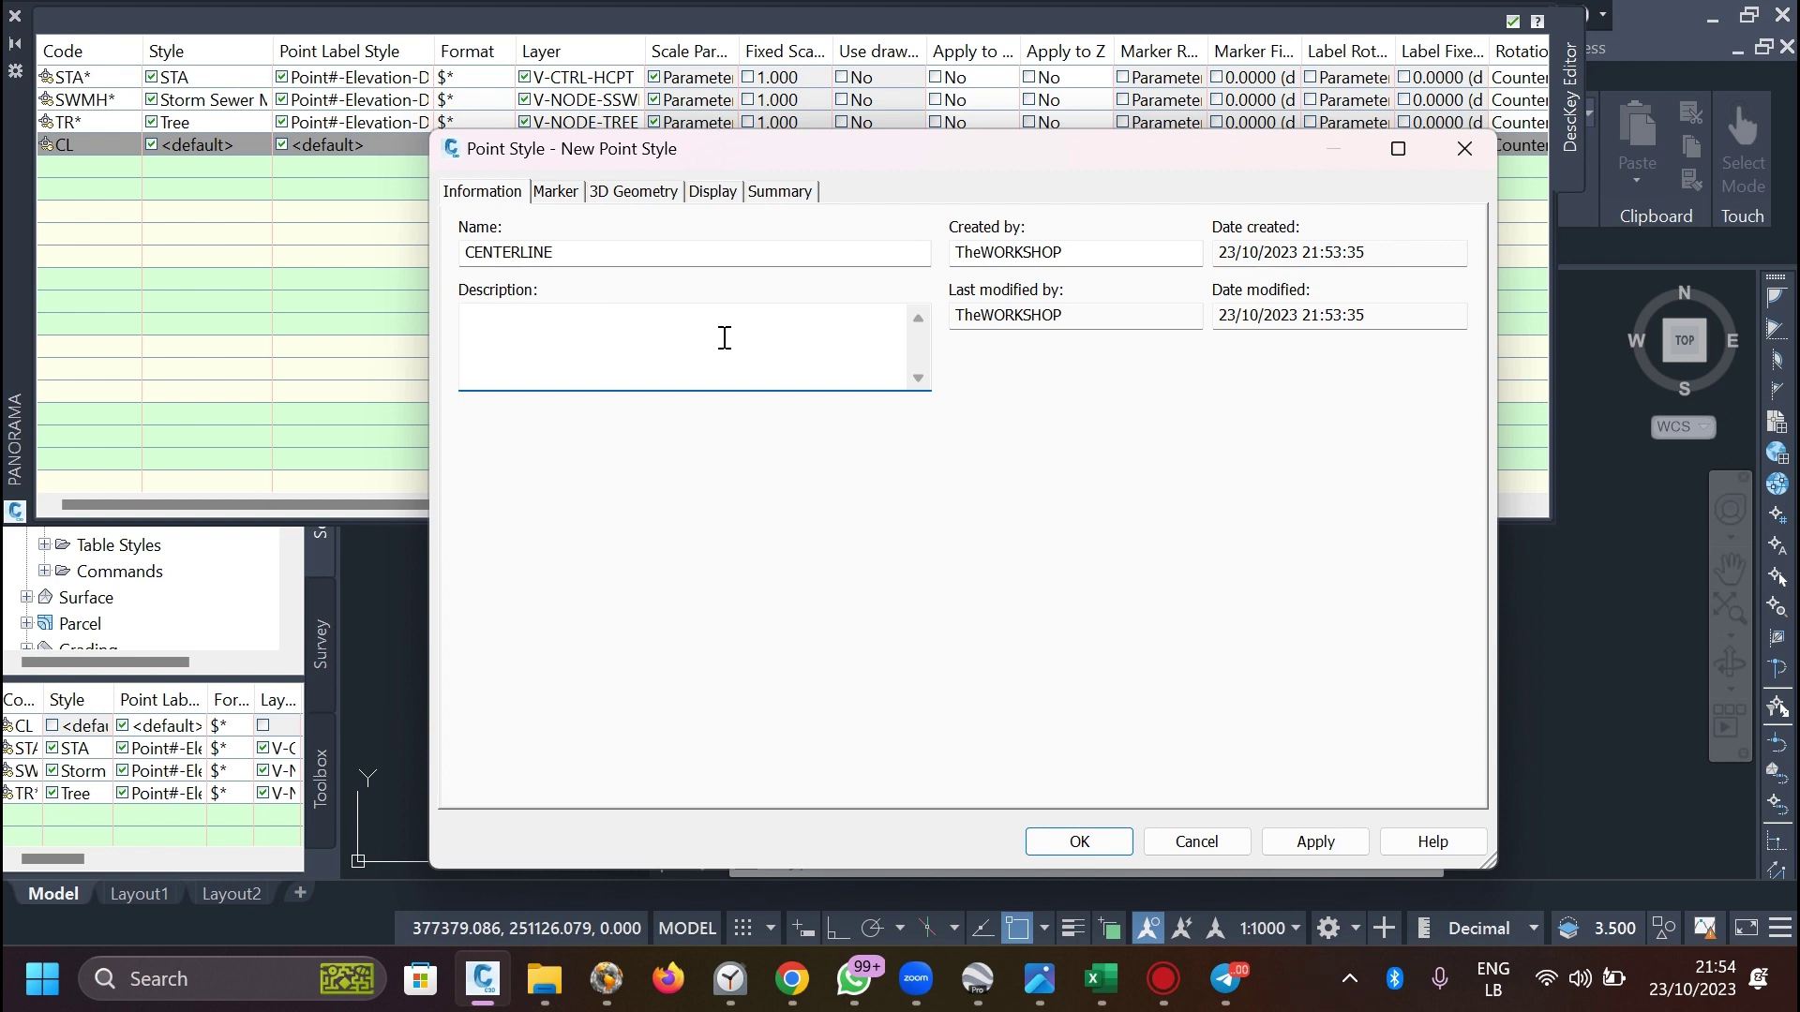
Give the CENTERLINE style a custom plus marker with a circle around it, keeping its size on Use drawing scale.
left_click(557, 191)
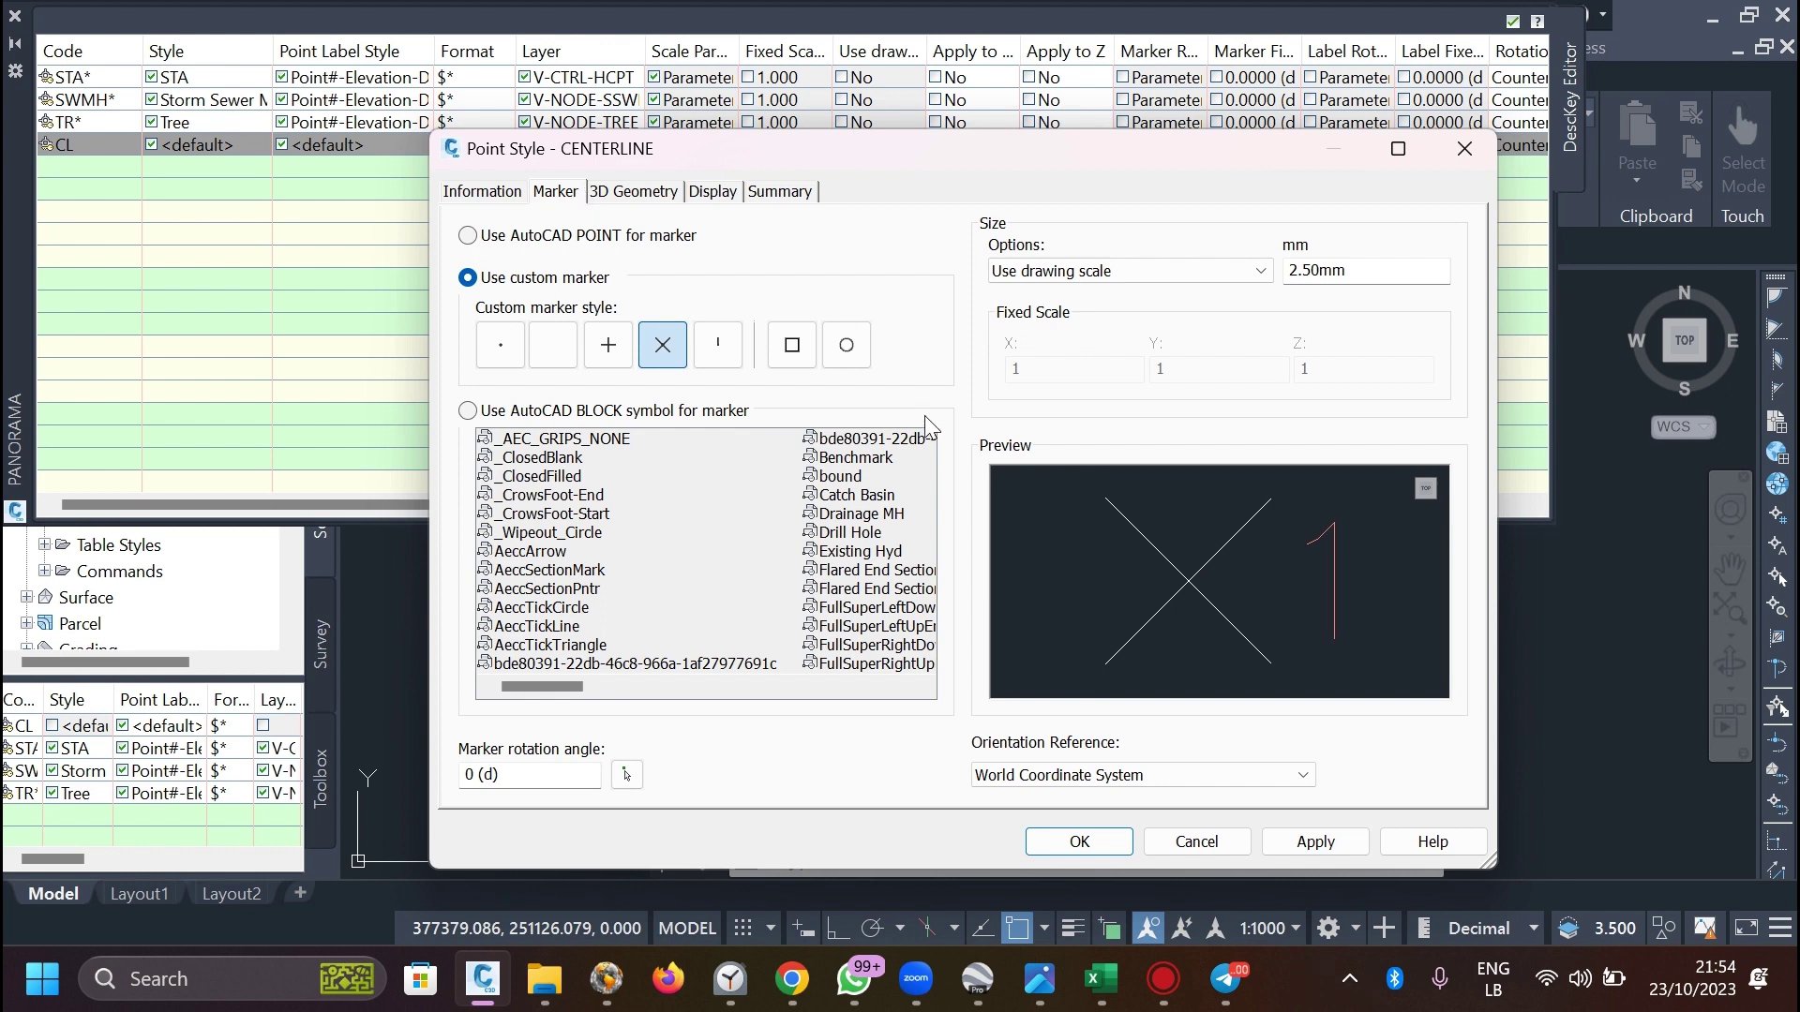
left_click(851, 354)
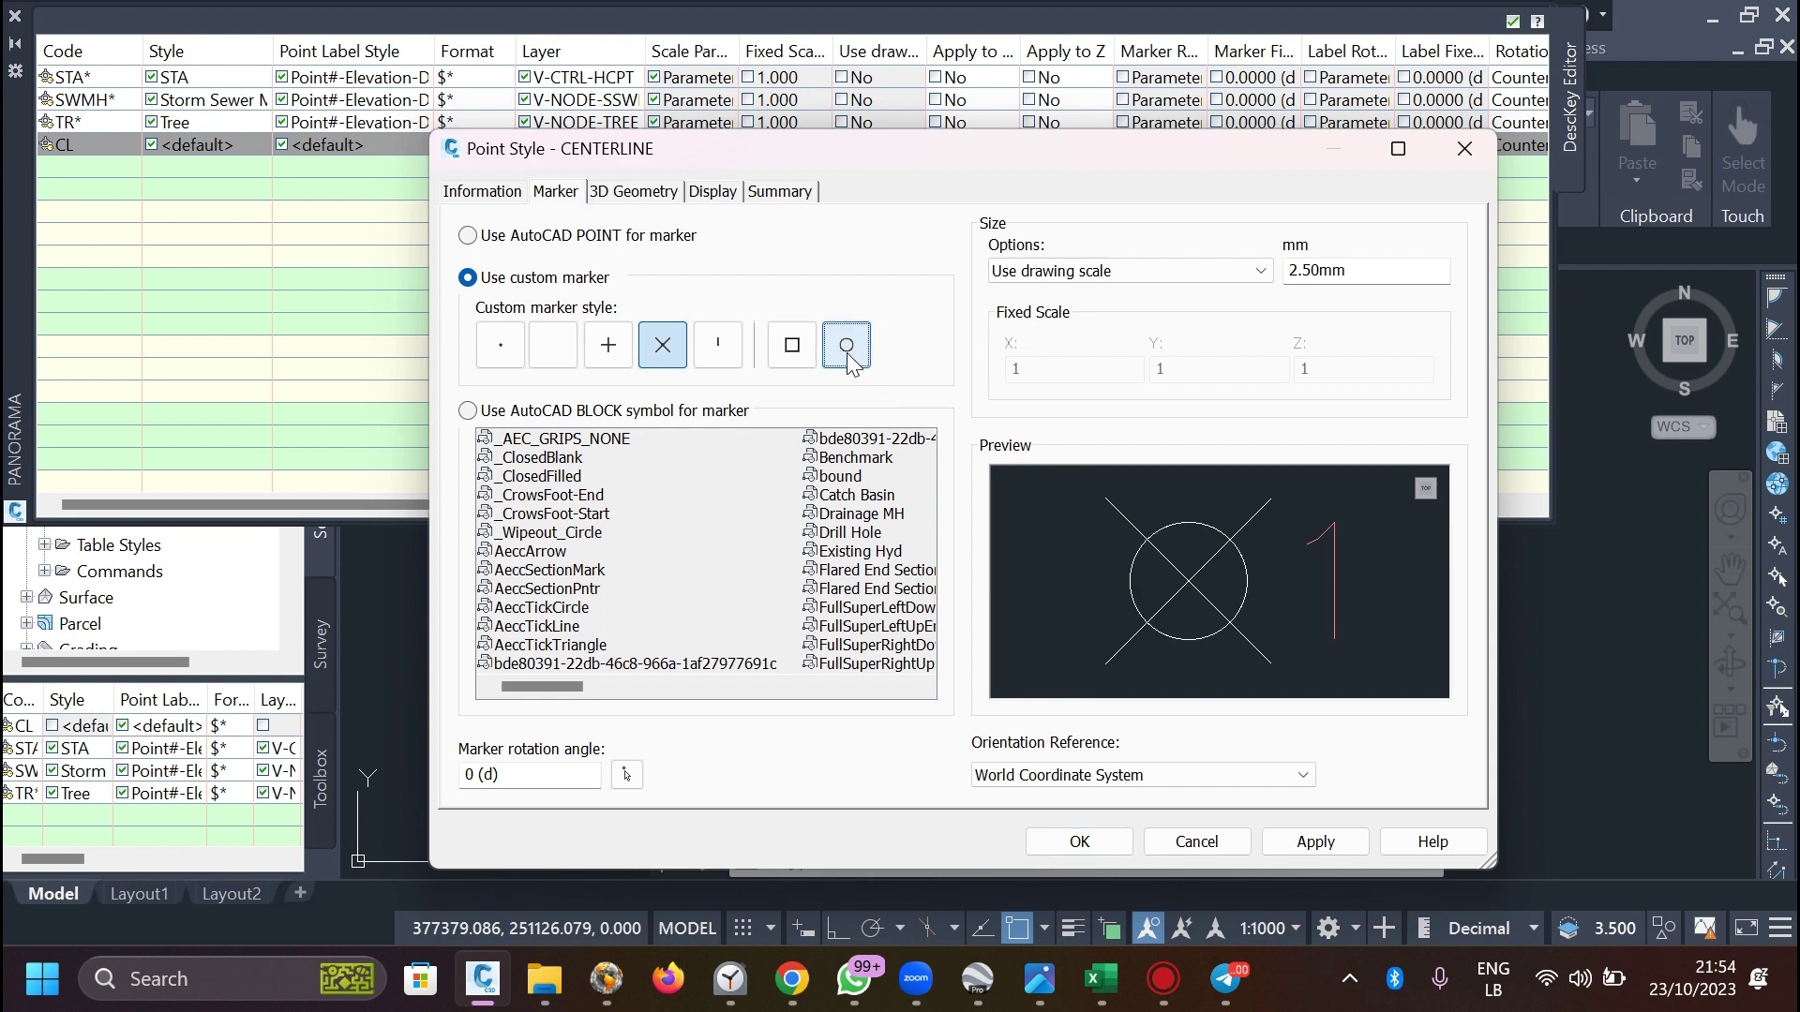
left_click(609, 364)
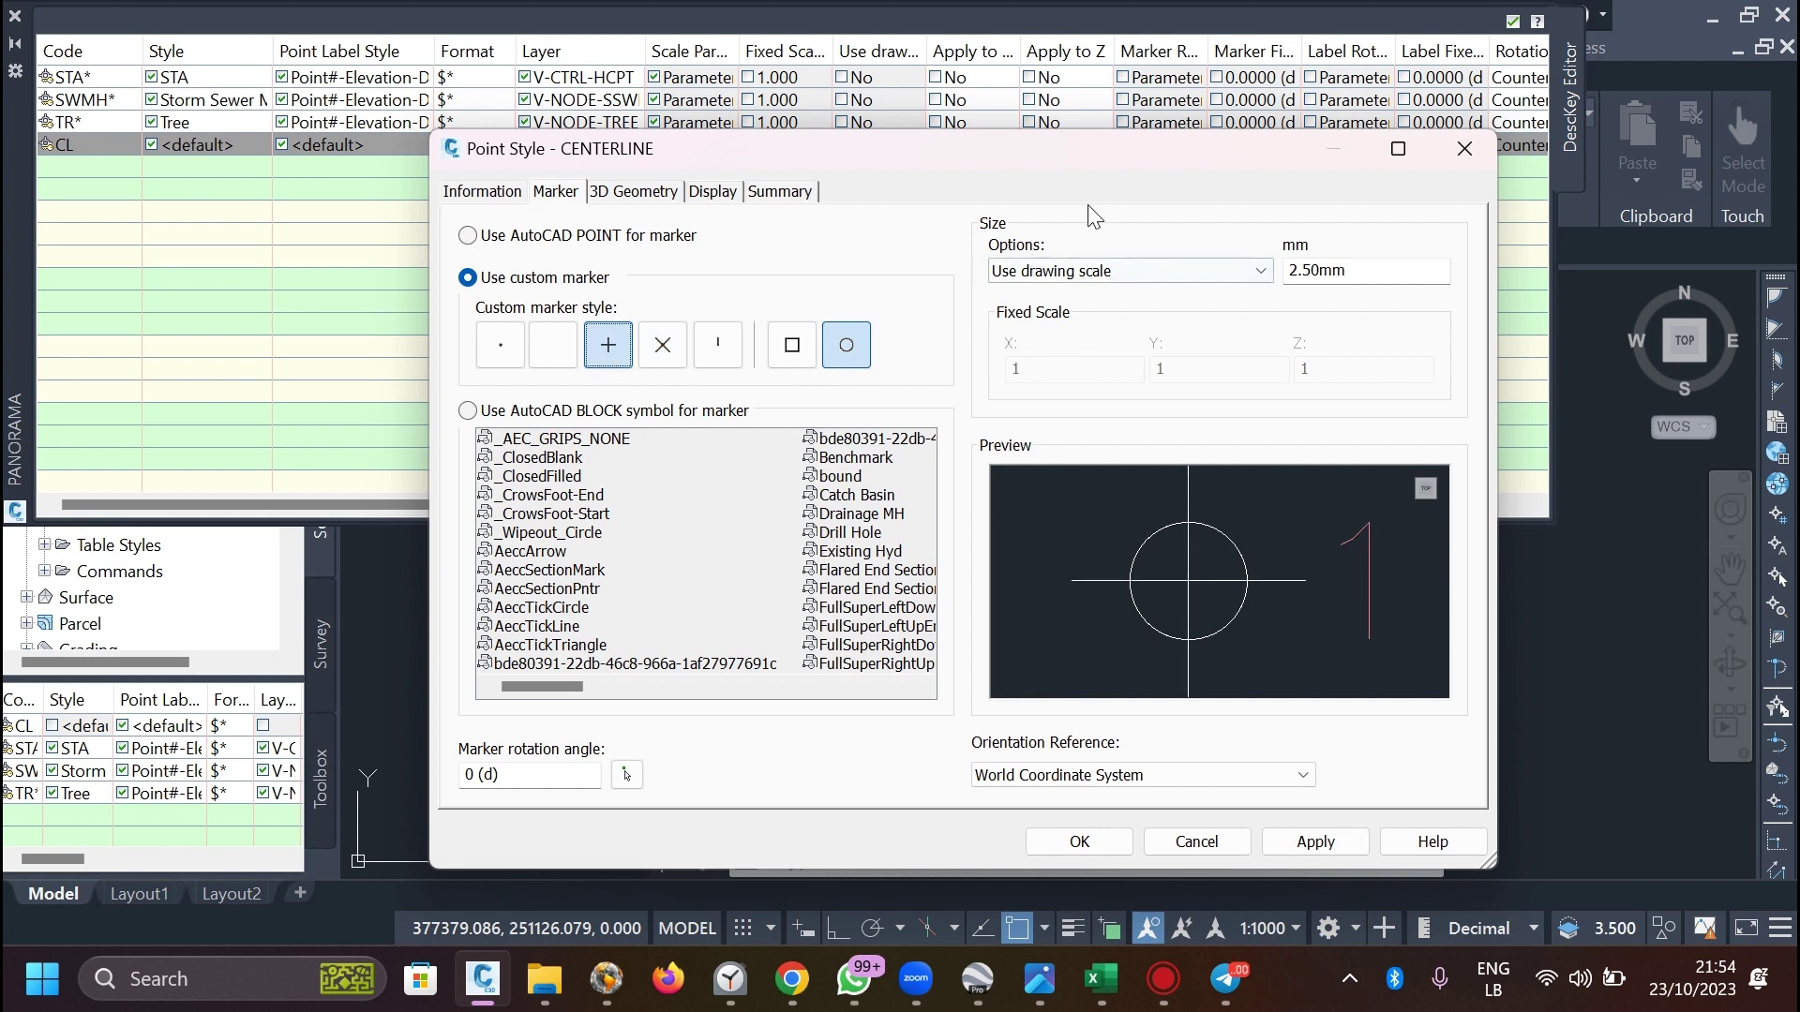
left_click(1087, 270)
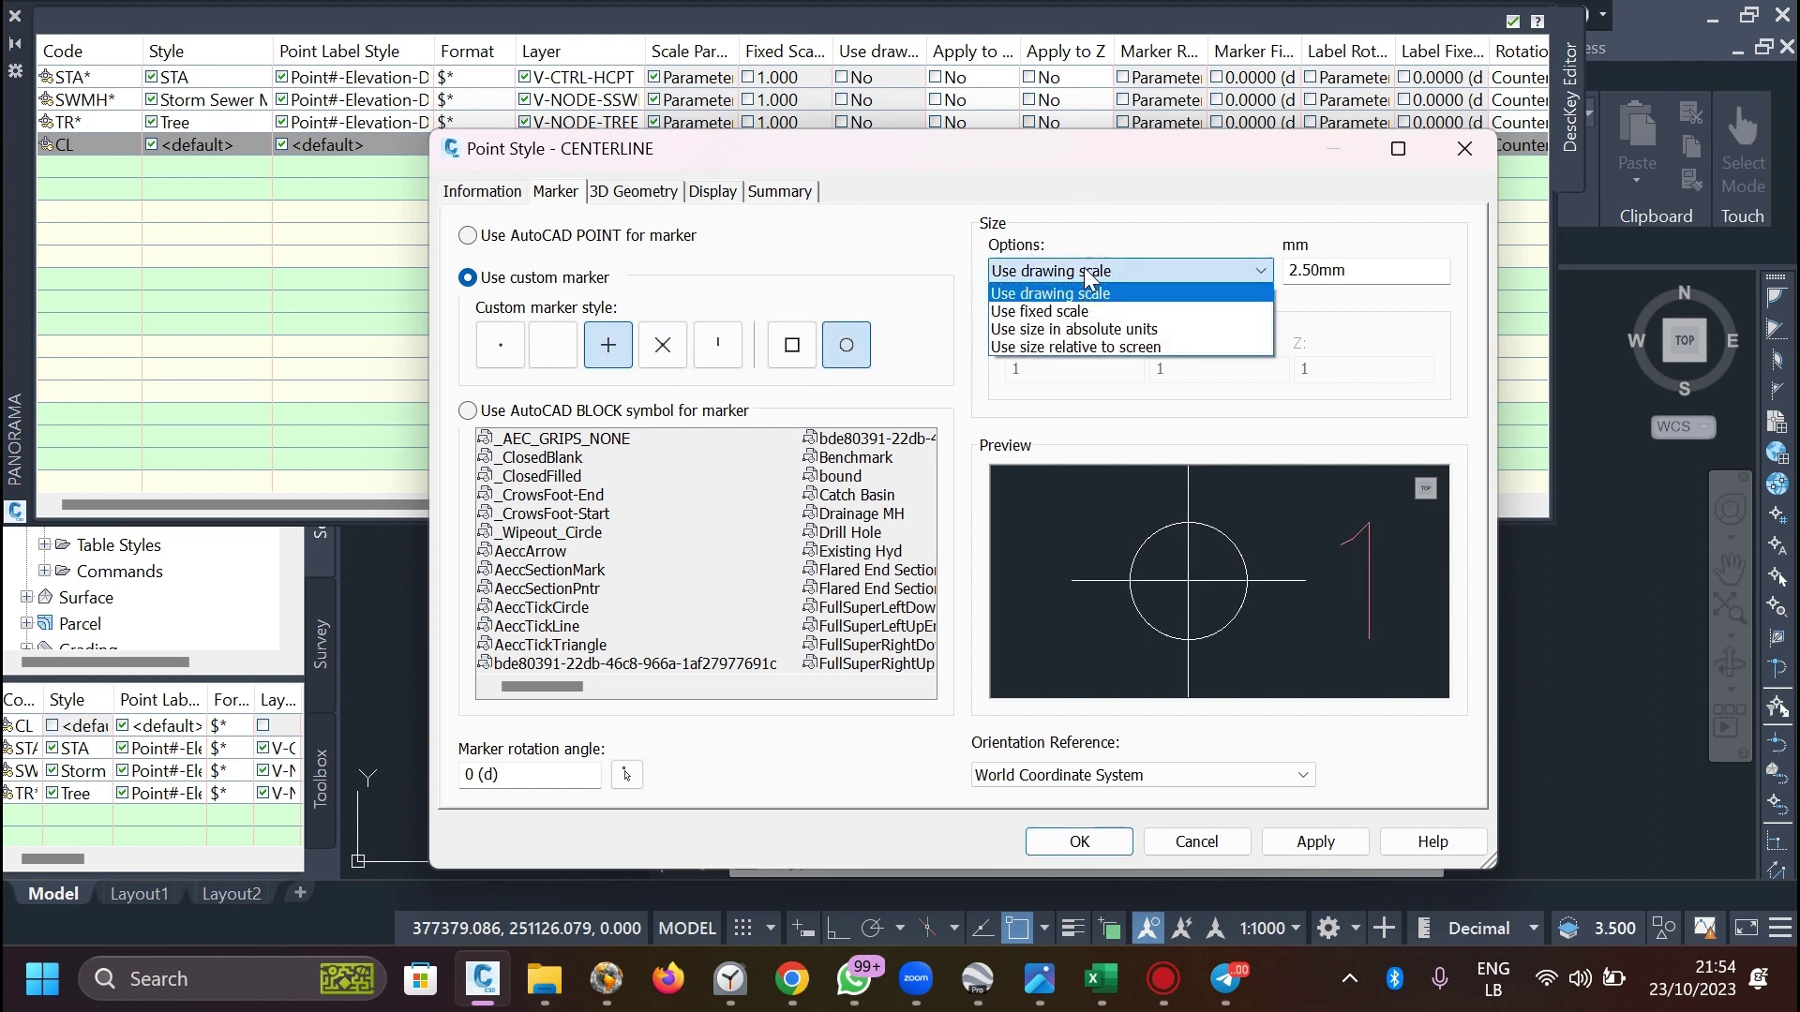
left_click(1087, 271)
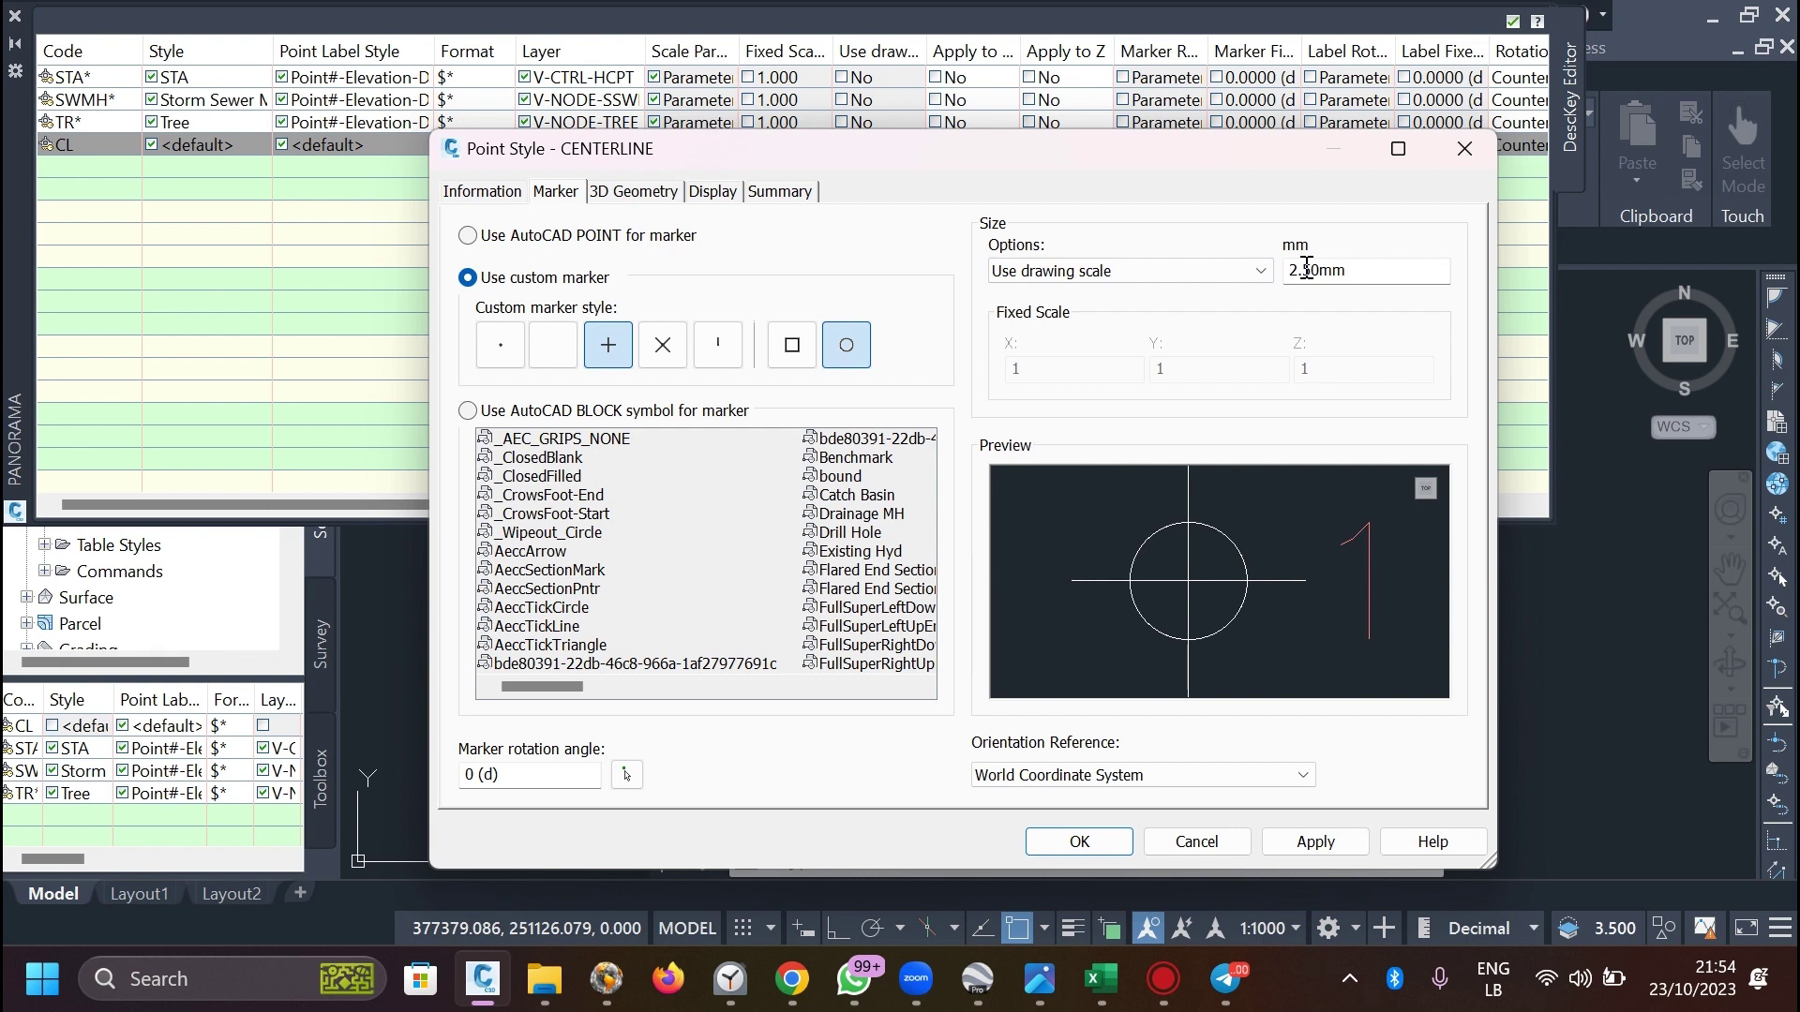
Turn on the marker and label visibility of the CENTERLINE style for the Model view direction.
left_click(712, 192)
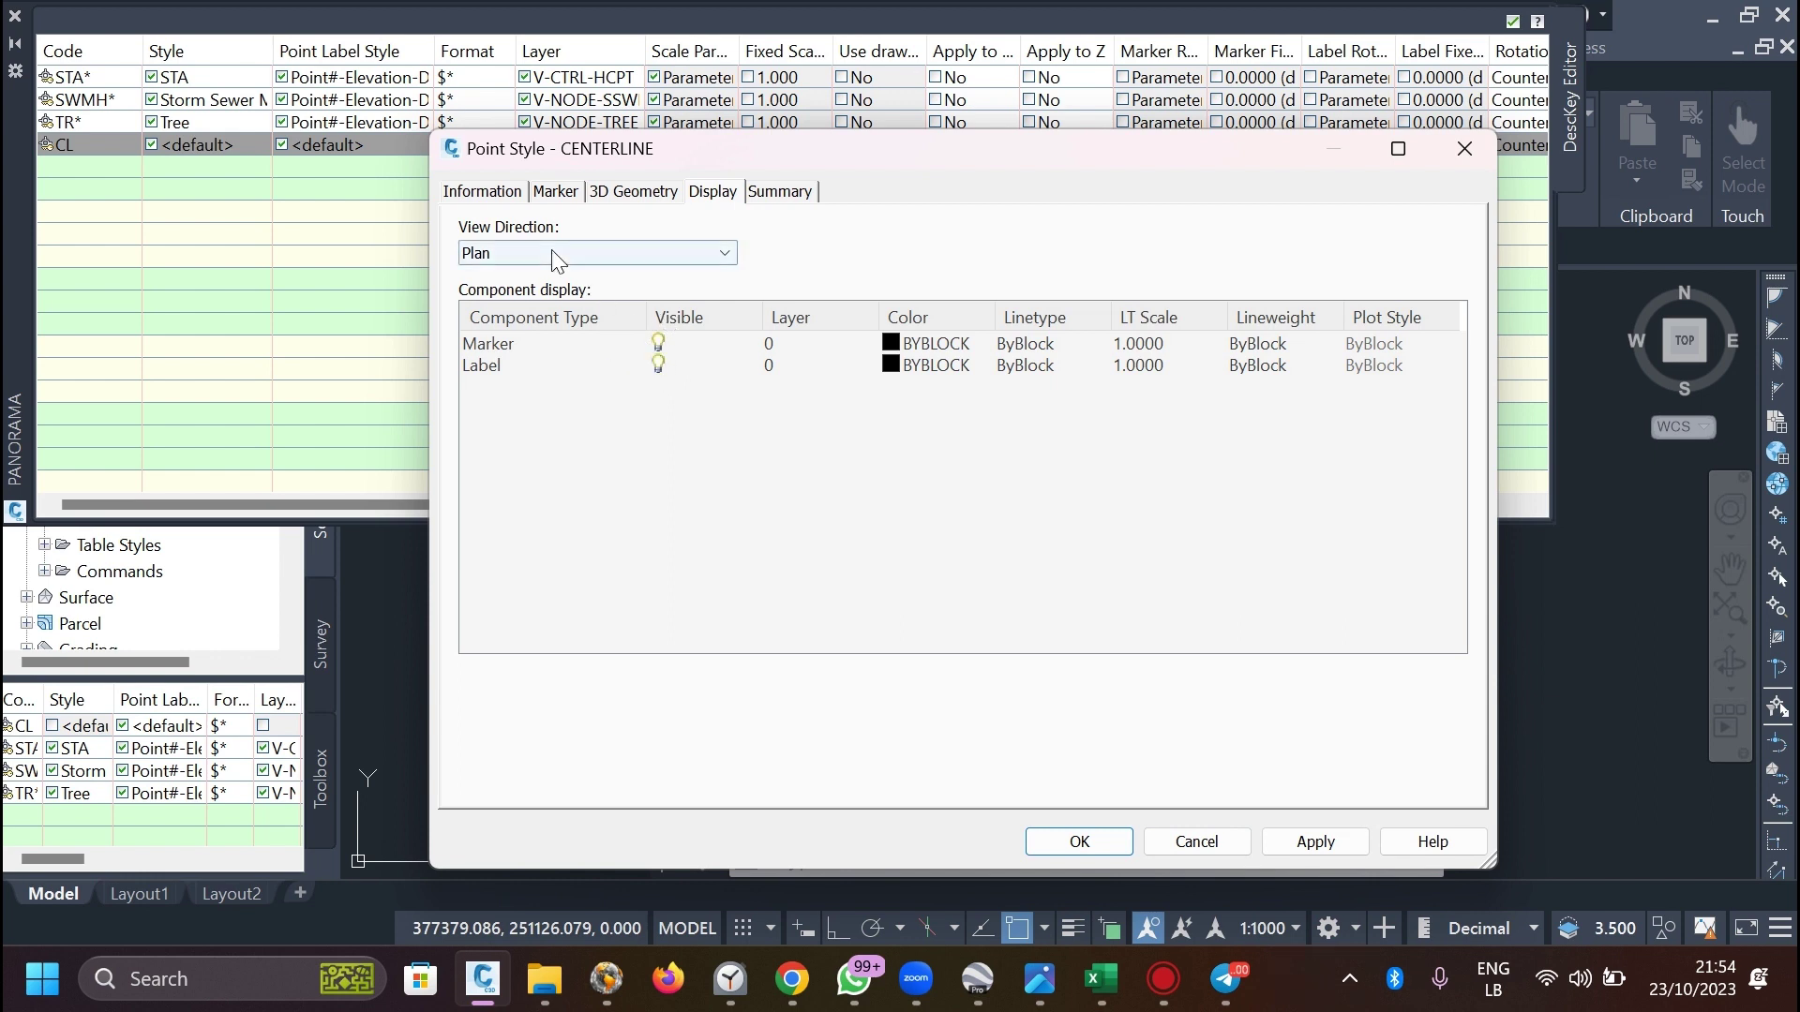
left_click(649, 260)
left_click(567, 300)
left_click(662, 340)
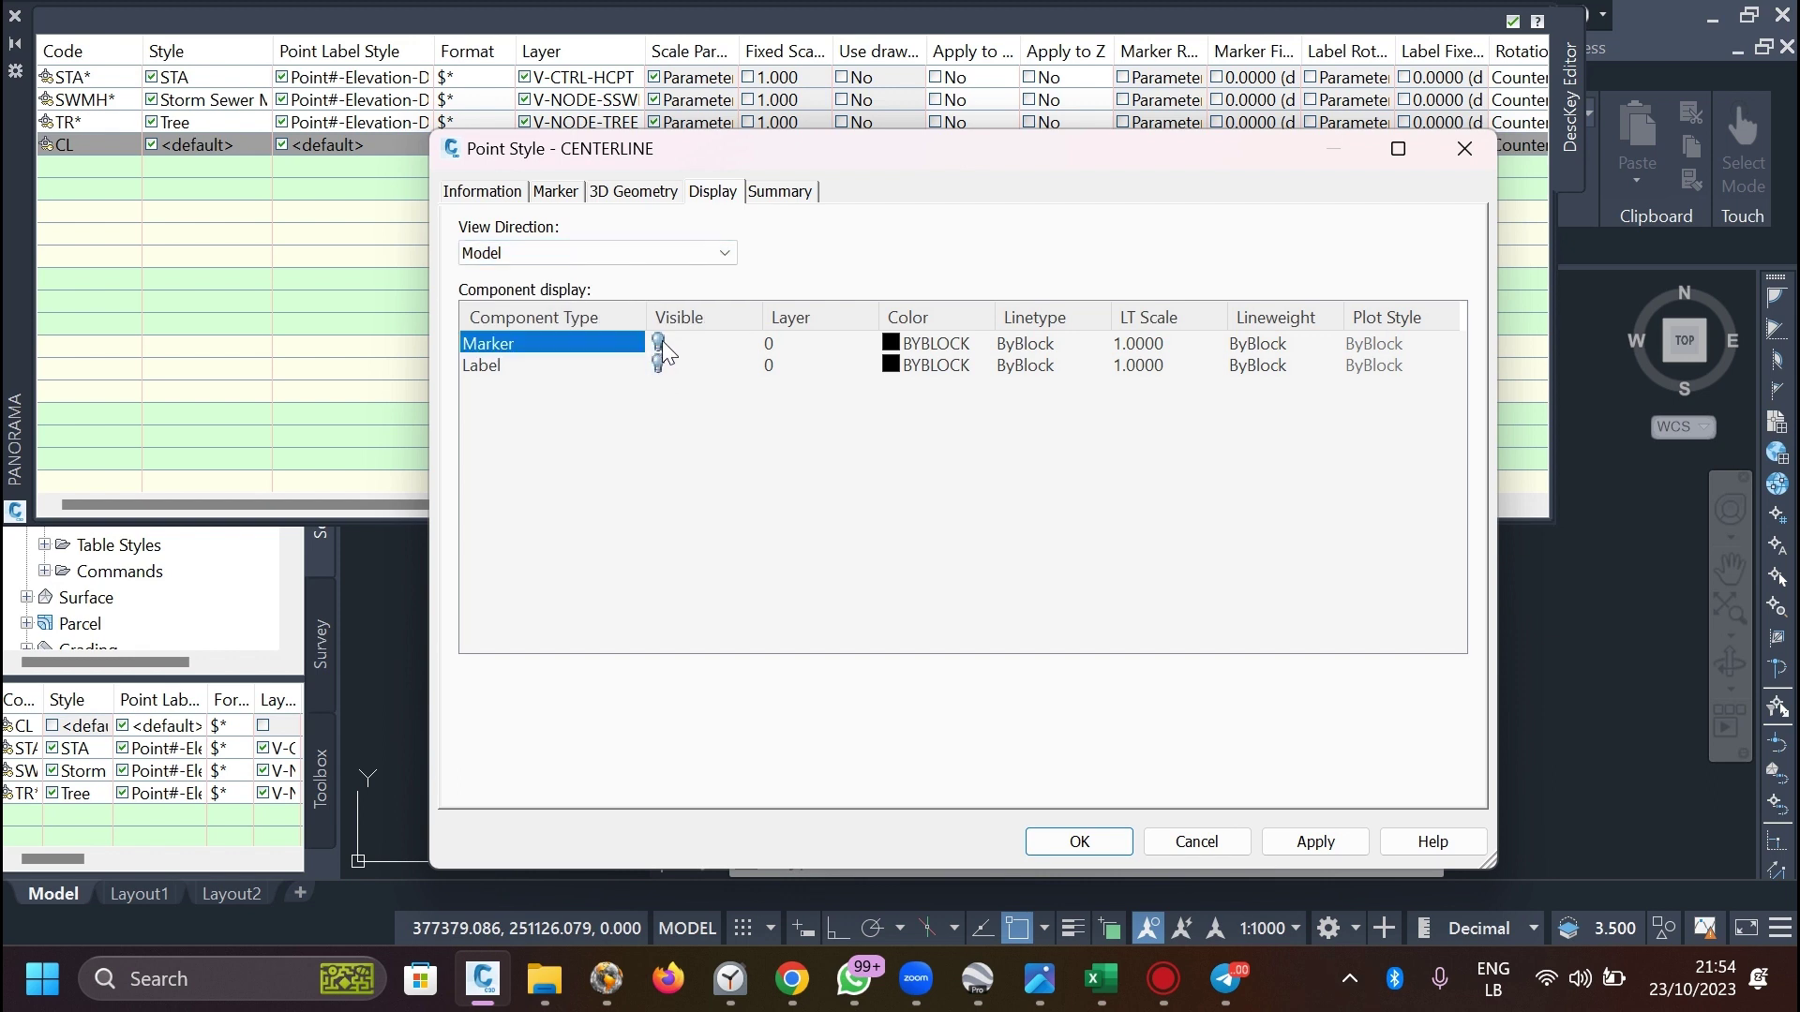
left_click(657, 365)
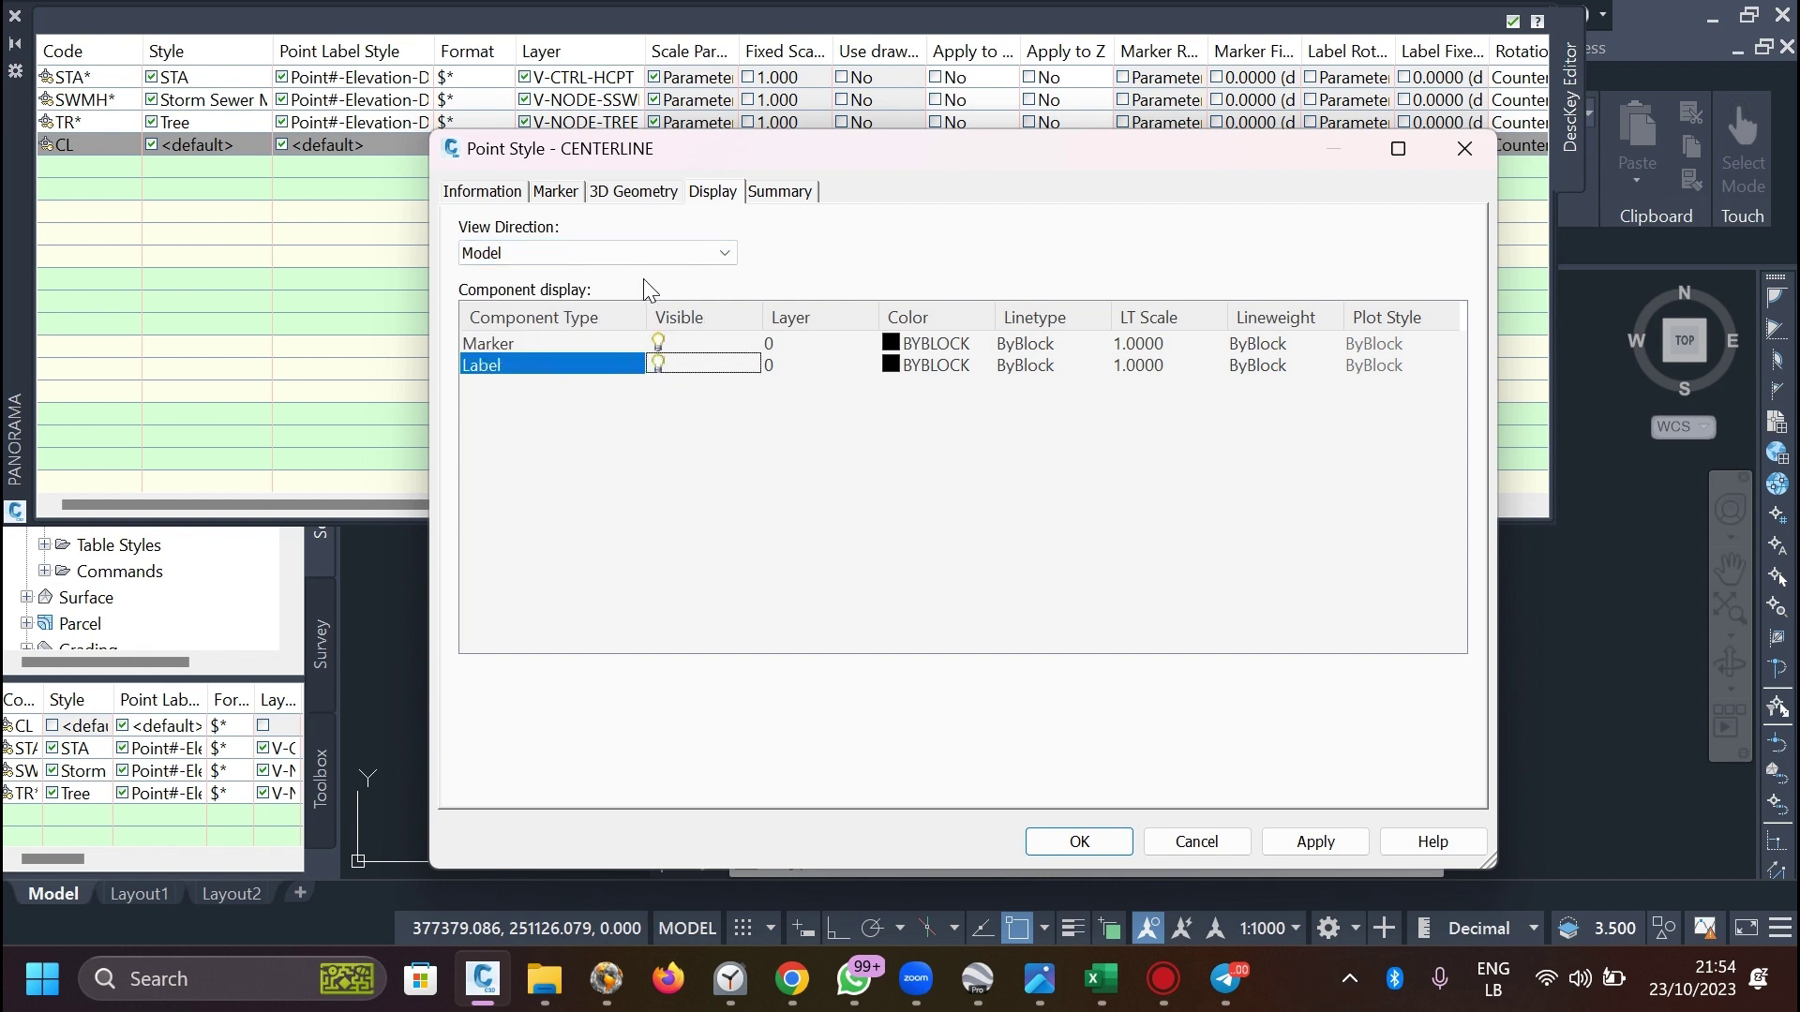
Check the style's Profile display and turn off the marker's visibility for the Section view direction.
left_click(661, 255)
left_click(598, 302)
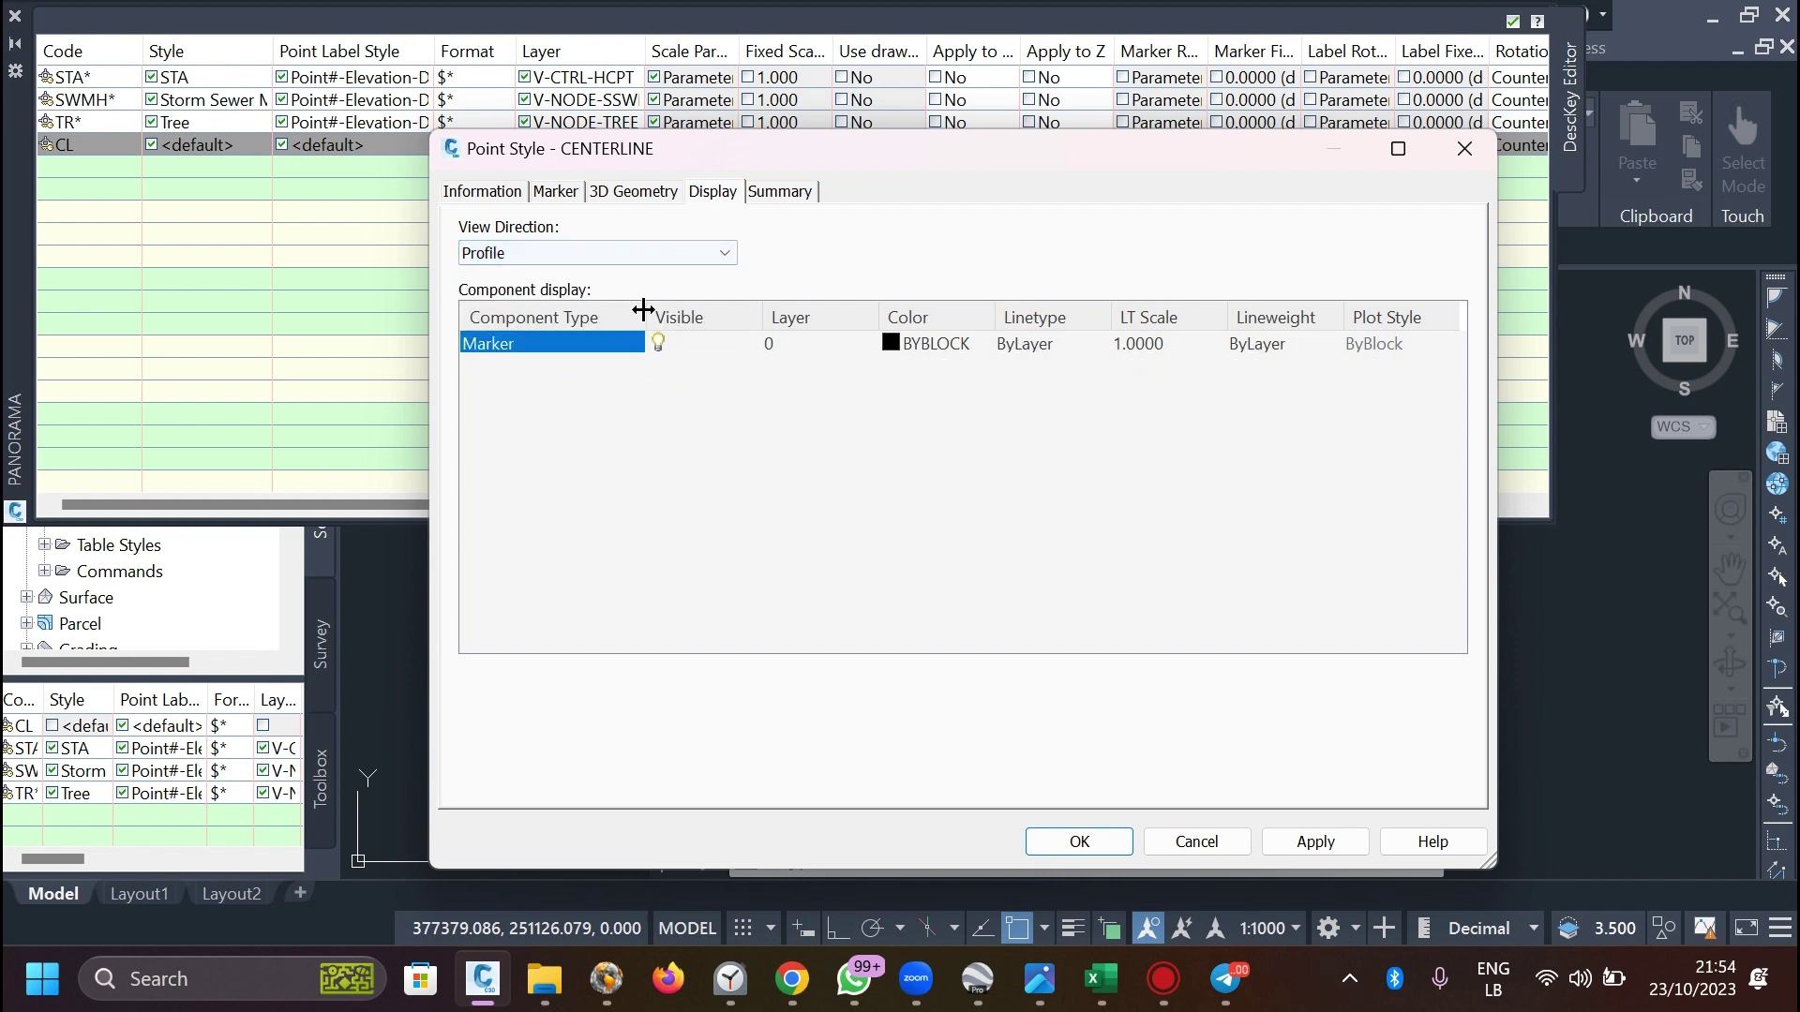
left_click(694, 253)
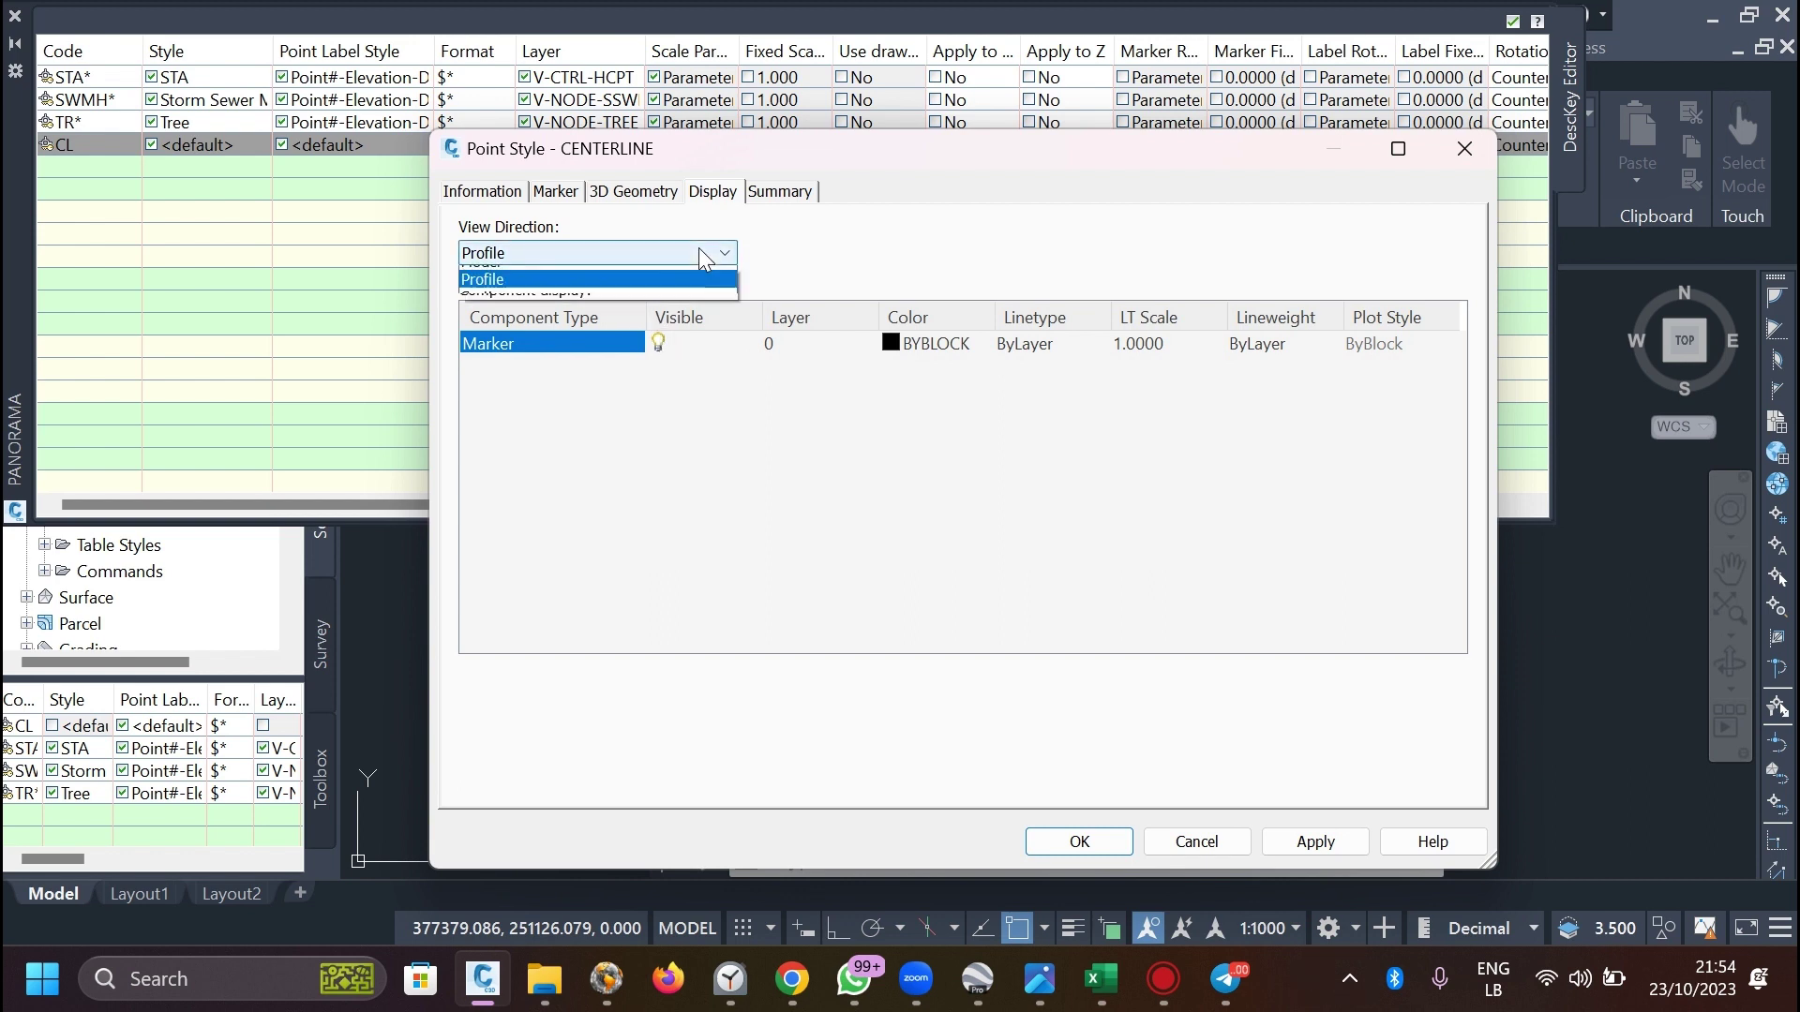
left_click(594, 327)
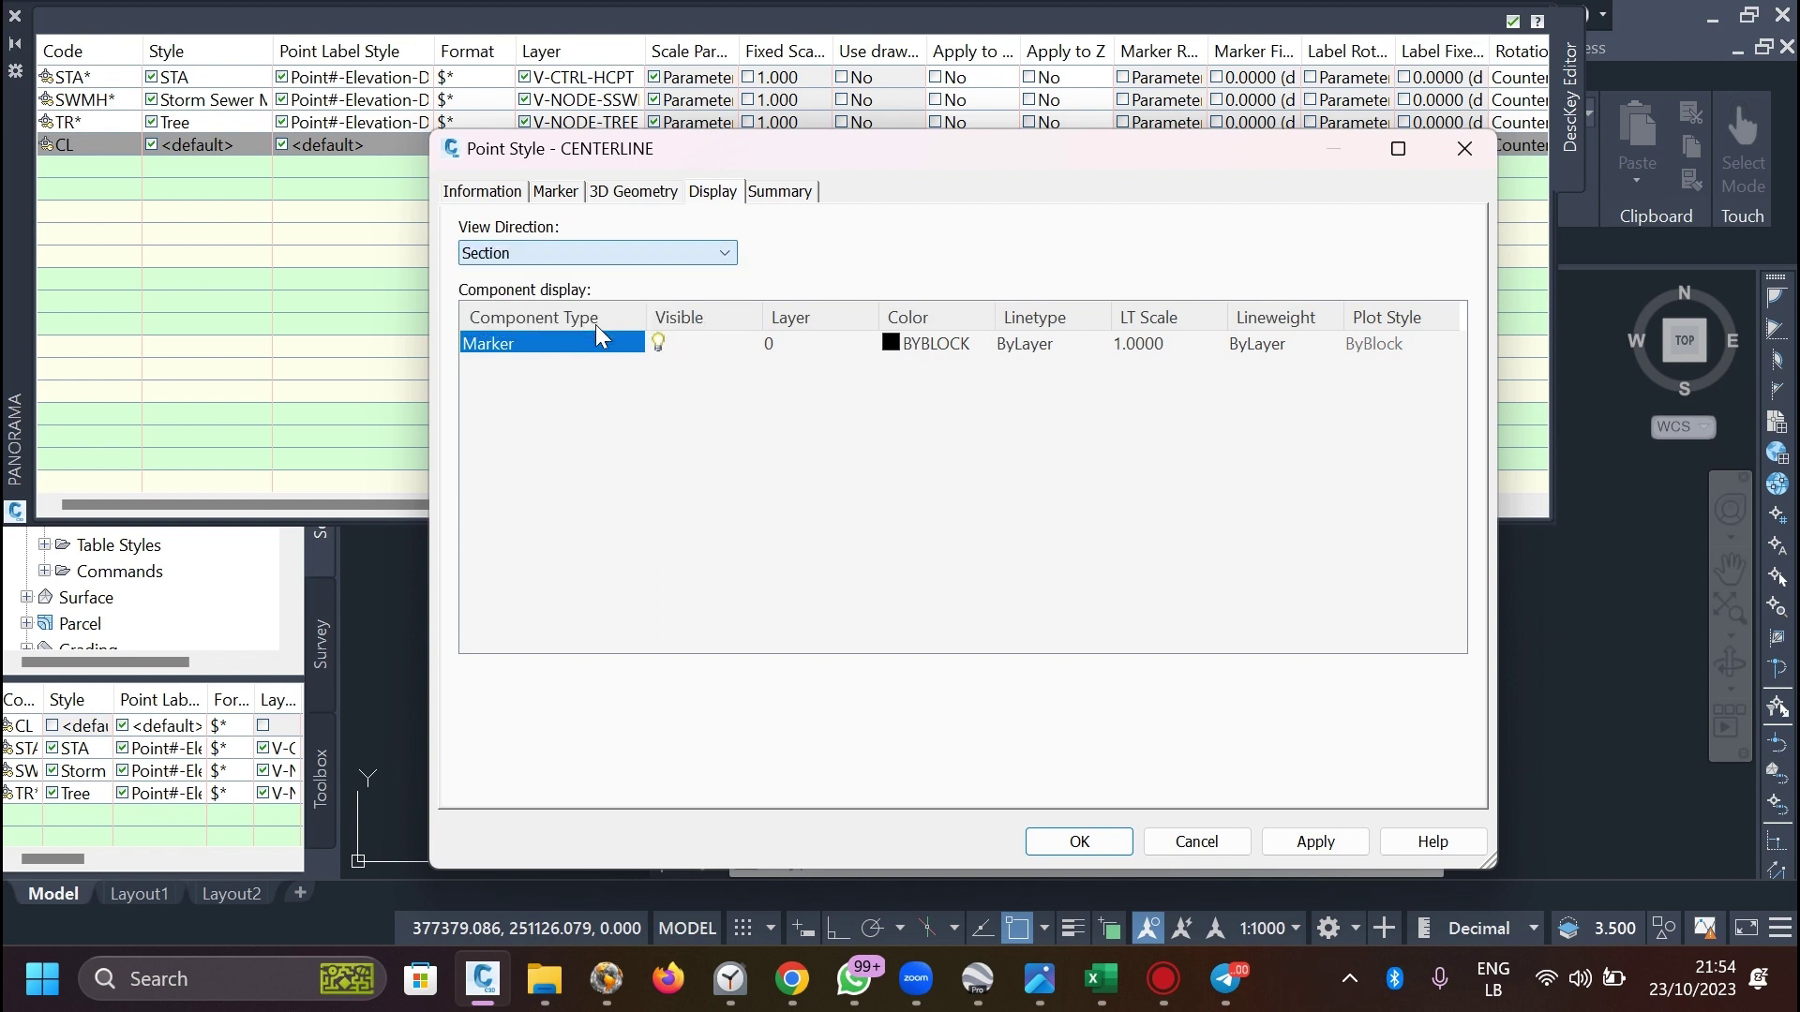
left_click(659, 343)
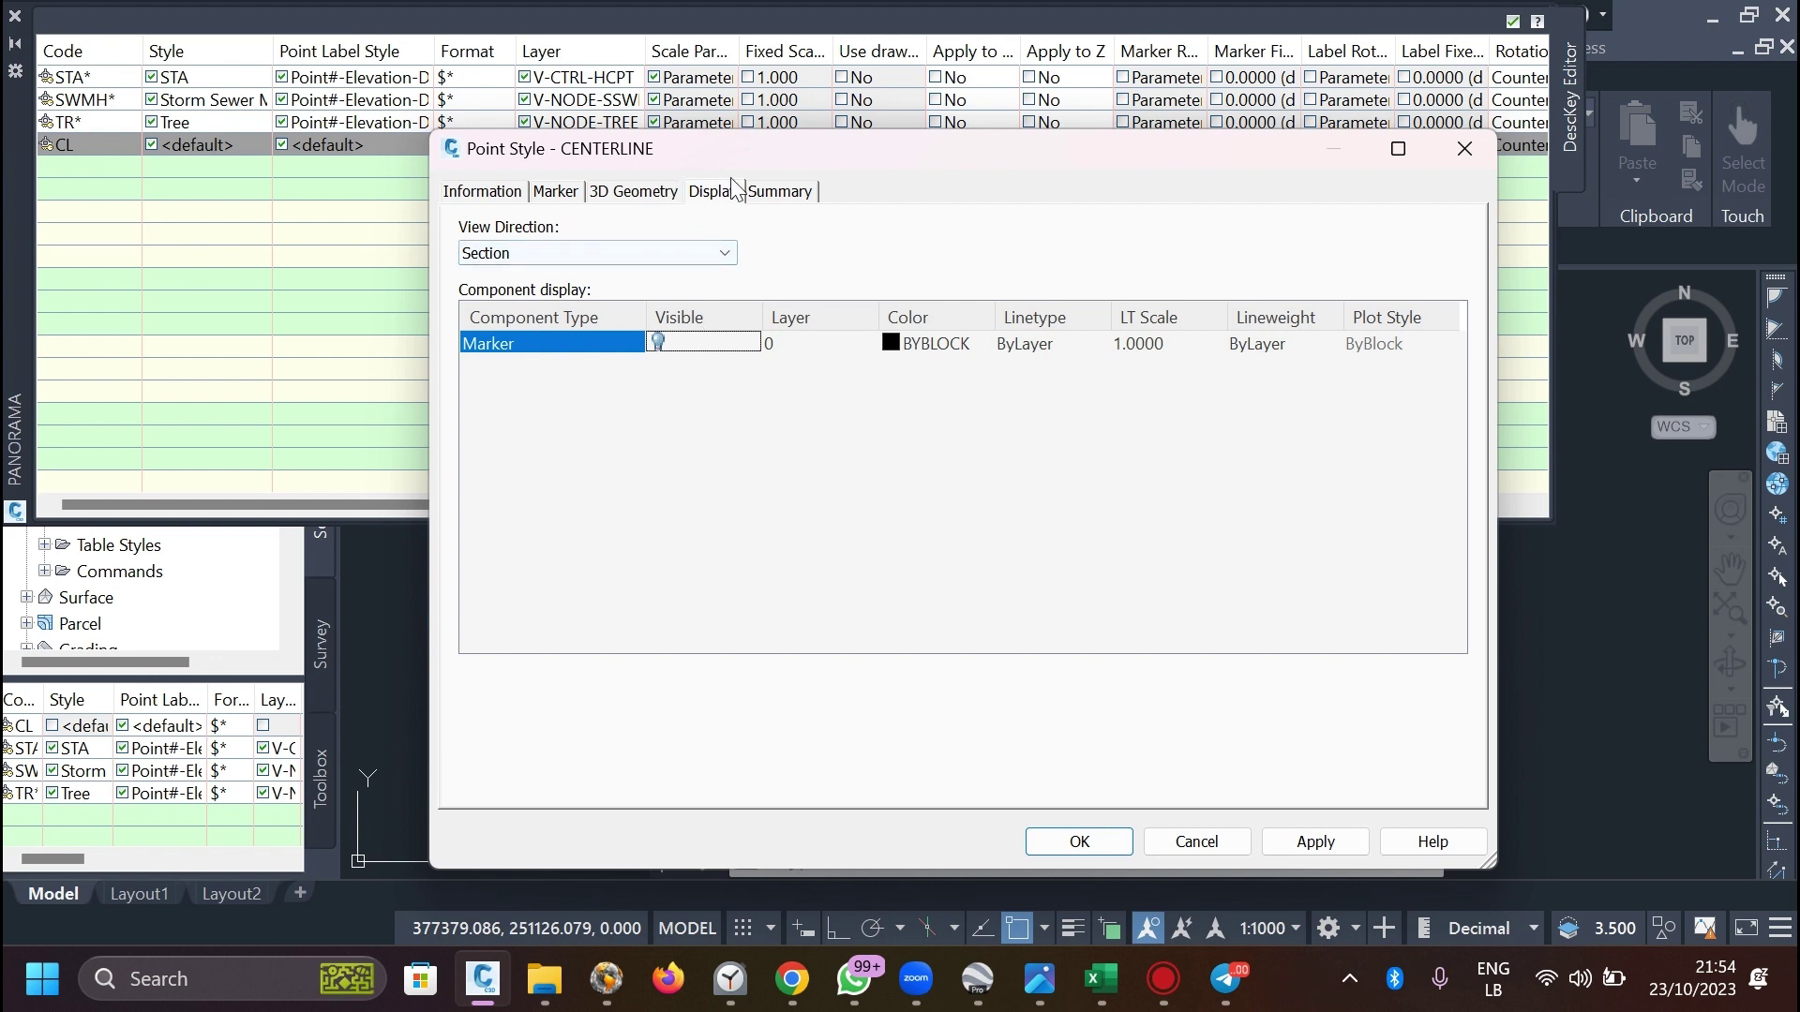
left_click(822, 345)
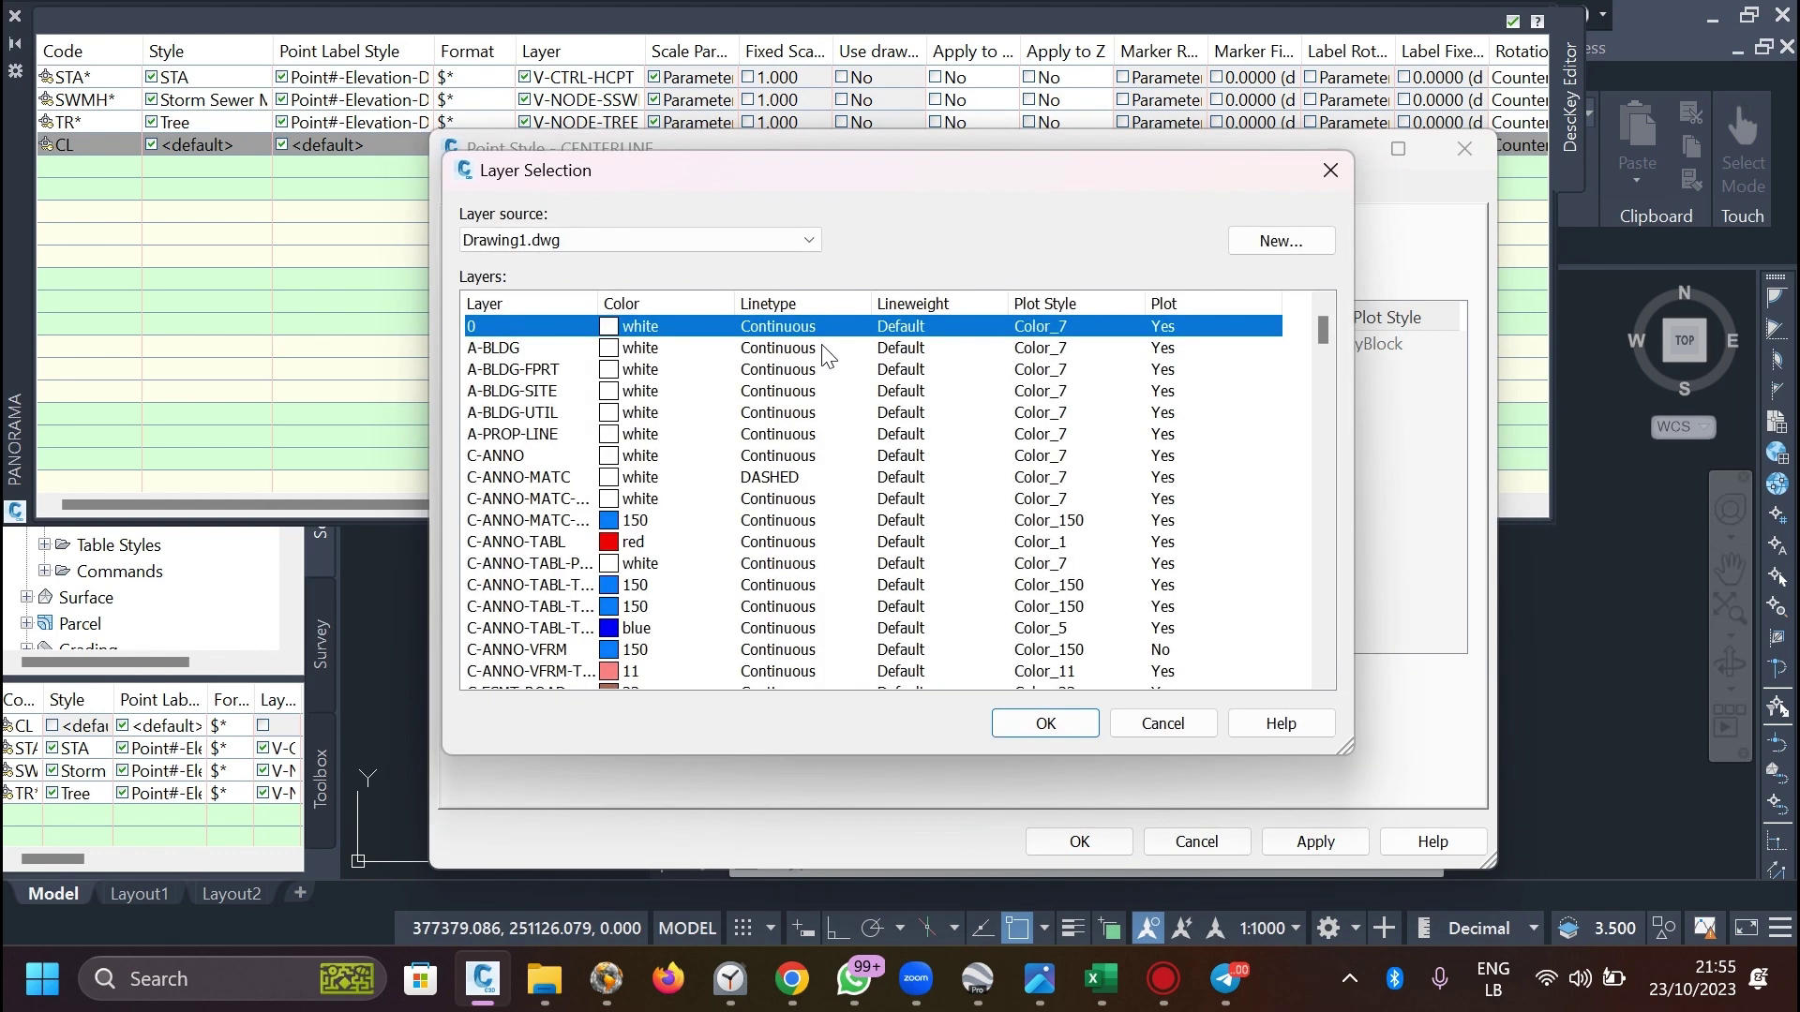
left_click(1331, 171)
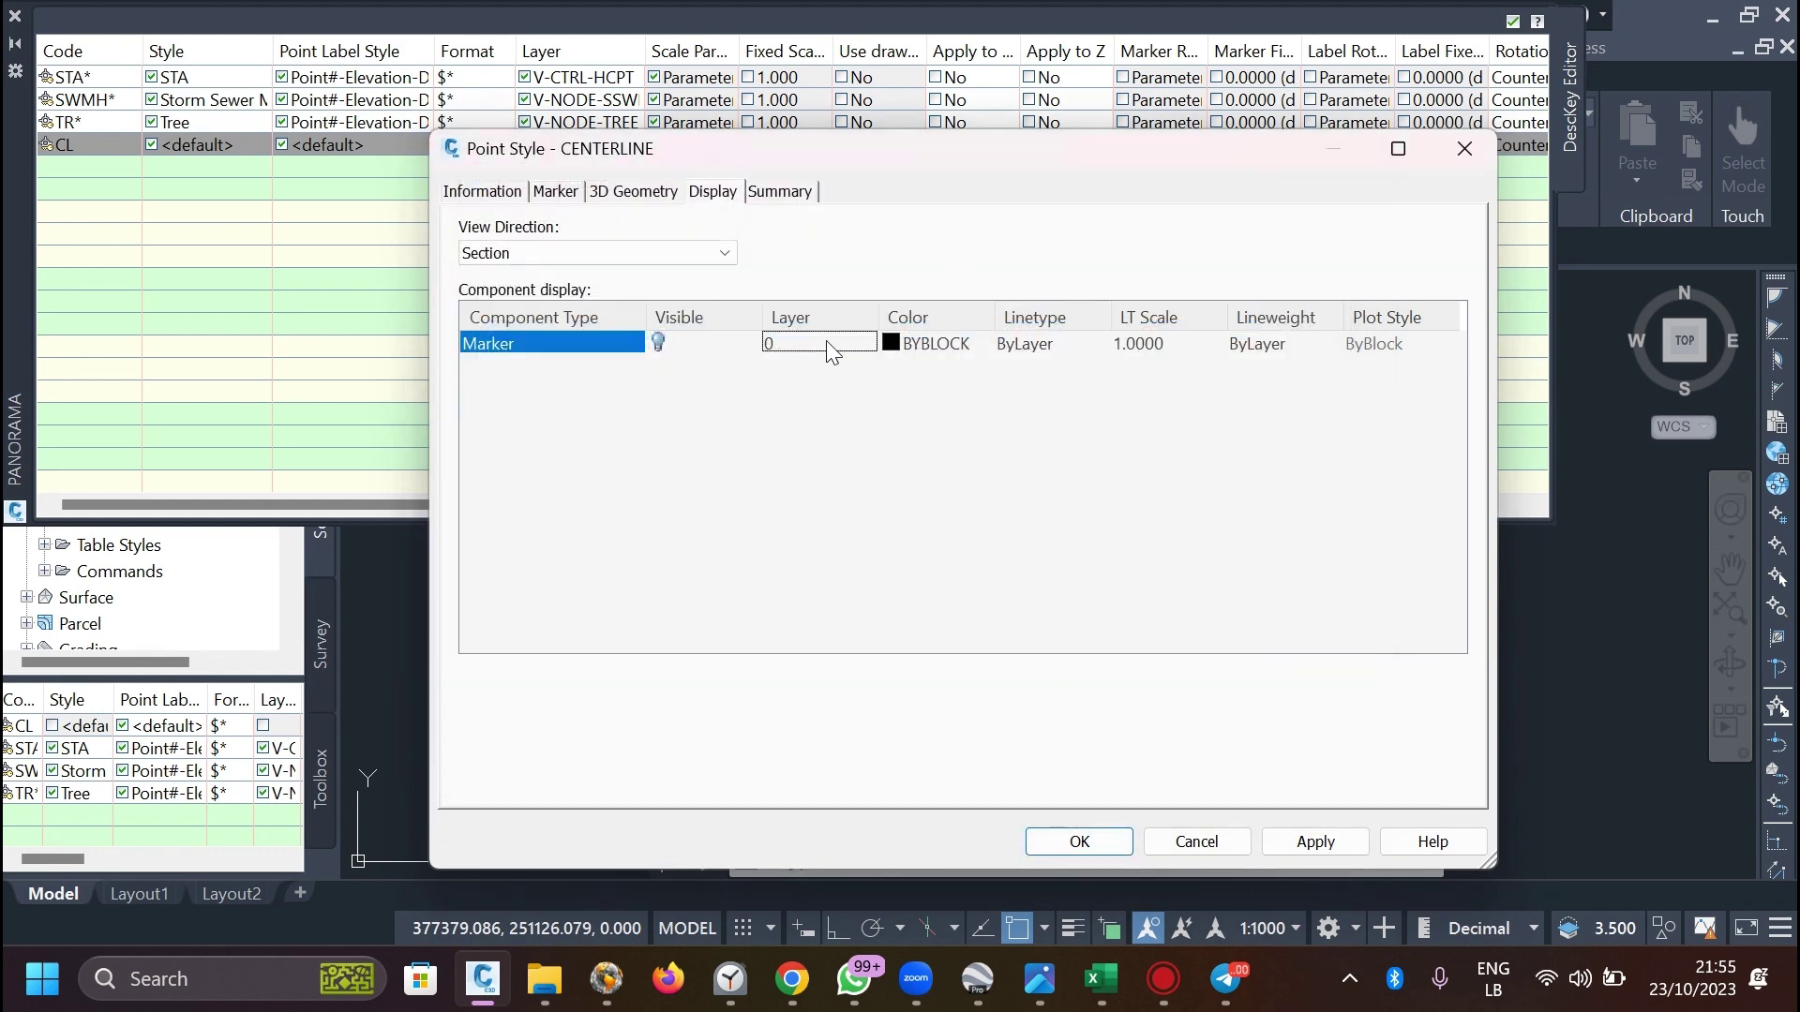
left_click(828, 353)
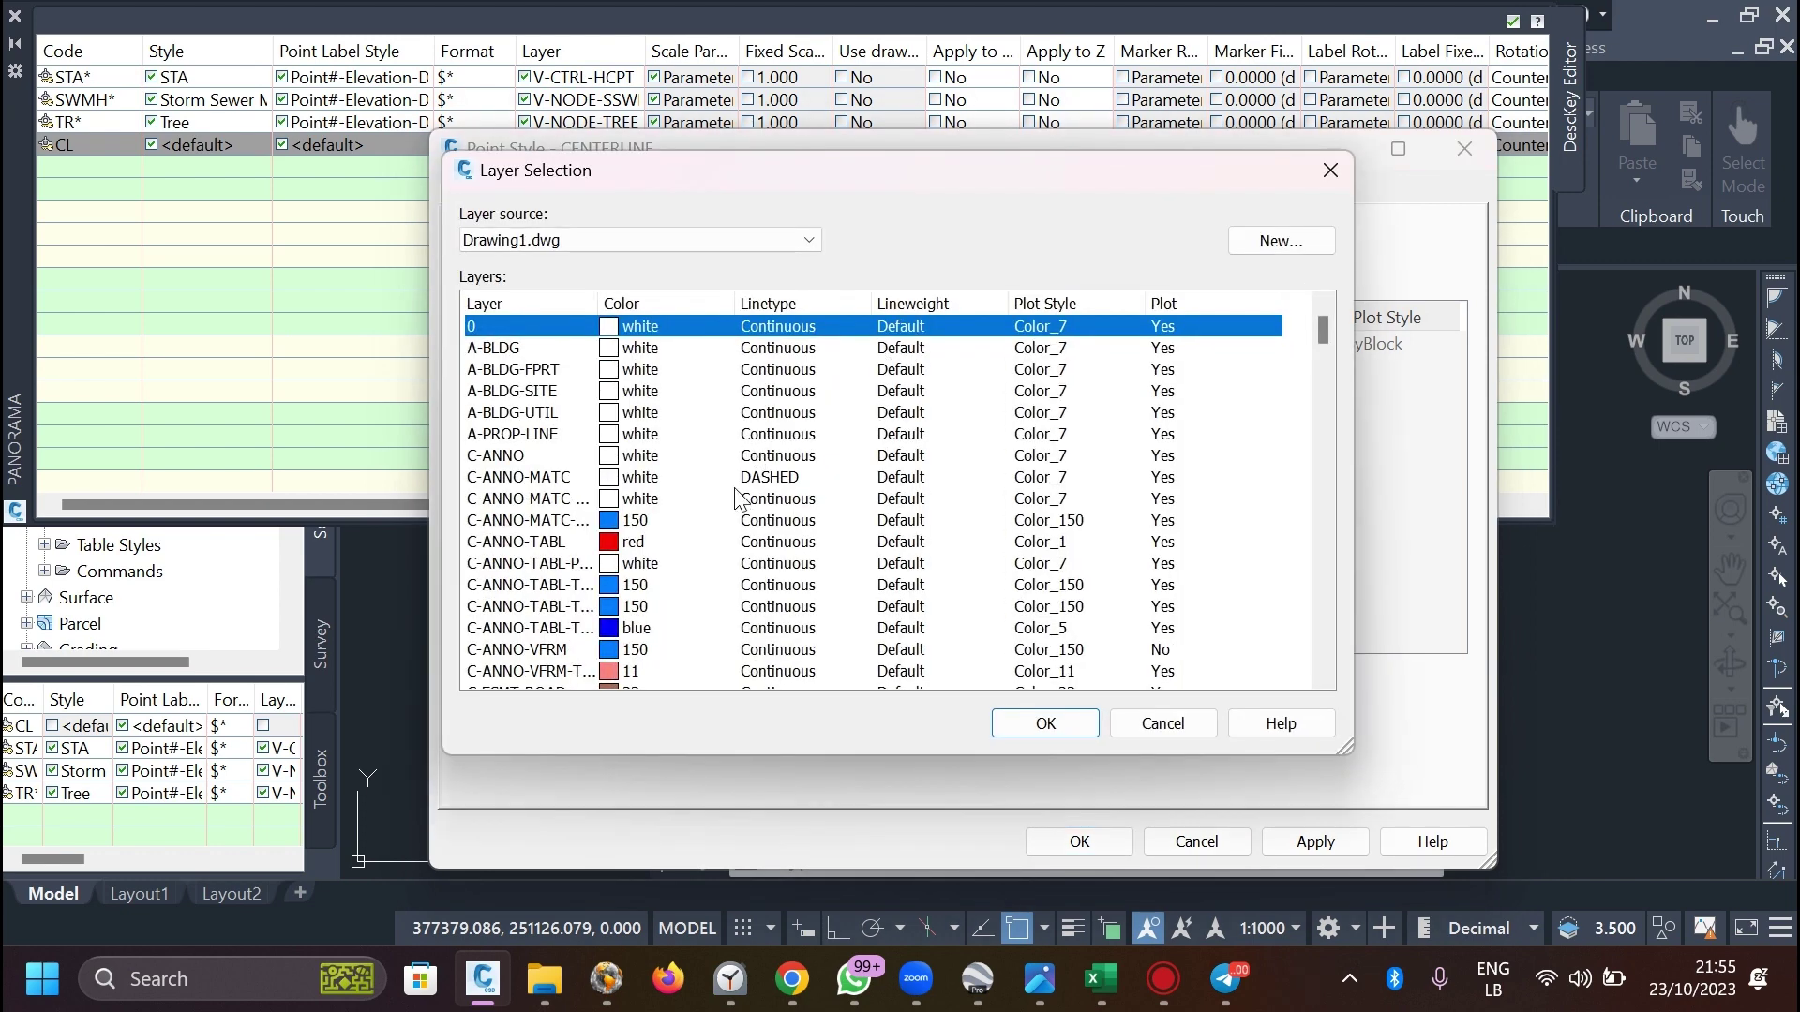
scroll(730, 515, "down", 4)
scroll(656, 525, "down", 10)
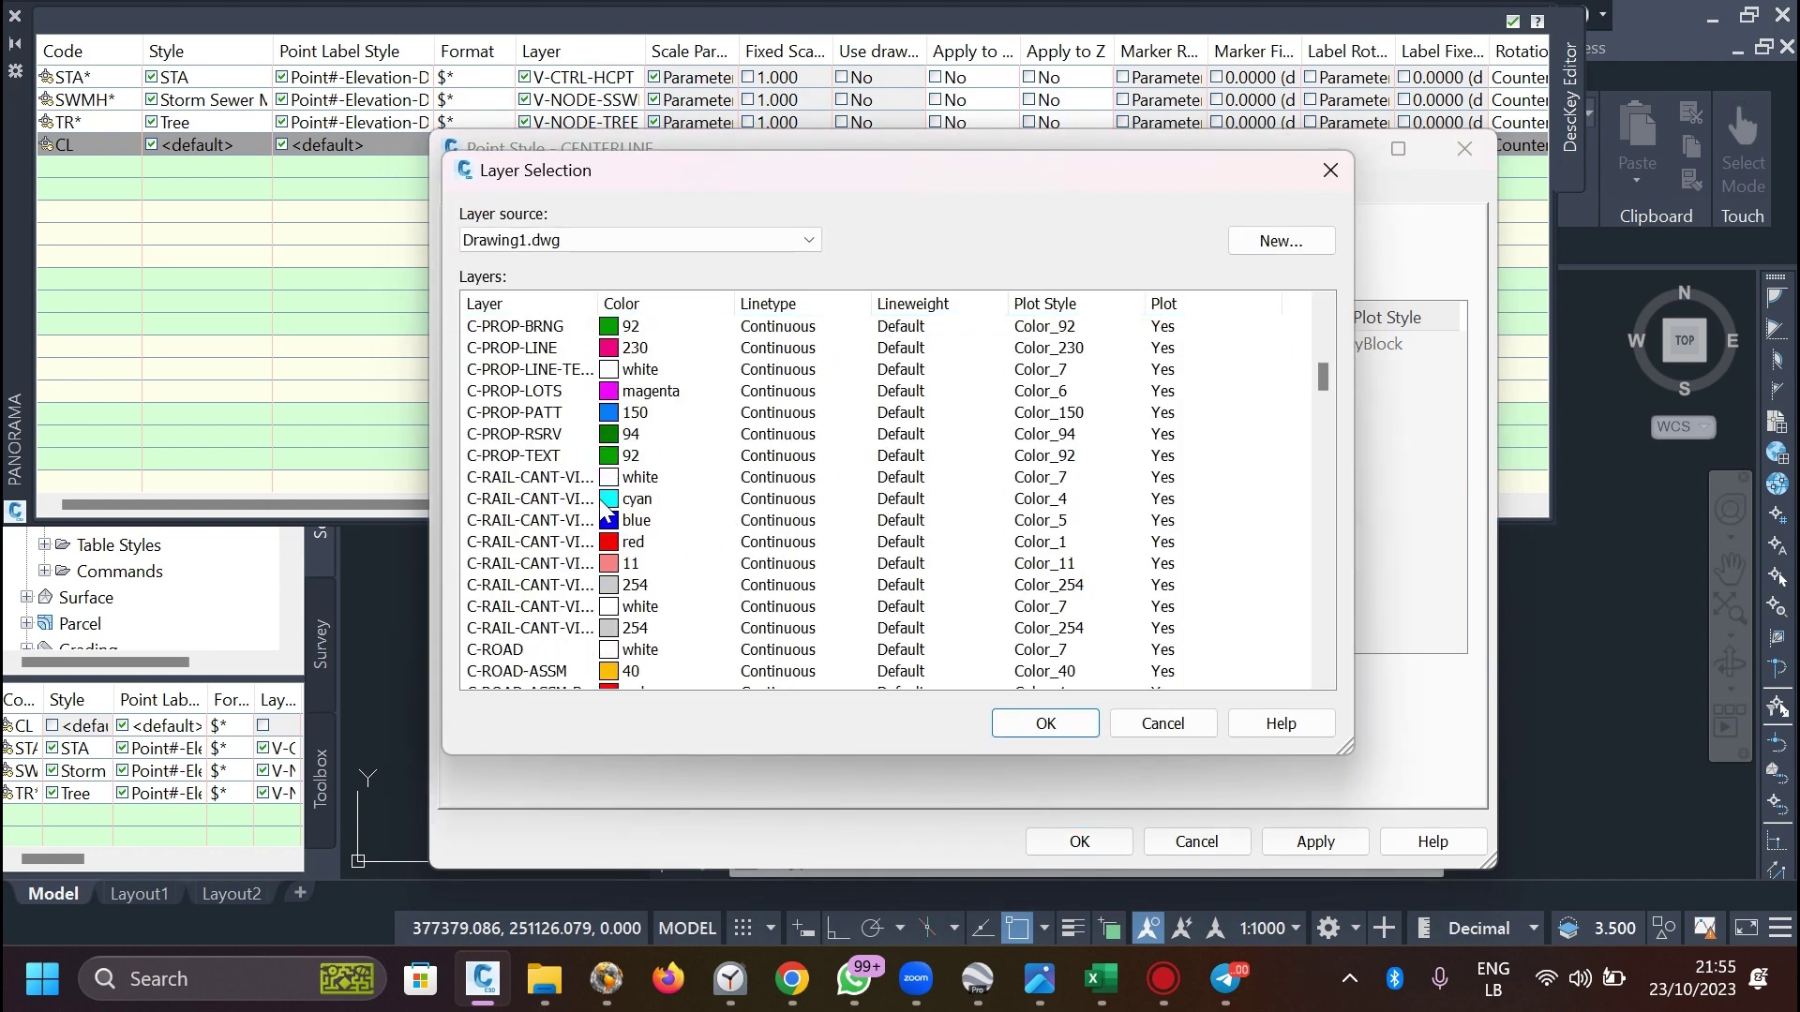
scroll(605, 536, "down", 6)
scroll(605, 488, "up", 6)
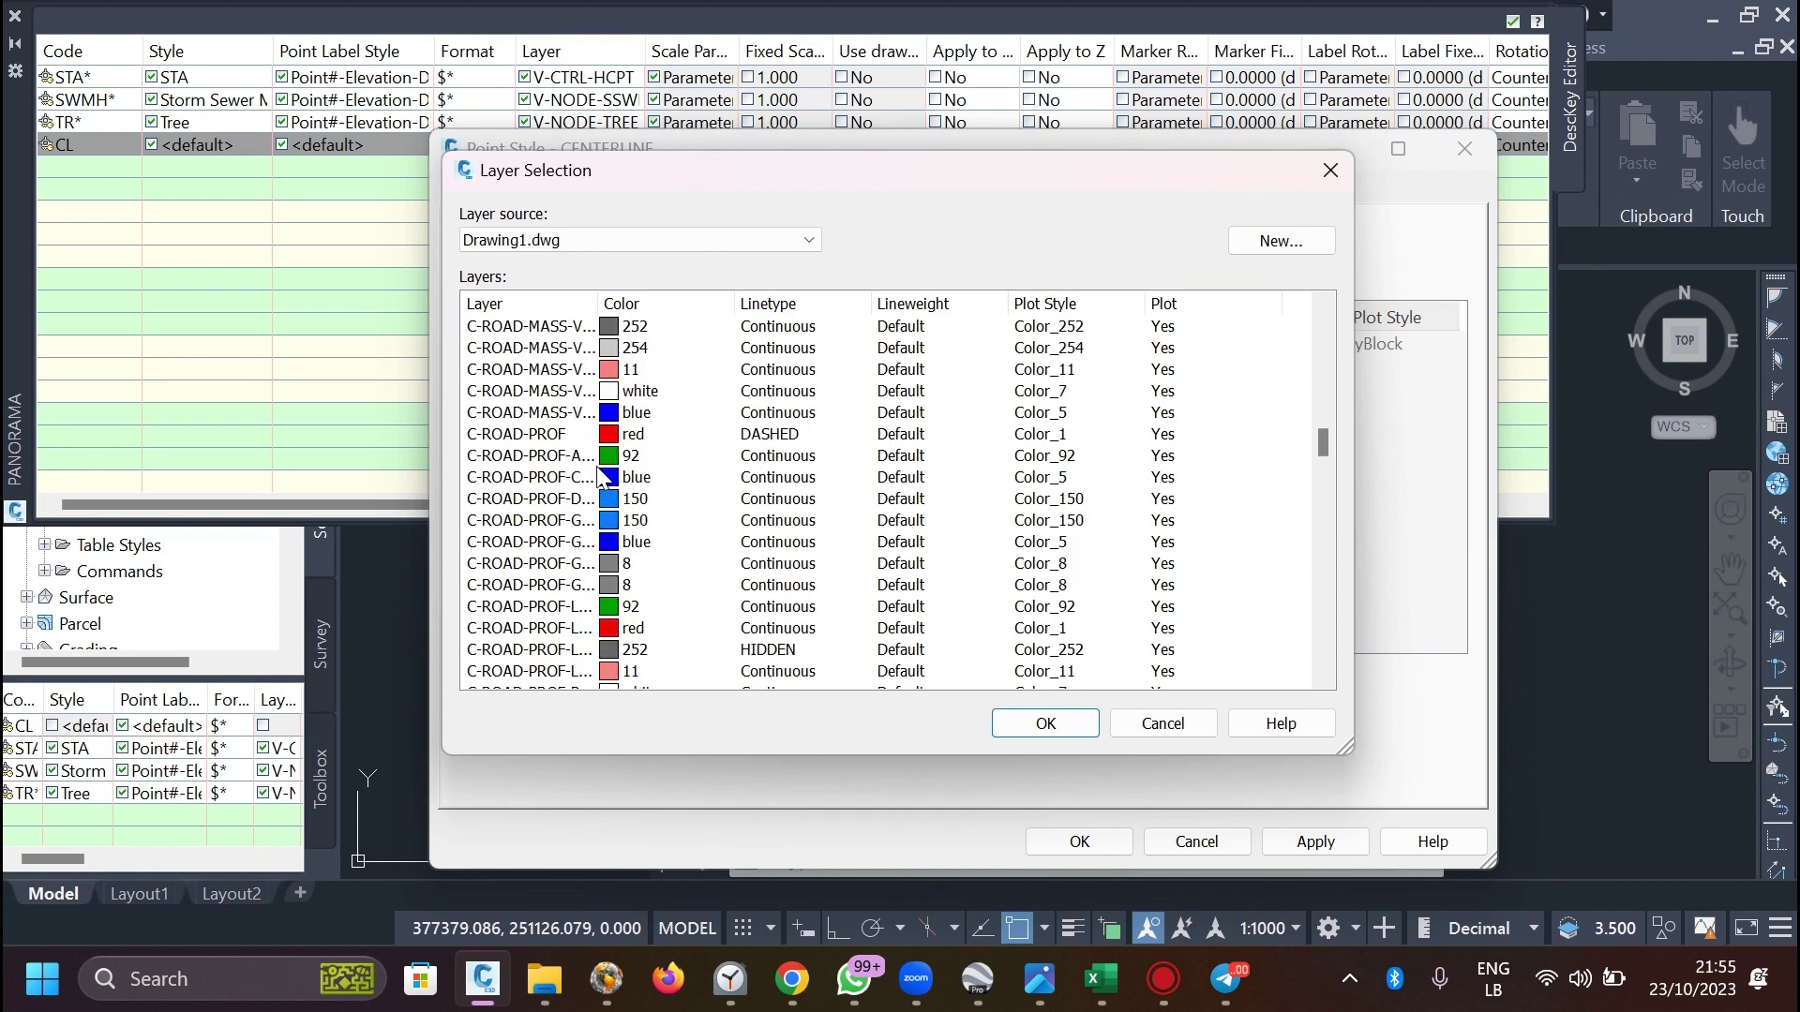
scroll(604, 448, "up", 10)
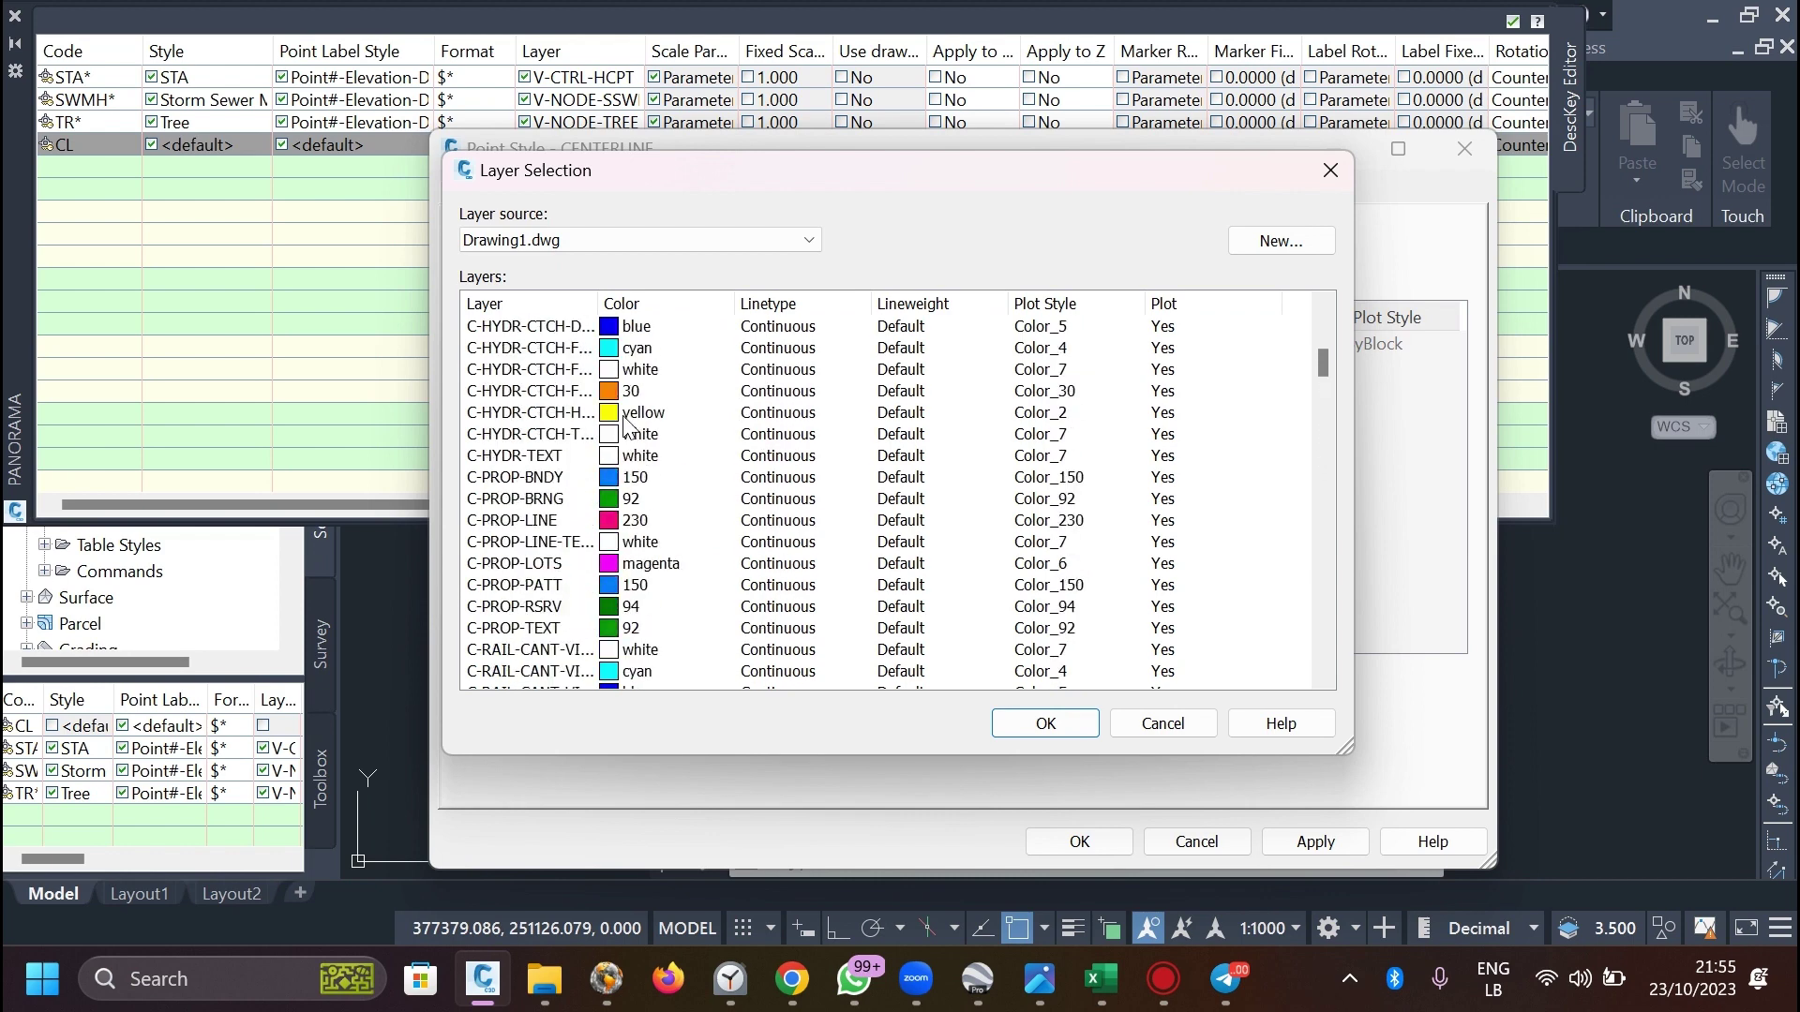
left_click(1162, 723)
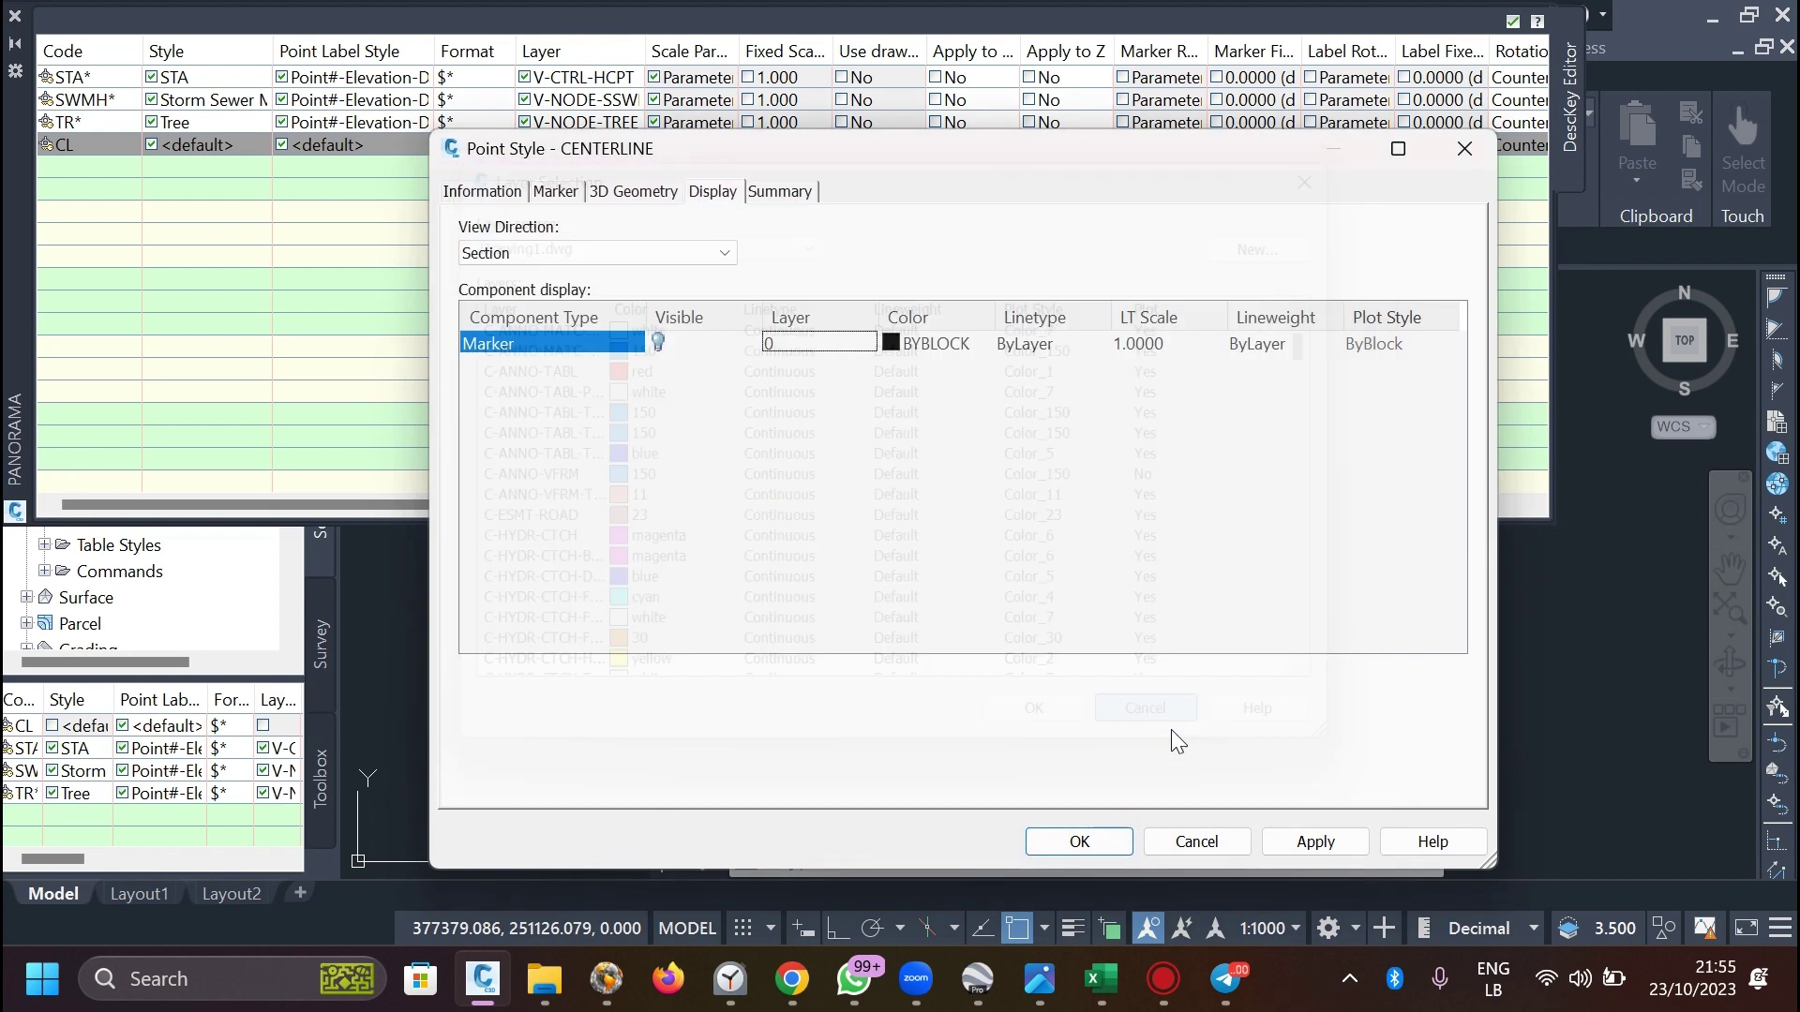
Create a cyan layer named CENTERLINE for the Section view marker and set the marker's color to ByLayer.
left_click(830, 345)
scroll(646, 422, "down", 4)
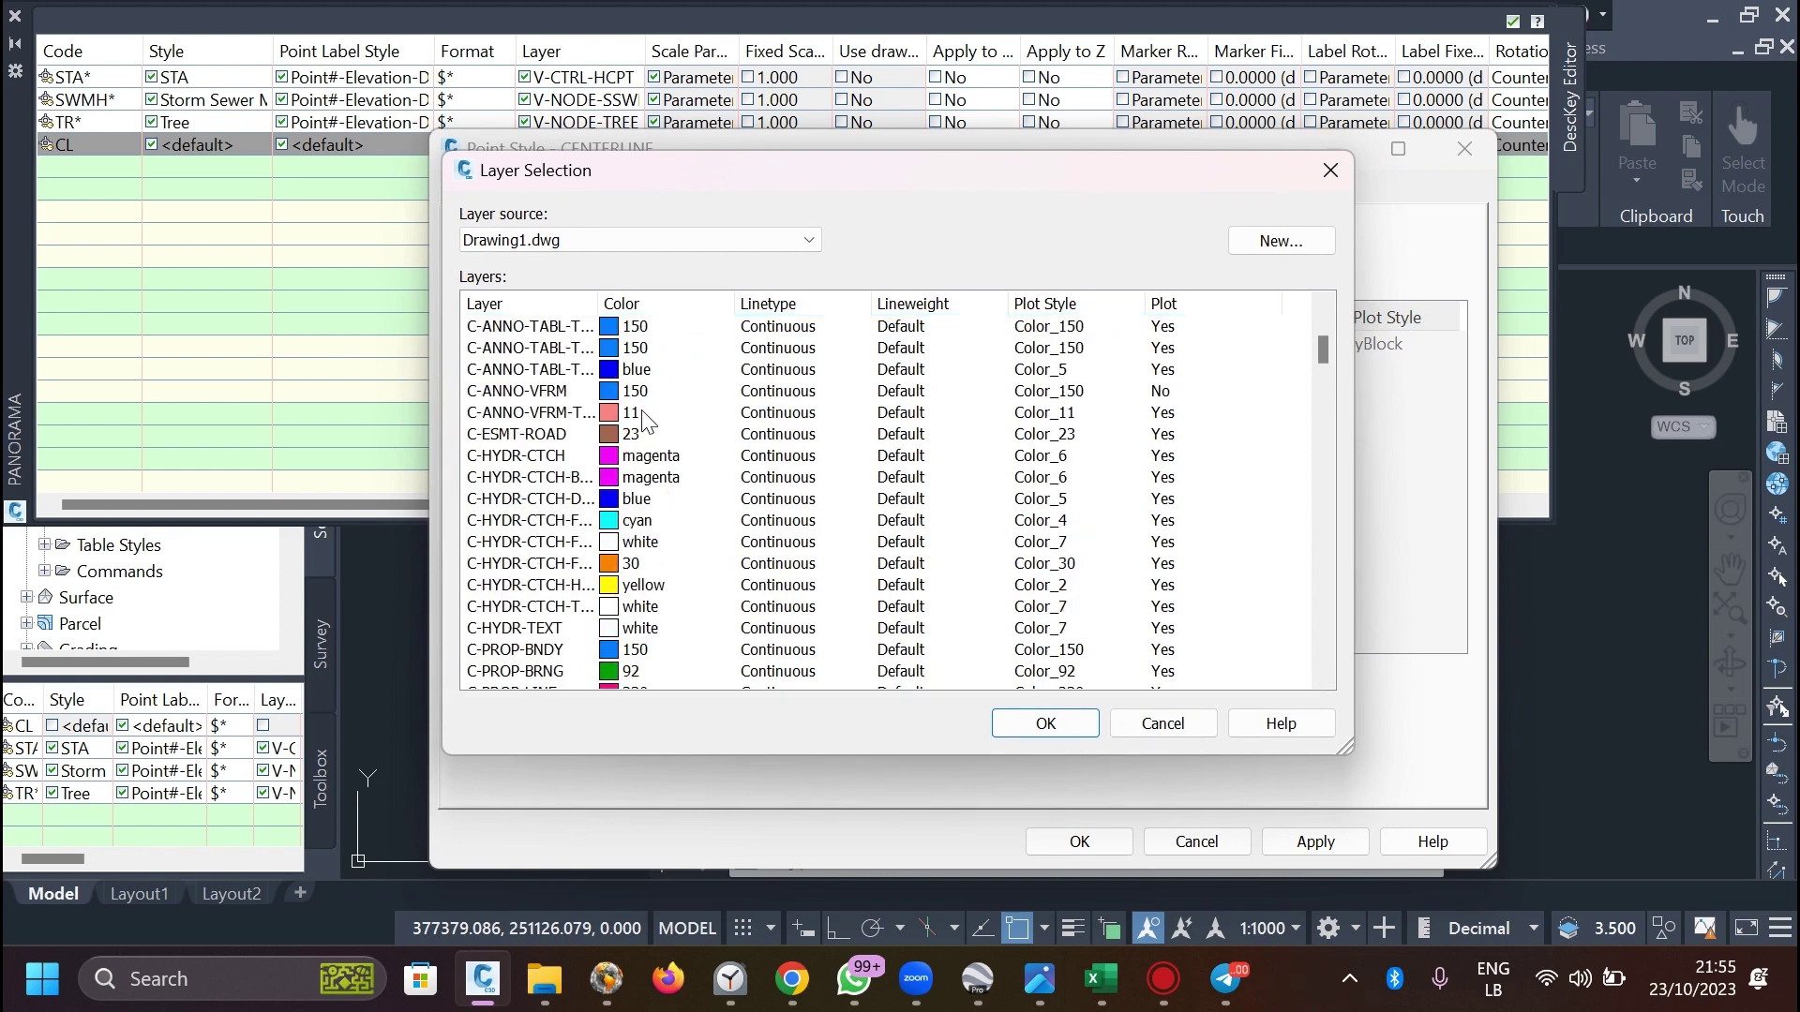
left_click(1280, 241)
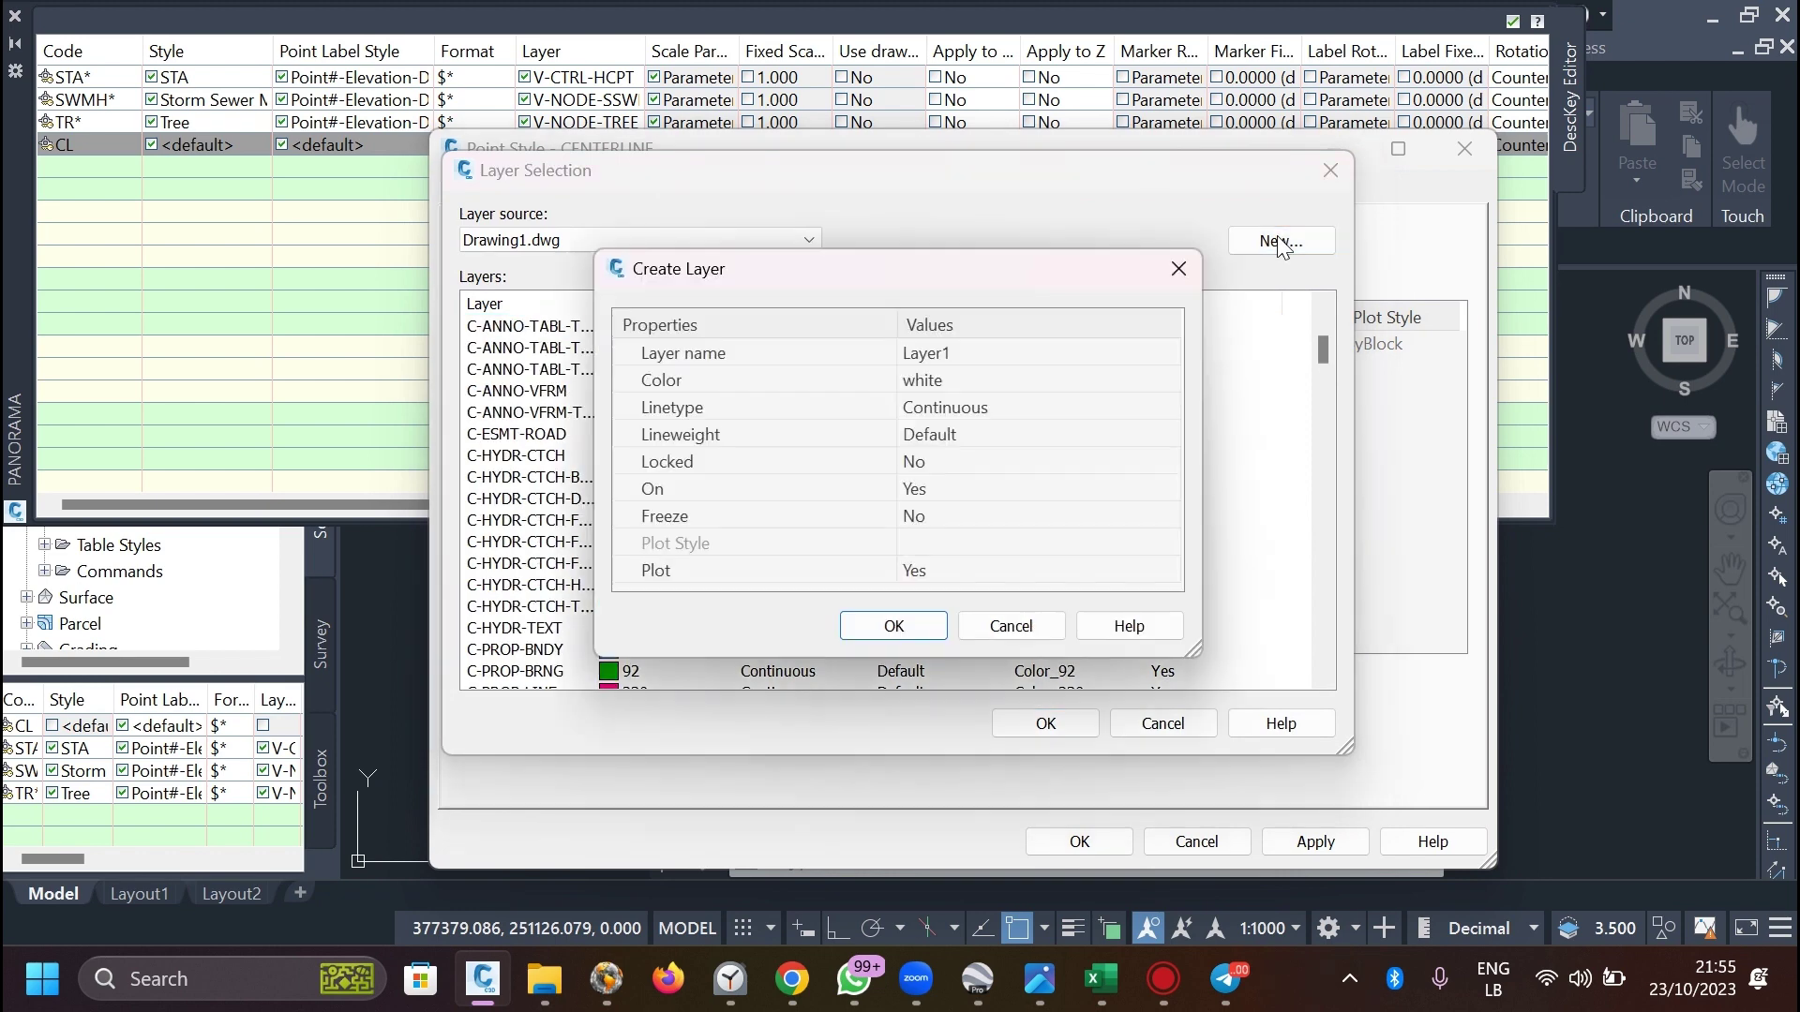
left_click(947, 355)
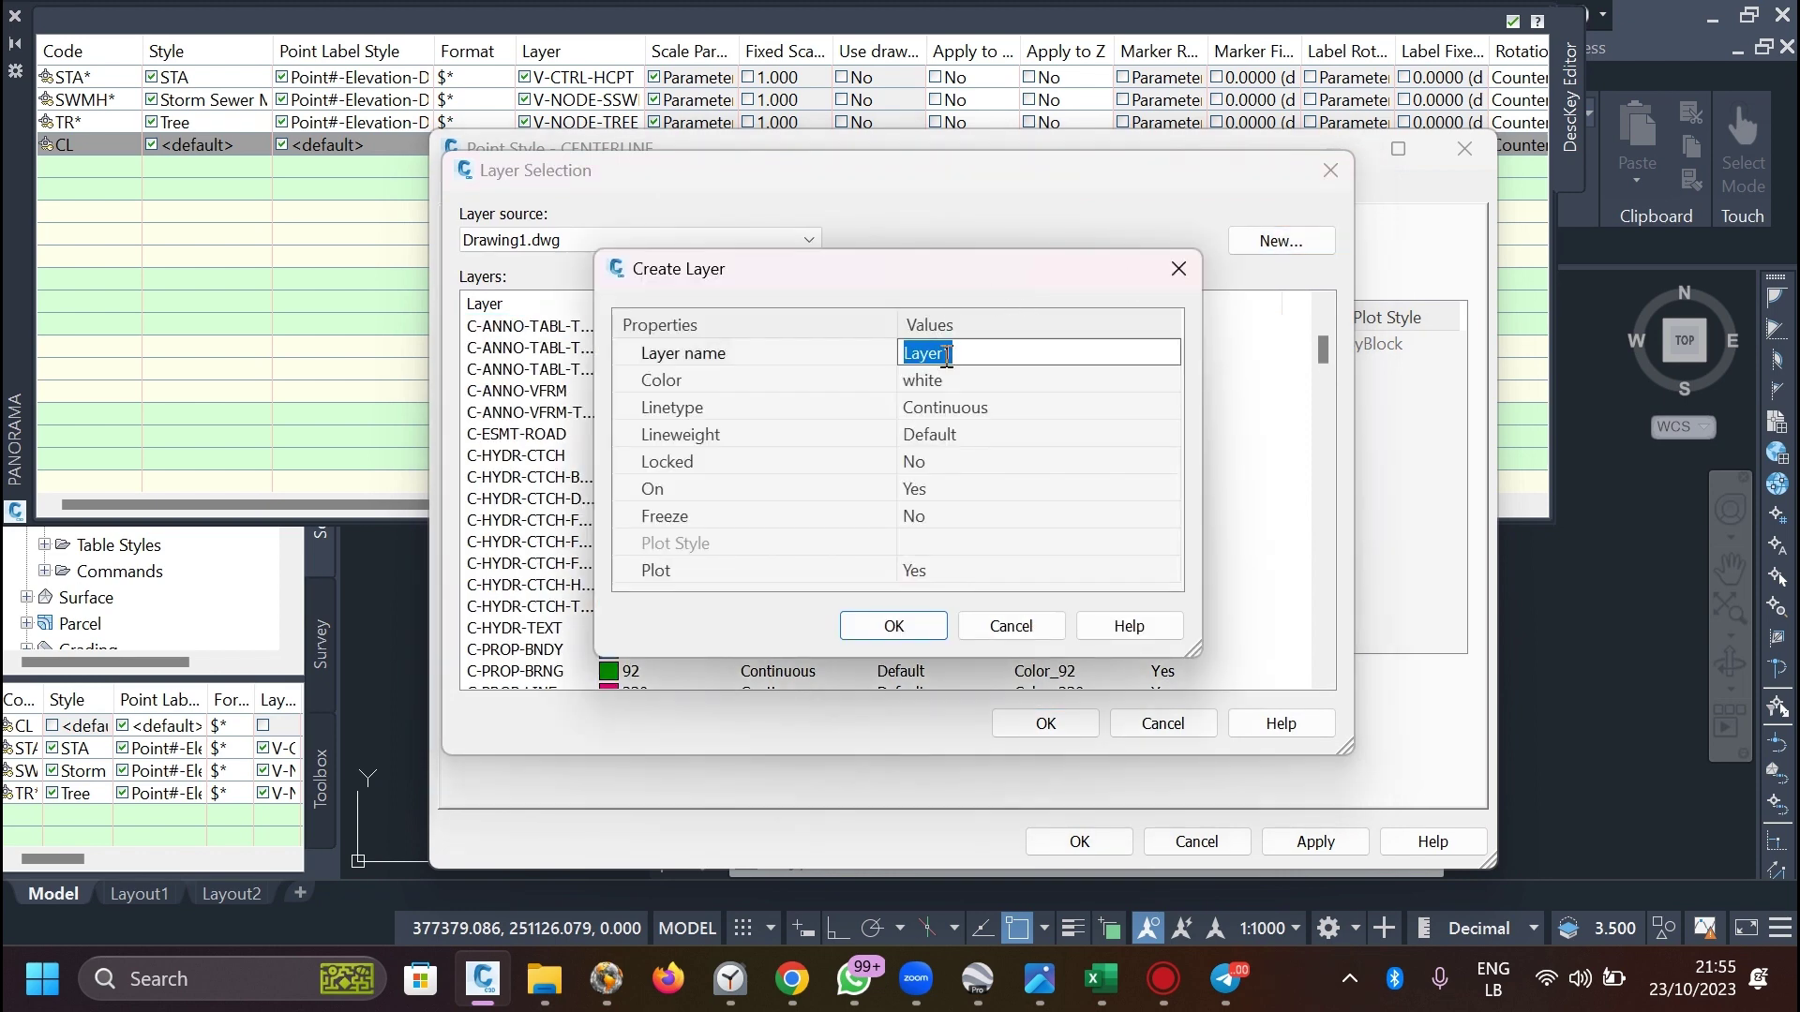
type("CENTERLINE")
left_click(1058, 384)
left_click(1168, 380)
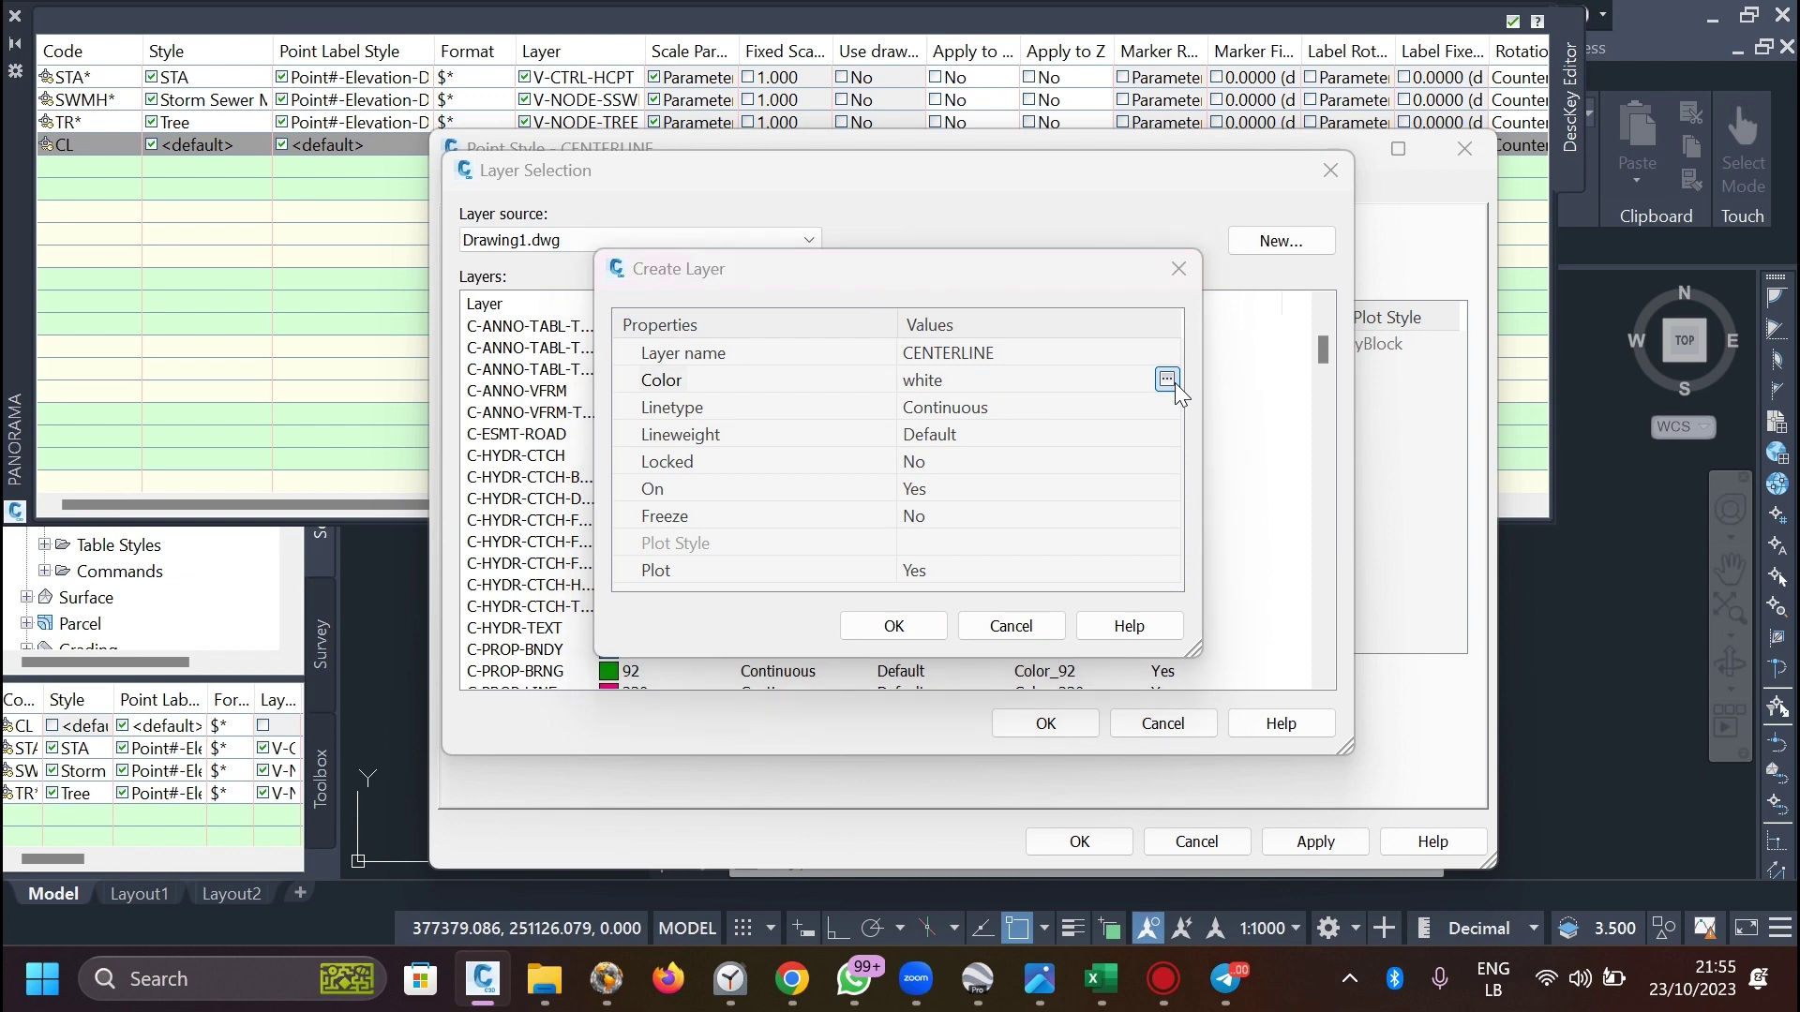
left_click(756, 529)
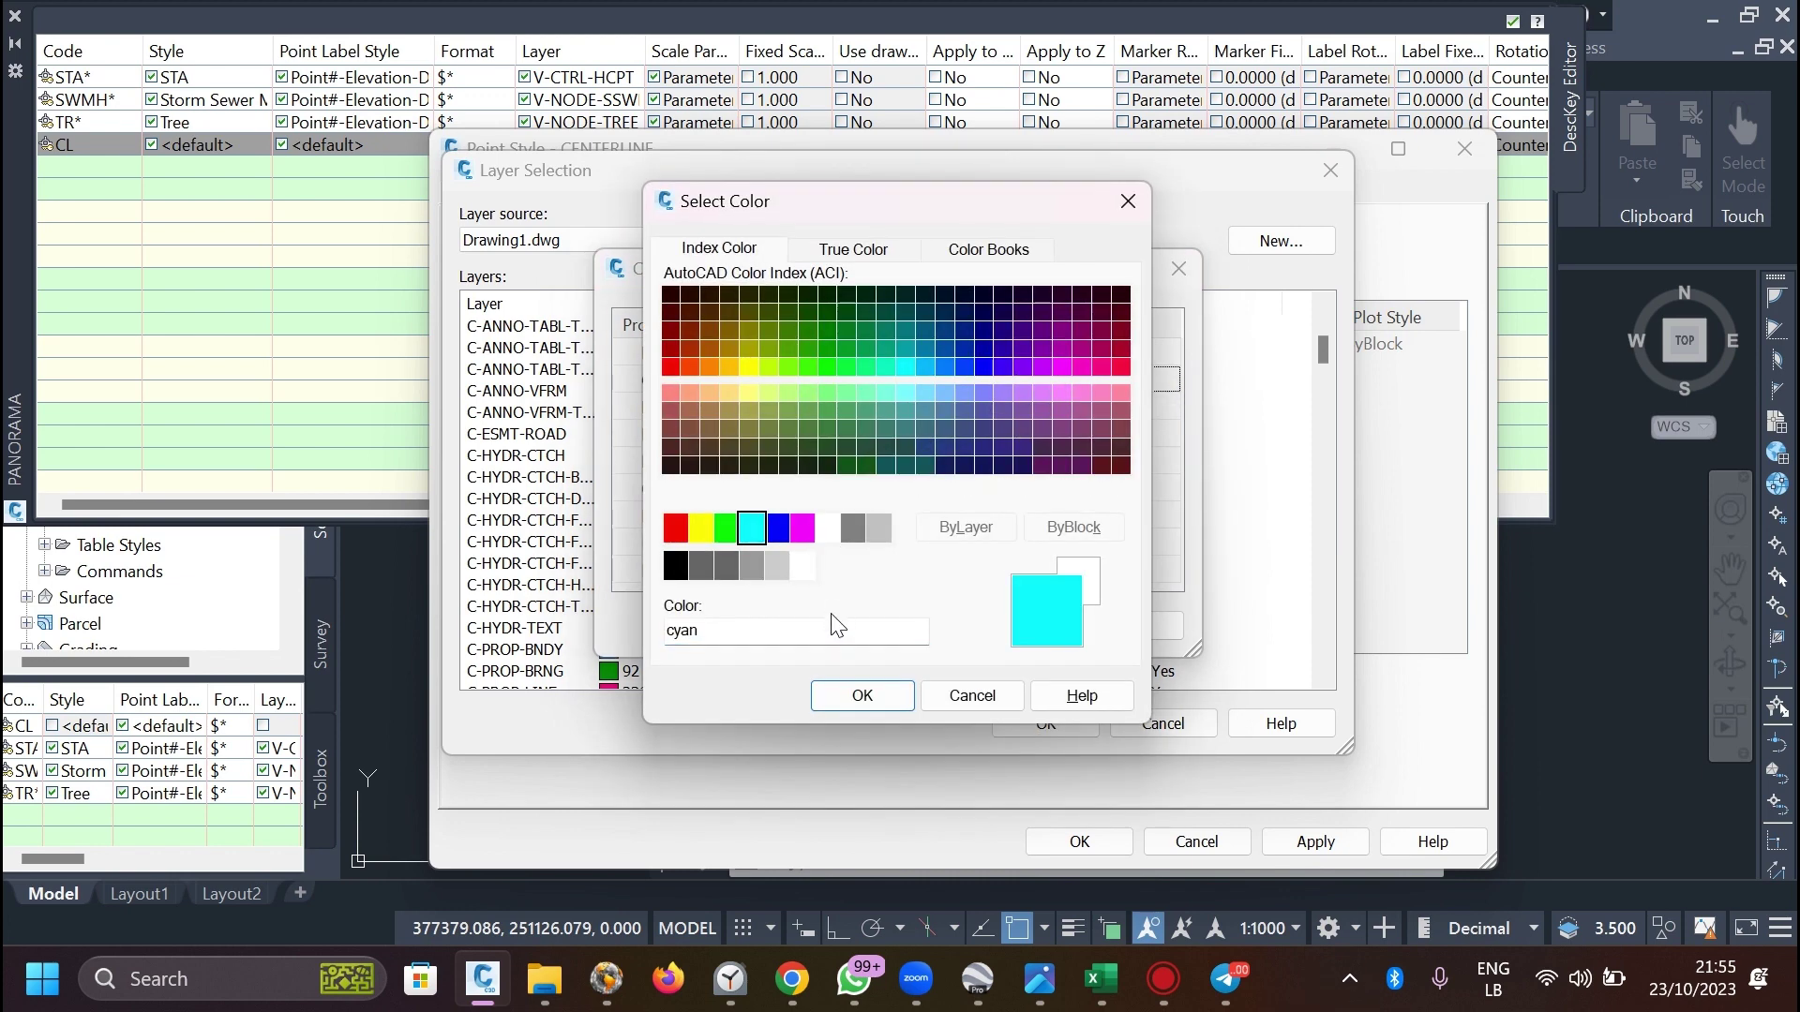
left_click(867, 699)
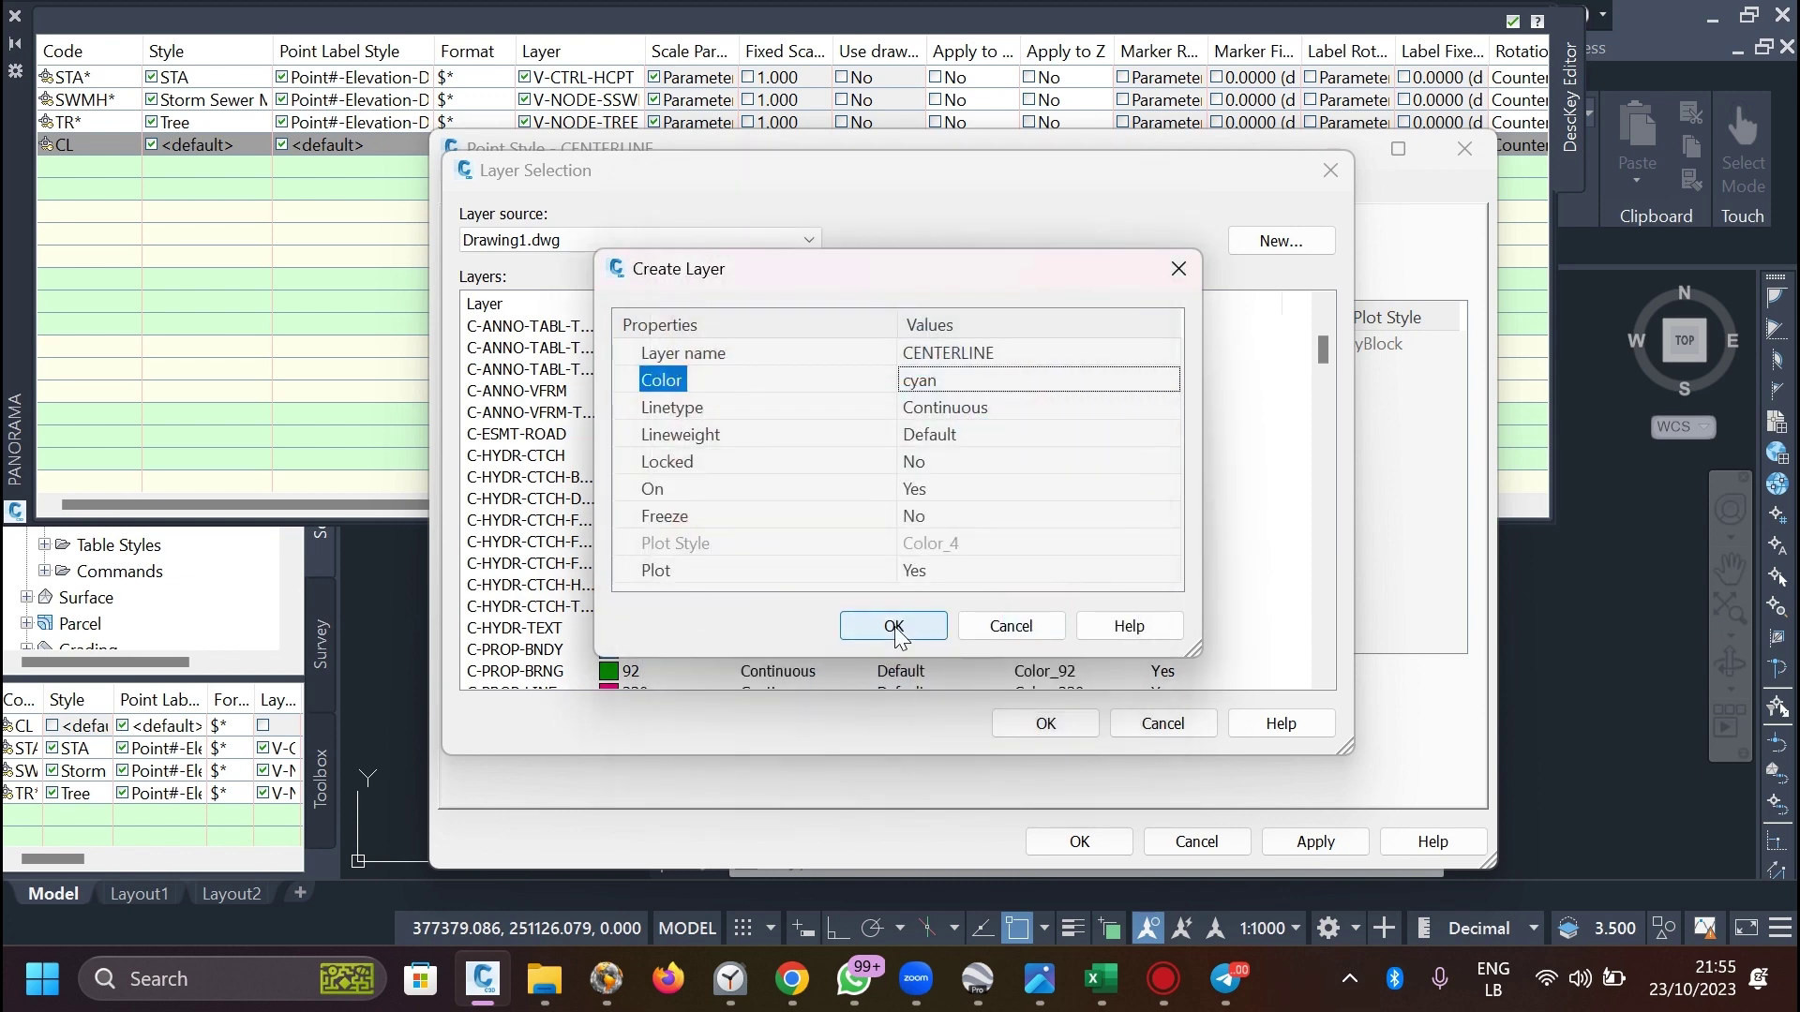
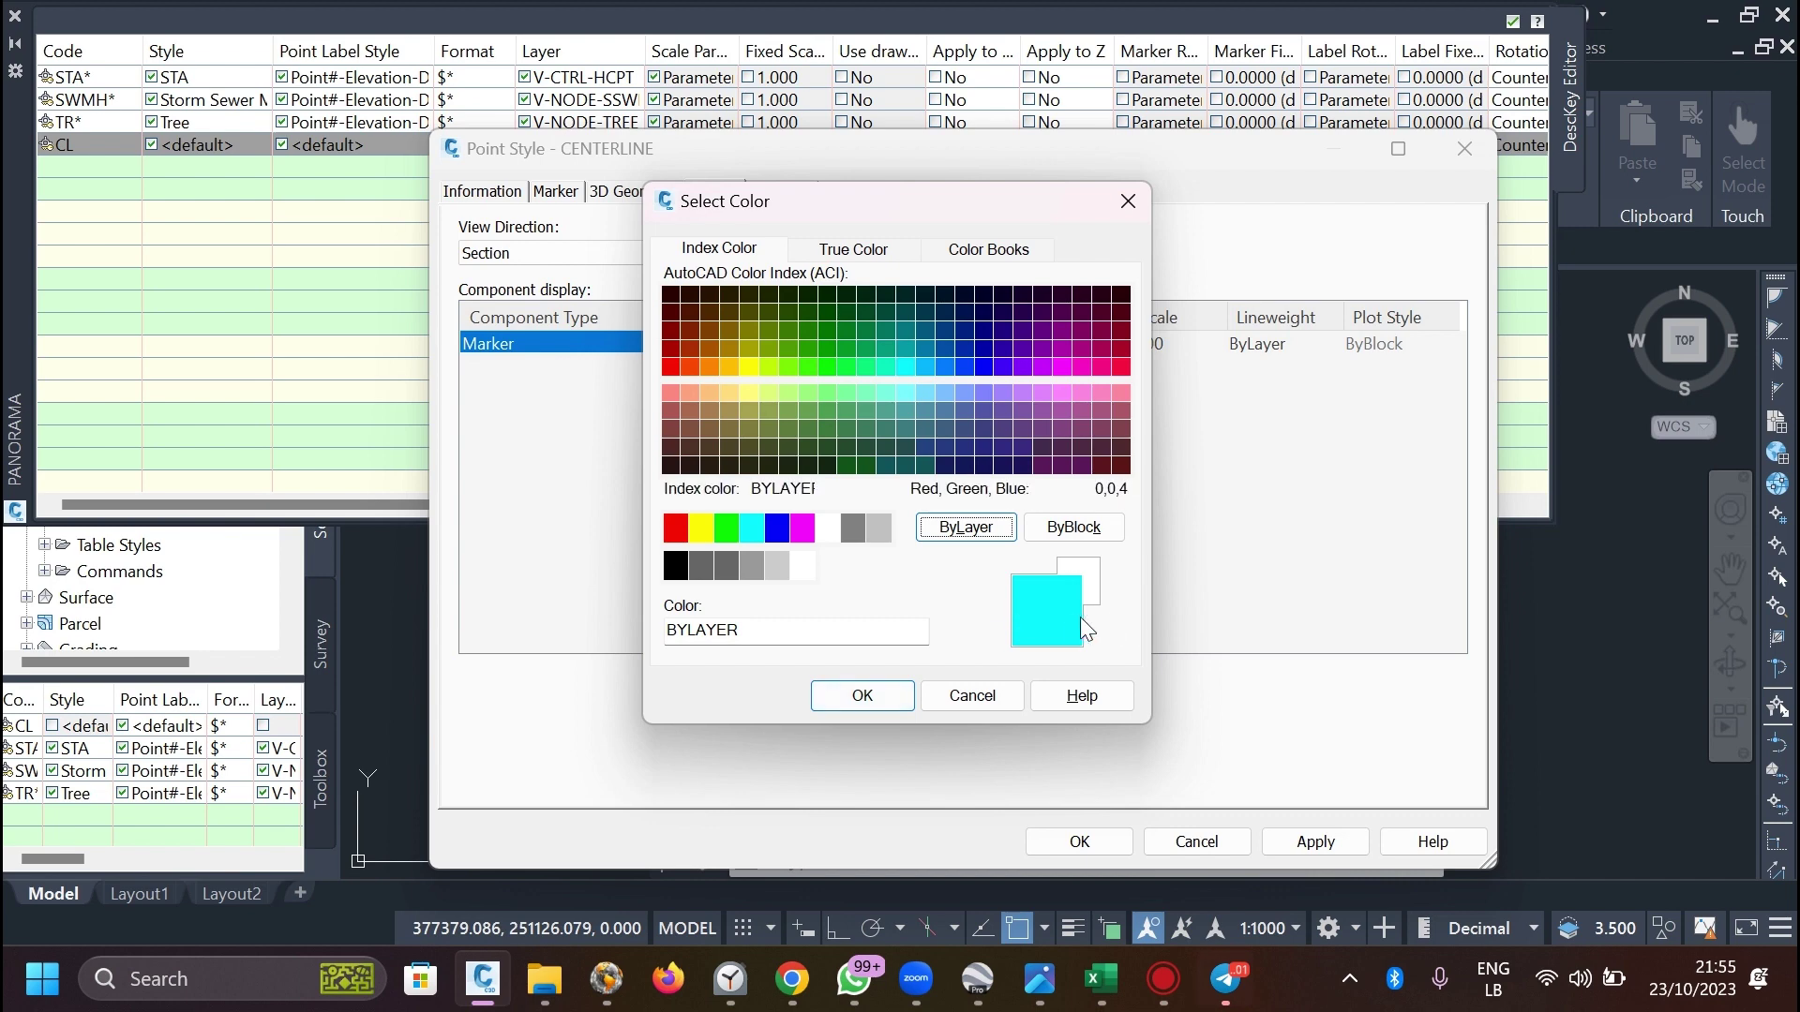
left_click(859, 693)
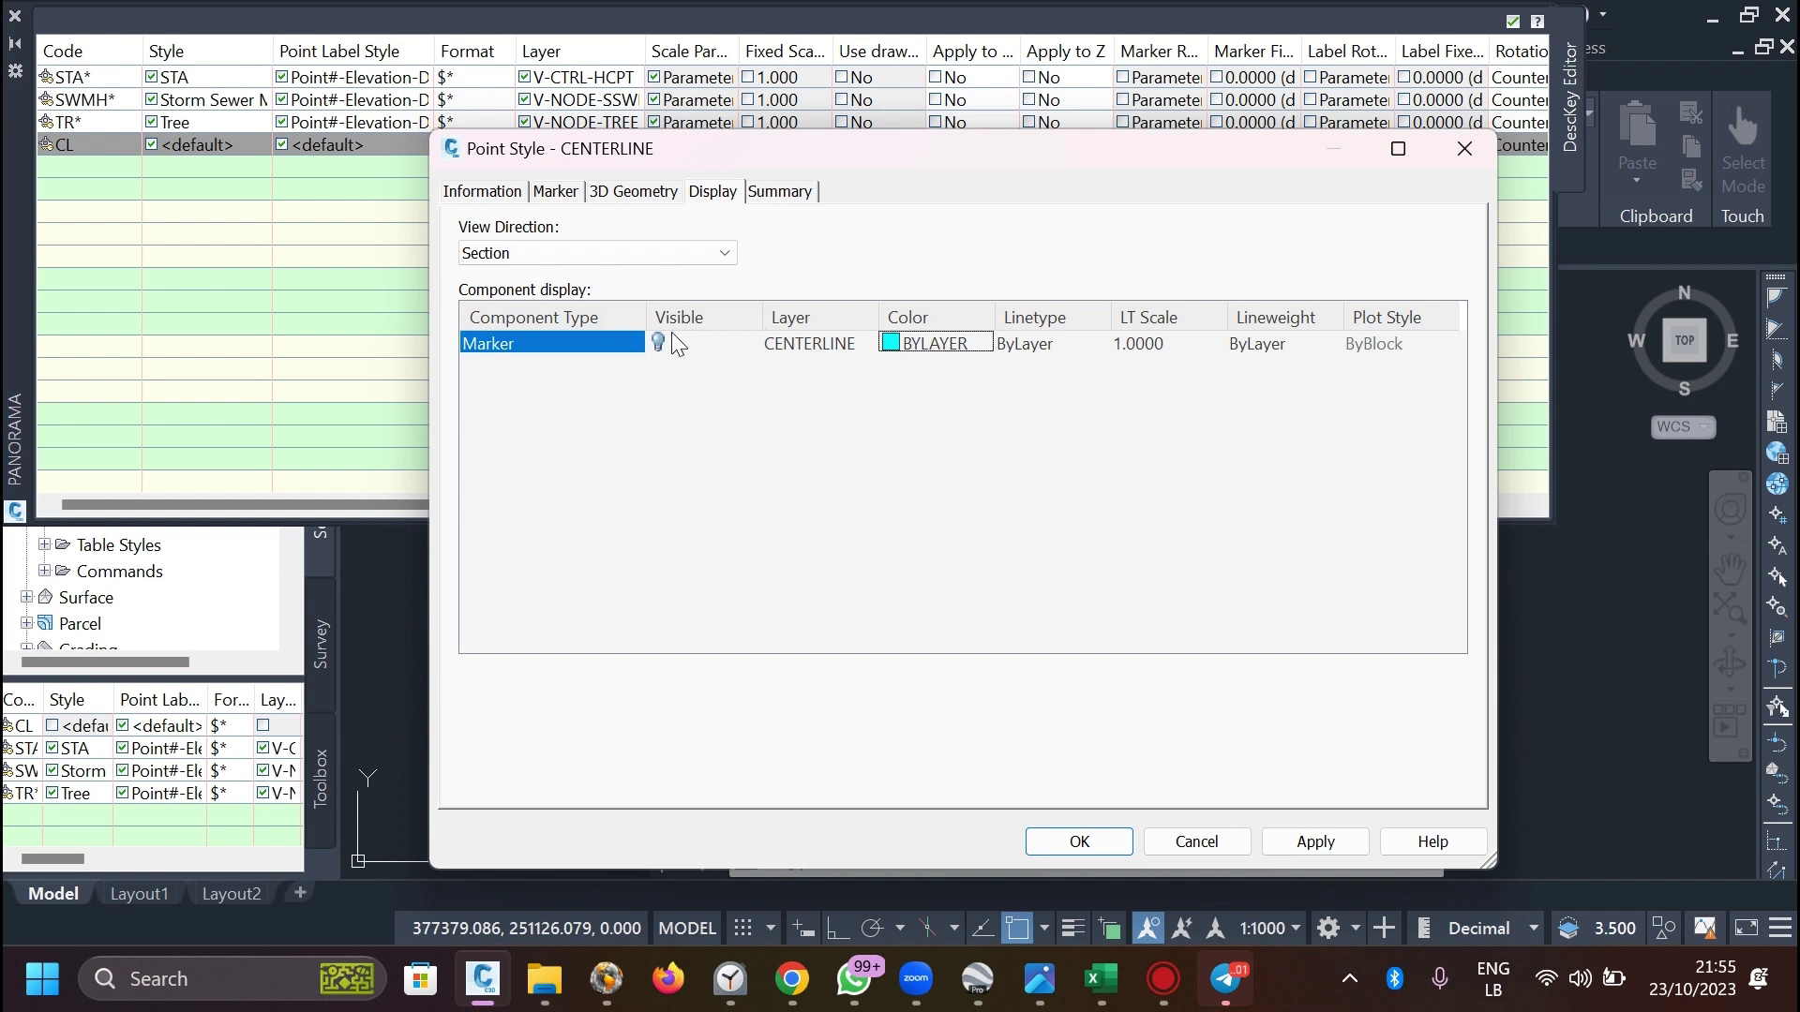
Set both the marker and label colors of the CENTERLINE style to cyan for the Model view direction.
left_click(698, 253)
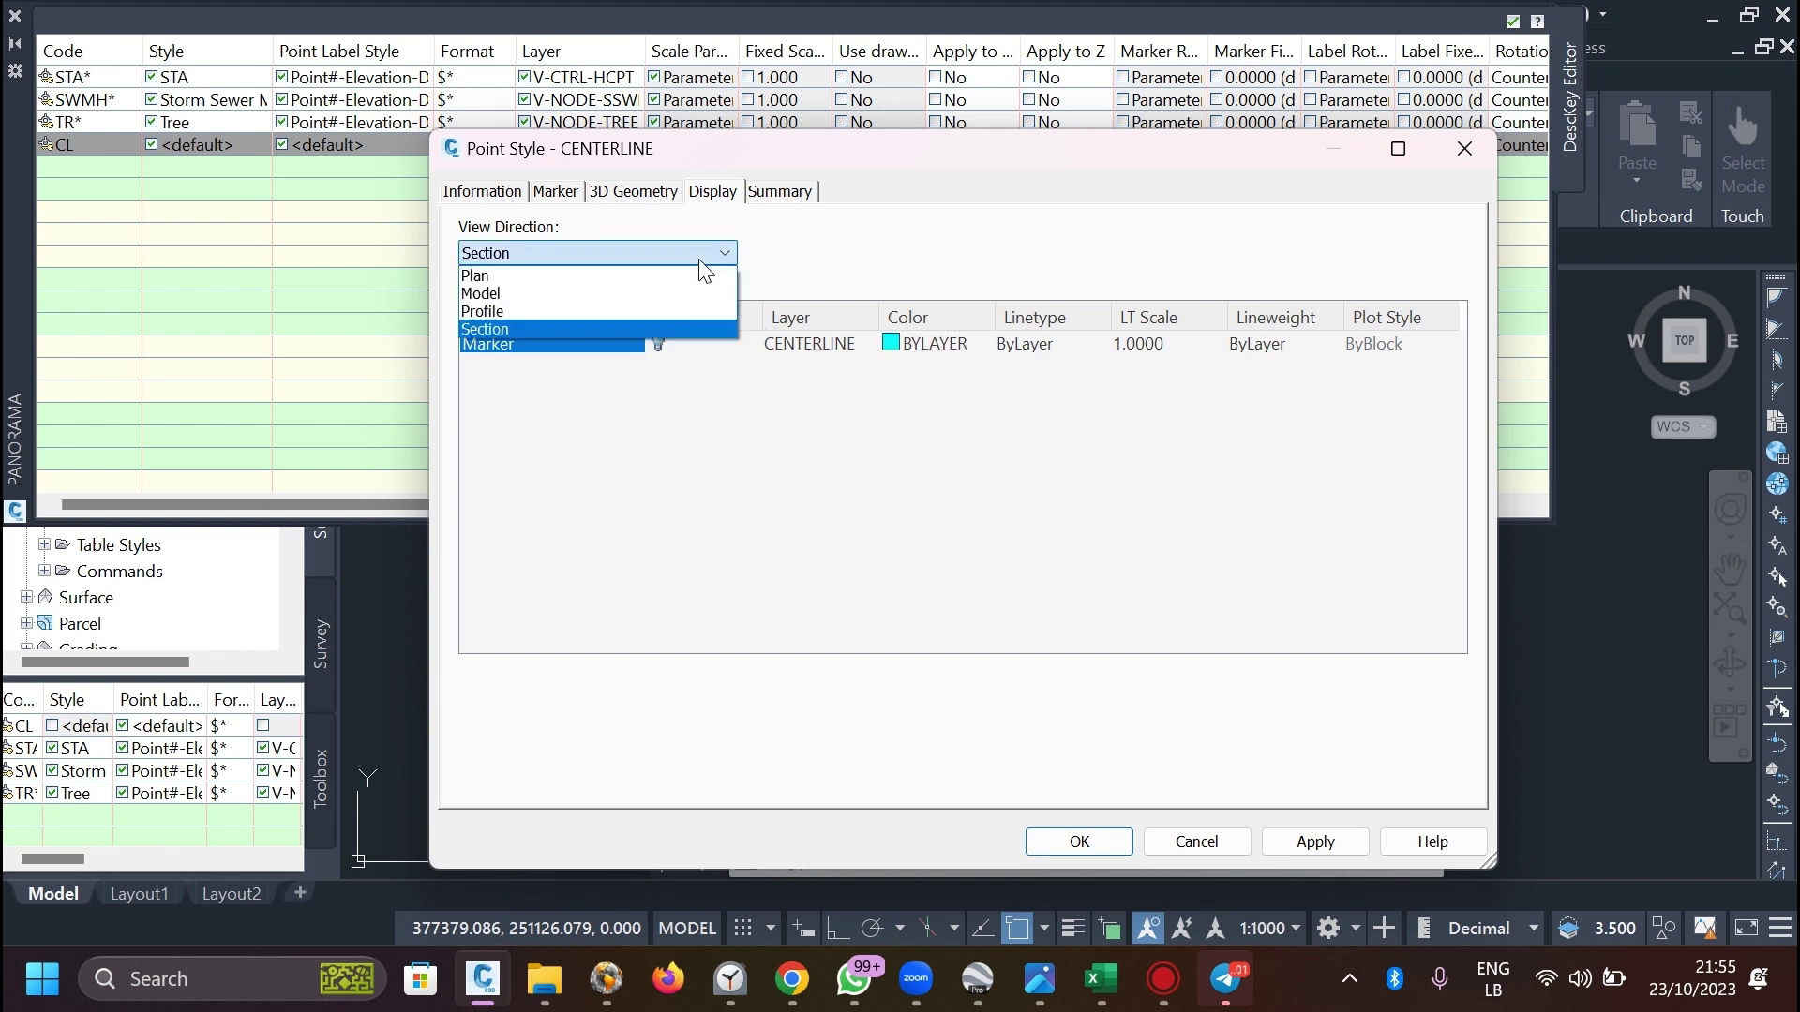
left_click(605, 275)
left_click(593, 255)
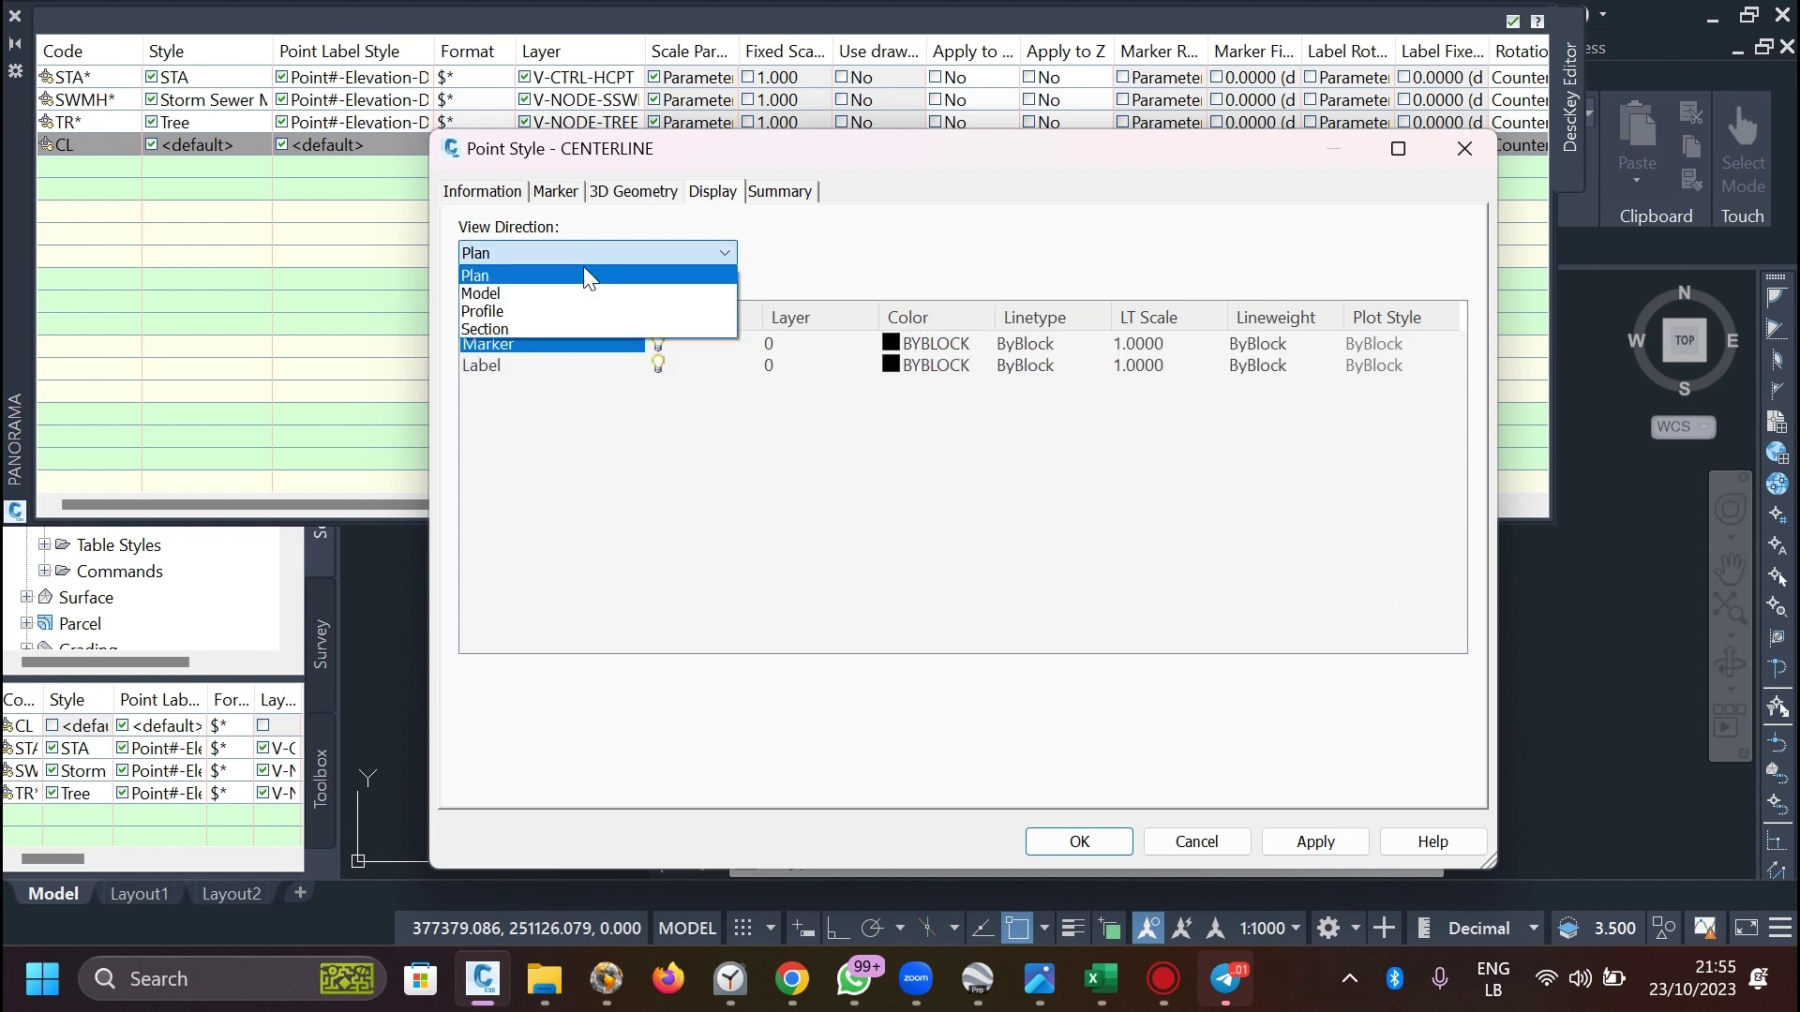
left_click(559, 286)
left_click(904, 344)
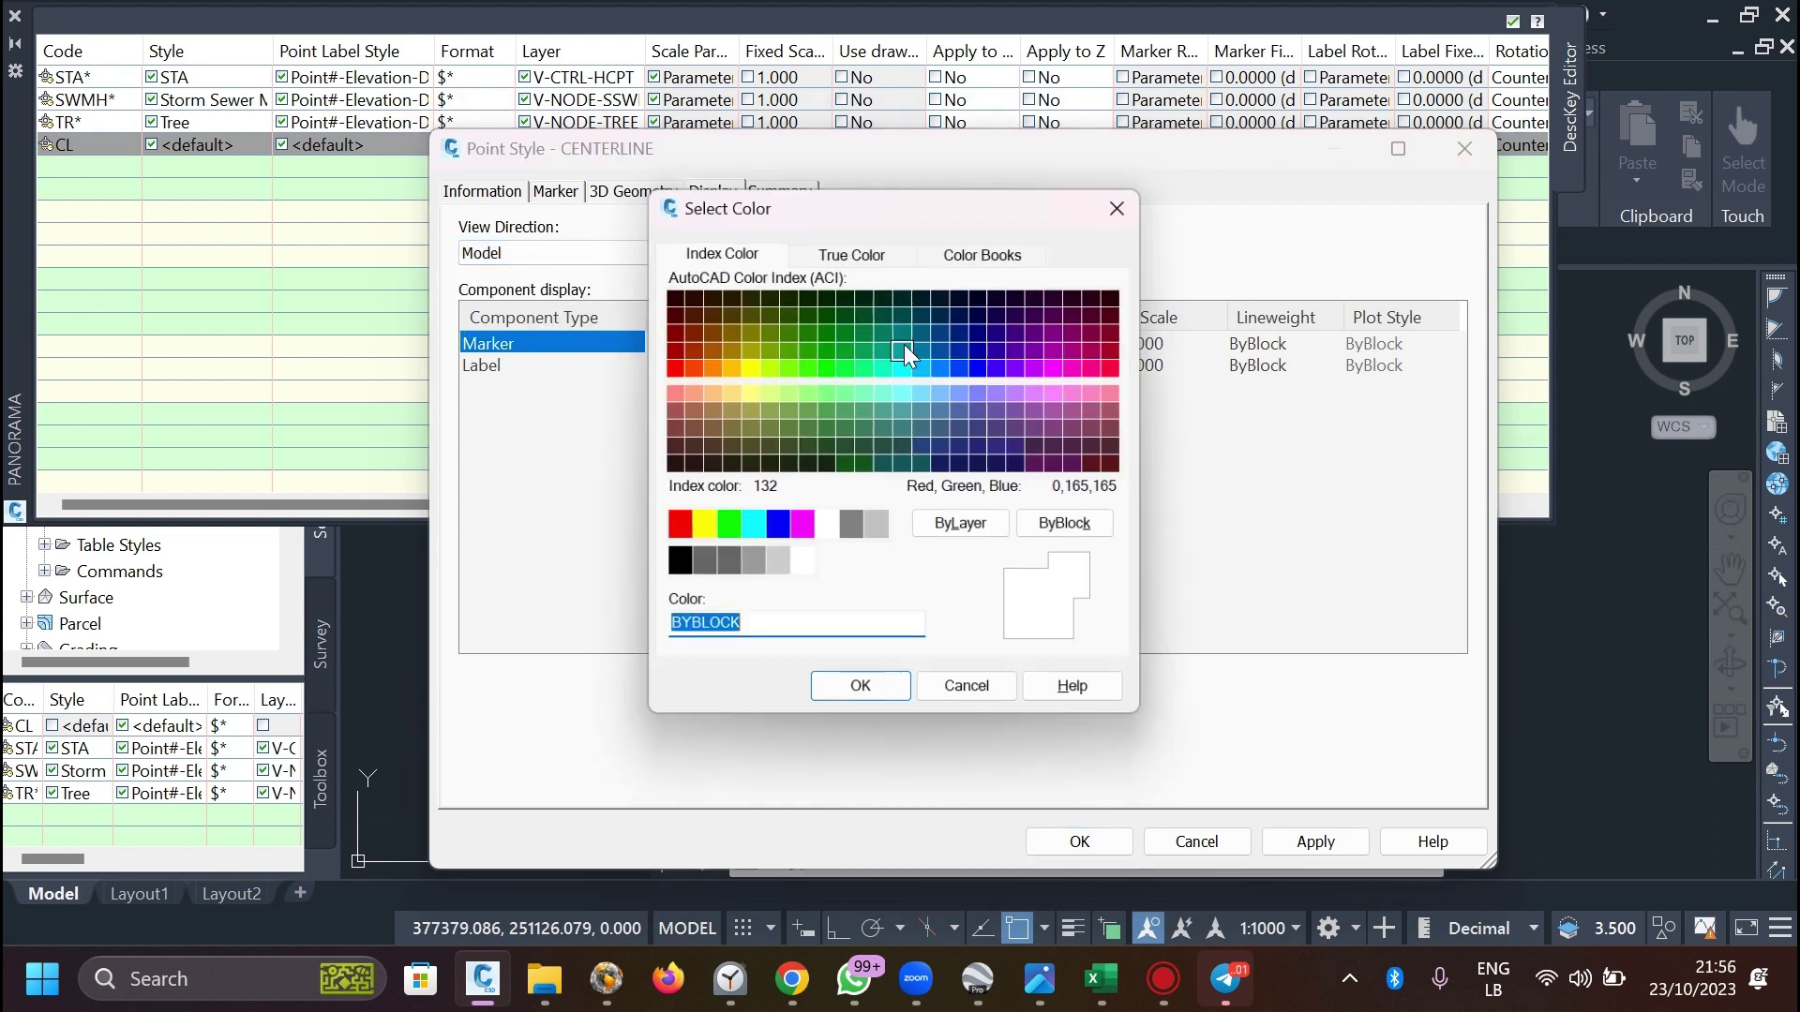
left_click(968, 527)
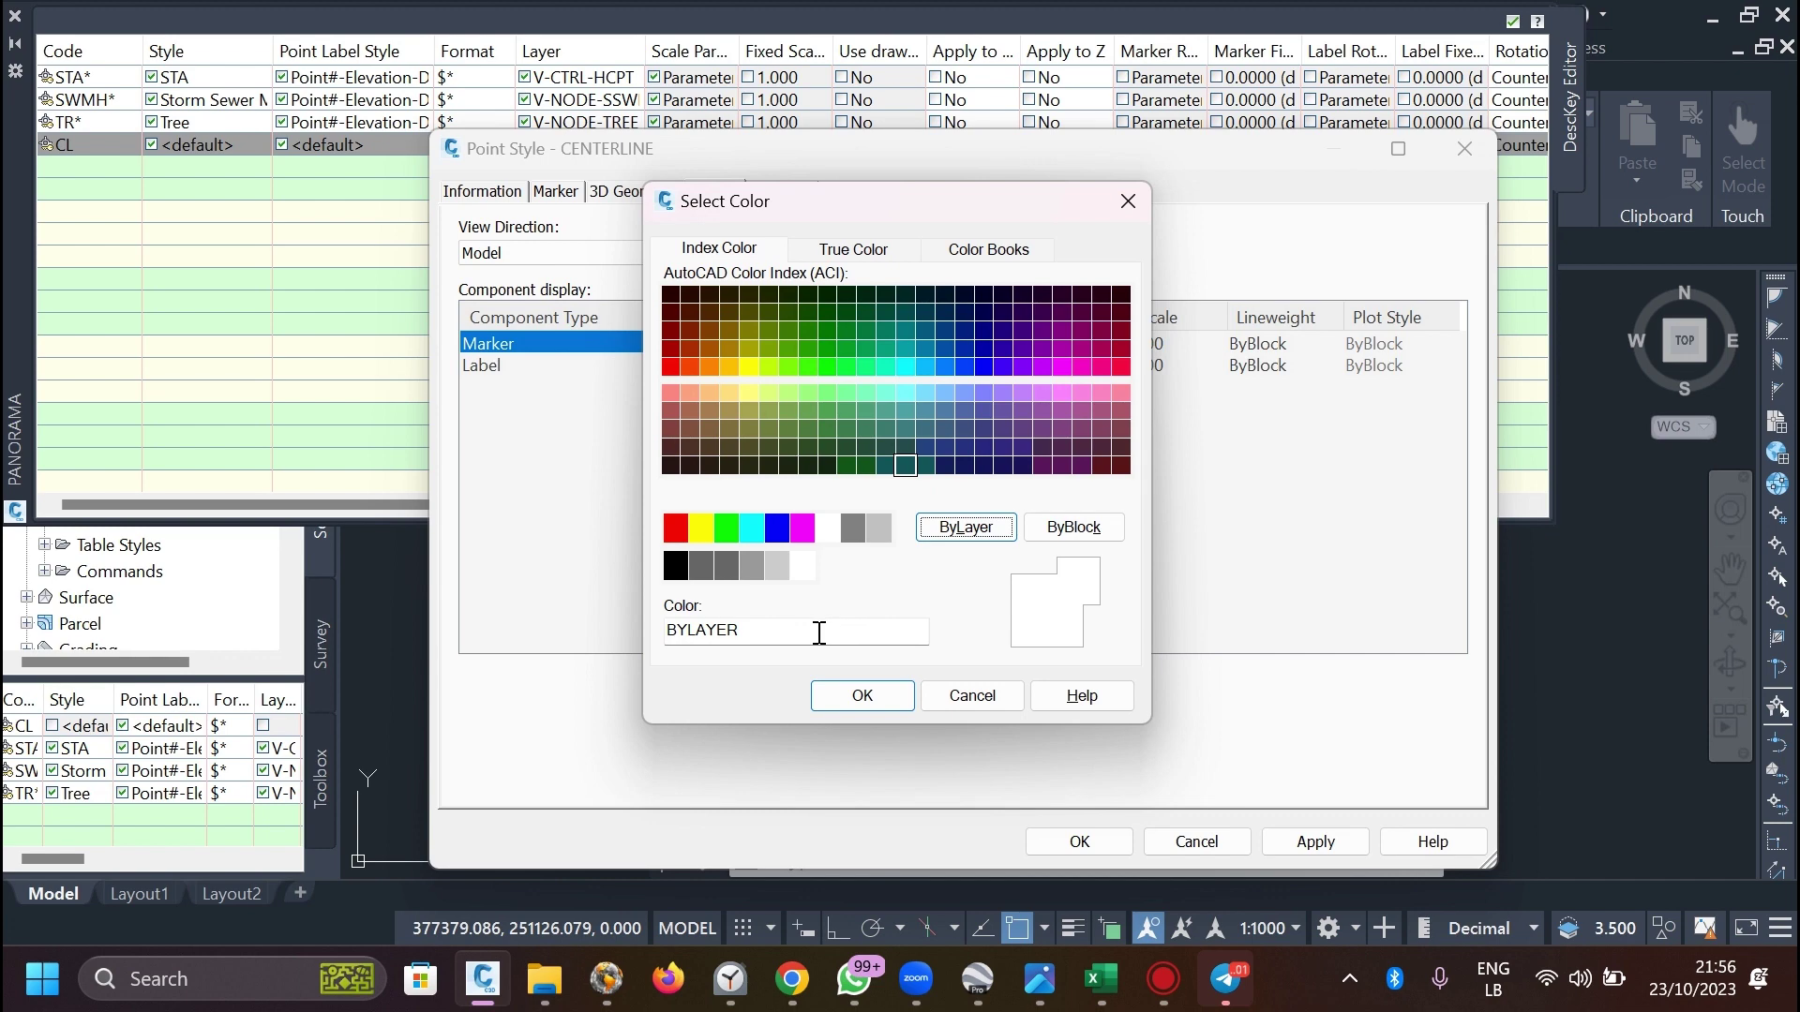
left_click(753, 528)
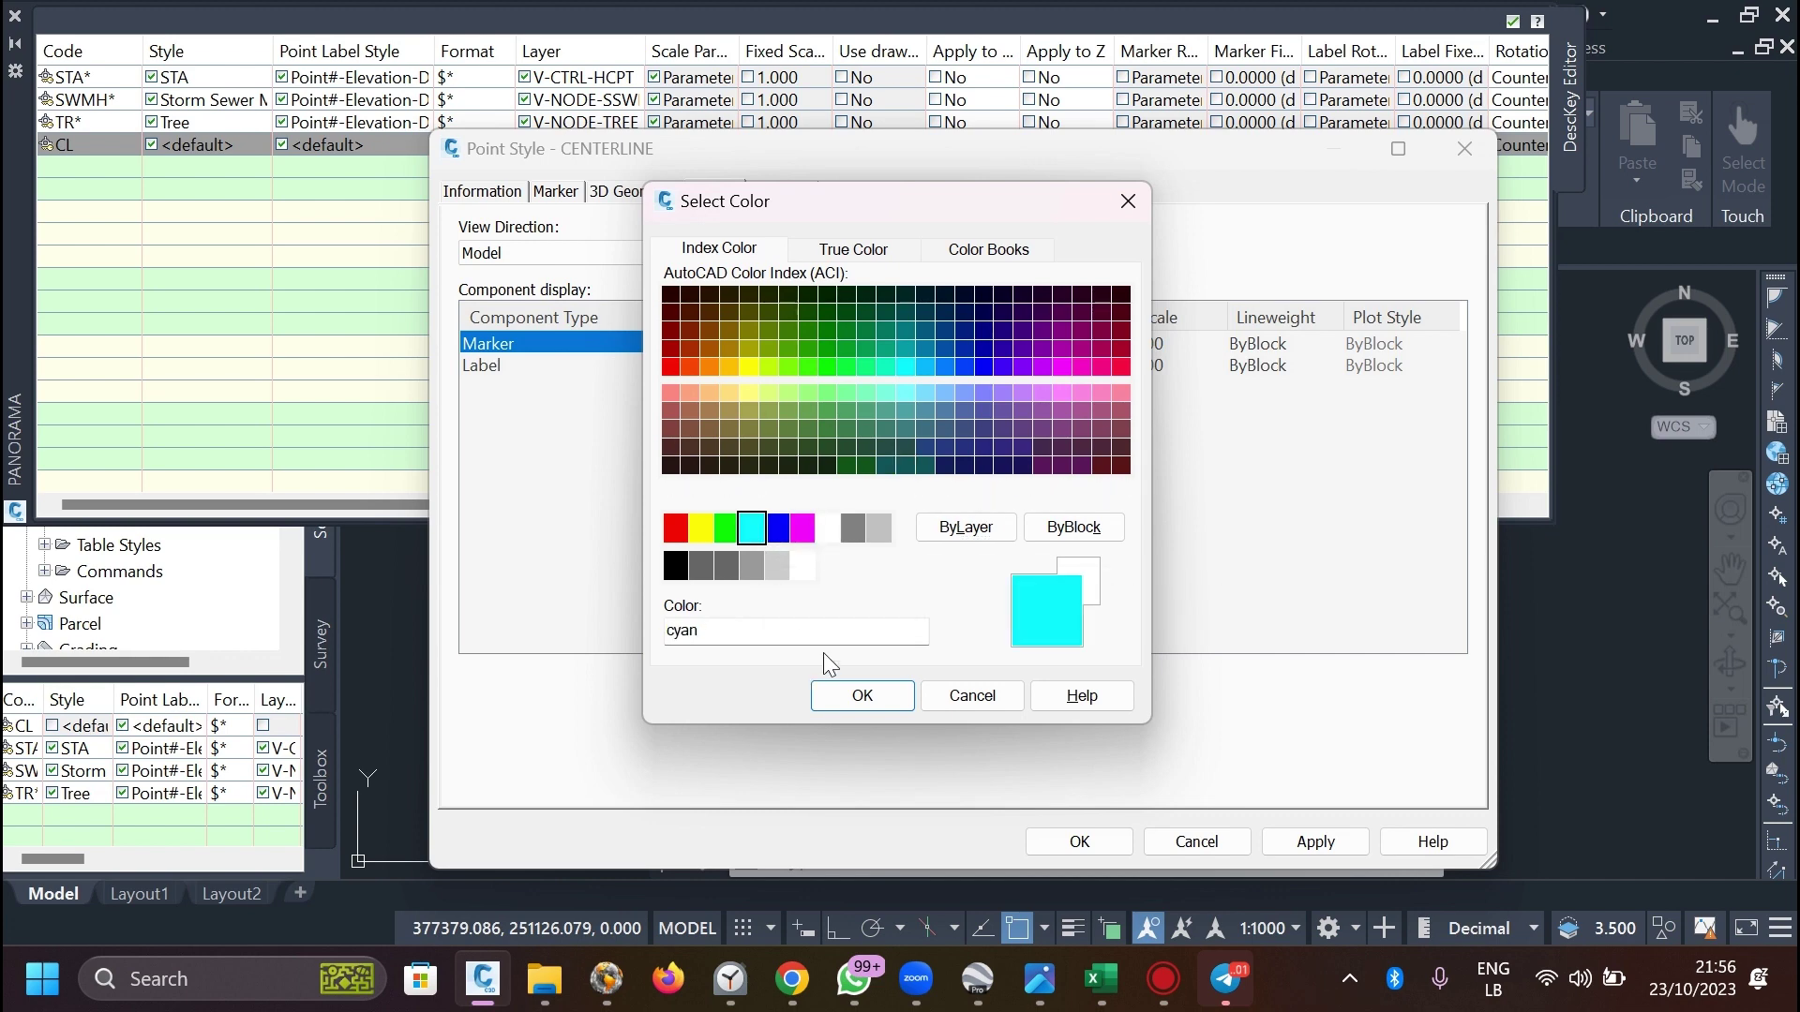
left_click(859, 694)
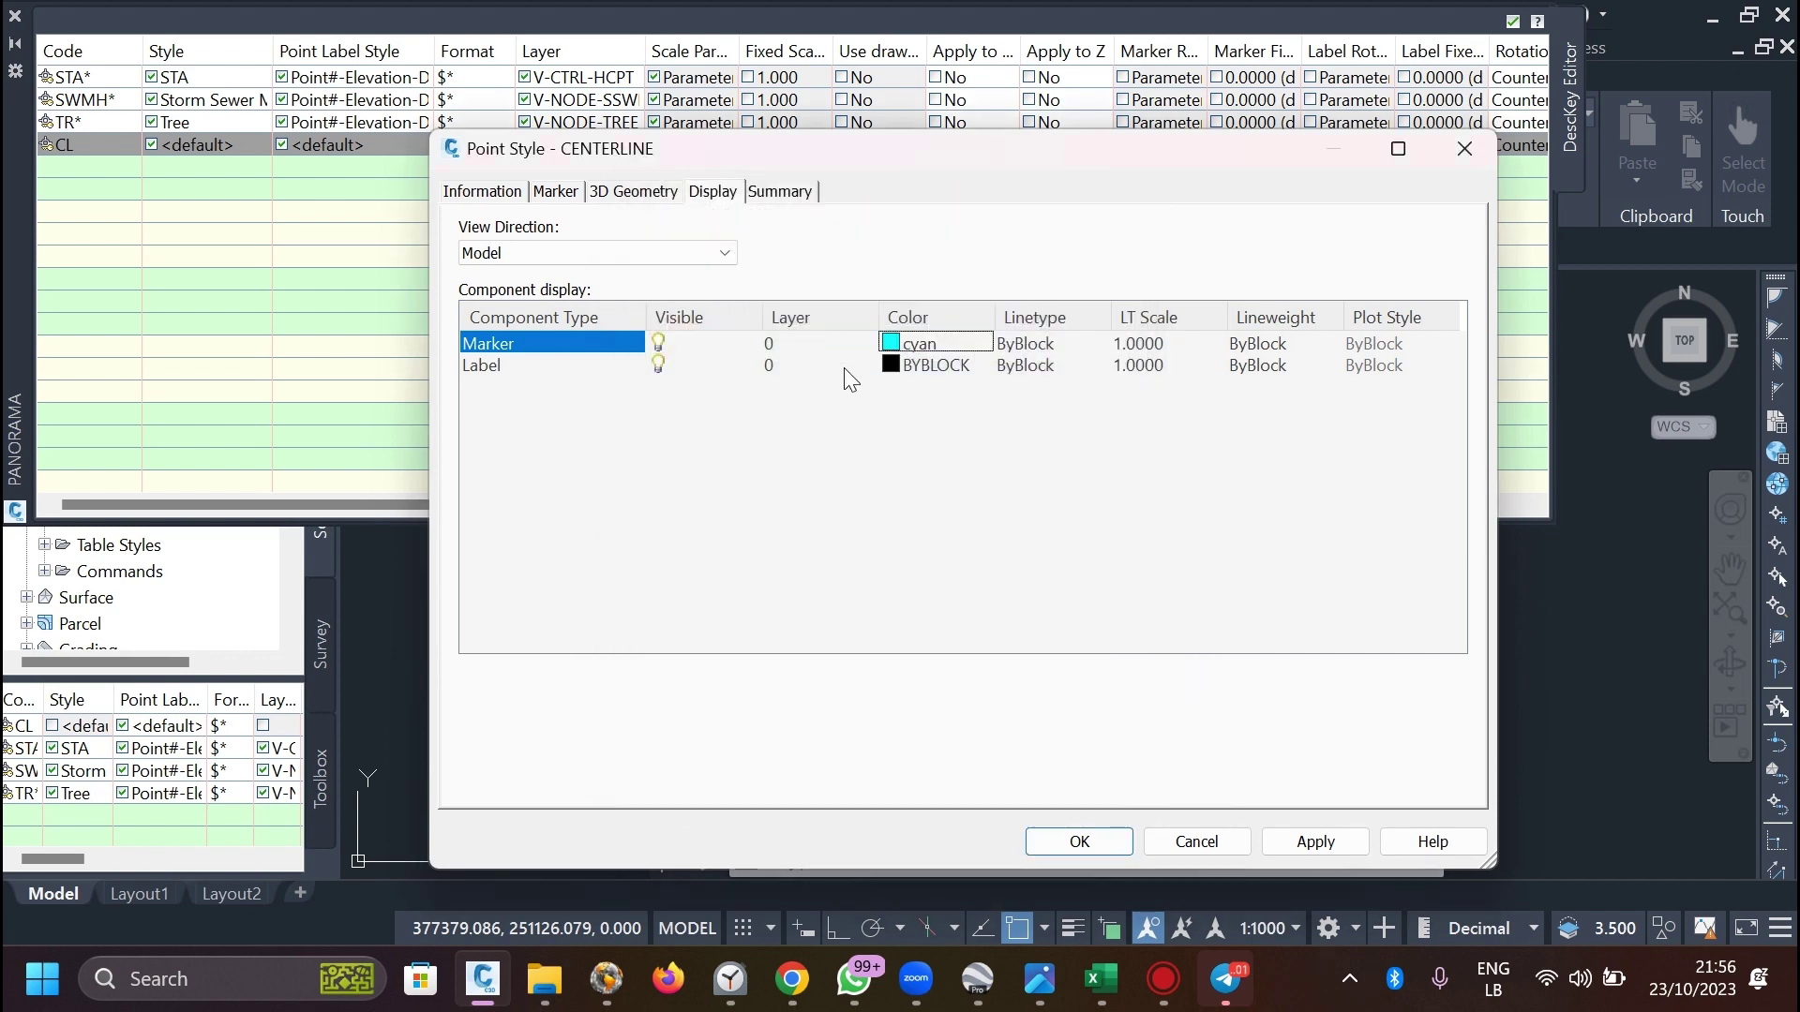
left_click(915, 367)
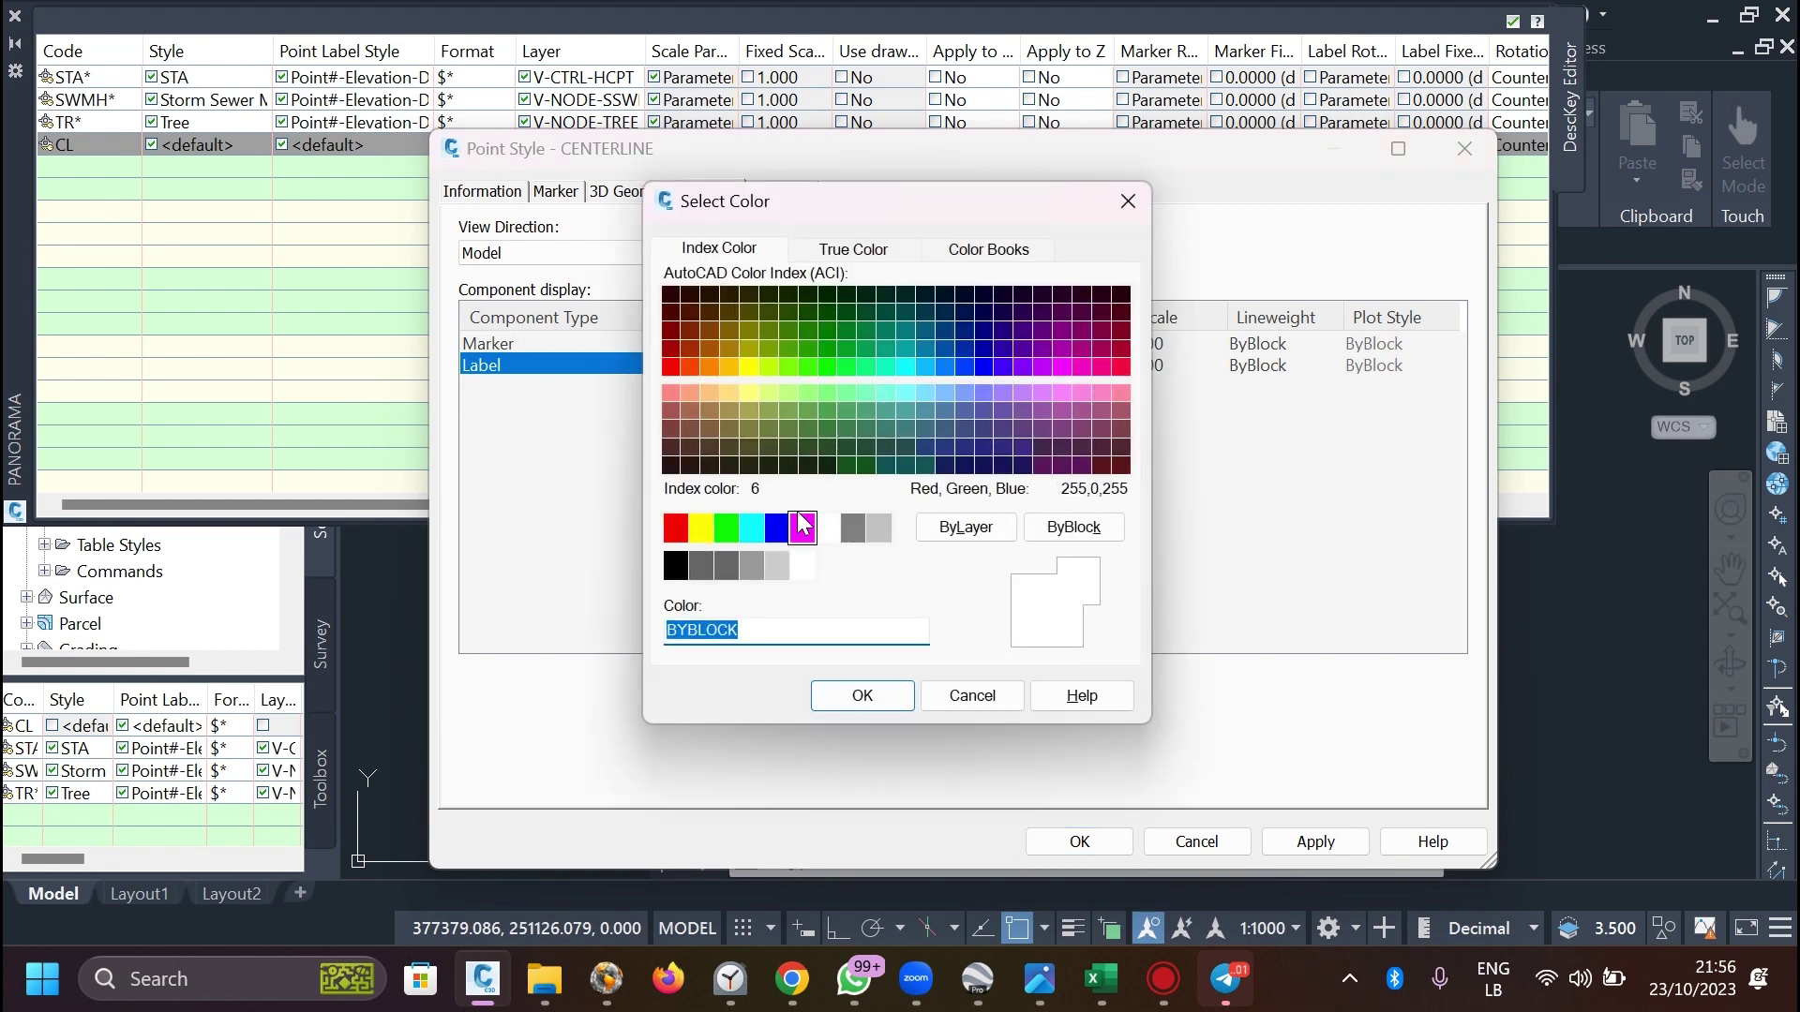
left_click(762, 531)
left_click(835, 698)
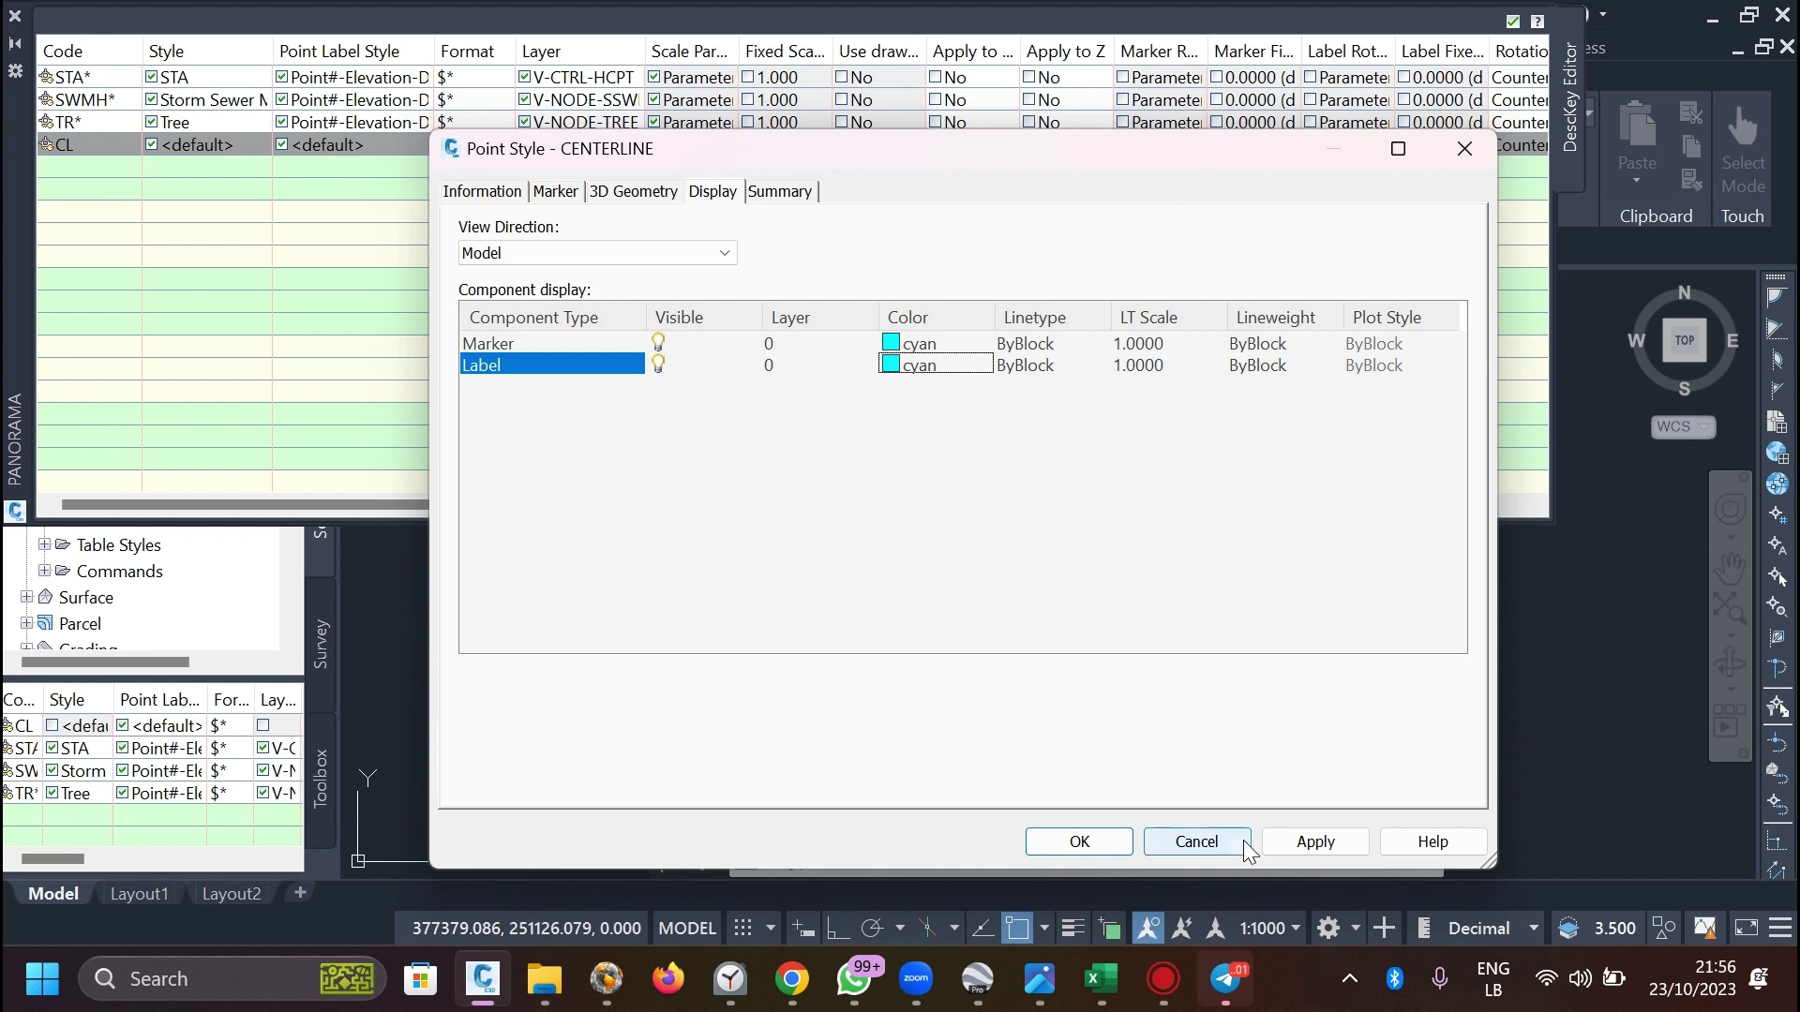
Save the CENTERLINE point style and assign it to the CL description key.
left_click(1341, 842)
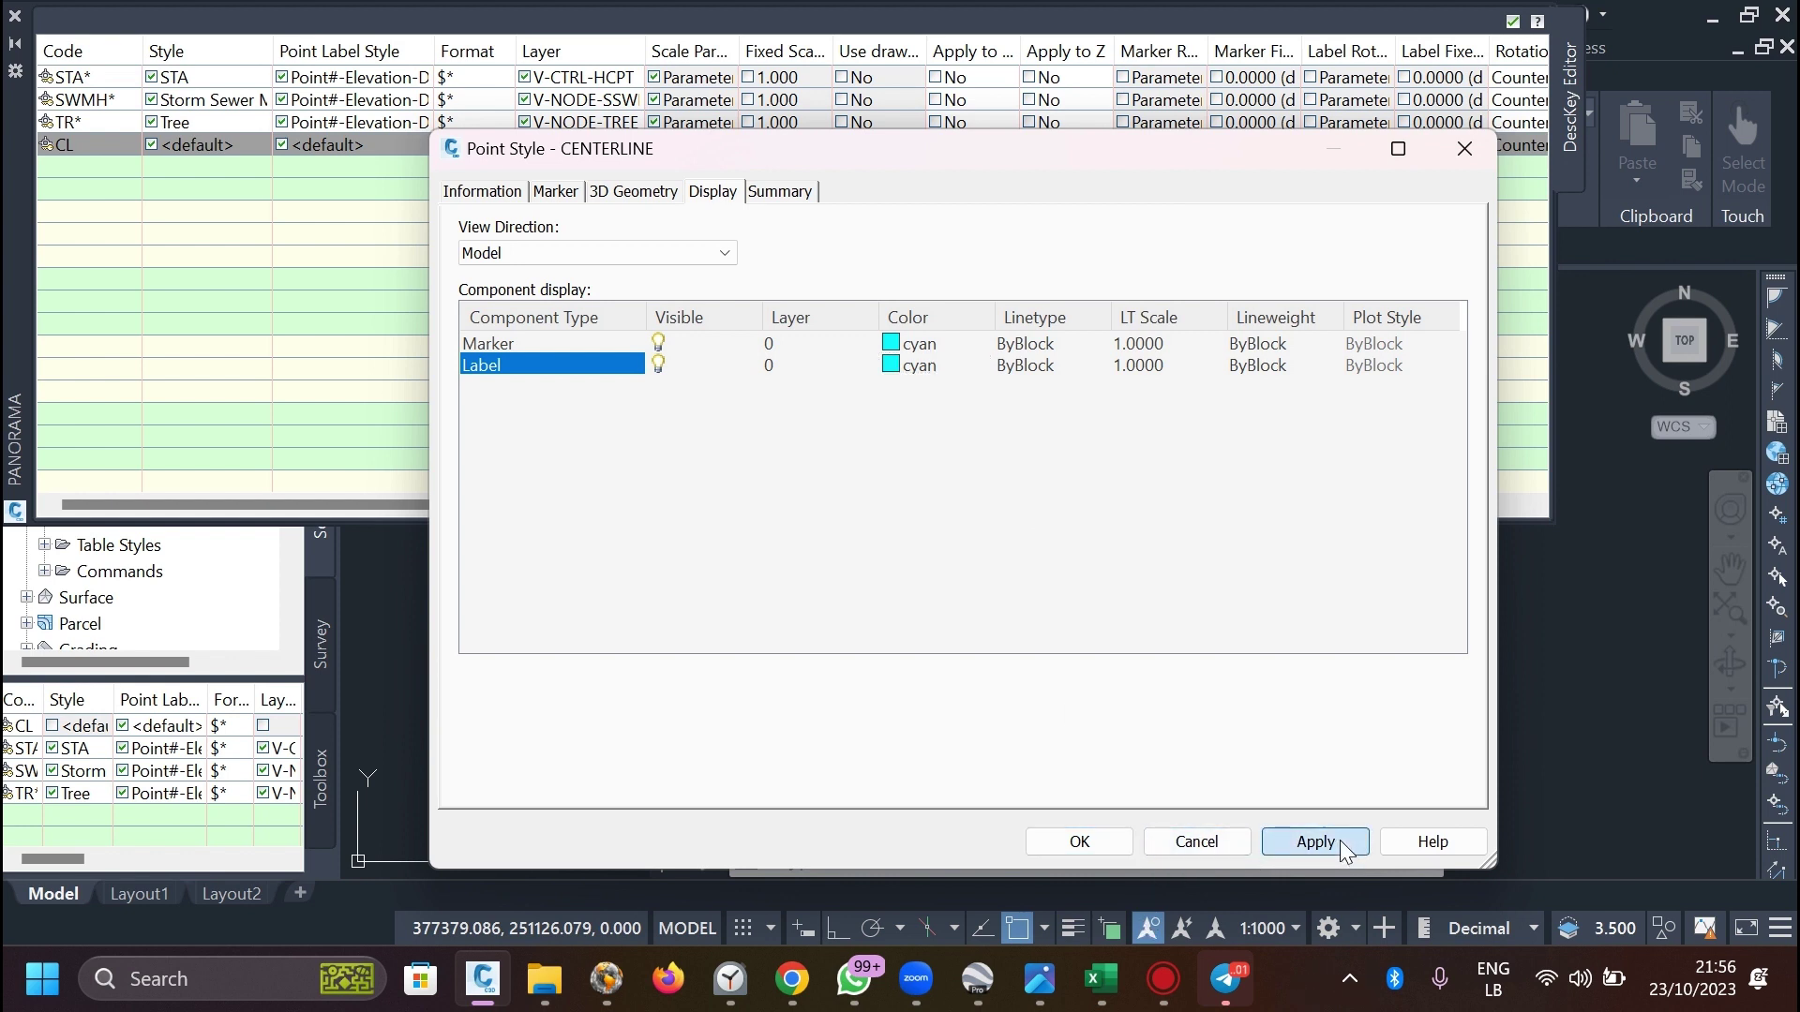
left_click(1075, 840)
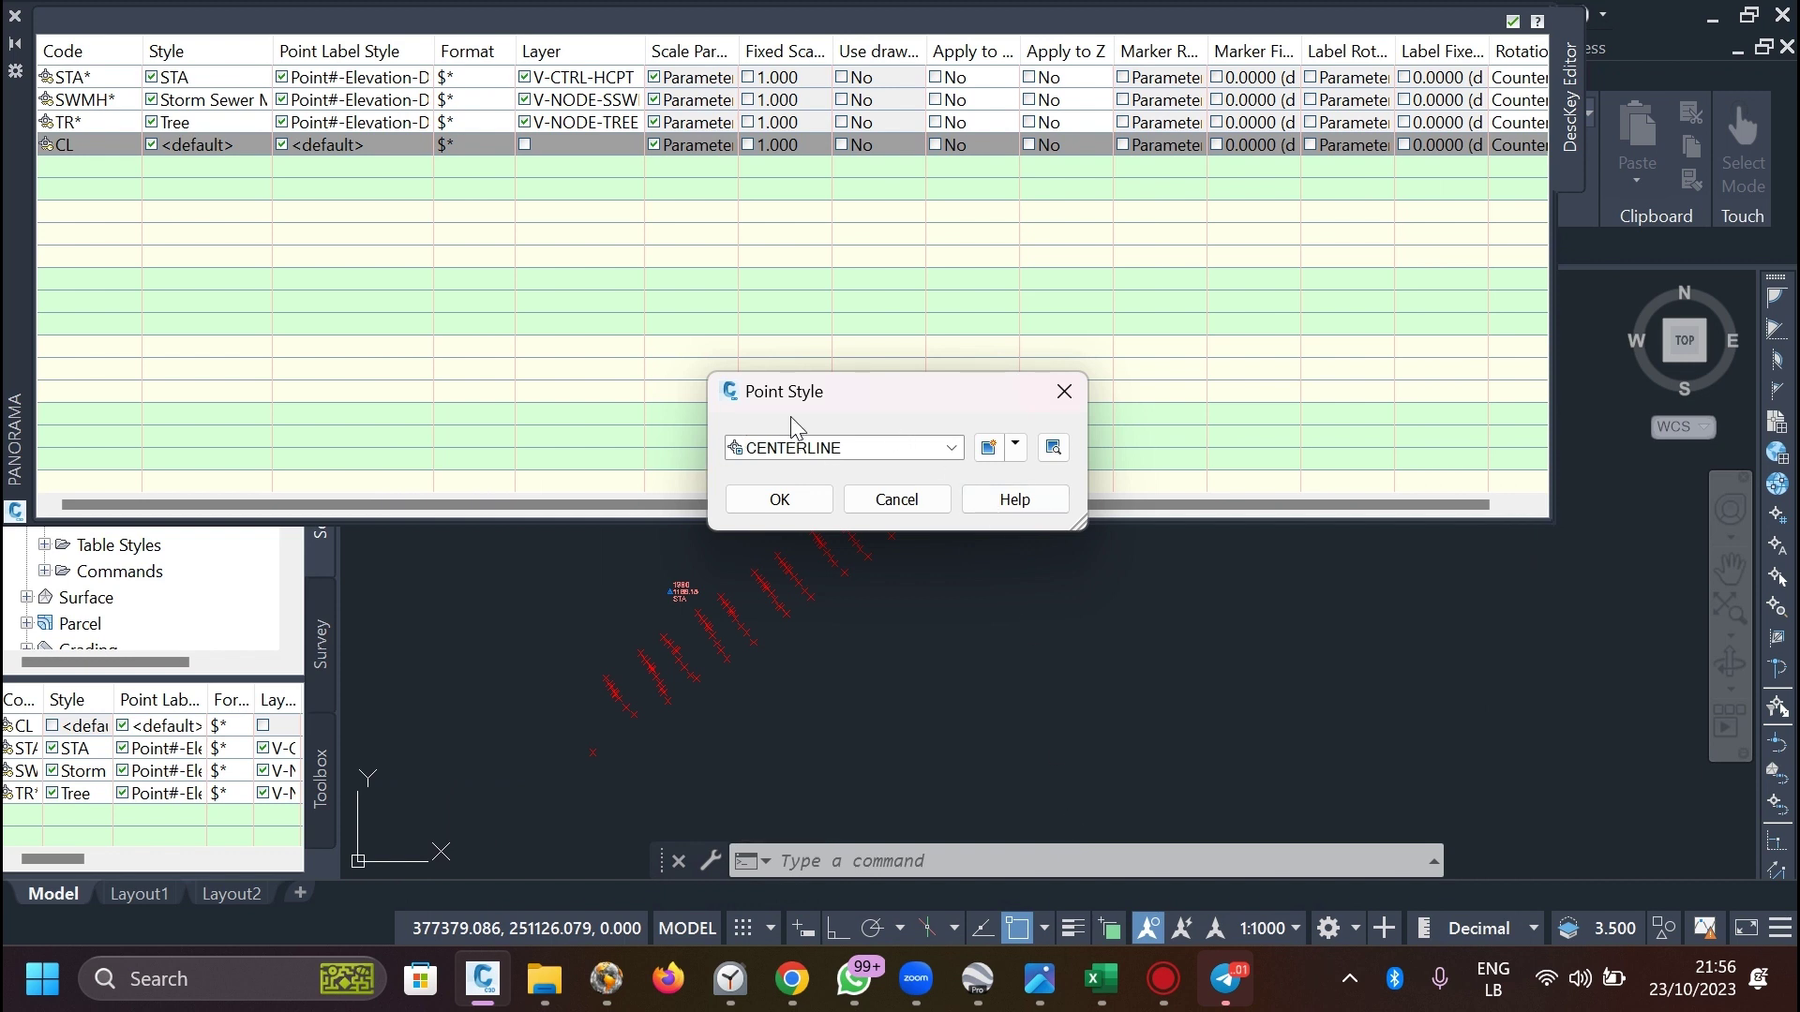
left_click(780, 499)
Assign the CENTERLINE layer to the CL description key.
left_click(440, 144)
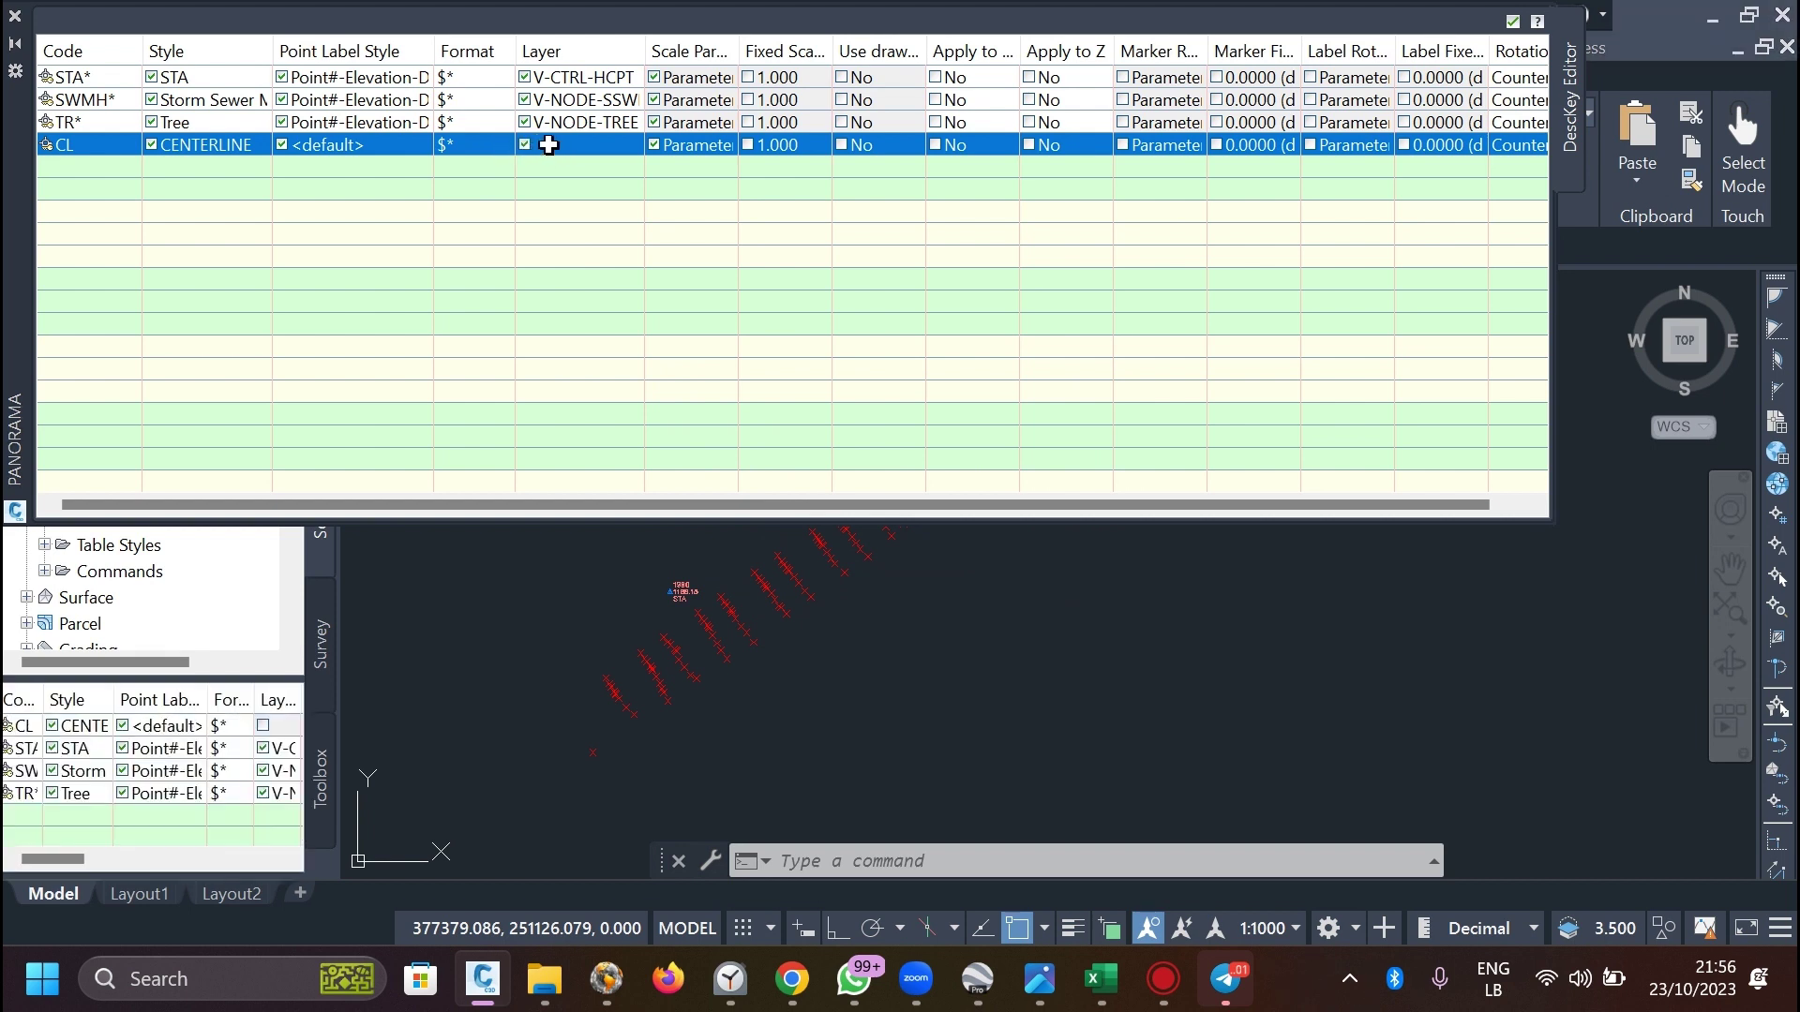
left_click(549, 145)
scroll(553, 466, "down", 10)
scroll(553, 466, "down", 9)
scroll(542, 399, "up", 4)
scroll(542, 398, "up", 5)
scroll(542, 403, "down", 15)
scroll(542, 403, "down", 20)
scroll(544, 483, "down", 10)
scroll(544, 483, "up", 6)
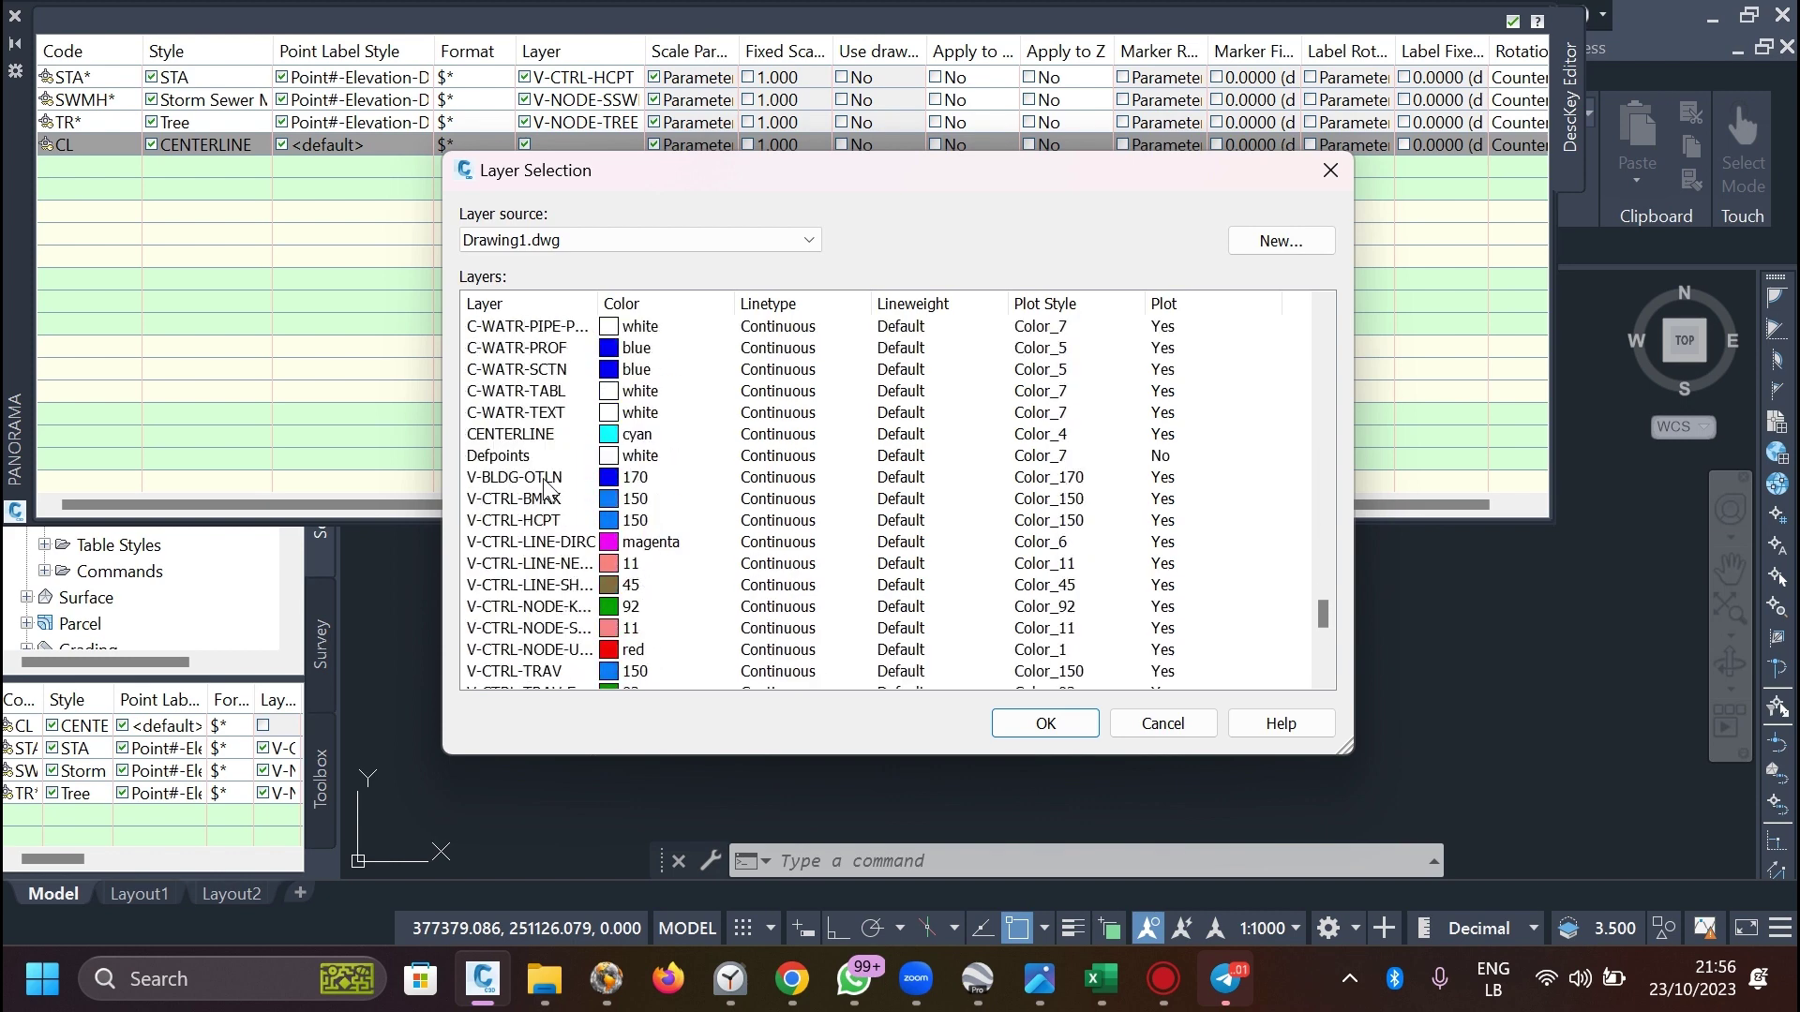
scroll(546, 484, "up", 2)
left_click(546, 522)
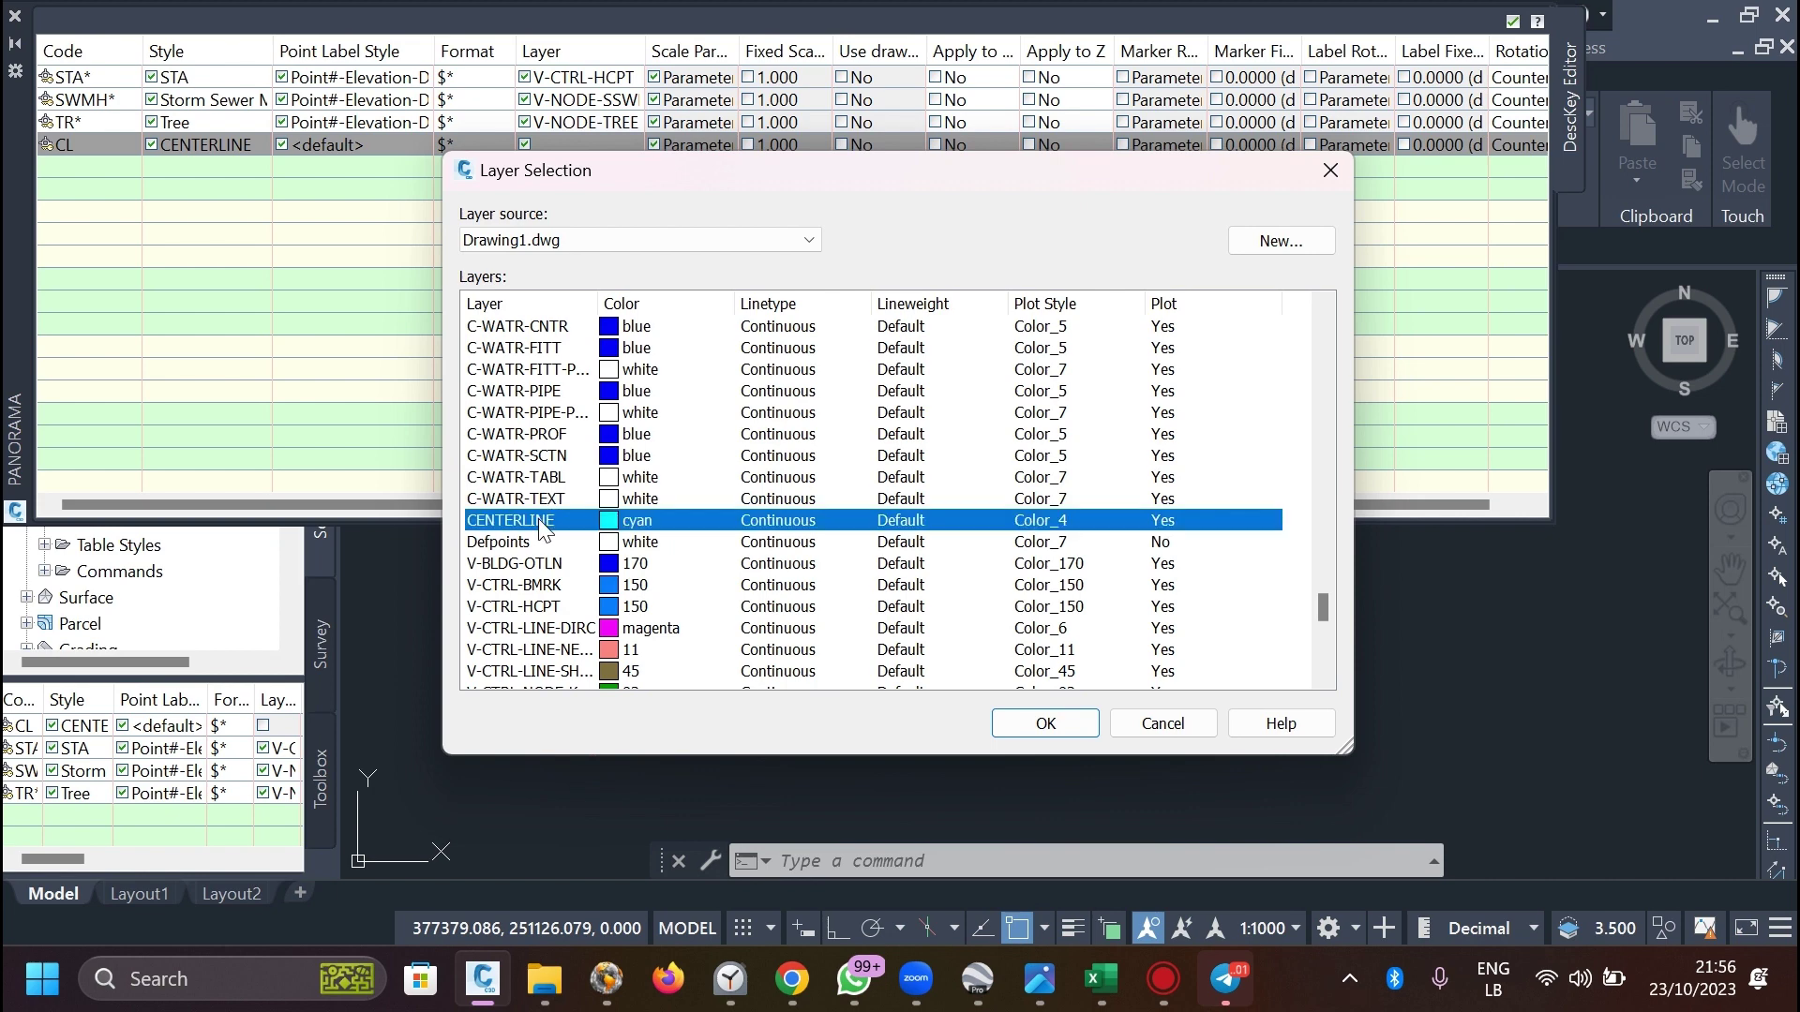
left_click(1046, 724)
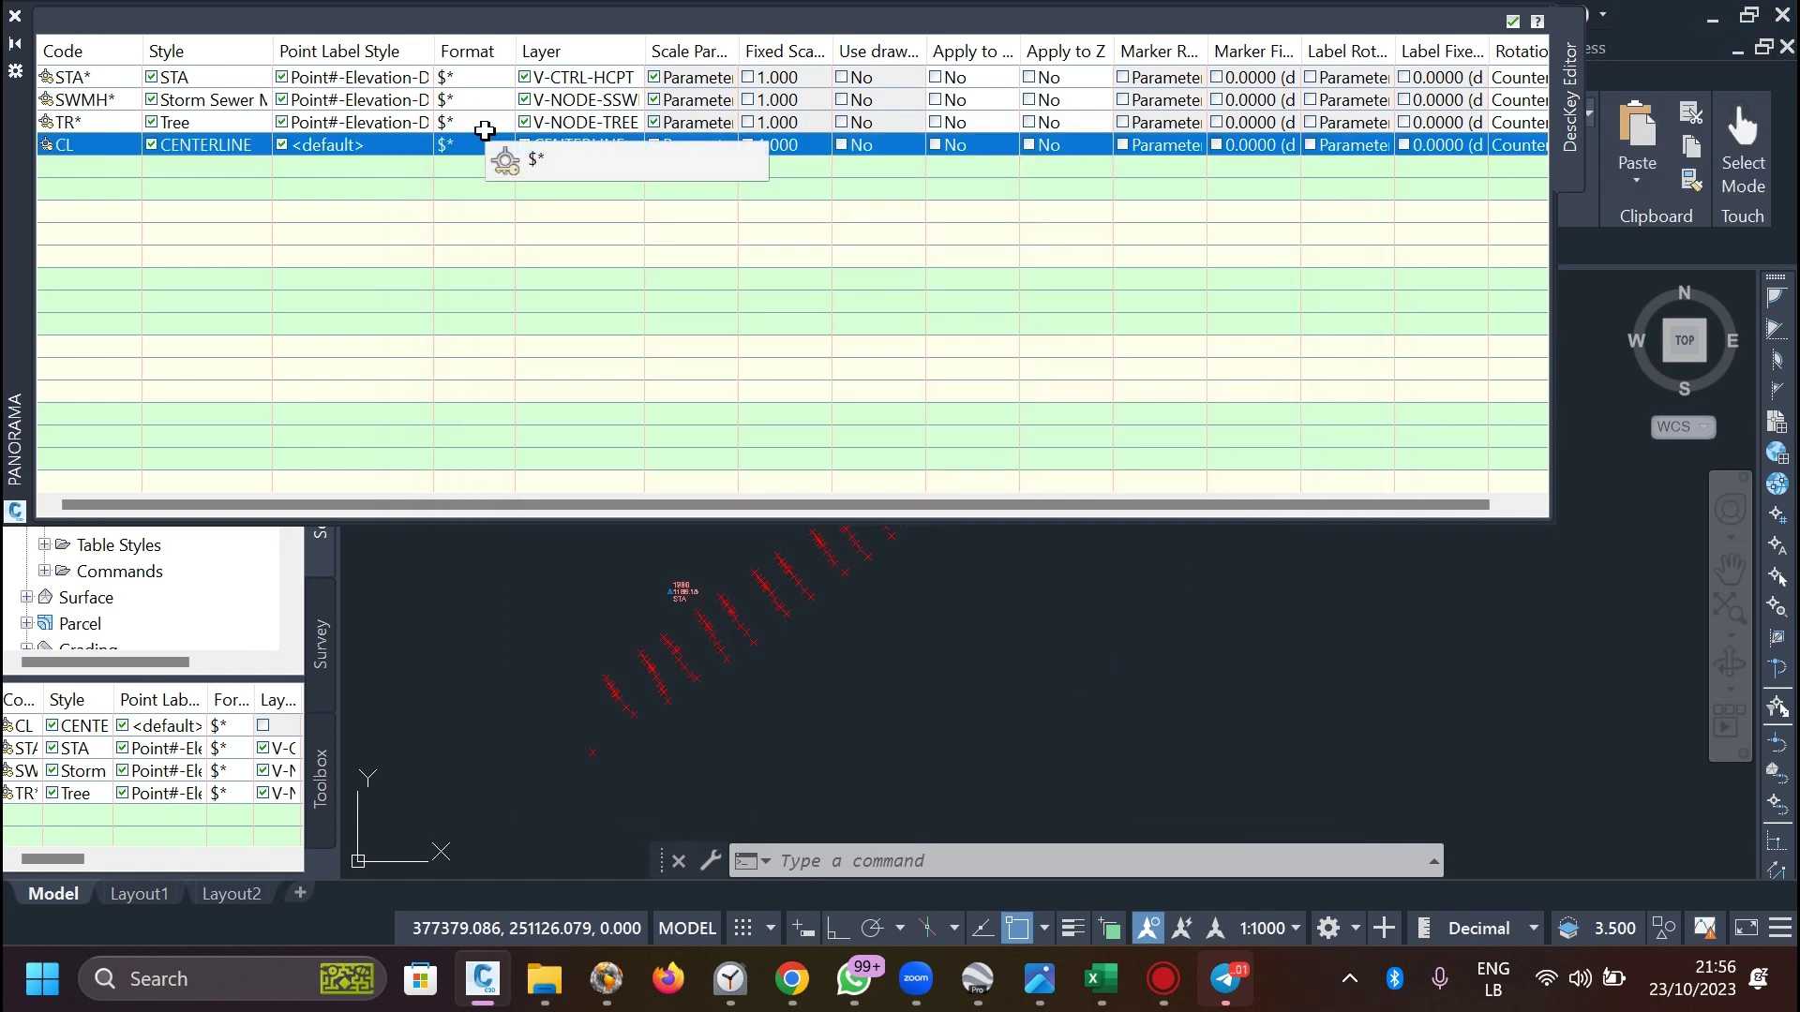
Set the CL key's point label style to Description Only.
left_click(349, 142)
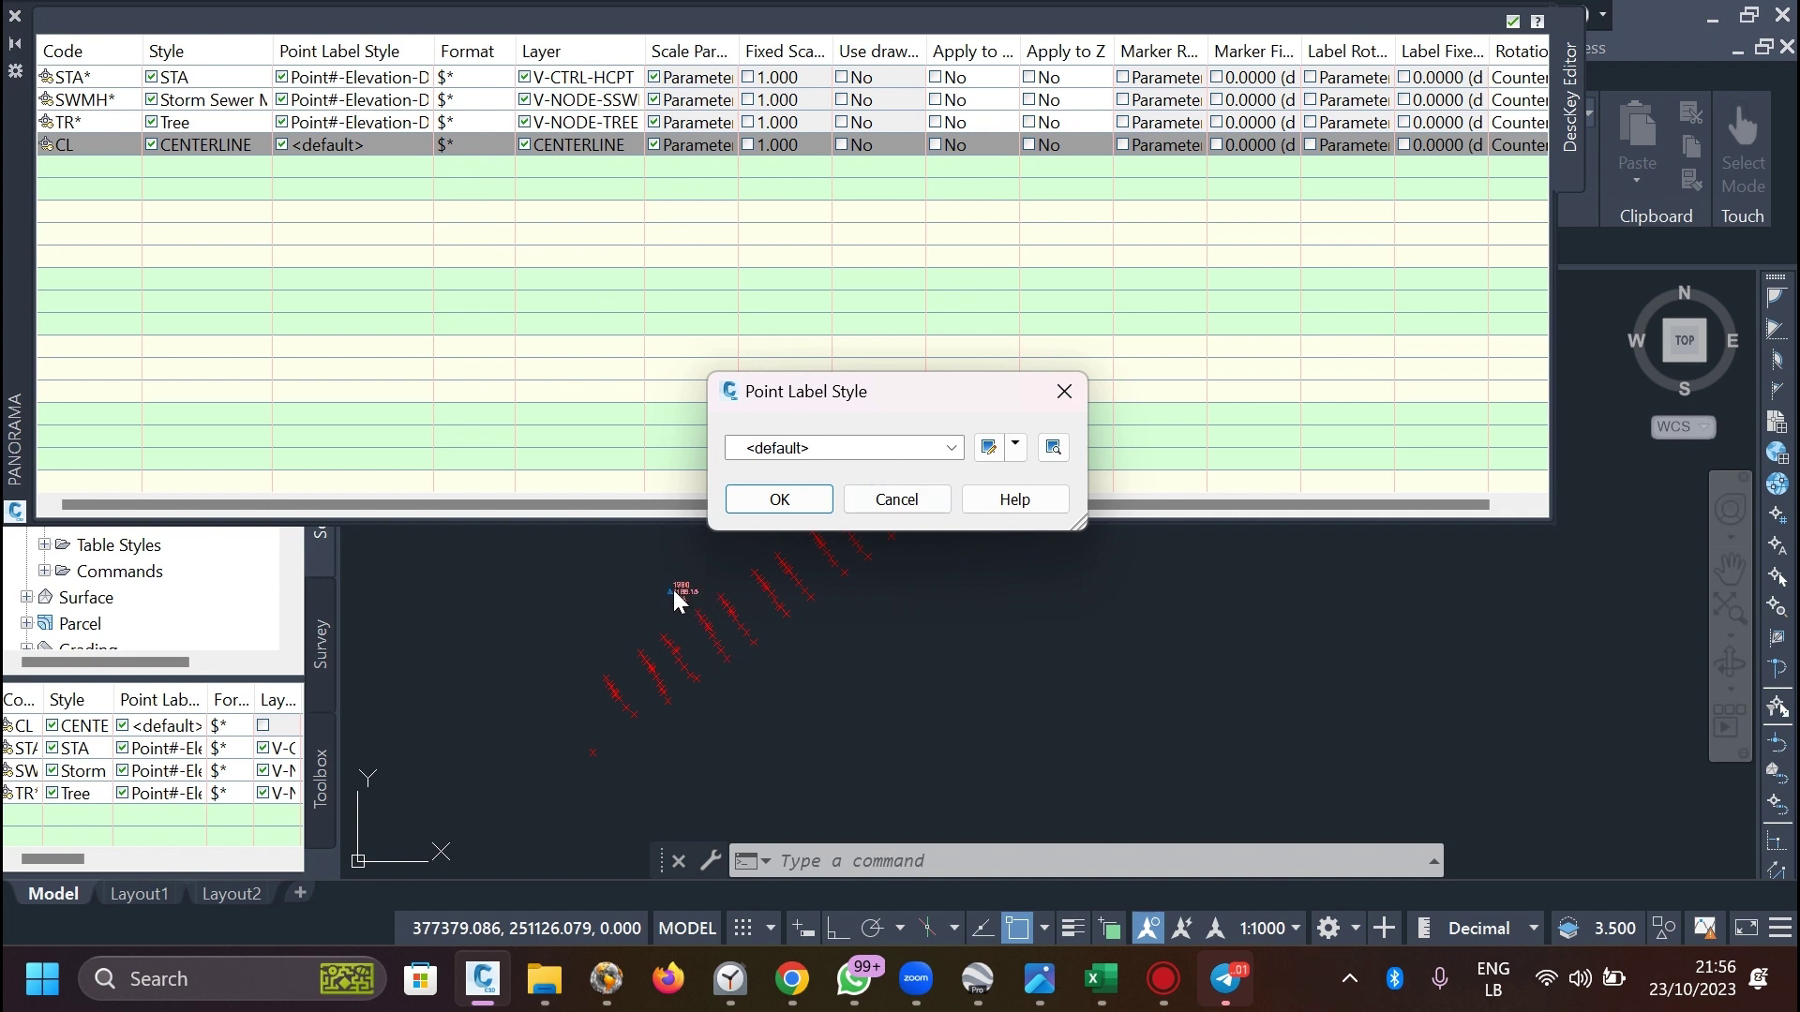
left_click(844, 448)
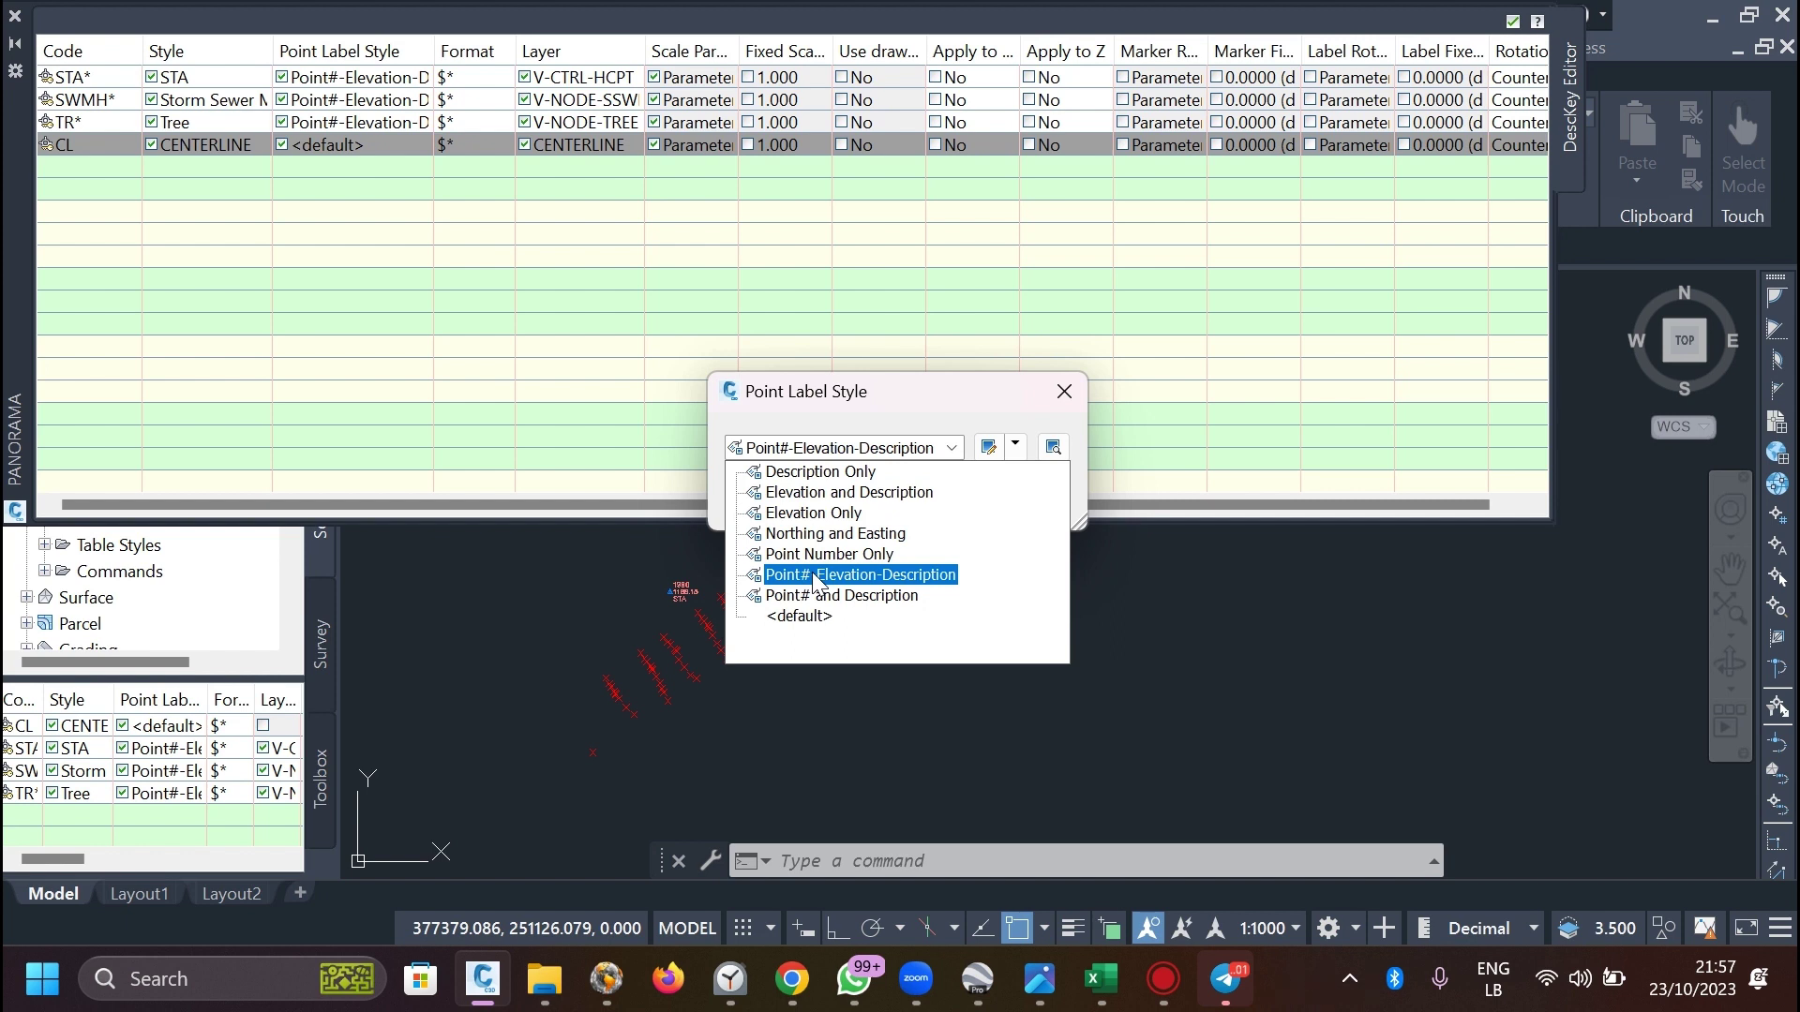
left_click(825, 472)
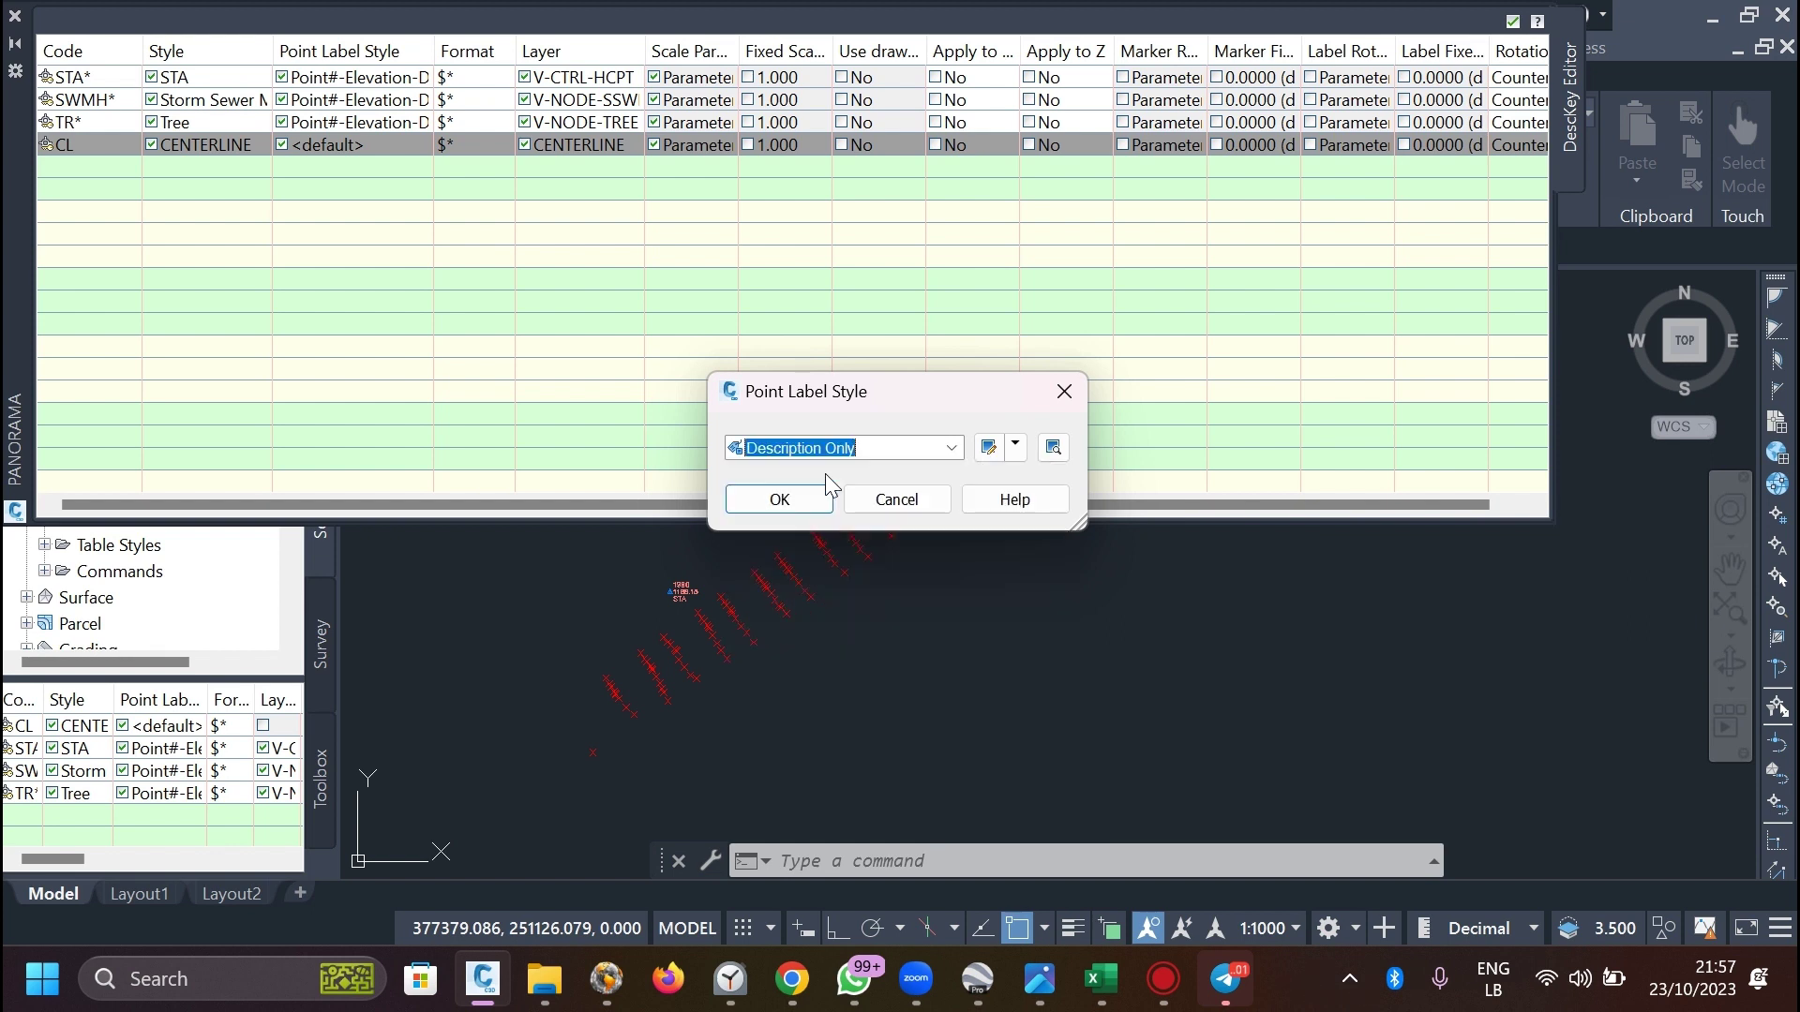
left_click(785, 506)
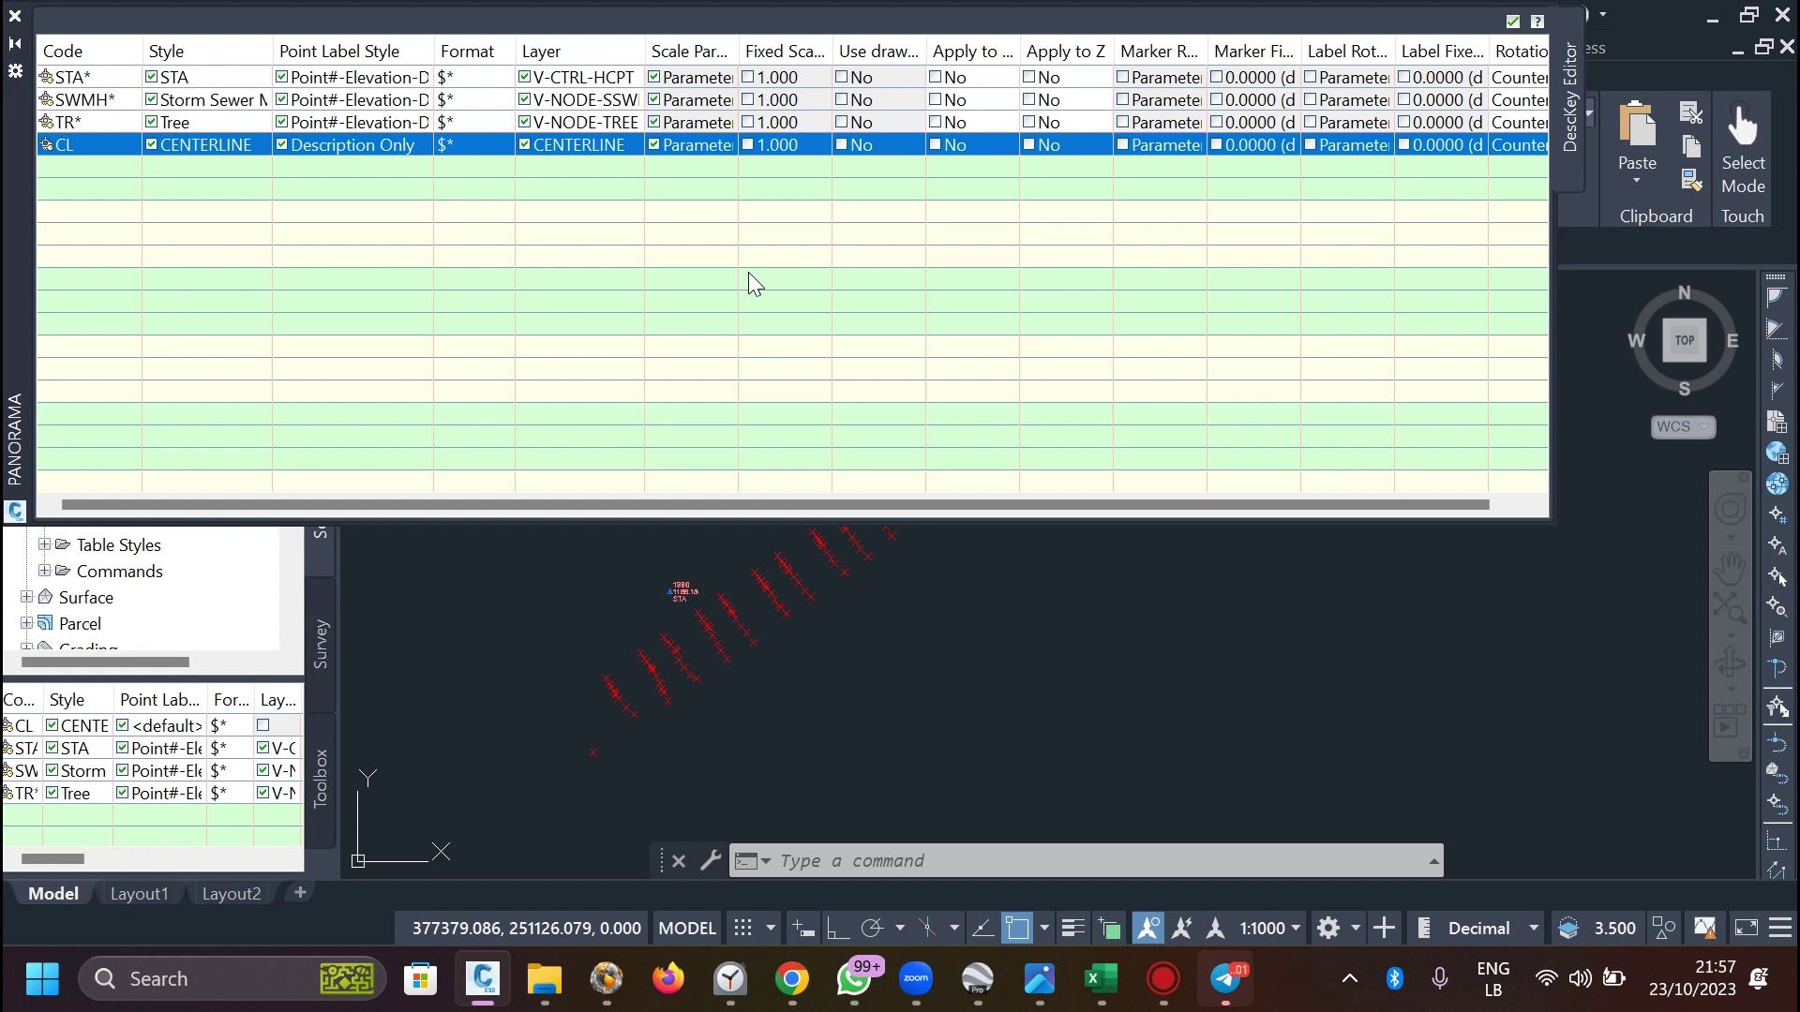
Make two copies of the CL description key.
right_click(337, 153)
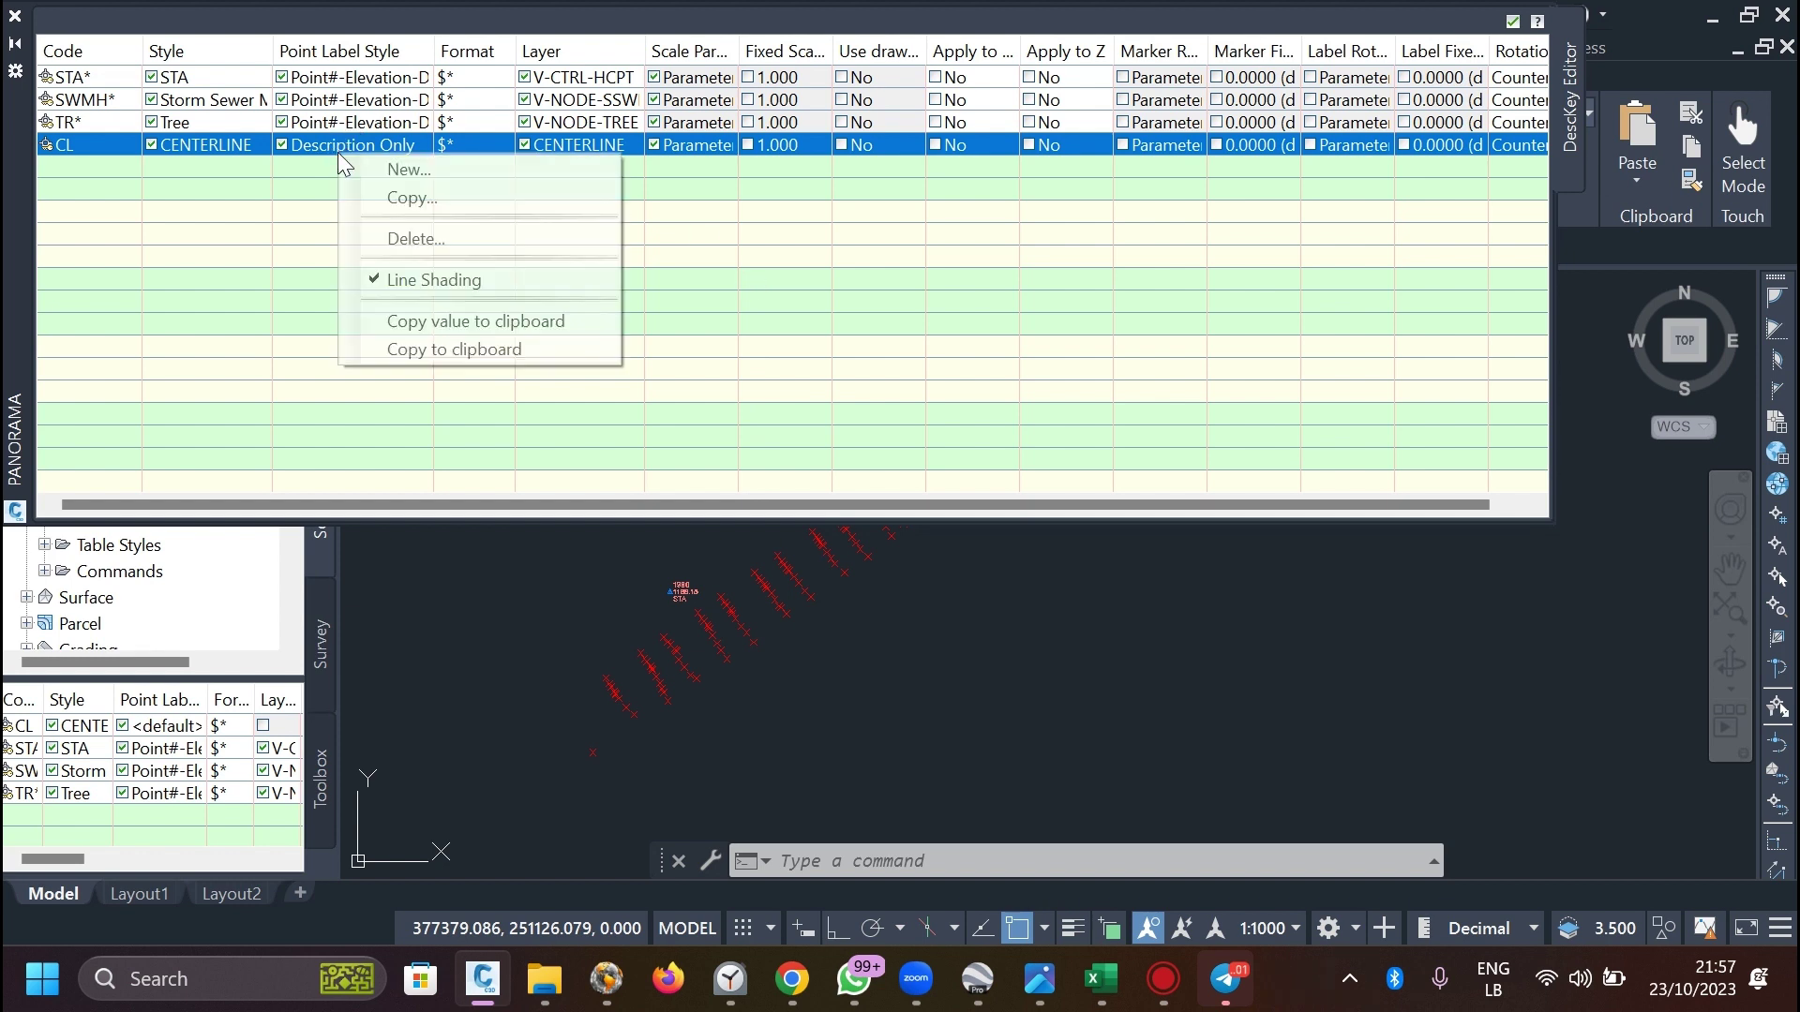
left_click(405, 199)
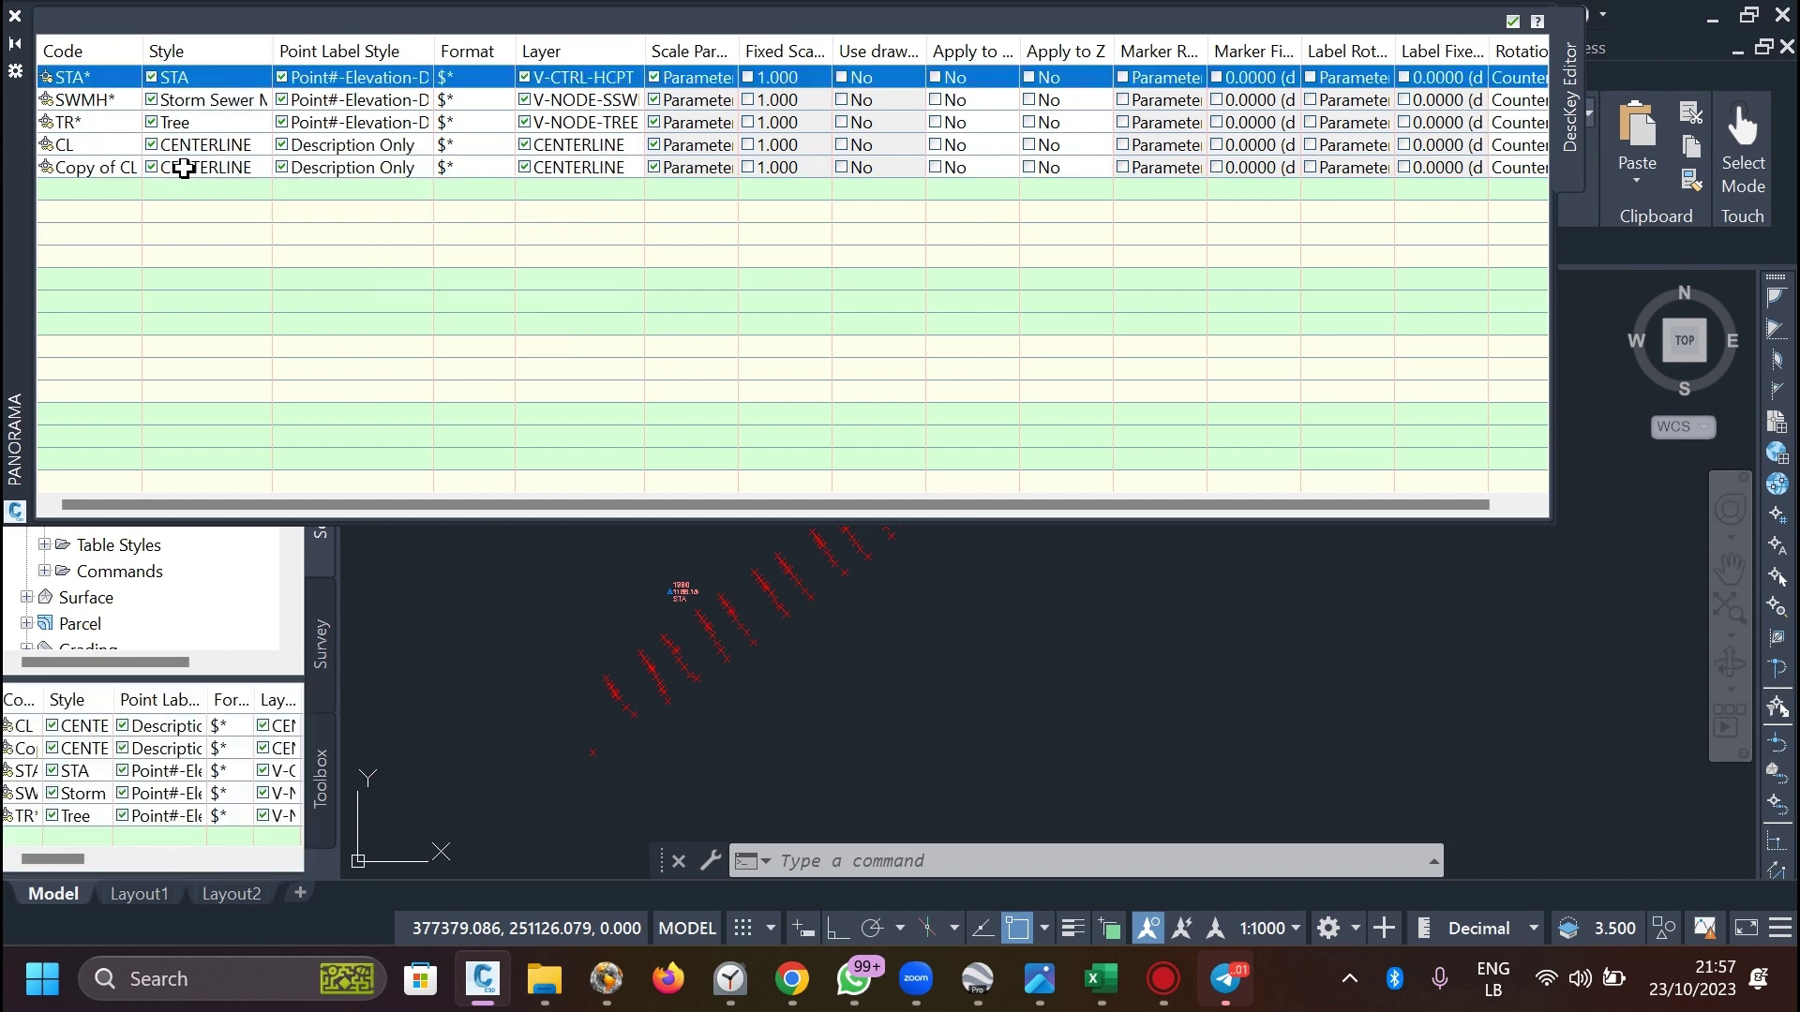
left_click(105, 145)
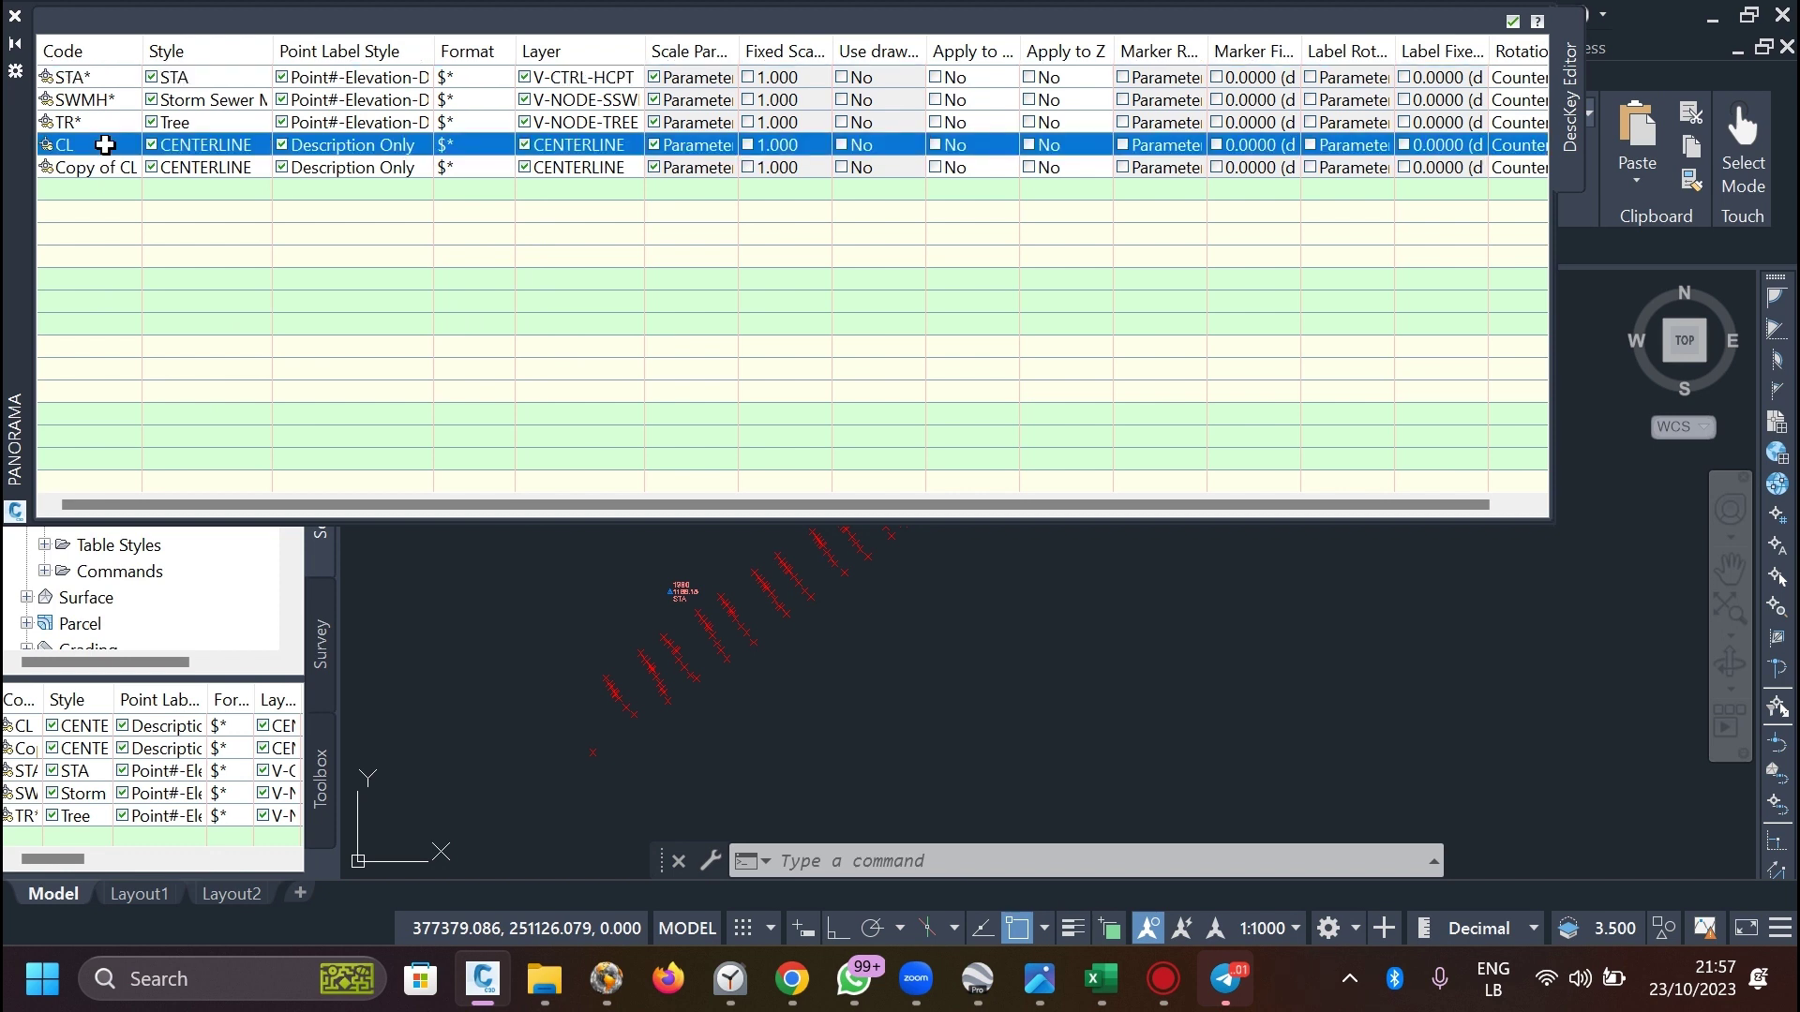
right_click(105, 145)
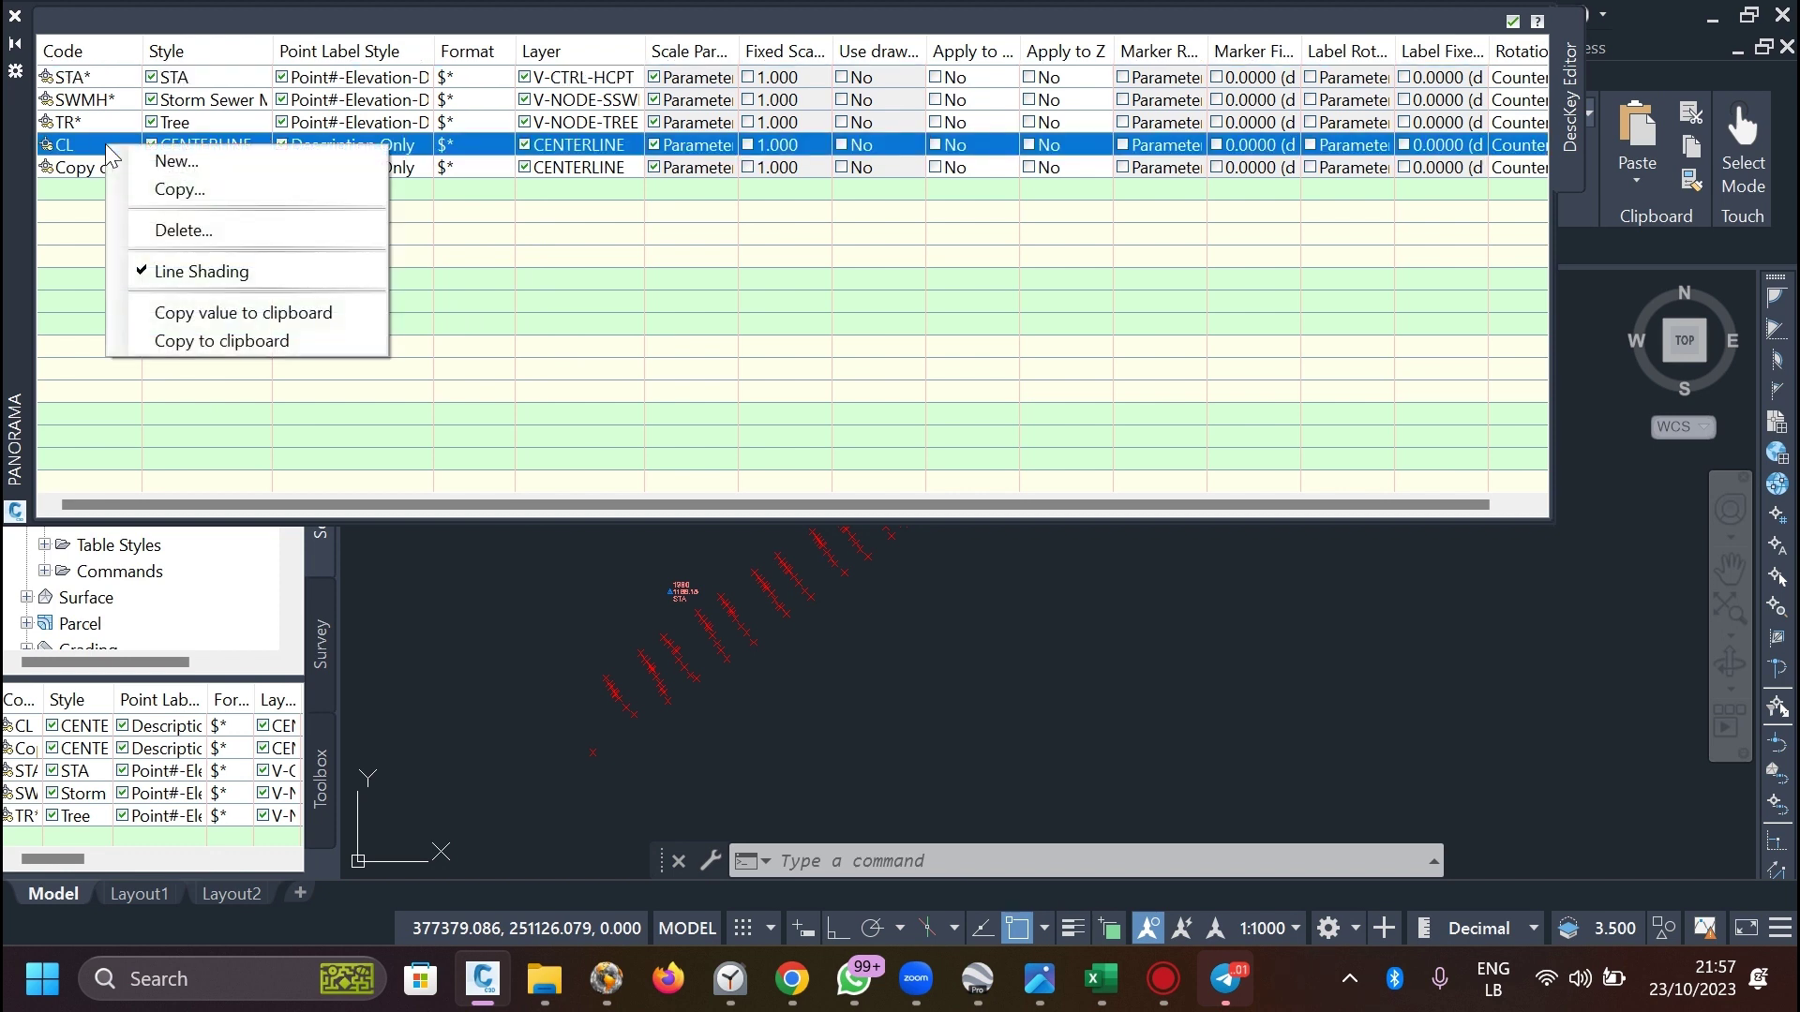
left_click(136, 187)
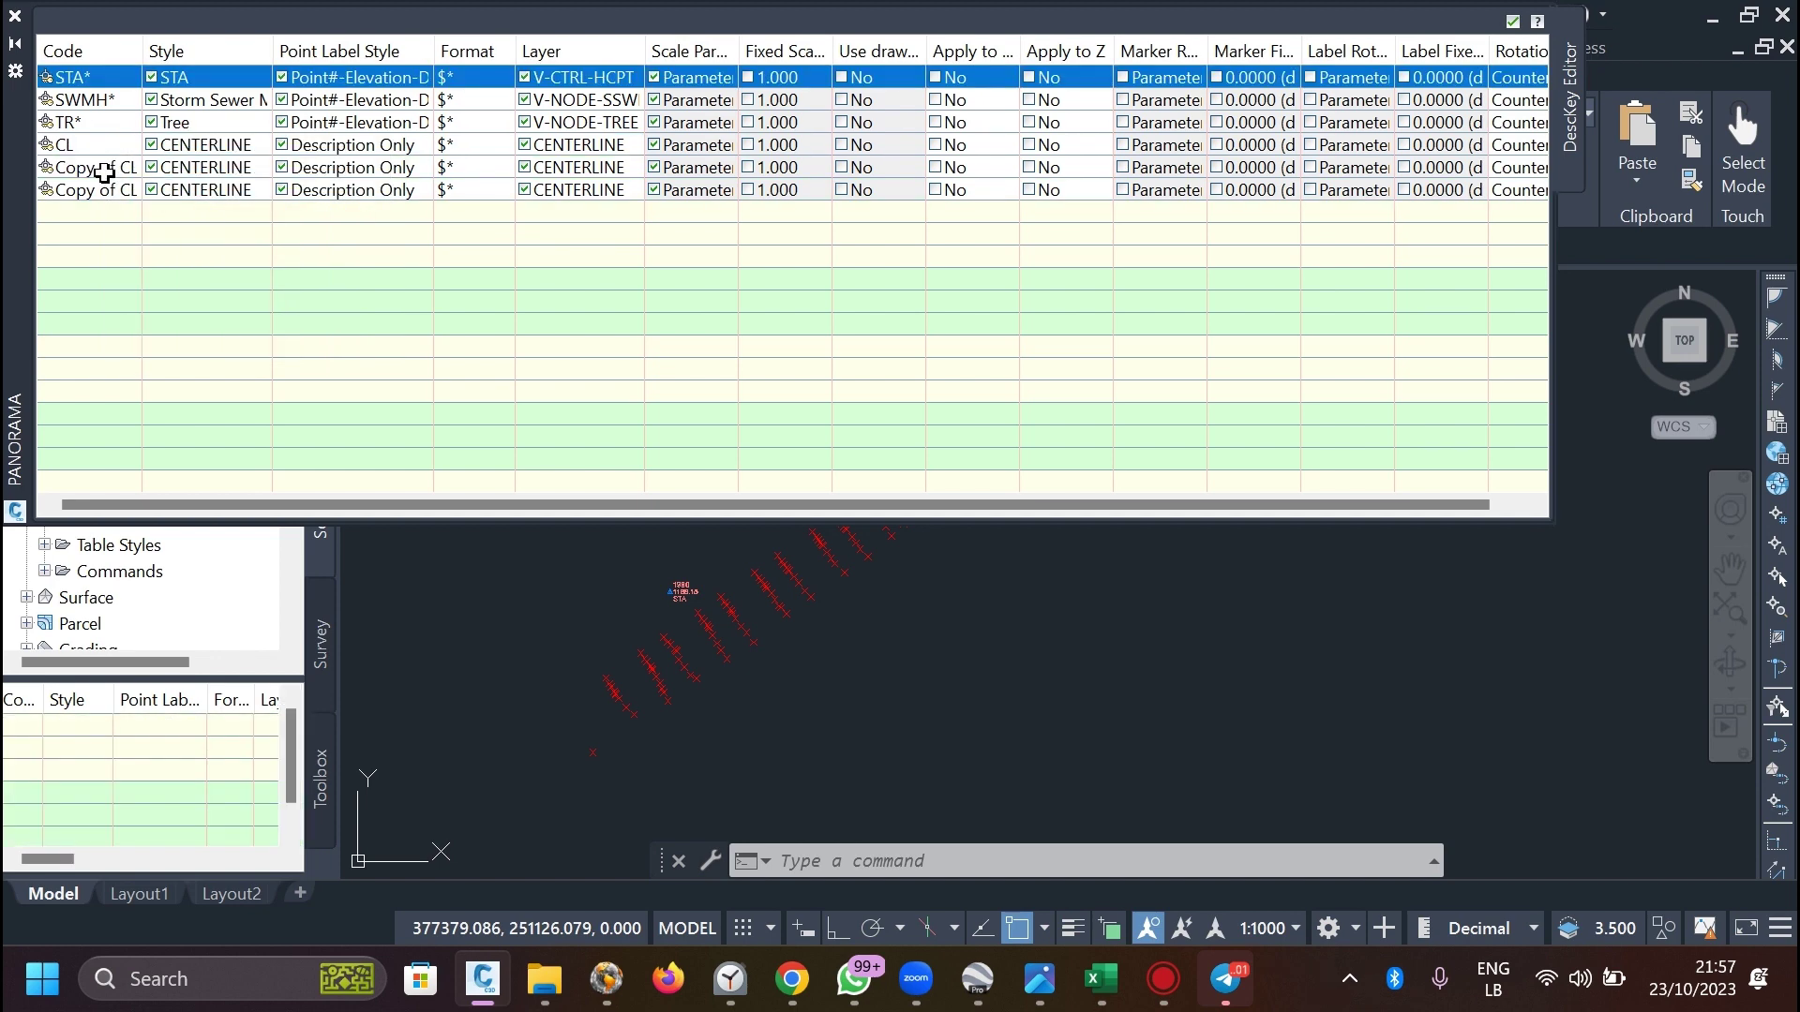
Change the code of the first copied CL key to RE.
left_click(111, 171)
left_click(109, 170)
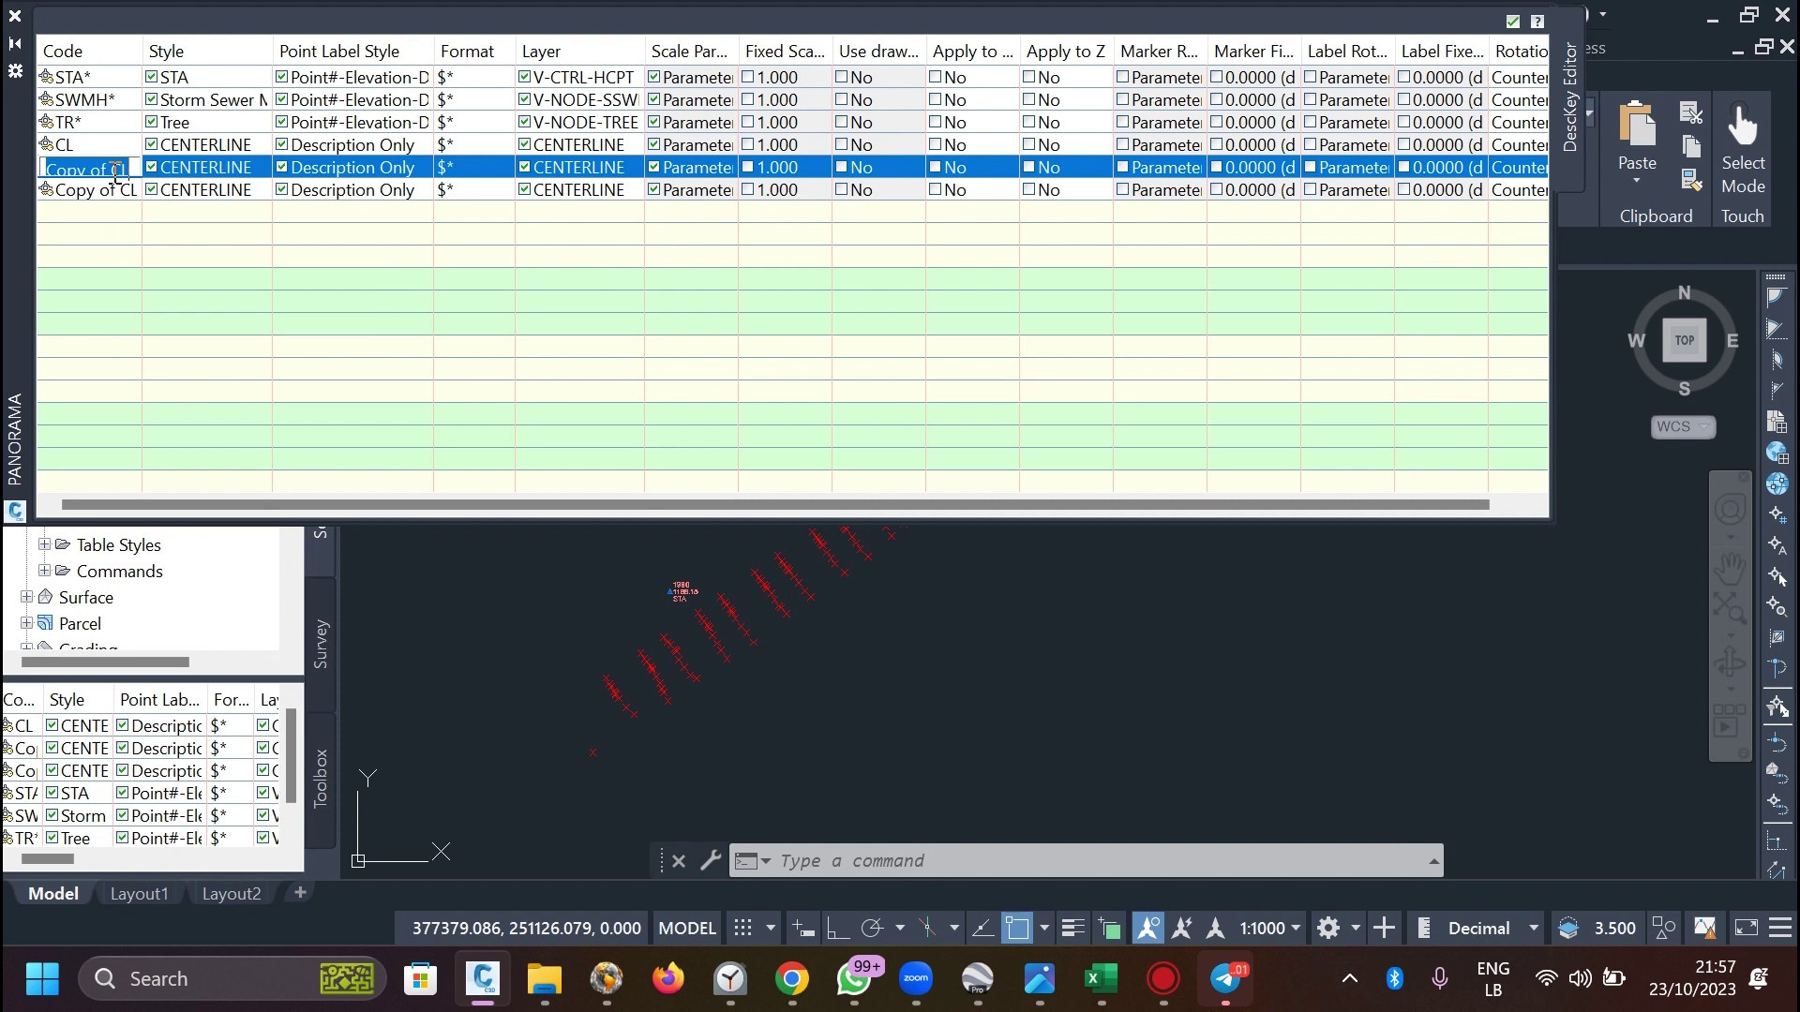
type("RF")
Set the RE key's point style to Standard.
left_click(243, 167)
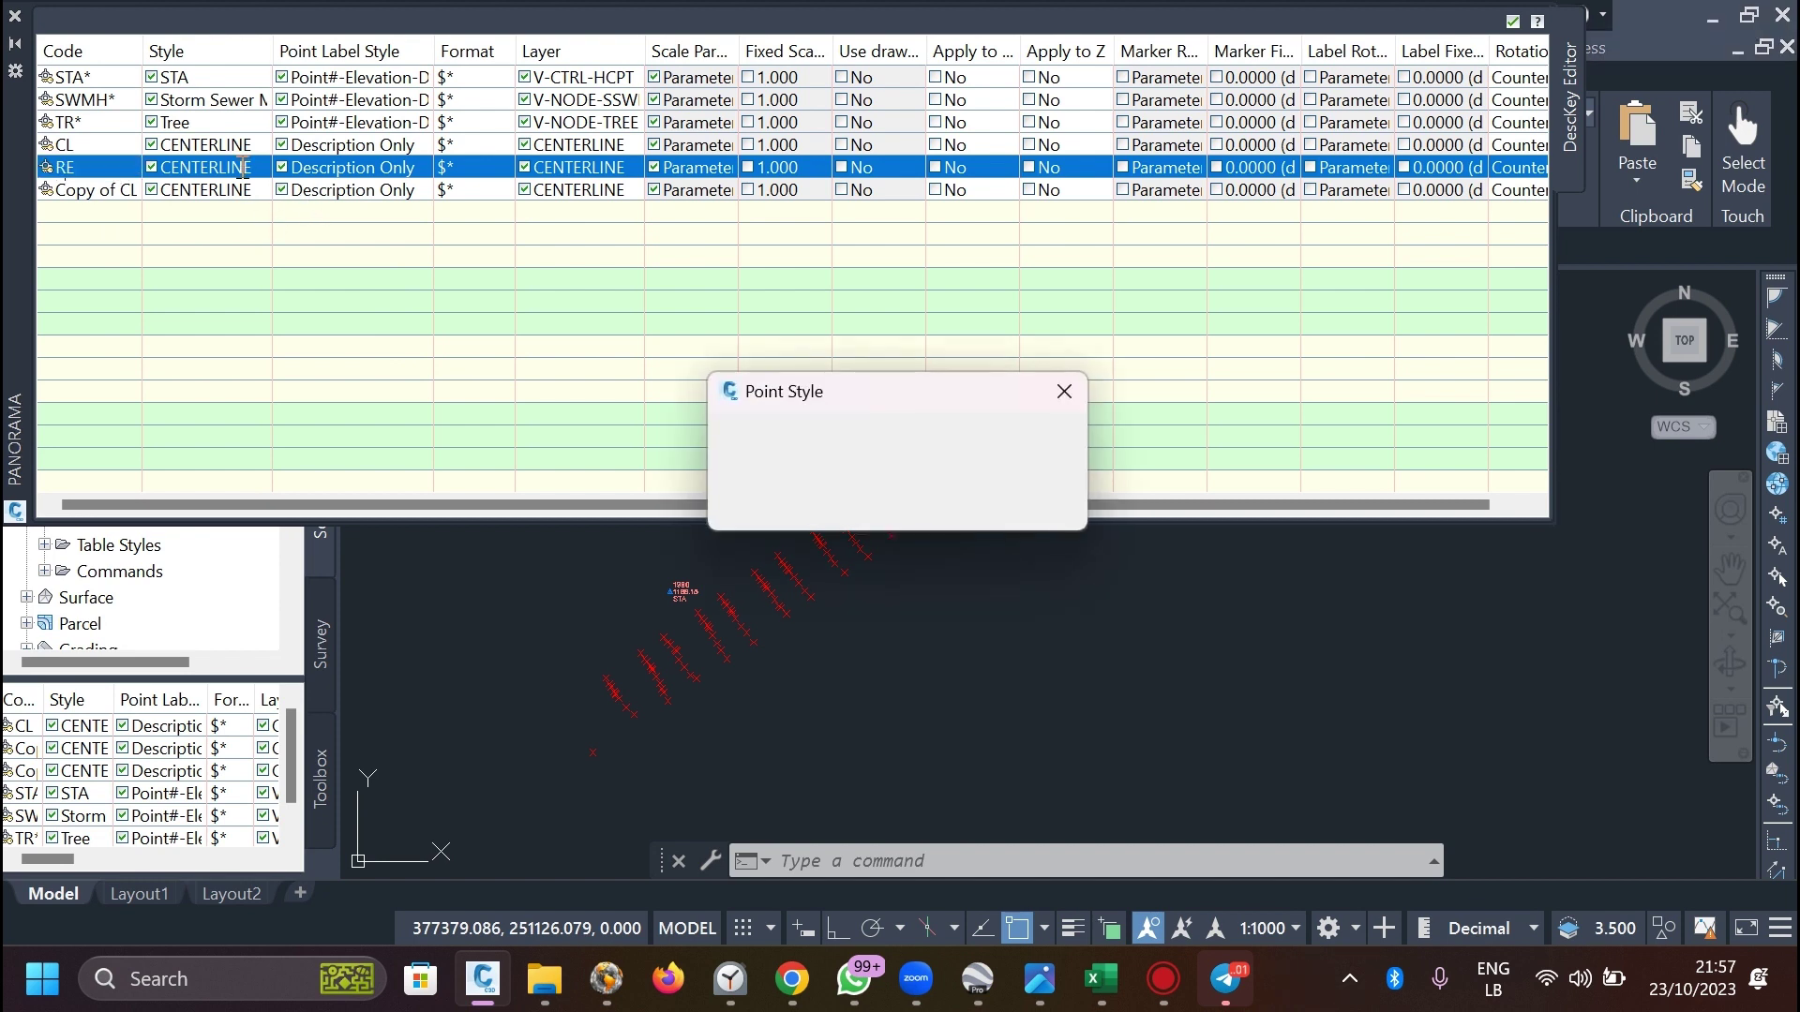
left_click(950, 449)
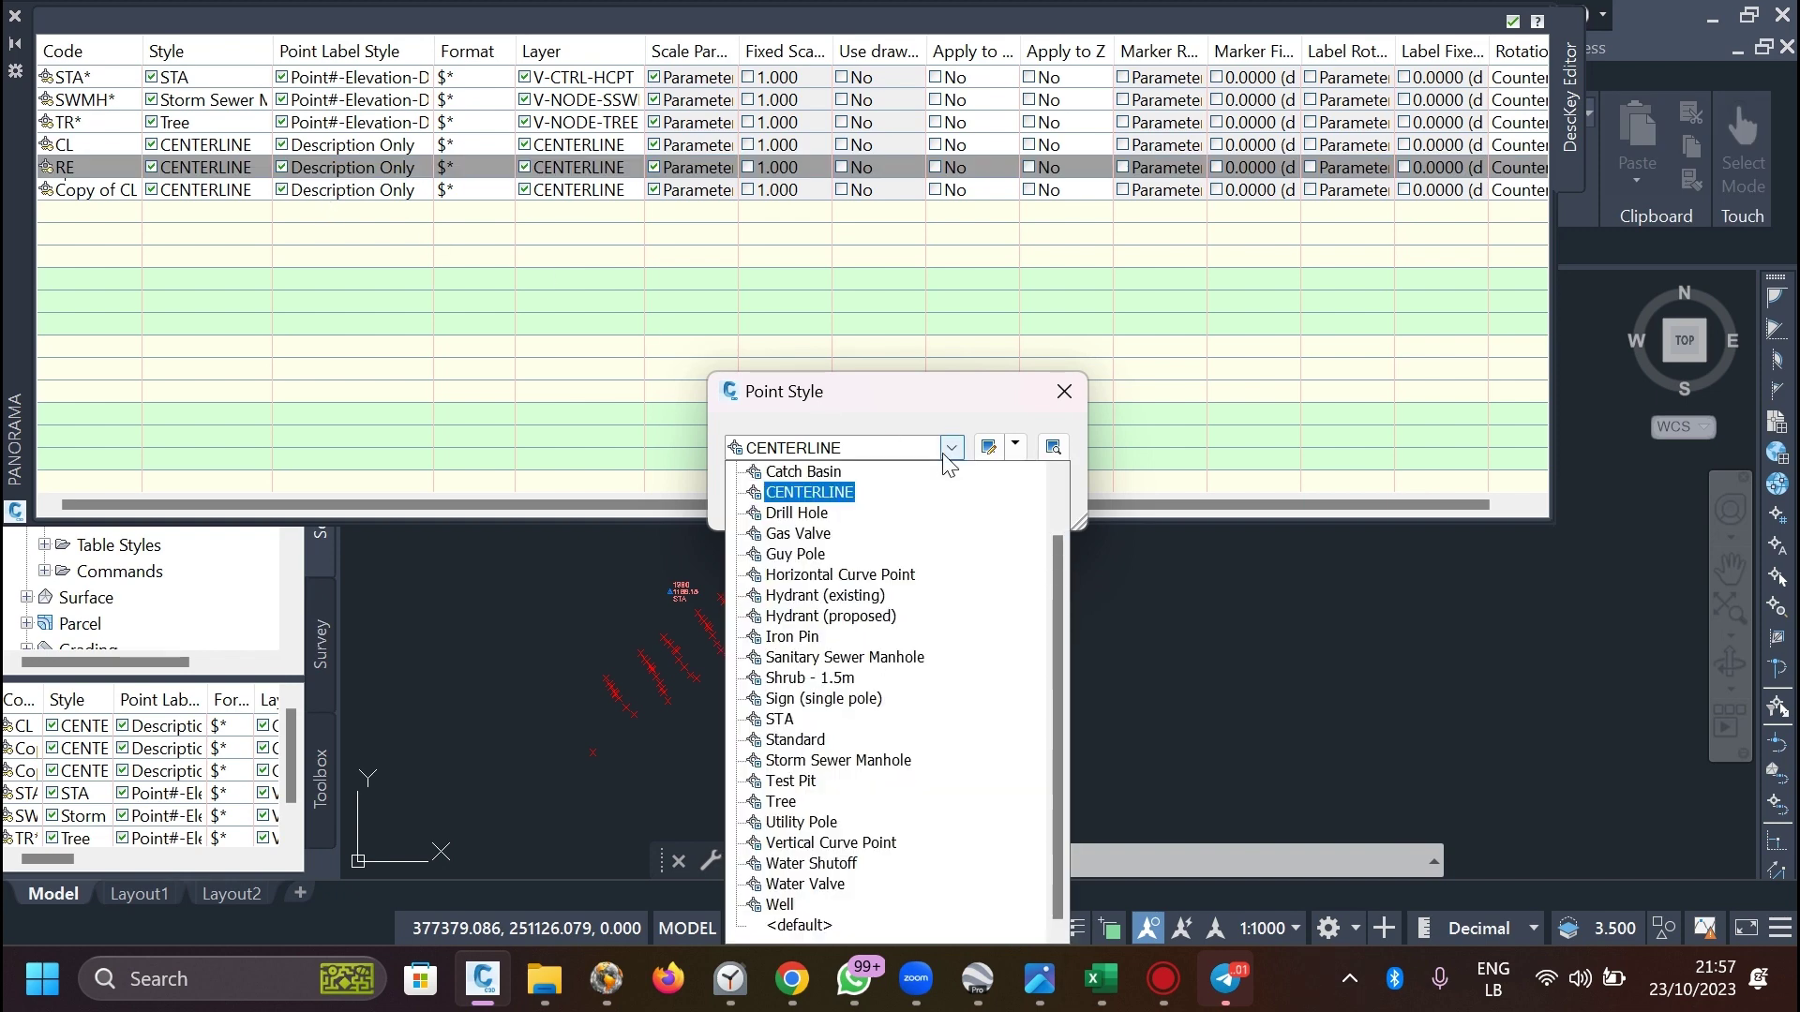
left_click(811, 741)
left_click(767, 506)
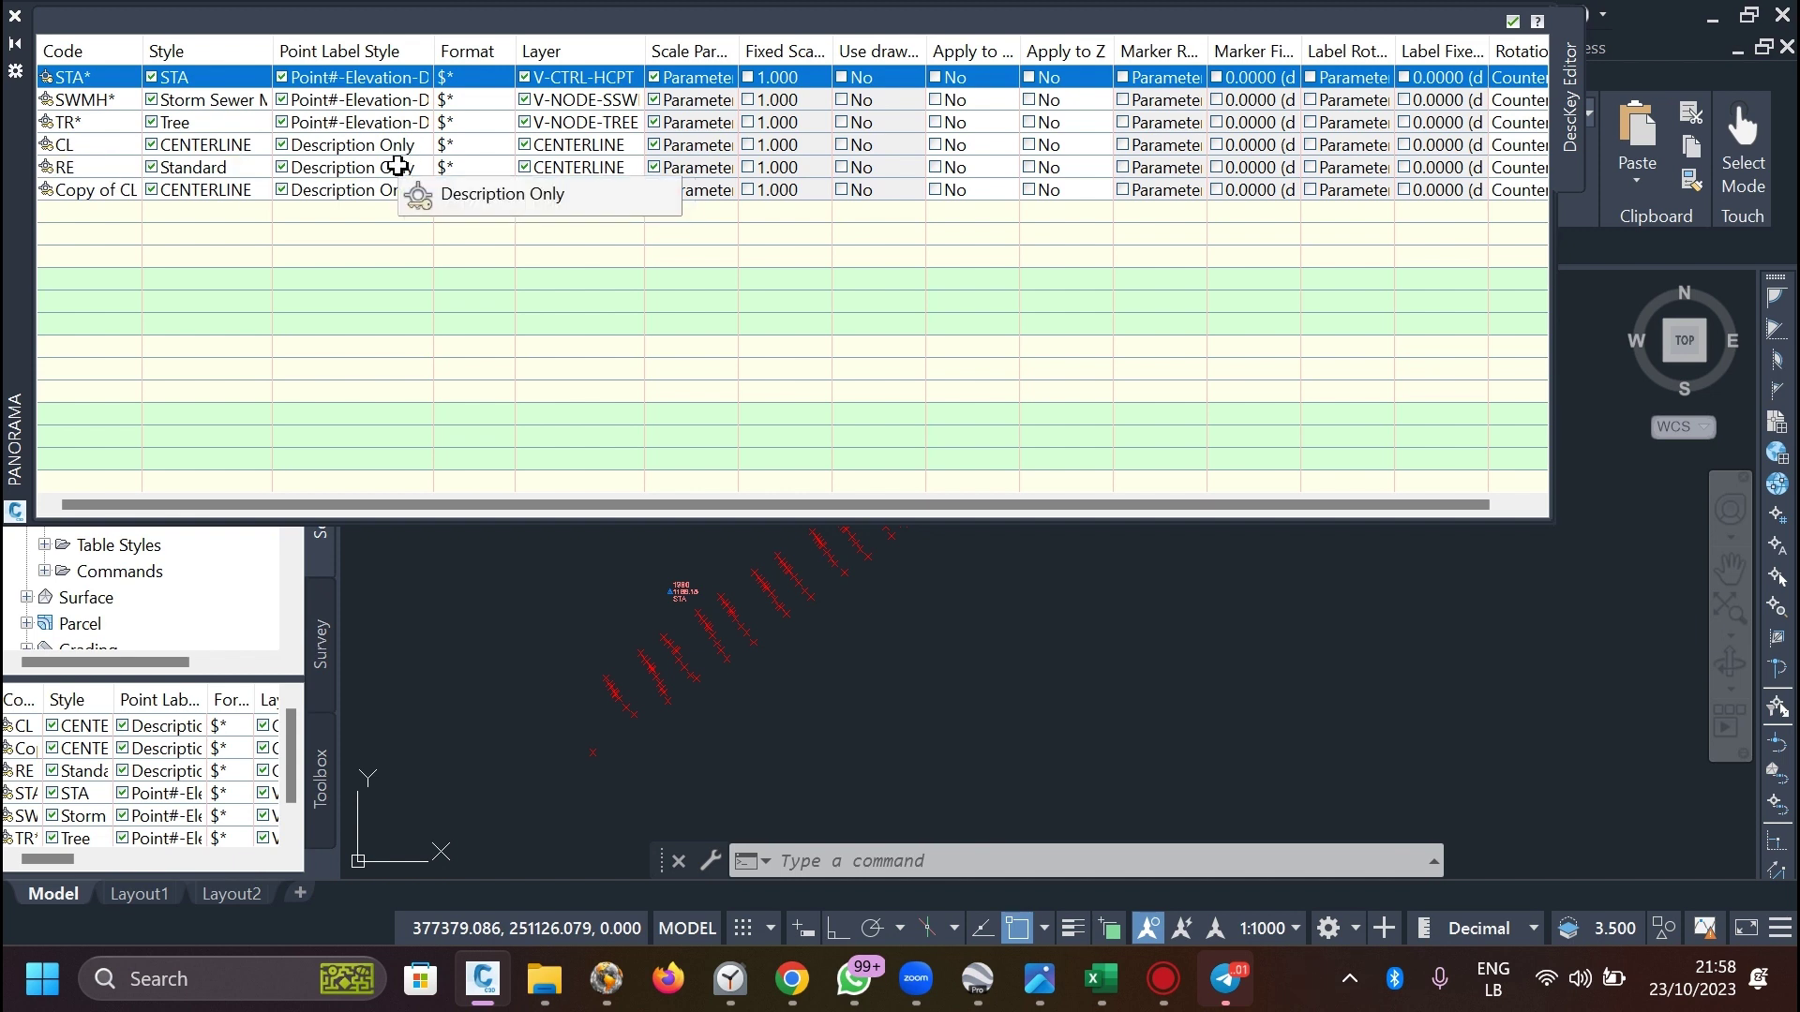
Set the RE description key's layer to Defpoints.
left_click(563, 172)
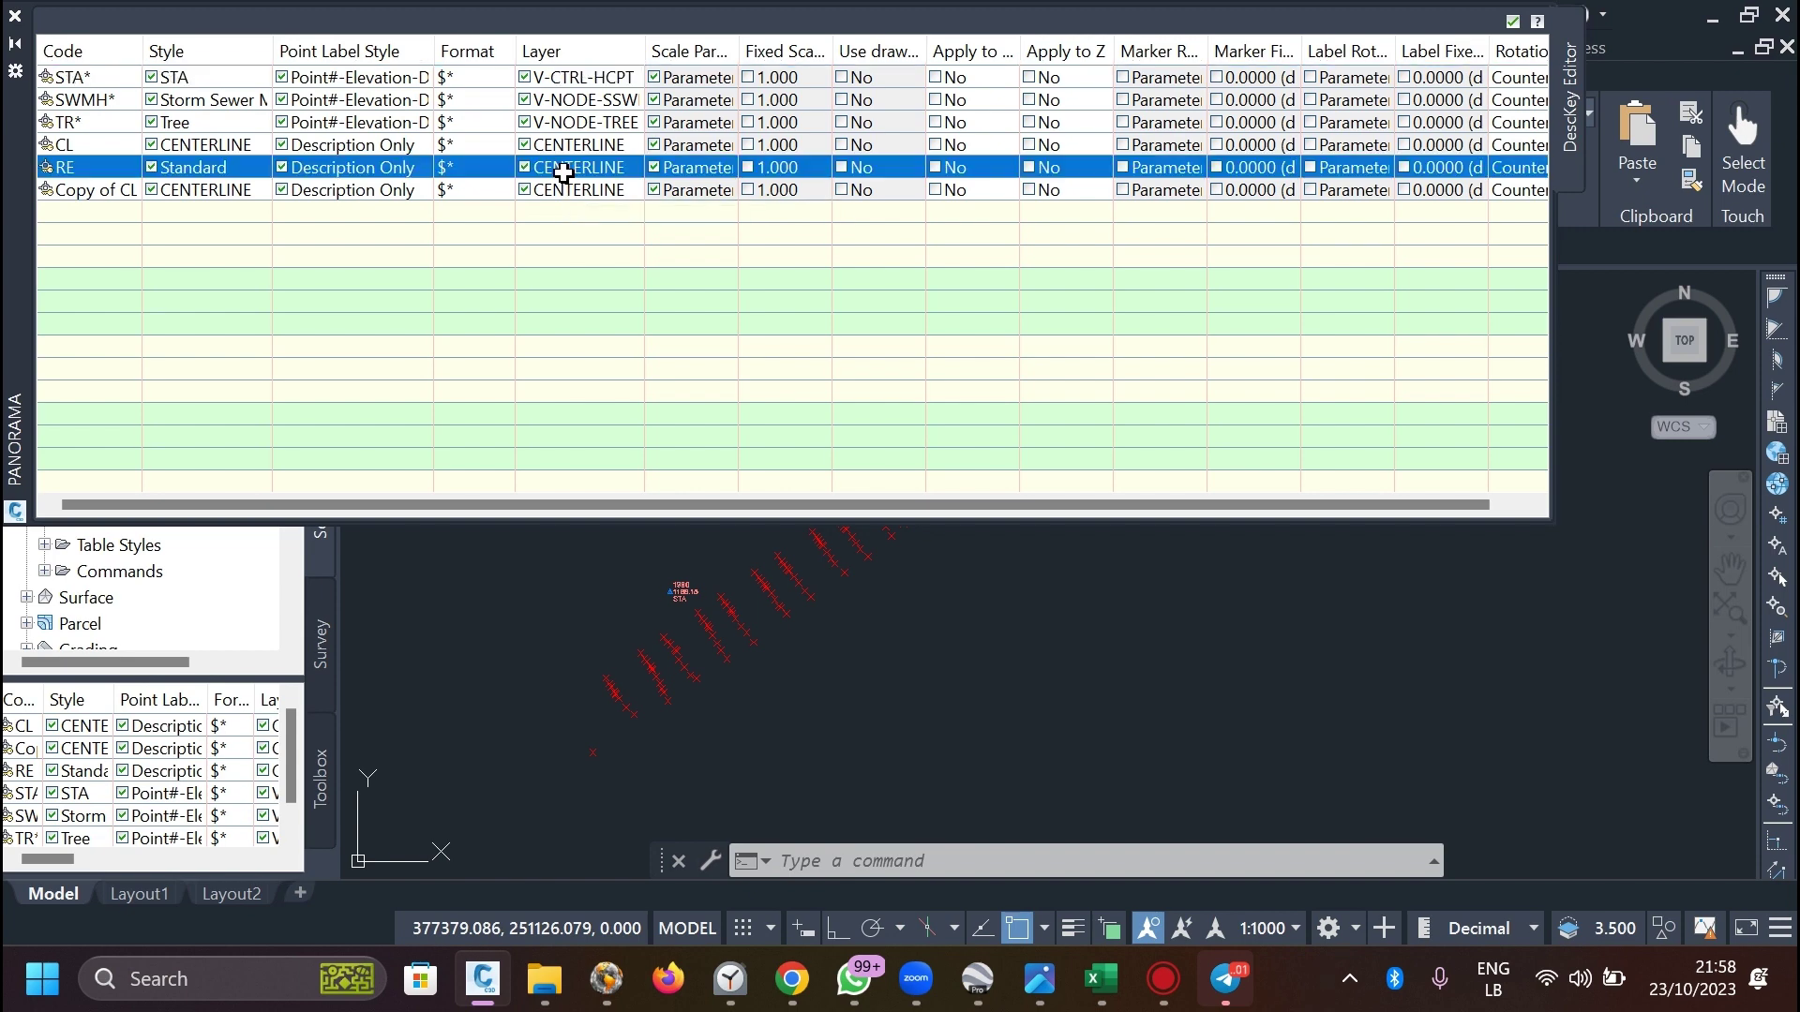
left_click(563, 171)
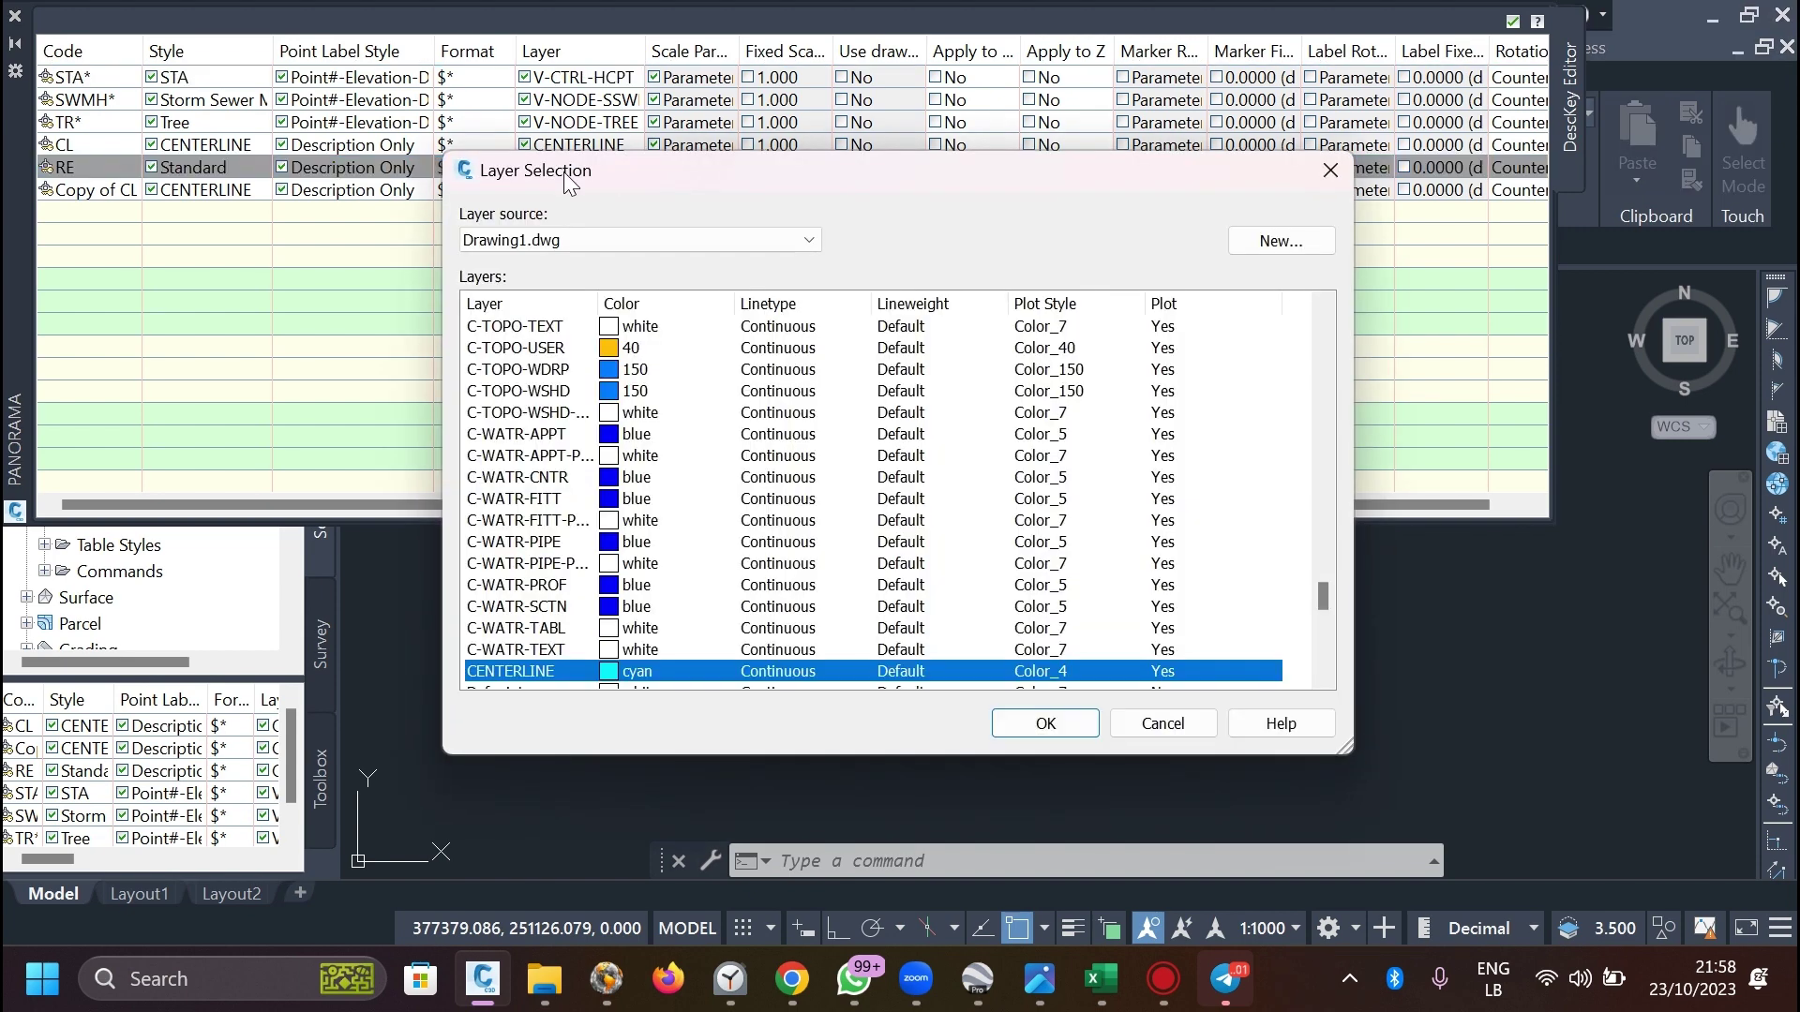
scroll(654, 450, "down", 4)
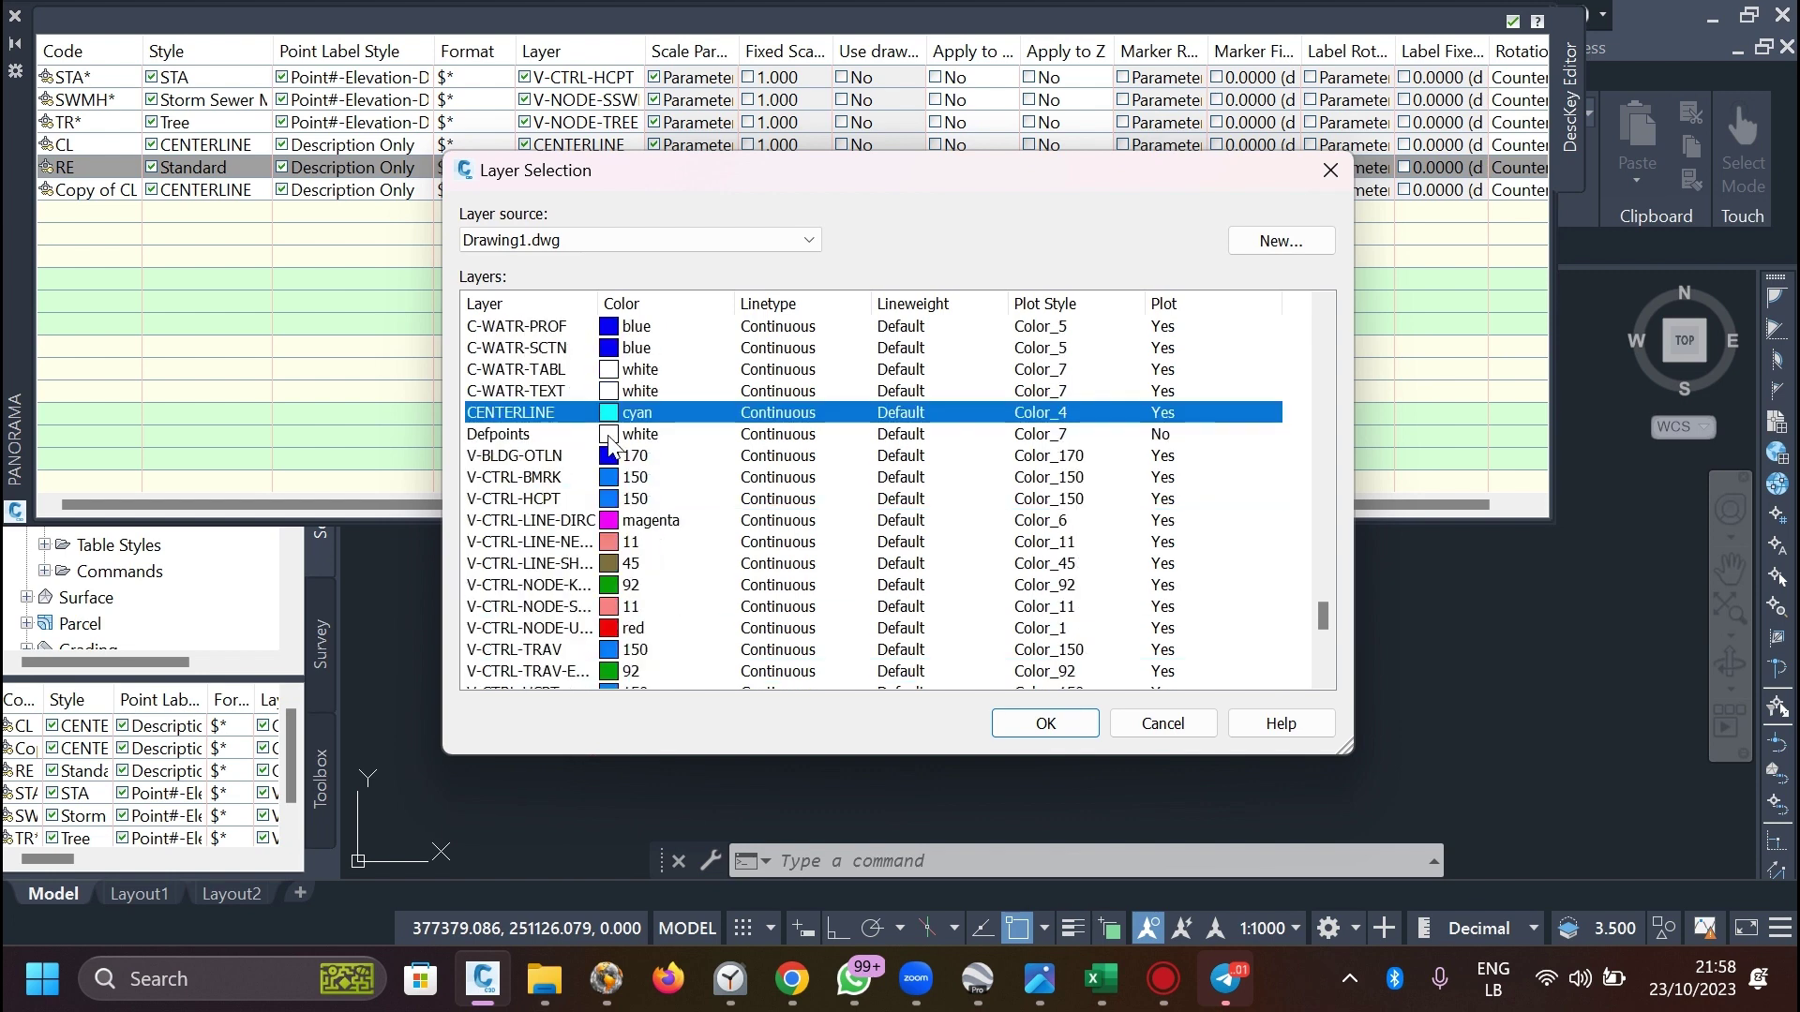
left_click(526, 461)
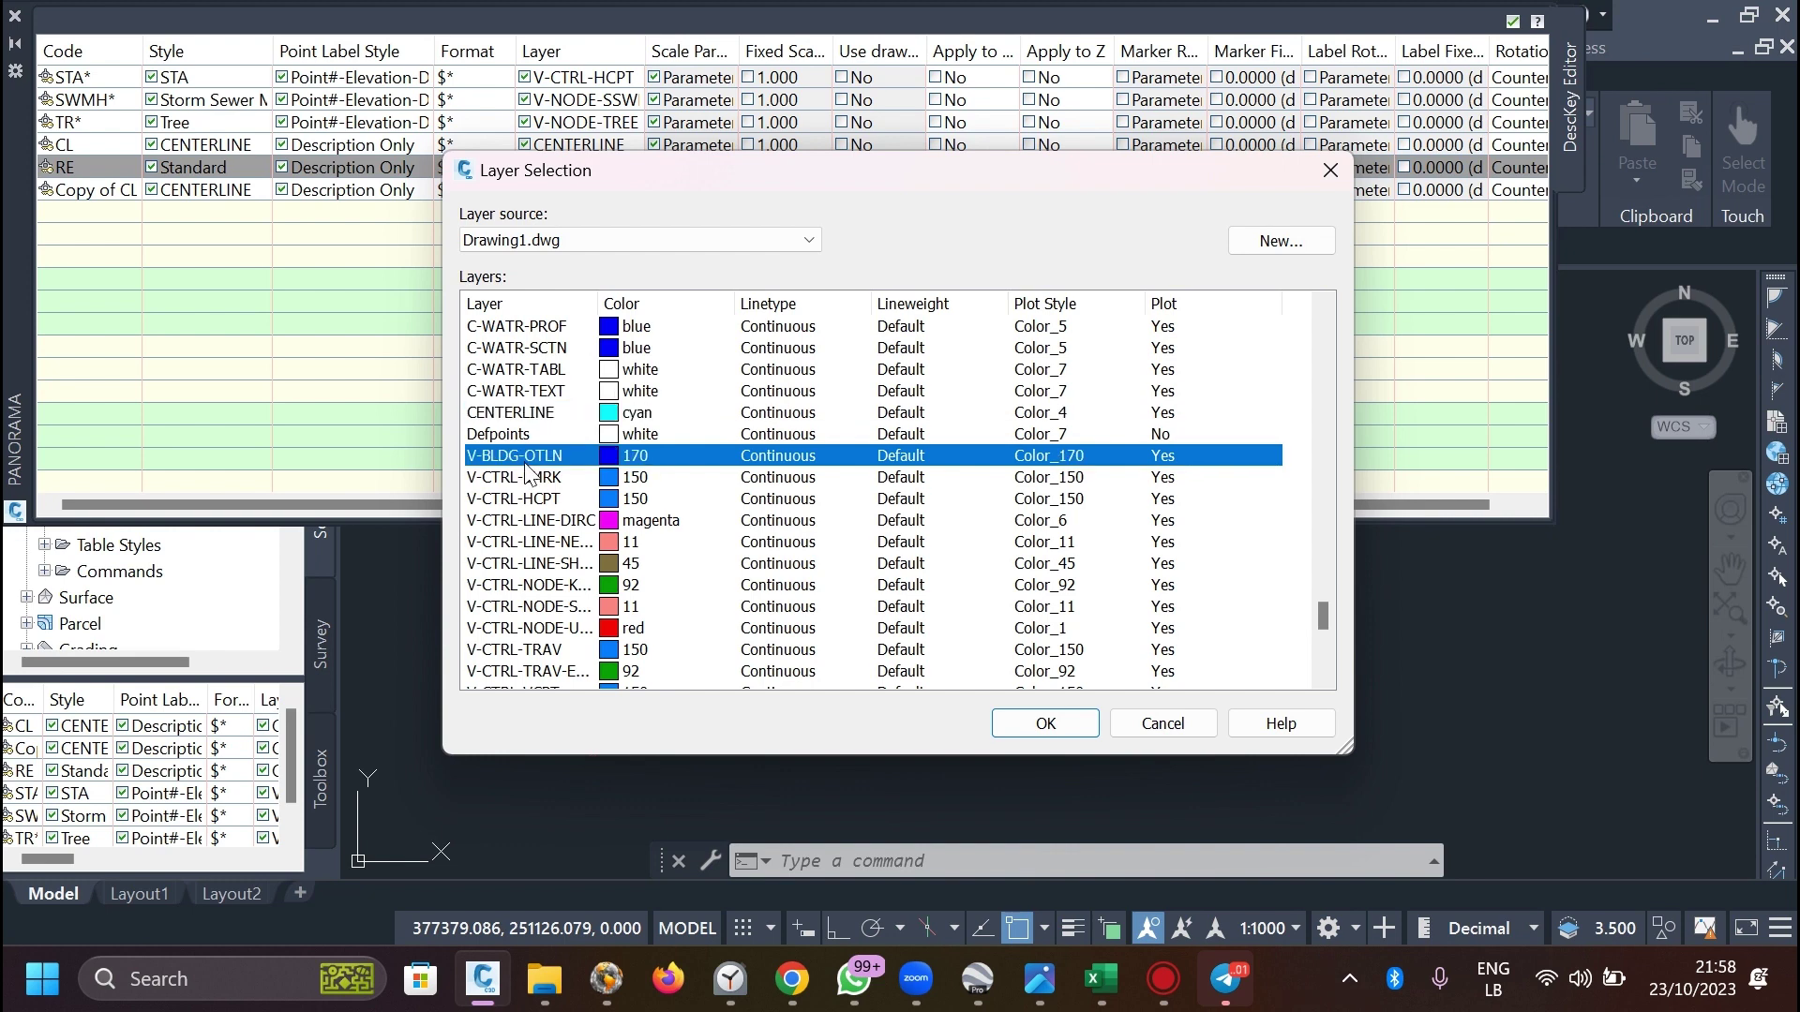
scroll(527, 474, "down", 3)
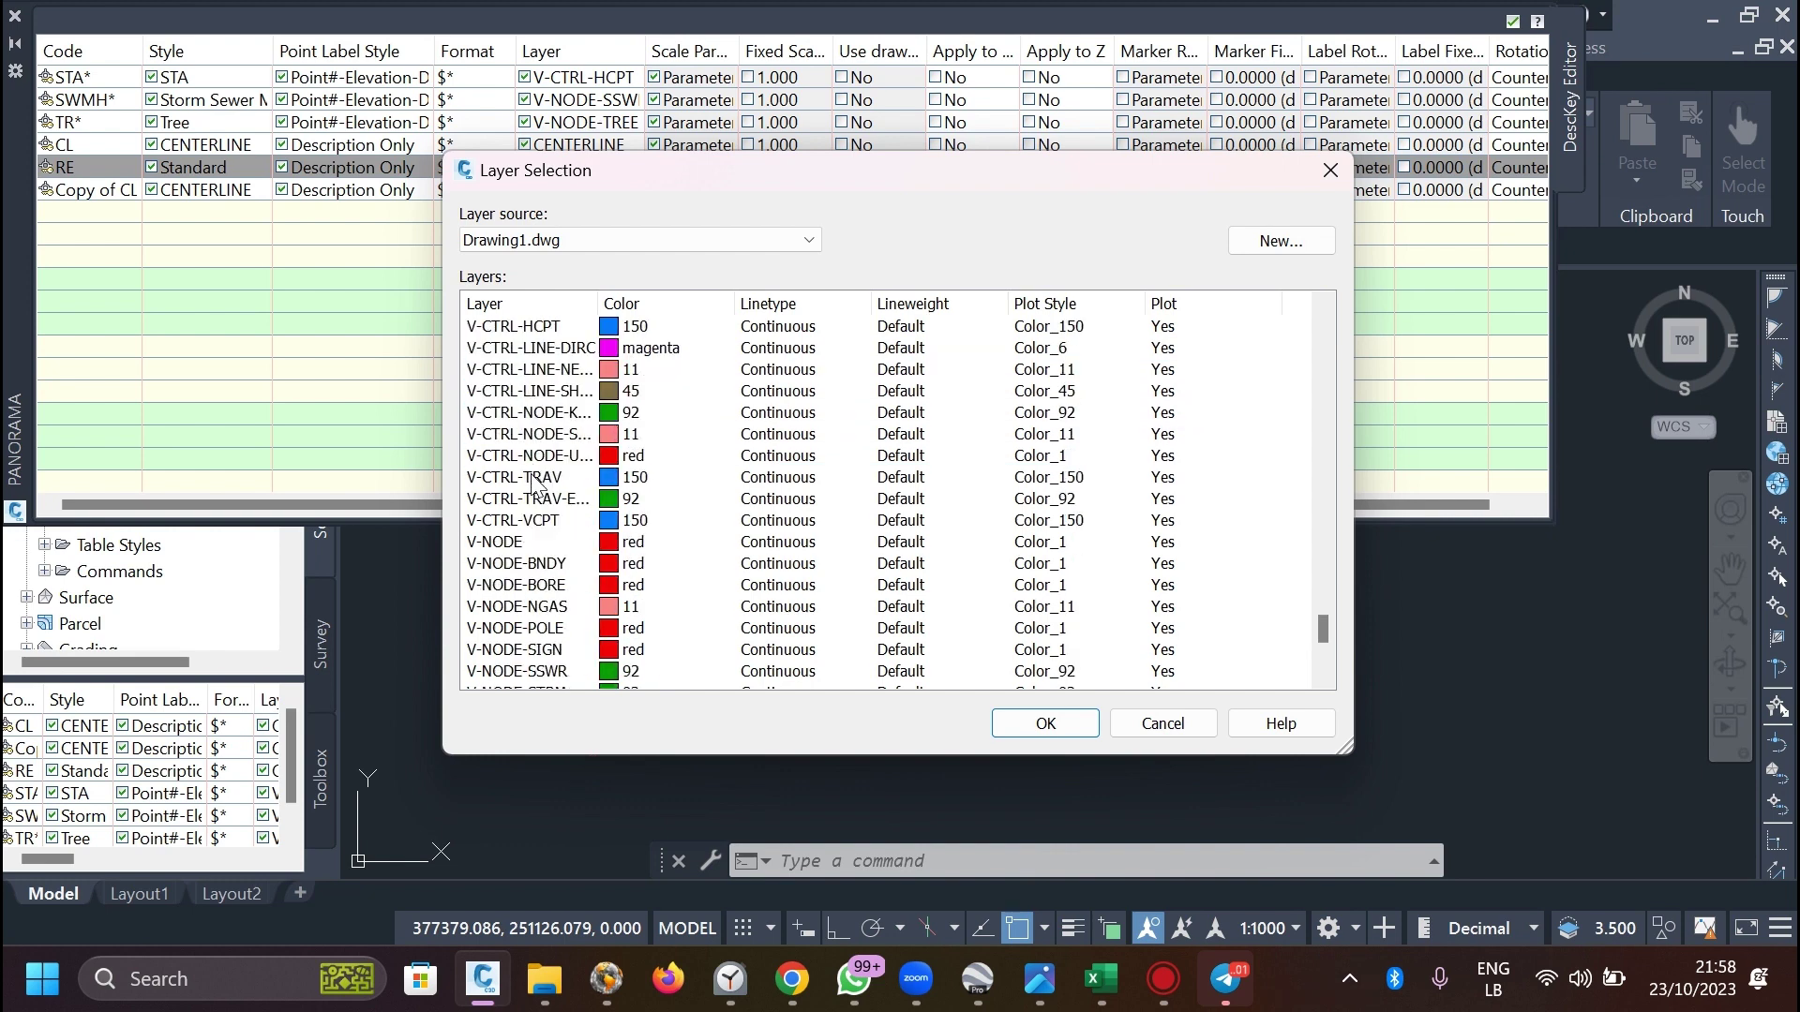
scroll(535, 483, "up", 4)
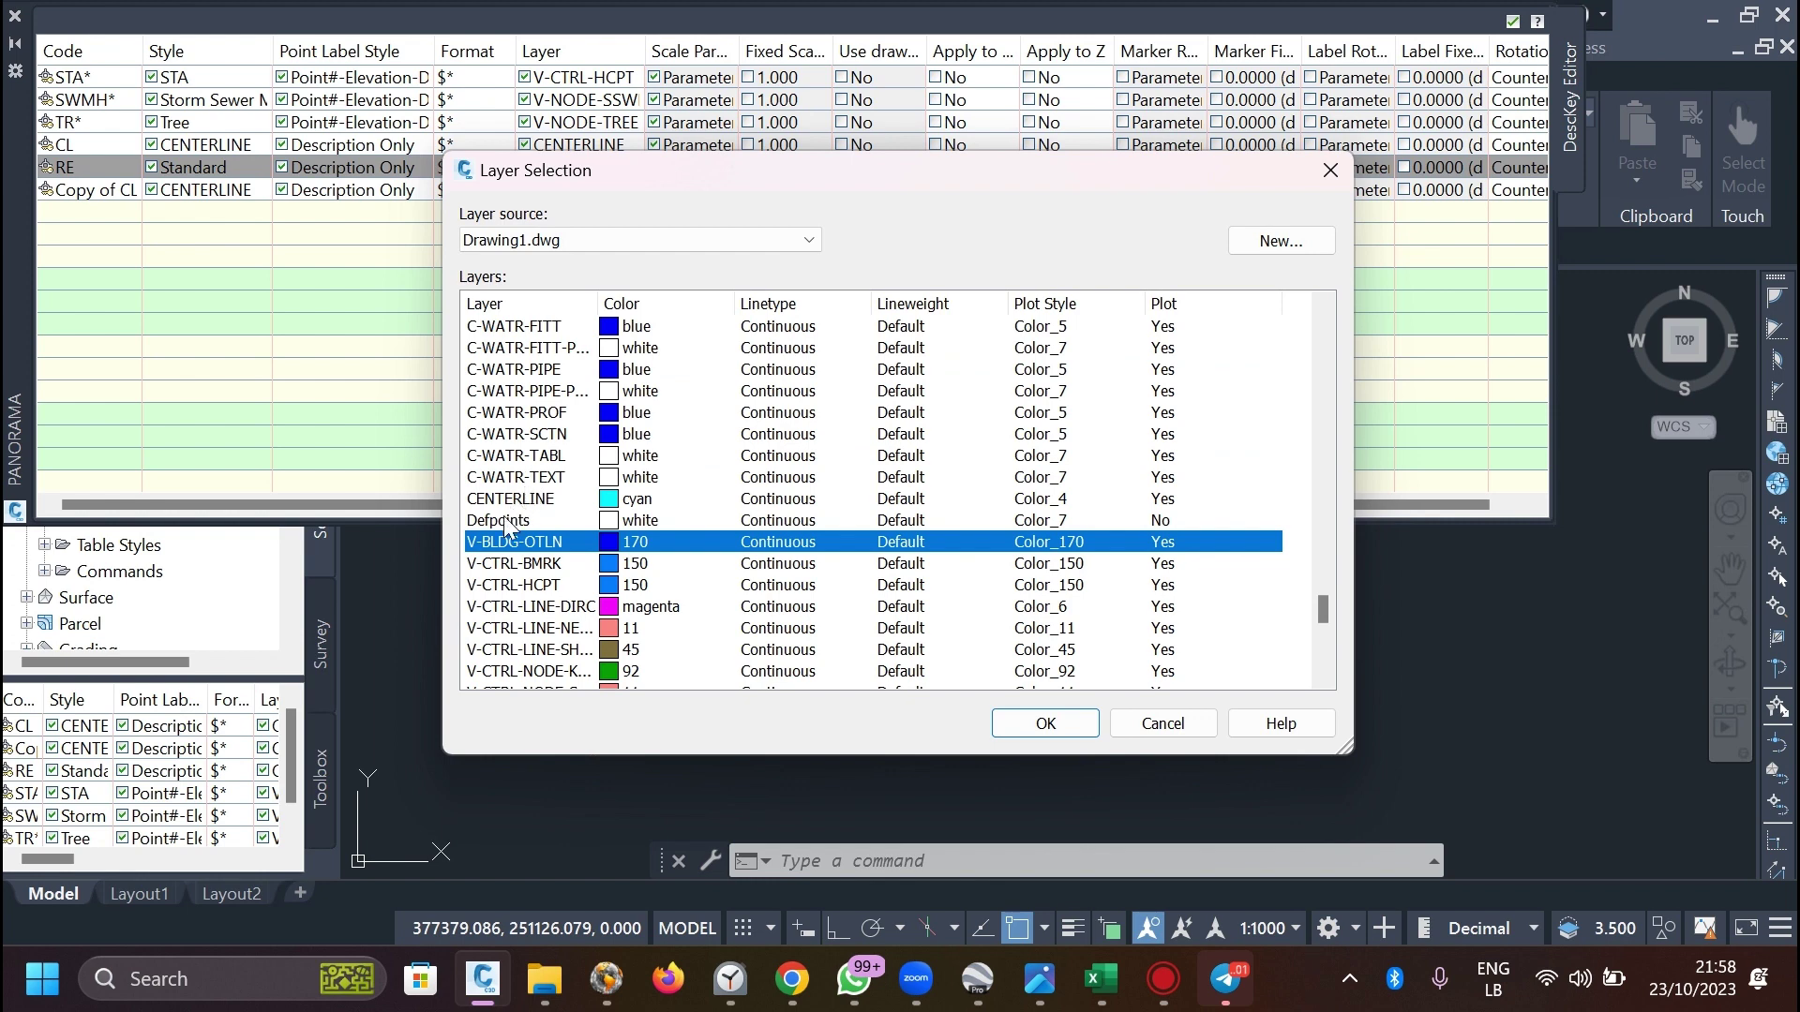
left_click(506, 523)
left_click(1045, 723)
left_click(701, 167)
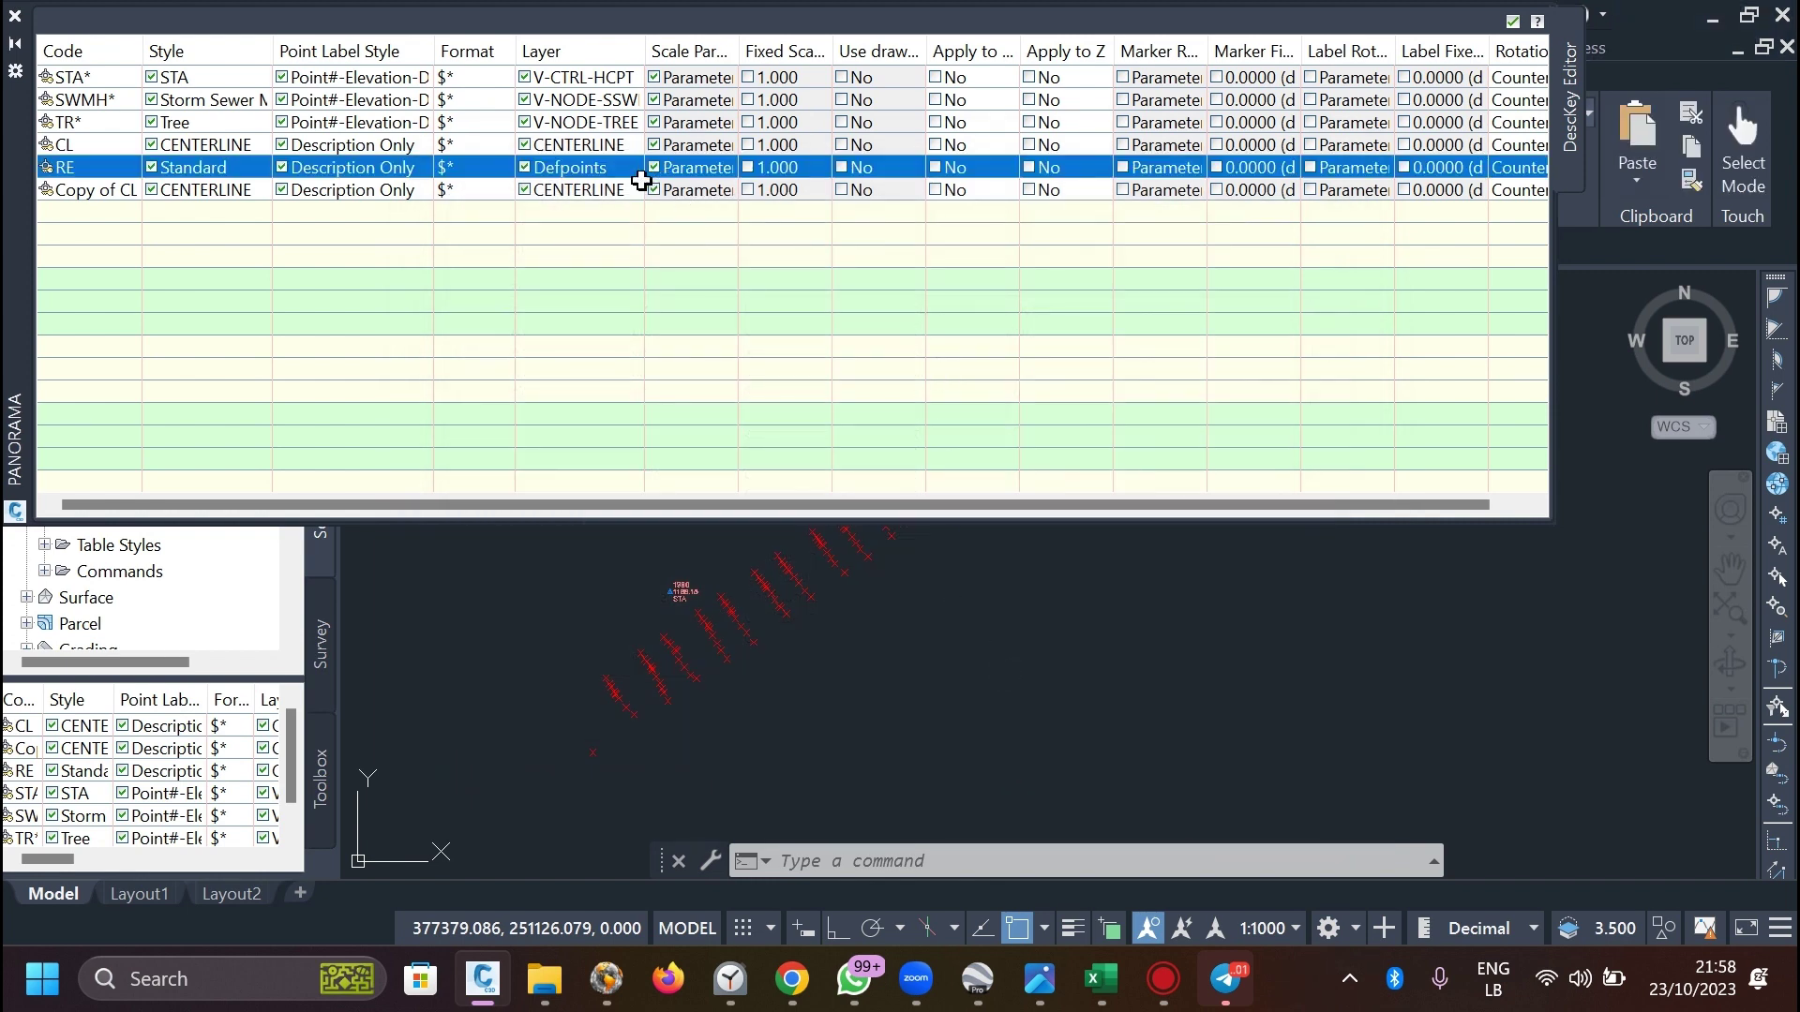
Change the code of the remaining copied CL key to SH.
left_click(91, 190)
left_click(91, 190)
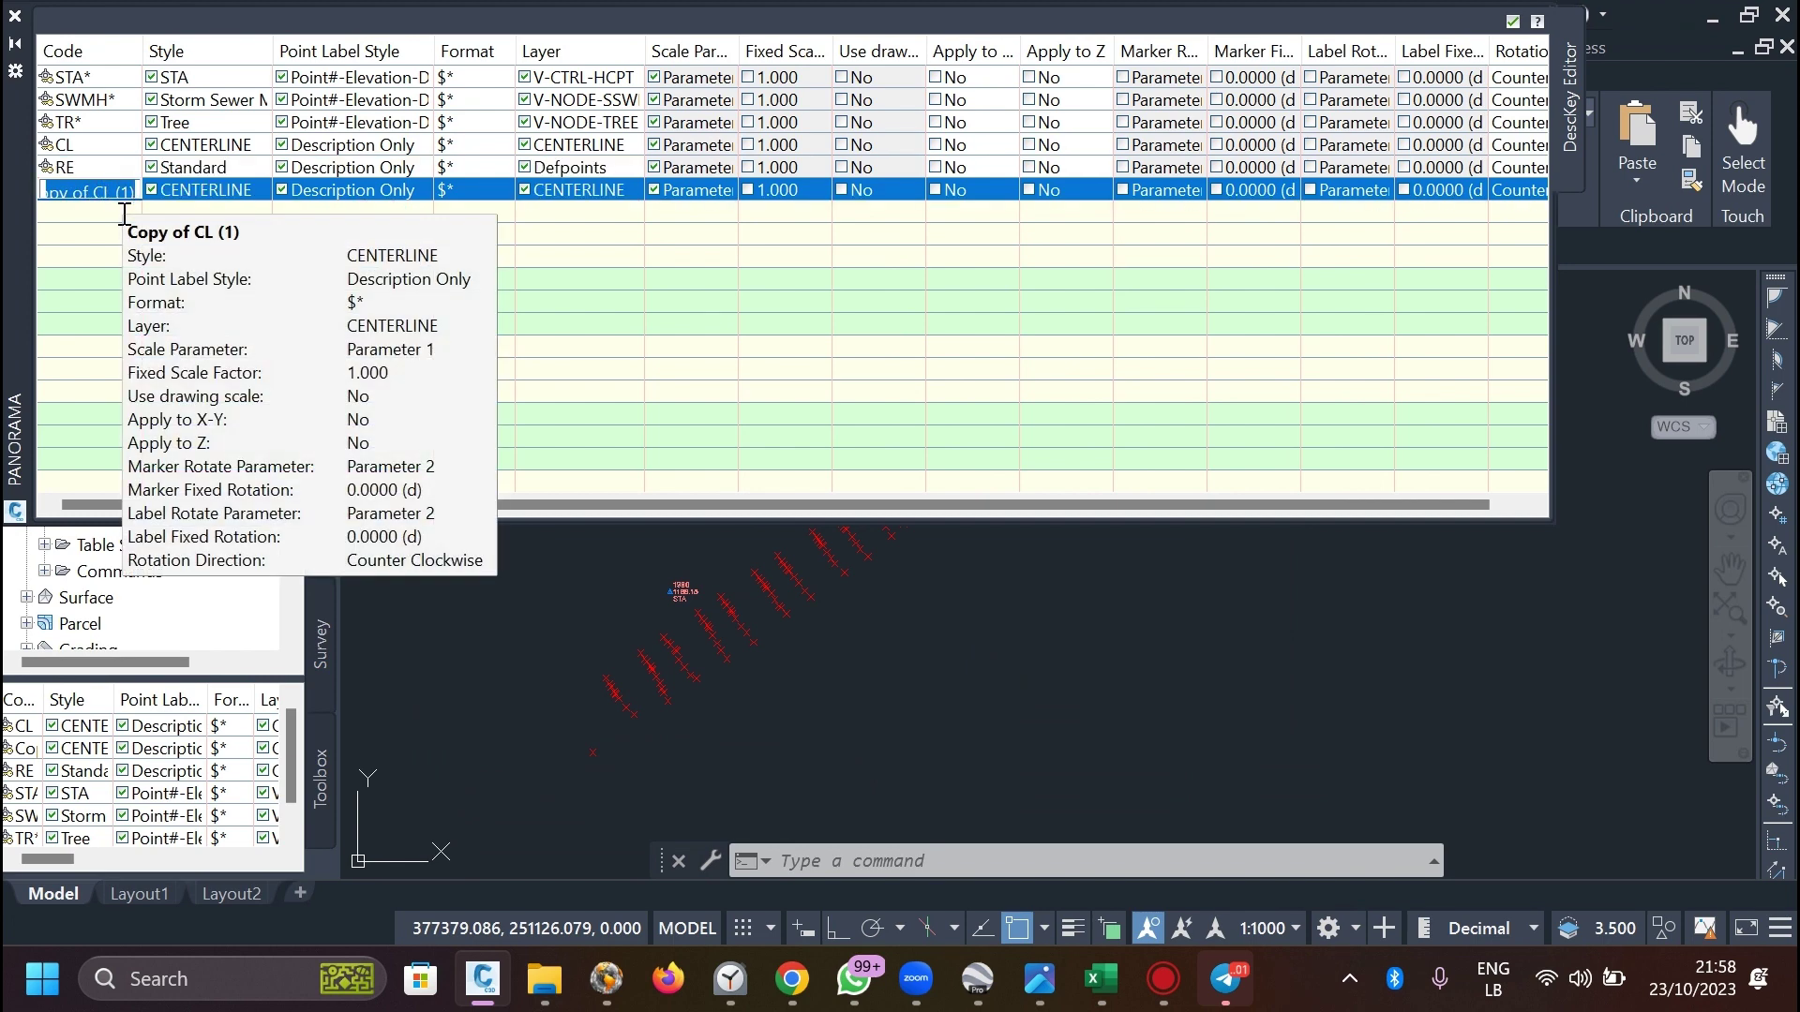
type("SH")
key("Return")
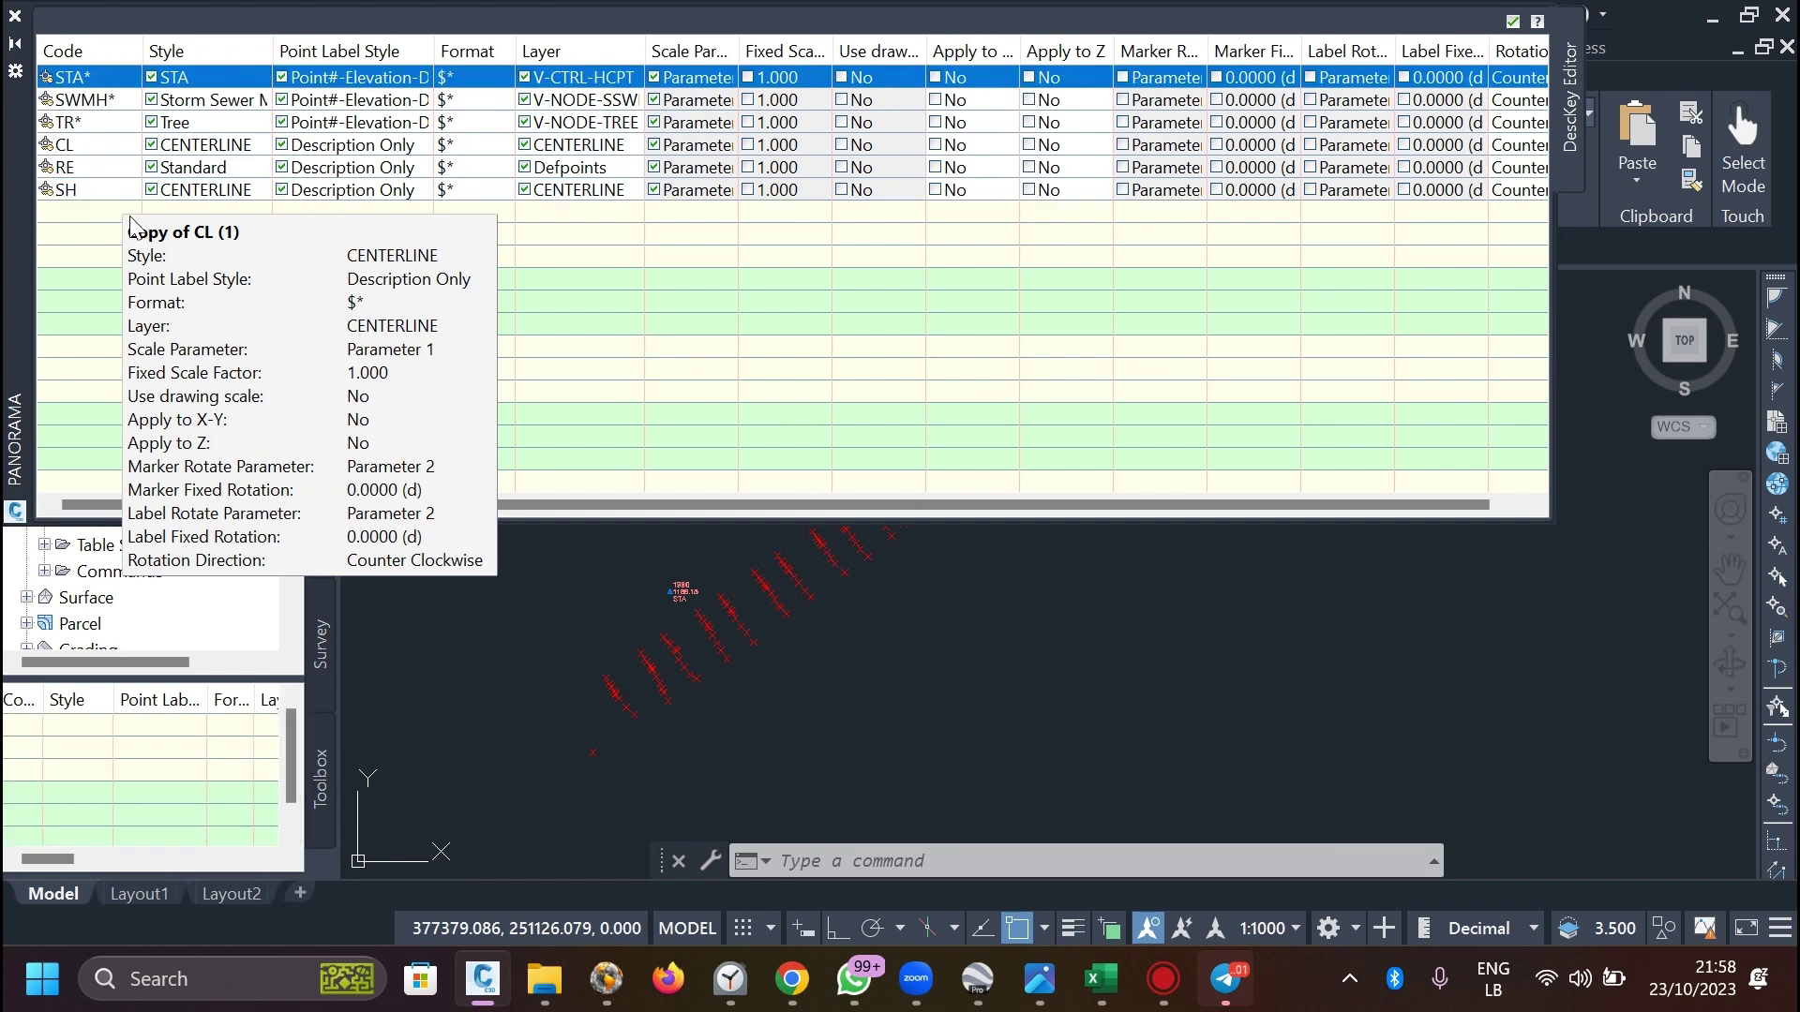
Copy the SH key's CENTERLINE point style and name the copy SPOTHEIGHT.
left_click(228, 192)
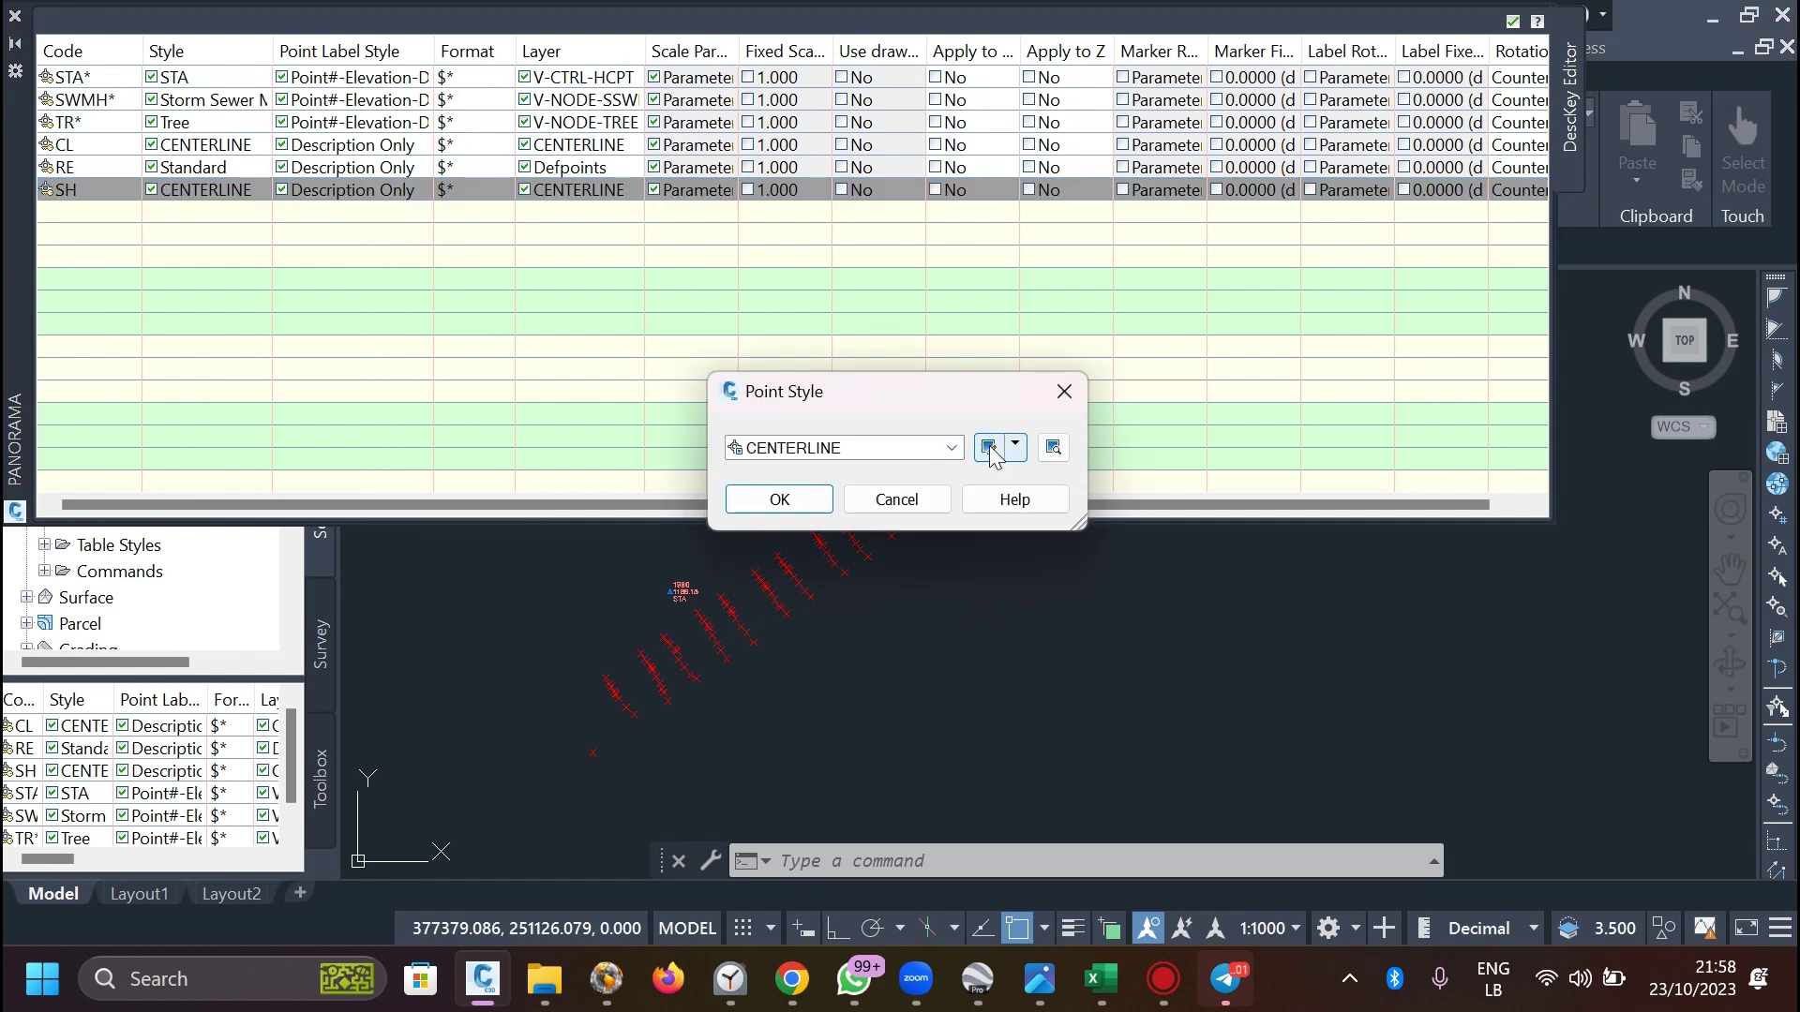
left_click(1015, 449)
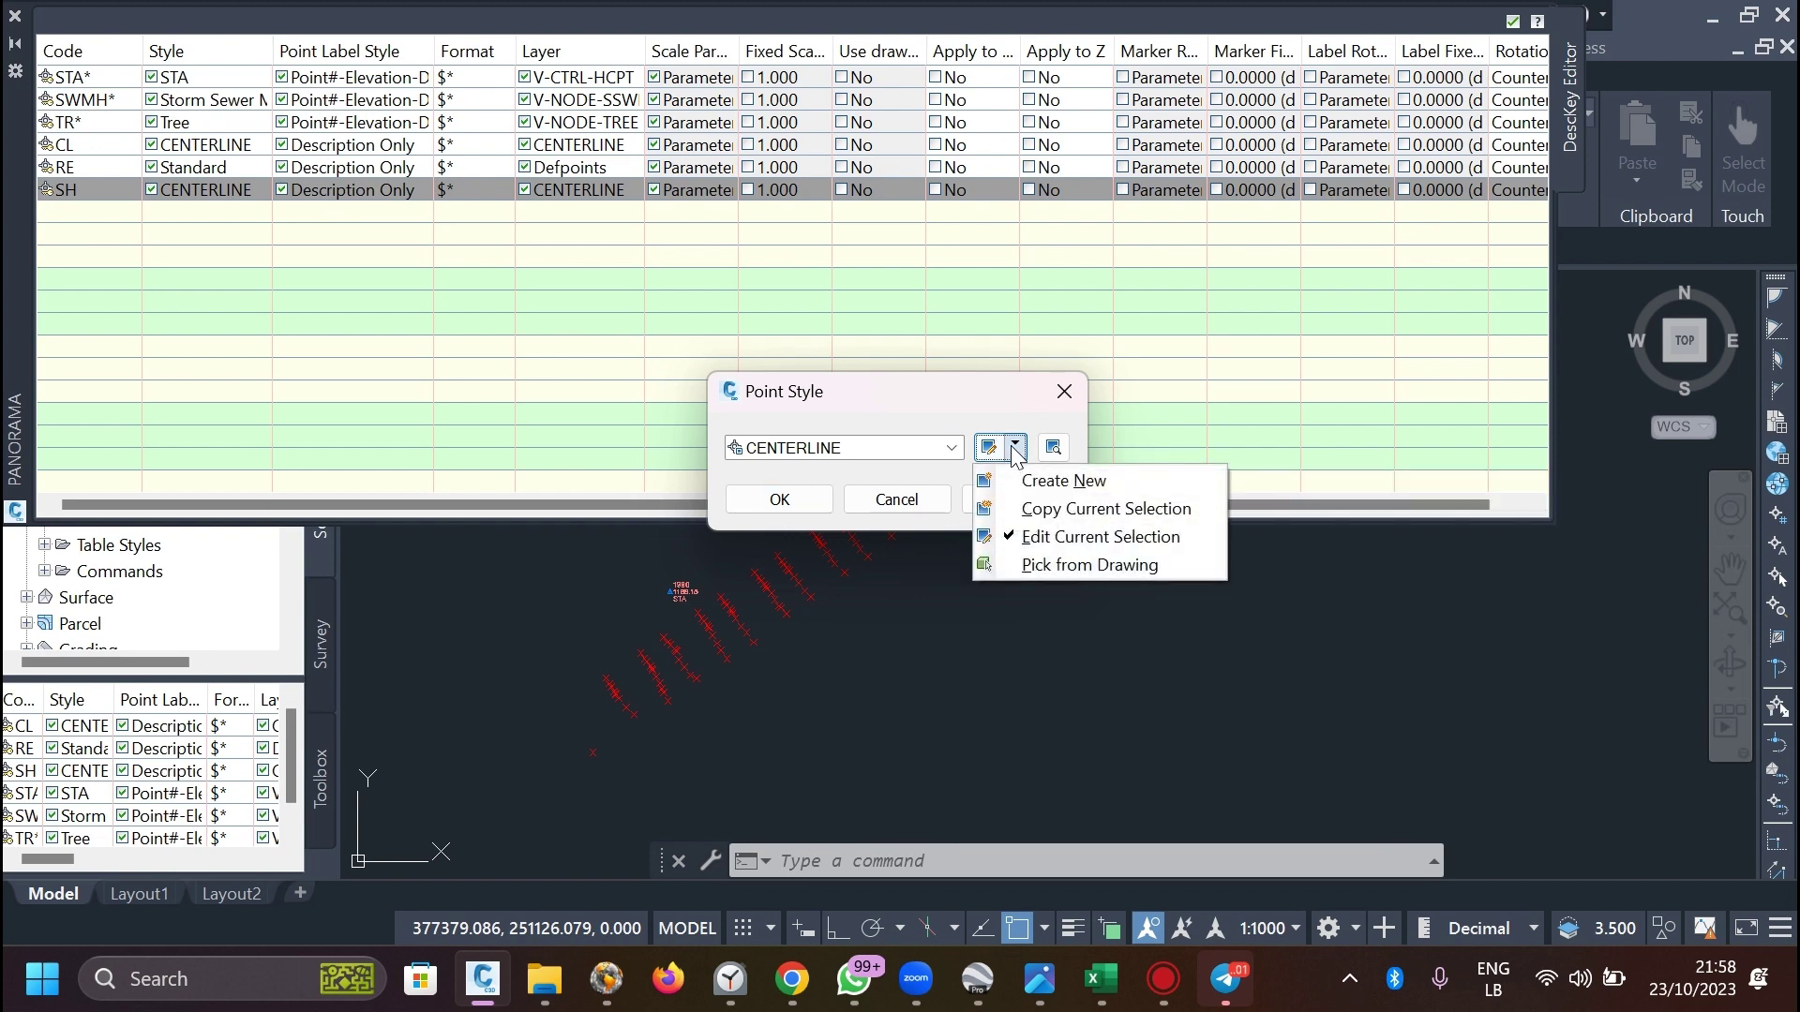
left_click(1070, 512)
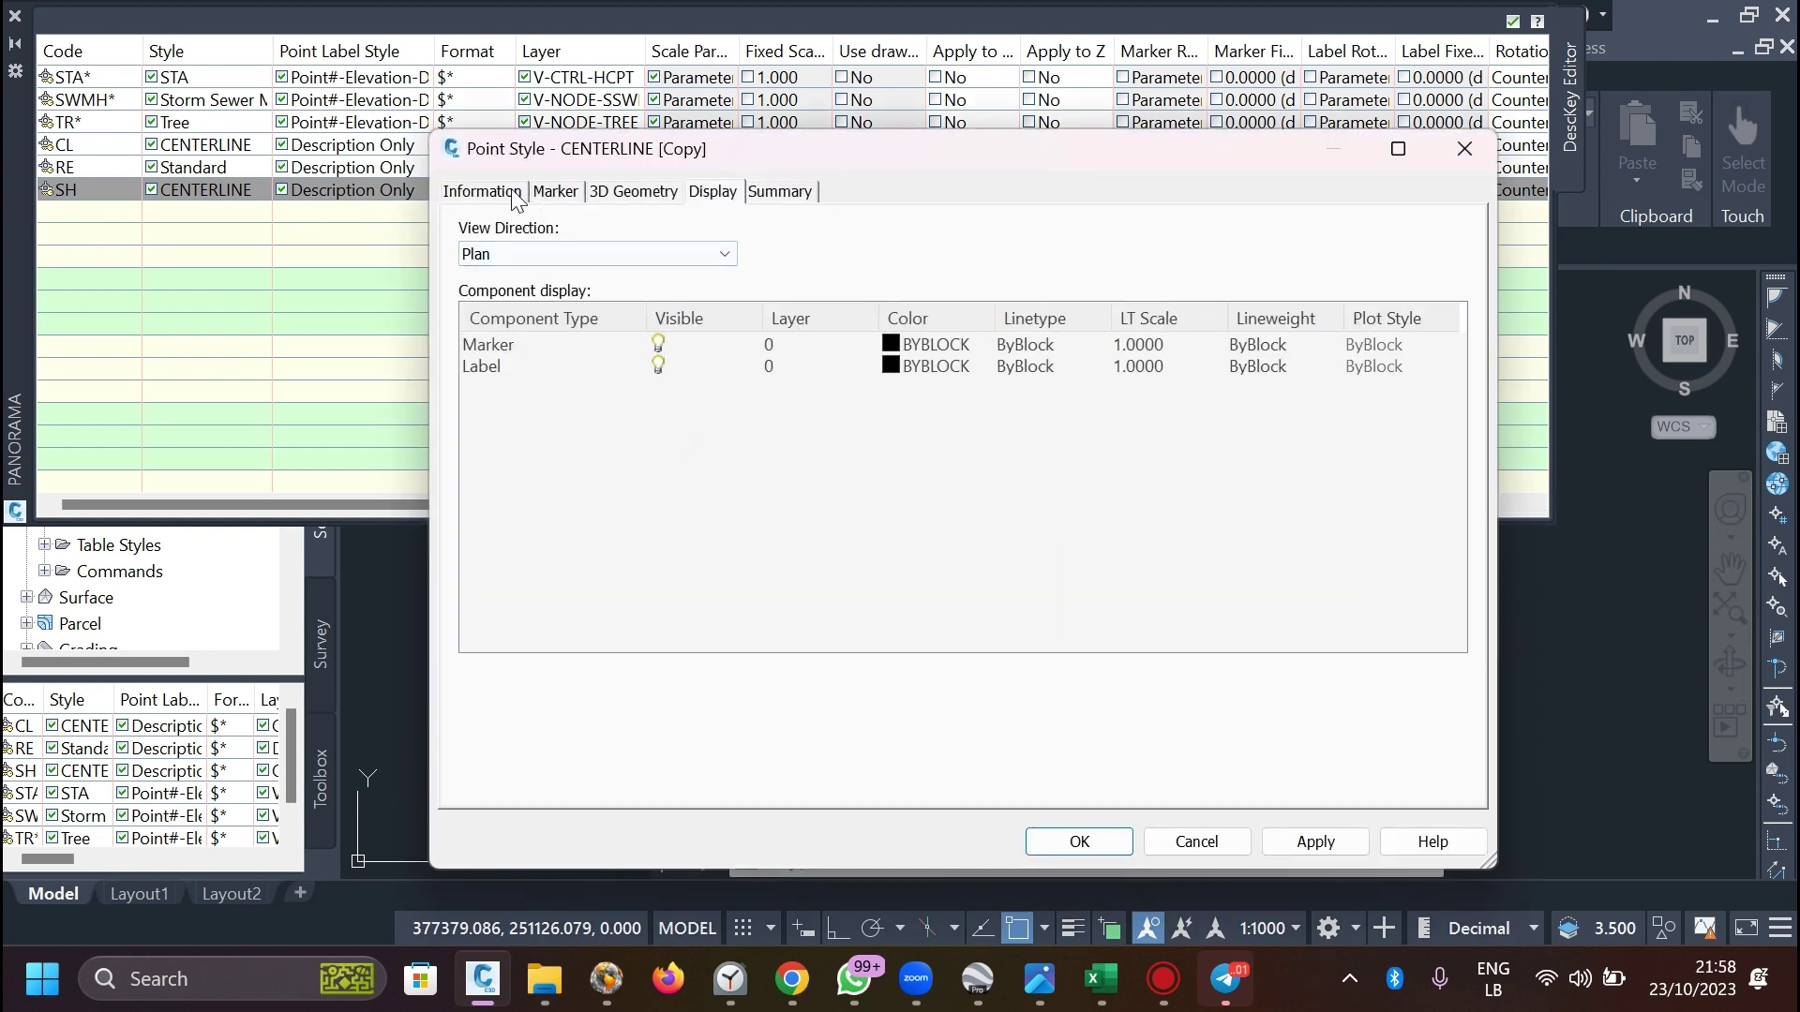
left_click(514, 192)
left_click_drag(623, 253, 462, 255)
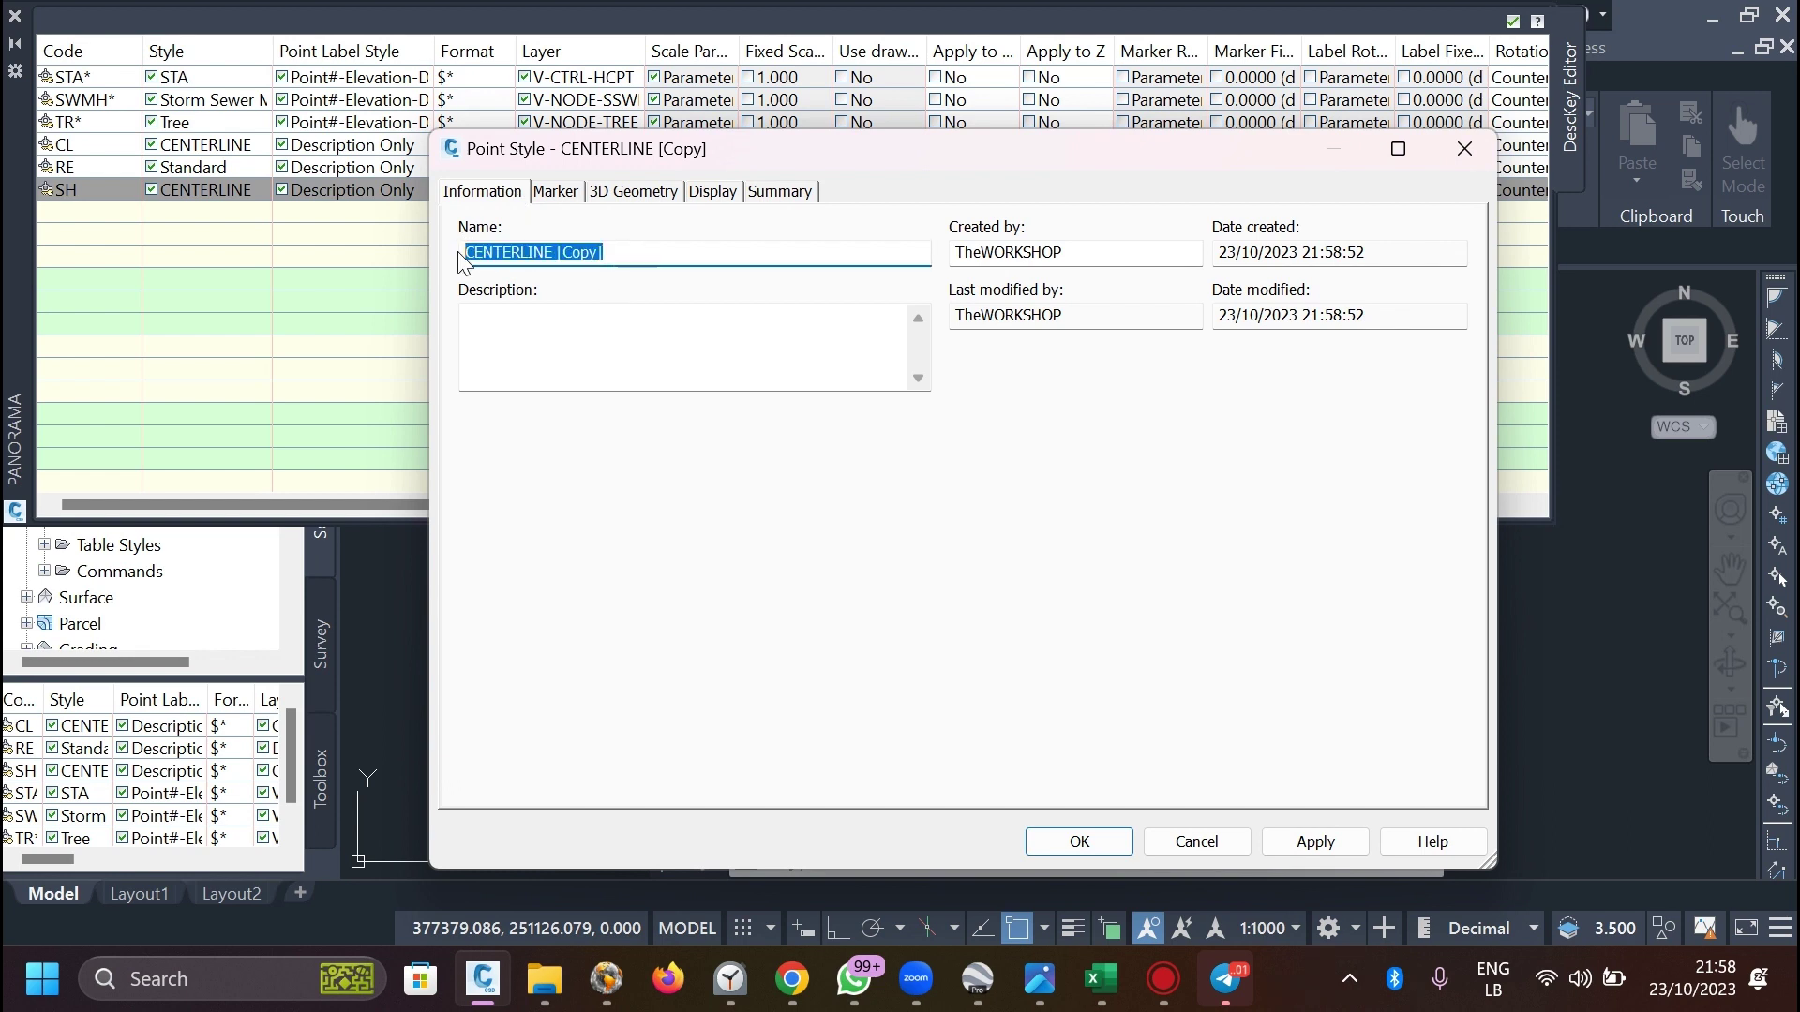
type("SPOT")
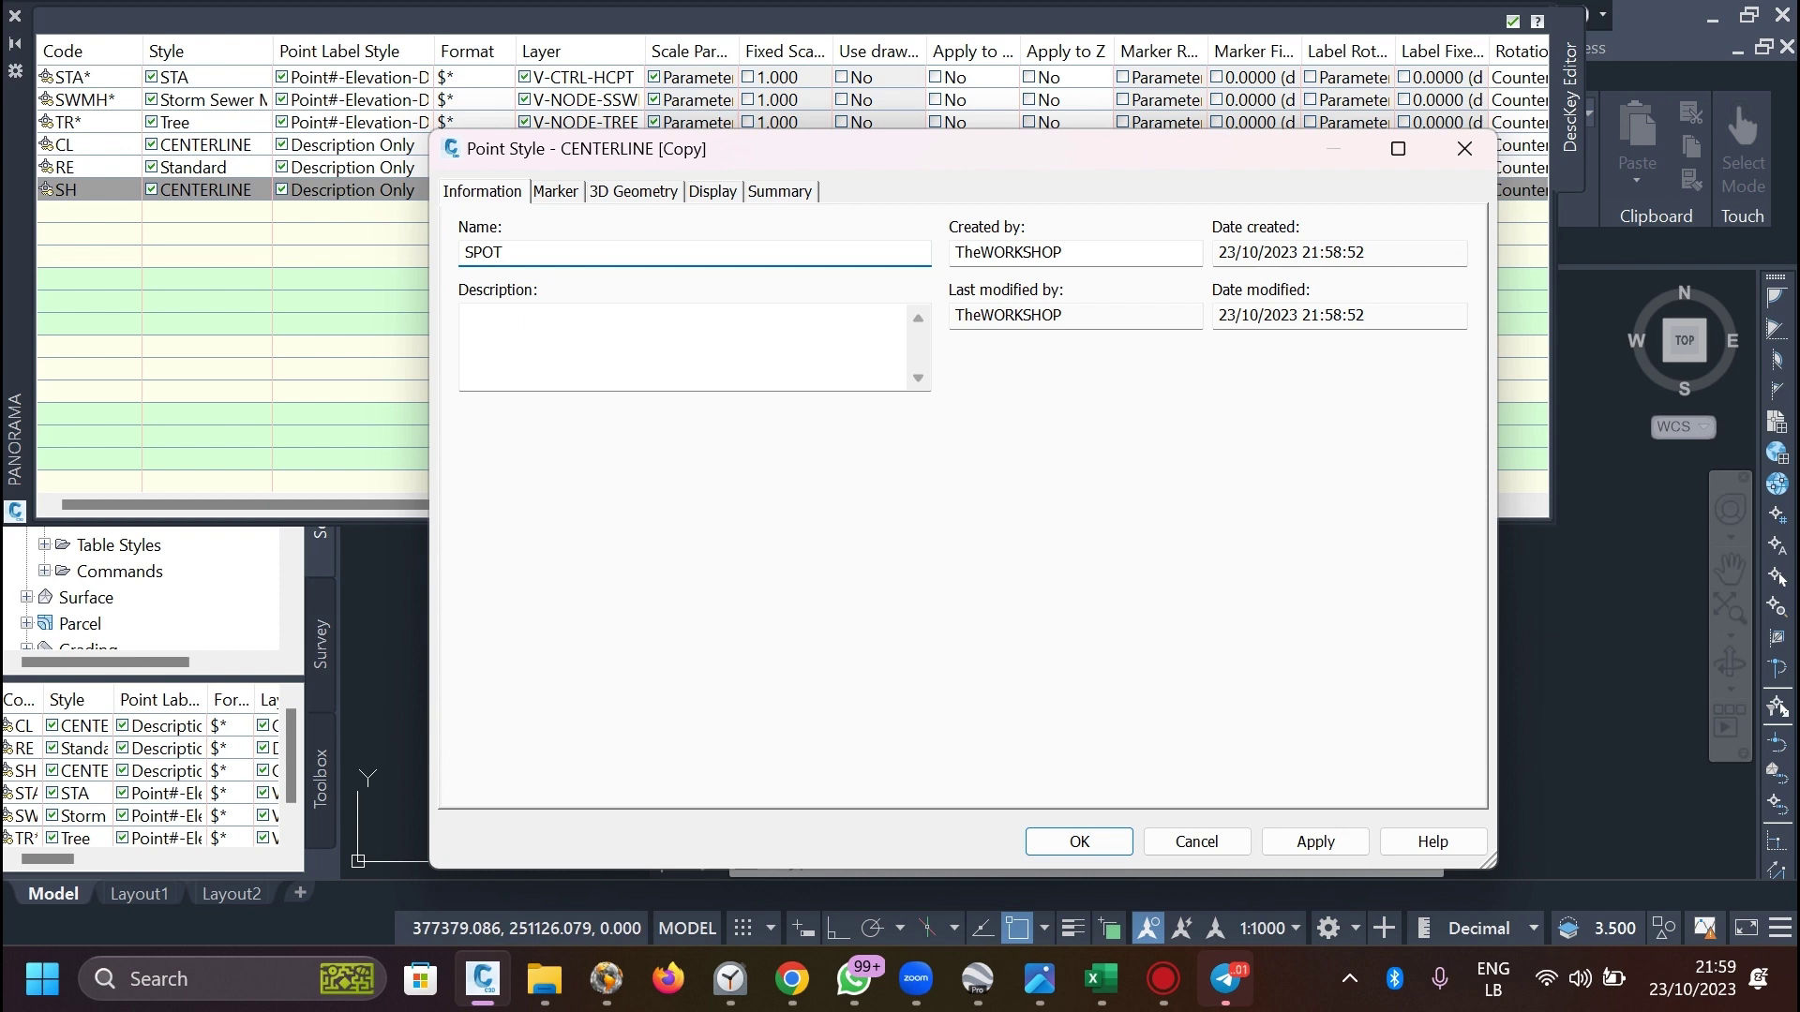
type("HEIGHT")
Set the SPOTHEIGHT style's custom marker to an X with a circle and assign the style to the SH key.
left_click(562, 191)
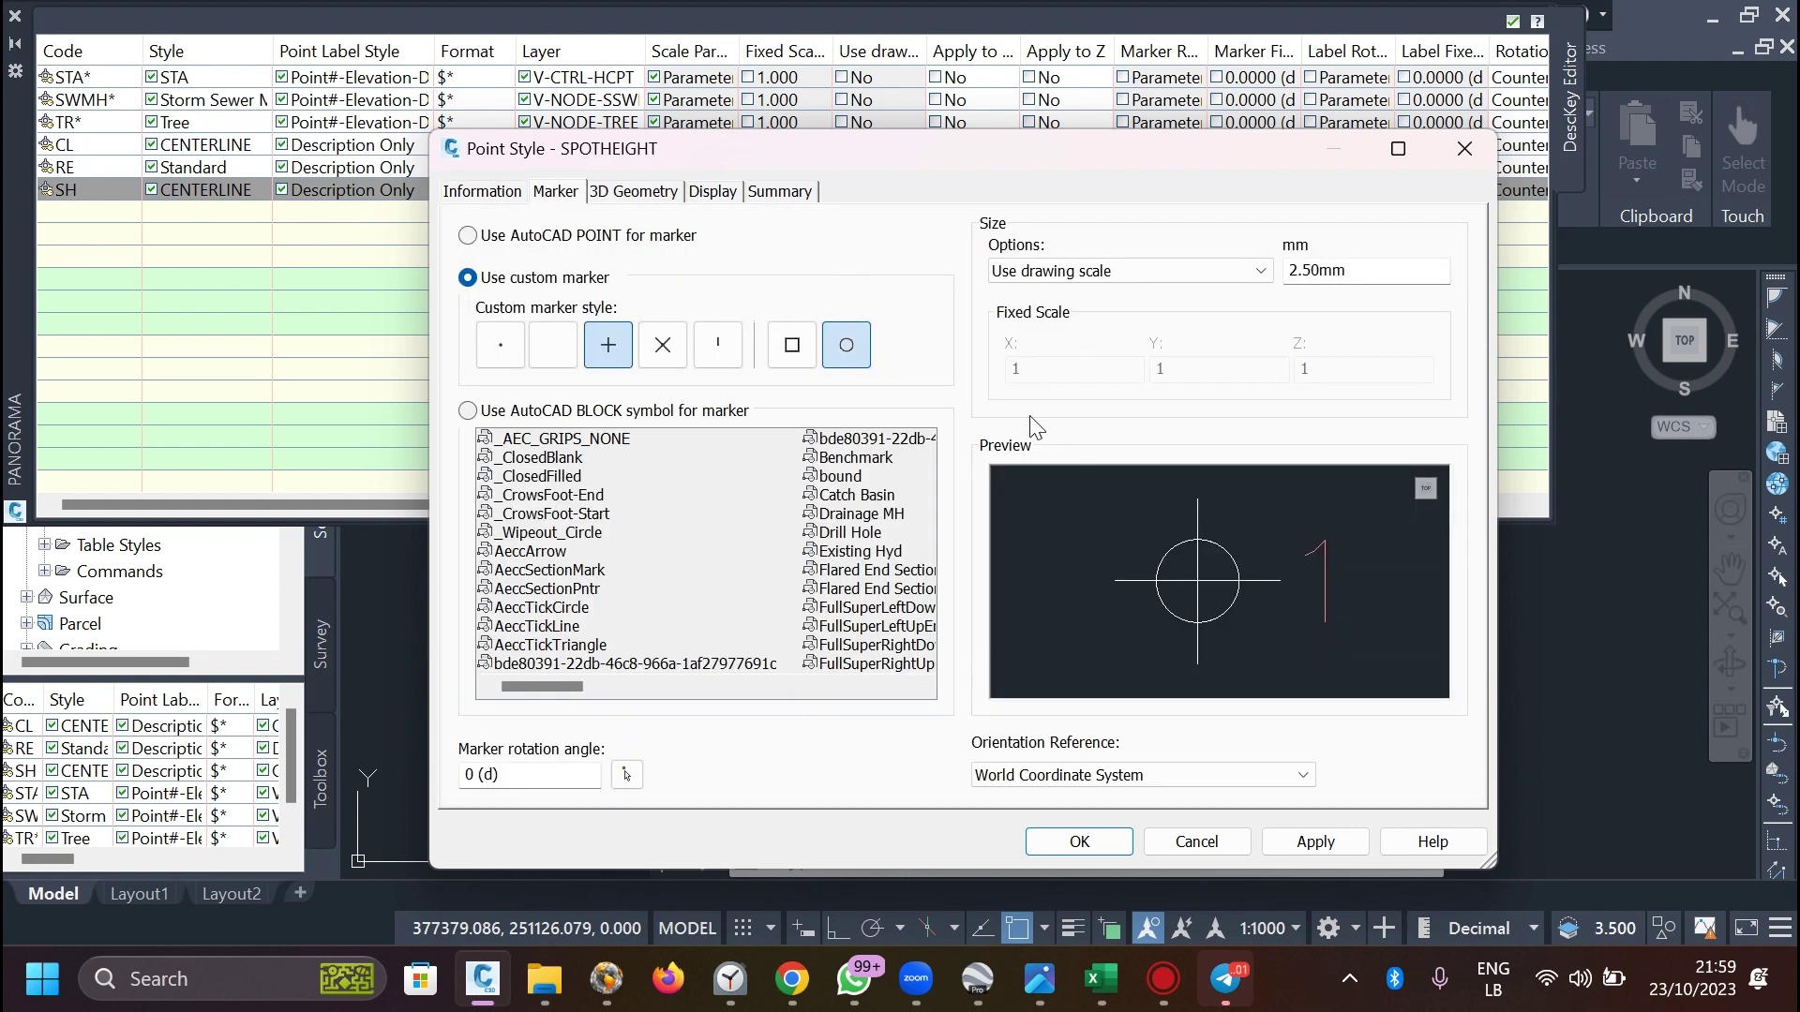
left_click(608, 347)
left_click(830, 369)
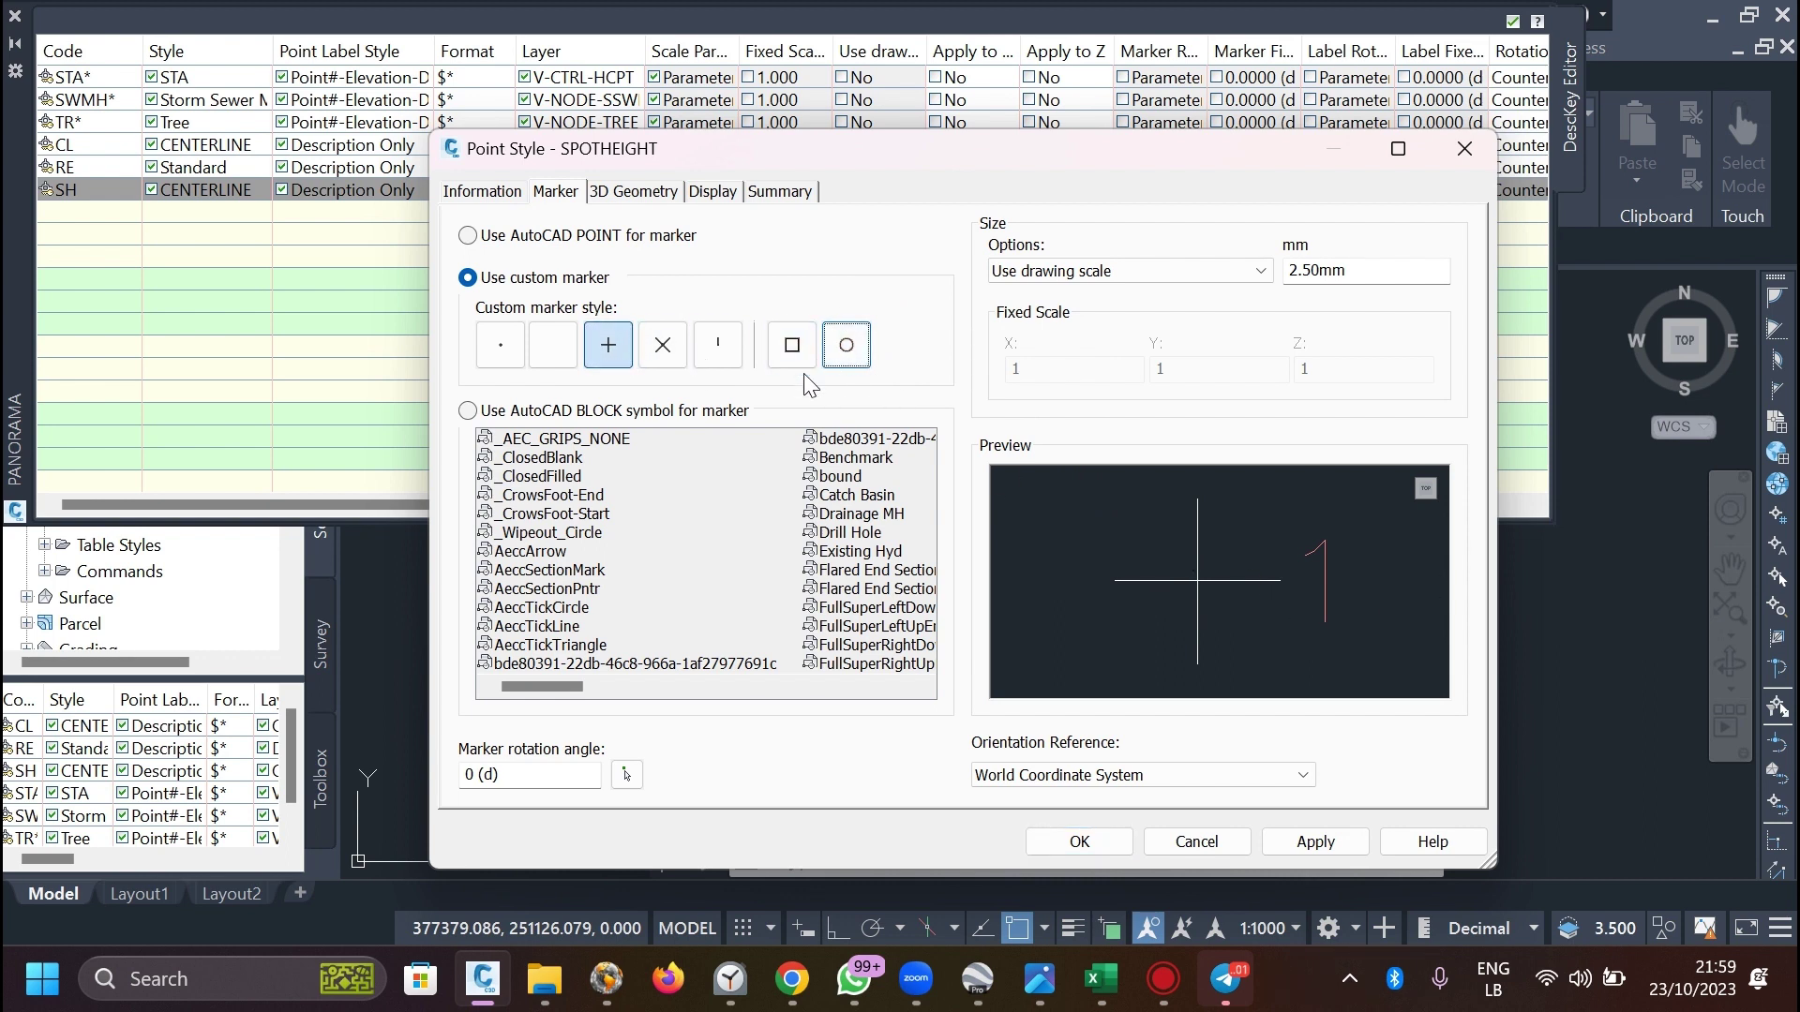
left_click(672, 356)
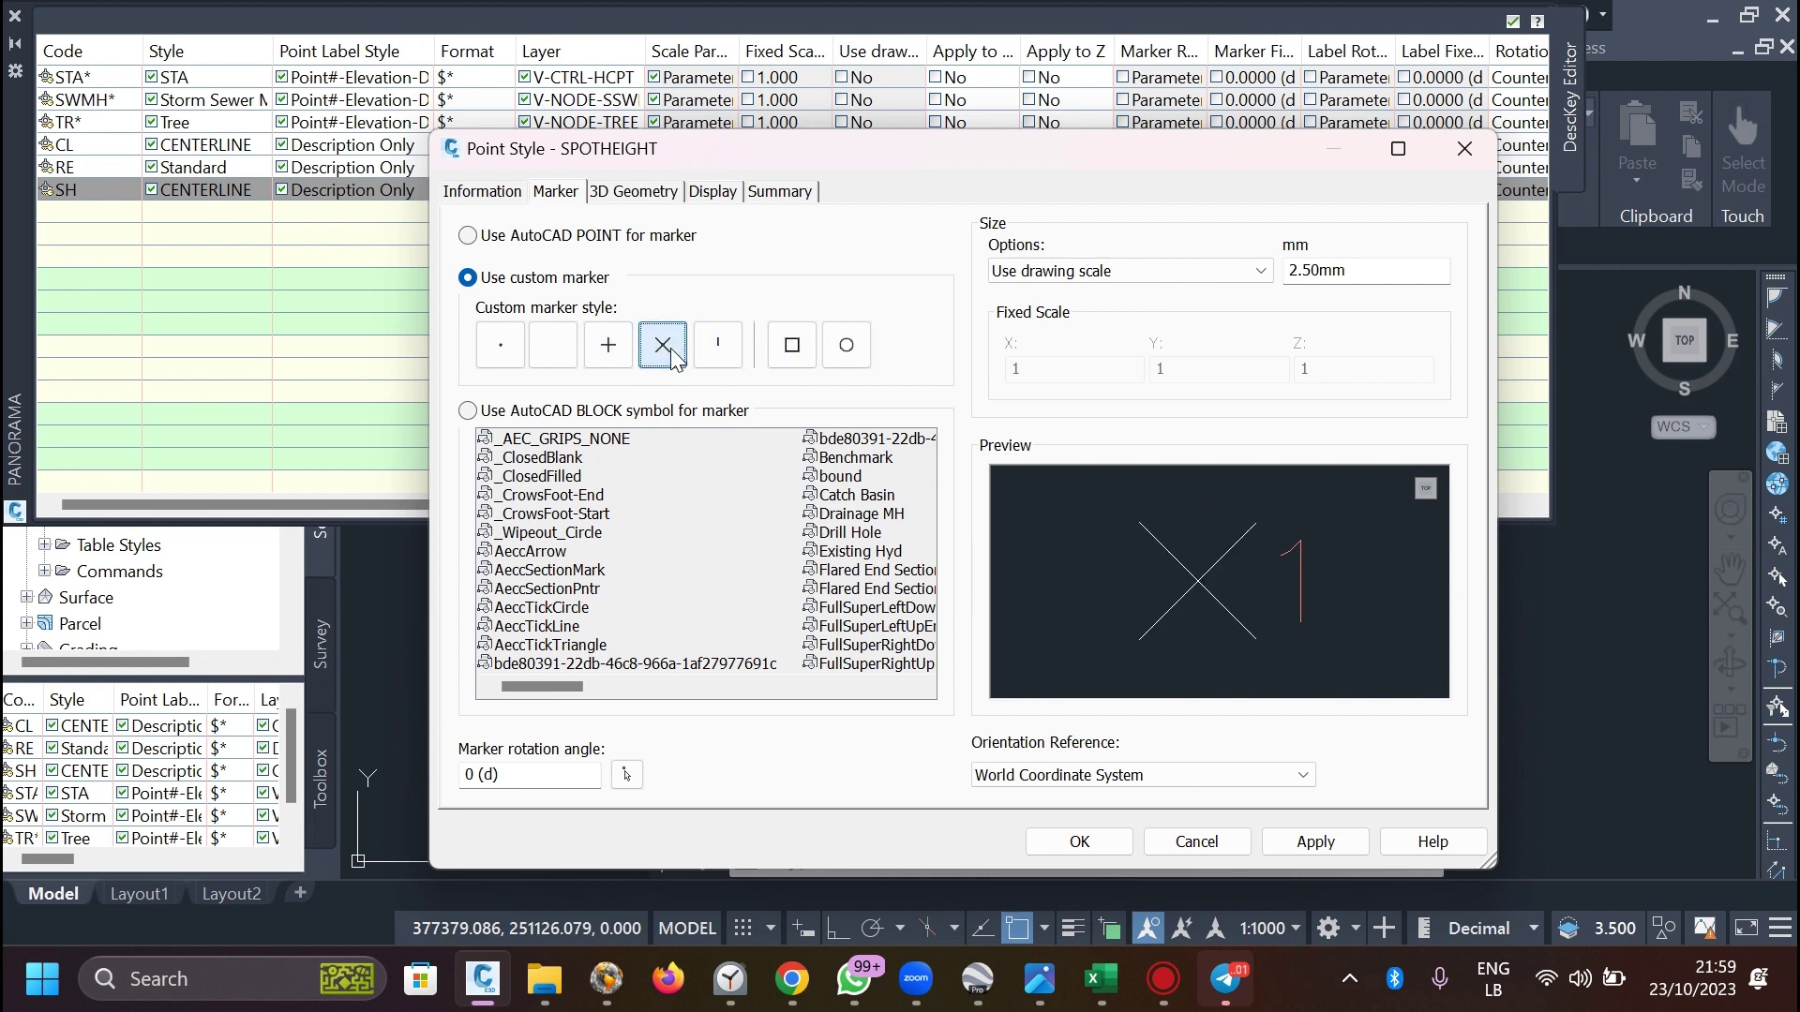
left_click(609, 354)
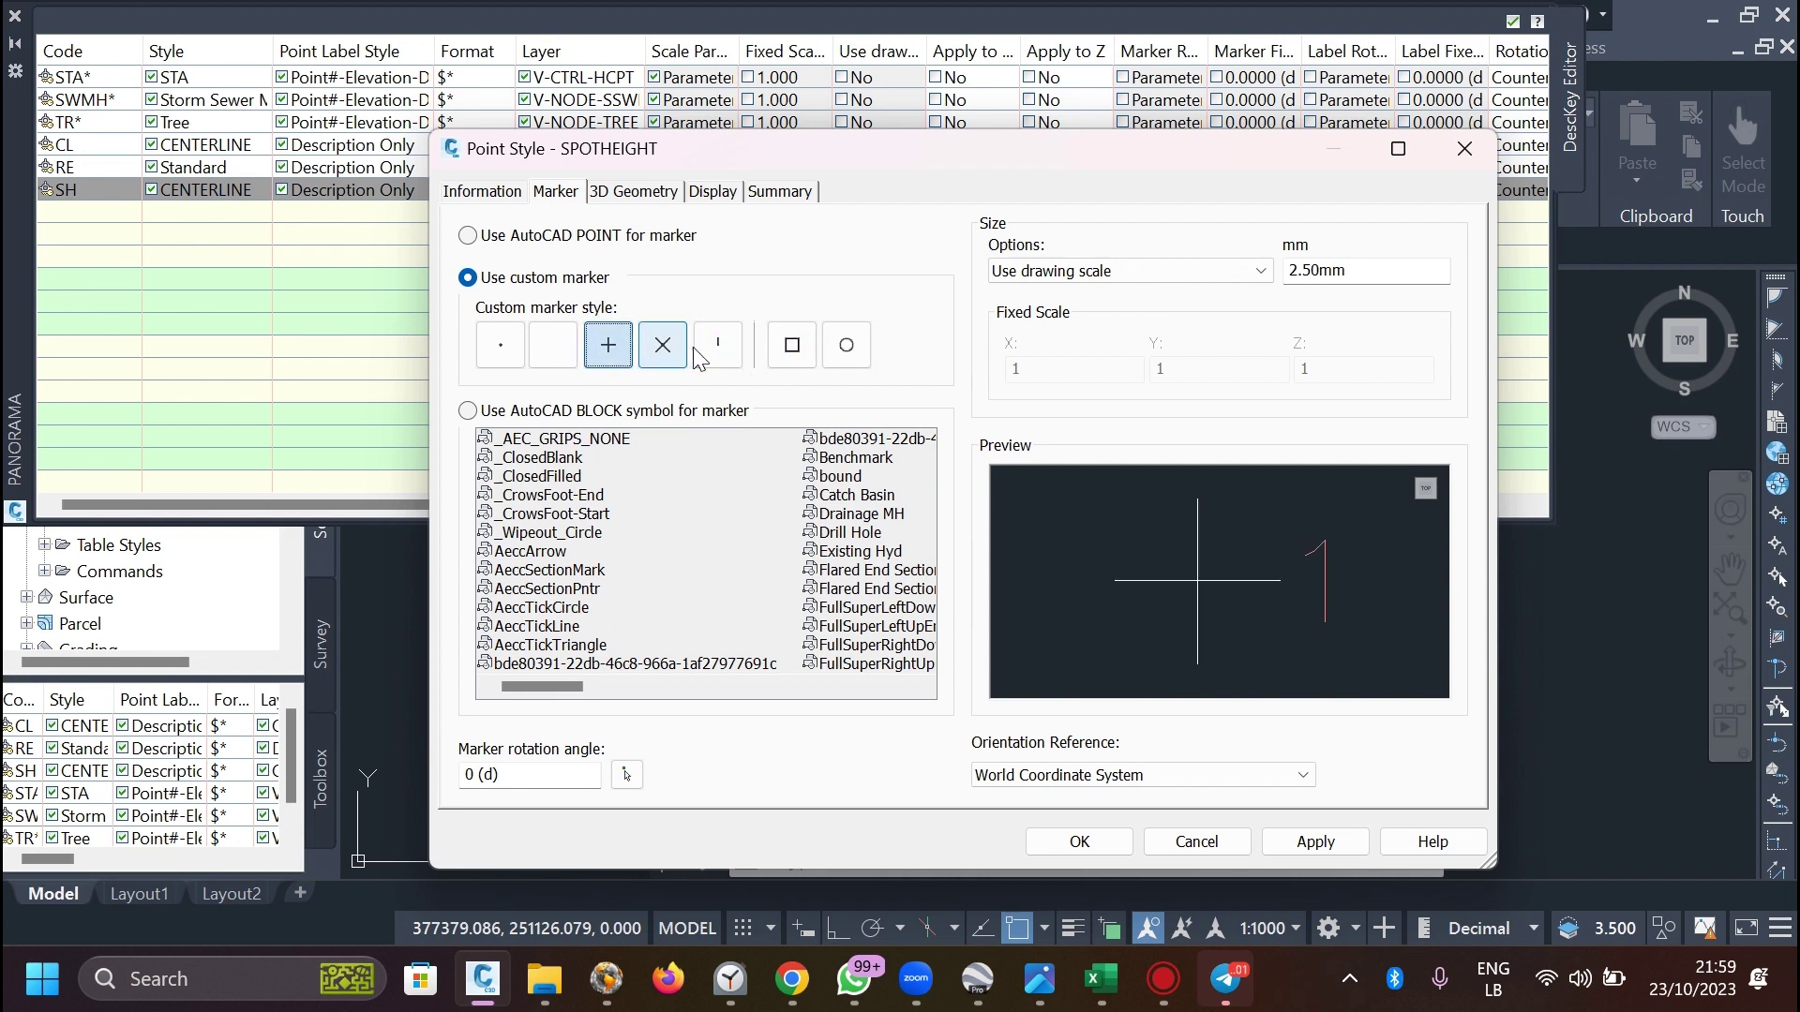
left_click(792, 357)
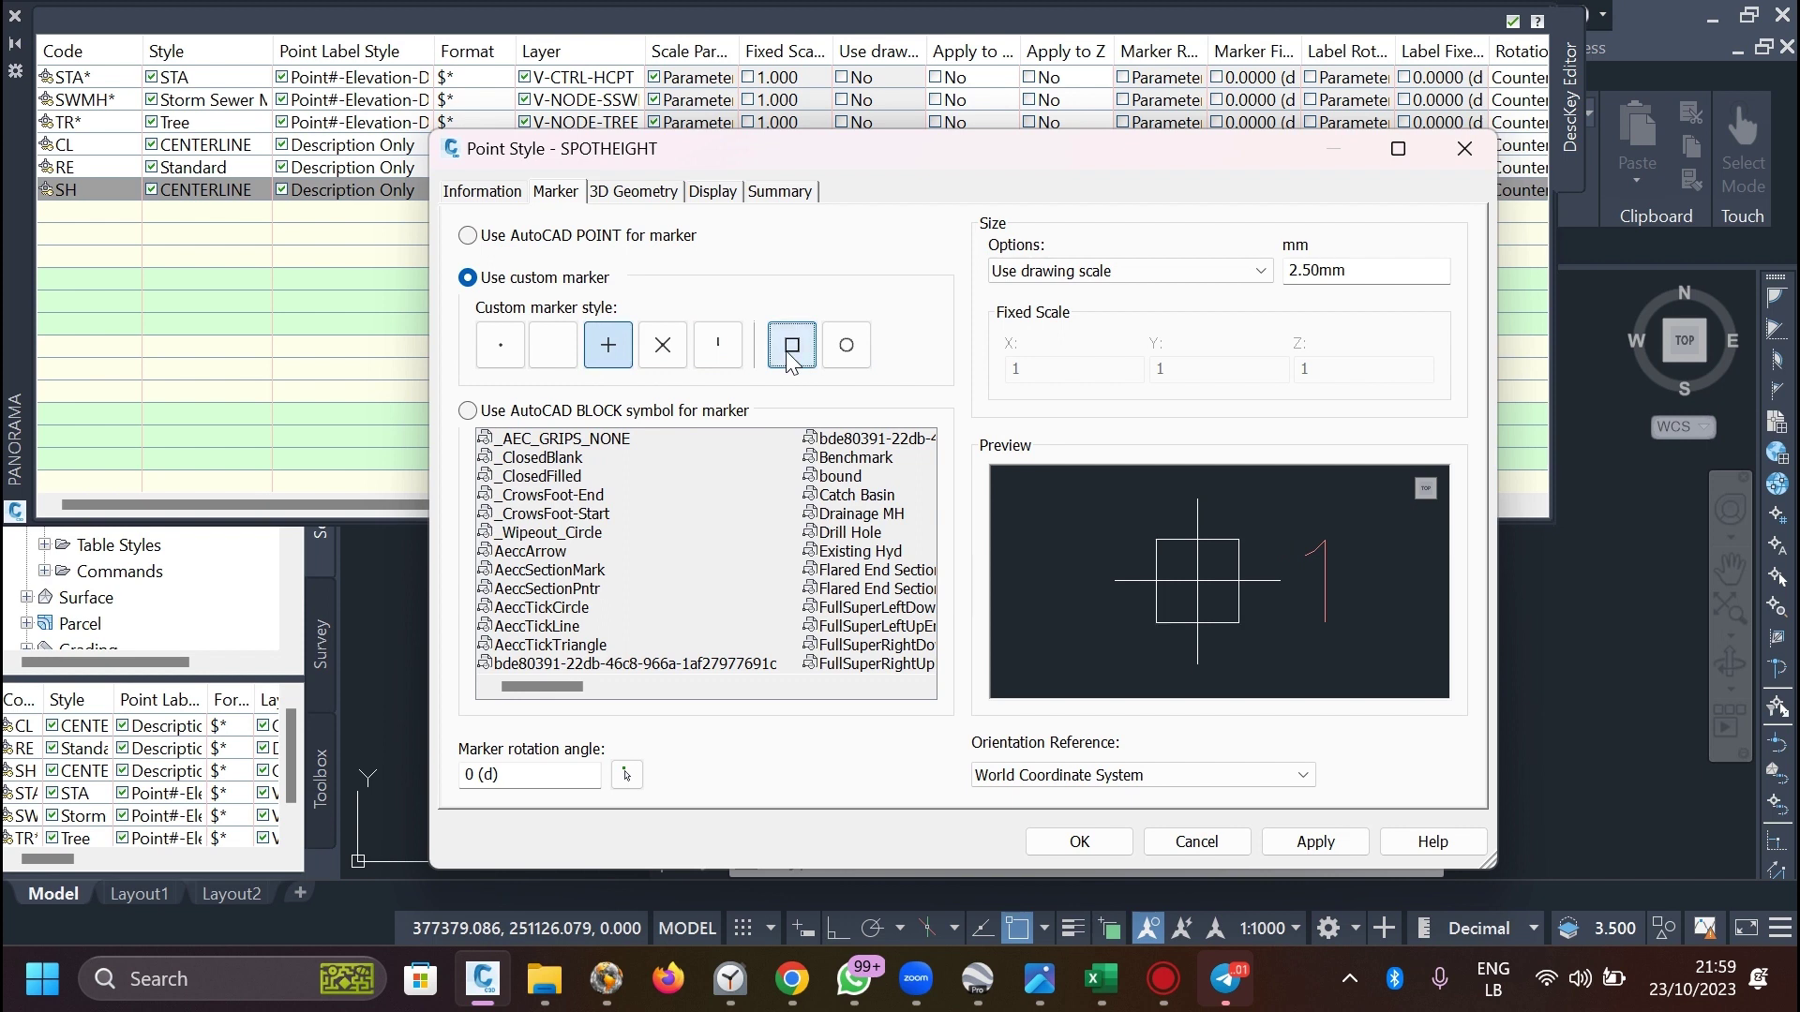
left_click(850, 348)
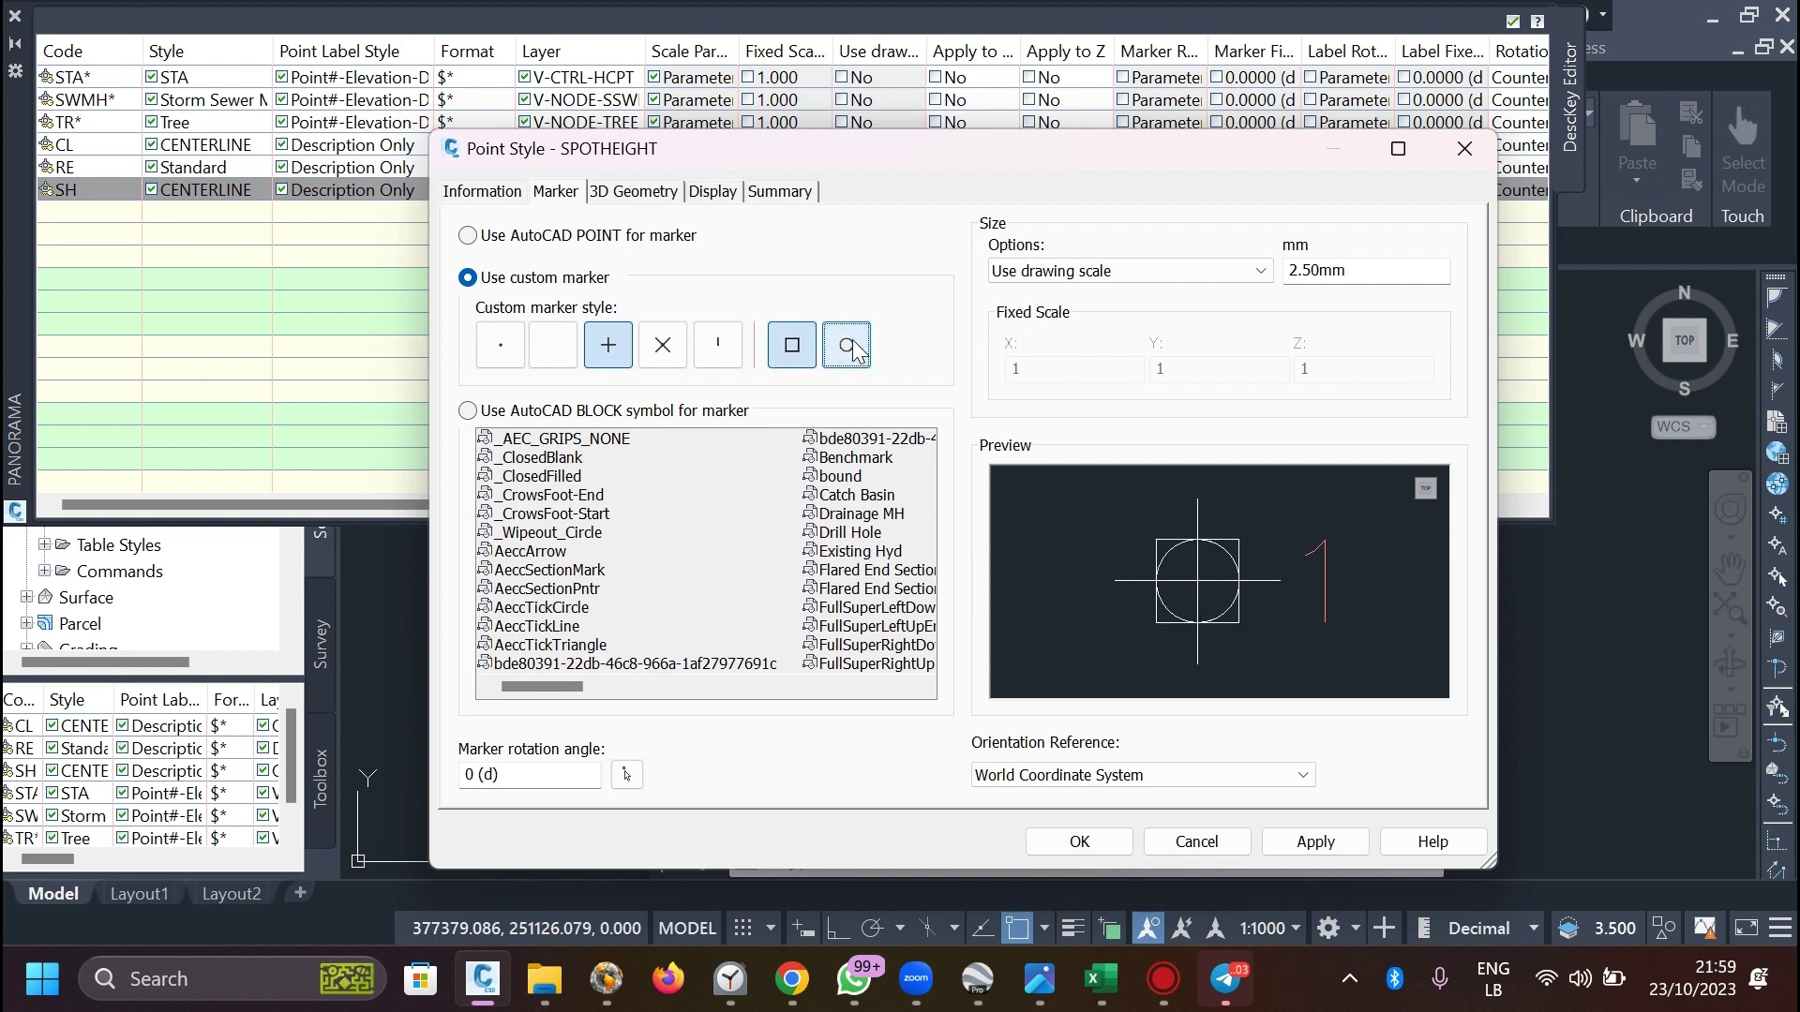
left_click(776, 351)
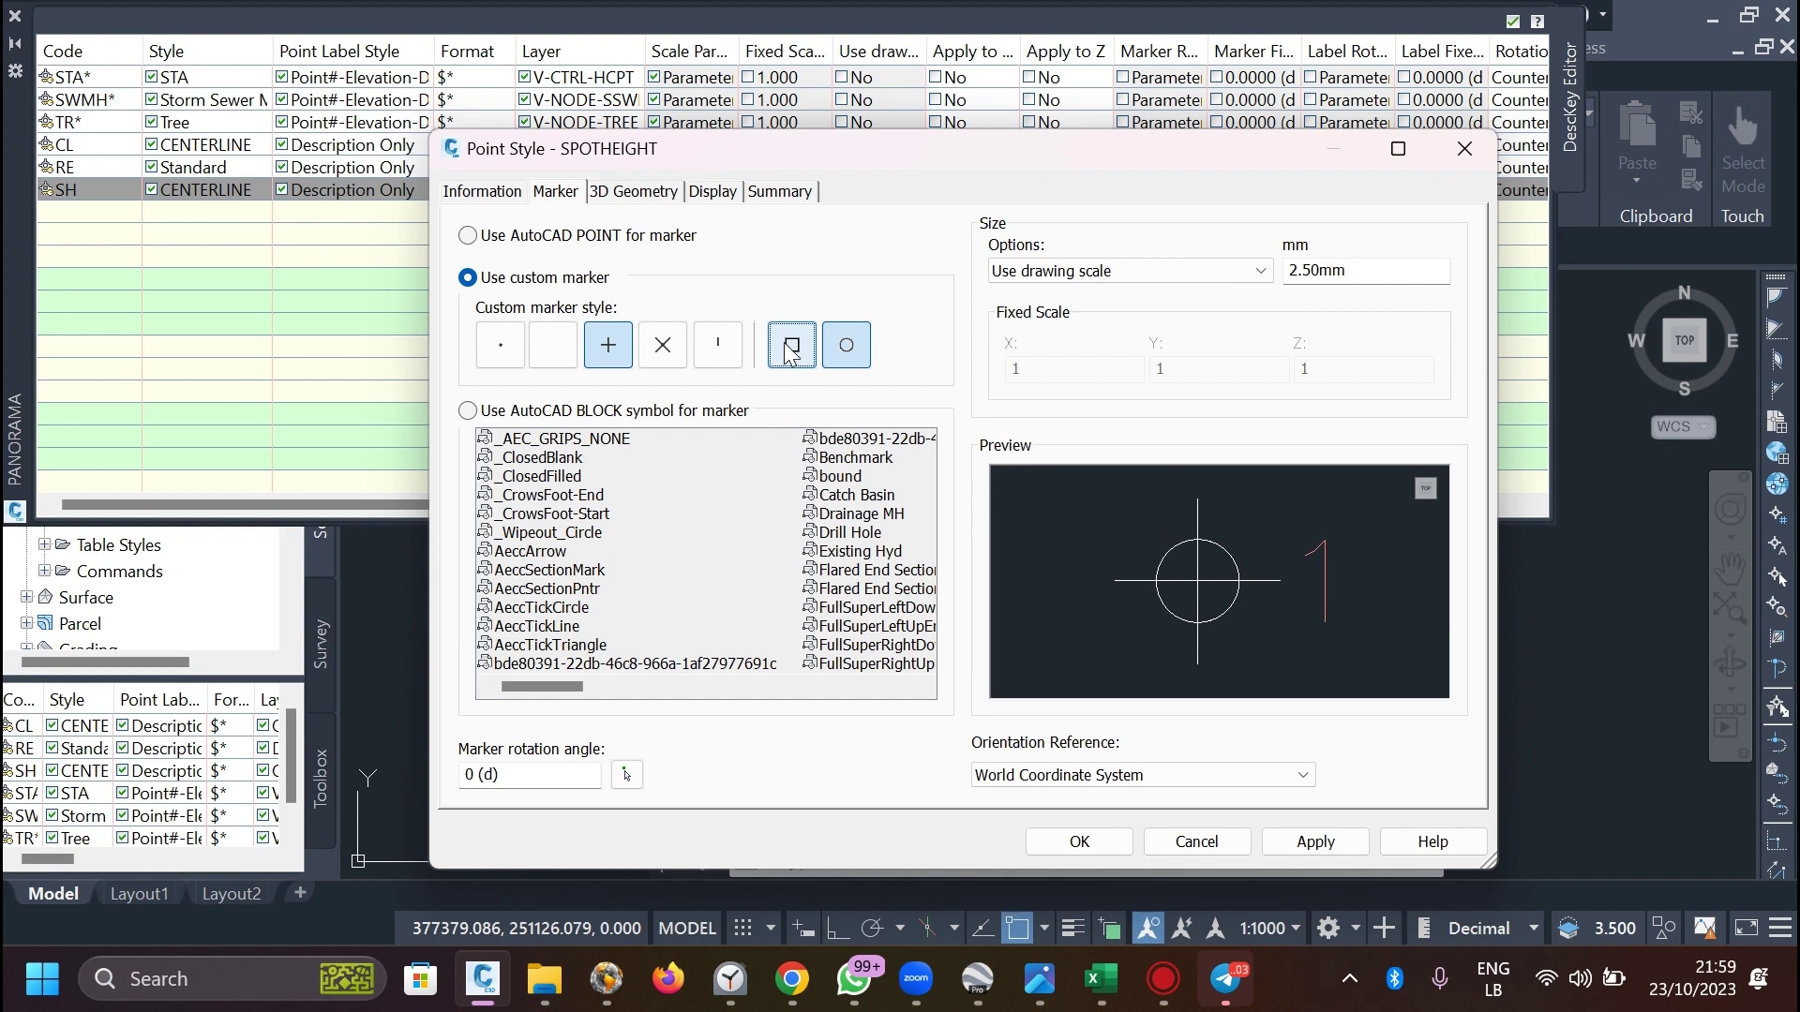
left_click(845, 347)
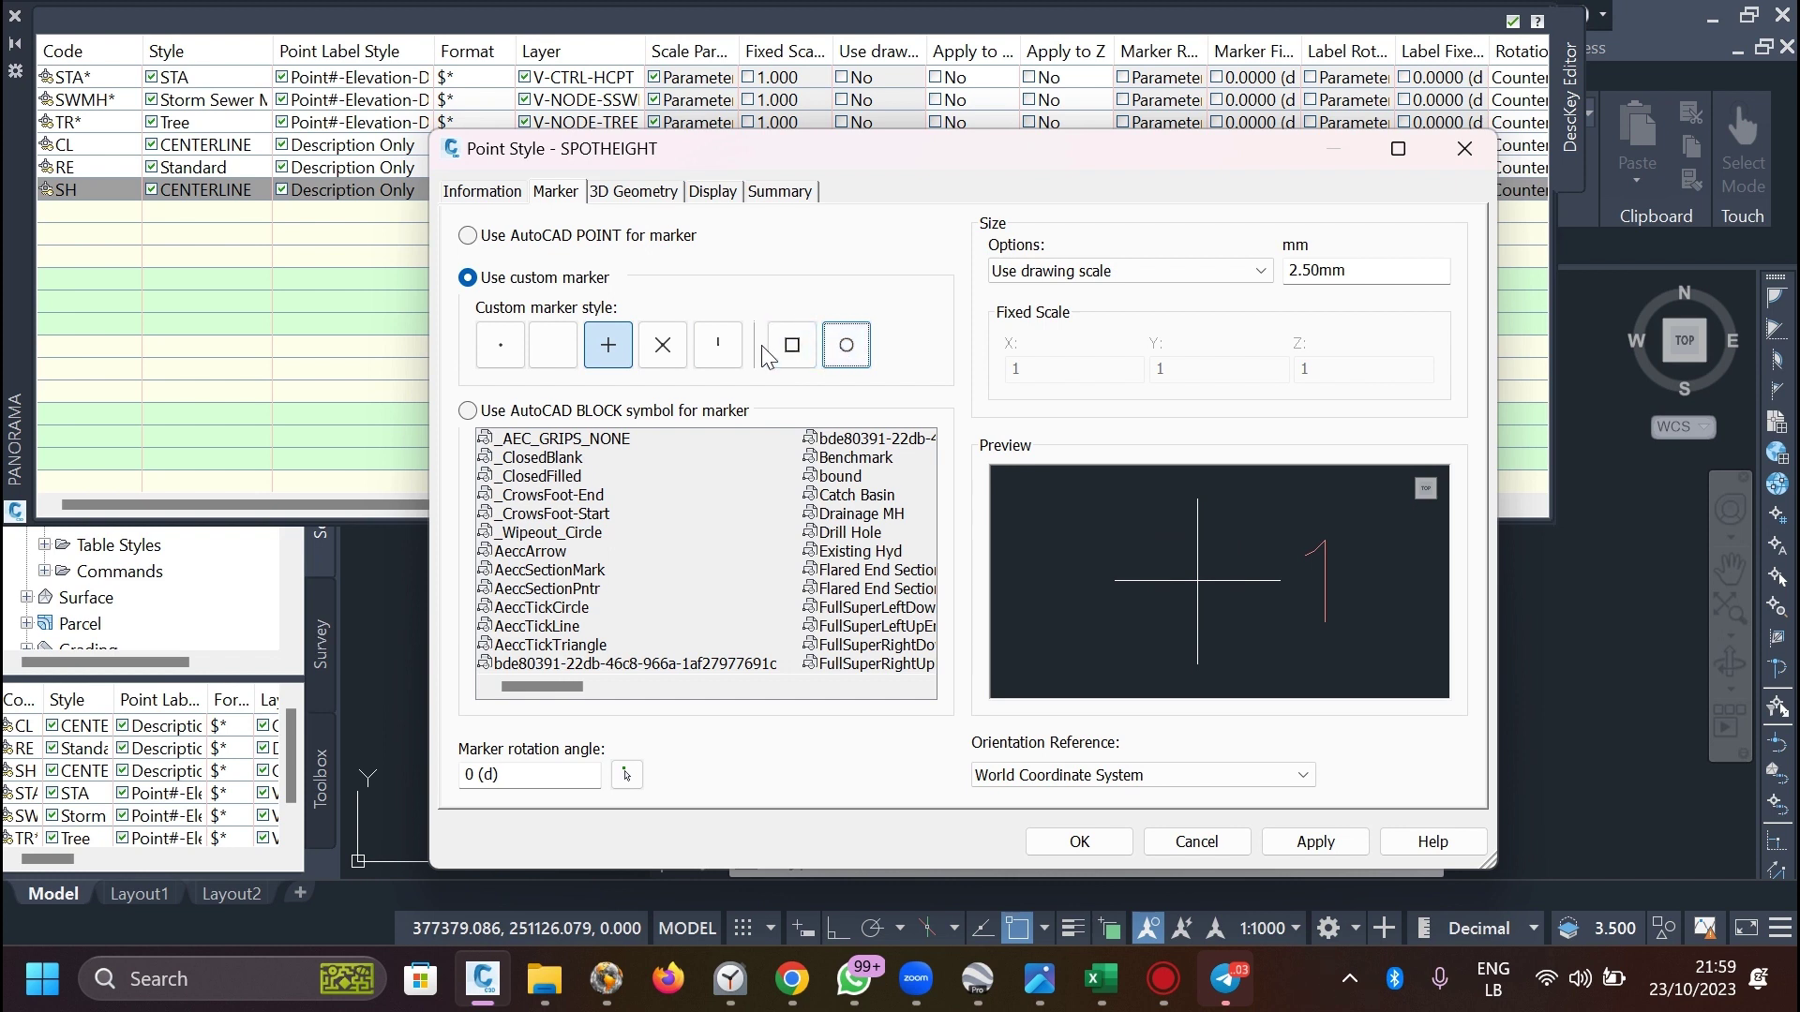
left_click(662, 347)
left_click(837, 356)
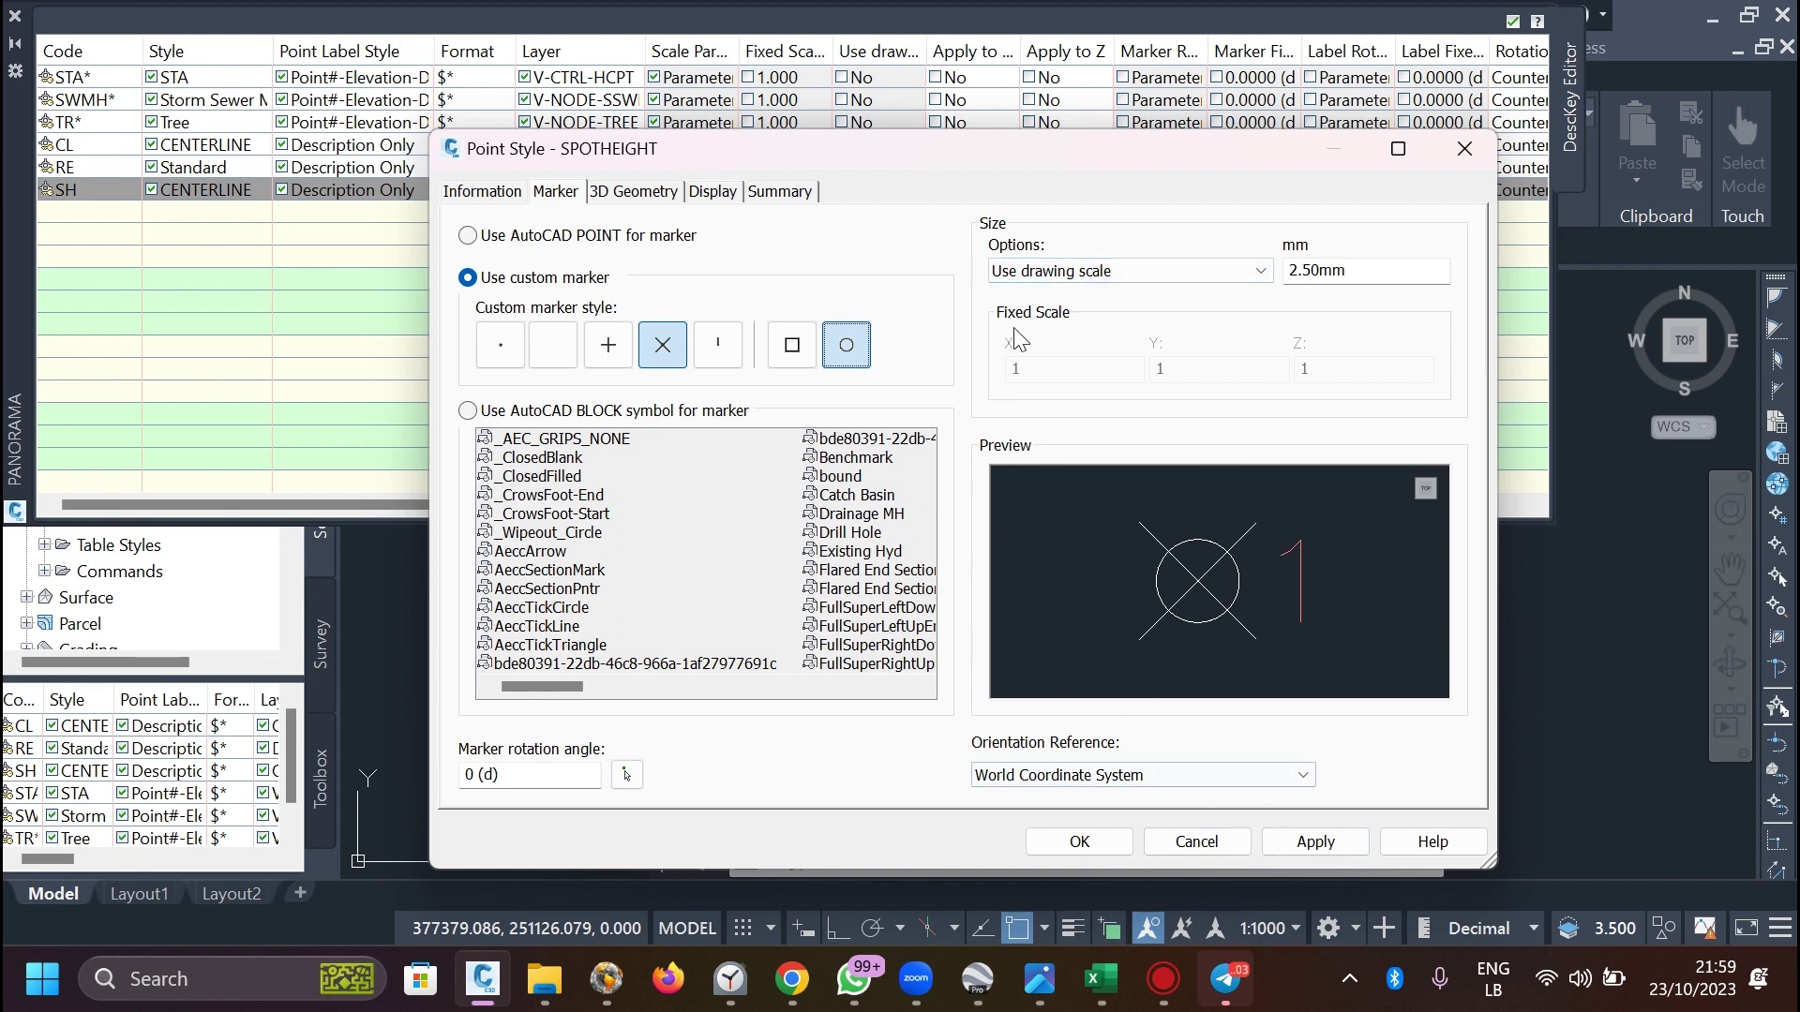
left_click(714, 192)
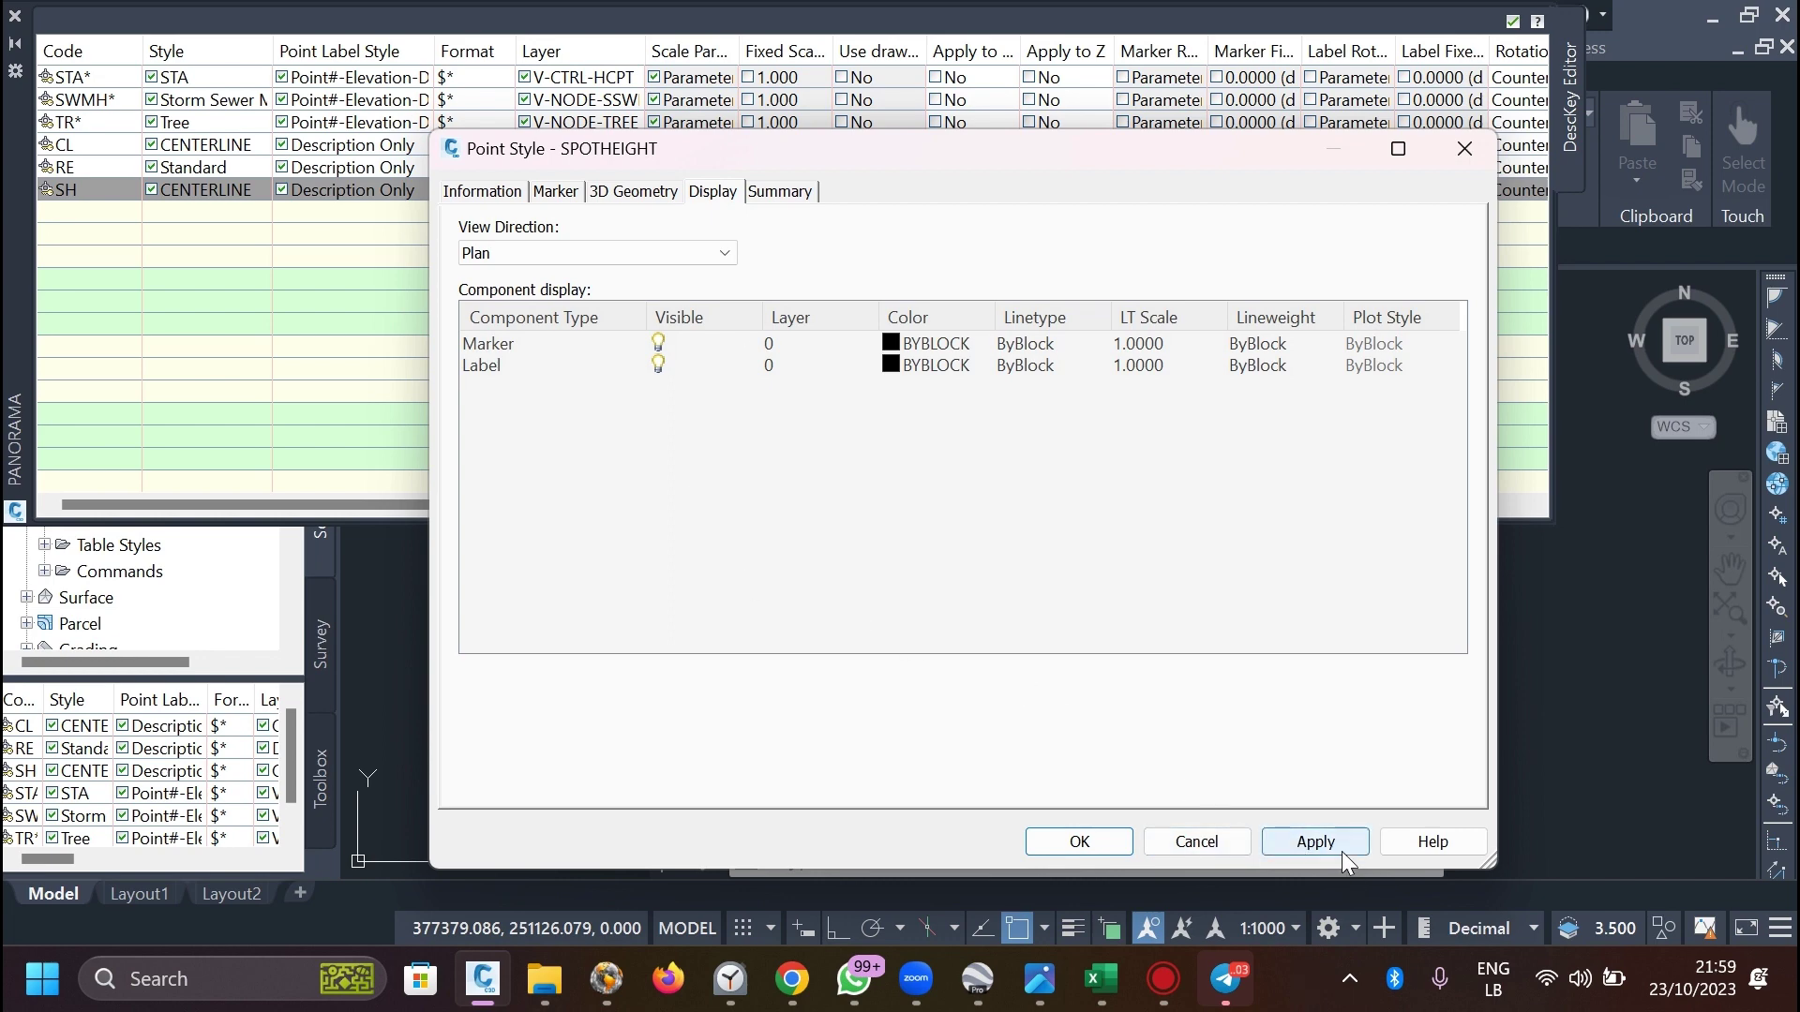
left_click(1079, 841)
left_click(784, 497)
Create a red layer named SPOT HEIGHT and assign it to the SH key.
left_click(367, 190)
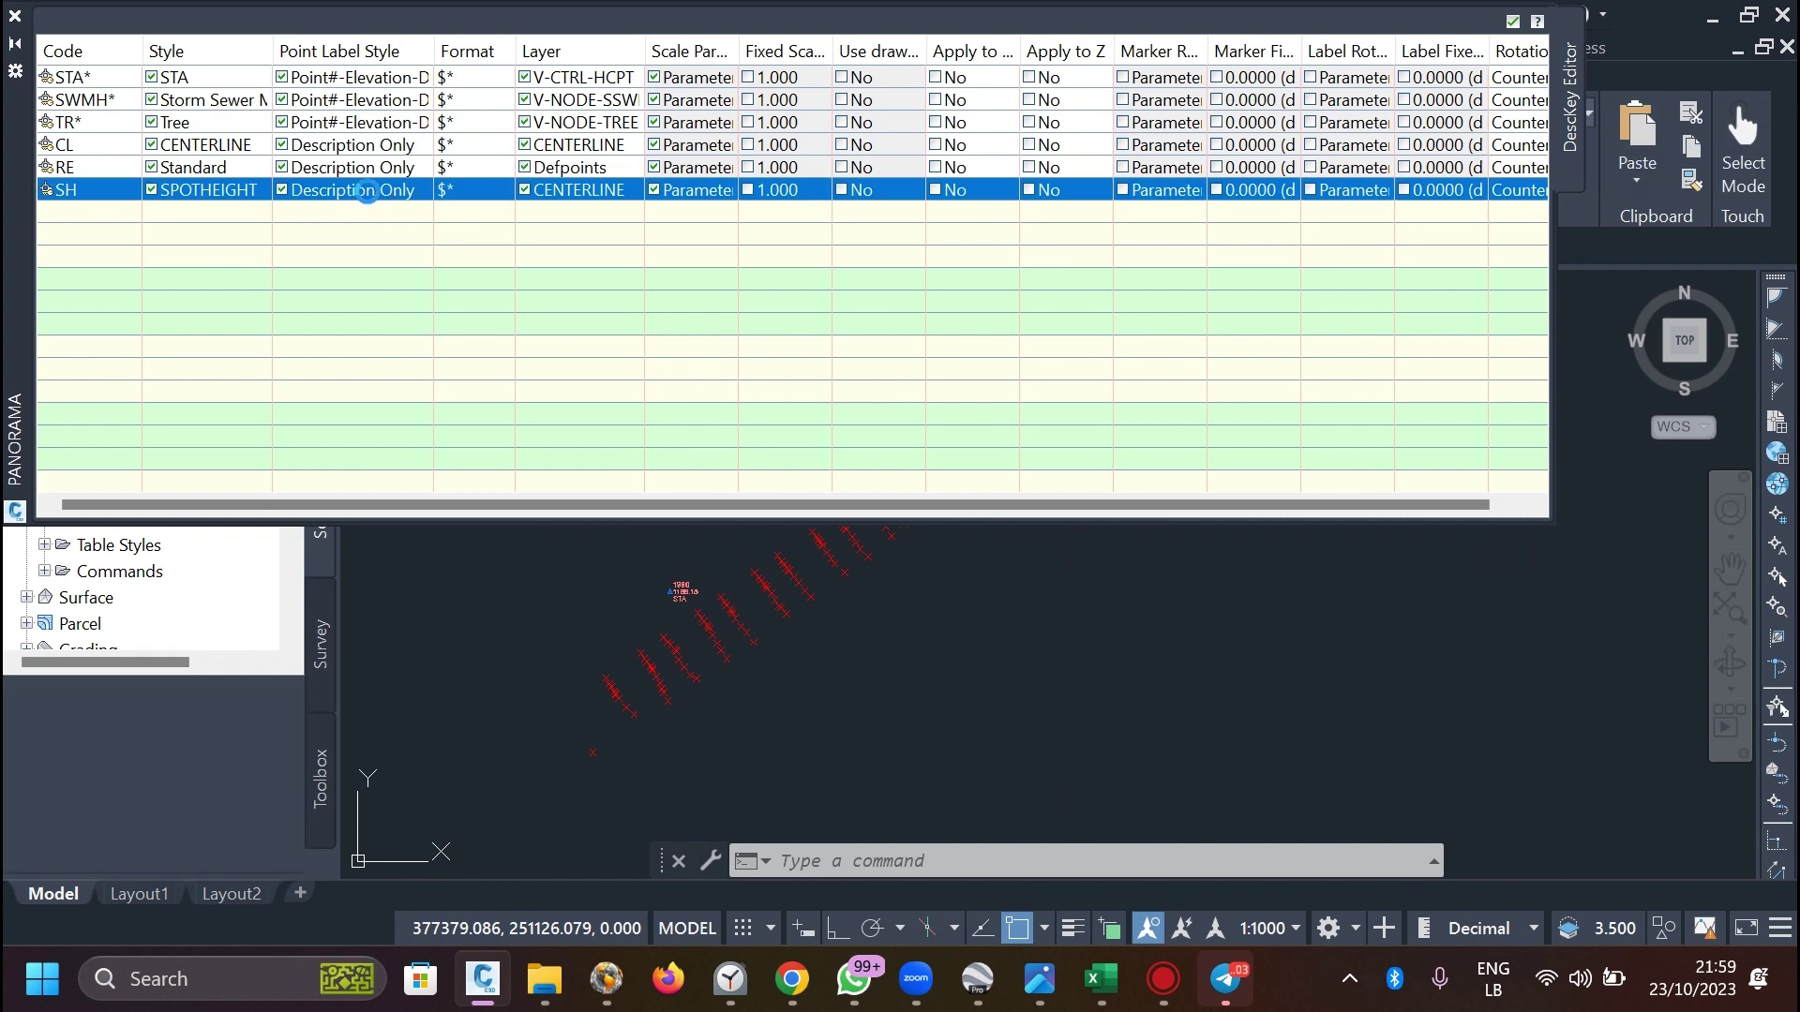
left_click(614, 190)
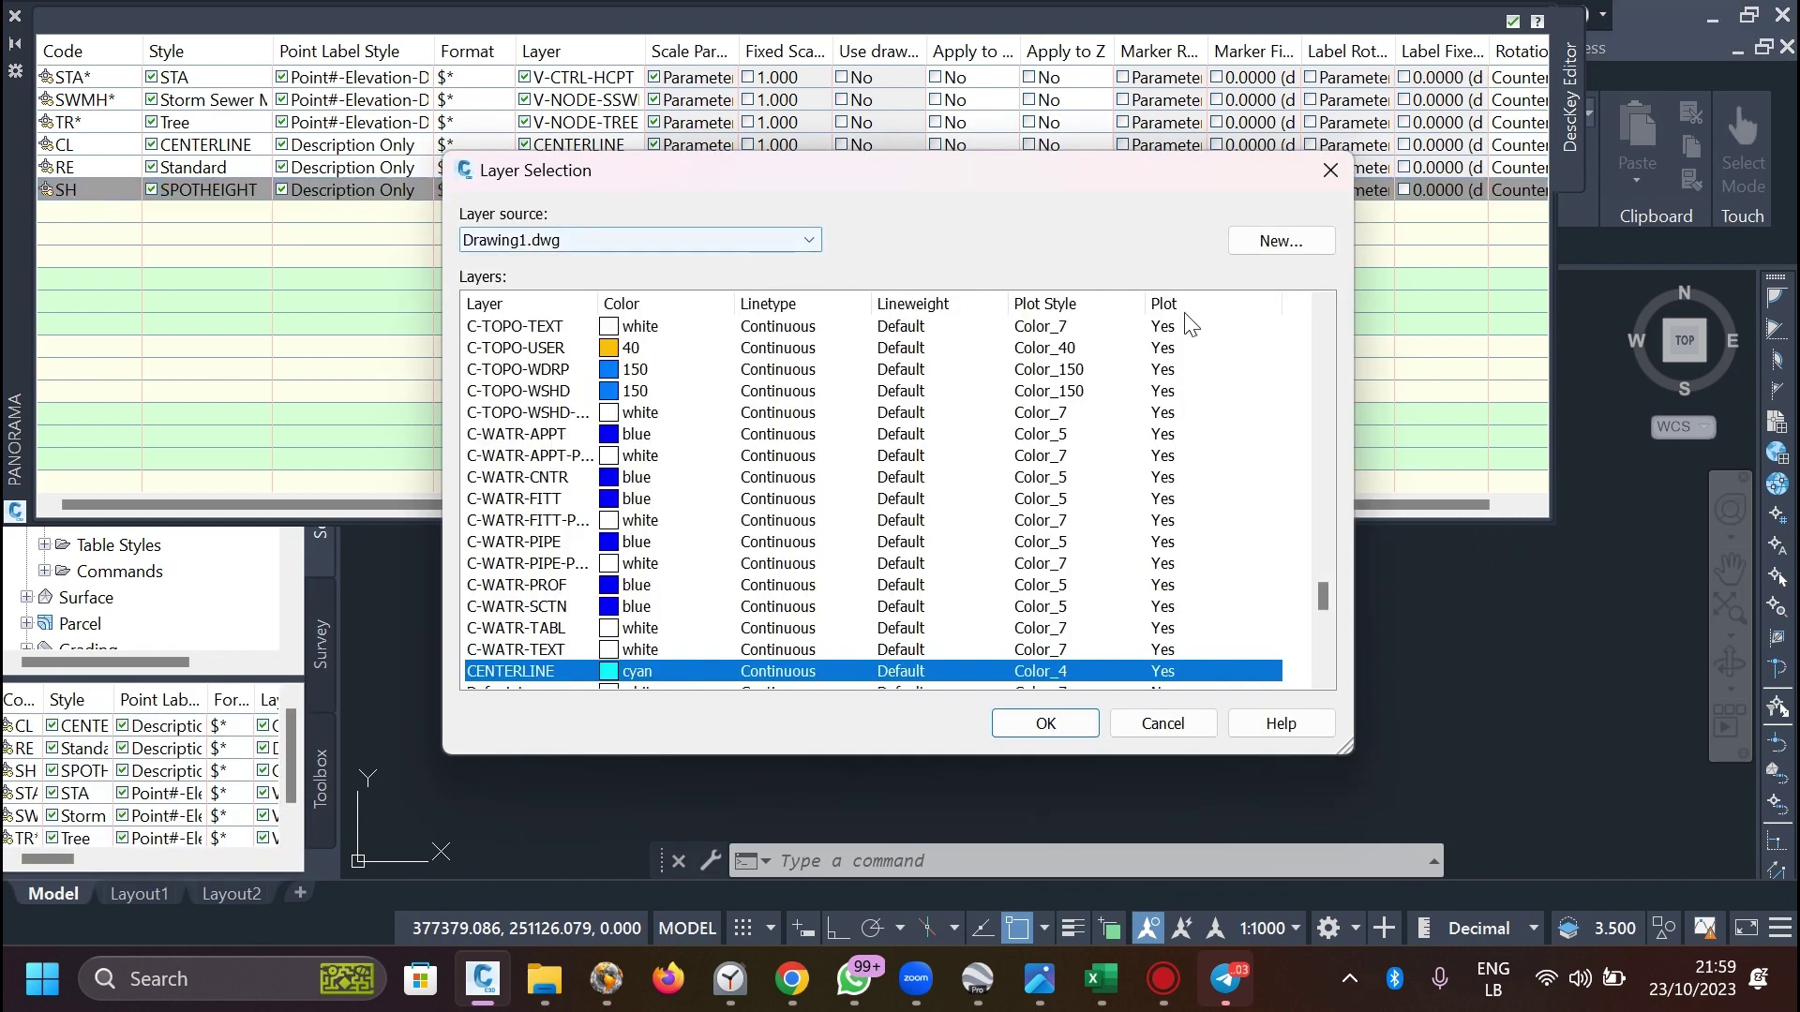
left_click(1299, 246)
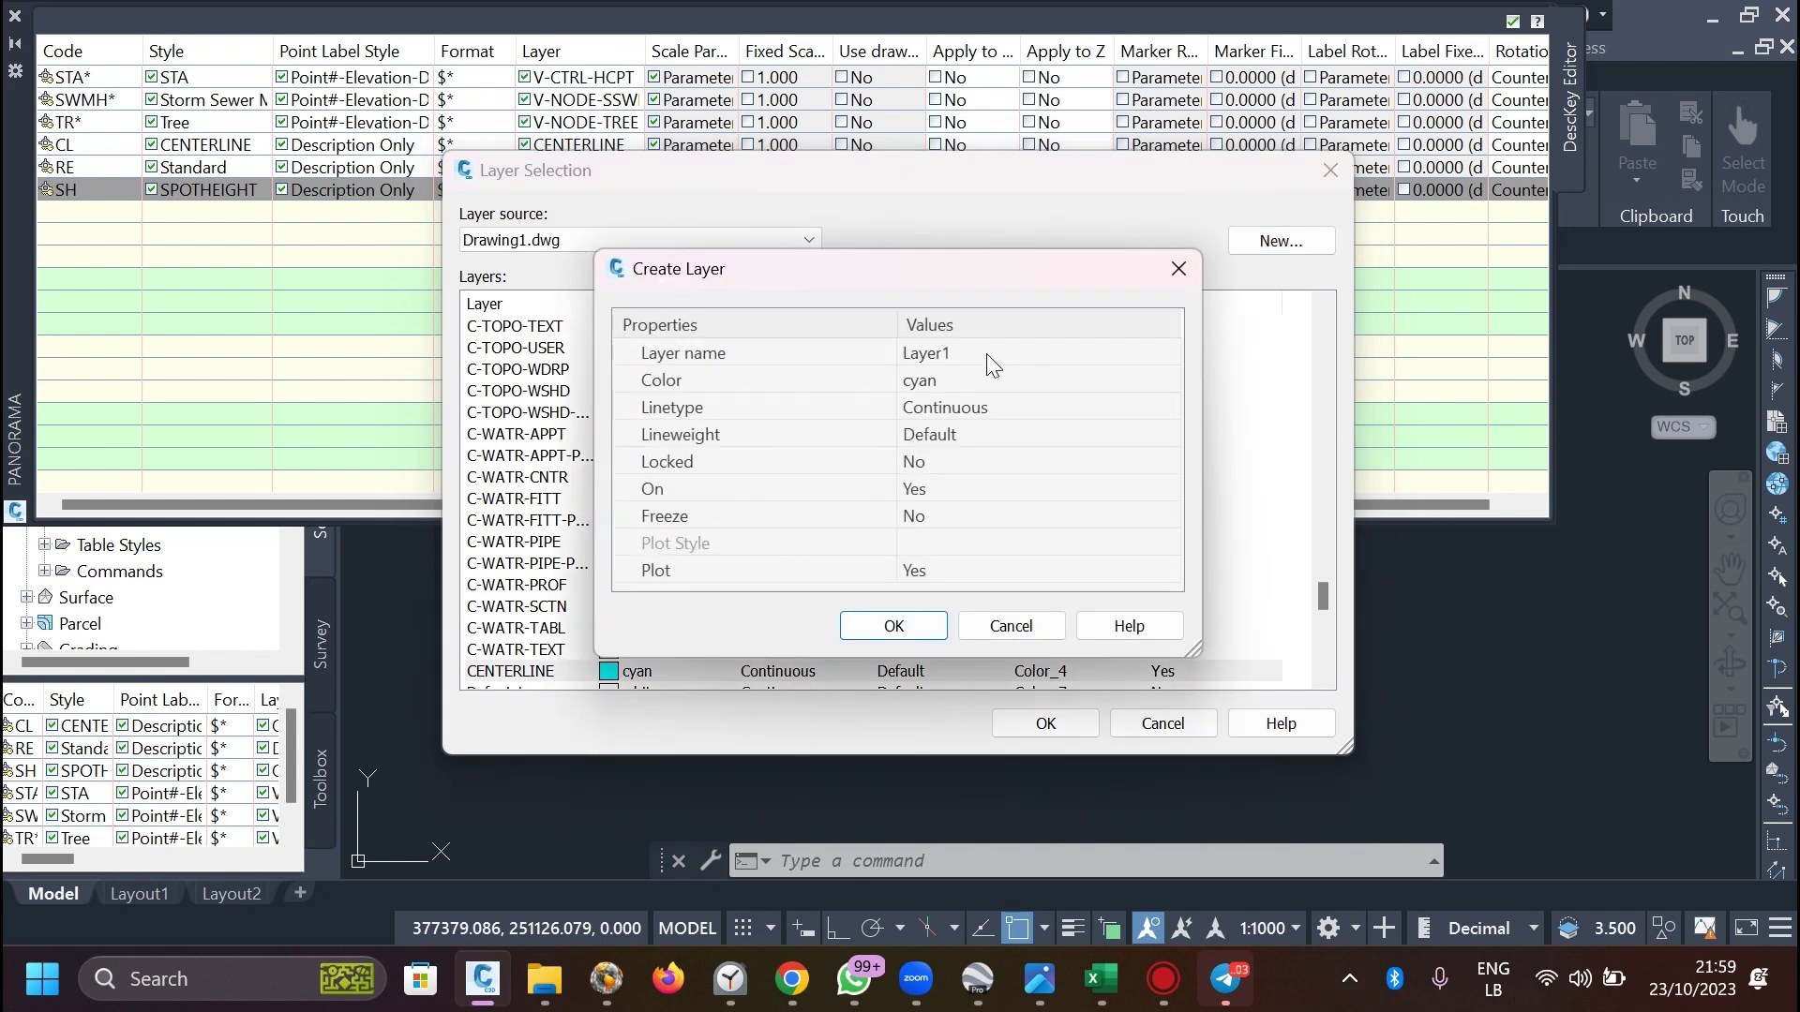
left_click(989, 356)
type("SPOT HEIGHT")
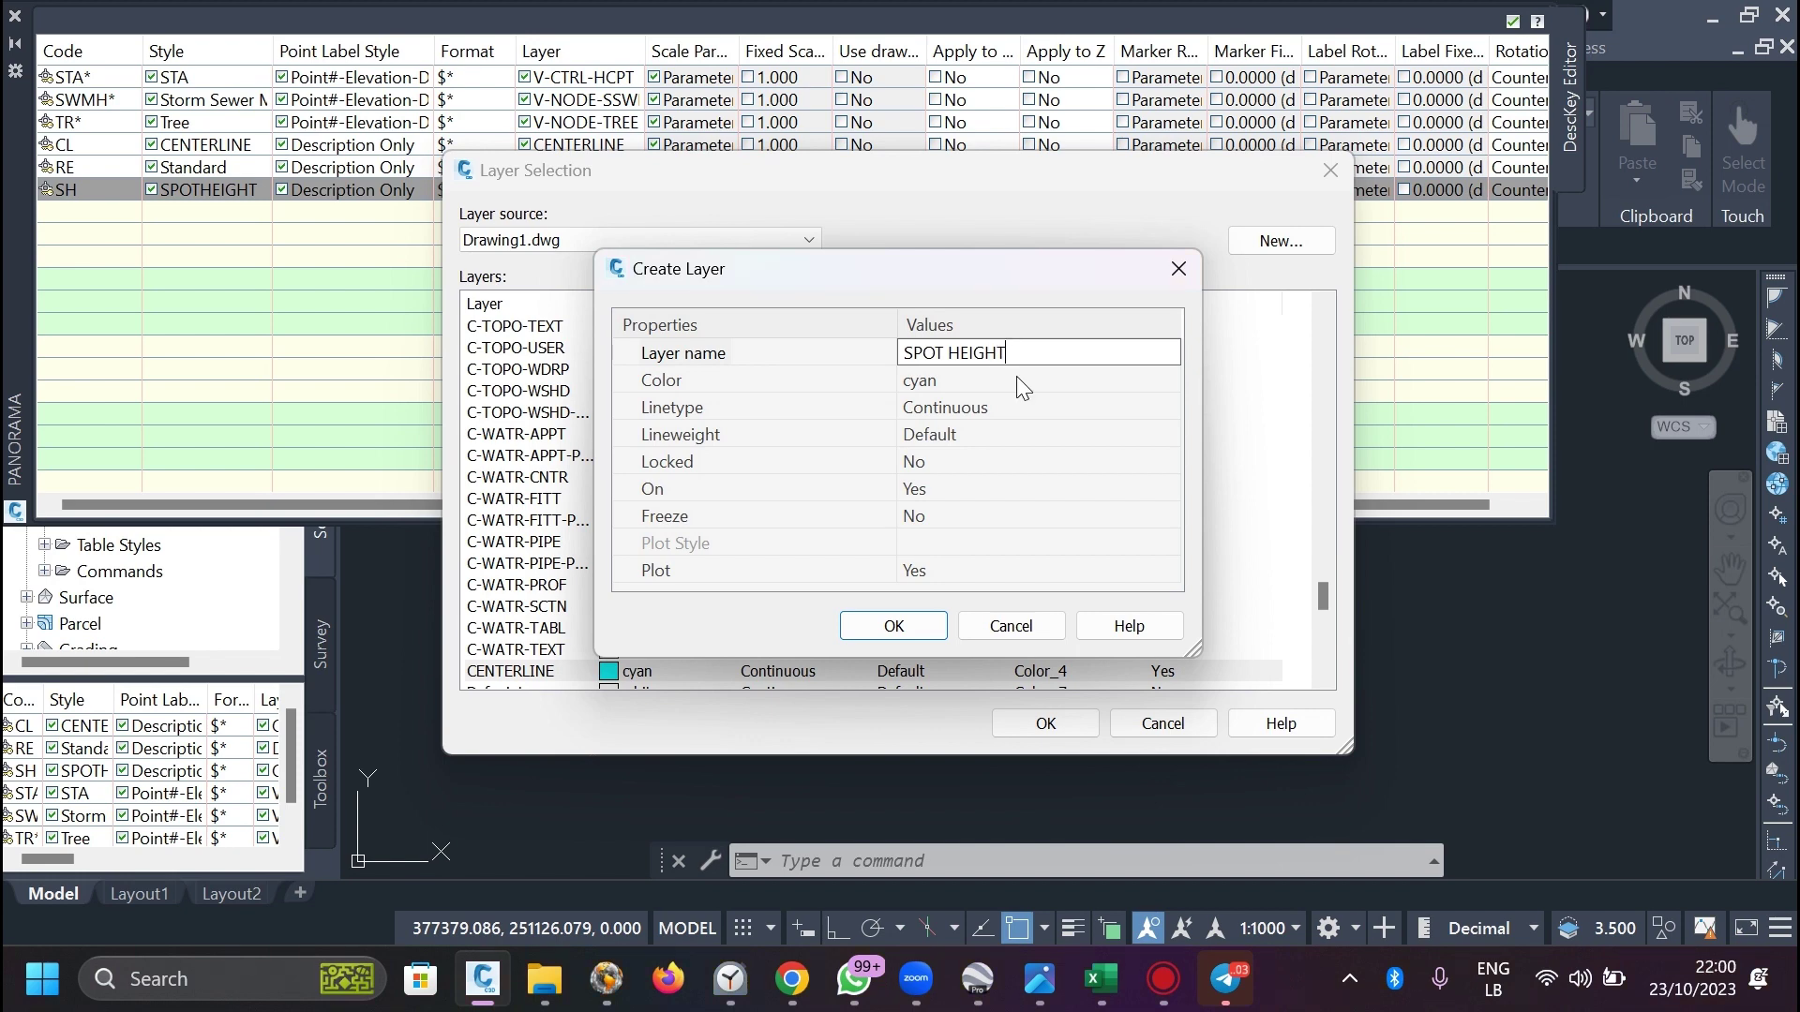
left_click(1017, 377)
left_click(1166, 380)
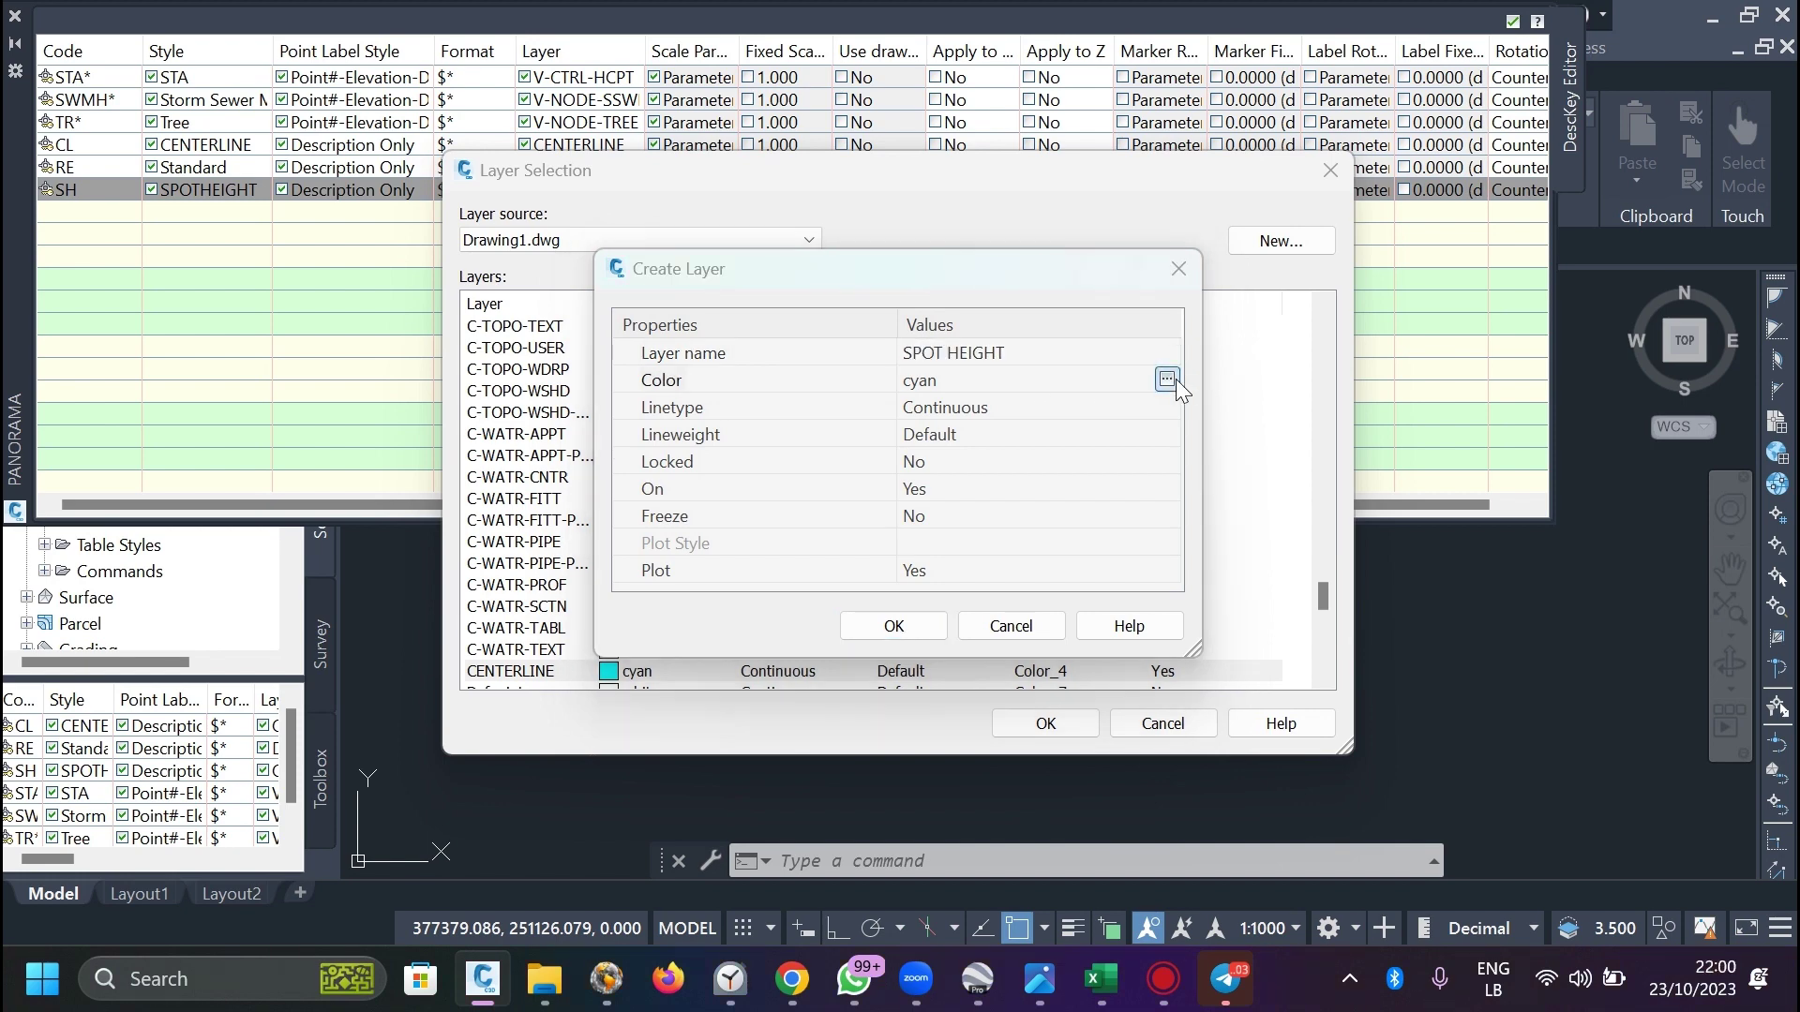
left_click(676, 528)
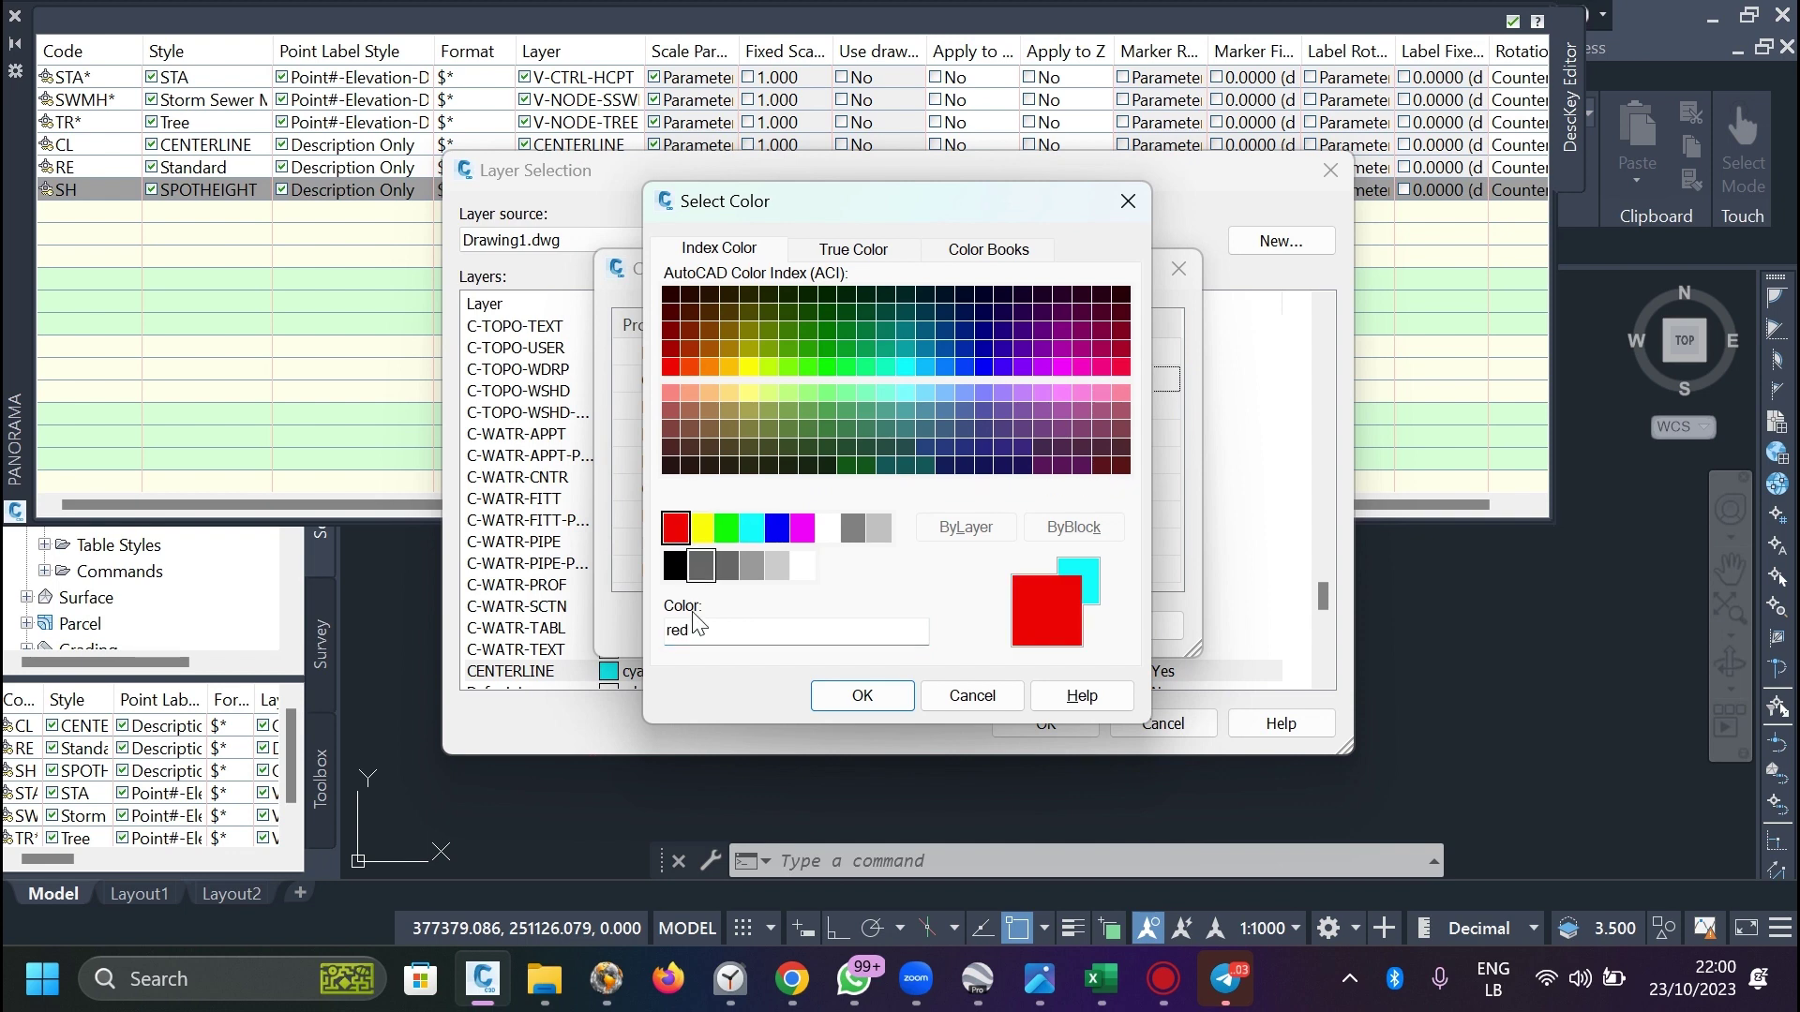
left_click(861, 696)
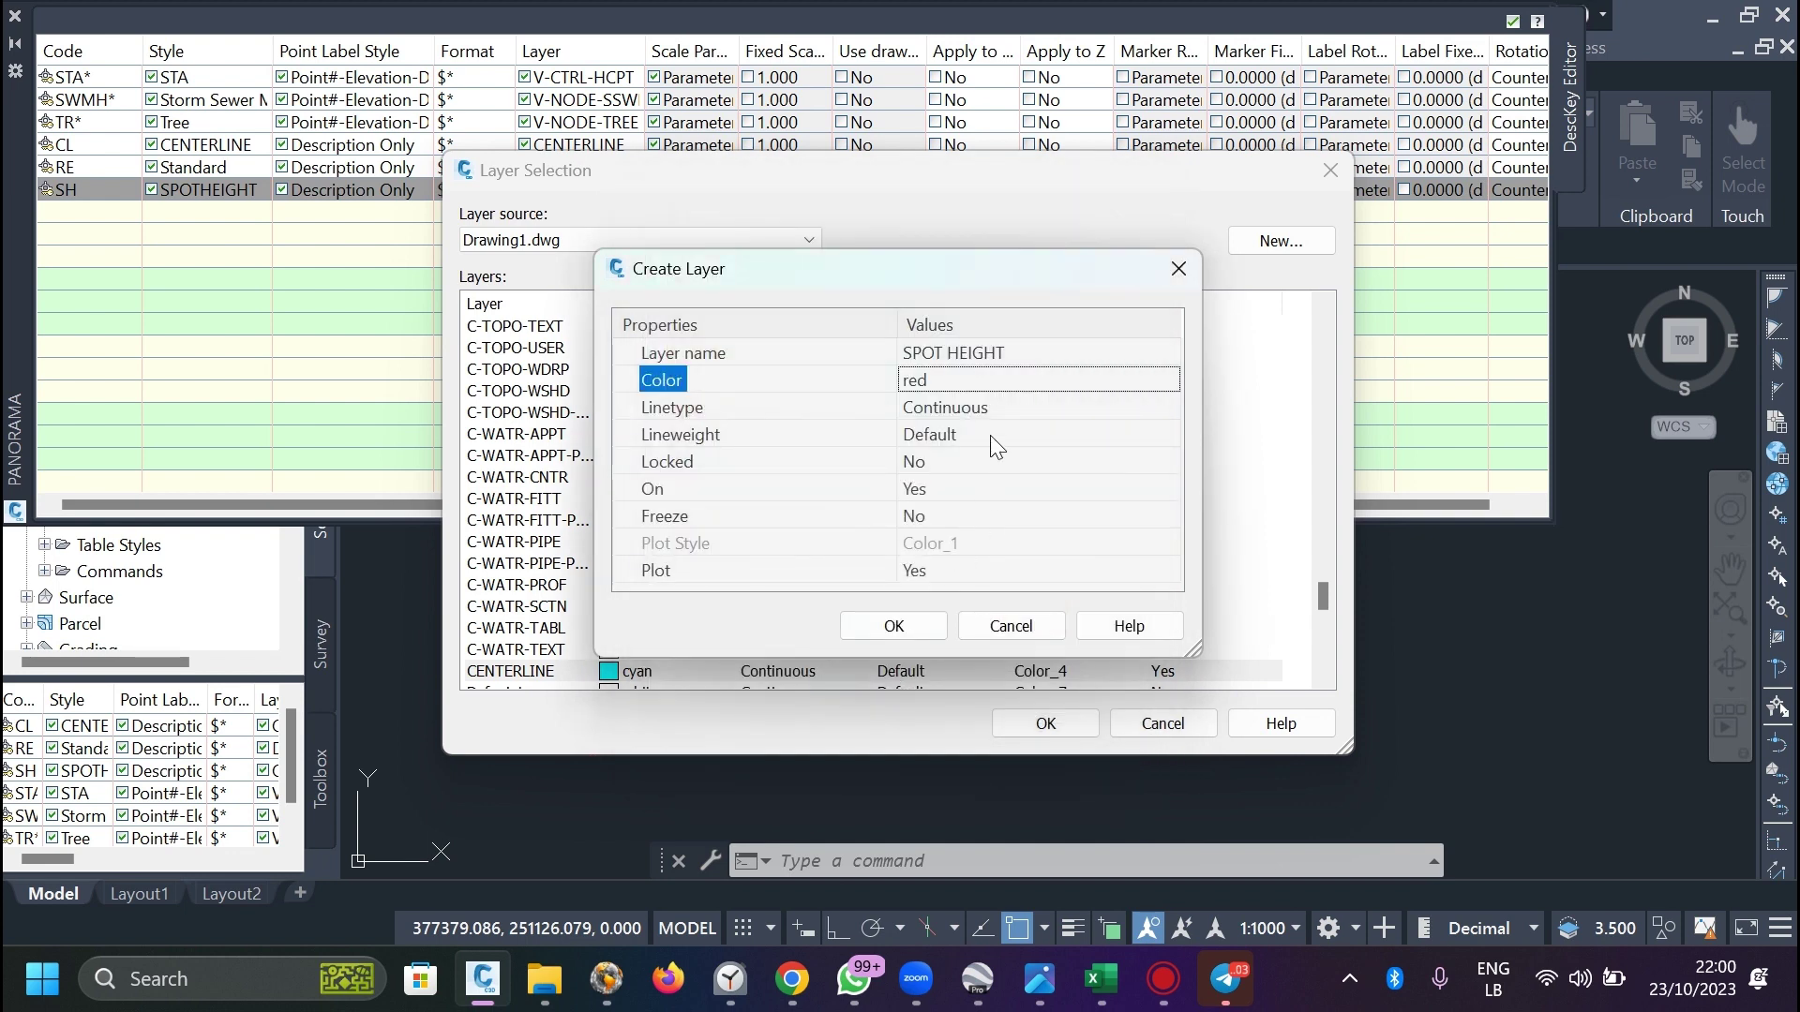
left_click(898, 626)
left_click(1046, 723)
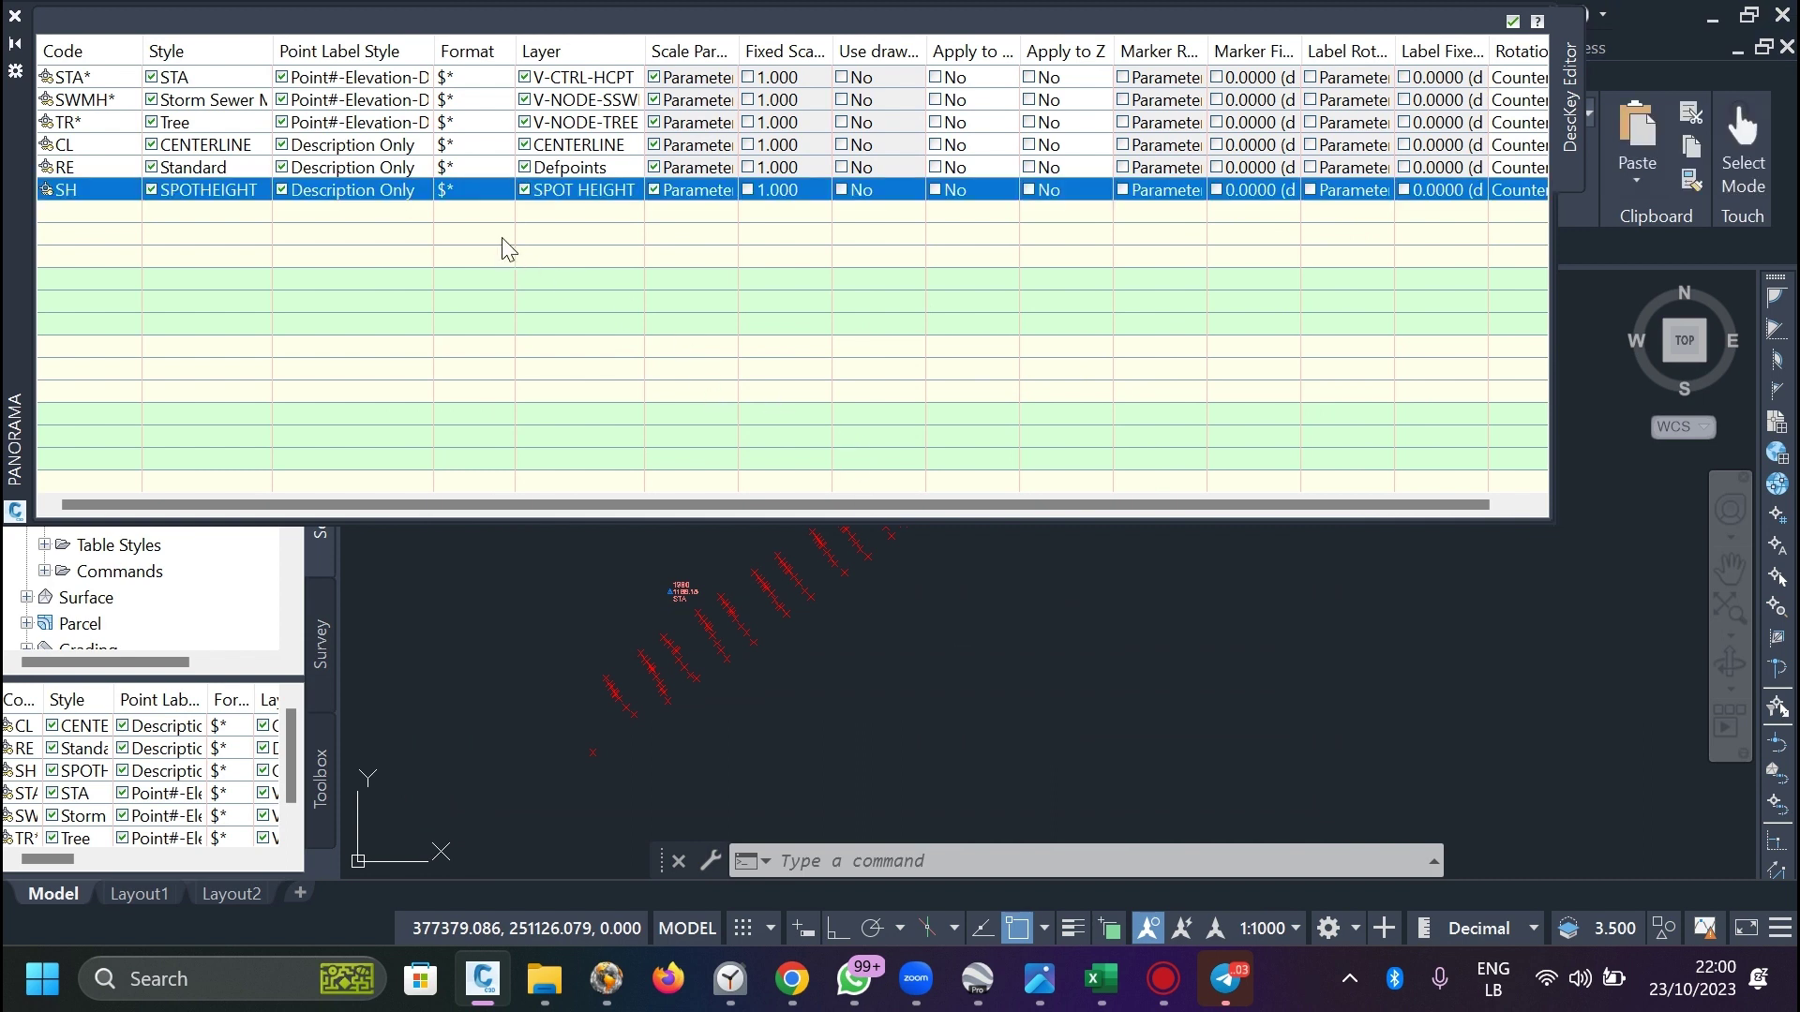
Edit the SH key's SPOTHEIGHT point style and set its marker component colour to ByLayer.
left_click(230, 190)
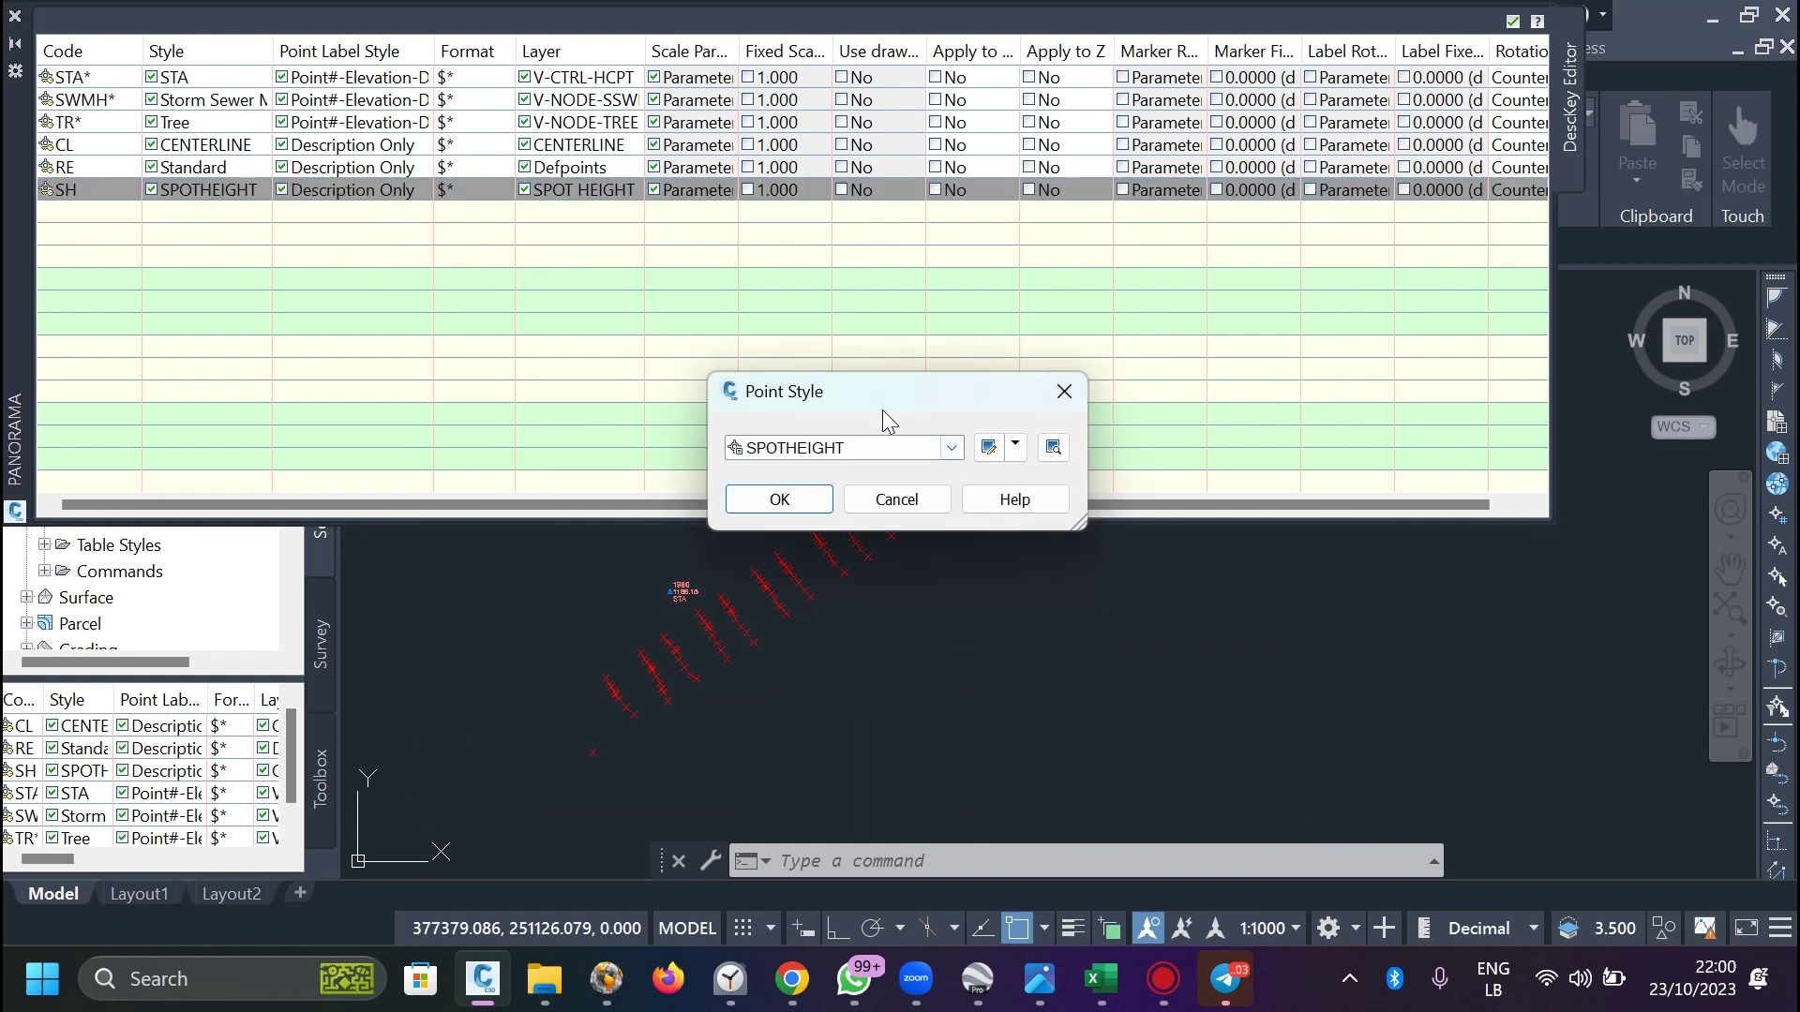
left_click(1013, 449)
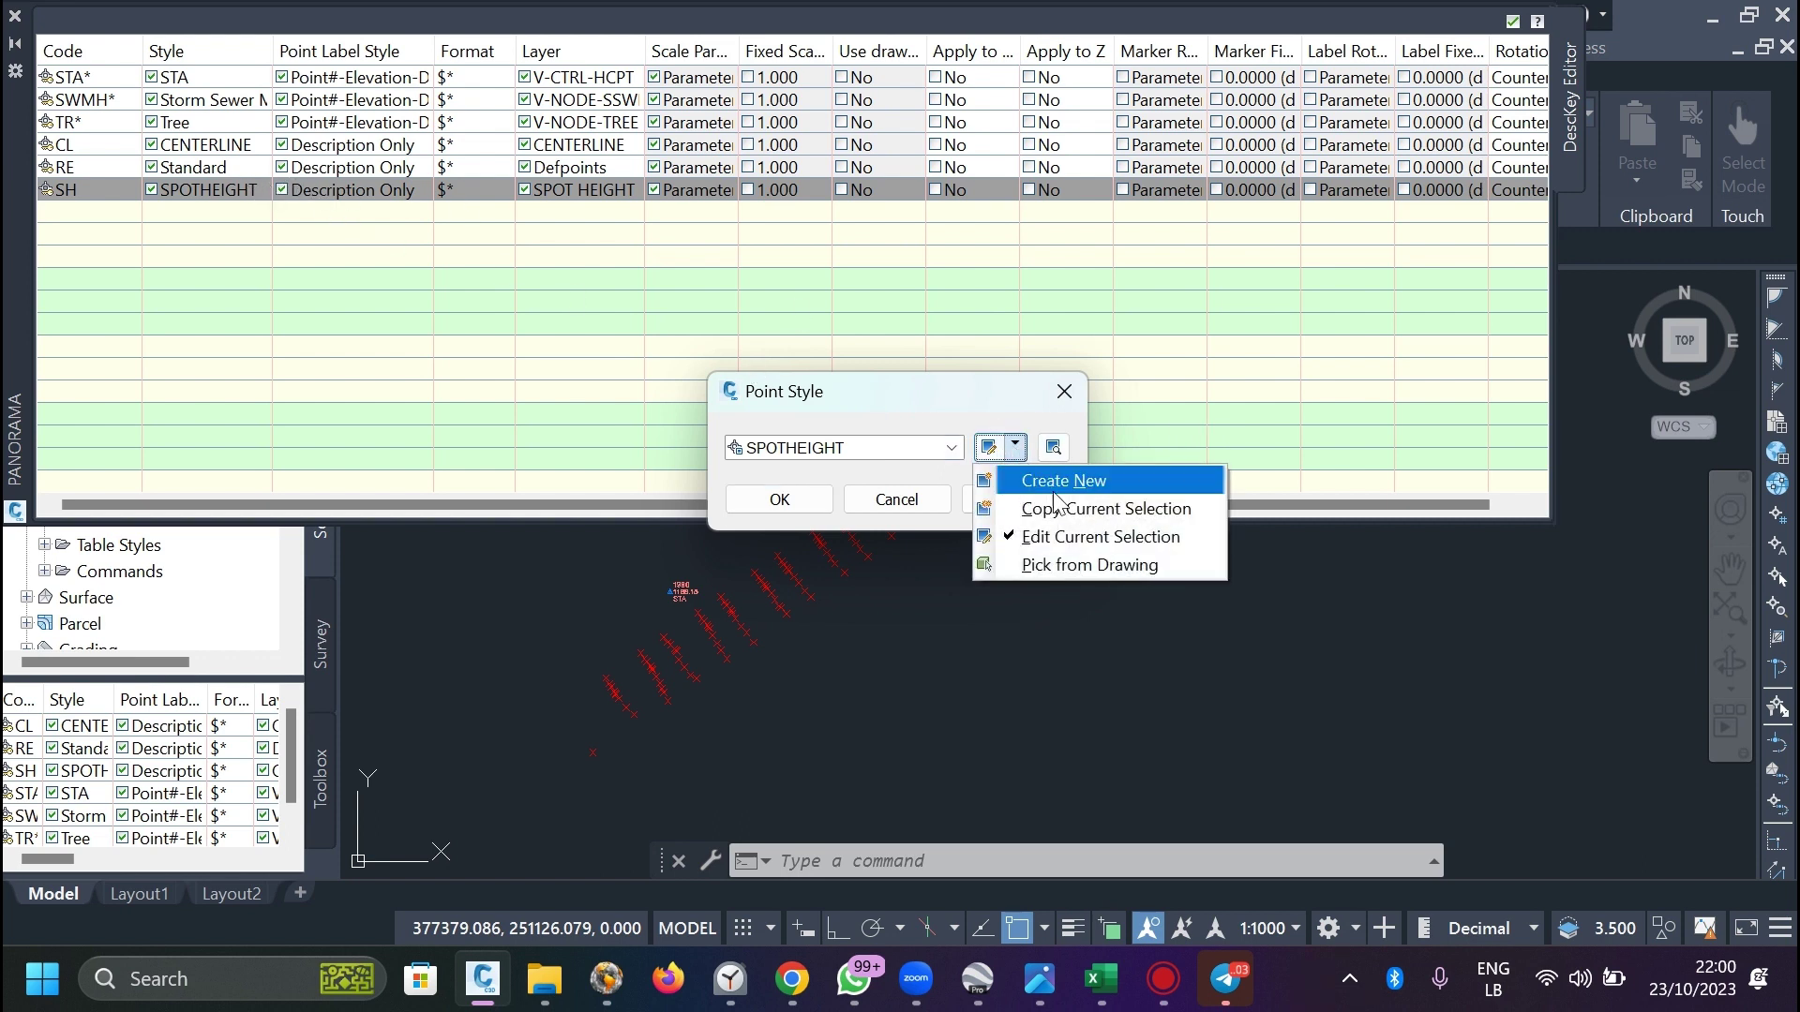
left_click(1075, 542)
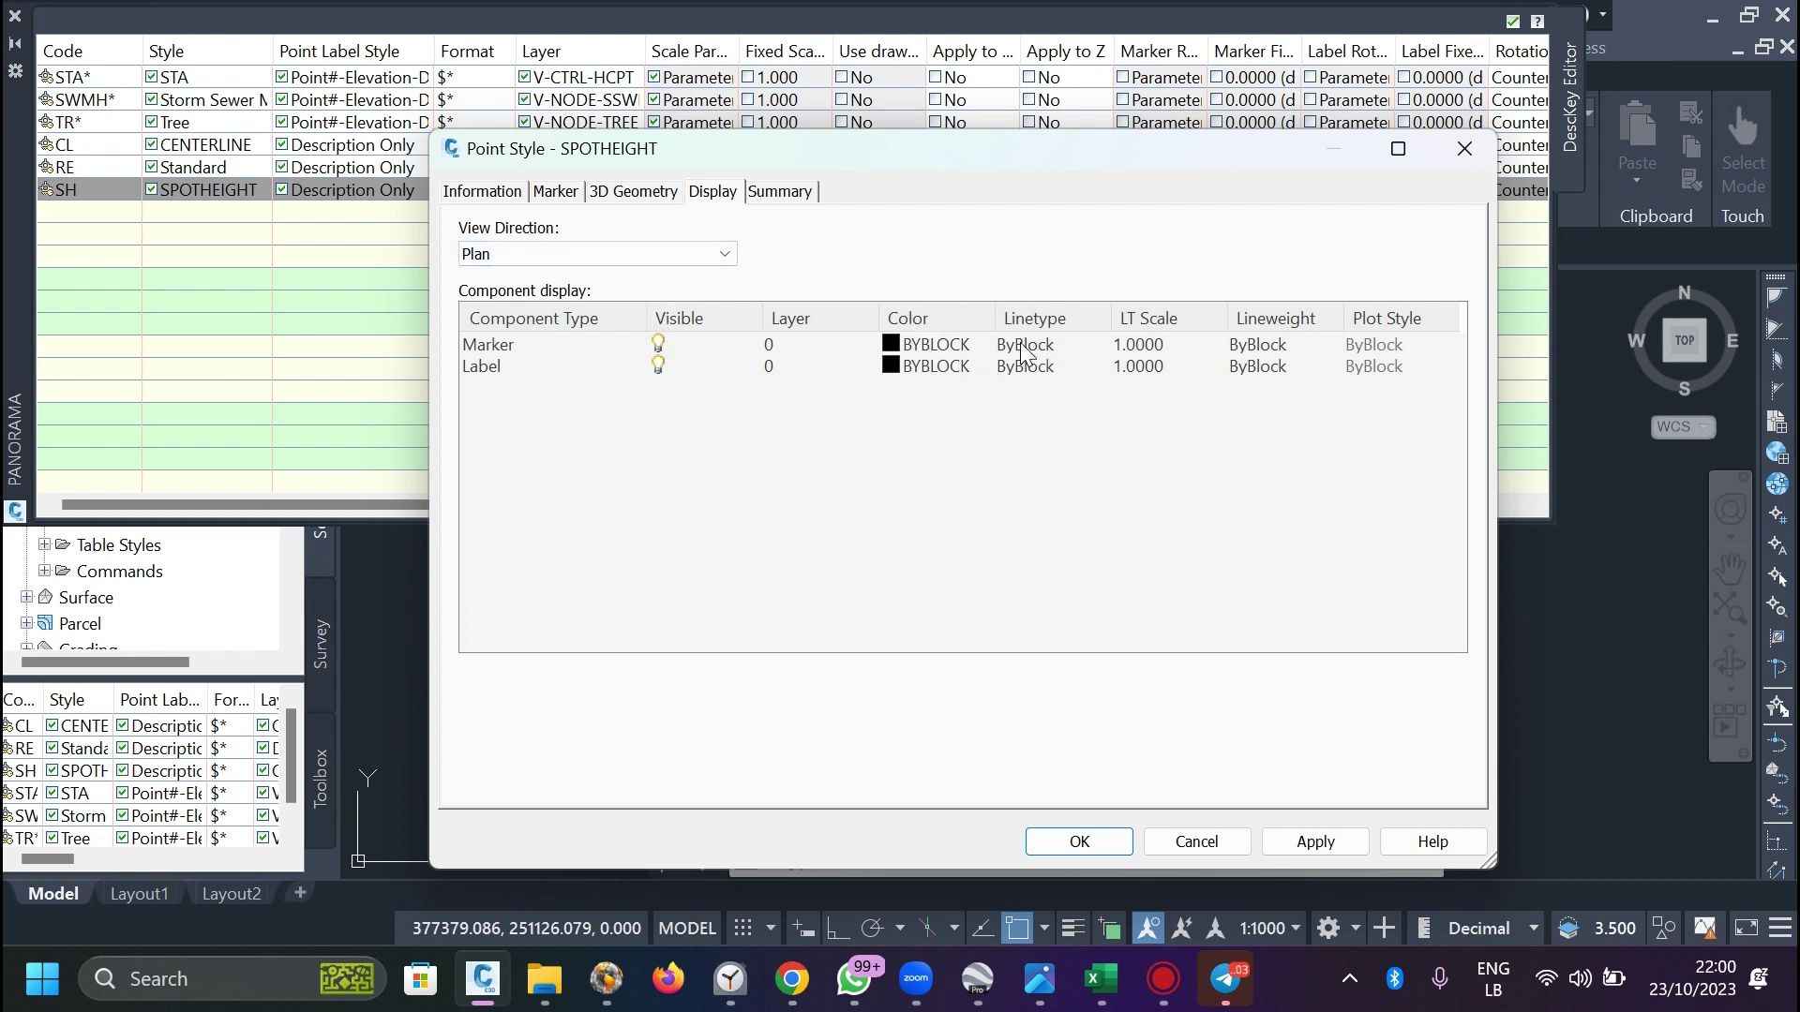
left_click(904, 345)
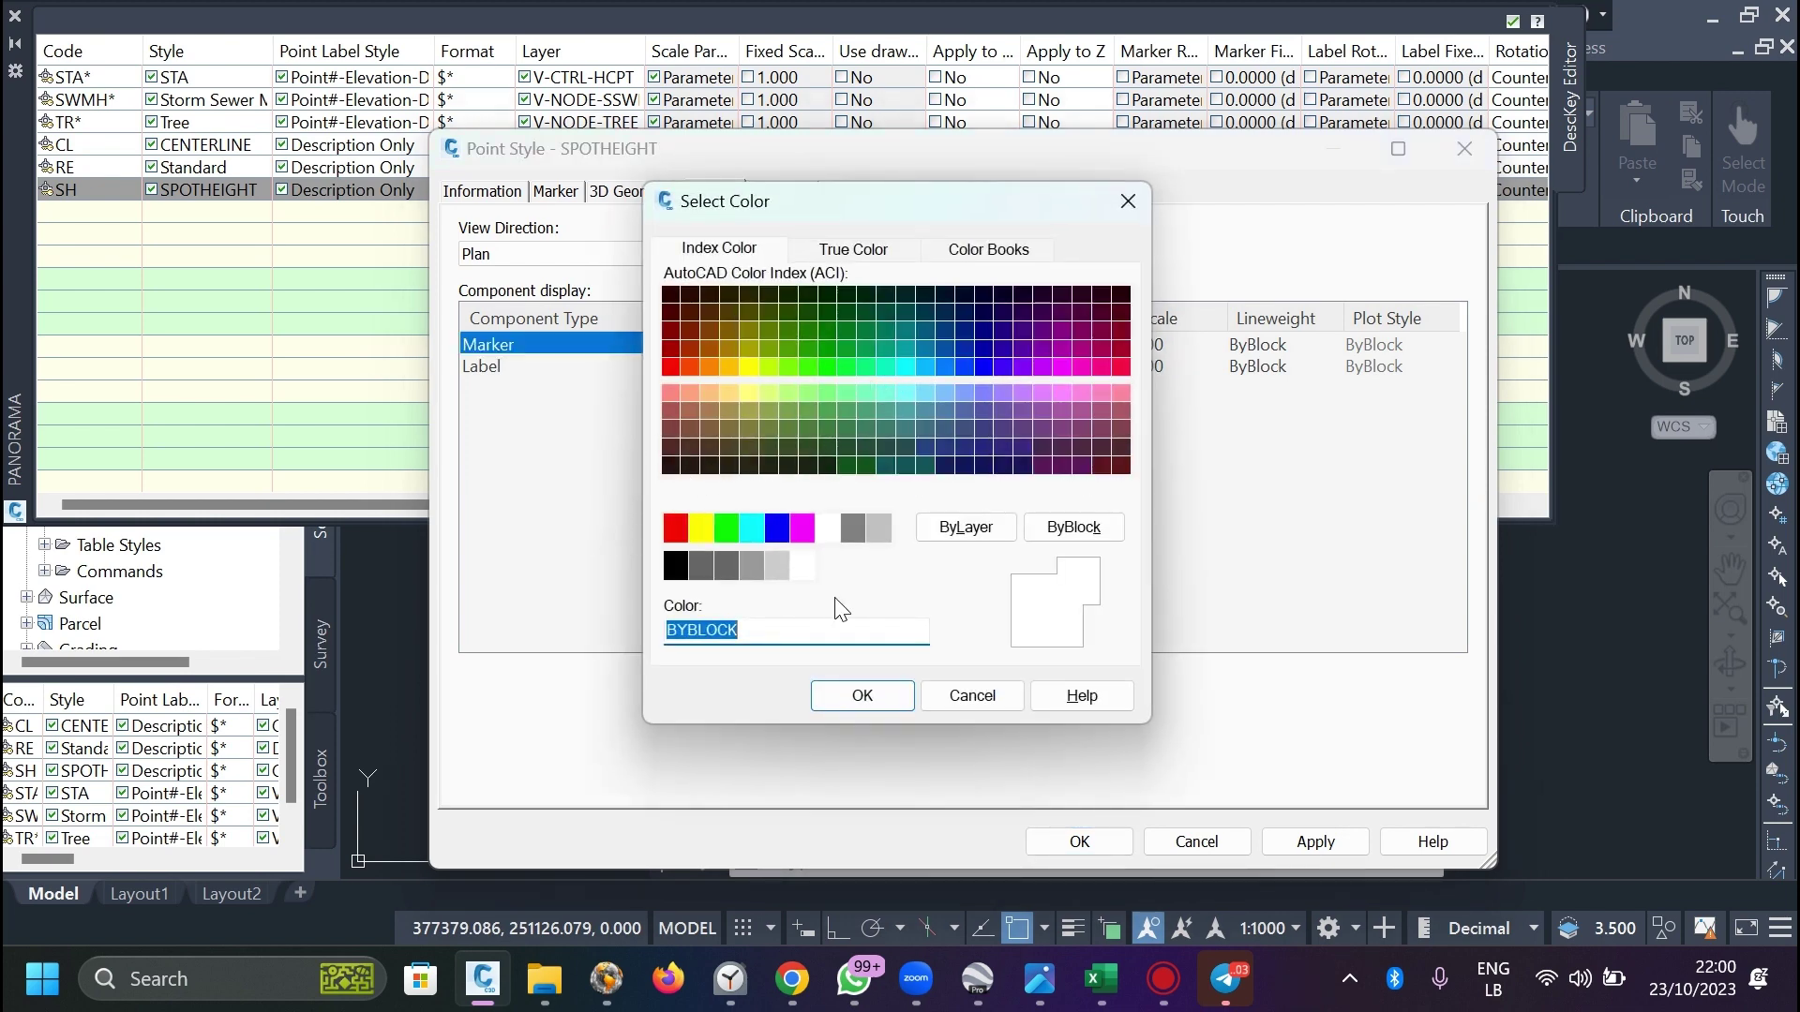
left_click(966, 527)
left_click(886, 699)
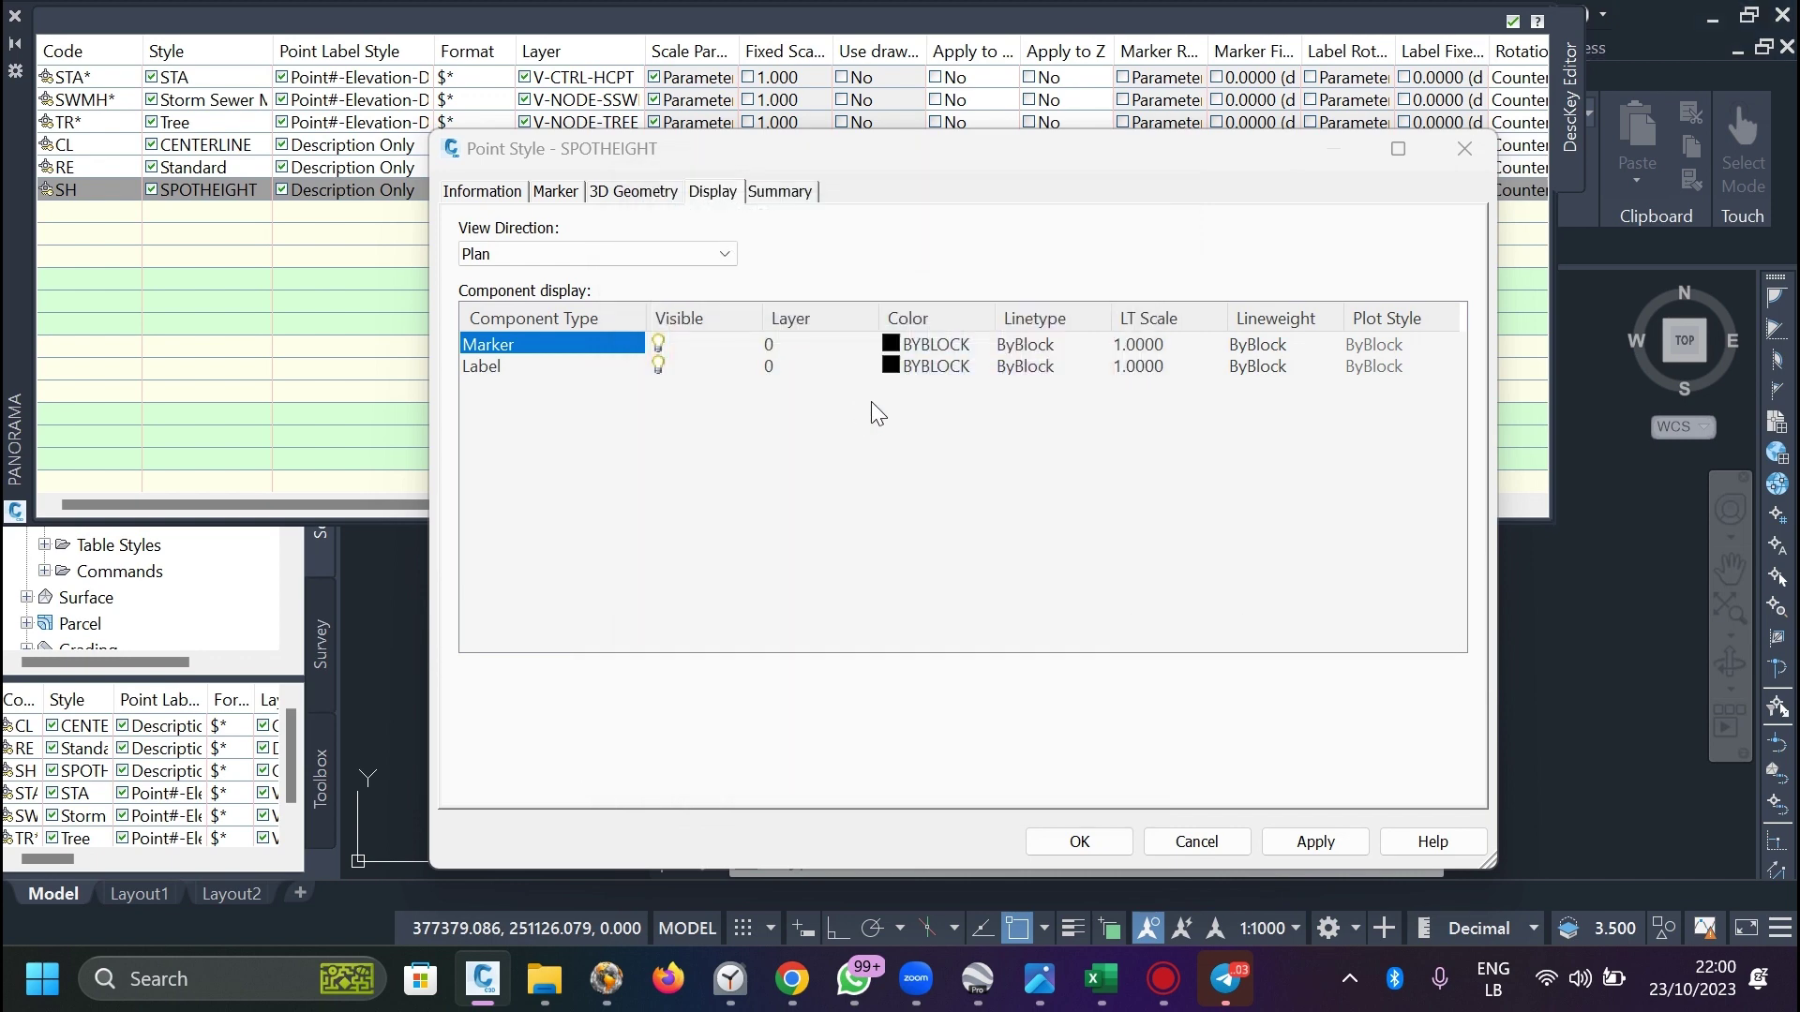
Assign the SPOT HEIGHT layer to the marker component of the SPOTHEIGHT point style.
left_click(812, 352)
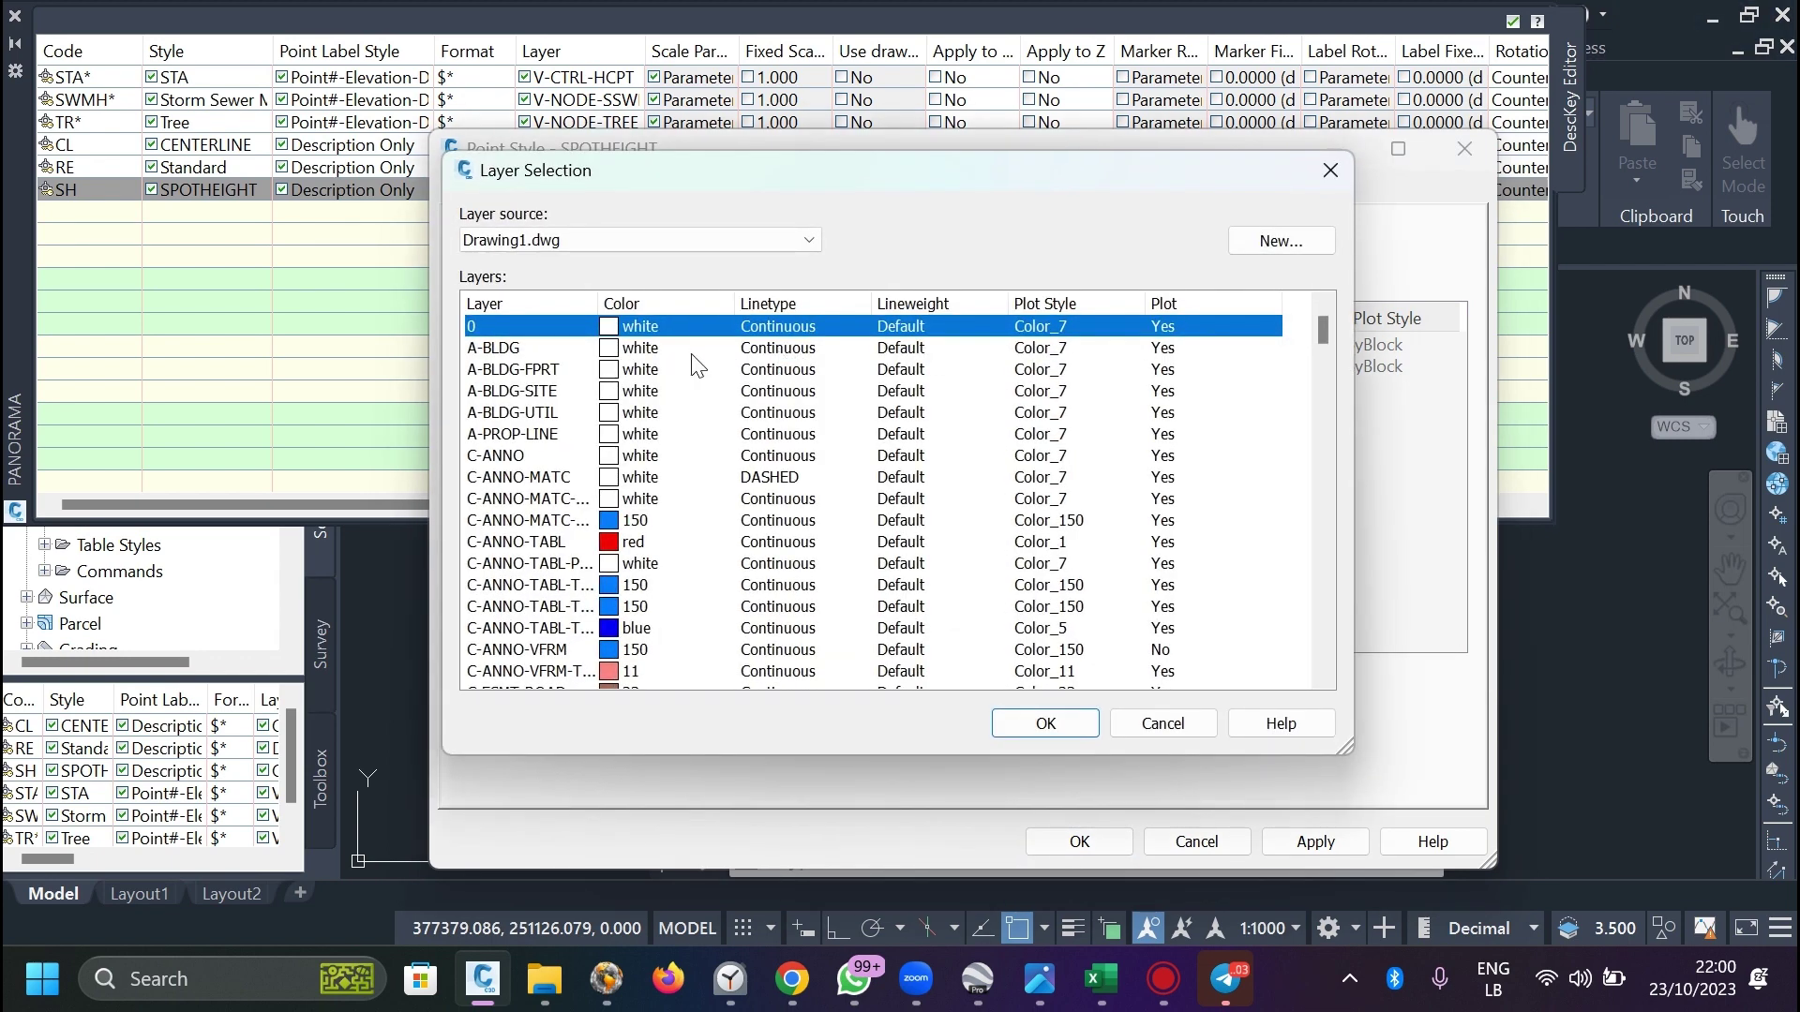
scroll(672, 506, "down", 15)
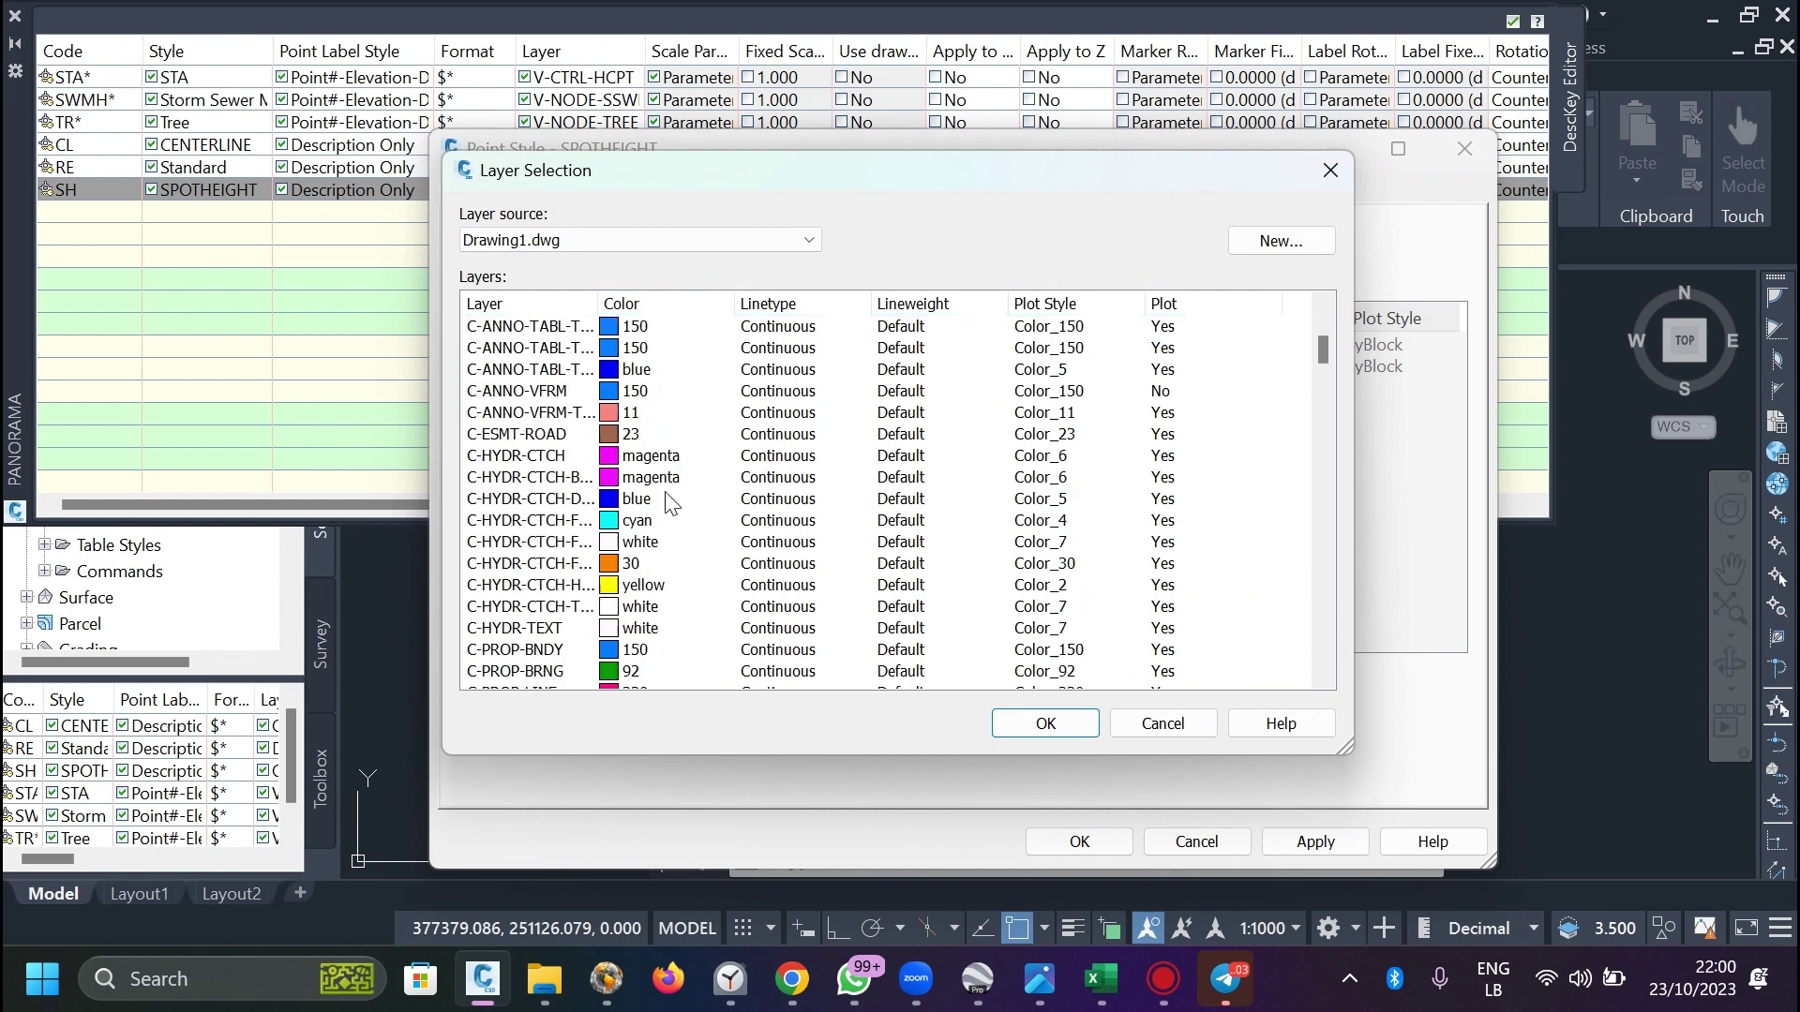
scroll(646, 510, "down", 20)
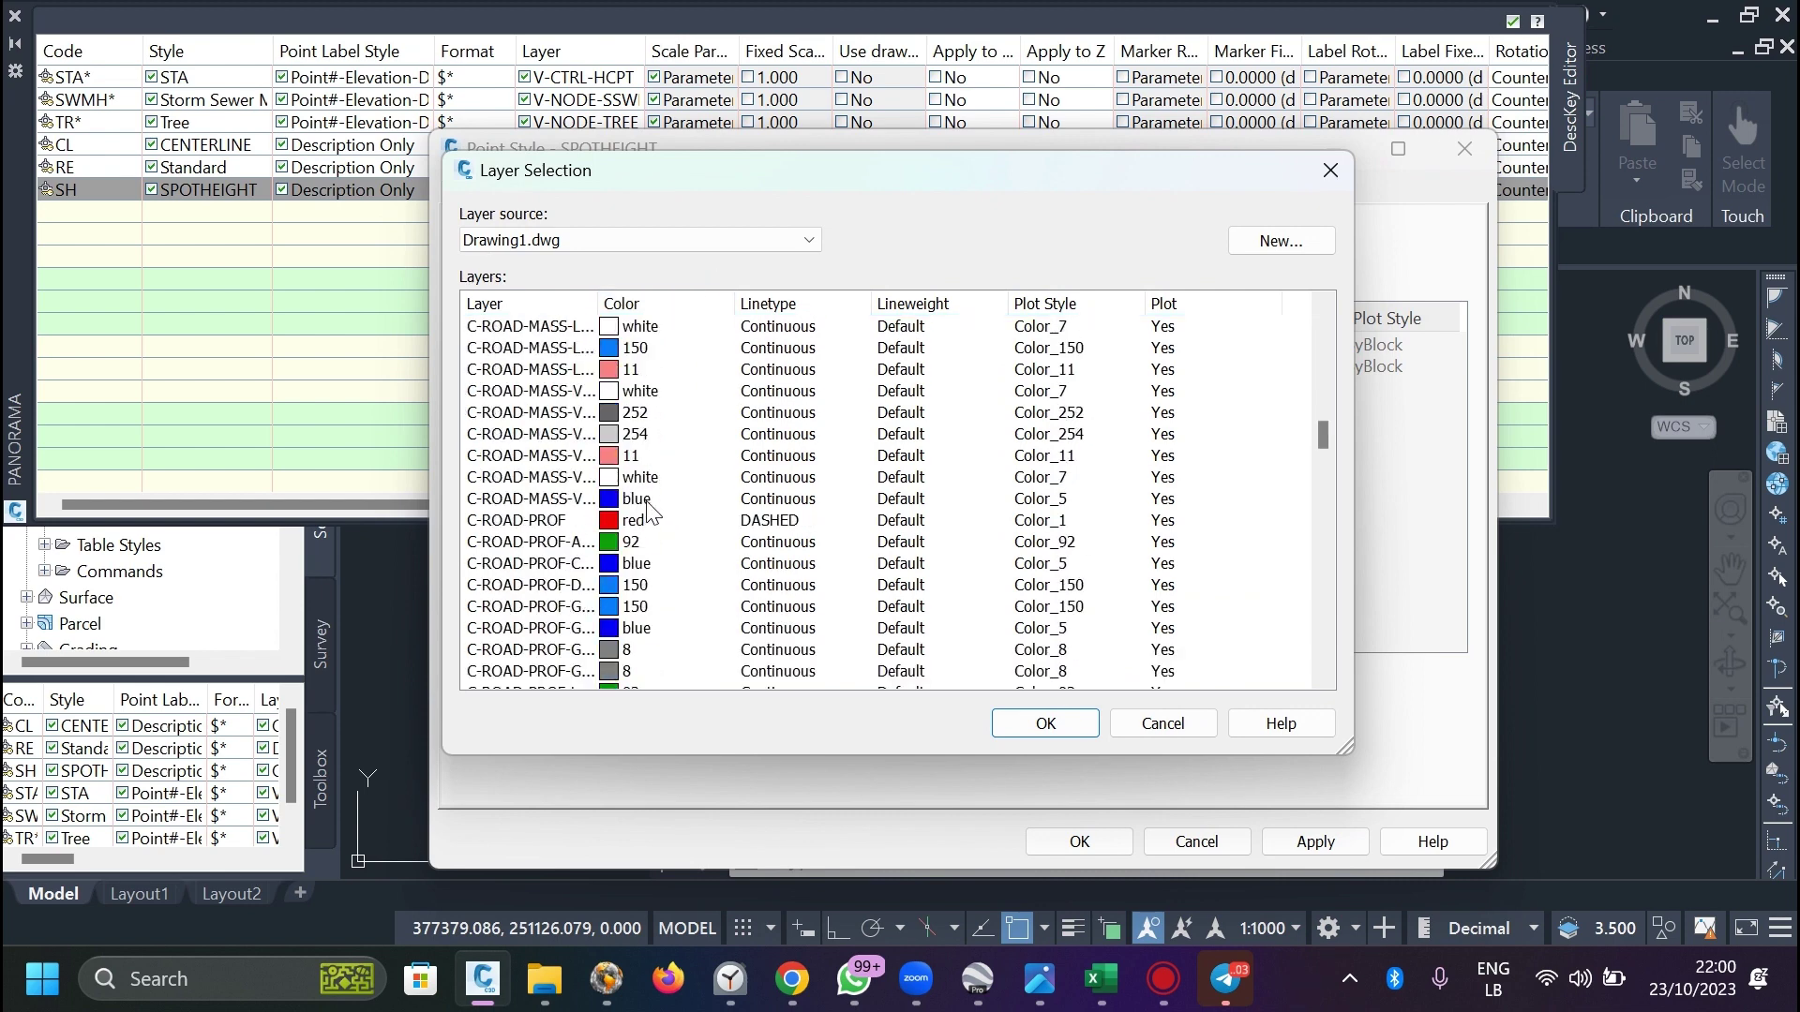
scroll(581, 573, "down", 6)
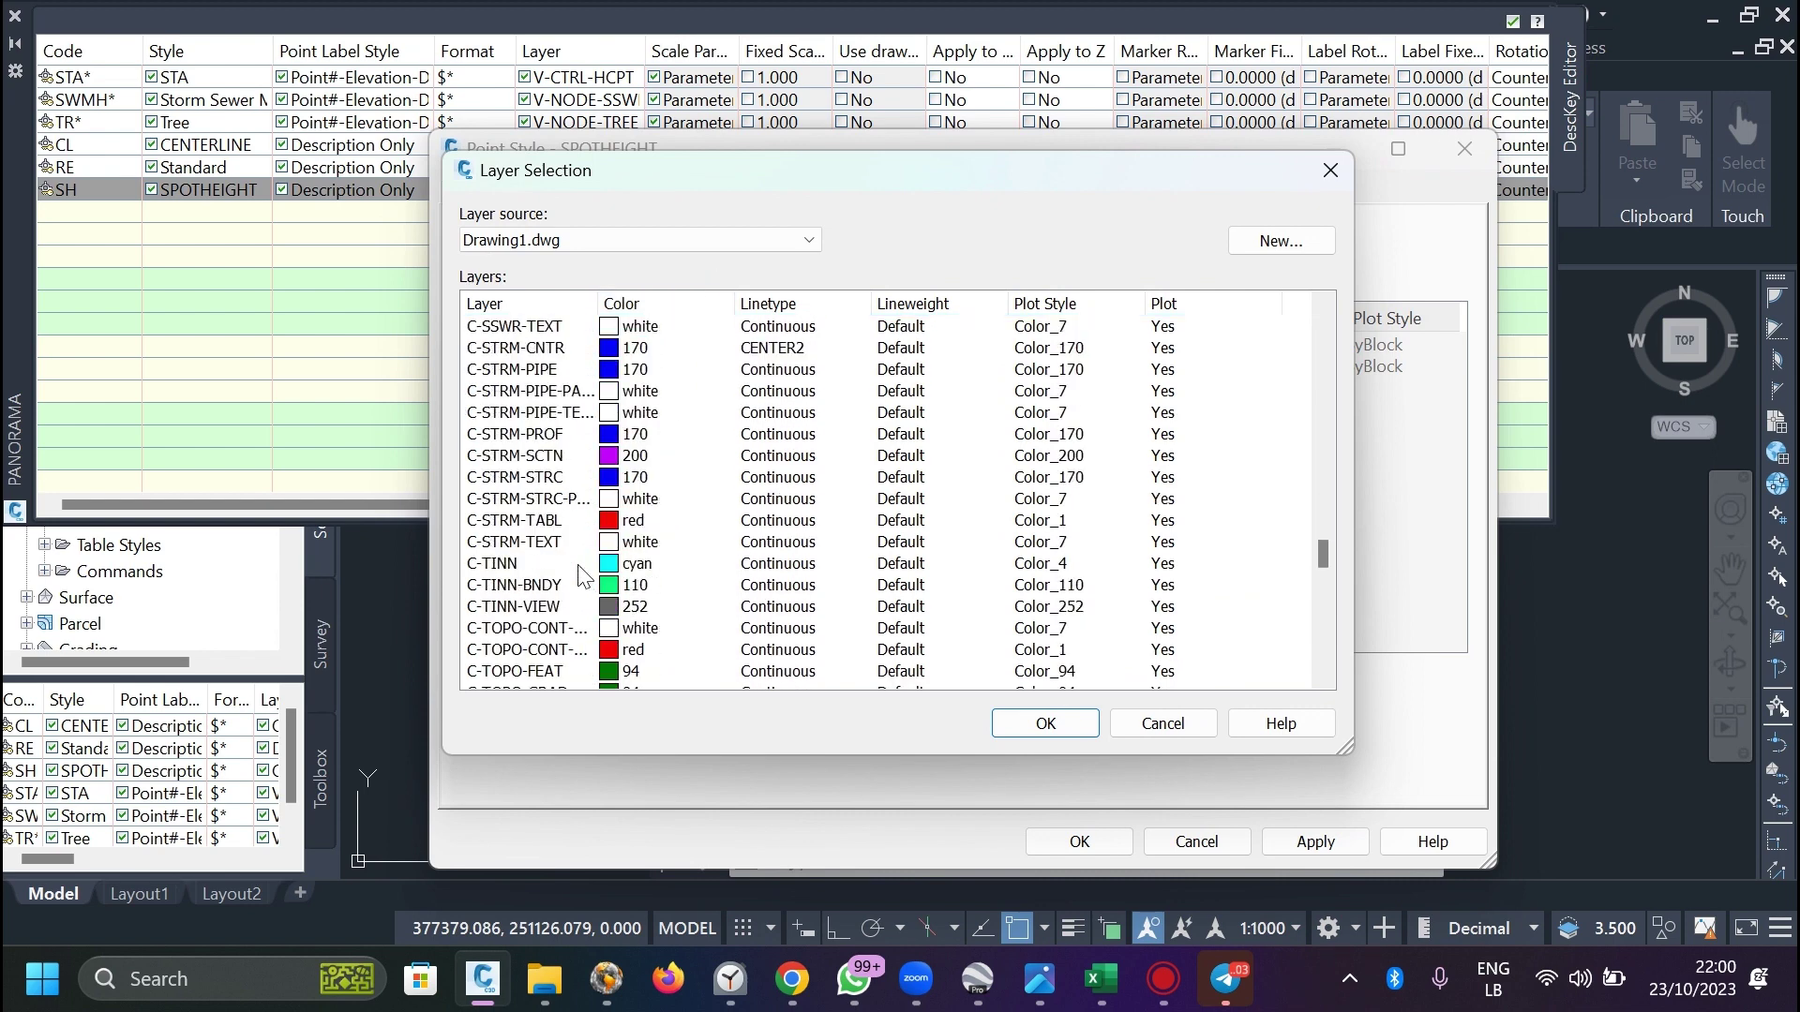
scroll(581, 574, "down", 20)
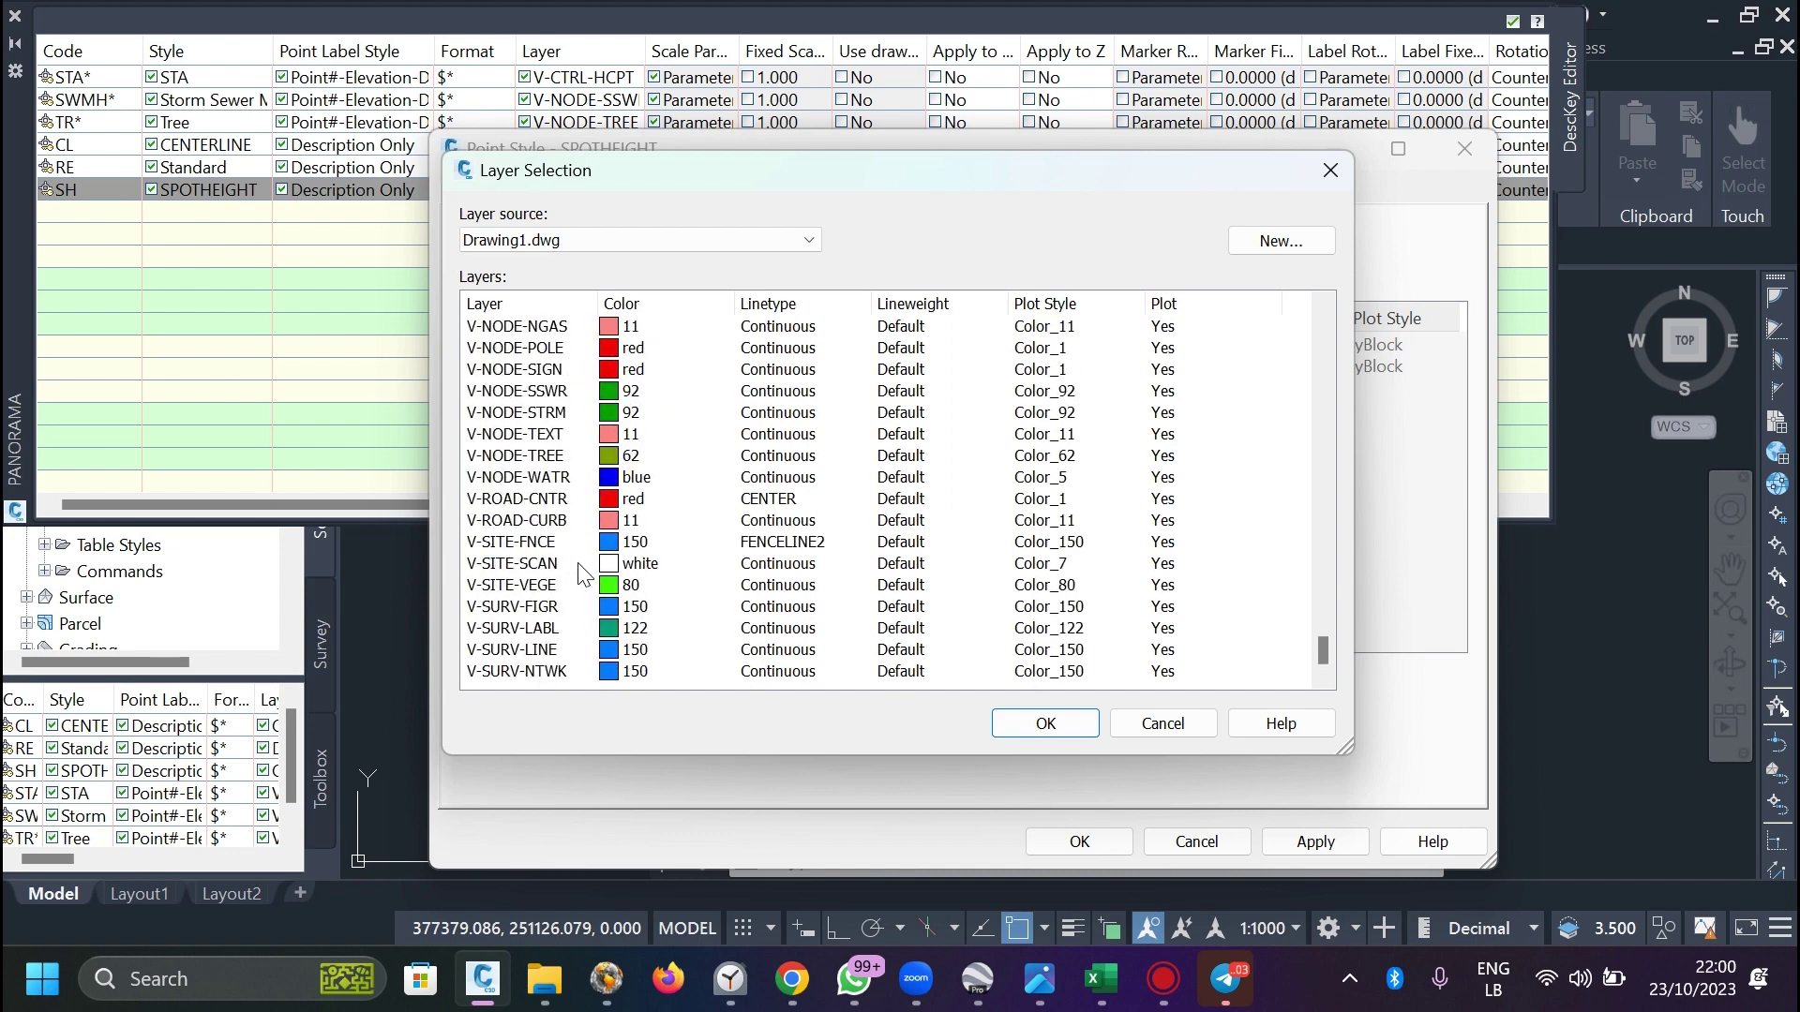
scroll(583, 571, "up", 10)
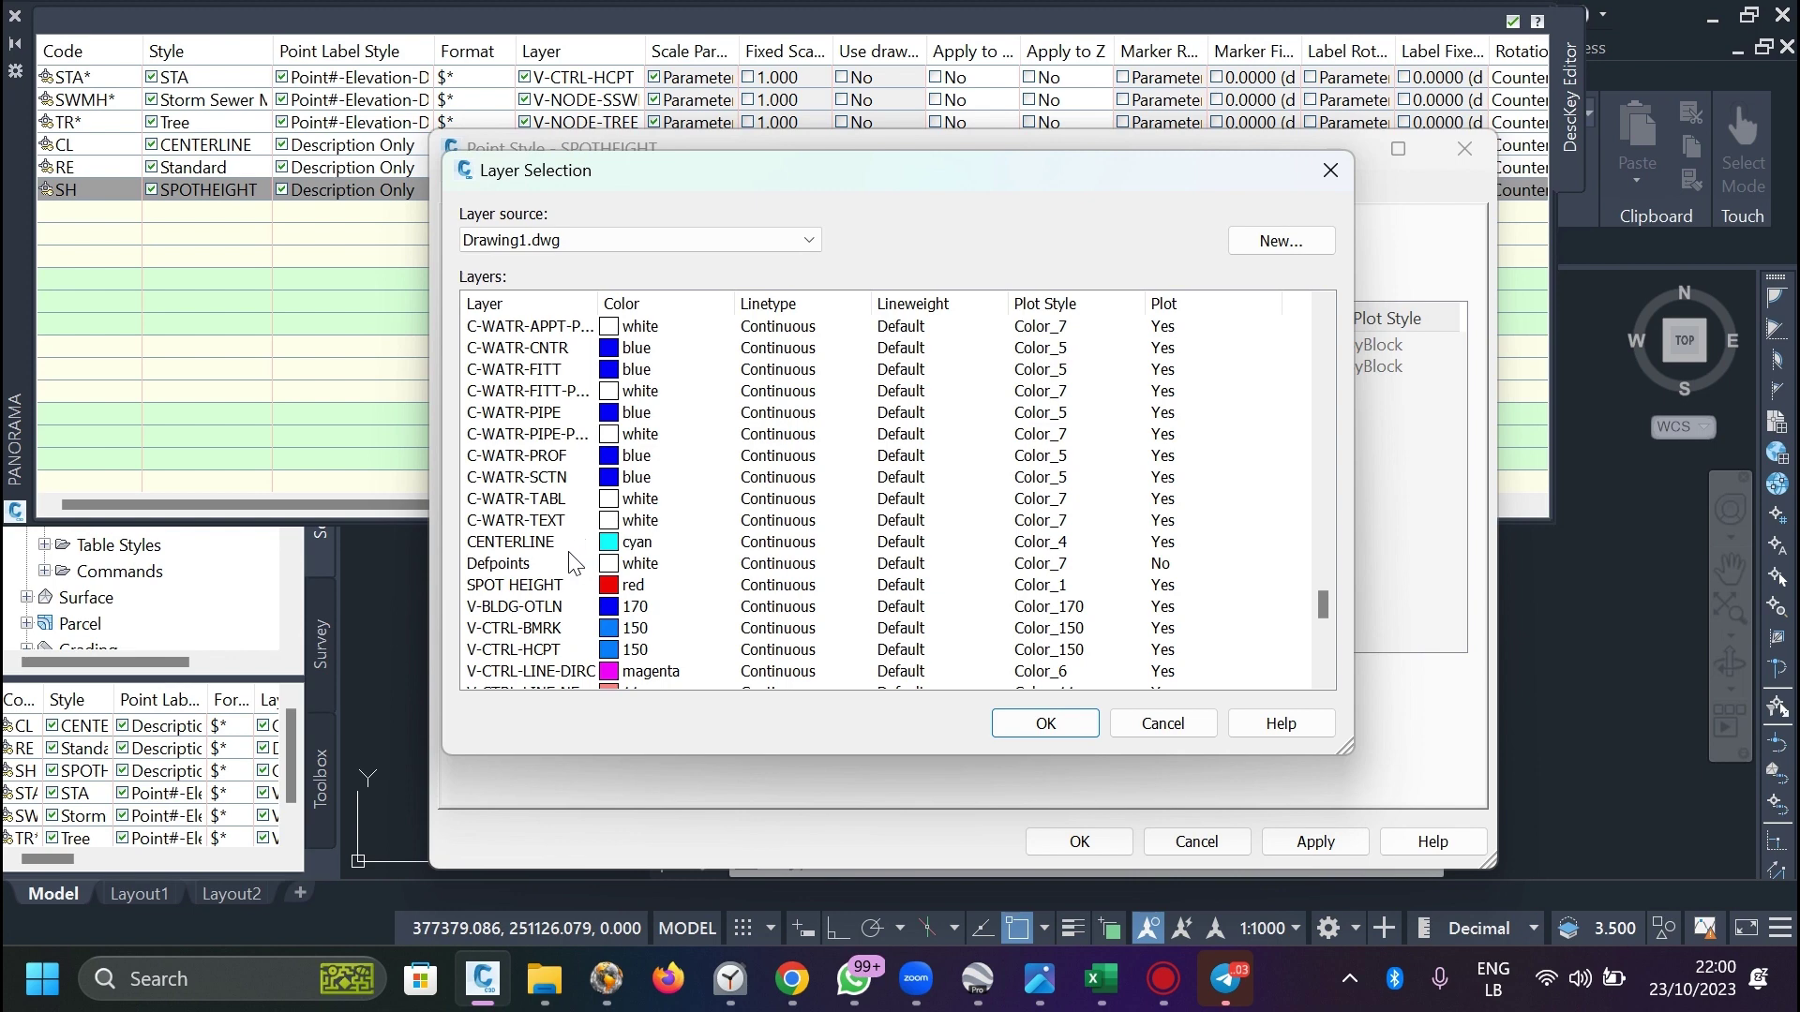
left_click(544, 585)
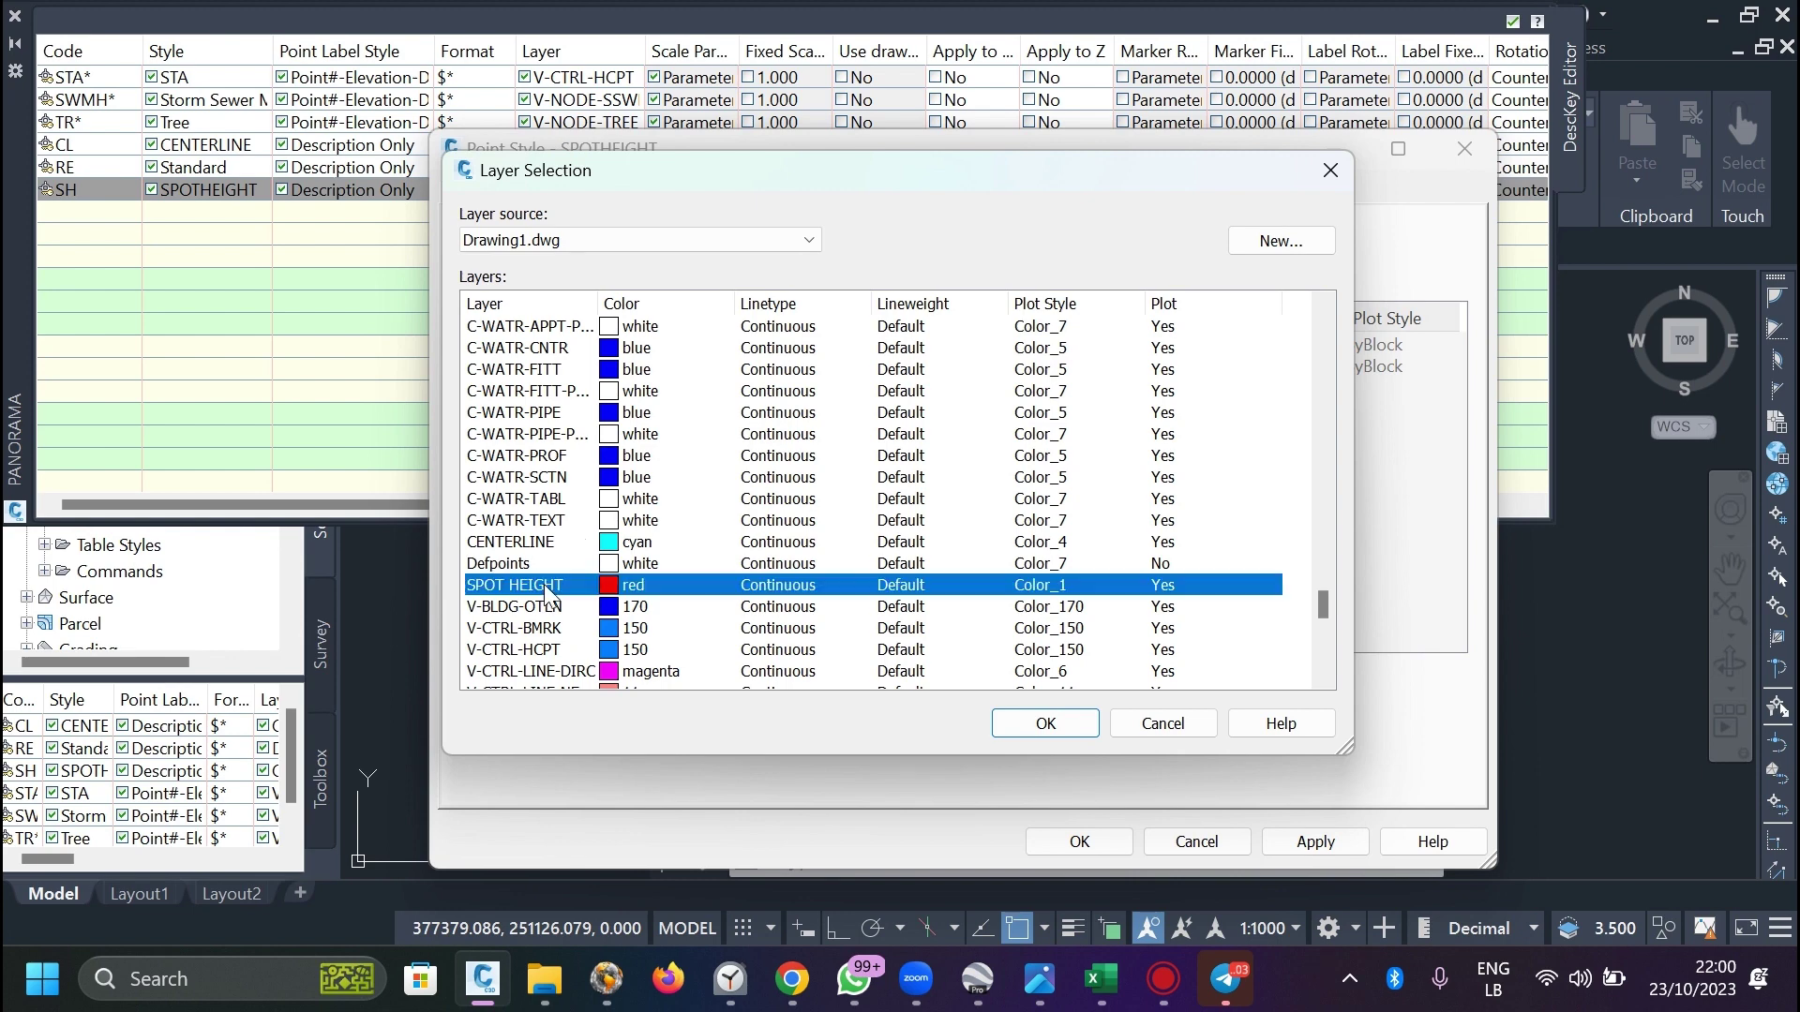
left_click(1063, 734)
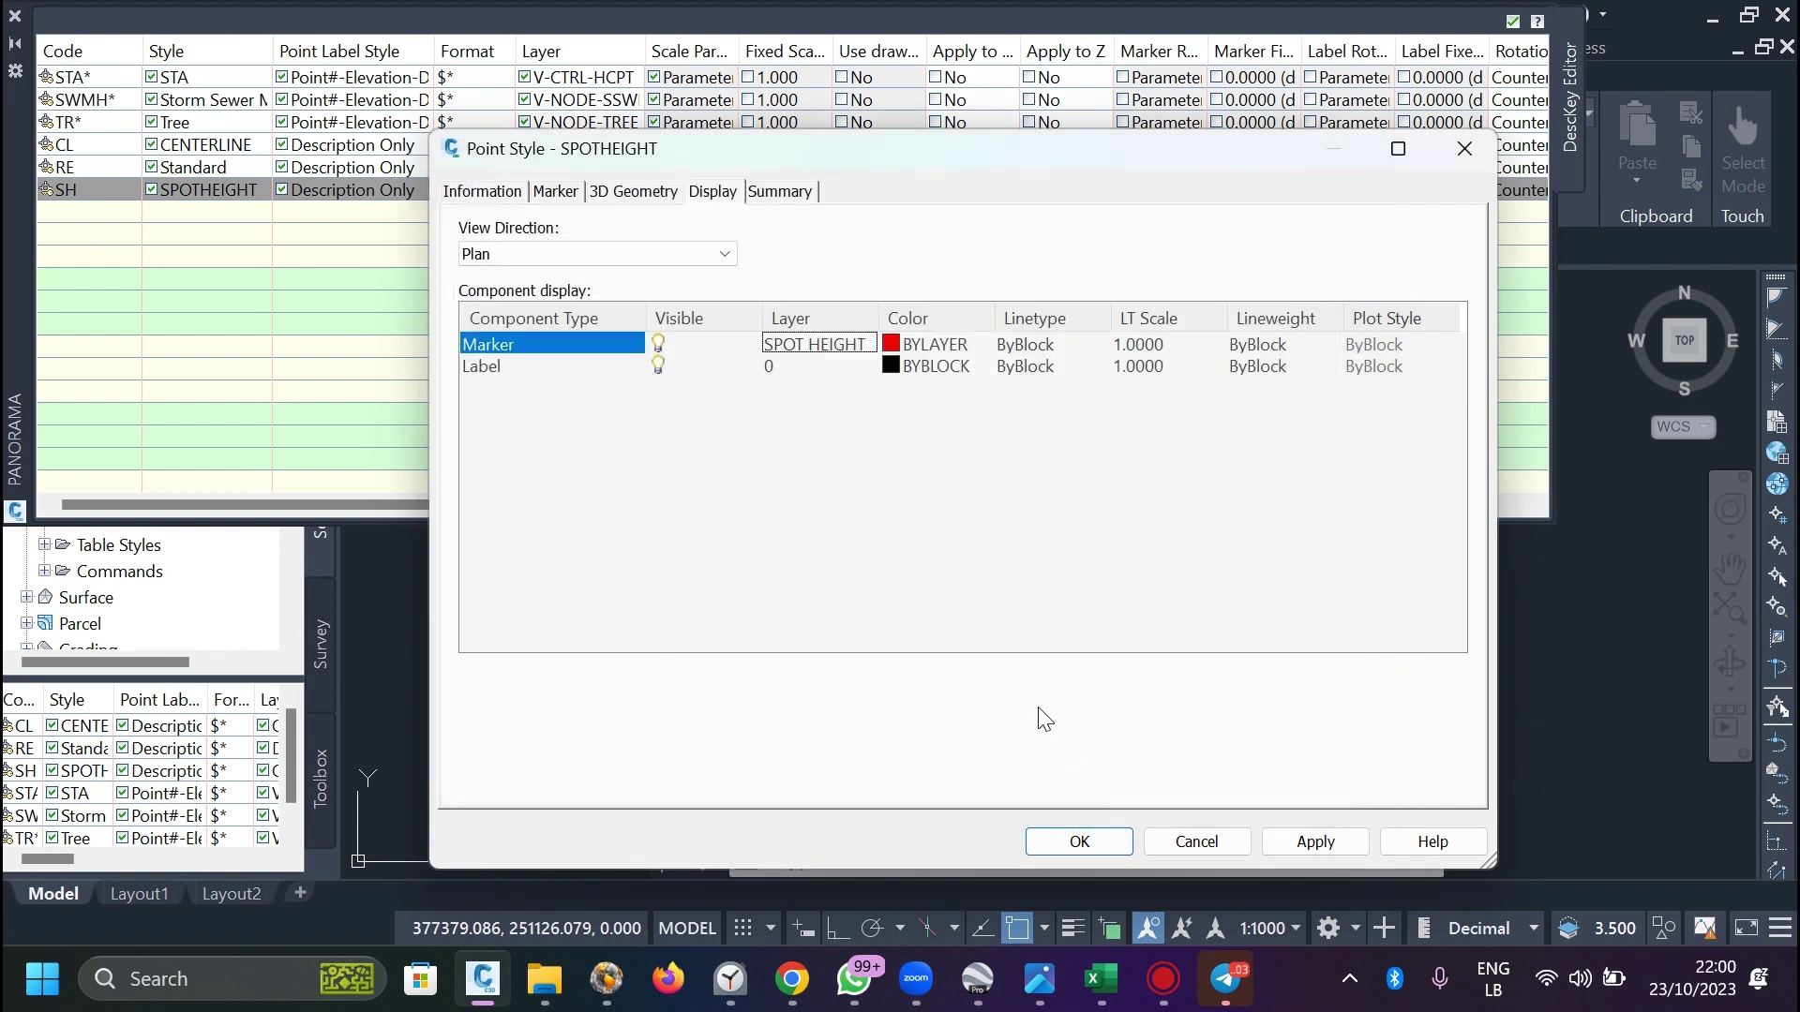
Assign the SPOT HEIGHT layer to the label component of the SPOTHEIGHT point style.
left_click(819, 366)
left_click(818, 366)
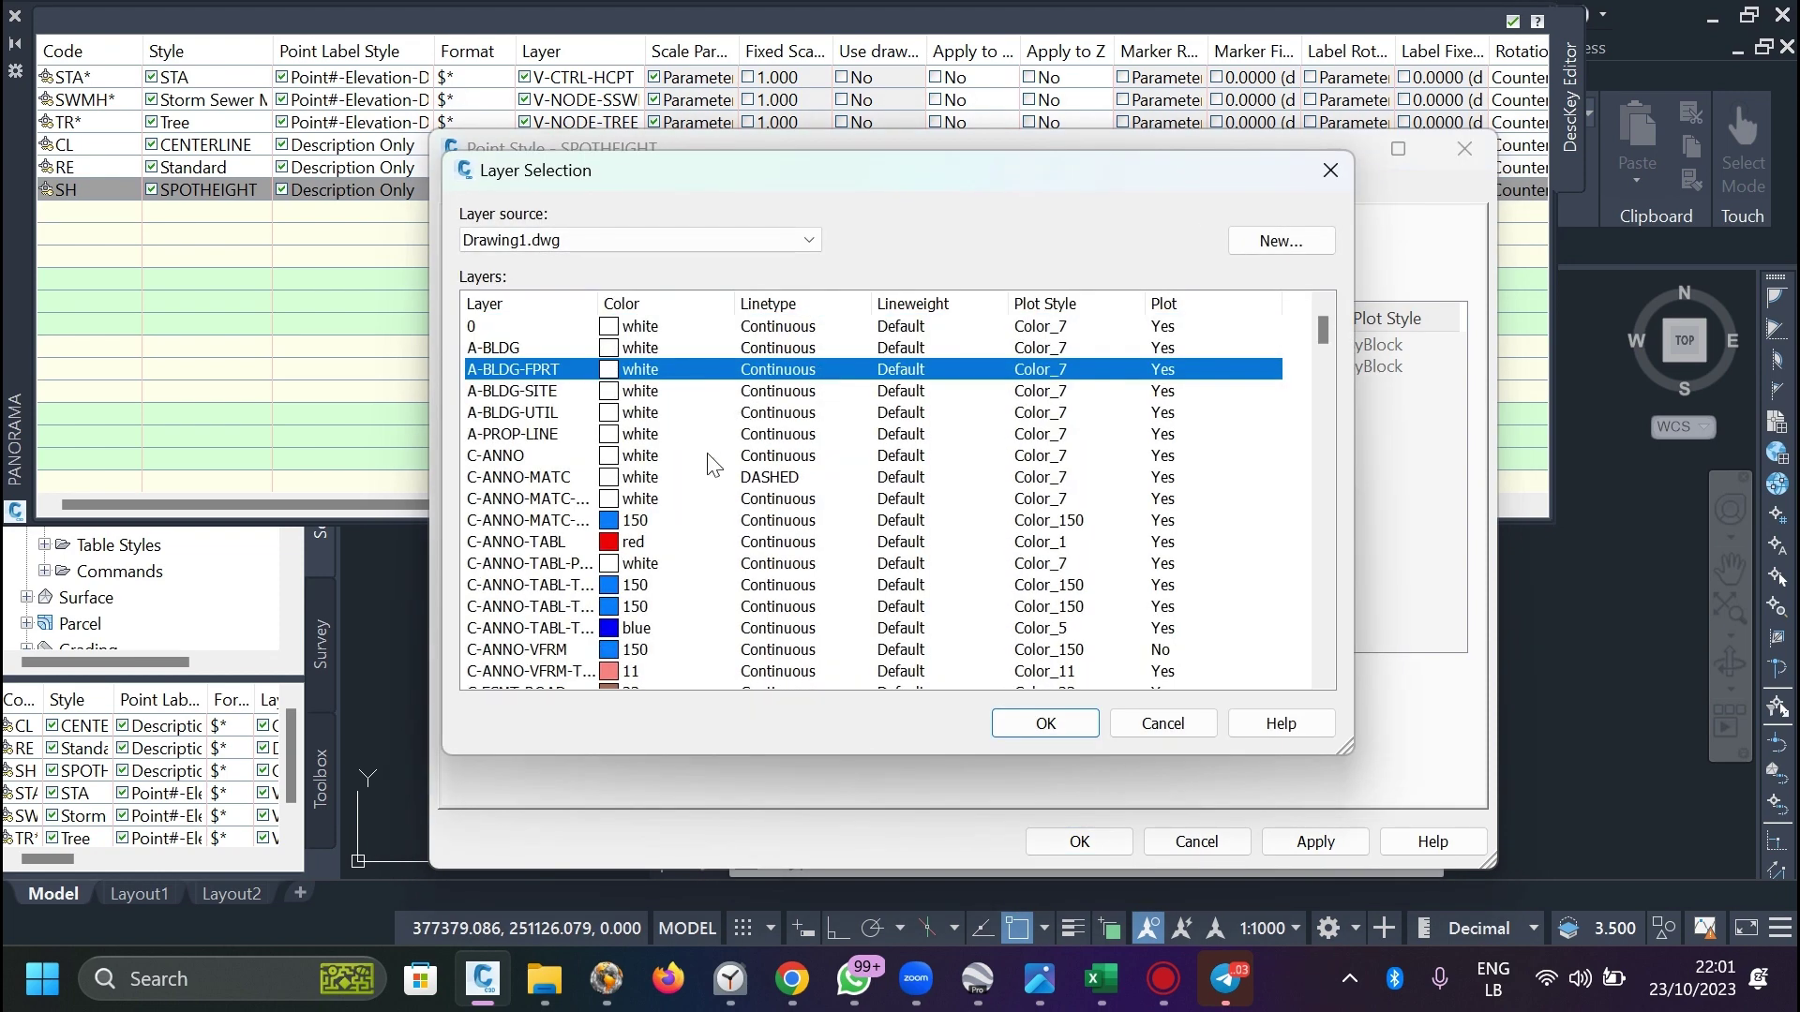
scroll(722, 423, "down", 20)
scroll(753, 564, "down", 20)
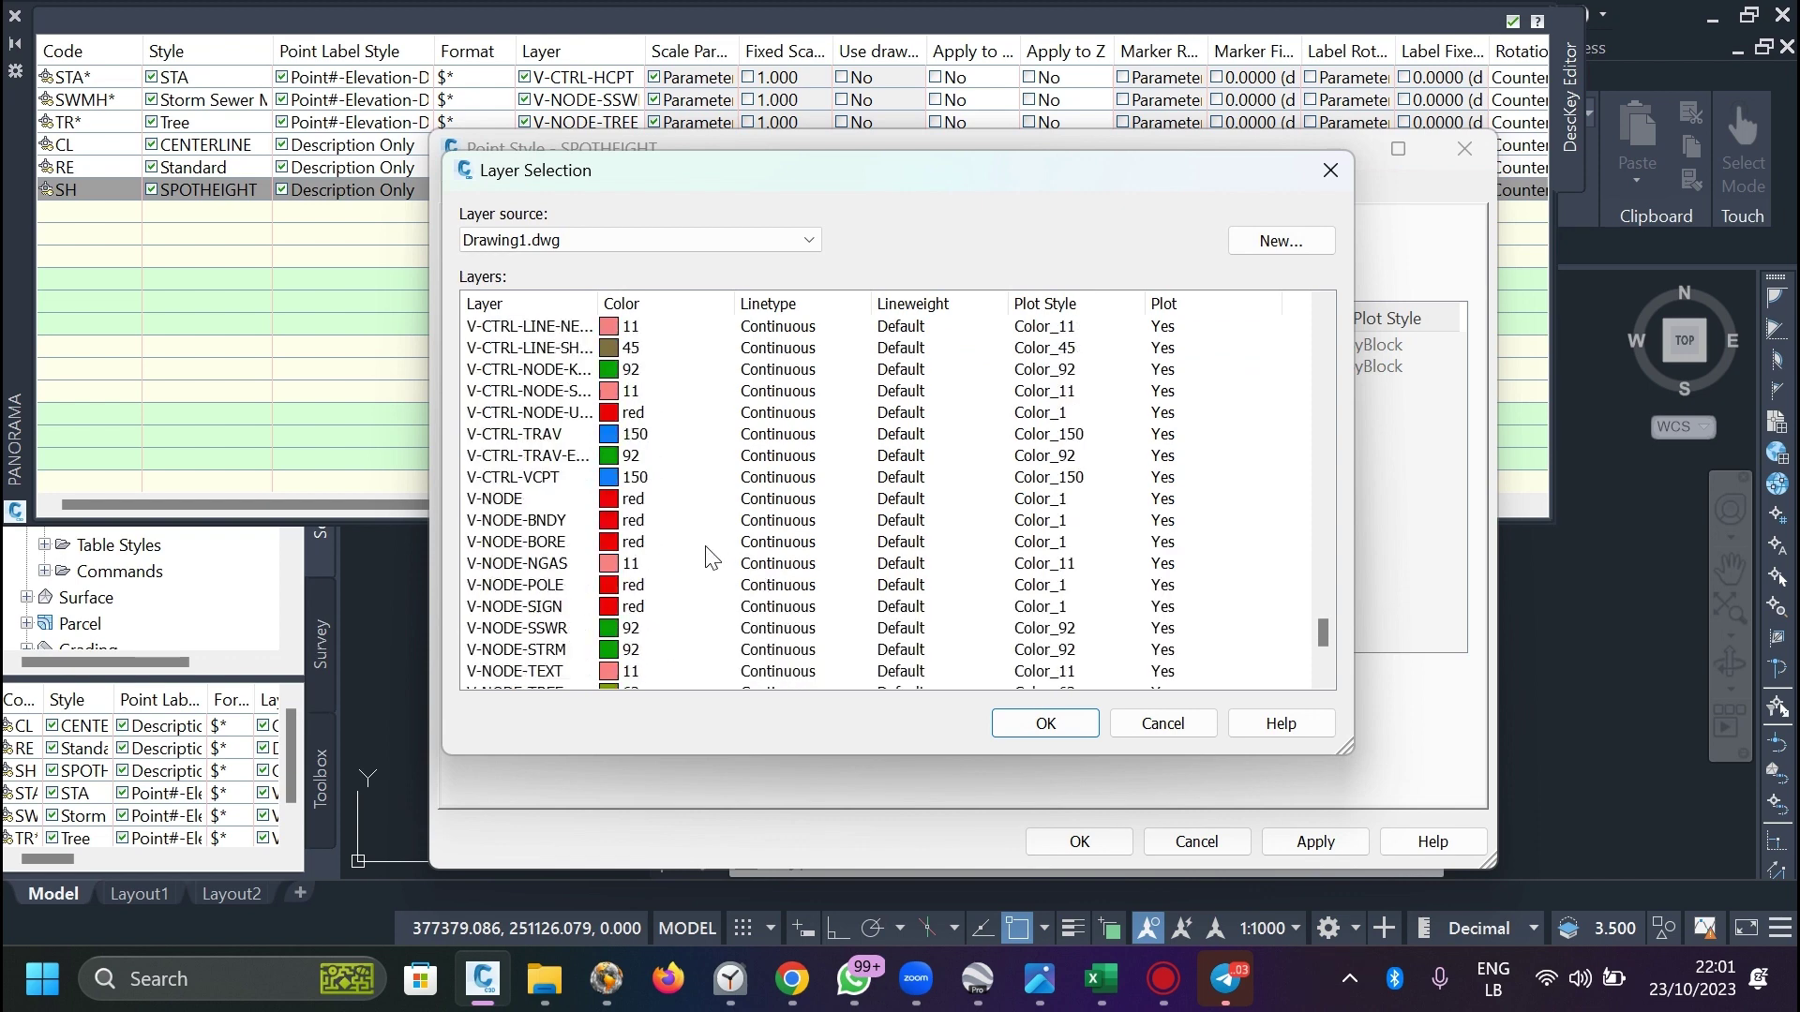
scroll(709, 557, "up", 3)
scroll(710, 558, "up", 2)
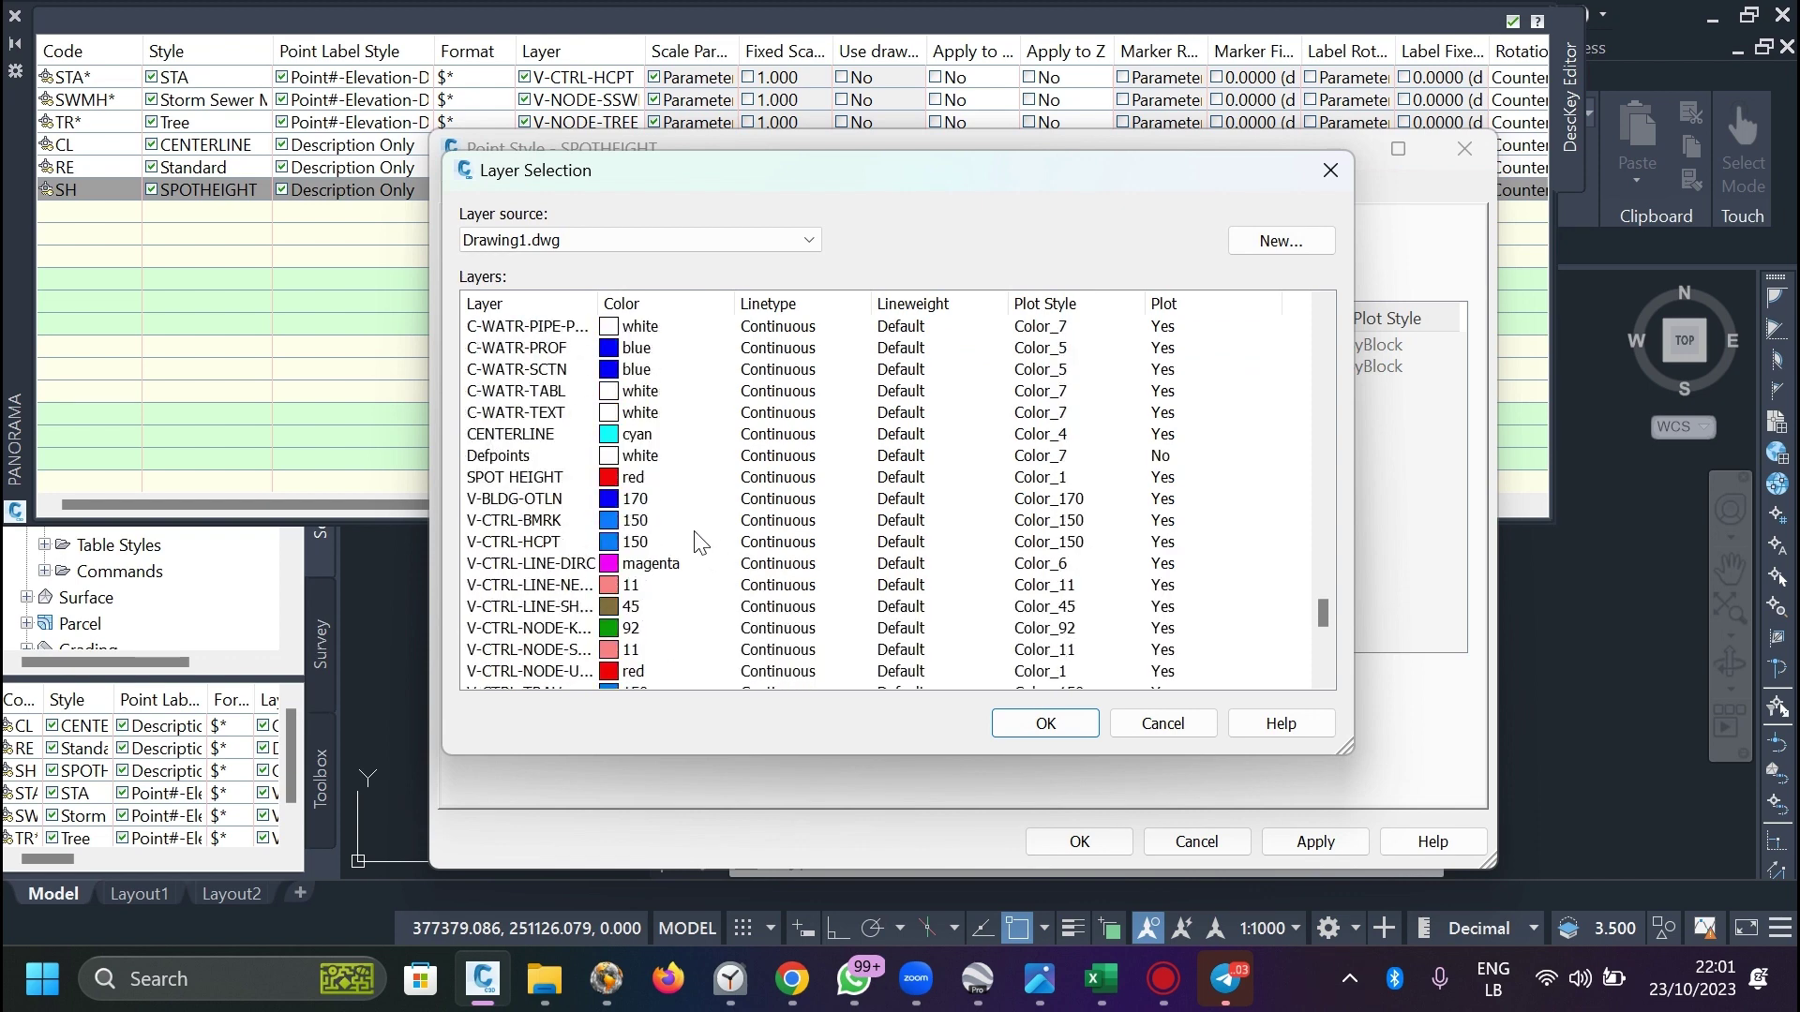
left_click(586, 477)
left_click(1040, 723)
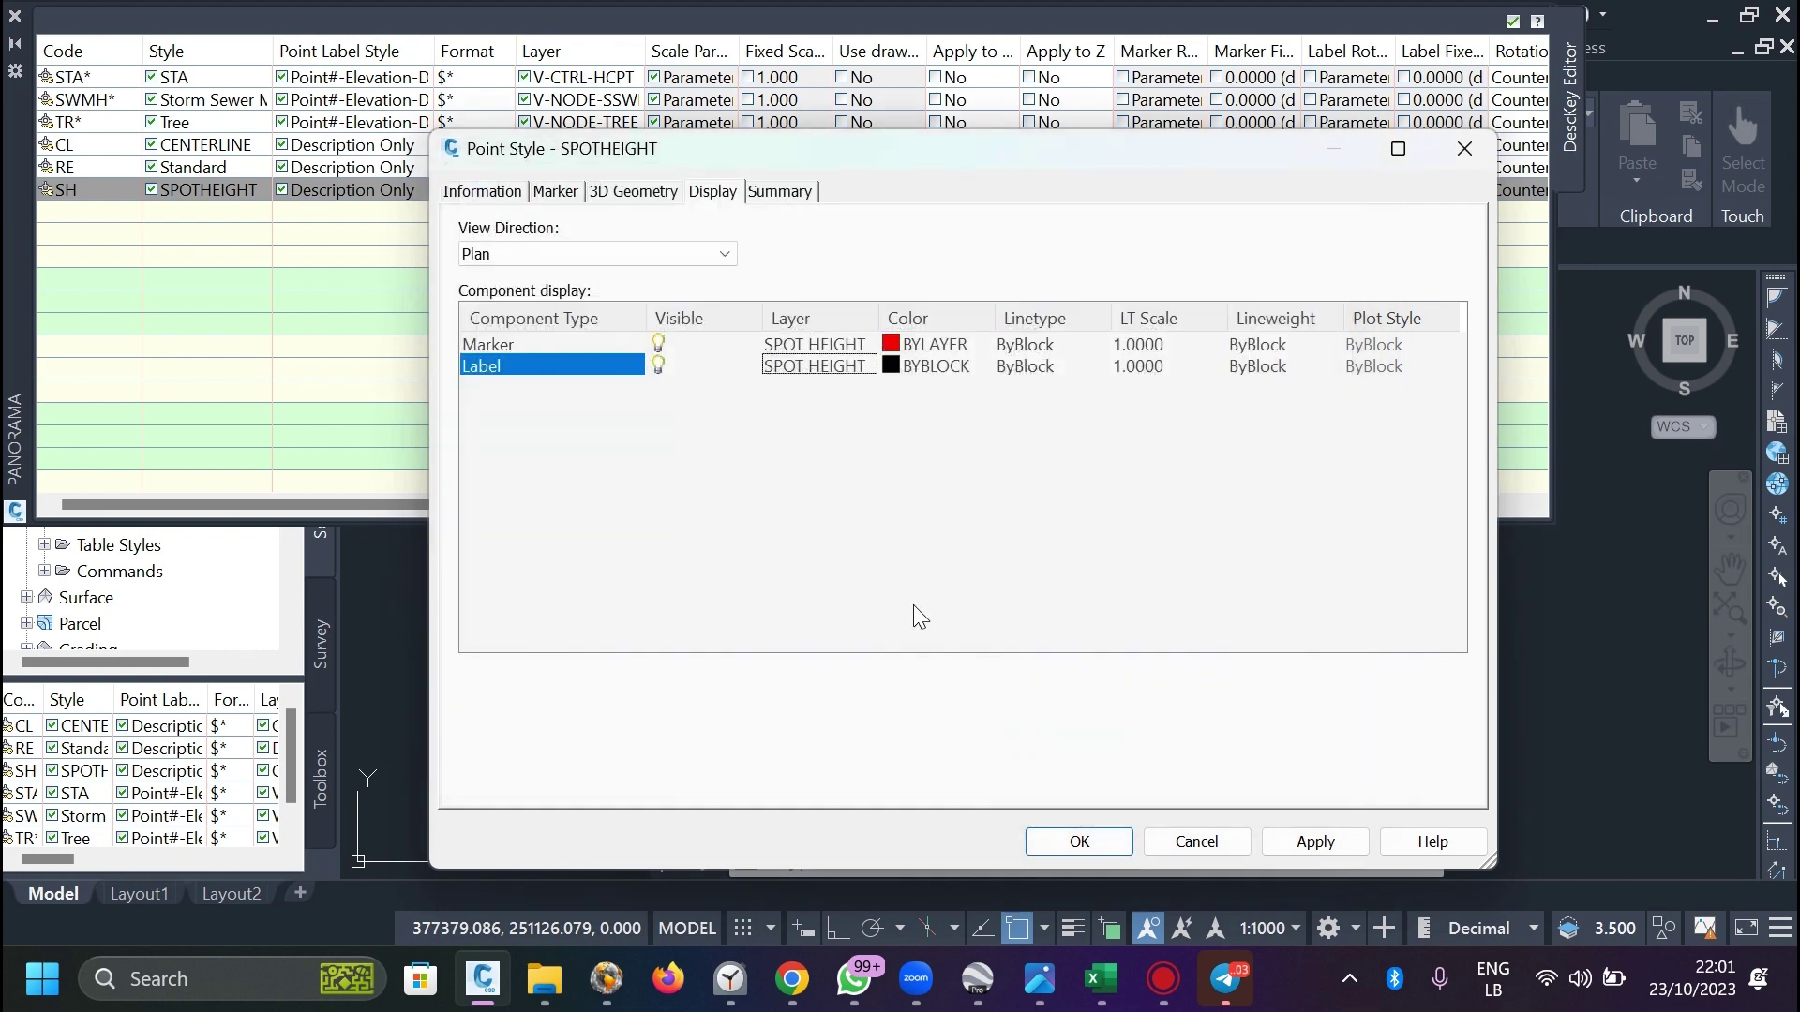
Set the SPOTHEIGHT style's label colour to blue, then save the style and close the description key editor.
left_click(898, 369)
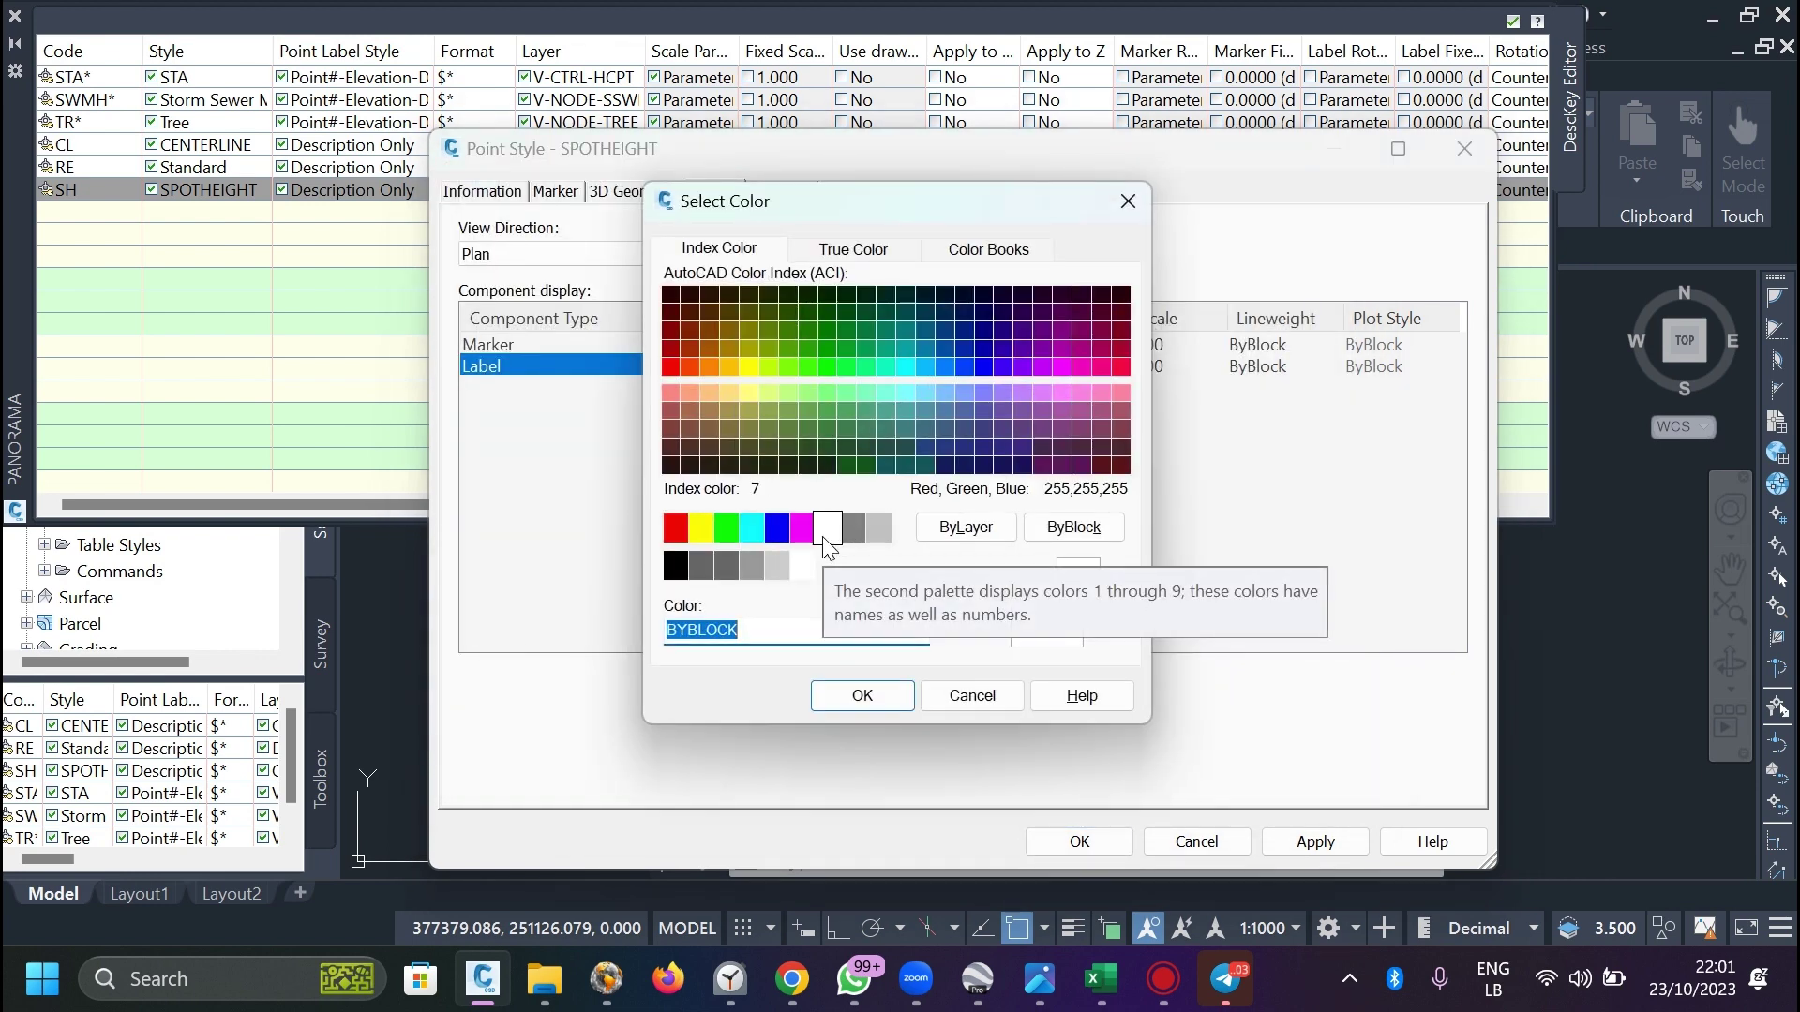
left_click(772, 532)
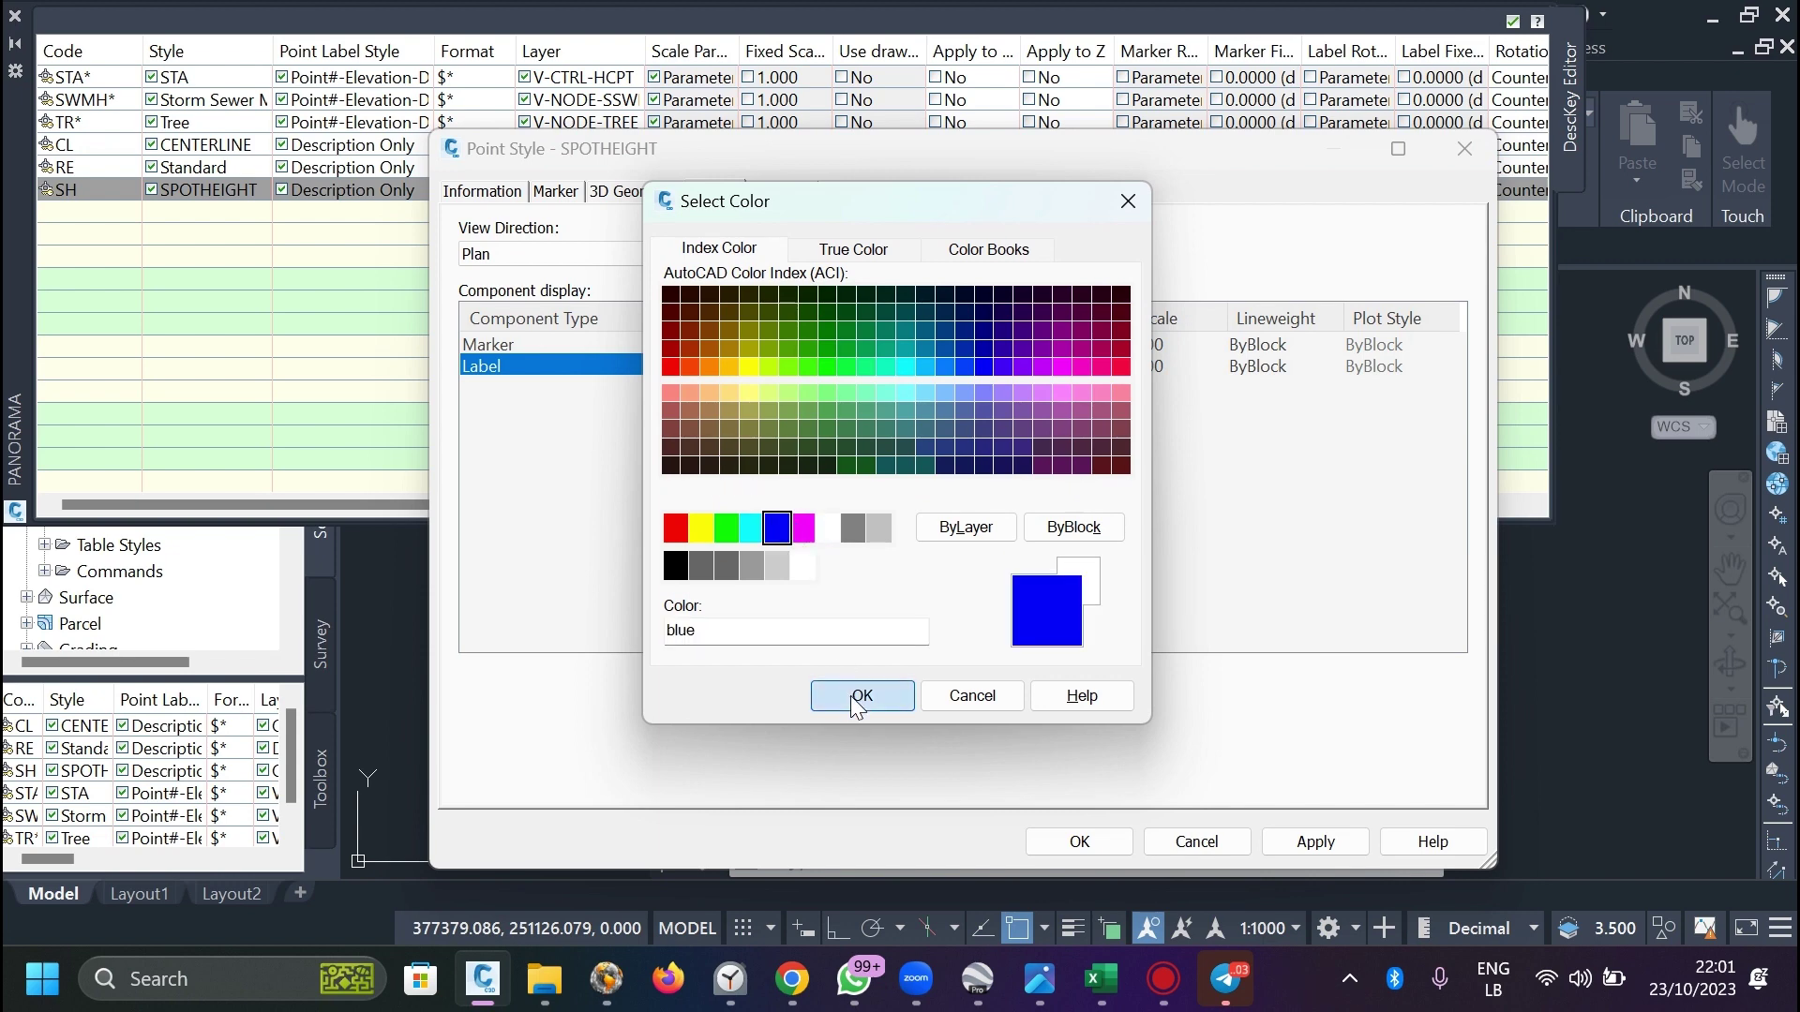
left_click(857, 693)
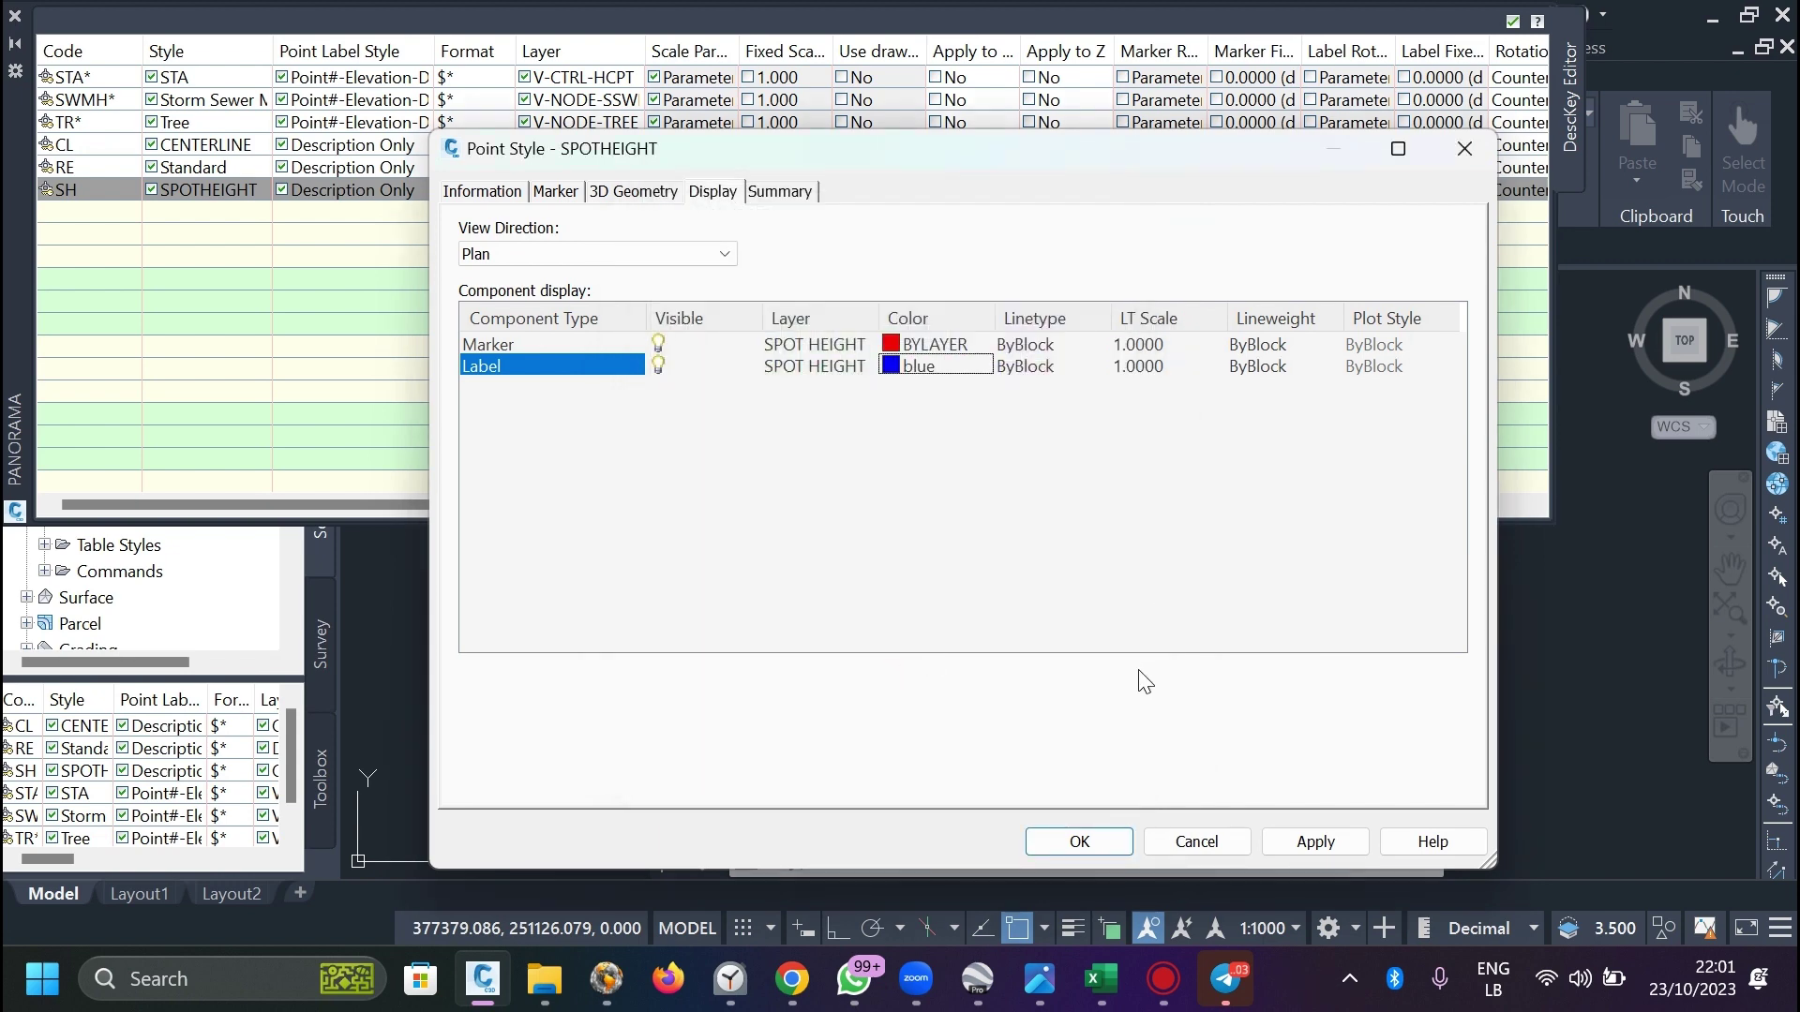
left_click(1322, 847)
left_click(1083, 842)
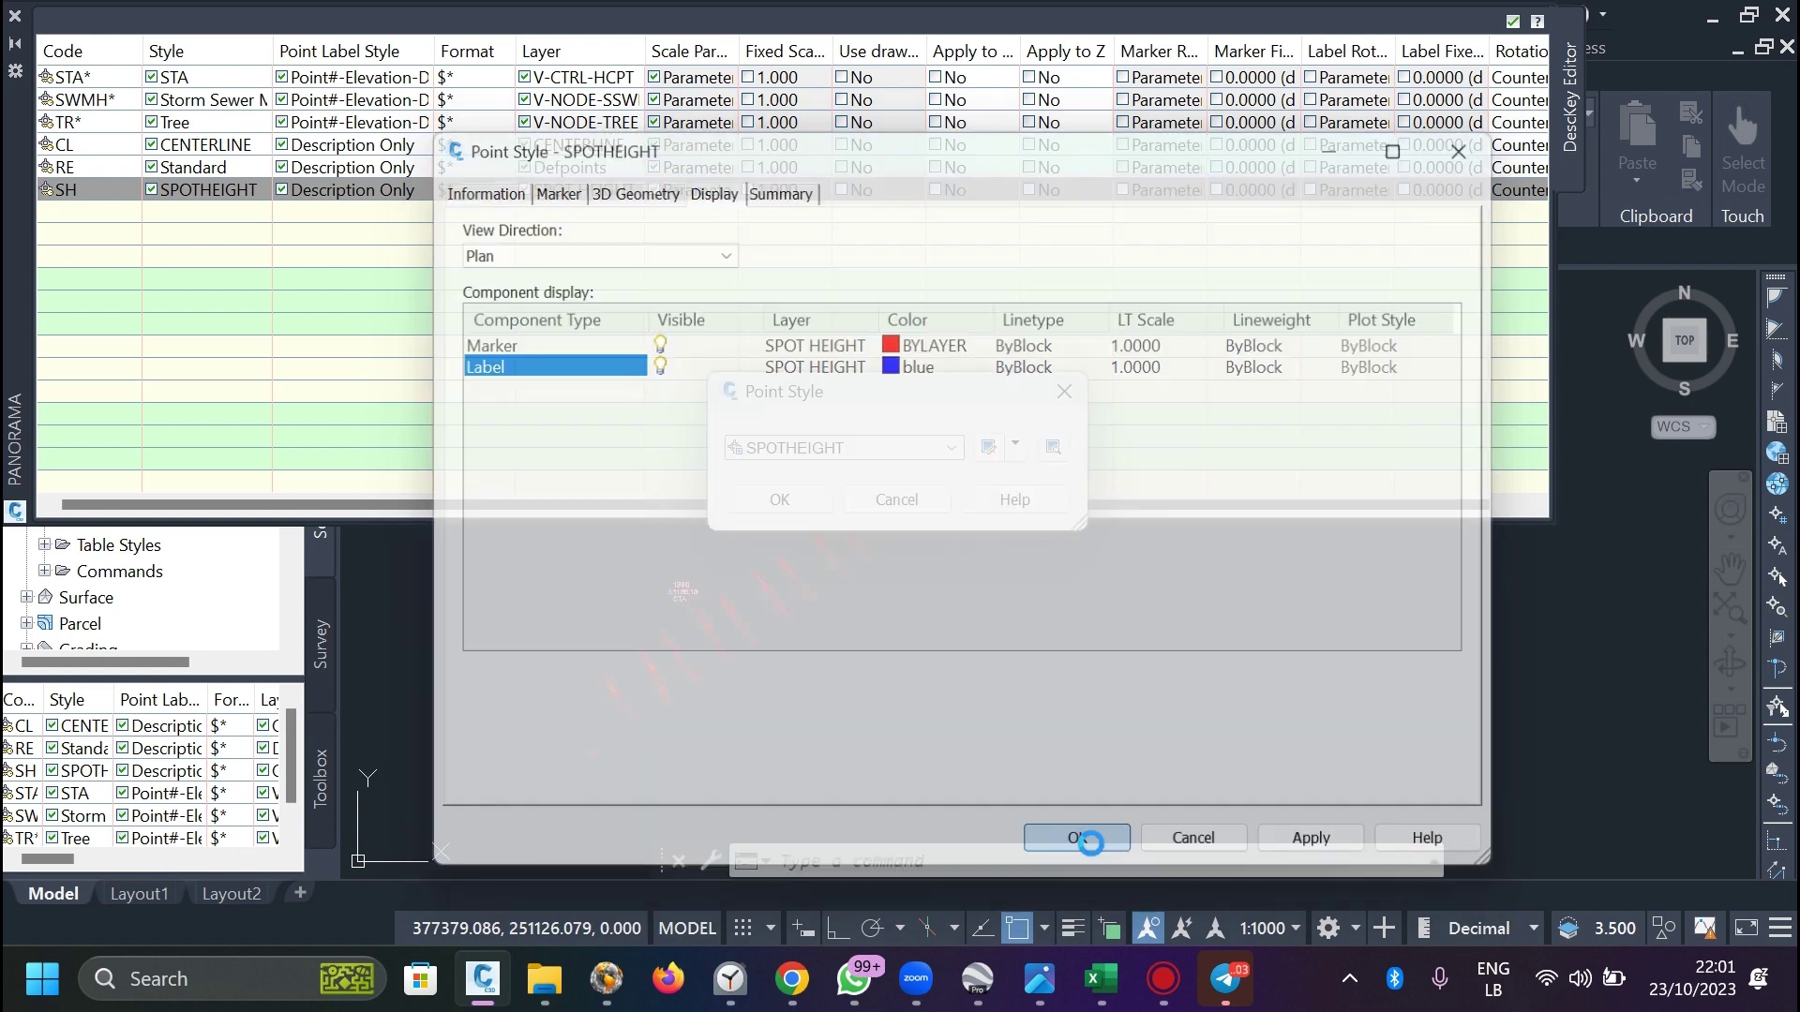
left_click(769, 500)
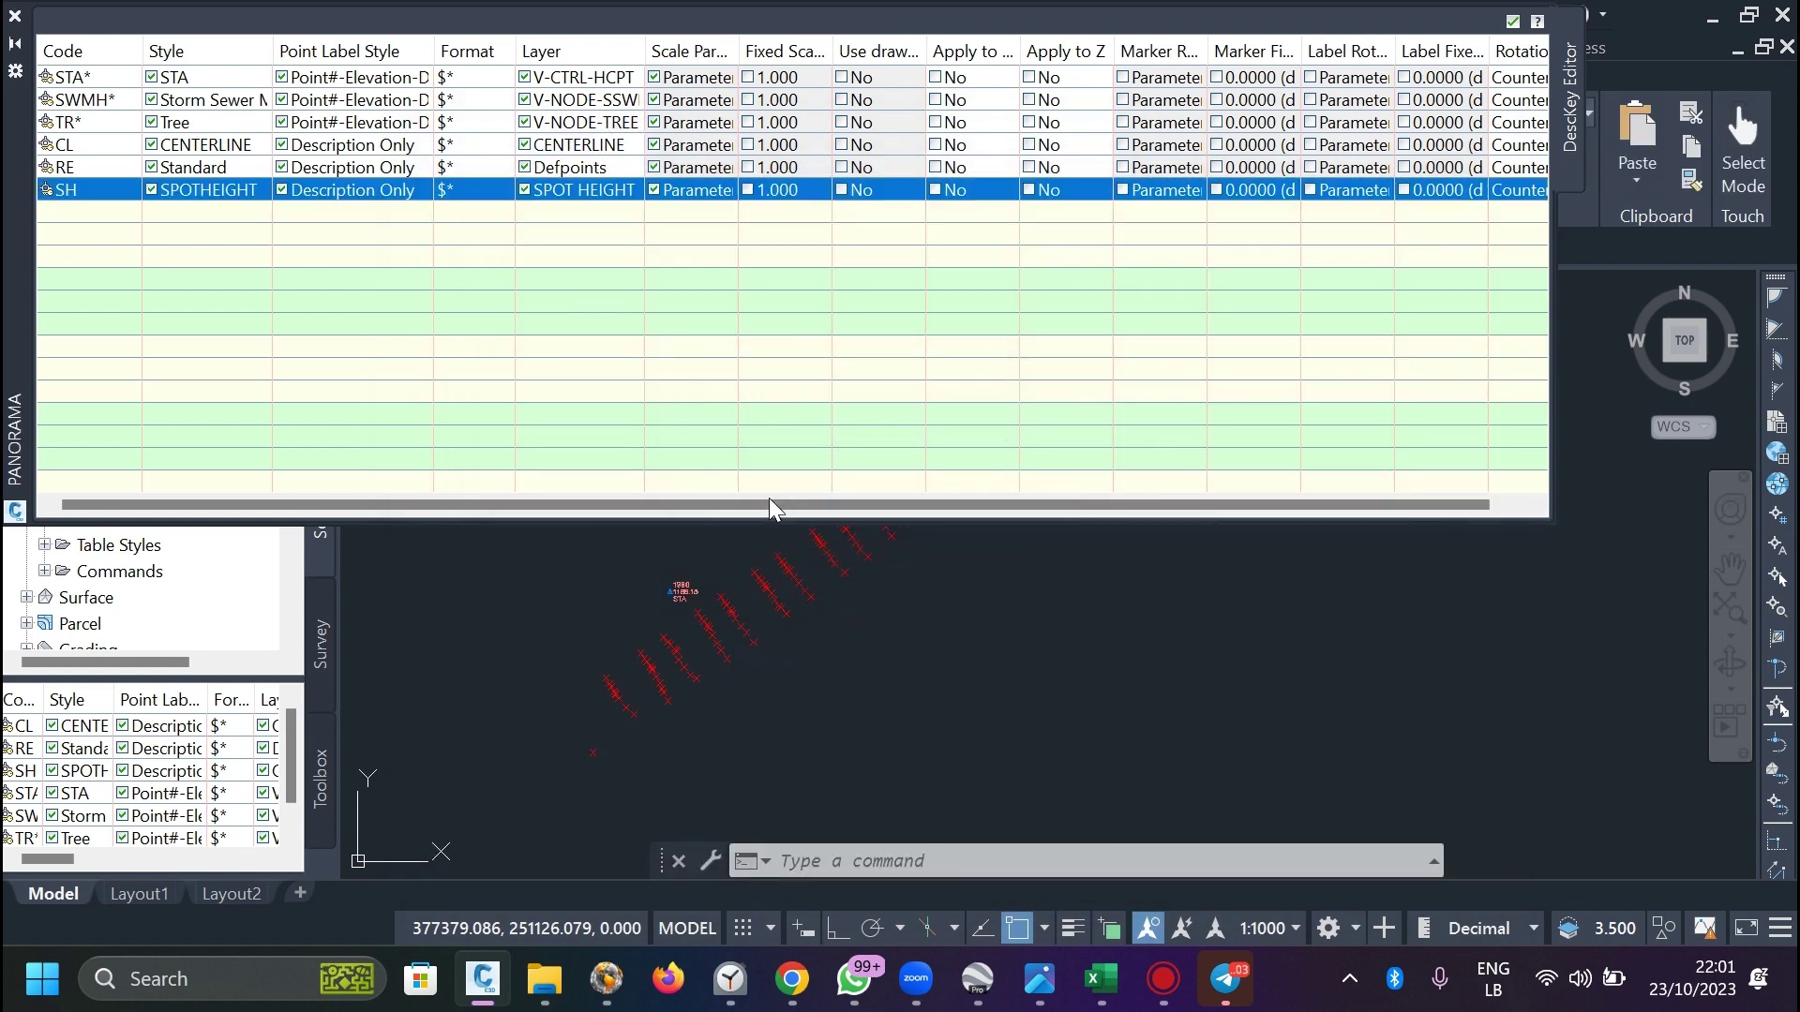
left_click(1512, 21)
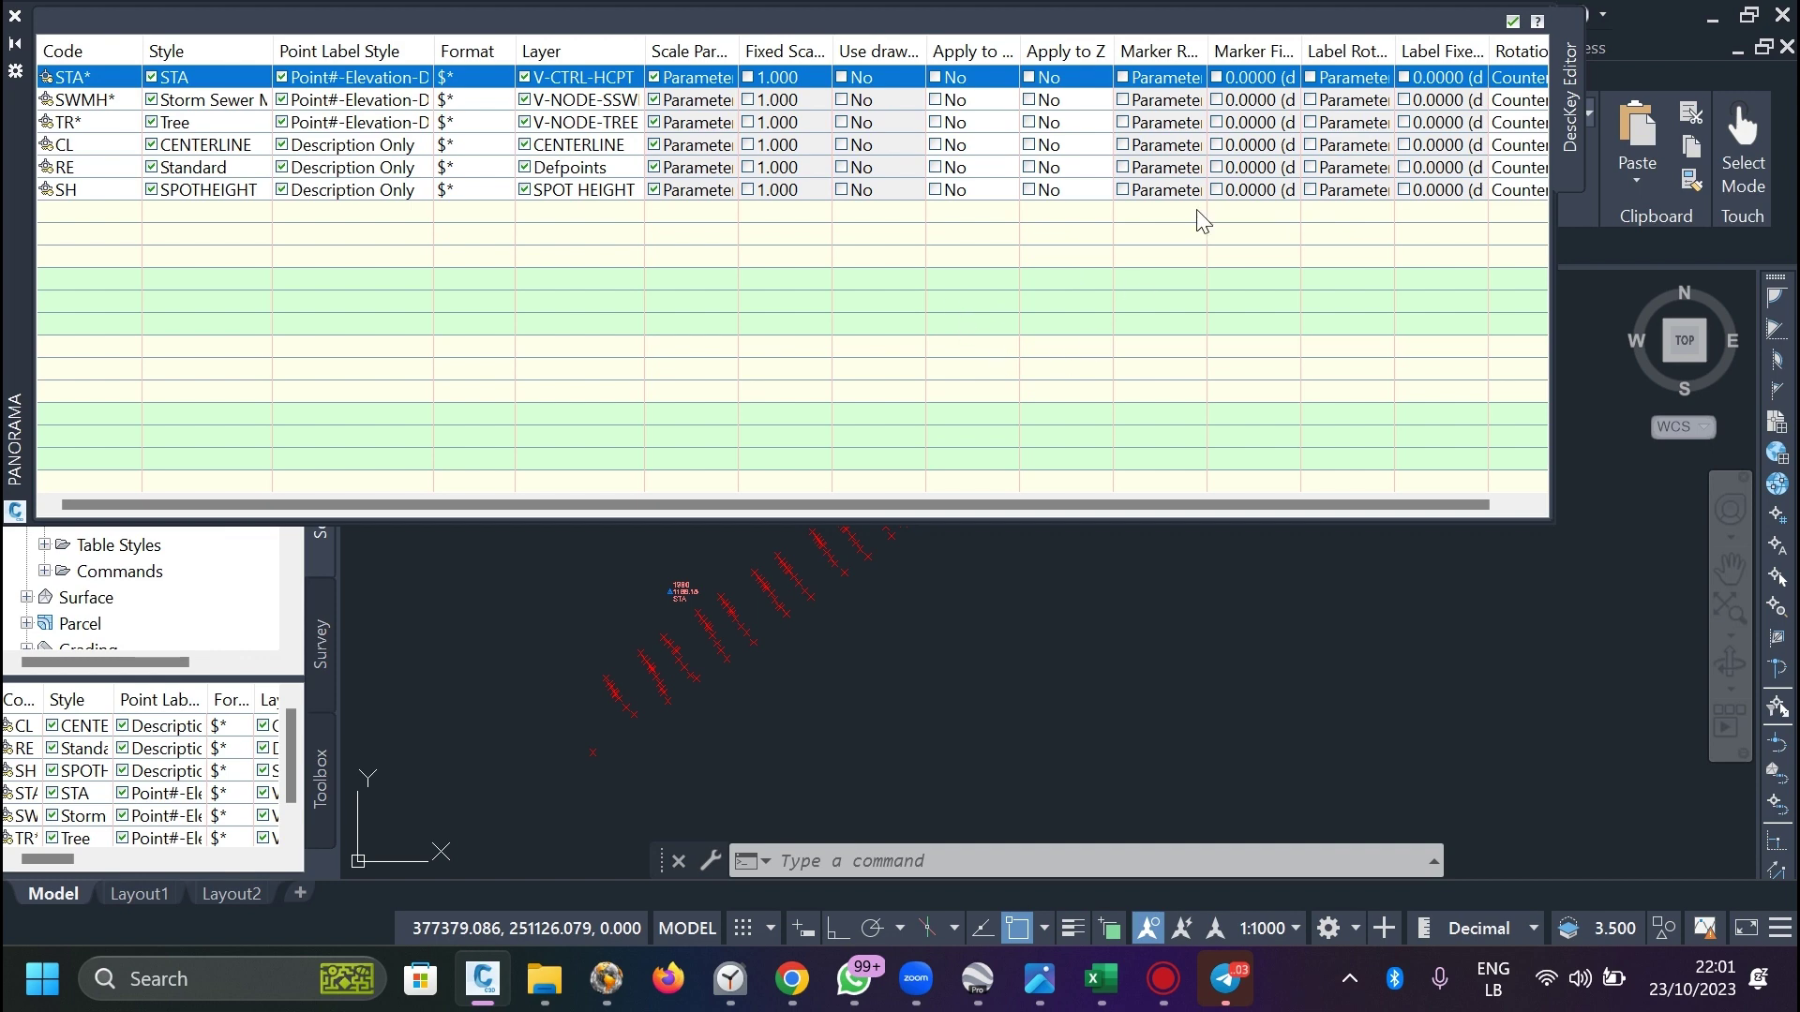
left_click(1512, 21)
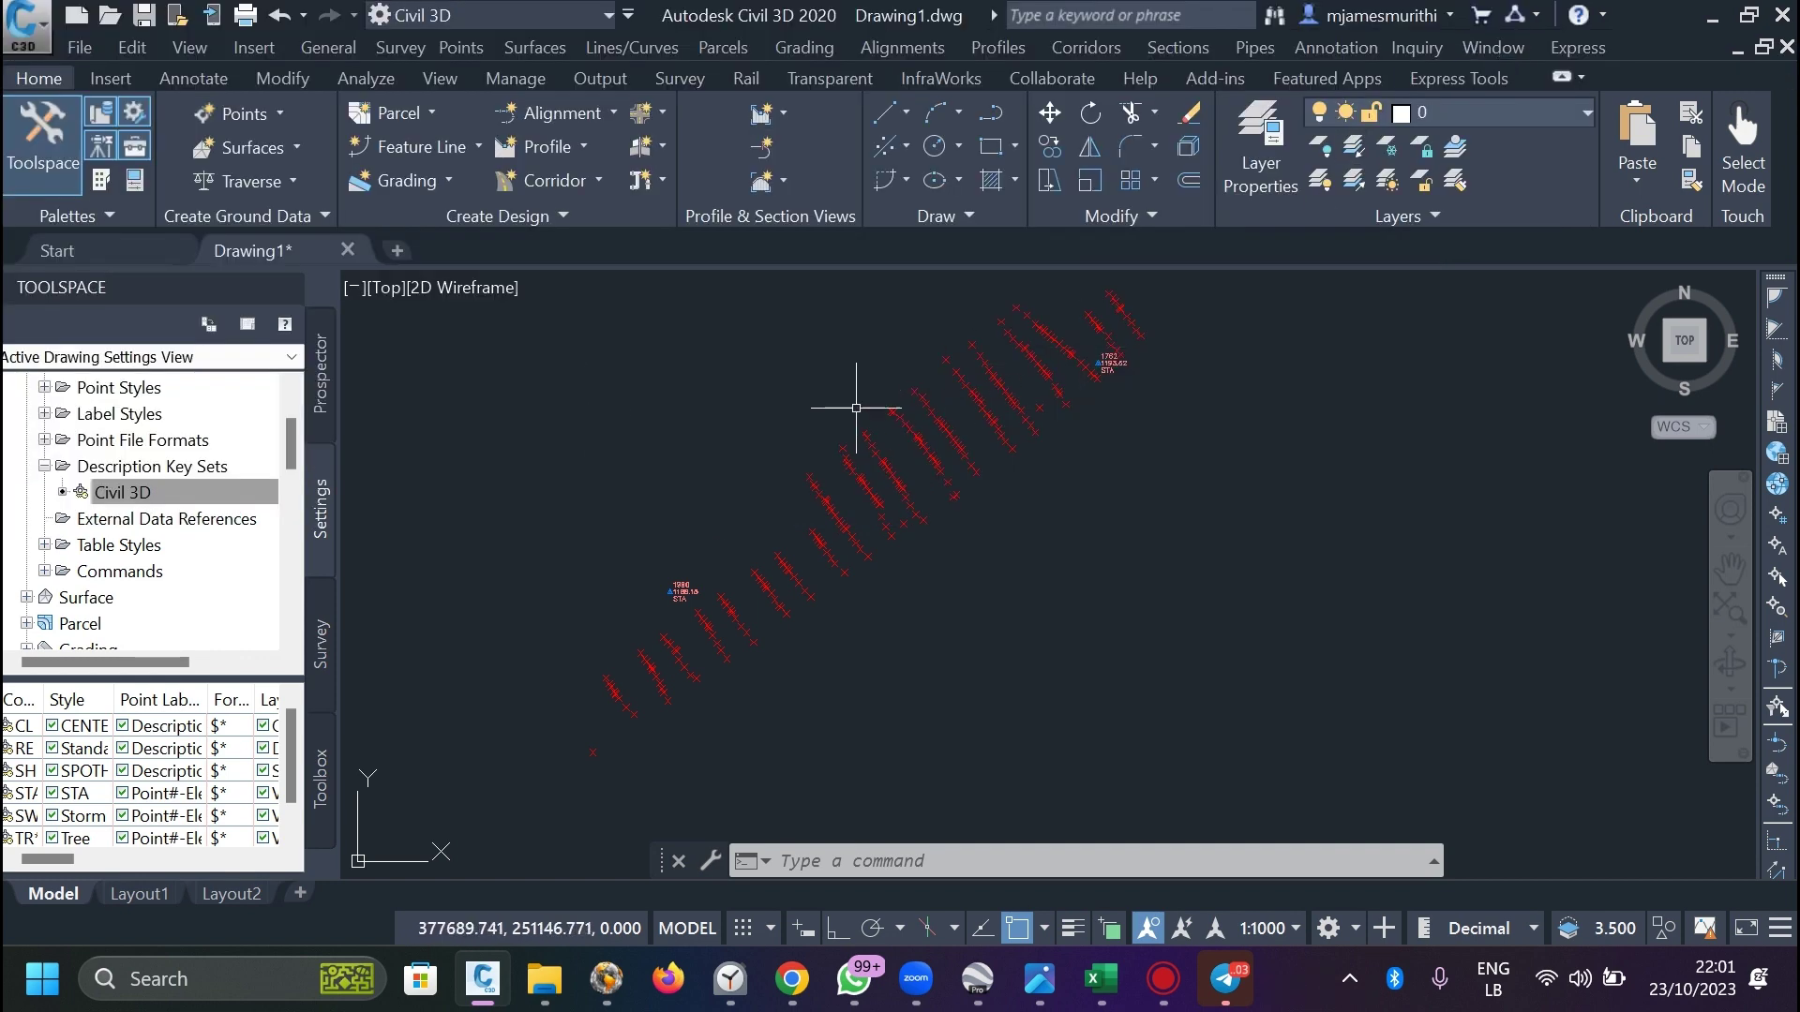
Apply the description keys to the _All Points point group.
scroll(960, 416, "up", 5)
scroll(960, 416, "down", 3)
scroll(1085, 442, "up", 3)
scroll(1127, 395, "down", 3)
left_click(265, 494)
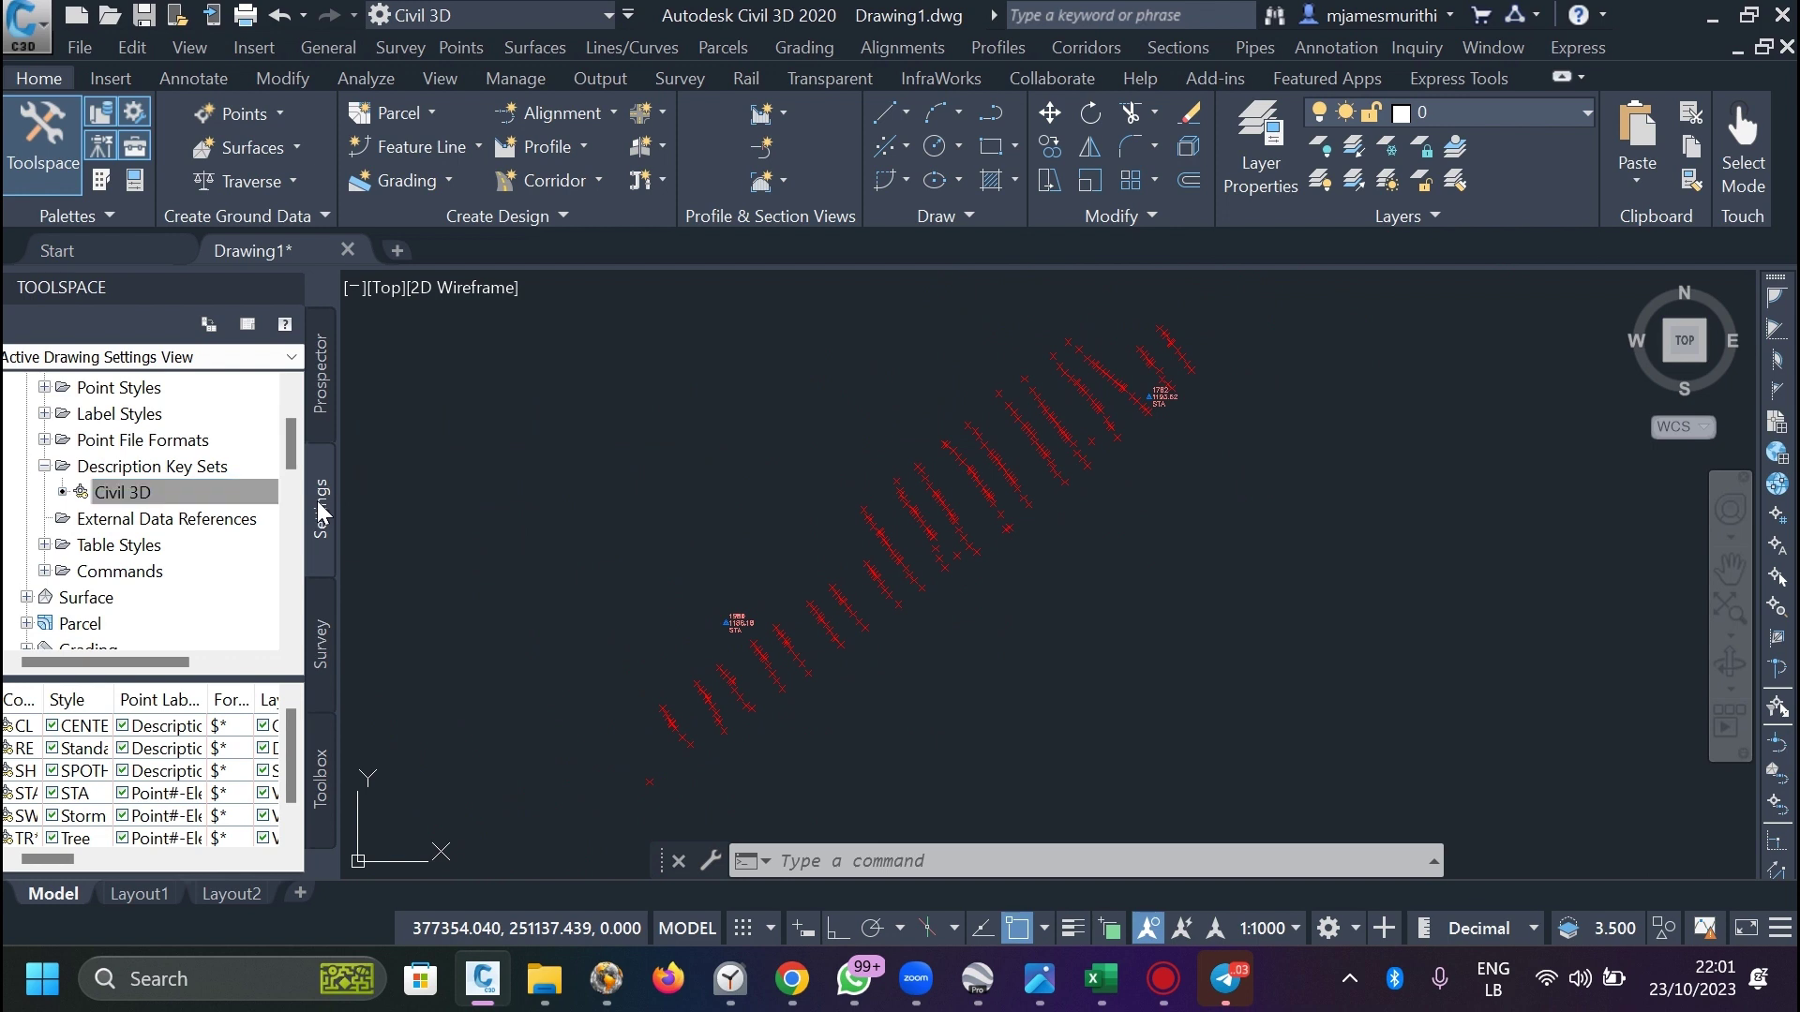
left_click(322, 402)
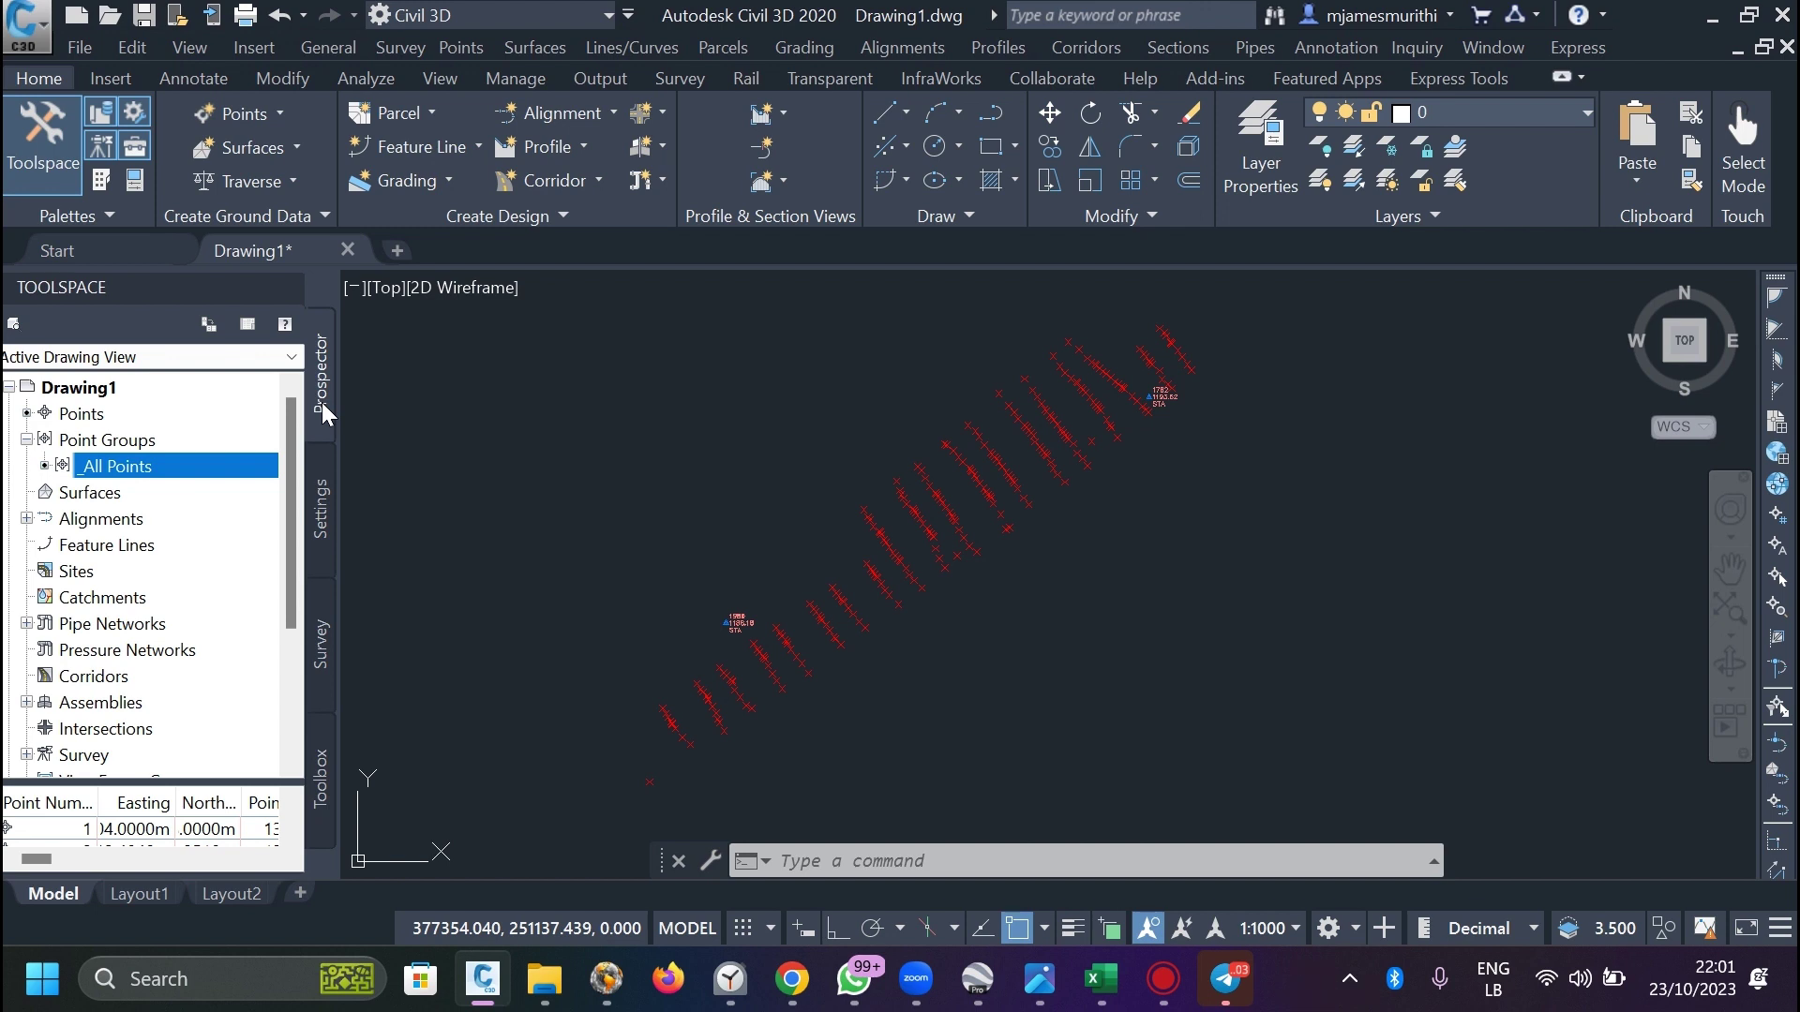
left_click(134, 466)
right_click(134, 466)
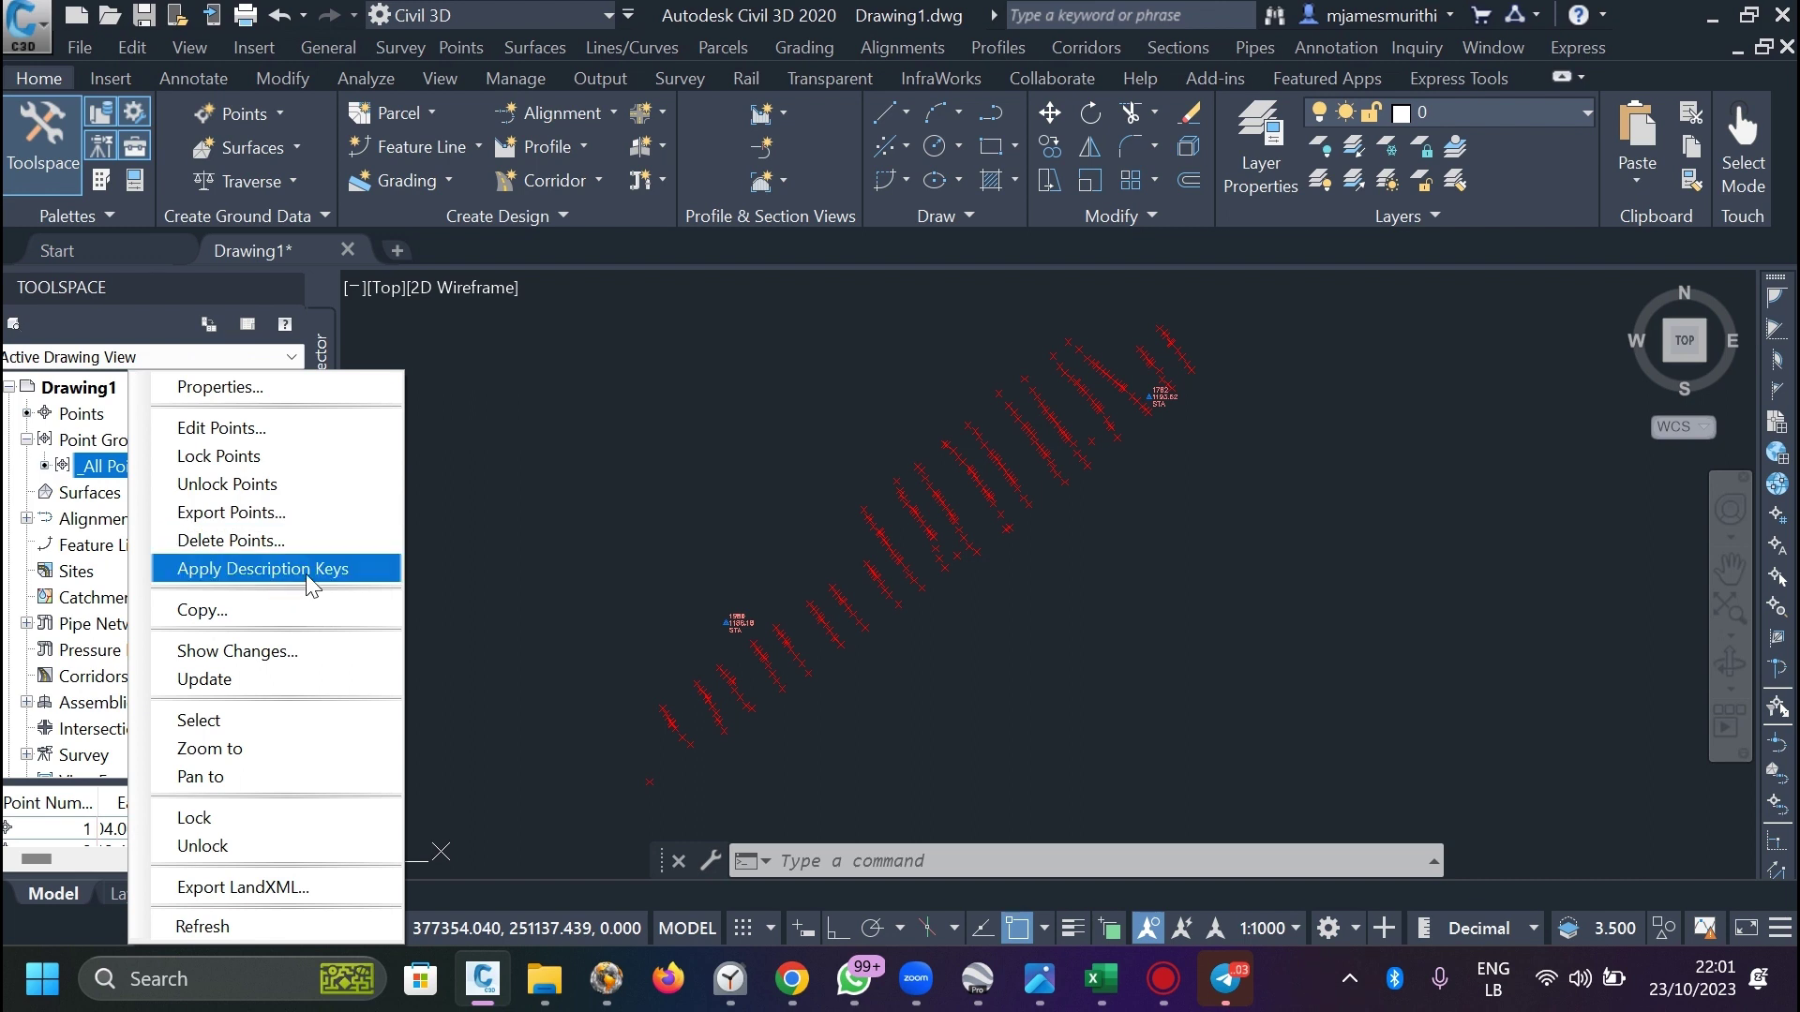
left_click(262, 569)
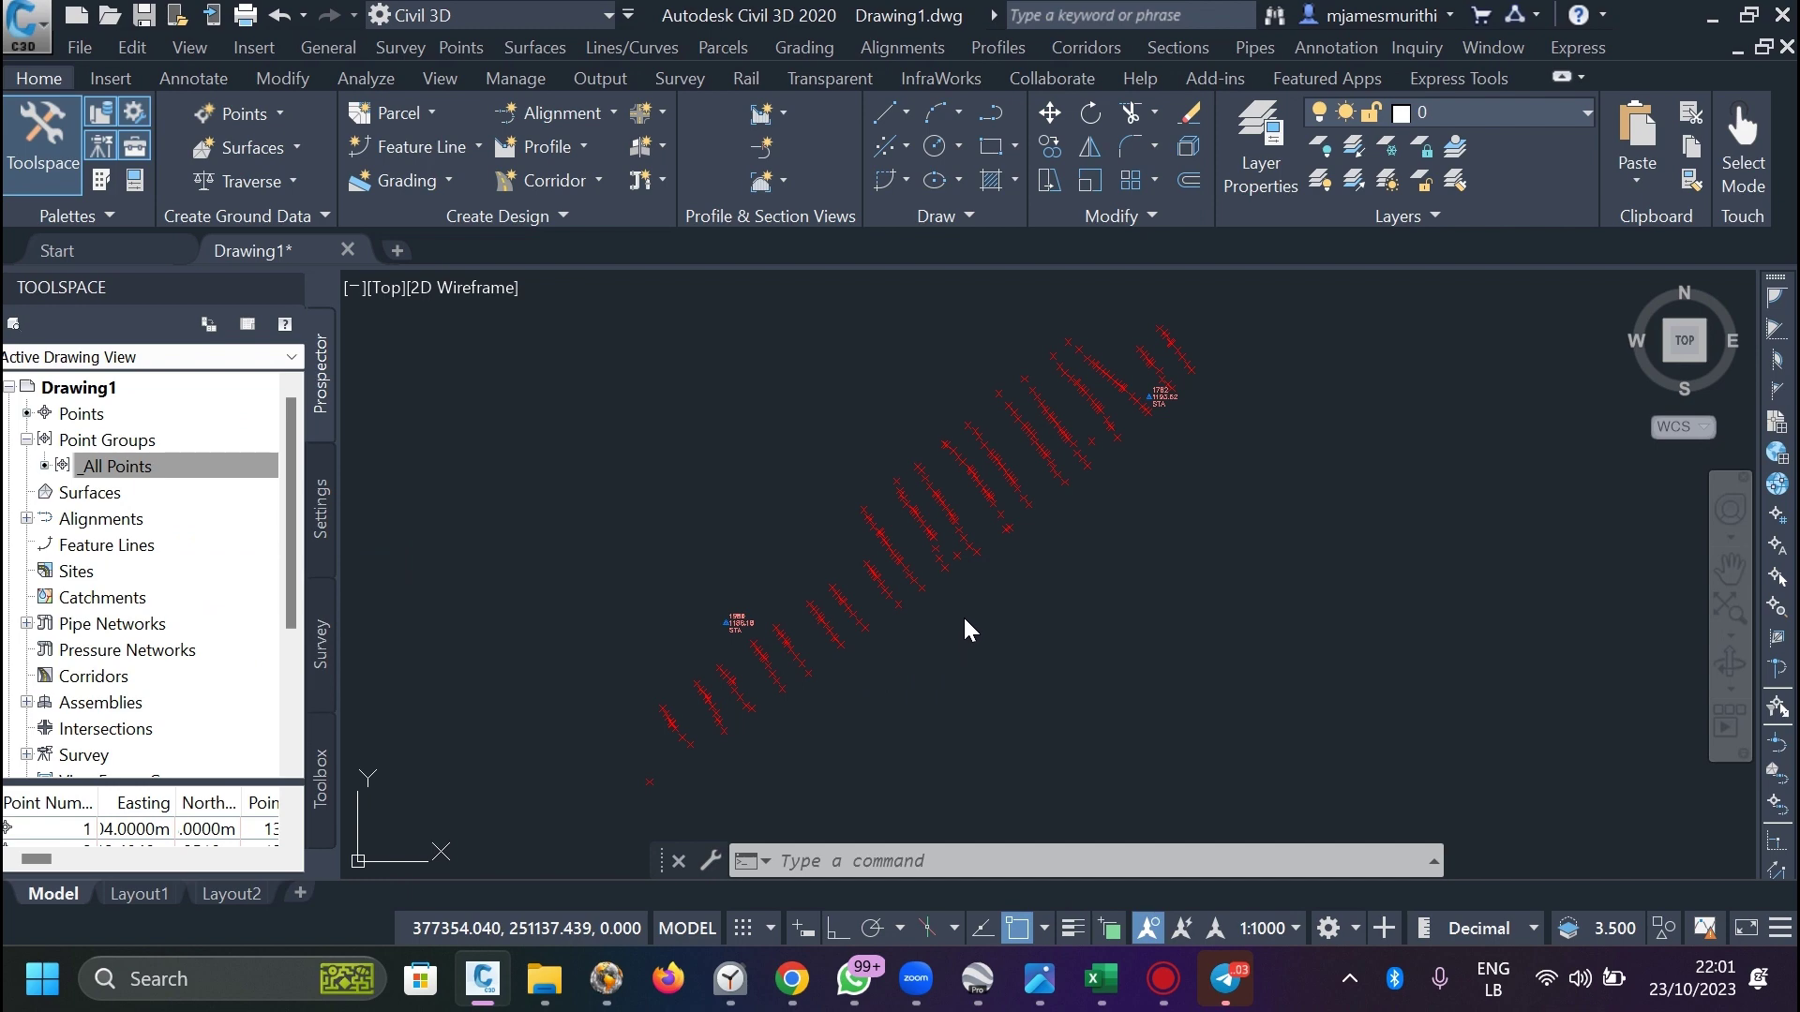
Examine the markers and labels of the CL, RE and SH survey points along the cross-sections.
scroll(966, 619, "up", 2)
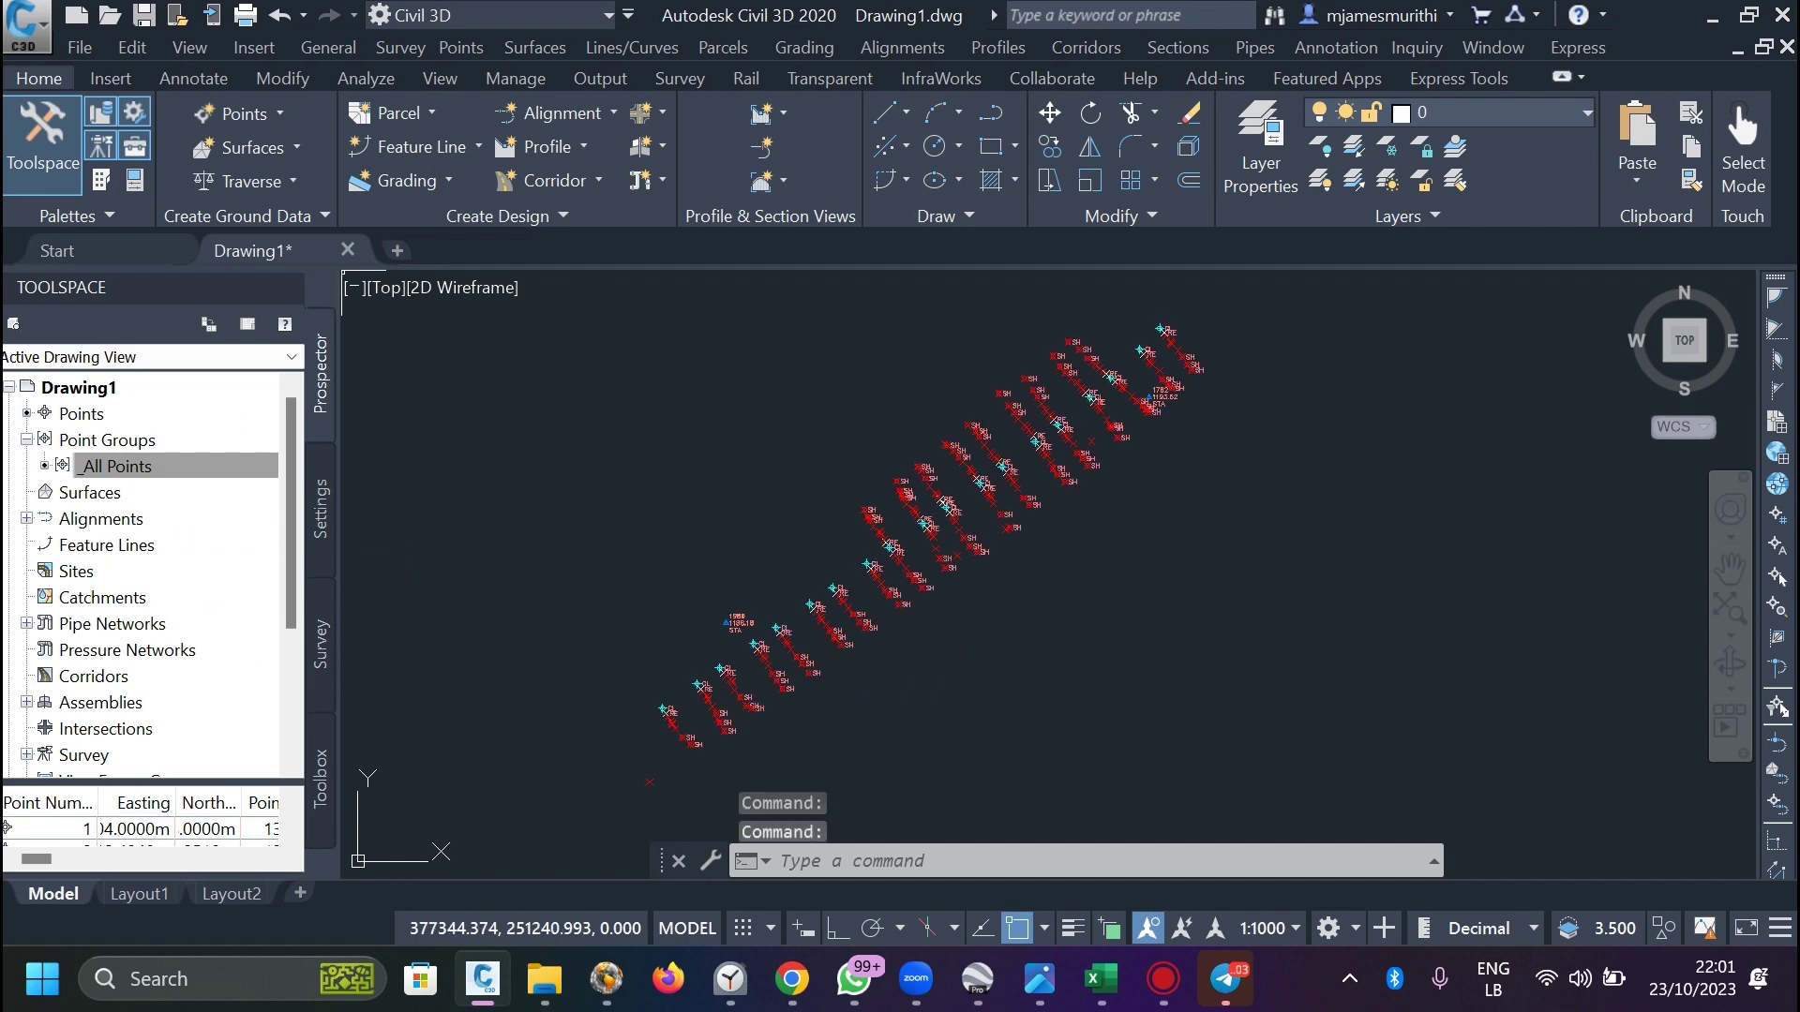
scroll(968, 480, "up", 2)
scroll(975, 478, "up", 2)
scroll(994, 474, "down", 5)
scroll(997, 680, "up", 3)
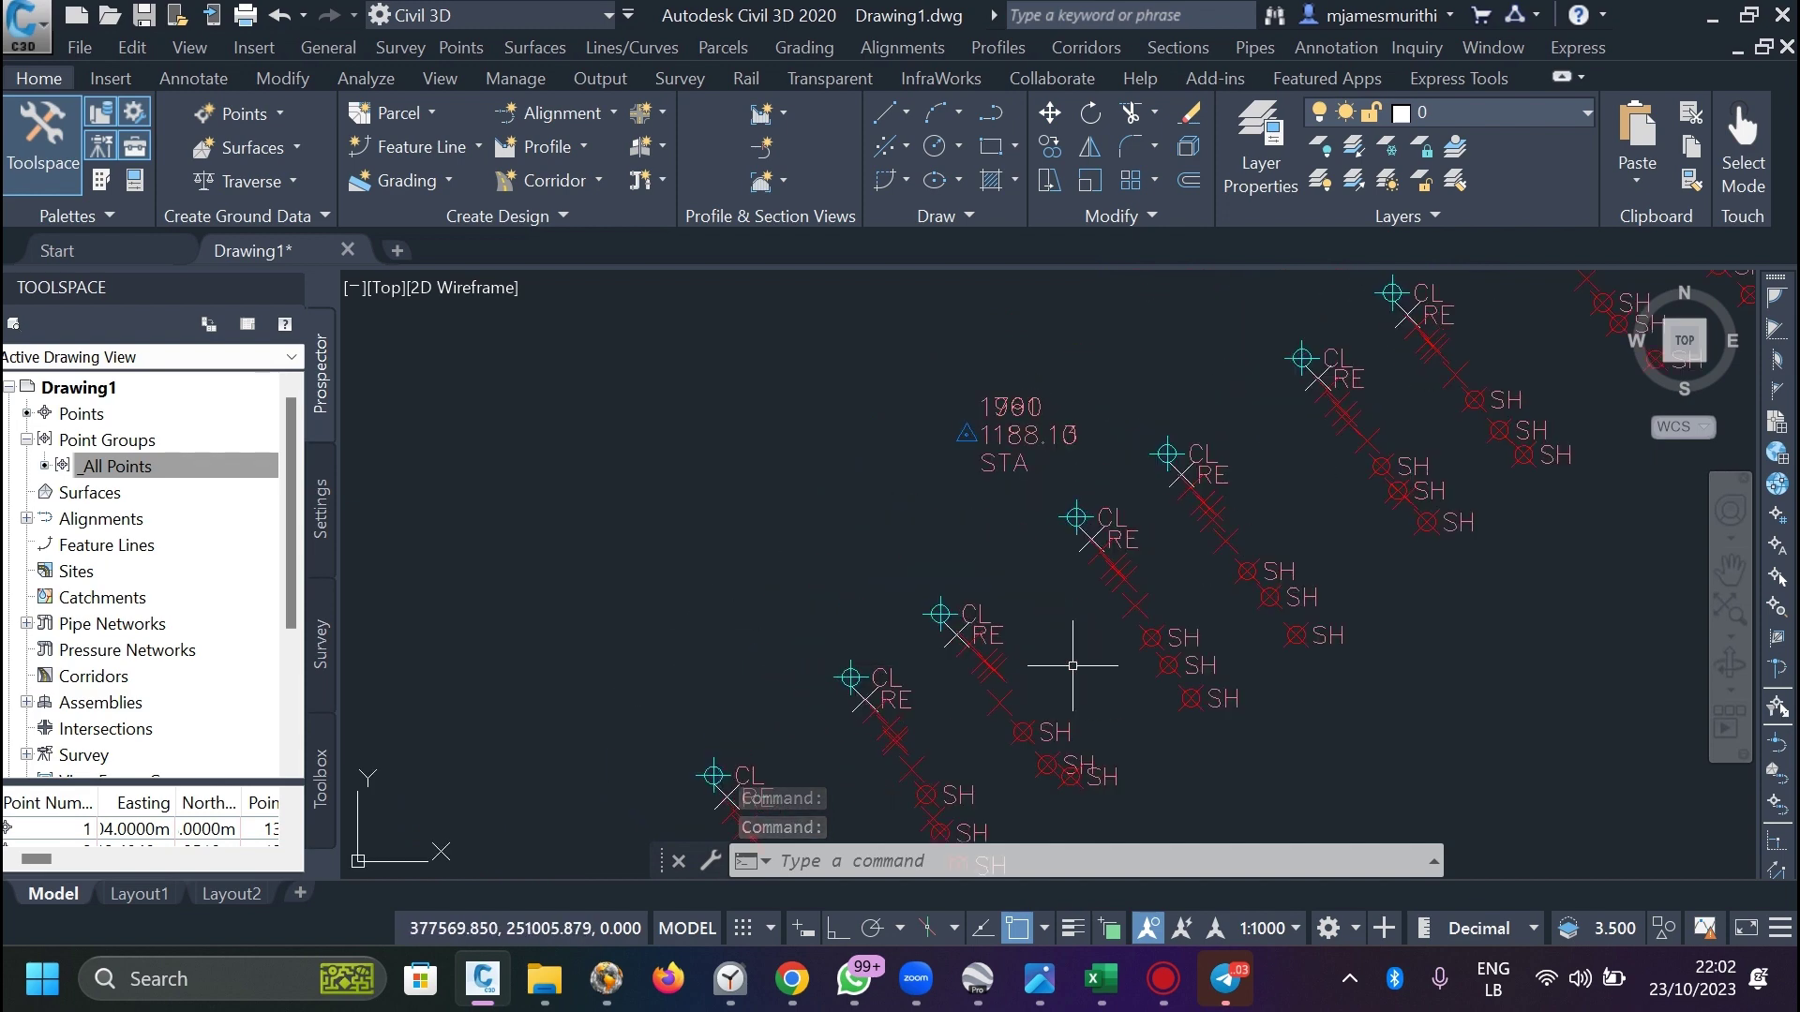
scroll(907, 587, "up", 2)
scroll(834, 492, "down", 2)
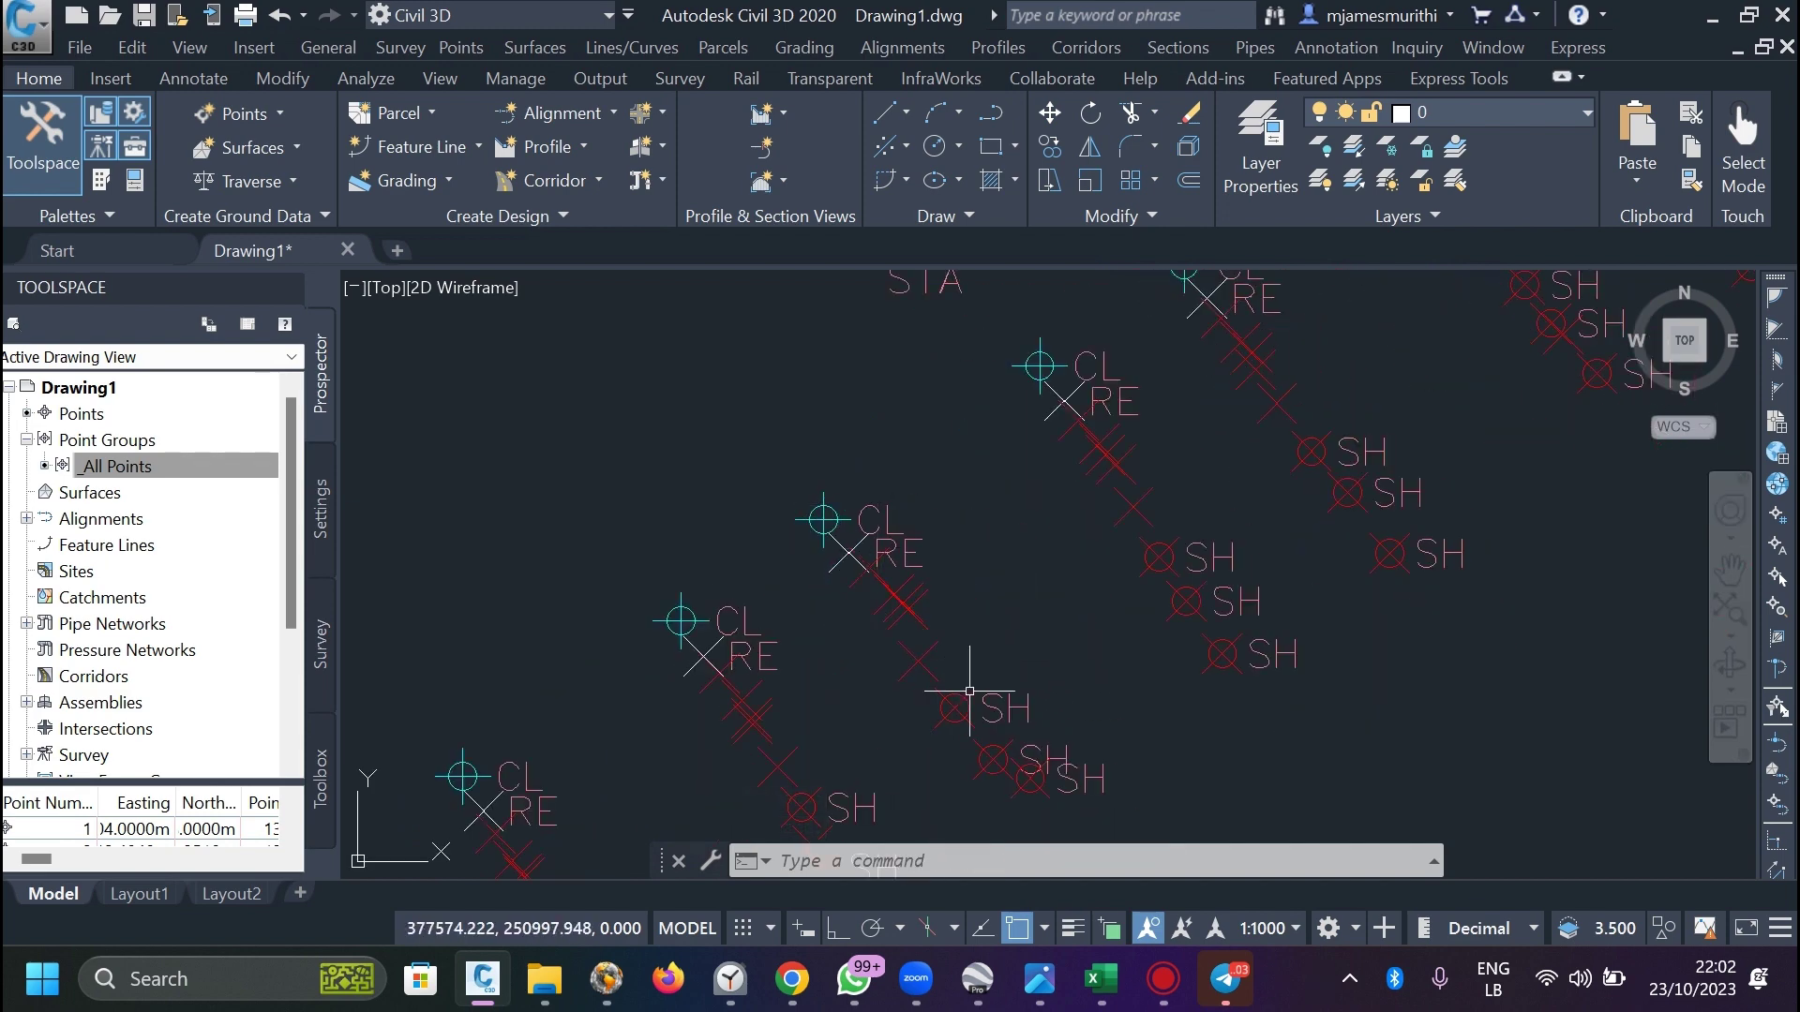
scroll(792, 513, "up", 1)
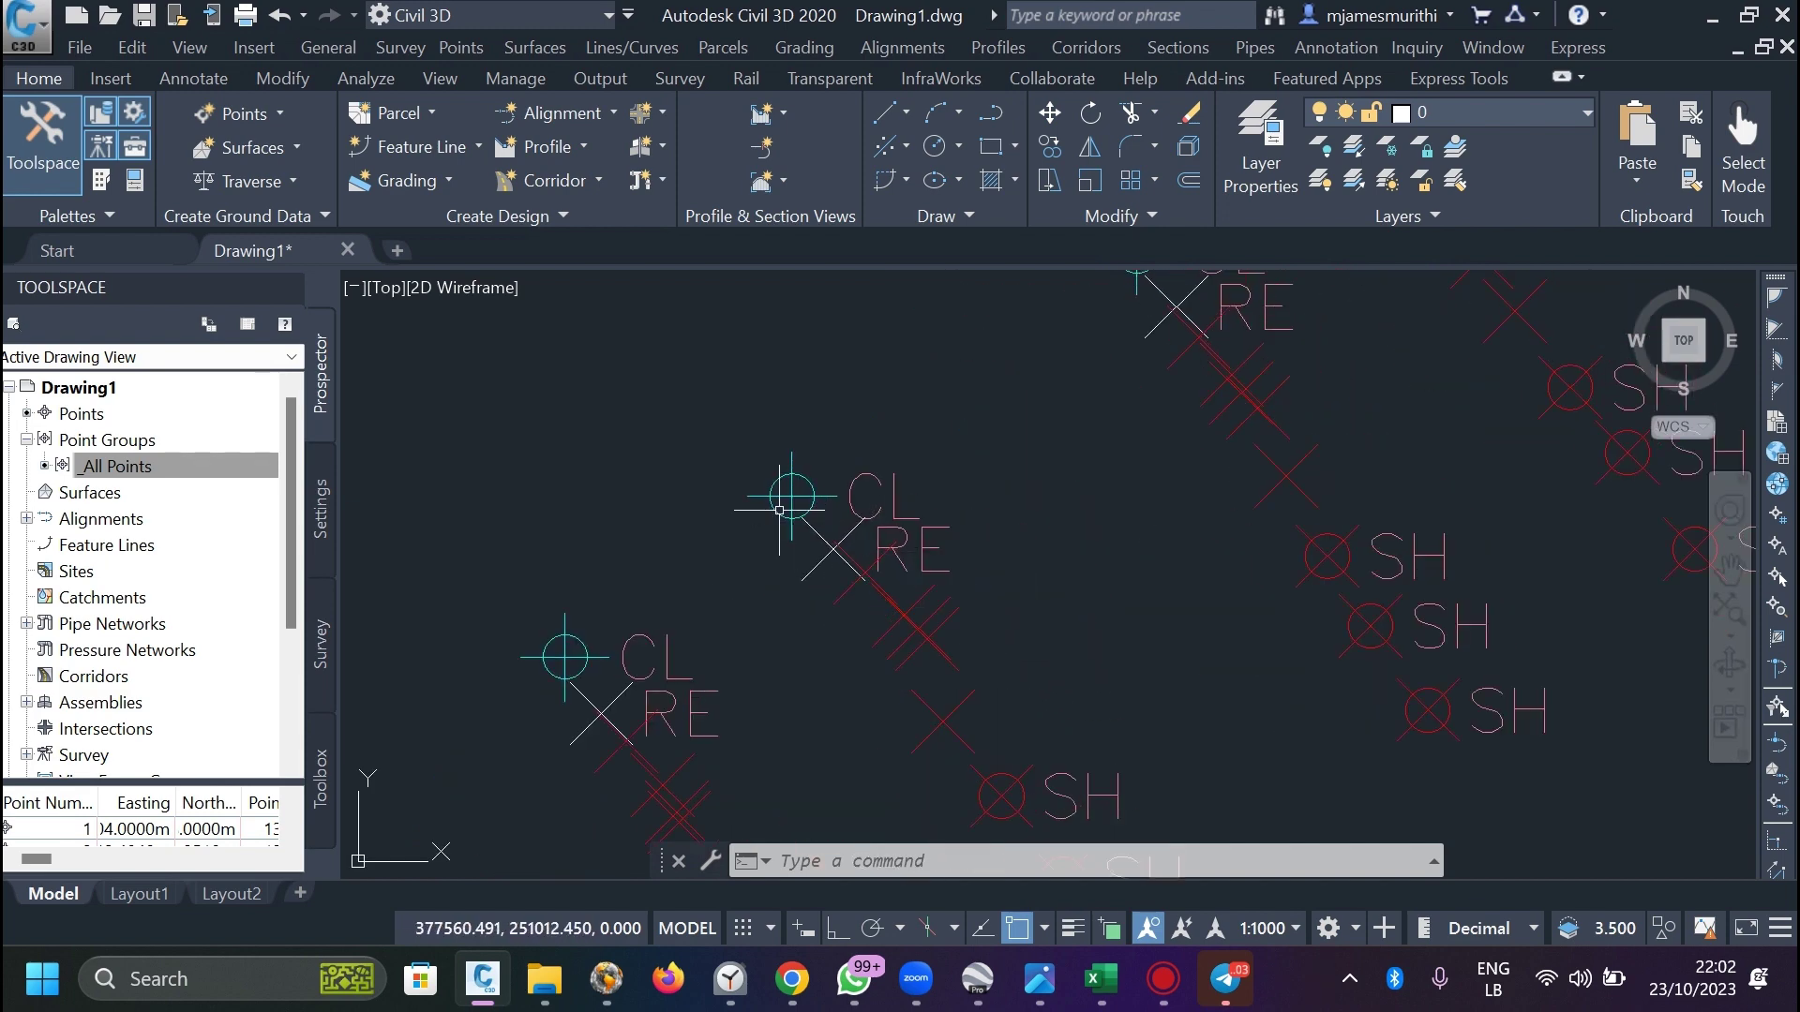
scroll(793, 517, "down", 1)
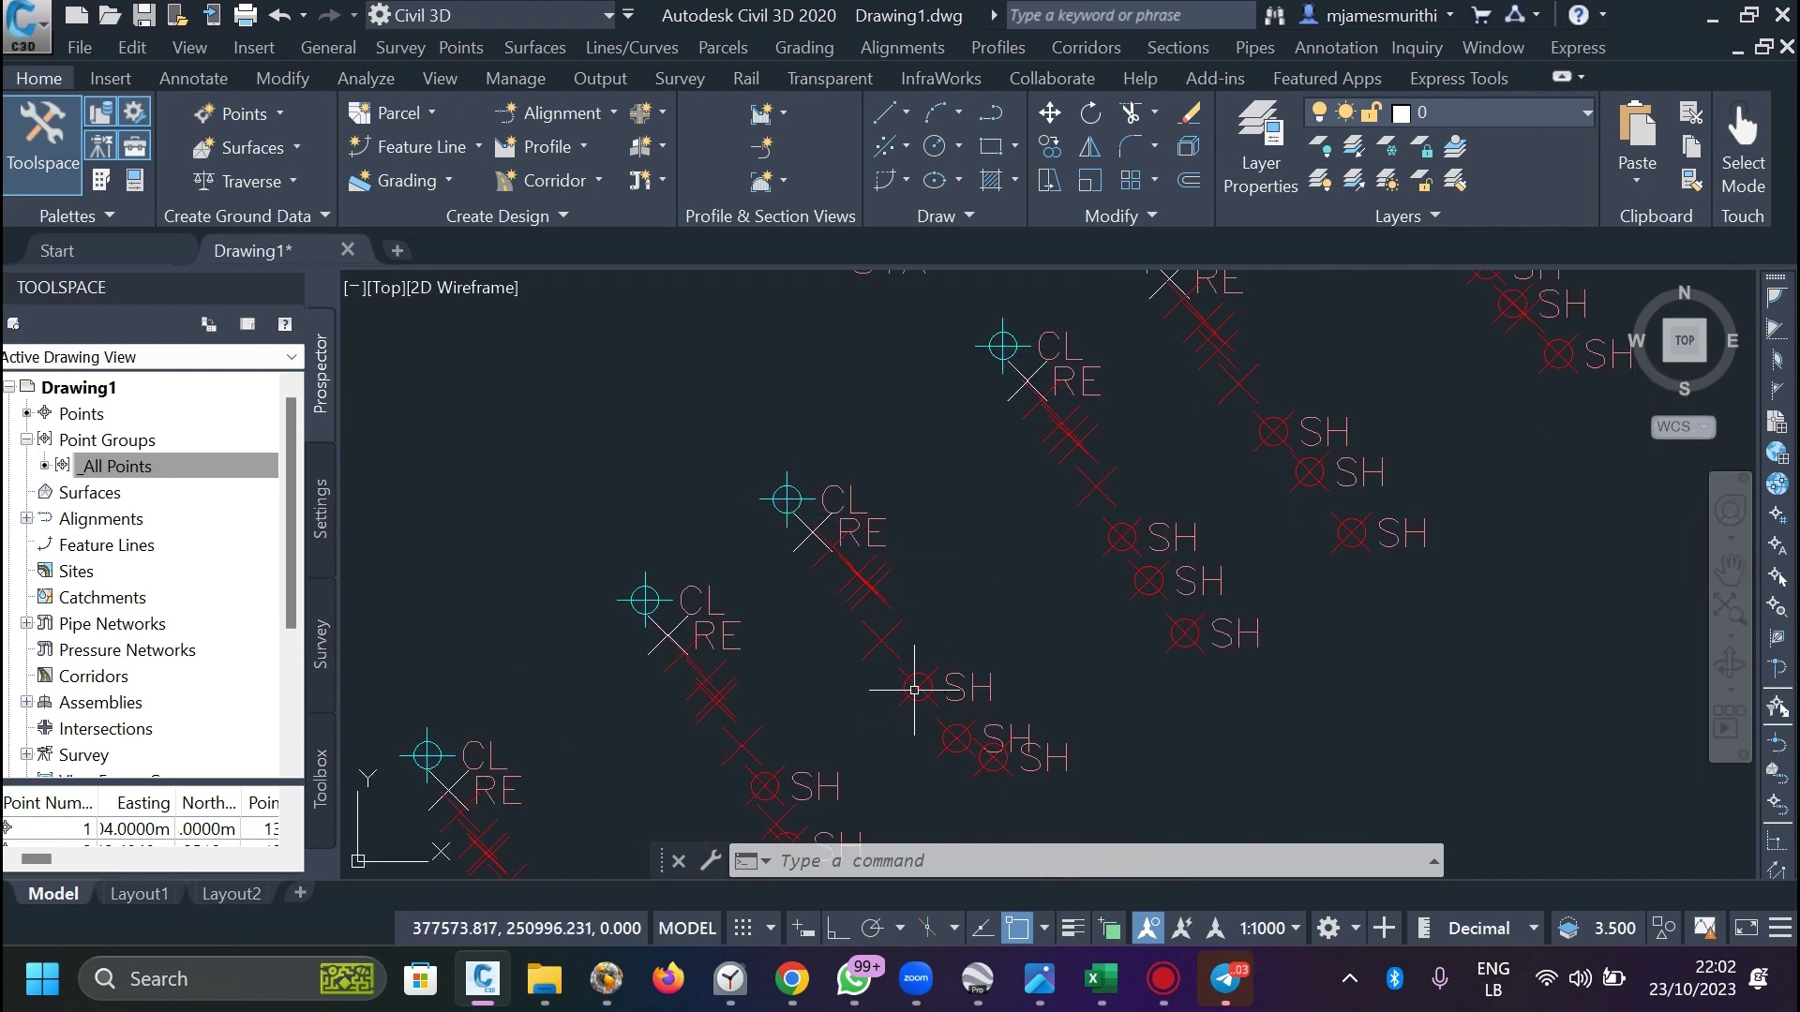
scroll(916, 690, "up", 1)
scroll(834, 569, "down", 1)
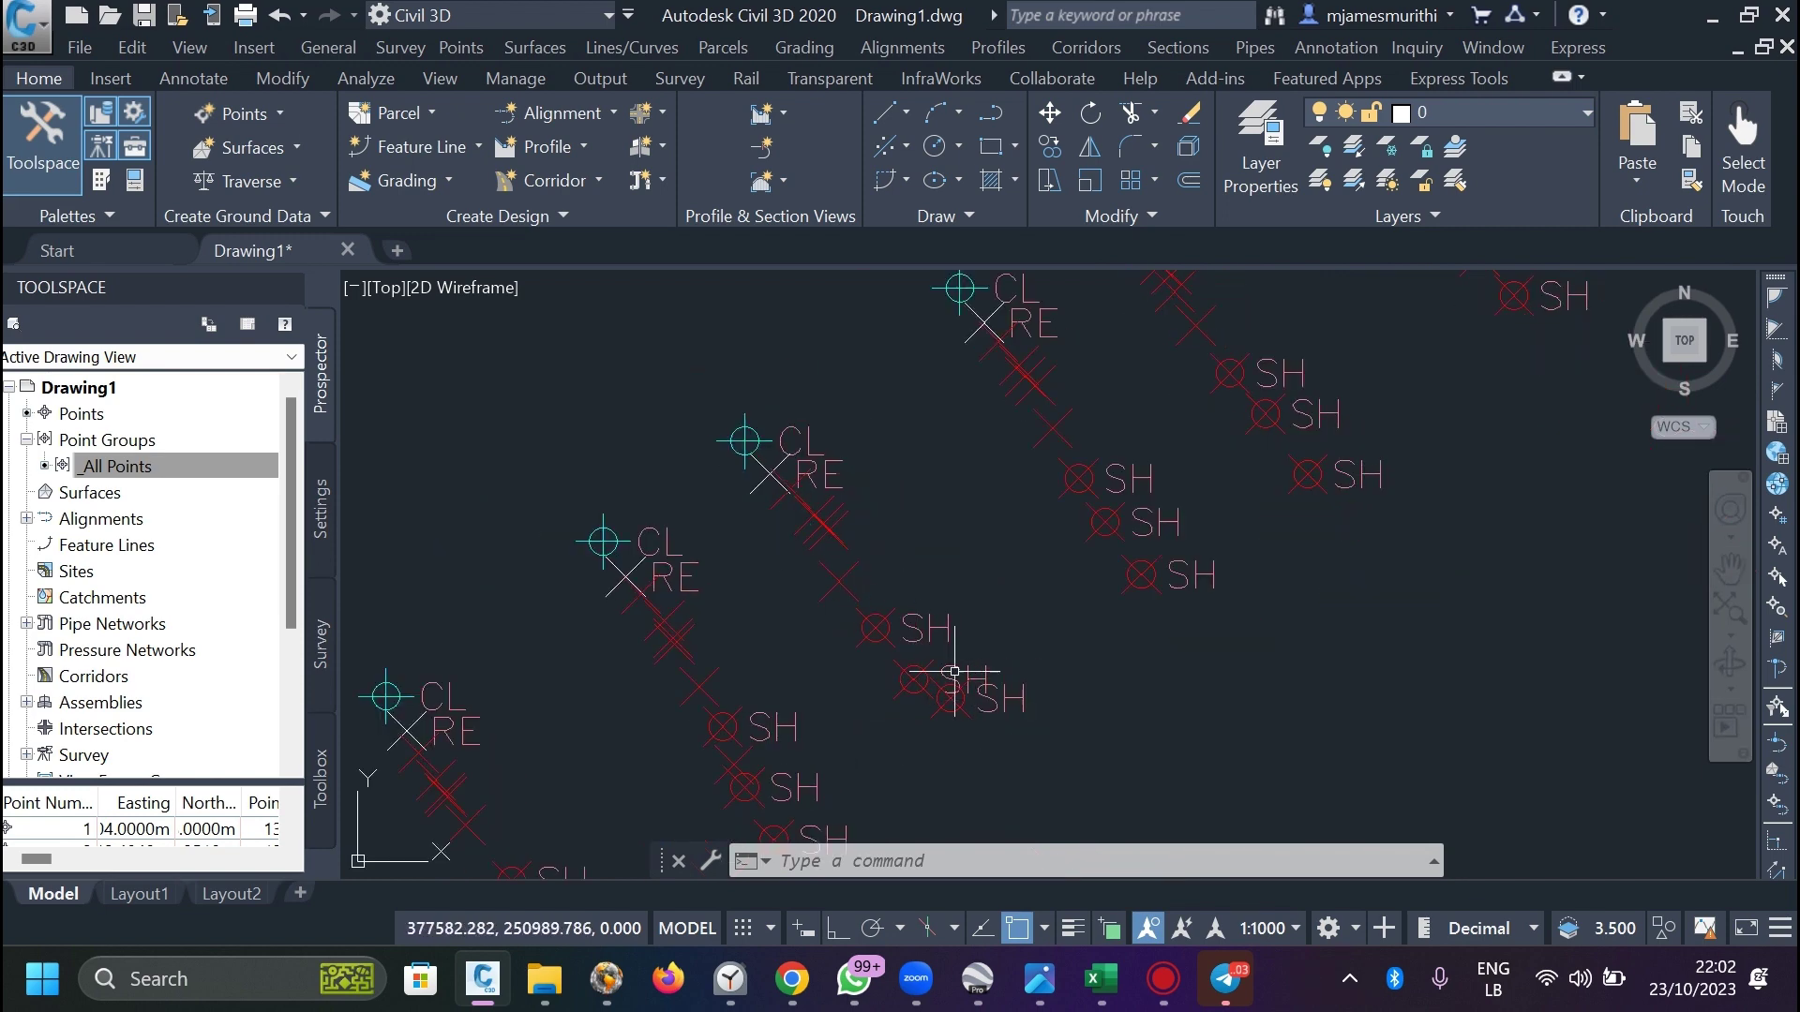
scroll(1088, 656, "down", 3)
scroll(1115, 530, "down", 1)
scroll(1219, 483, "up", 1)
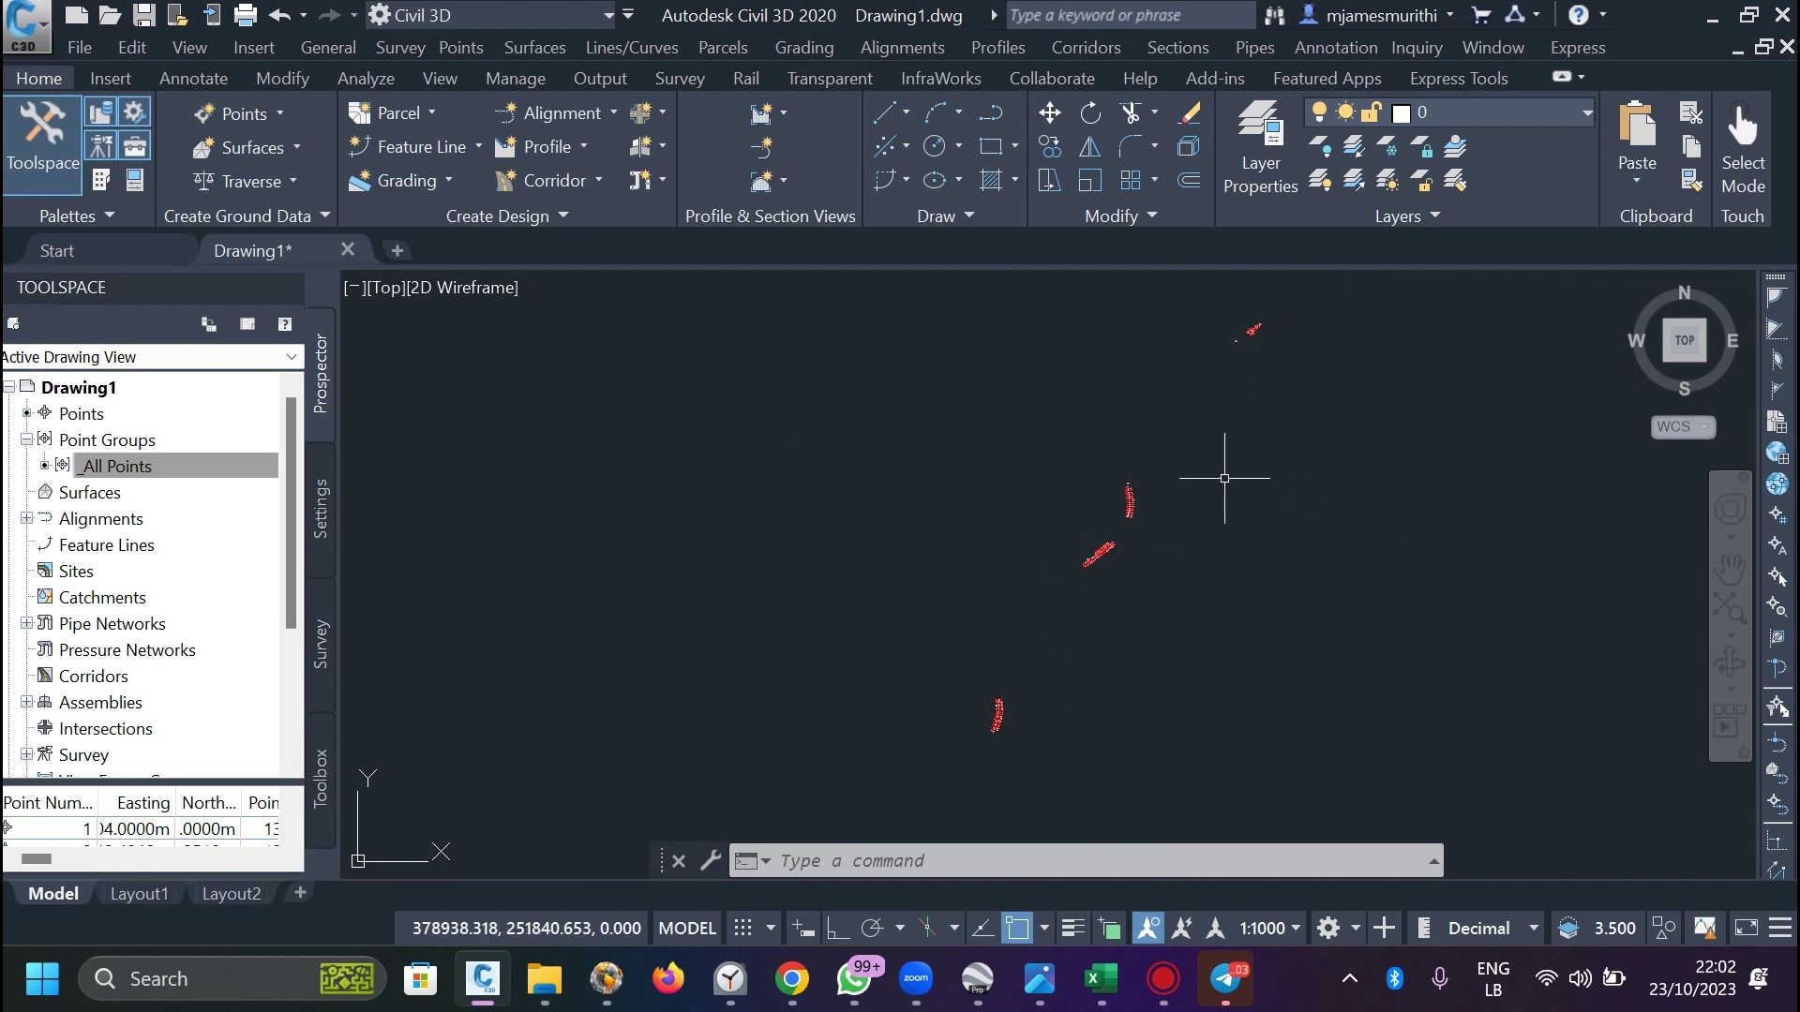
Examine the styled survey points in the separate road sections, from the overall extents down to individual cross-sections.
scroll(1095, 492, "down", 1)
scroll(1065, 401, "up", 3)
scroll(1053, 403, "down", 5)
scroll(972, 431, "up", 6)
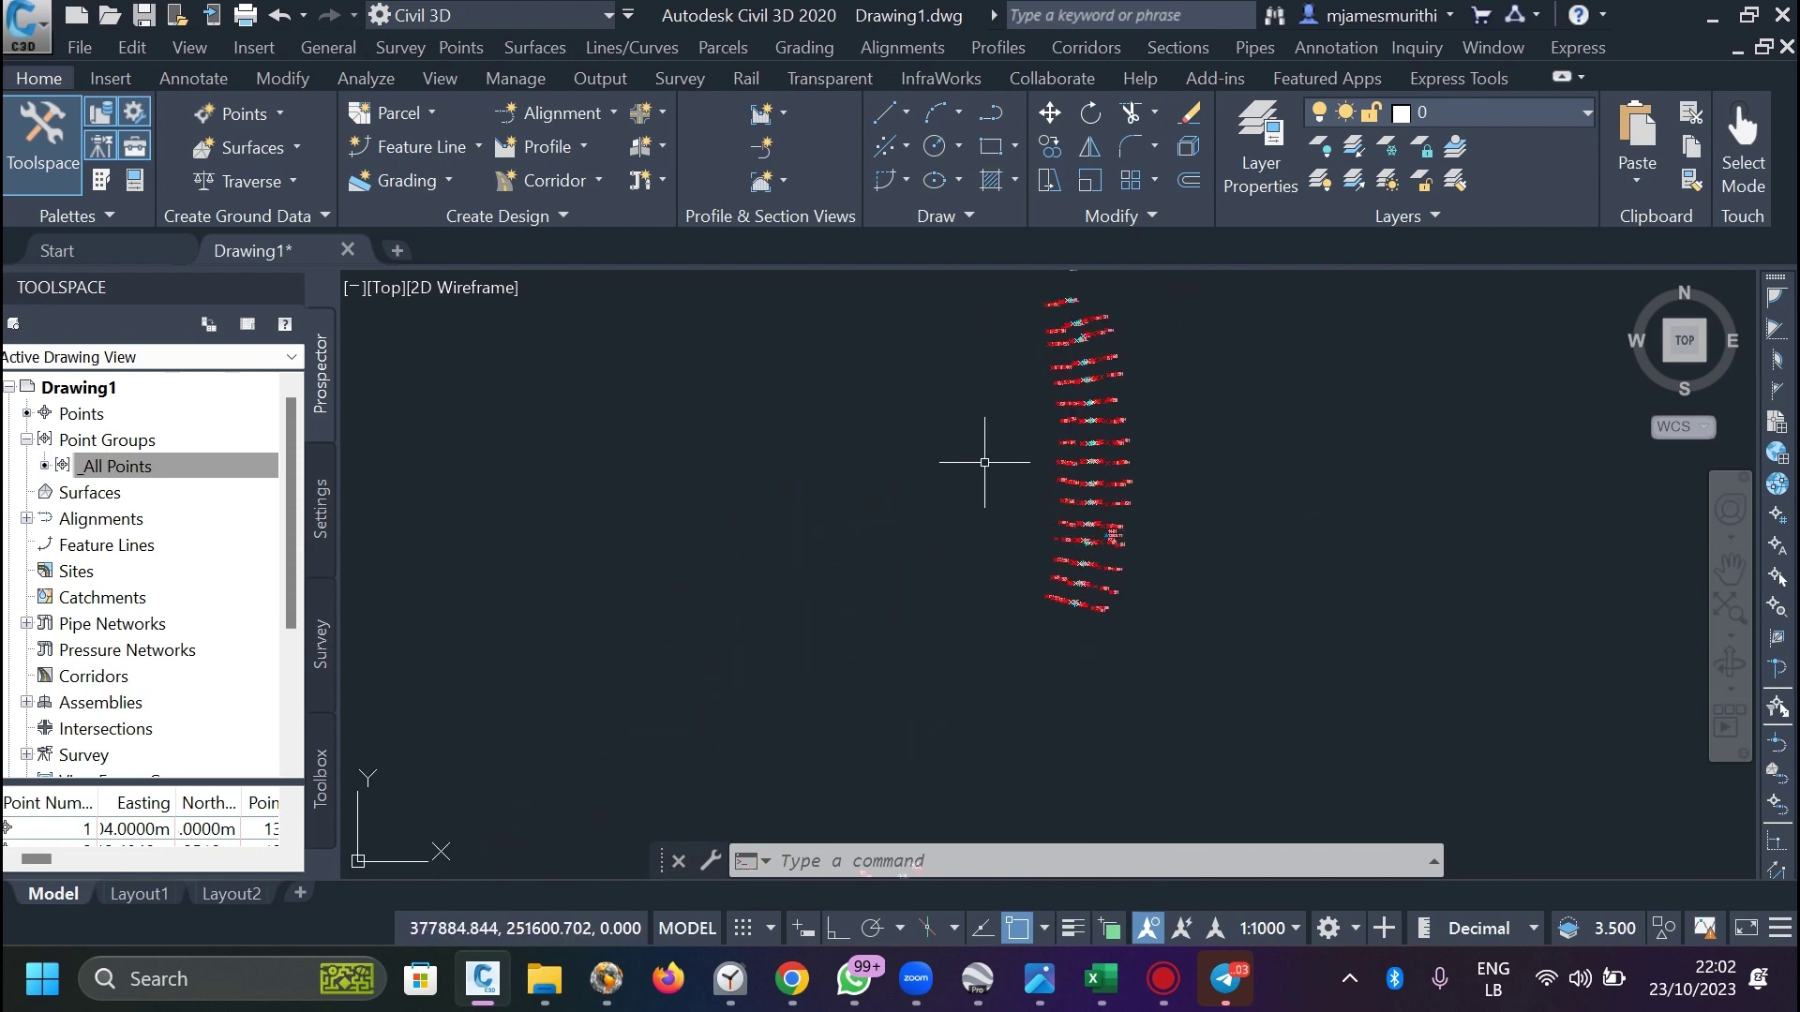
scroll(1025, 490, "down", 3)
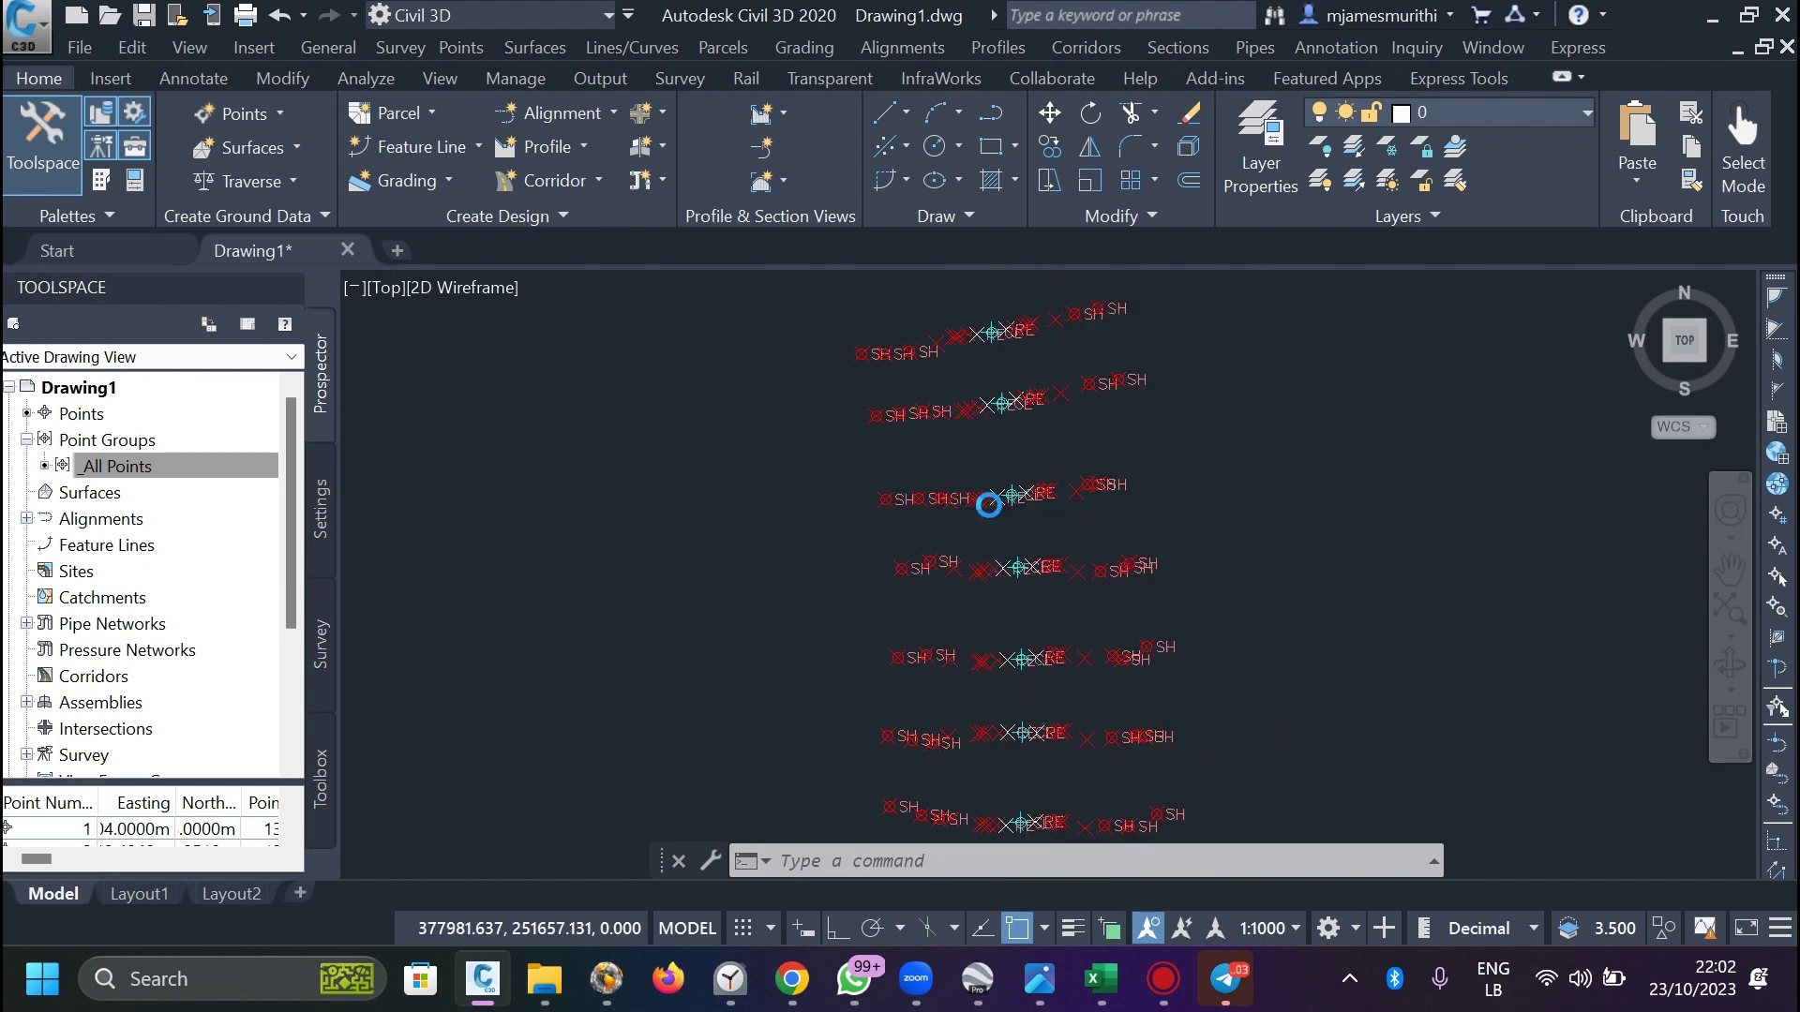
scroll(976, 442, "down", 5)
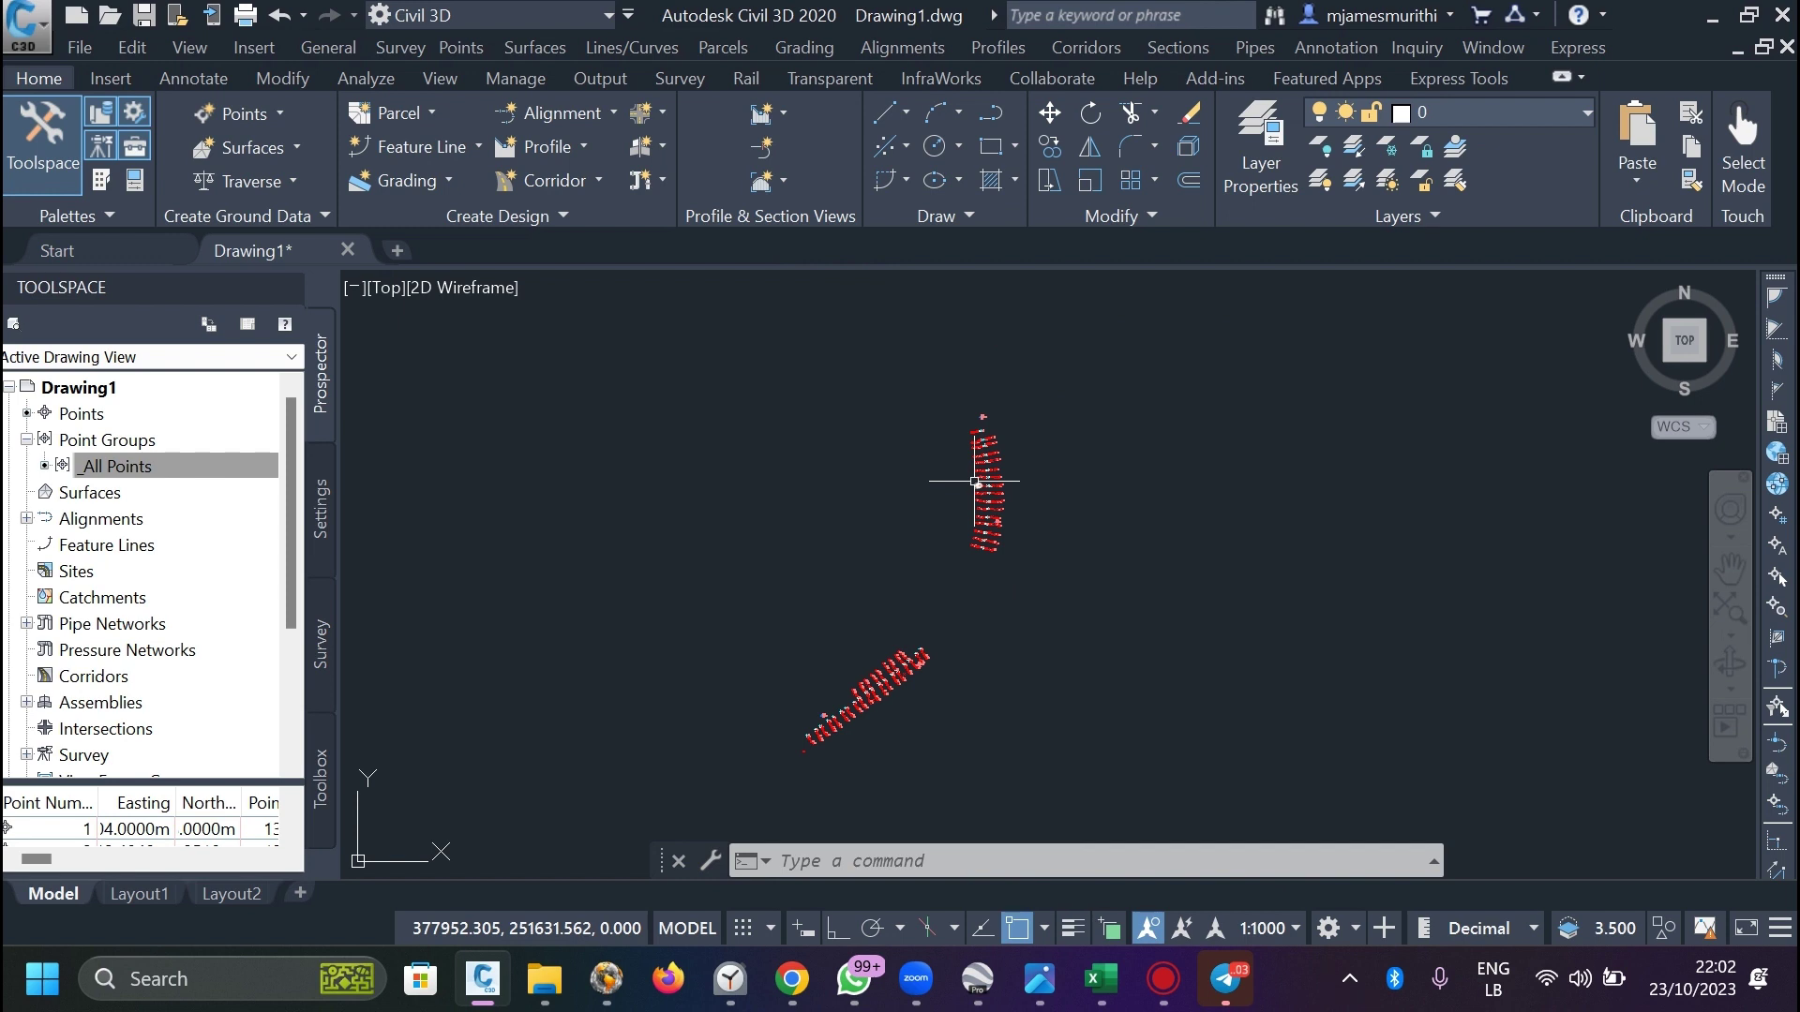
scroll(976, 484, "up", 10)
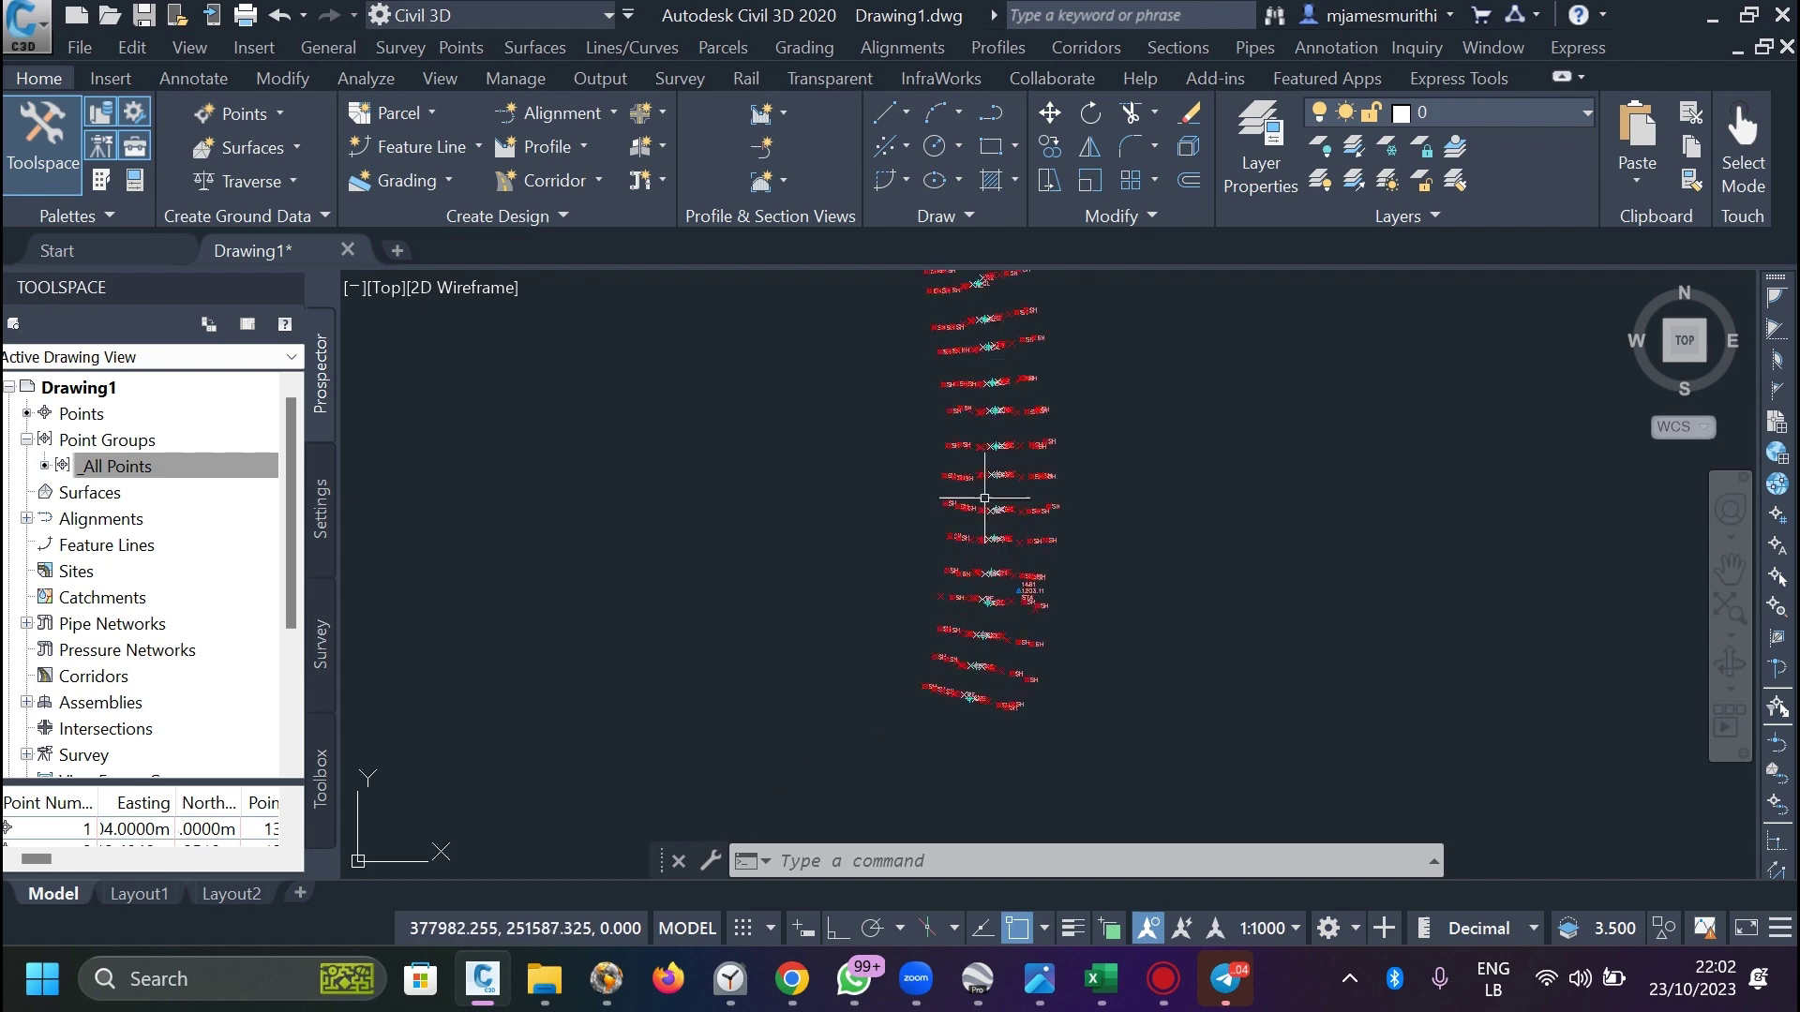
mouse_move(1024, 481)
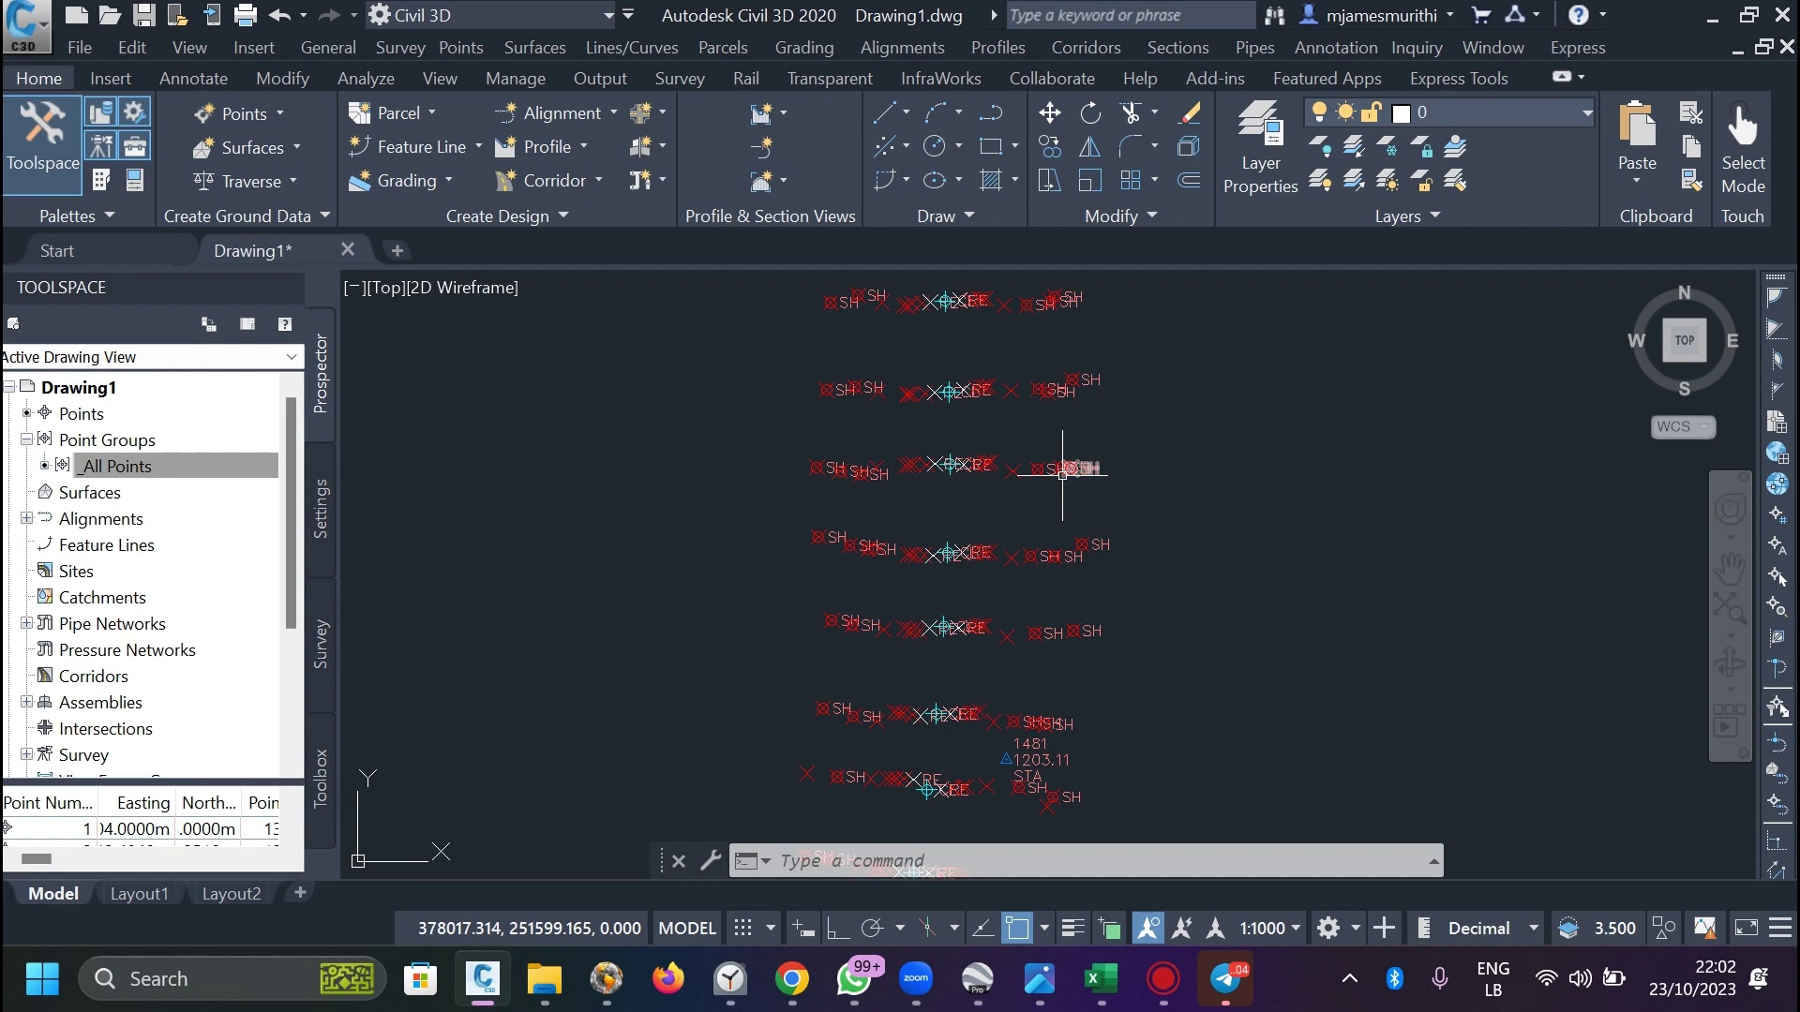
scroll(1062, 475, "down", 2)
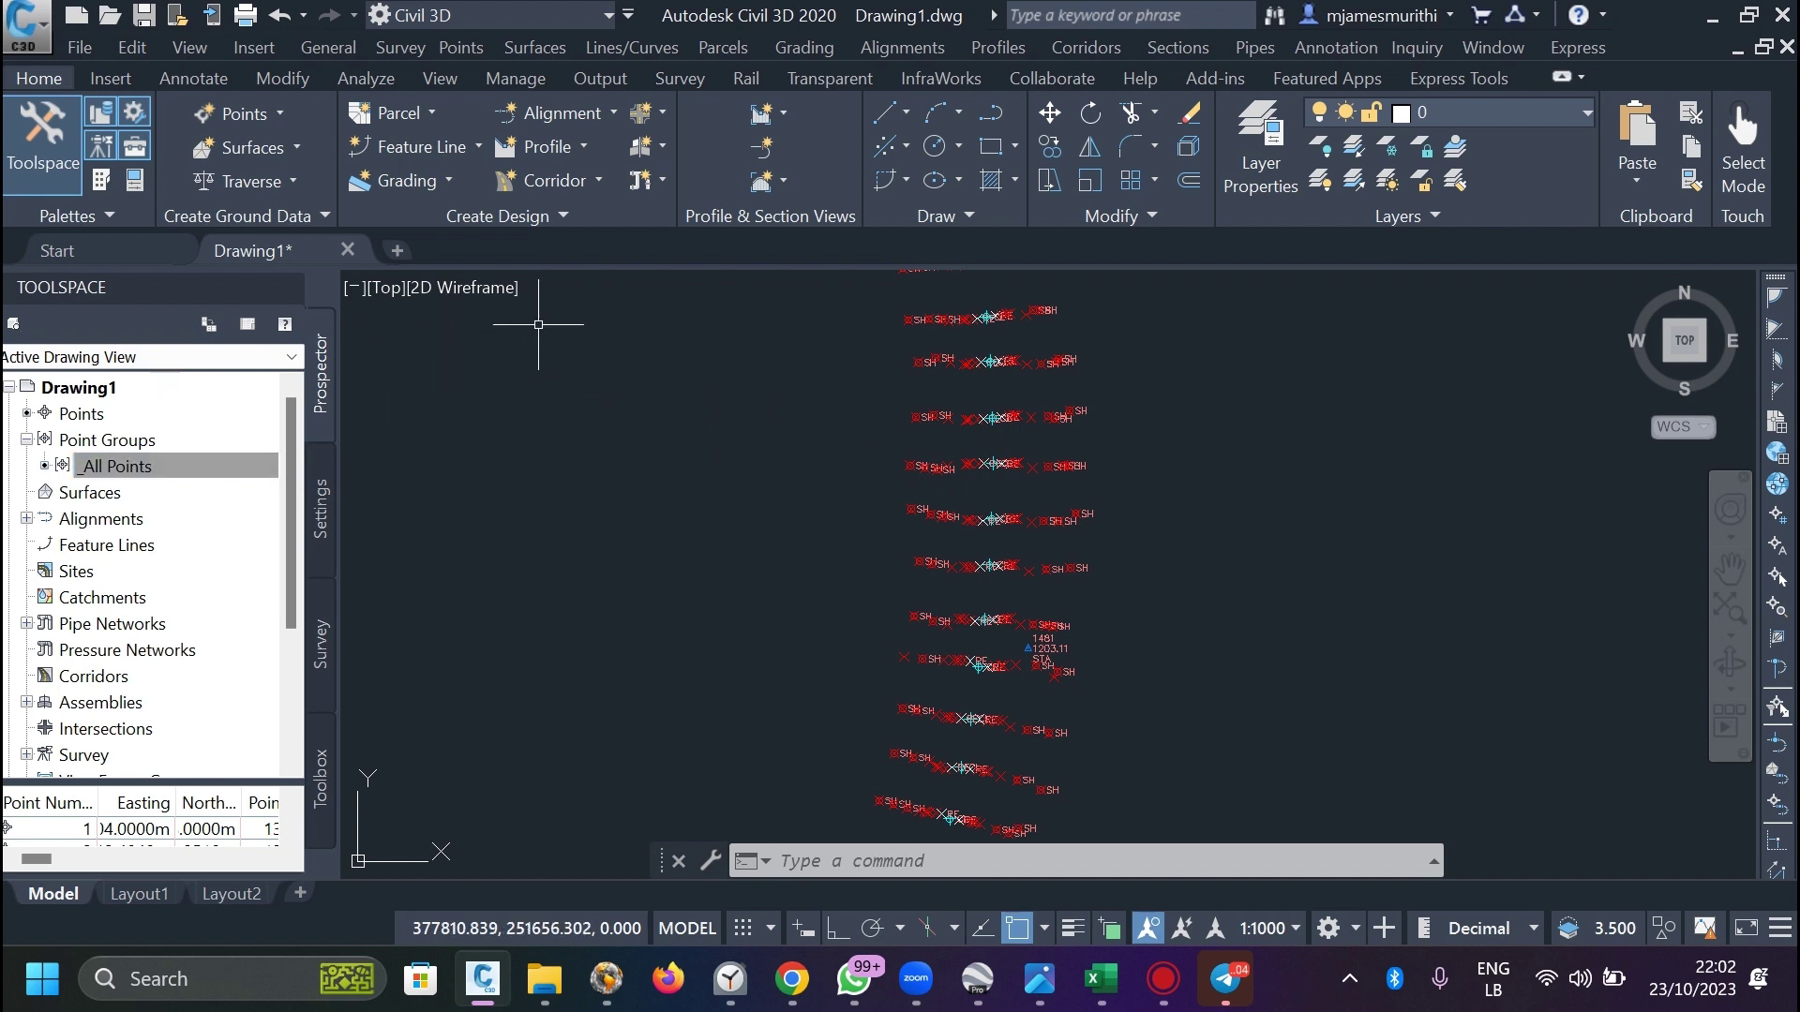
scroll(773, 431, "down", 3)
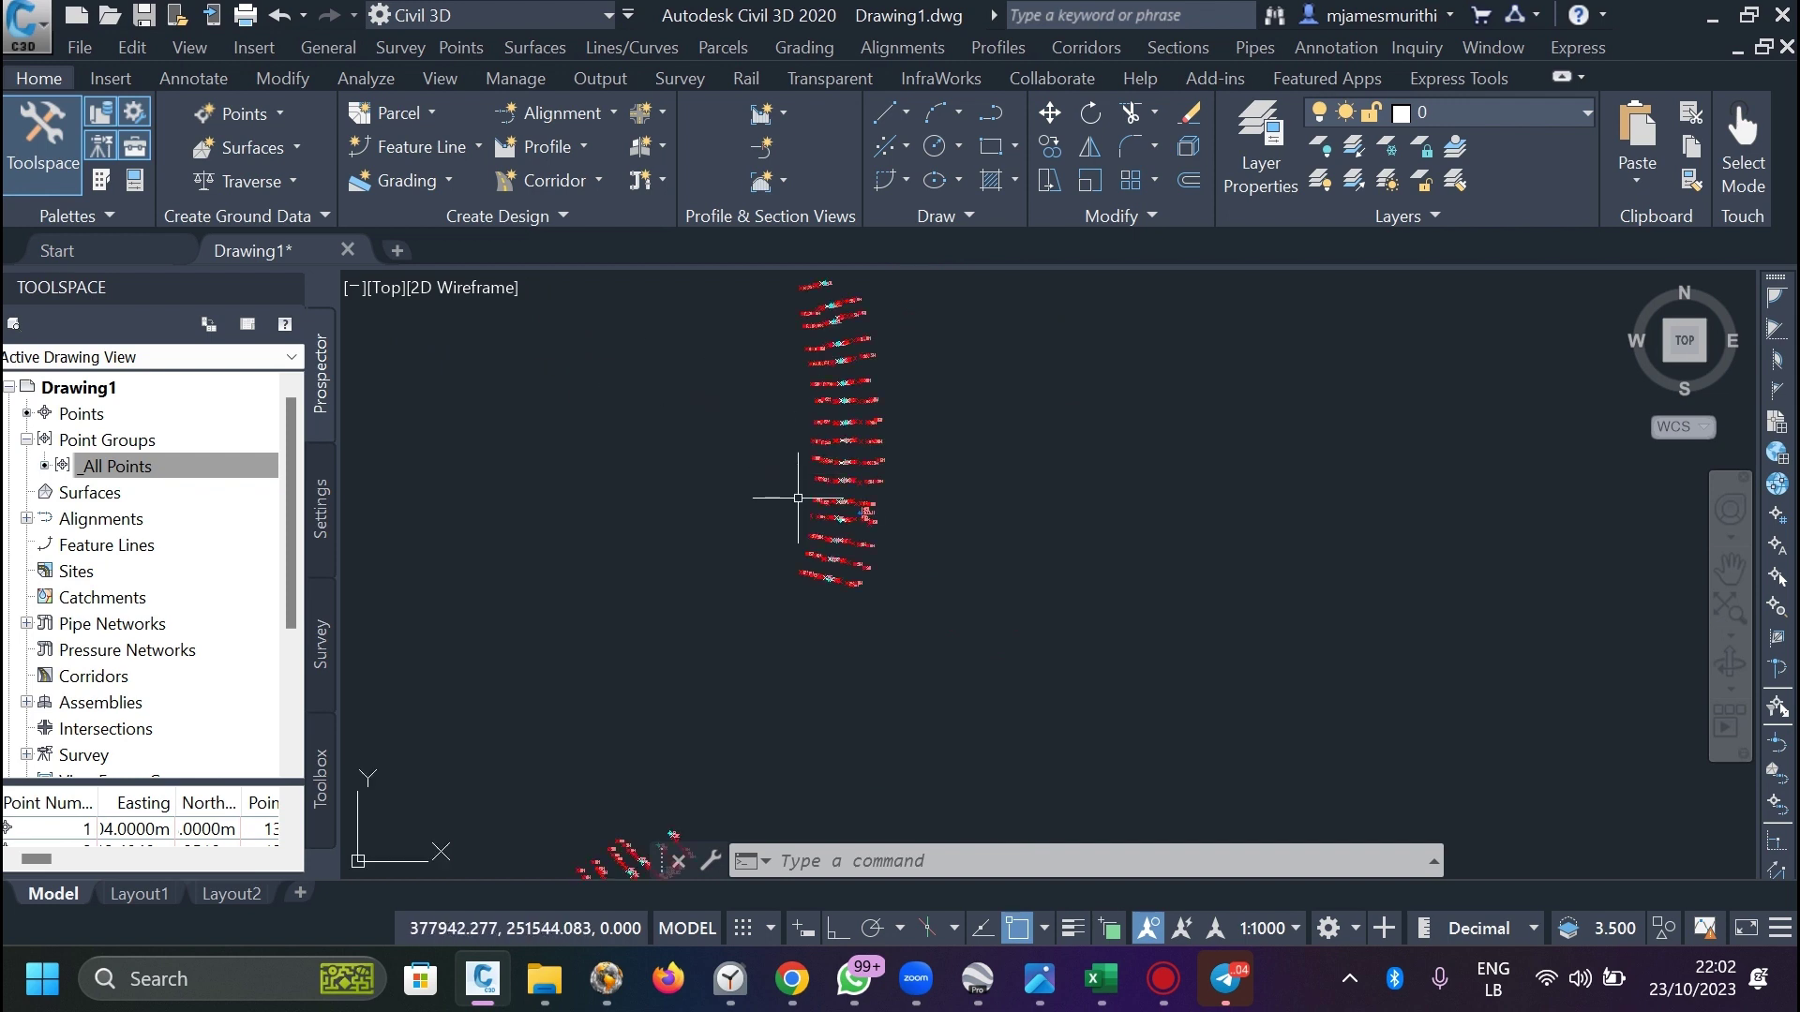
scroll(928, 480, "down", 2)
scroll(857, 495, "up", 2)
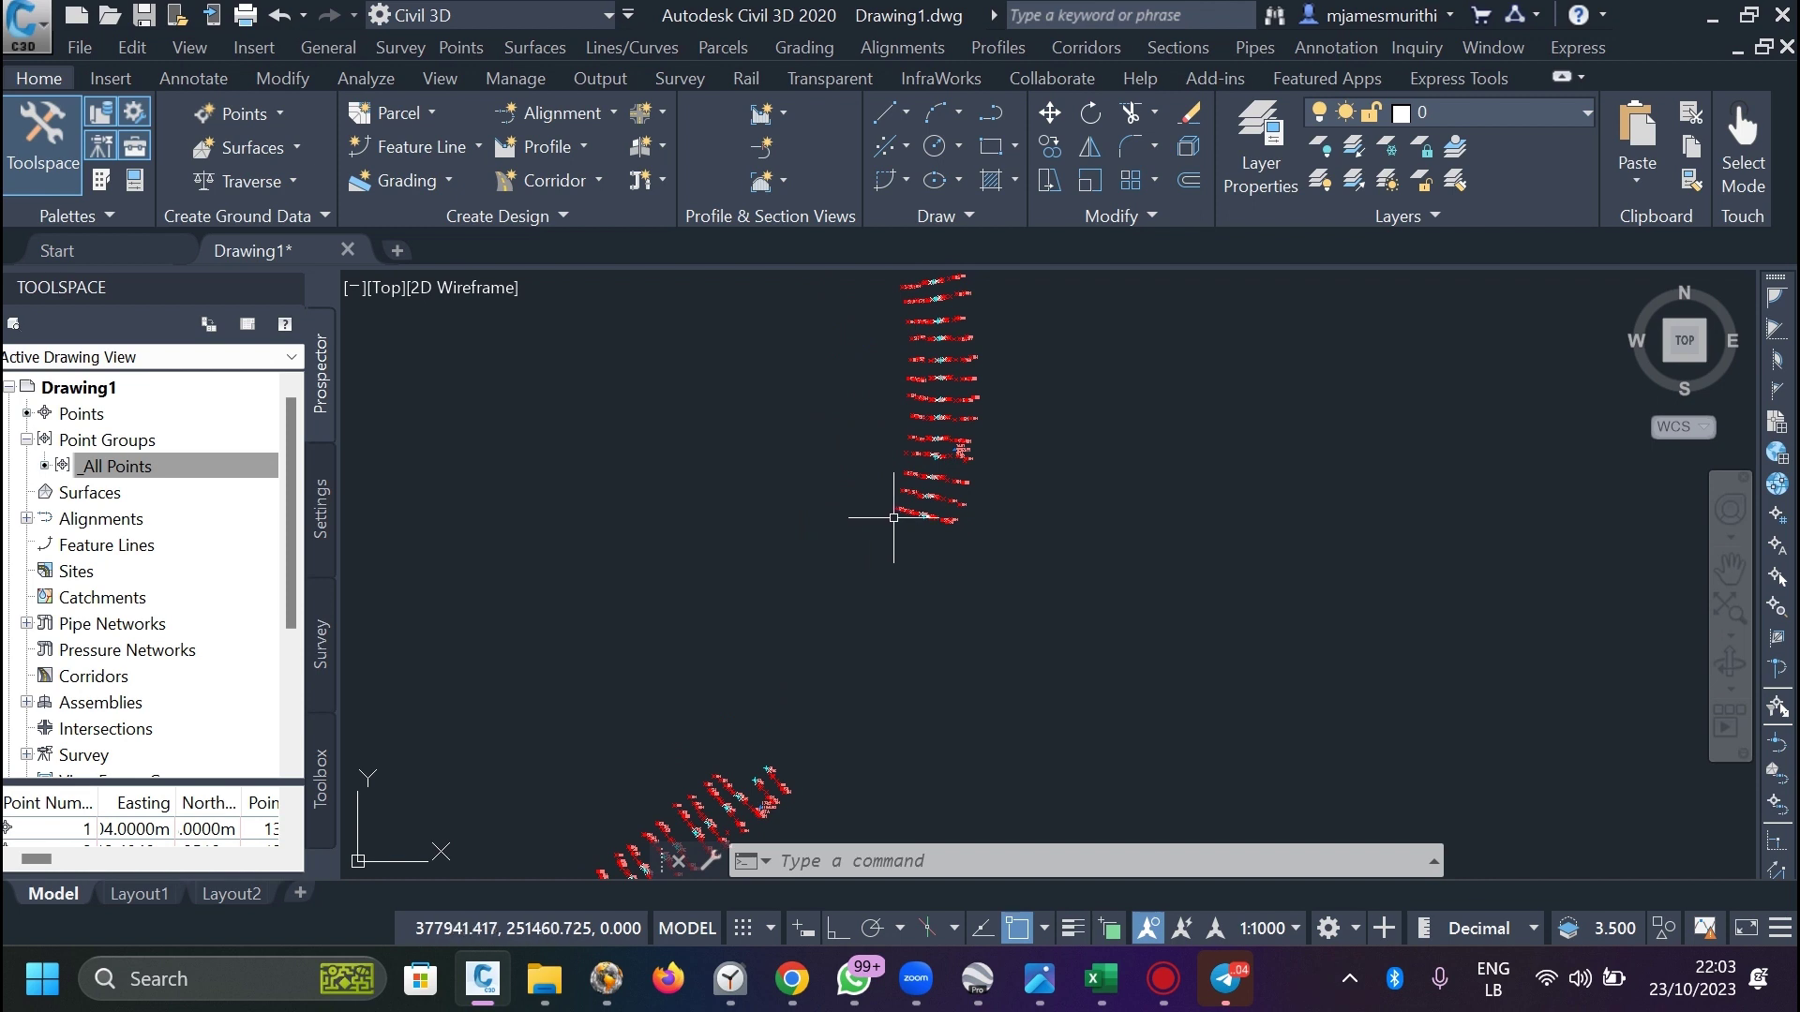
scroll(881, 520, "down", 3)
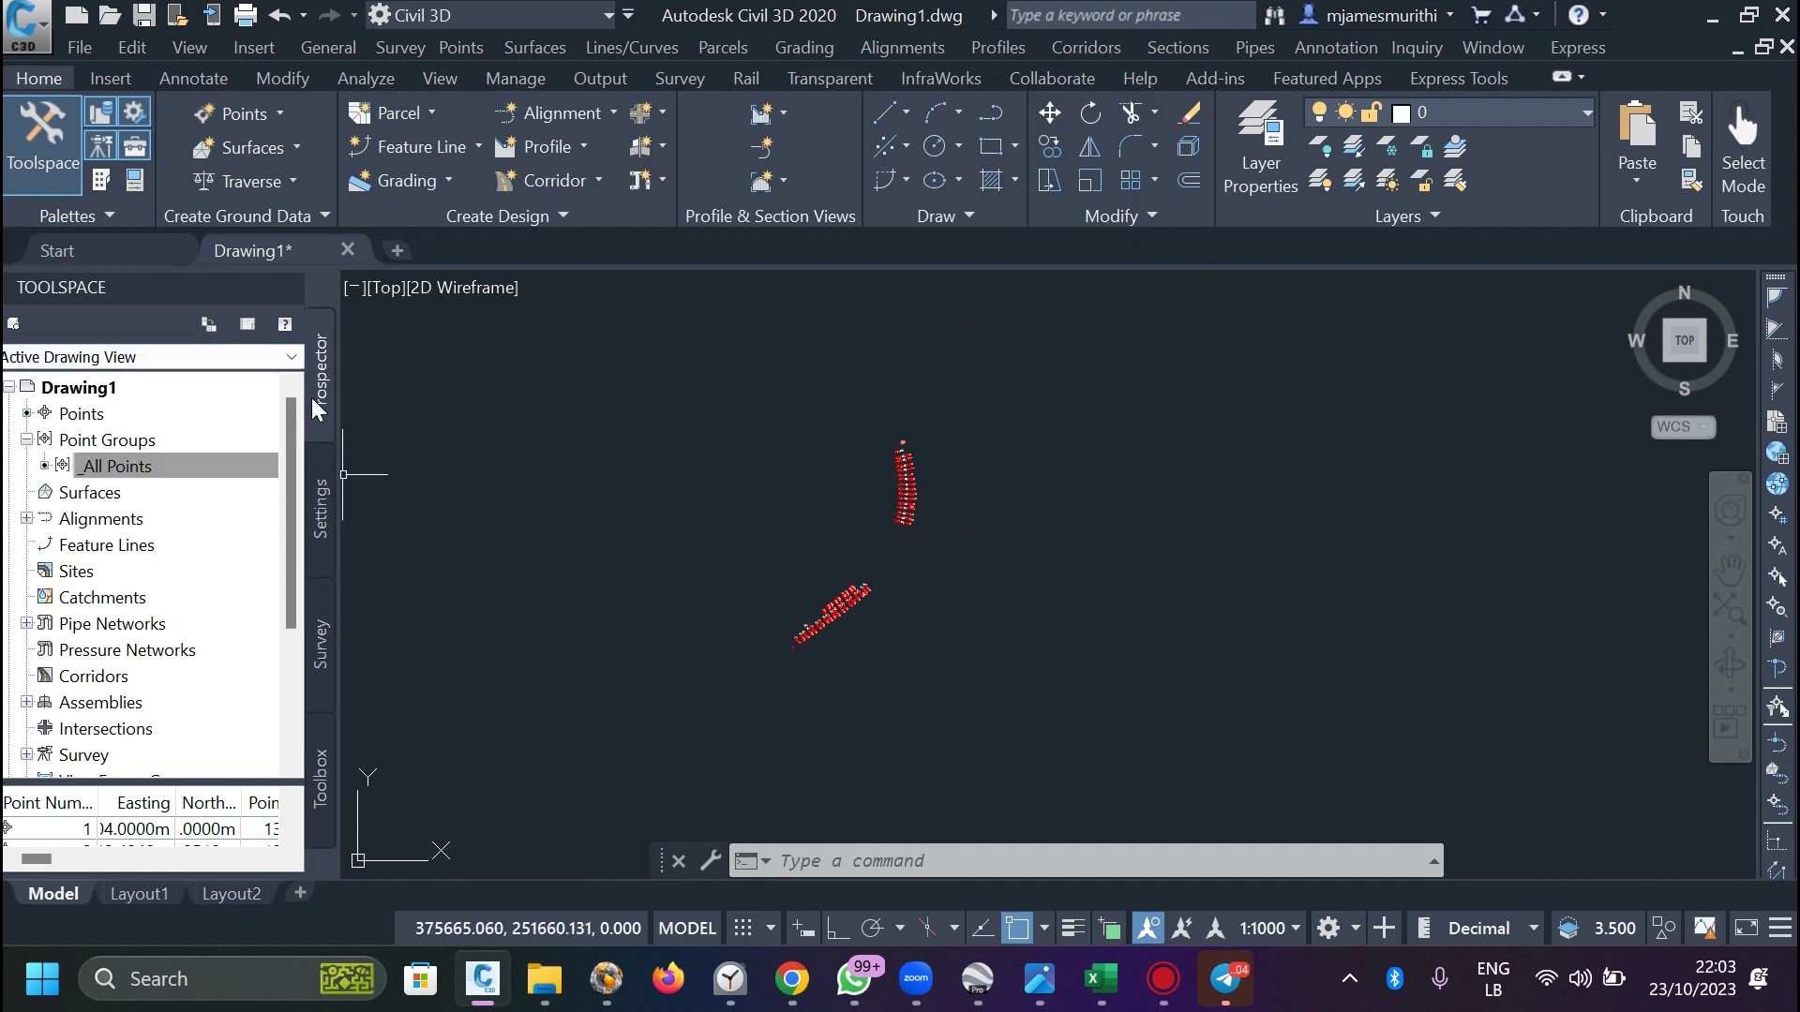
Open the settings of Drawing1 and set the coordinate zone category to Kenya.
left_click(328, 508)
scroll(178, 515, "up", 2)
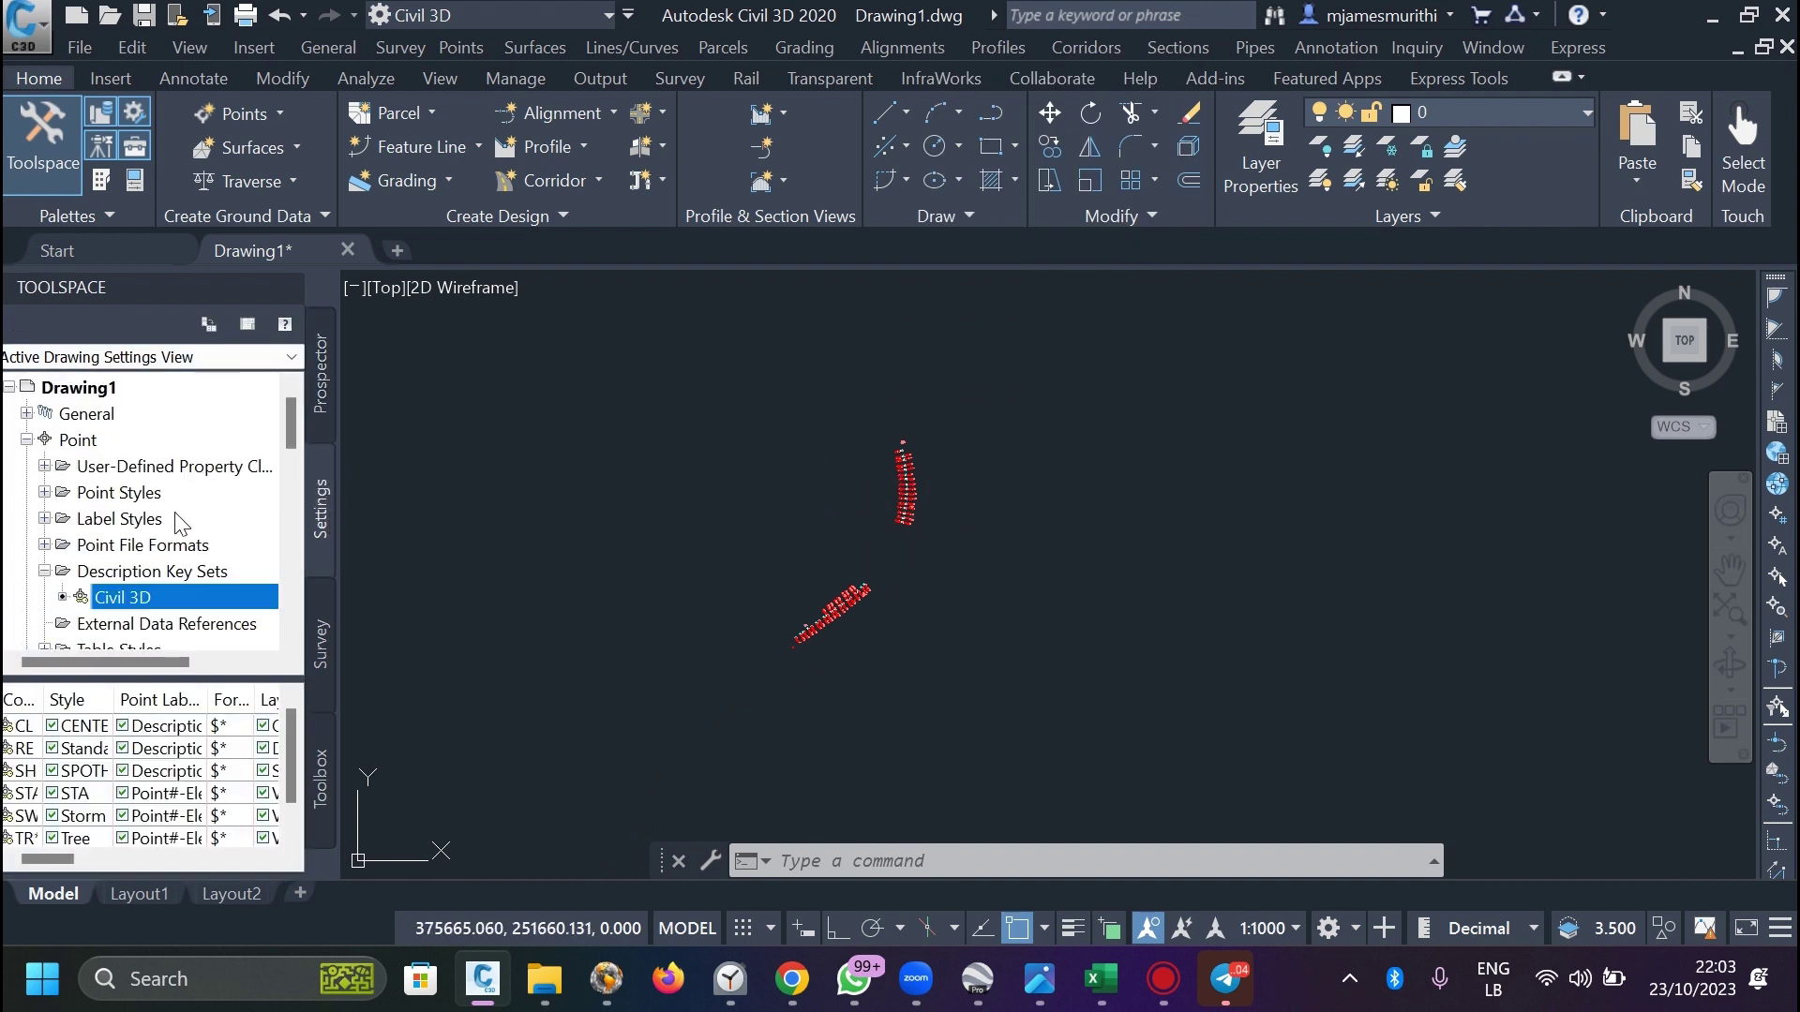
left_click(27, 440)
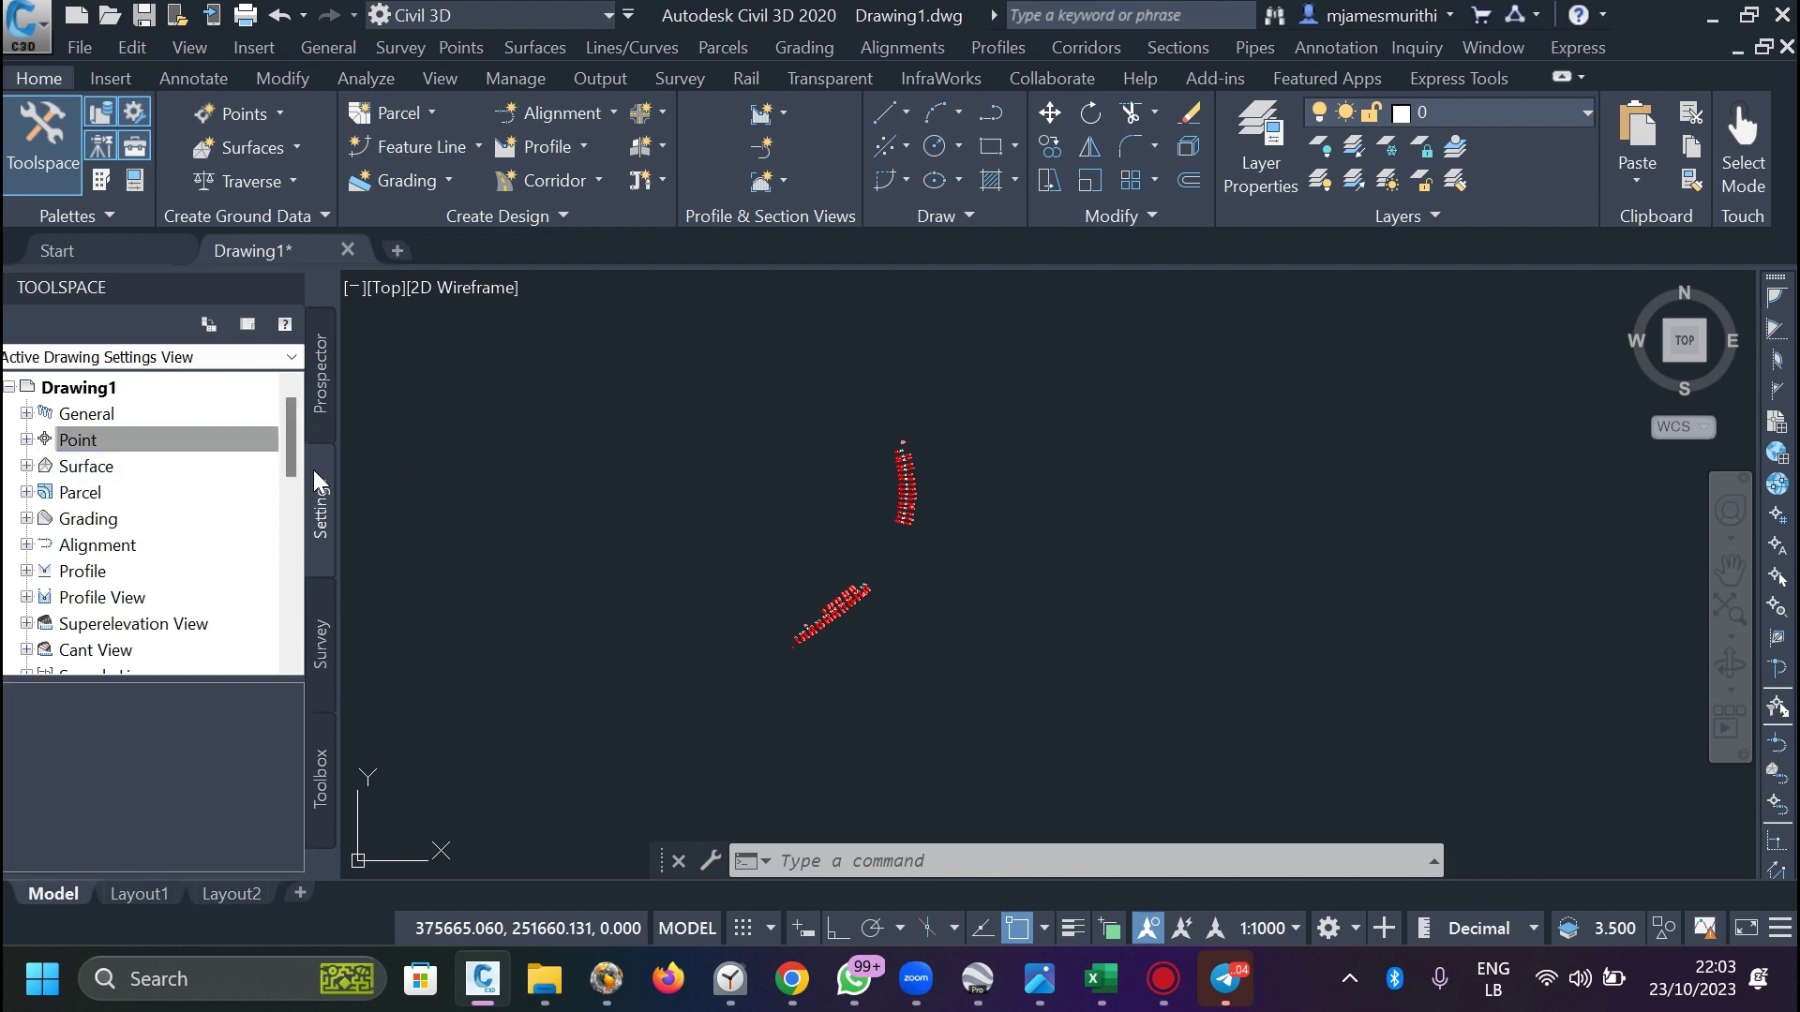
left_click(101, 387)
right_click(100, 391)
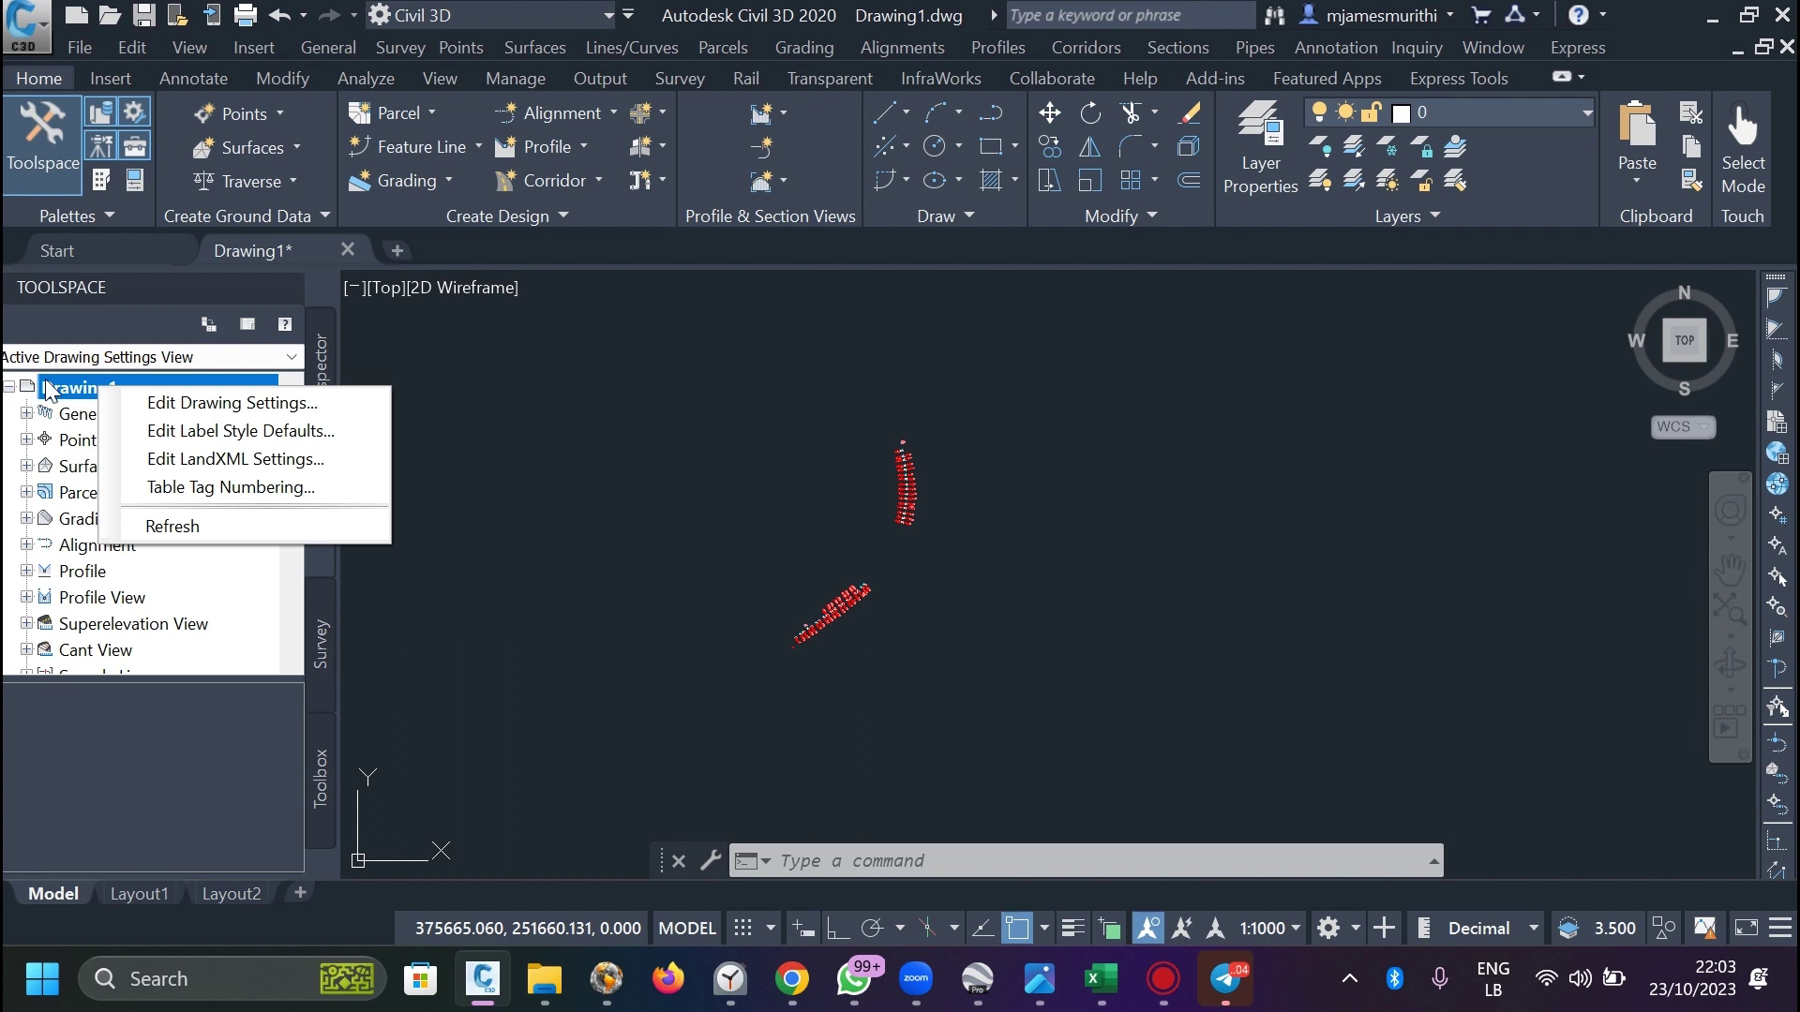
left_click(212, 413)
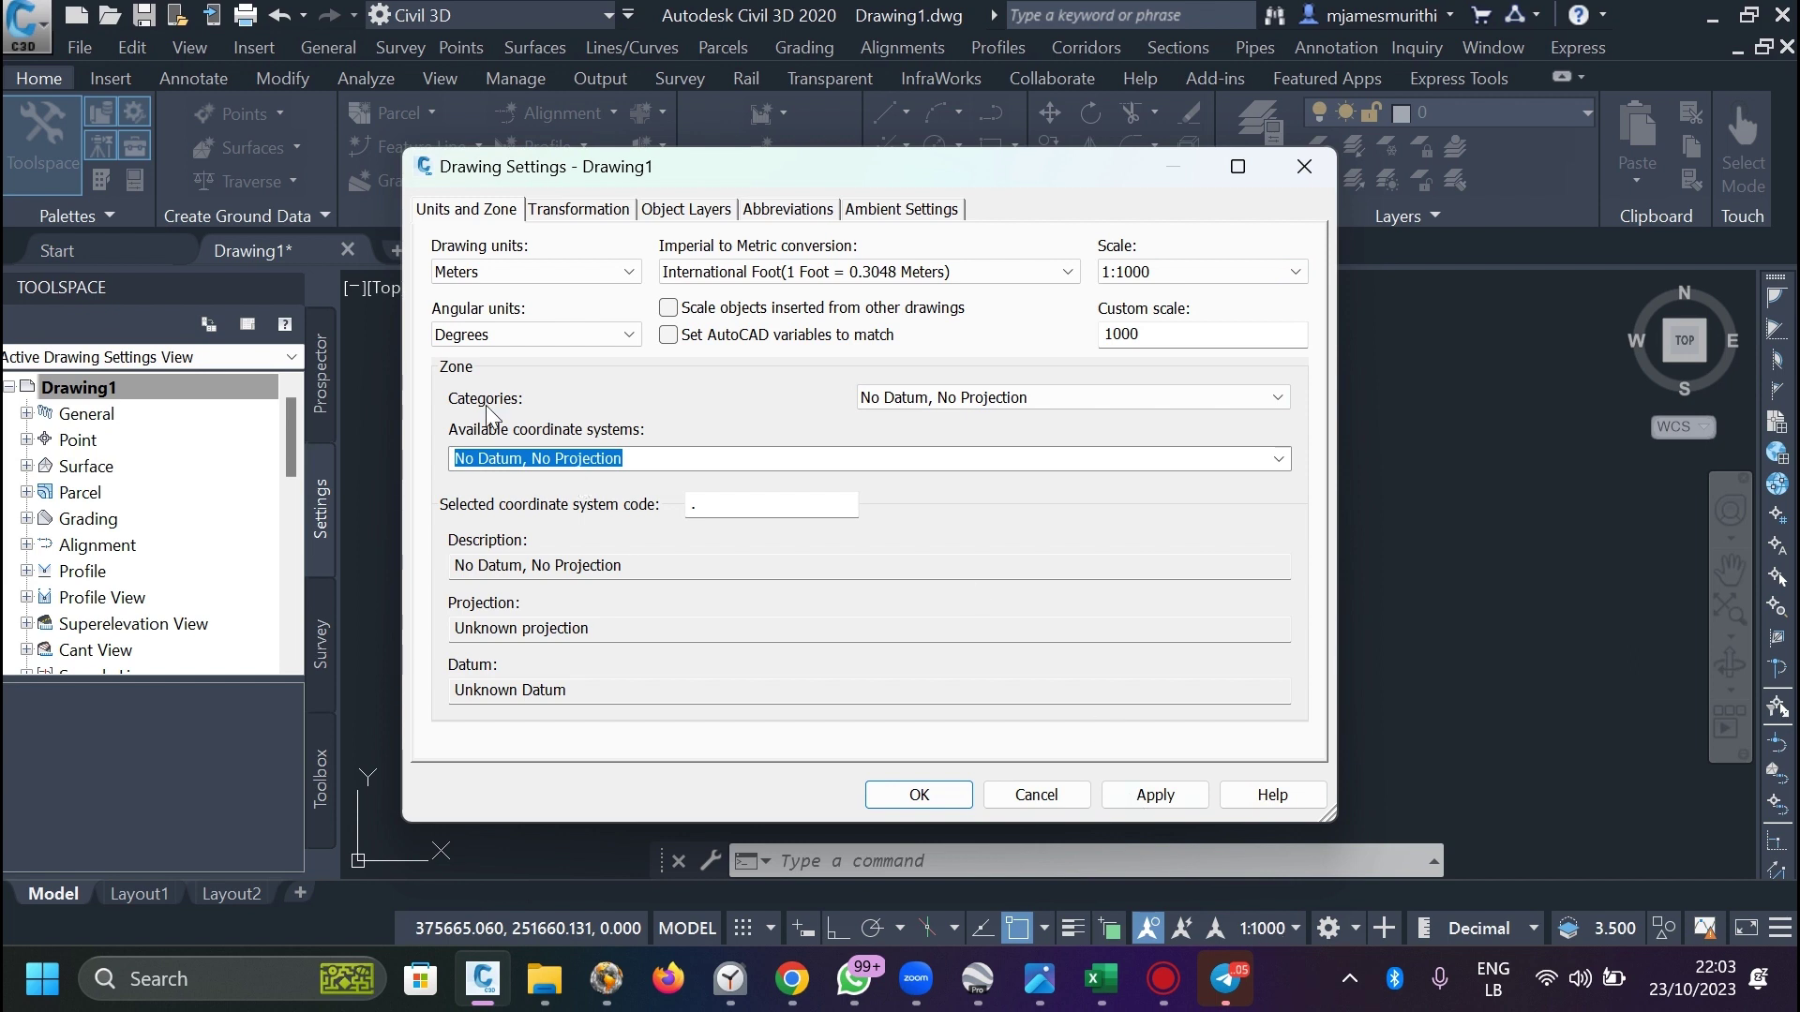
left_click(1129, 398)
scroll(1001, 620, "down", 3)
scroll(1001, 621, "down", 20)
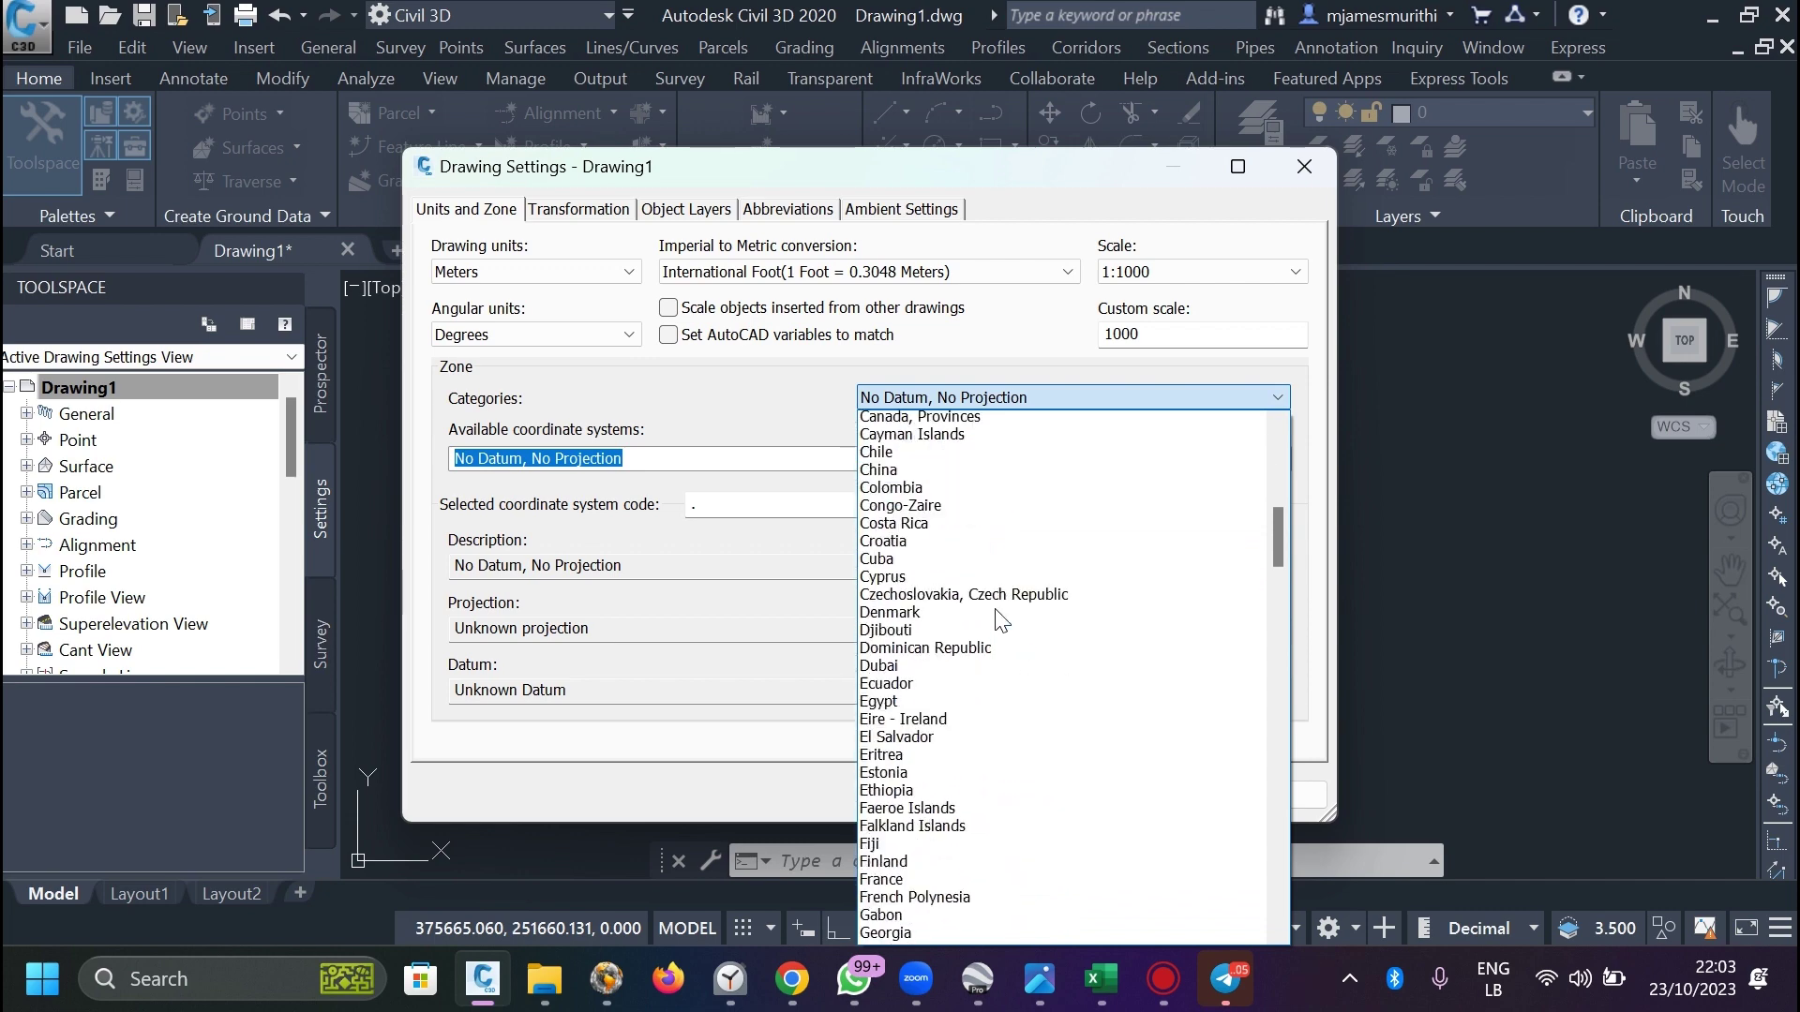
left_click(904, 581)
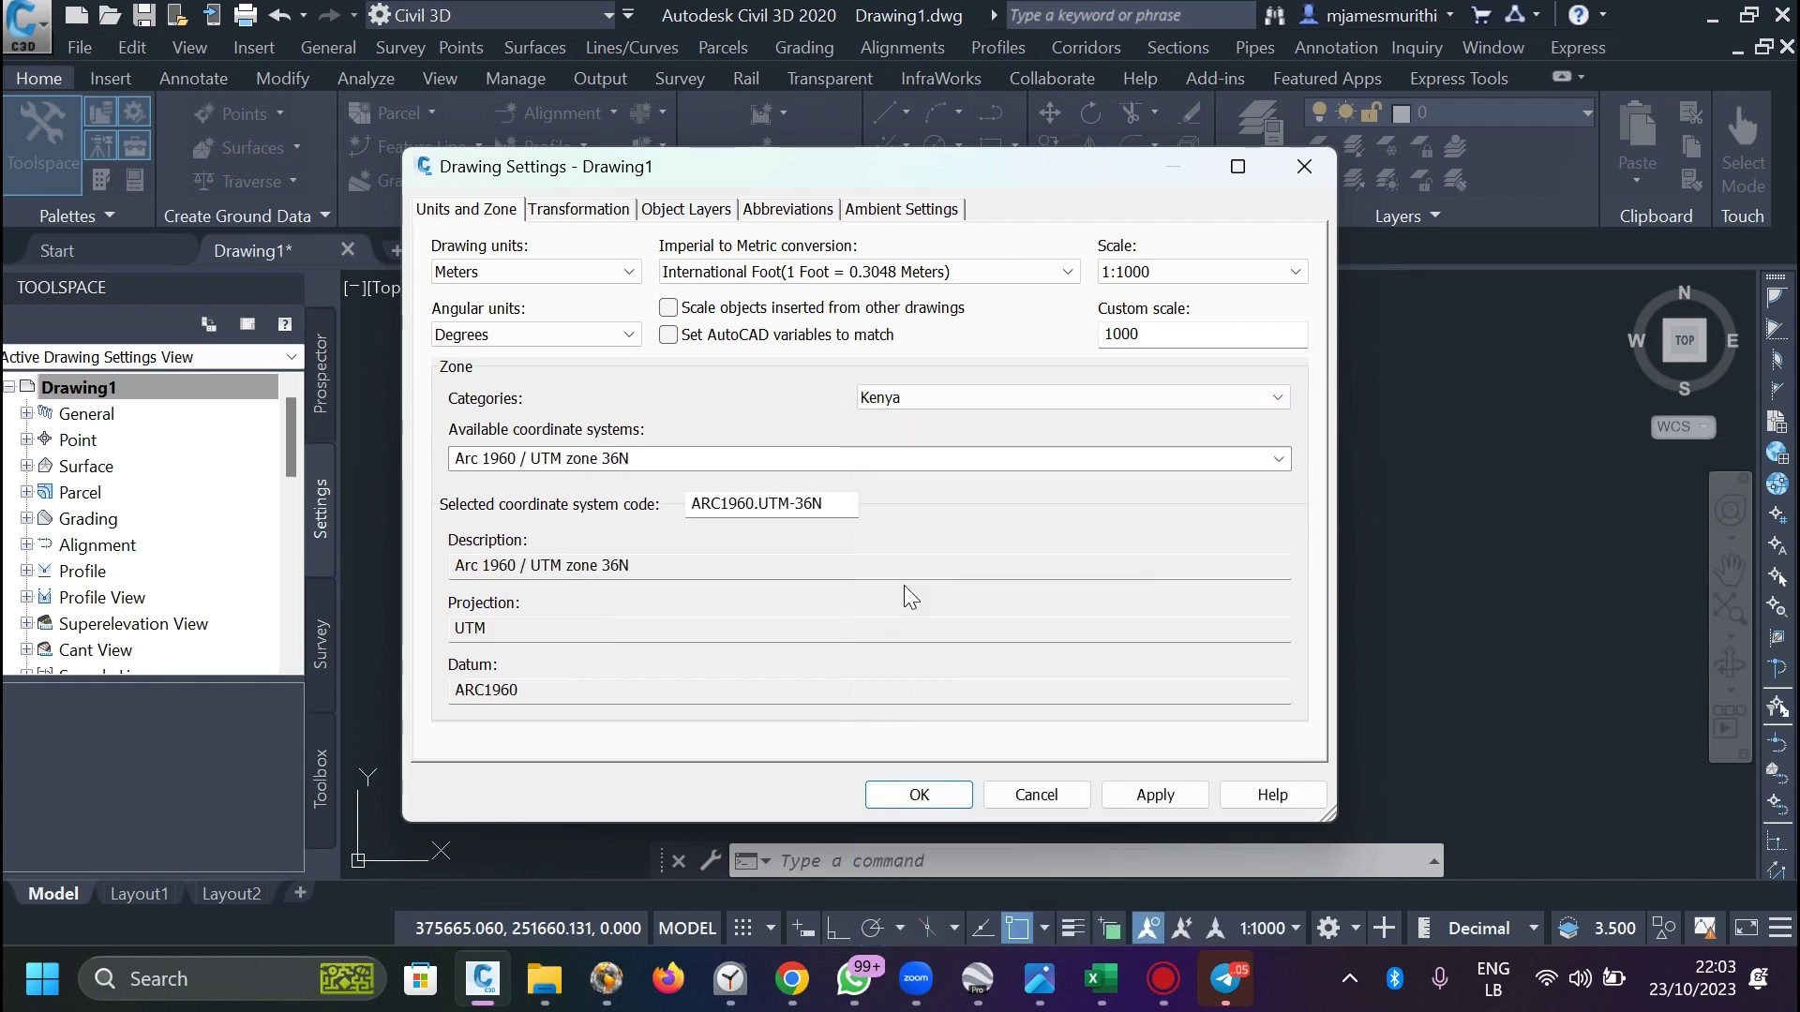
Assign the Arc 1960 / UTM zone 37N coordinate system to the drawing and save the drawing settings.
left_click(1016, 449)
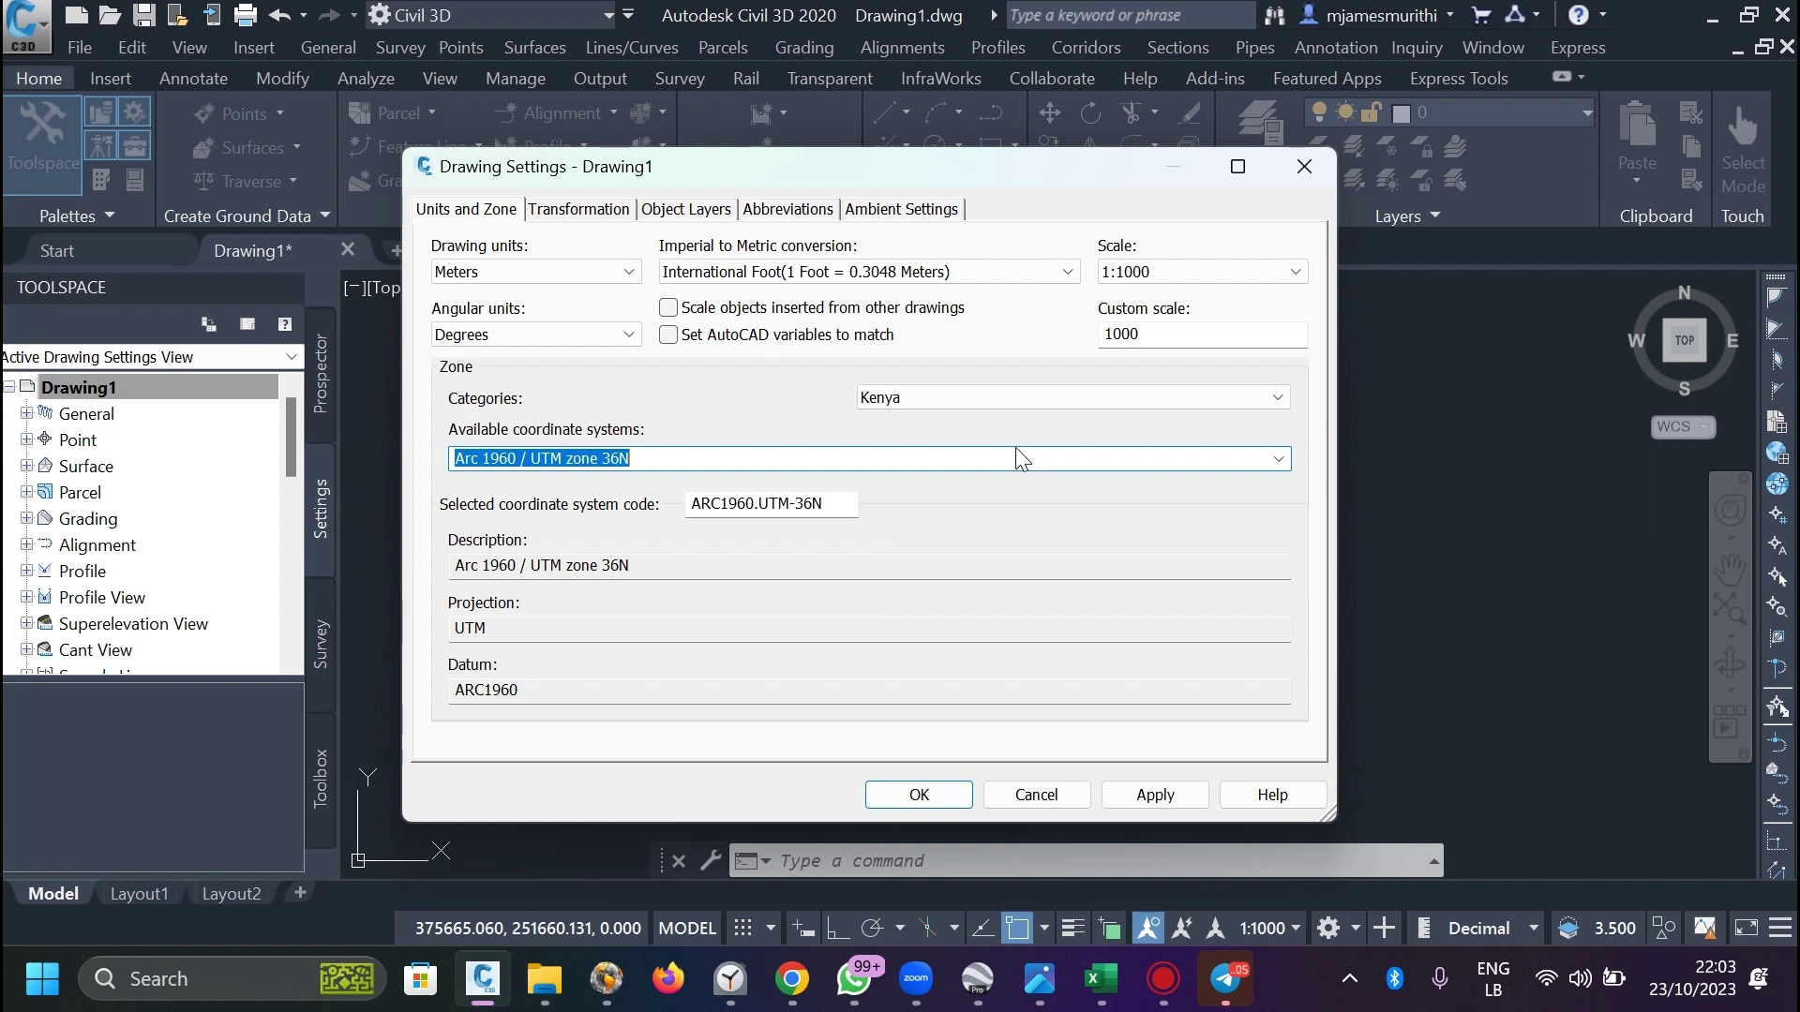
left_click(1207, 455)
left_click(1278, 461)
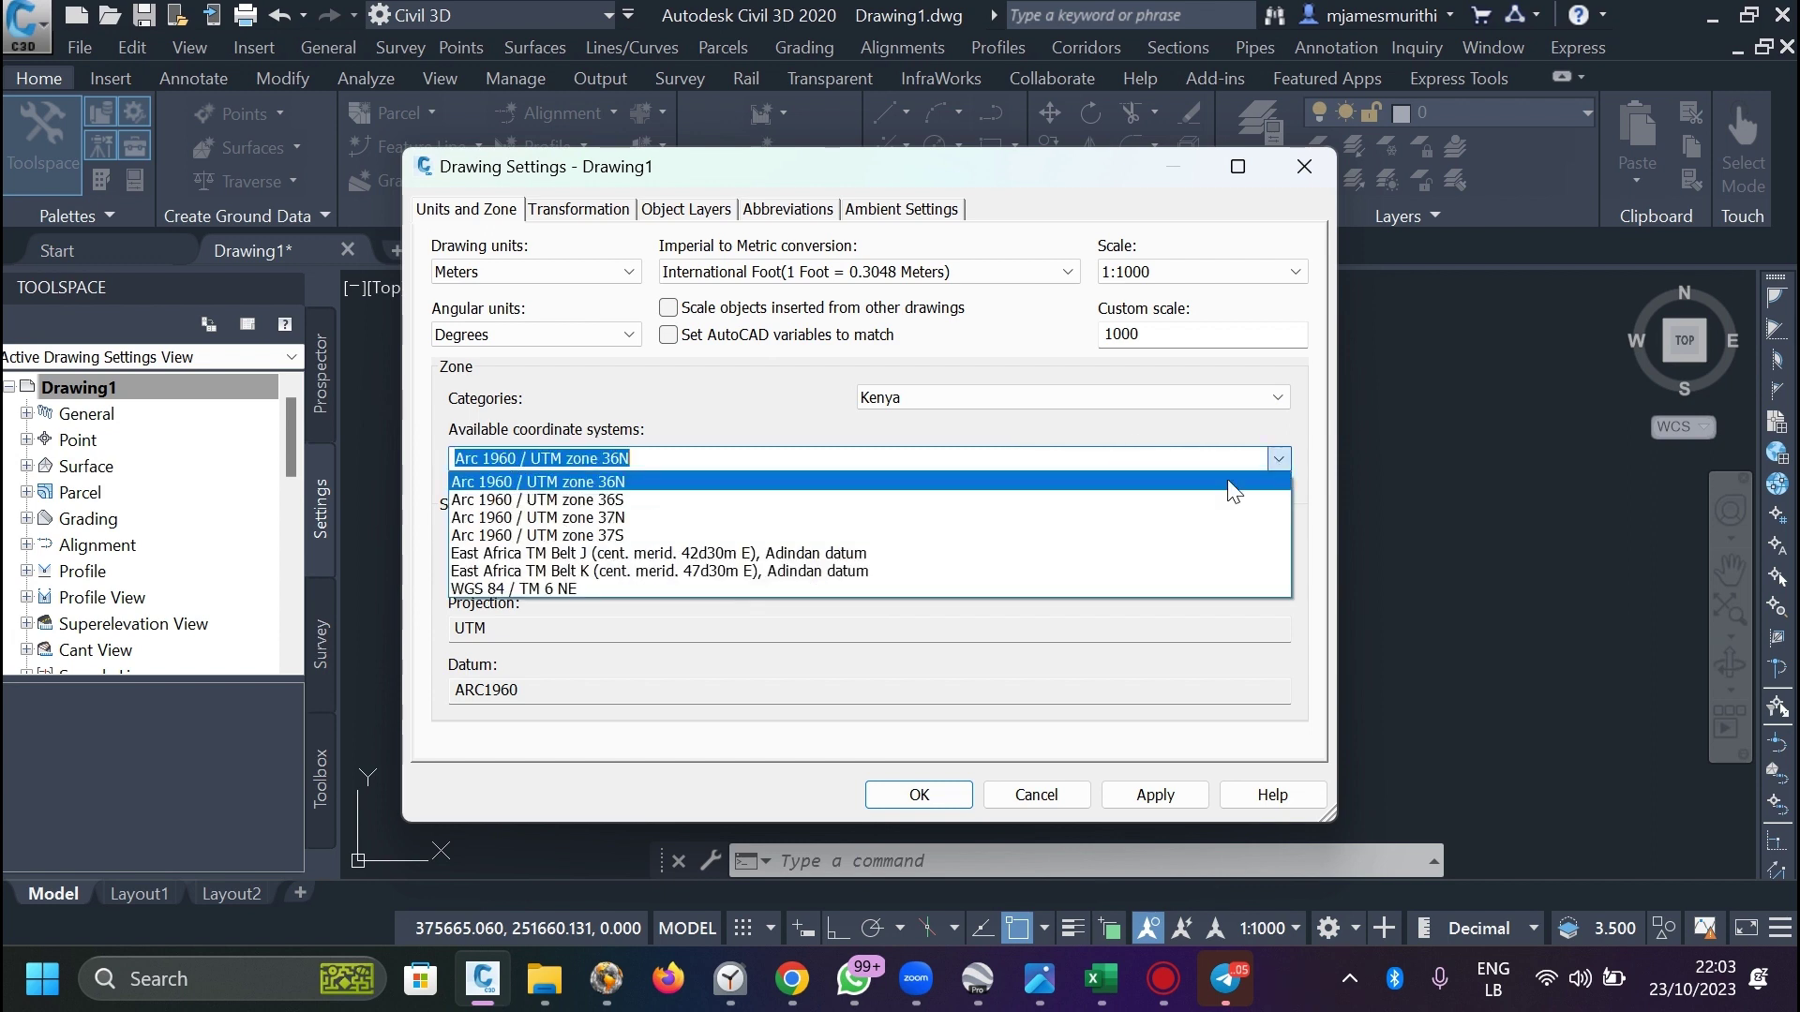
left_click(685, 518)
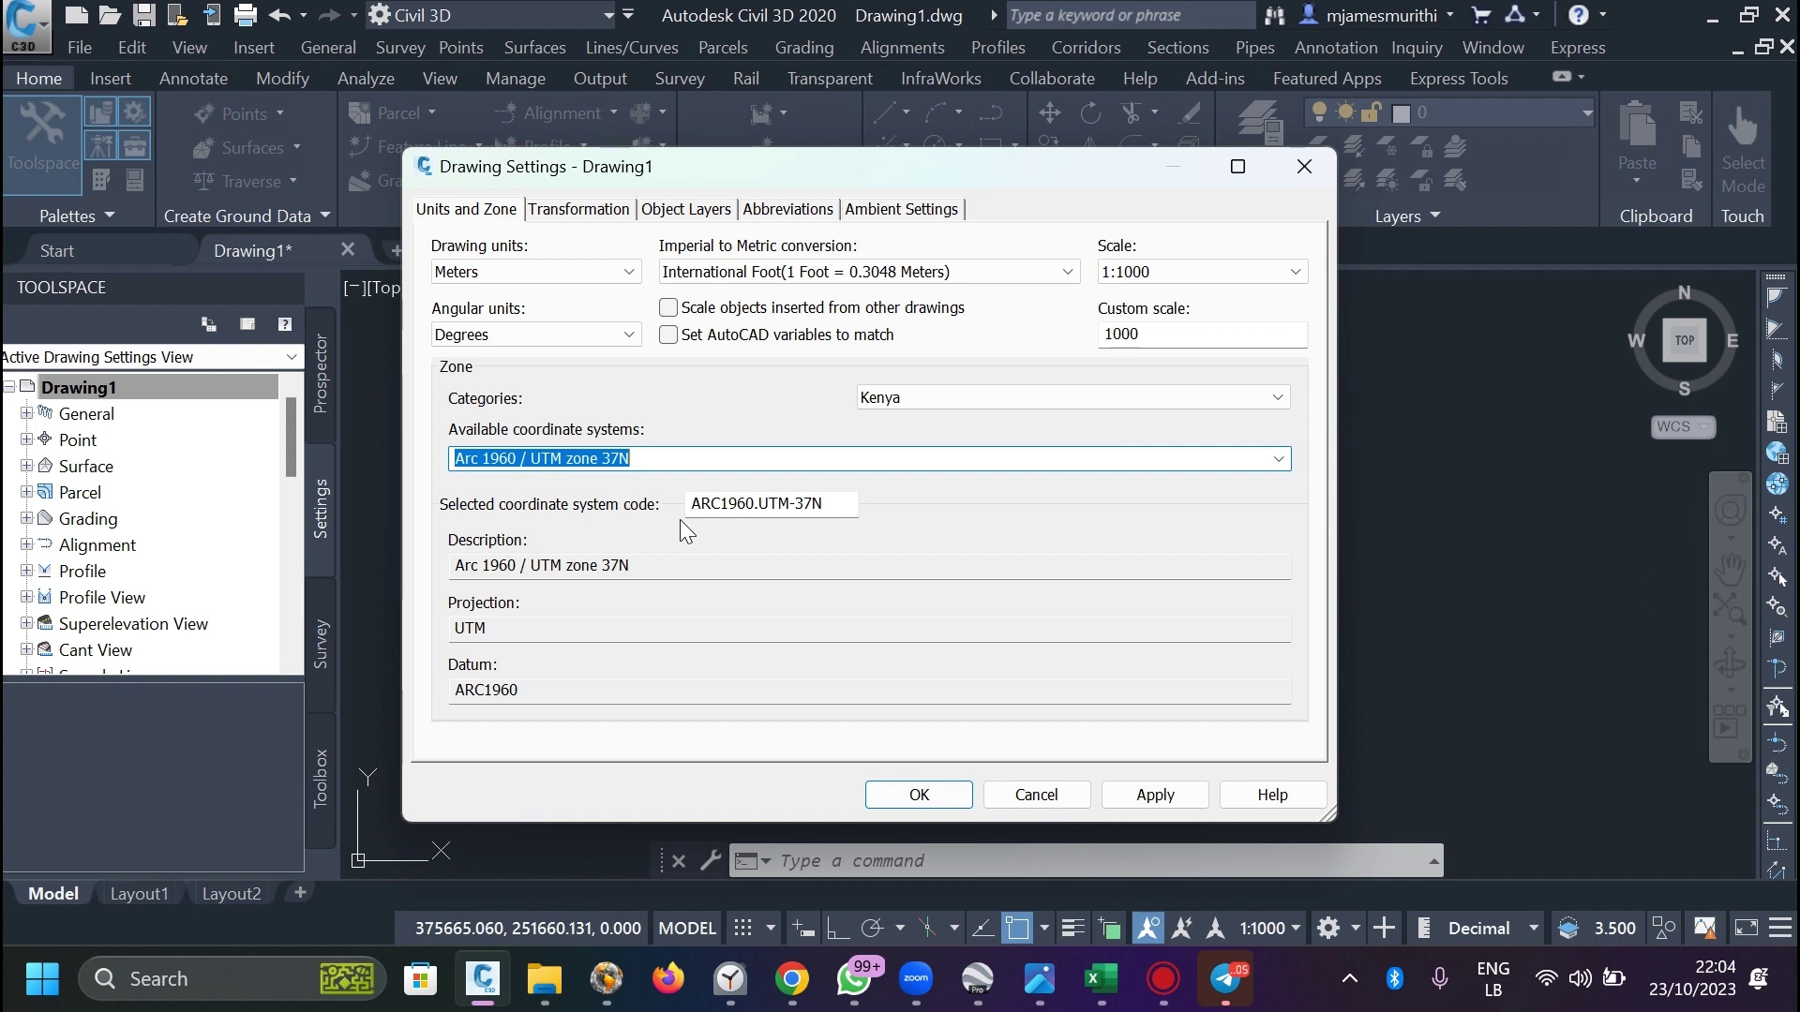
left_click(1150, 798)
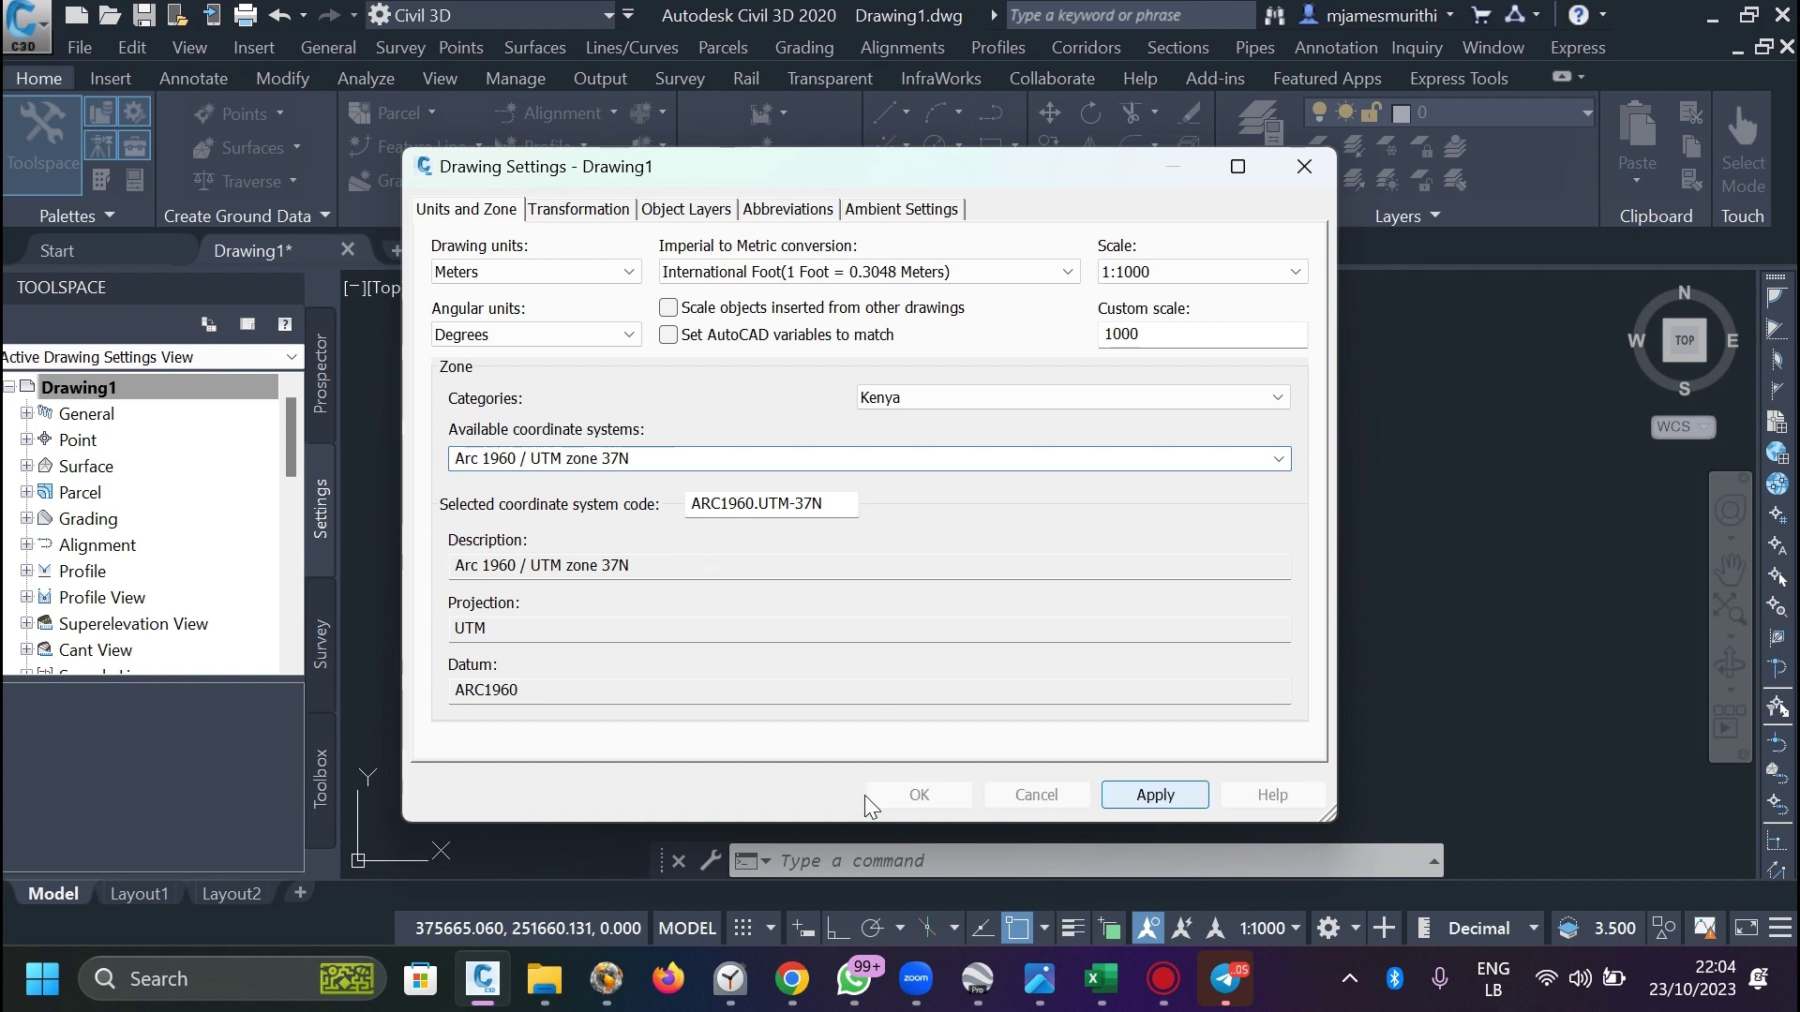
left_click(923, 795)
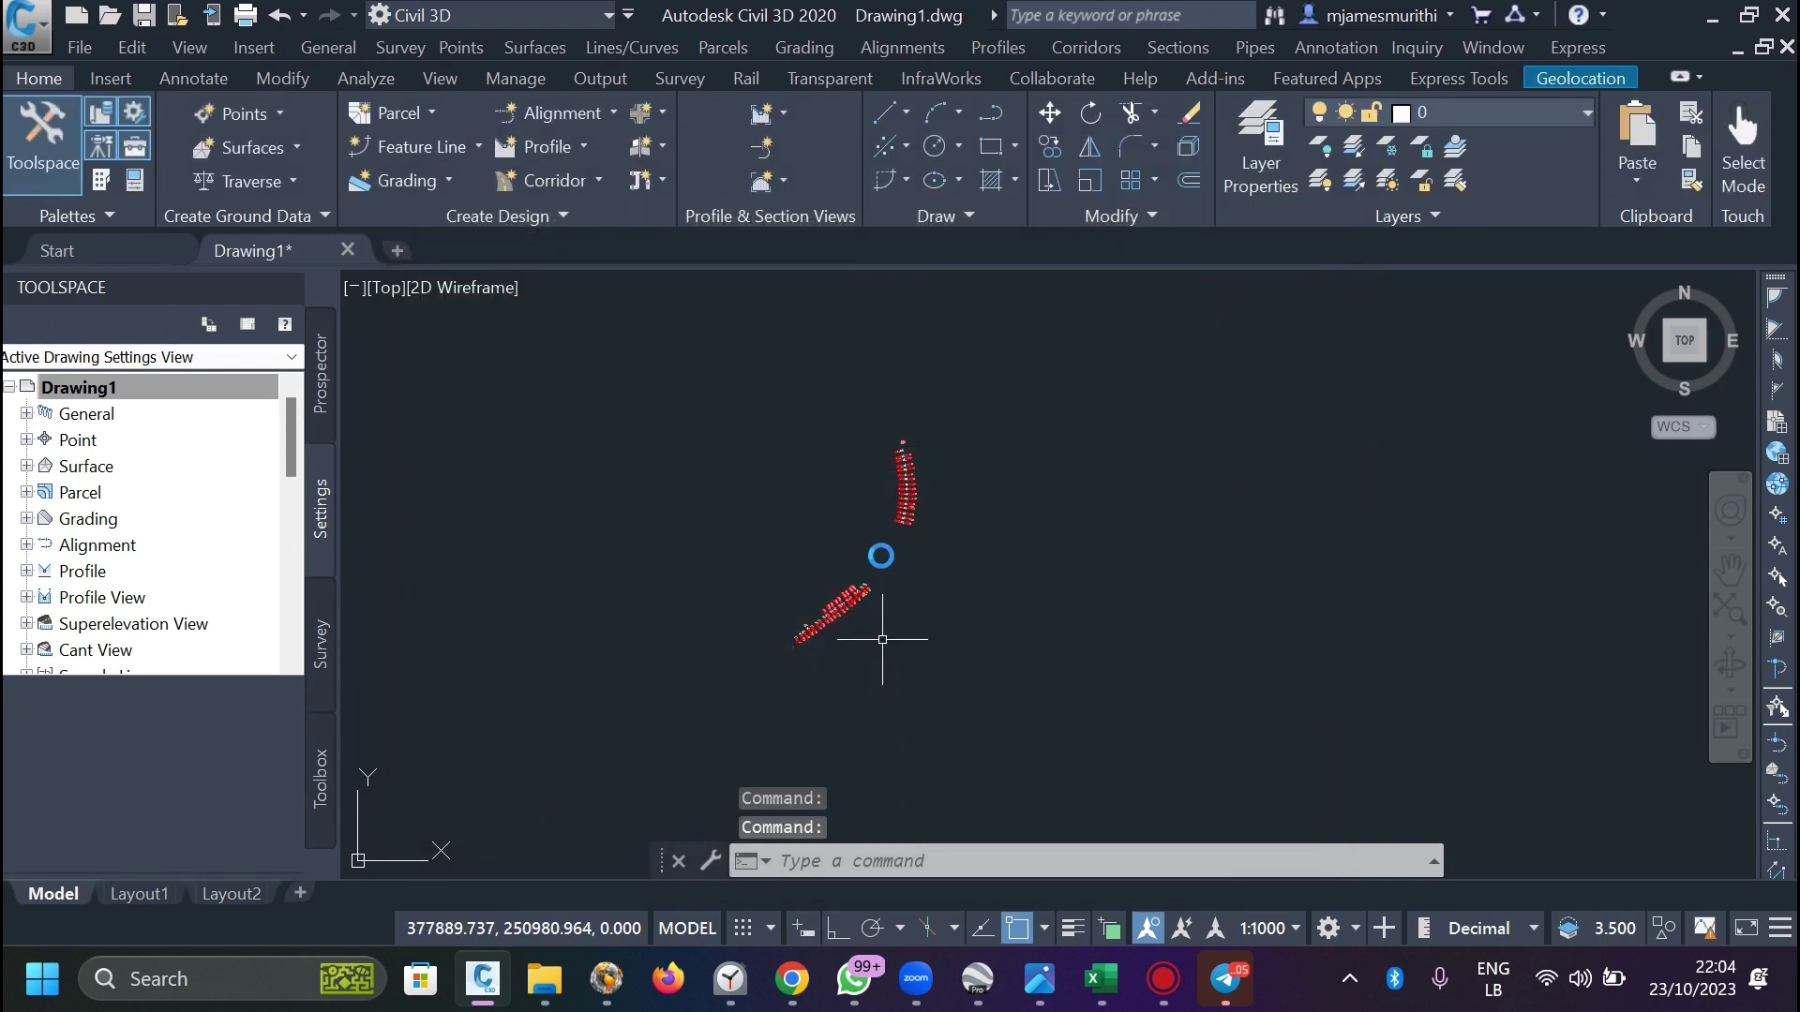
scroll(803, 594, "up", 4)
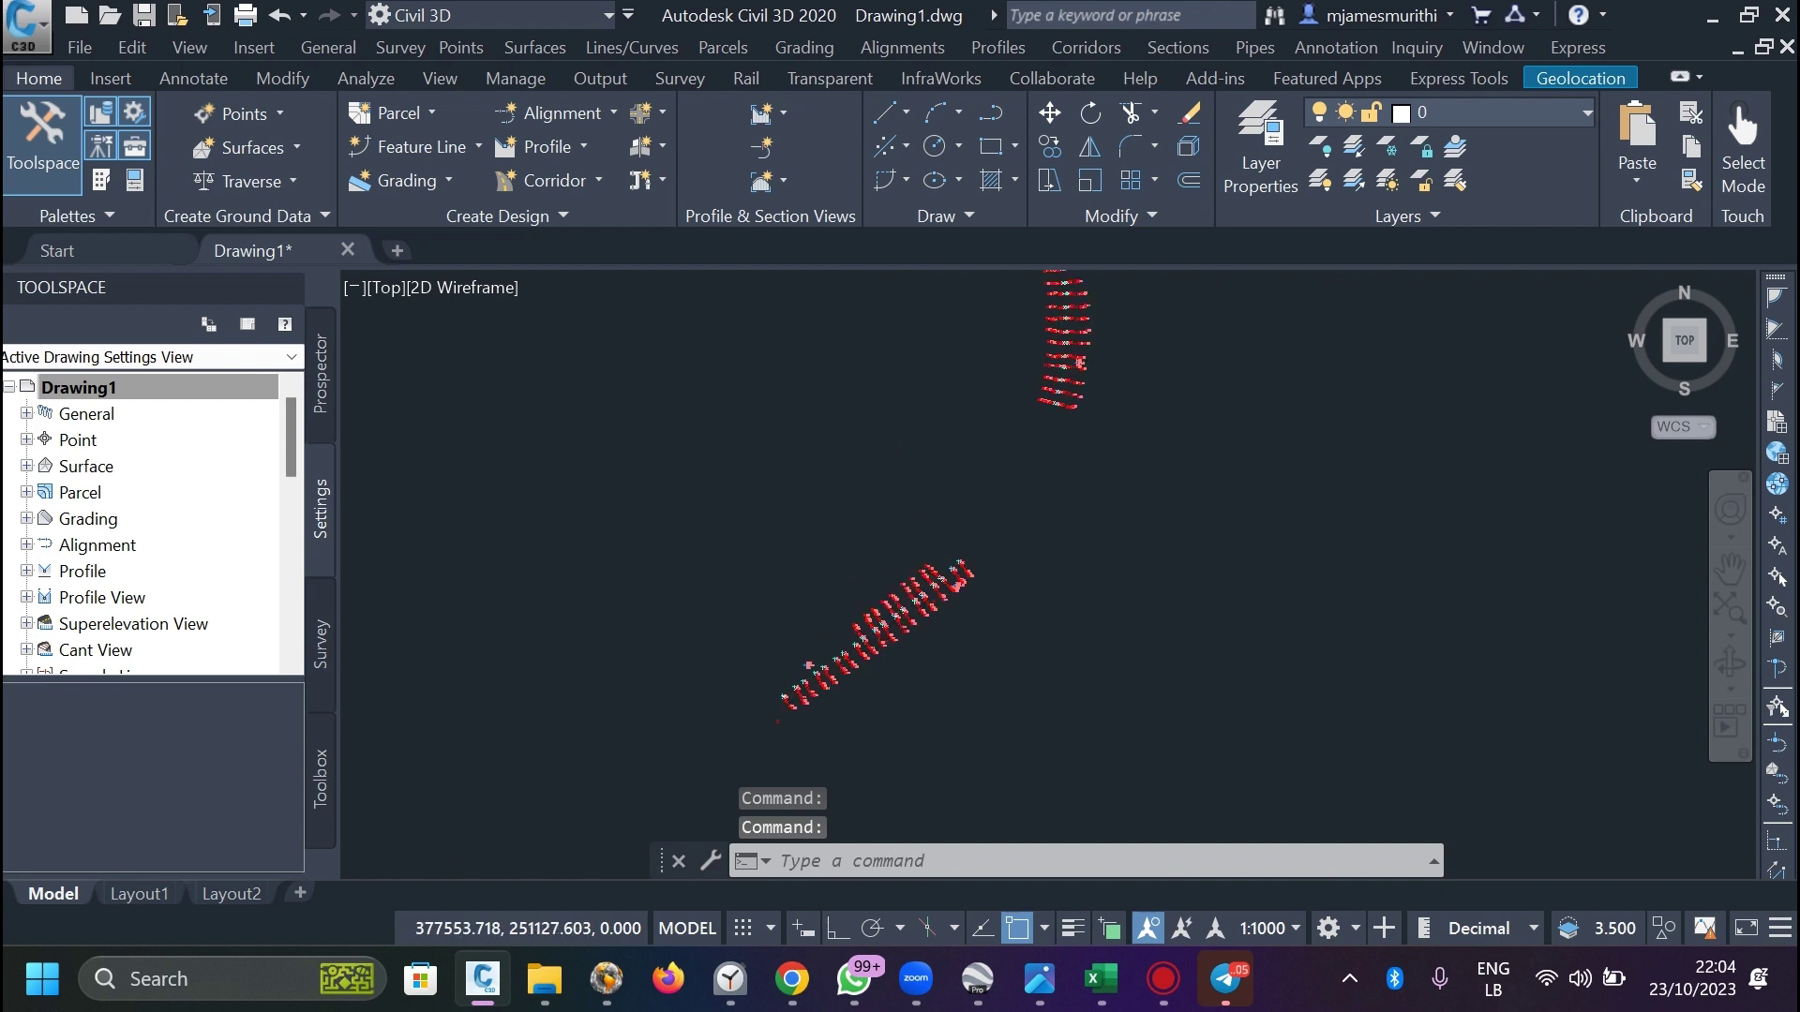
scroll(763, 603, "down", 2)
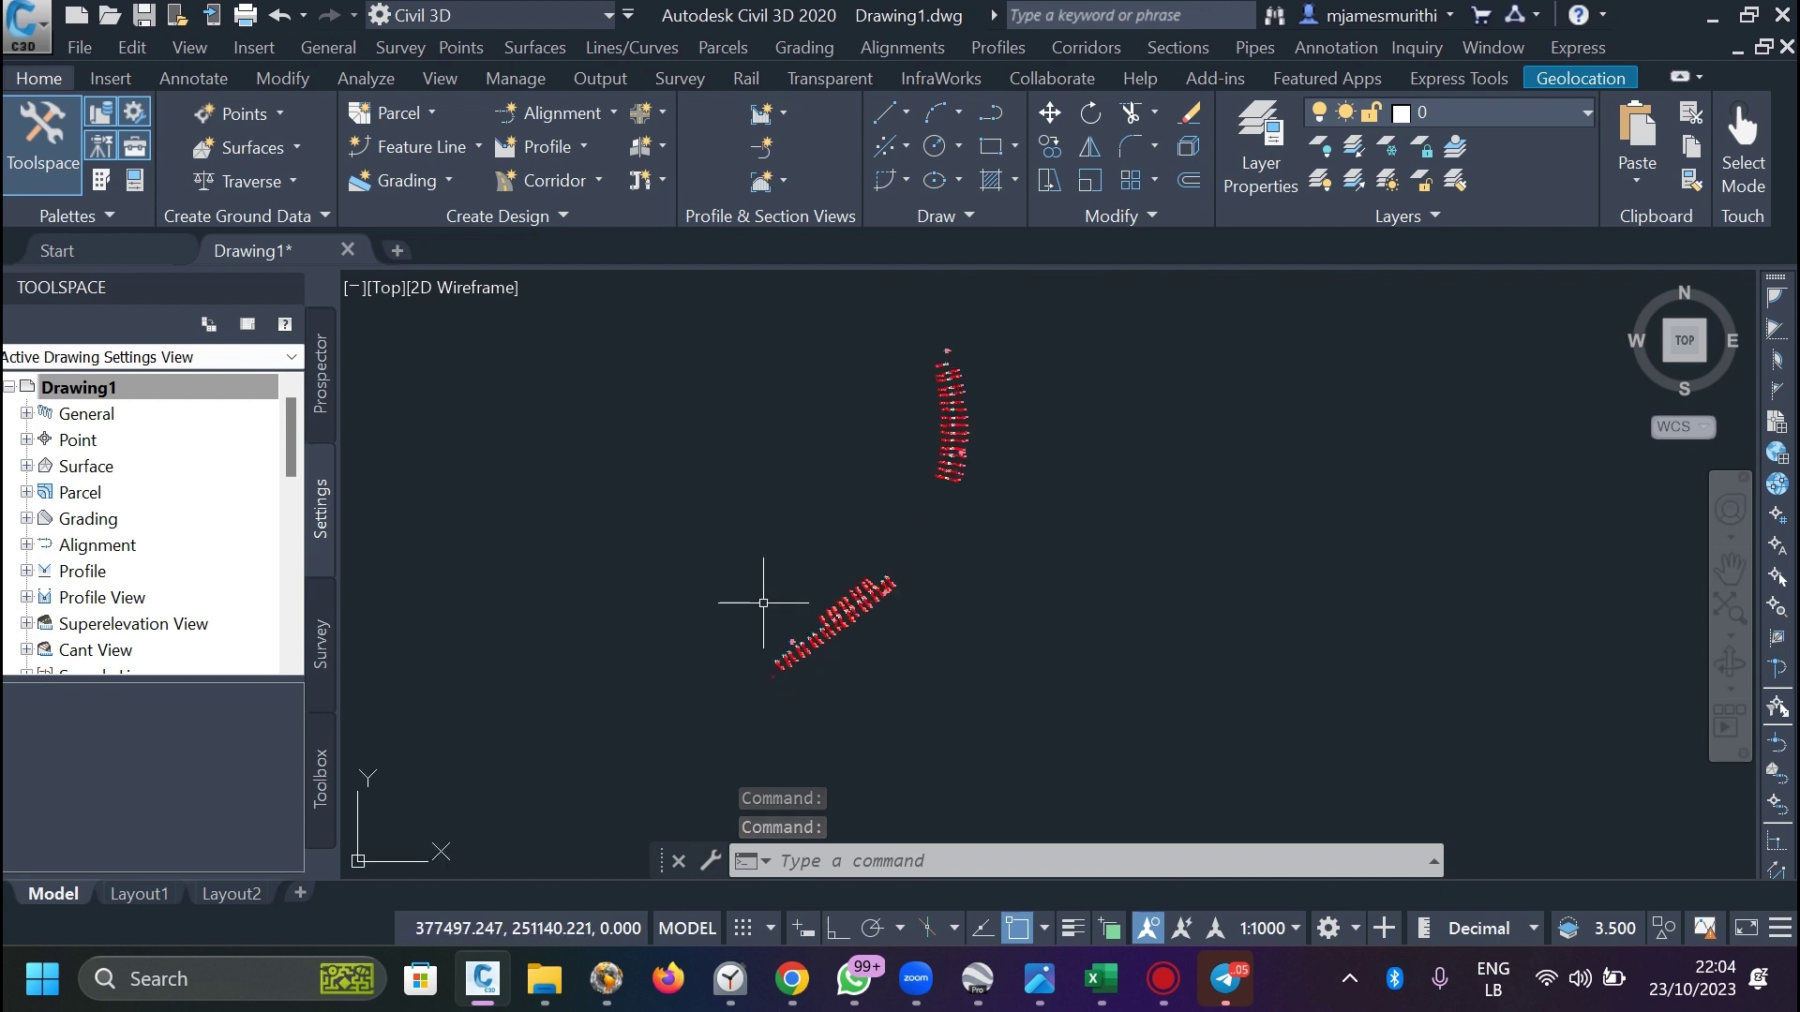
type("MA")
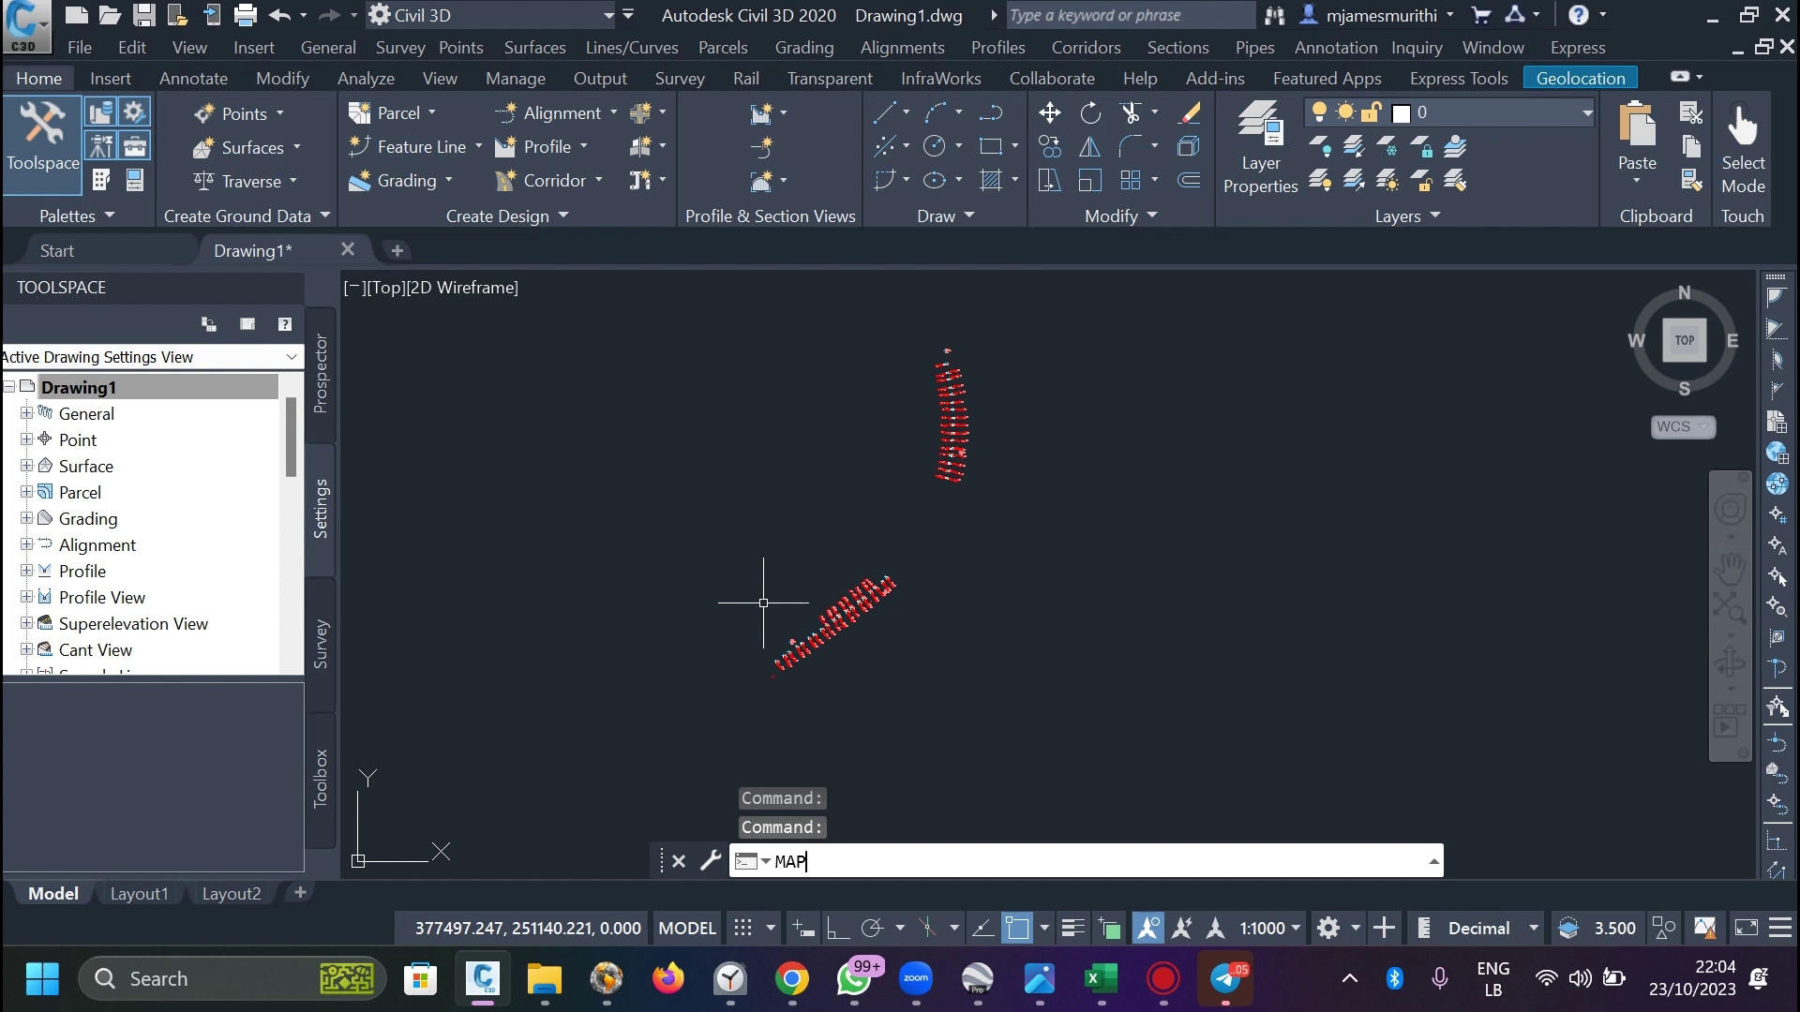
type("P")
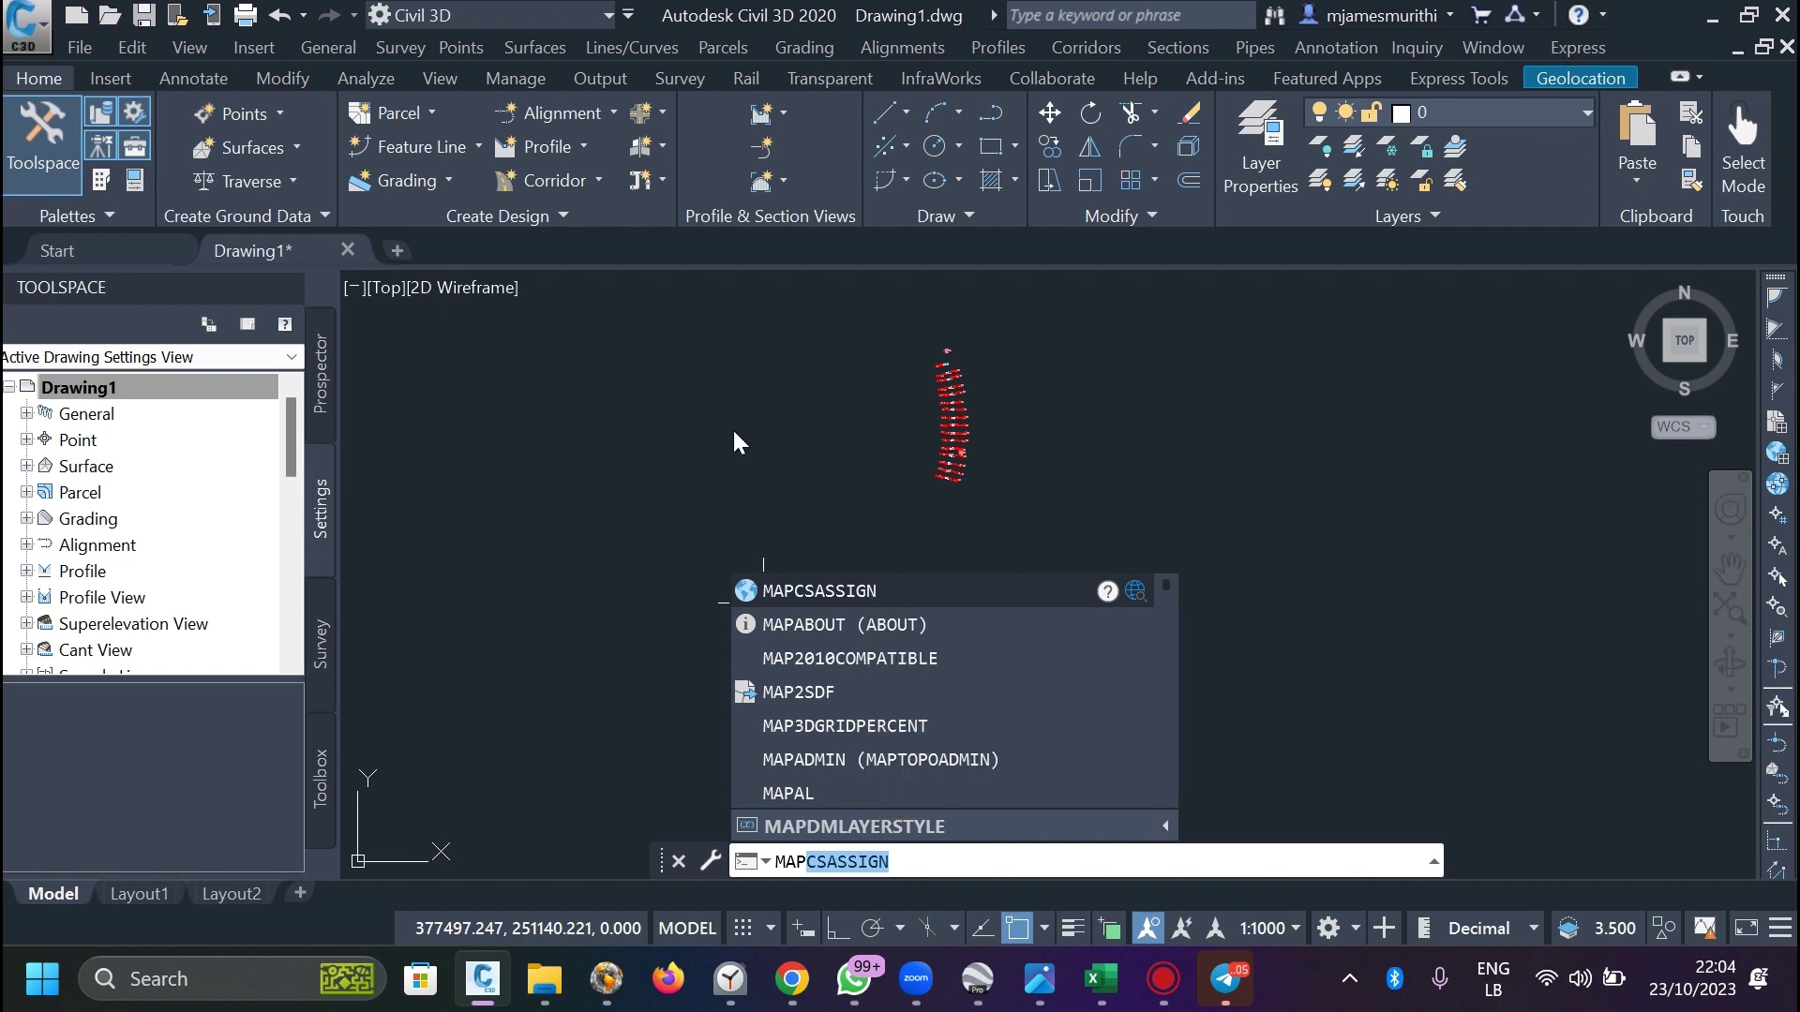
key("Return")
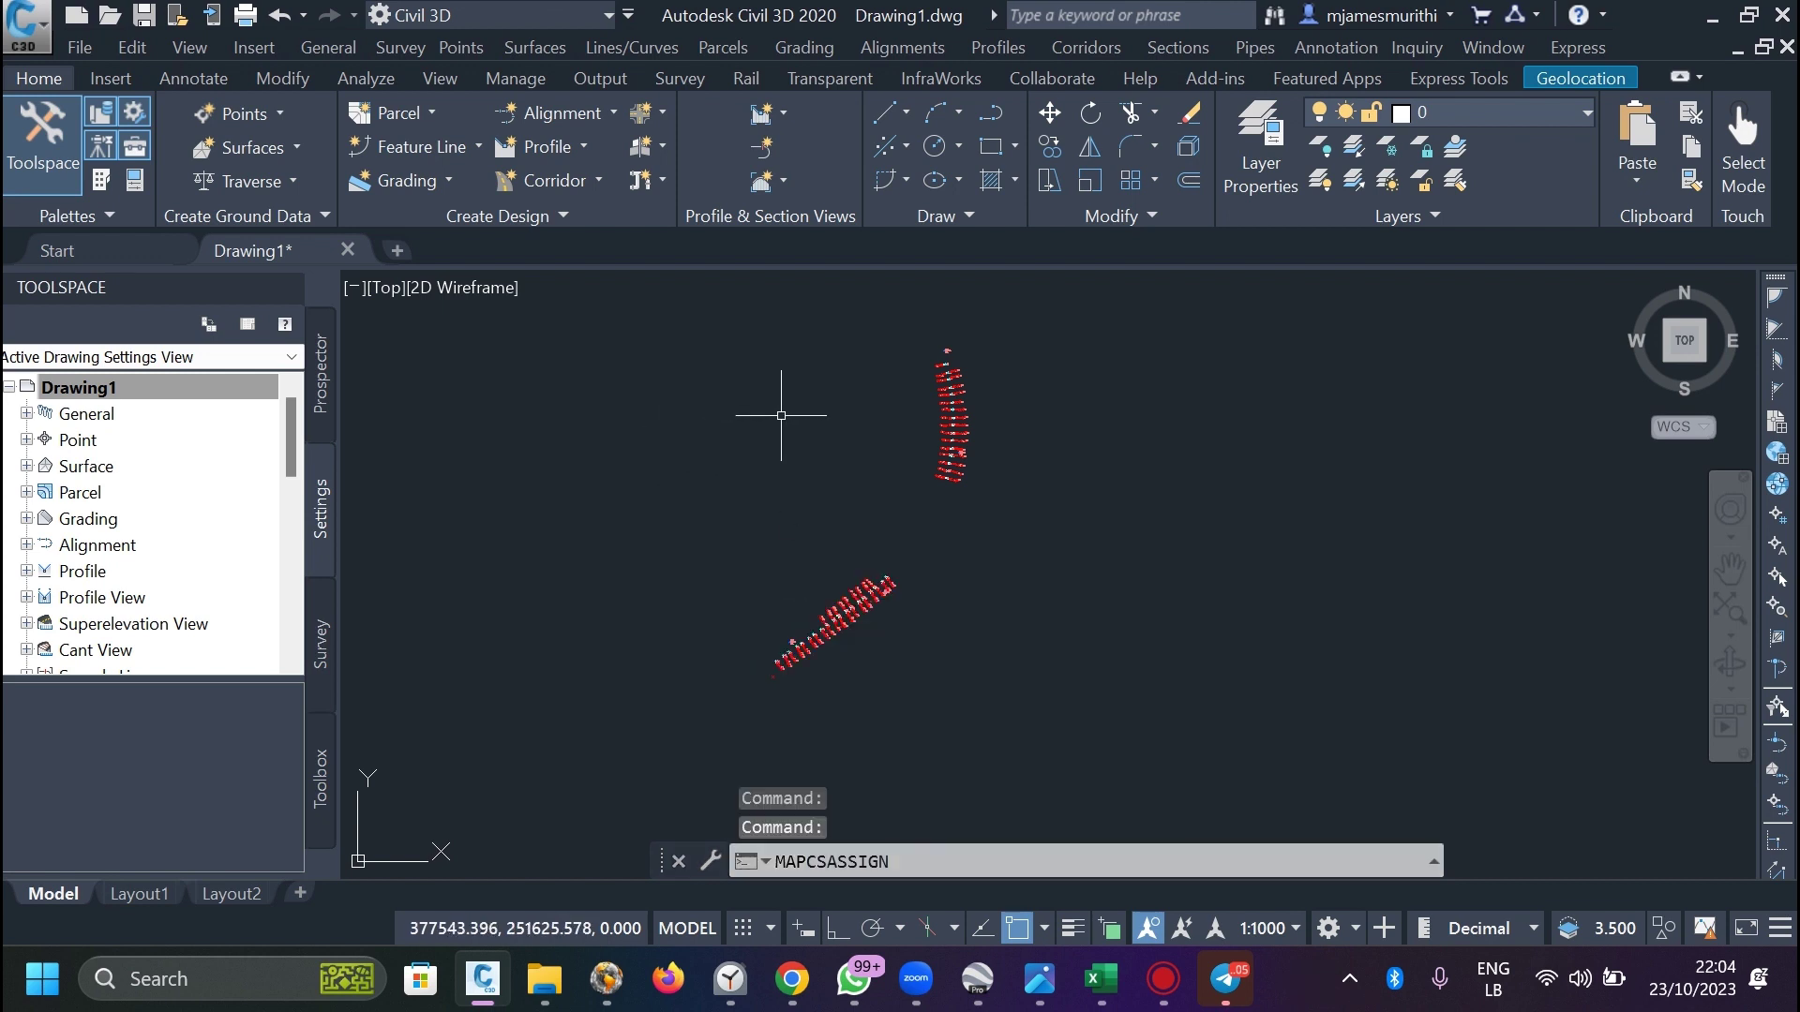
scroll(889, 394, "up", 3)
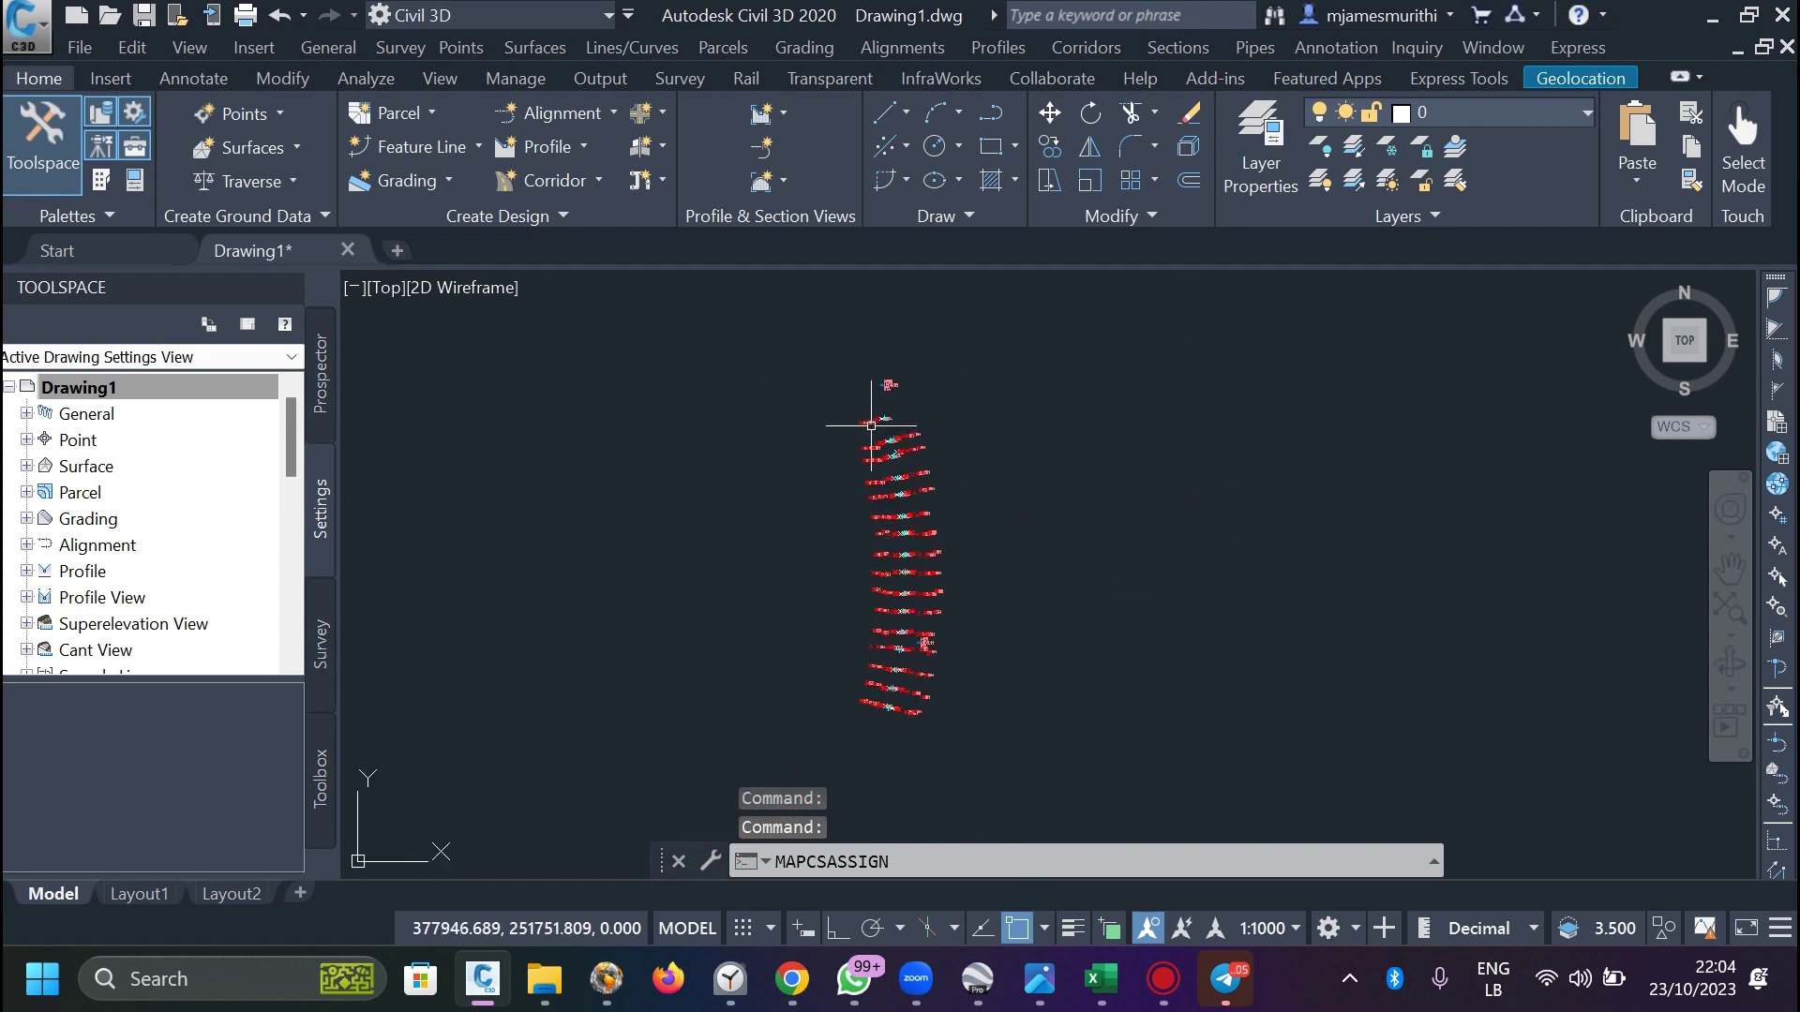
Display the online map behind the survey points as Map Hybrid.
left_click(1582, 78)
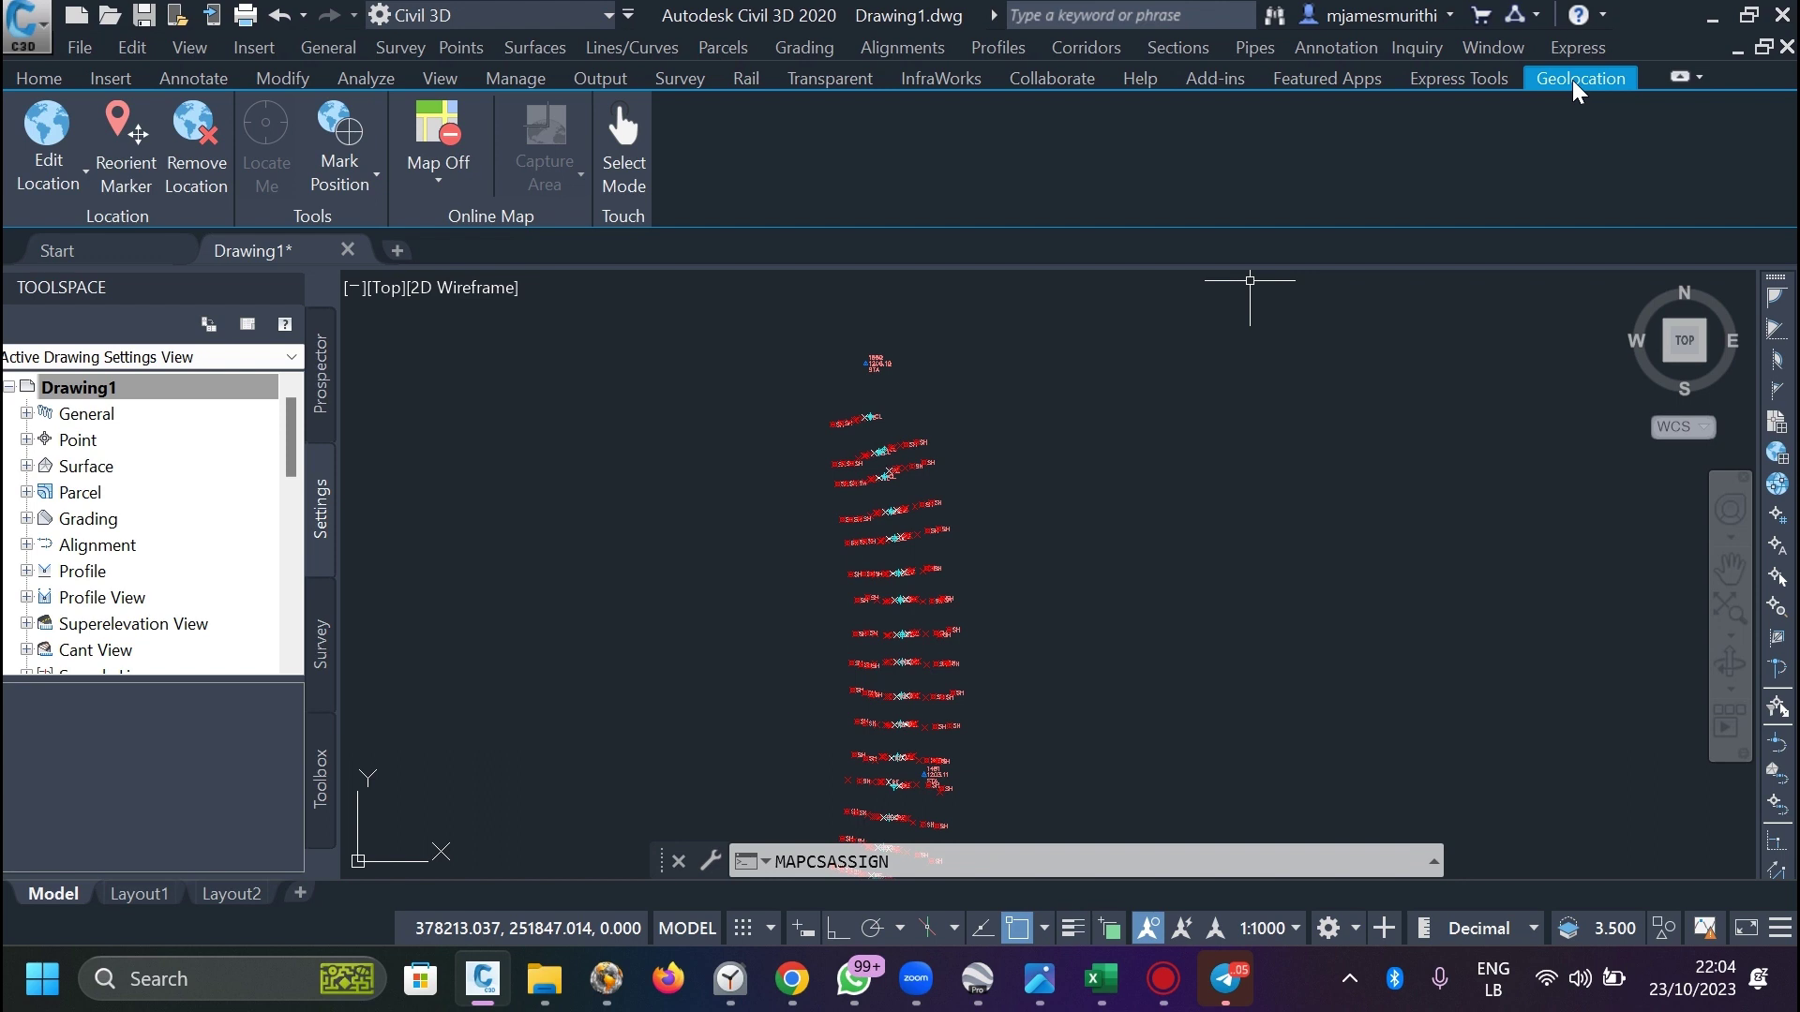
left_click(1459, 78)
left_click(1581, 79)
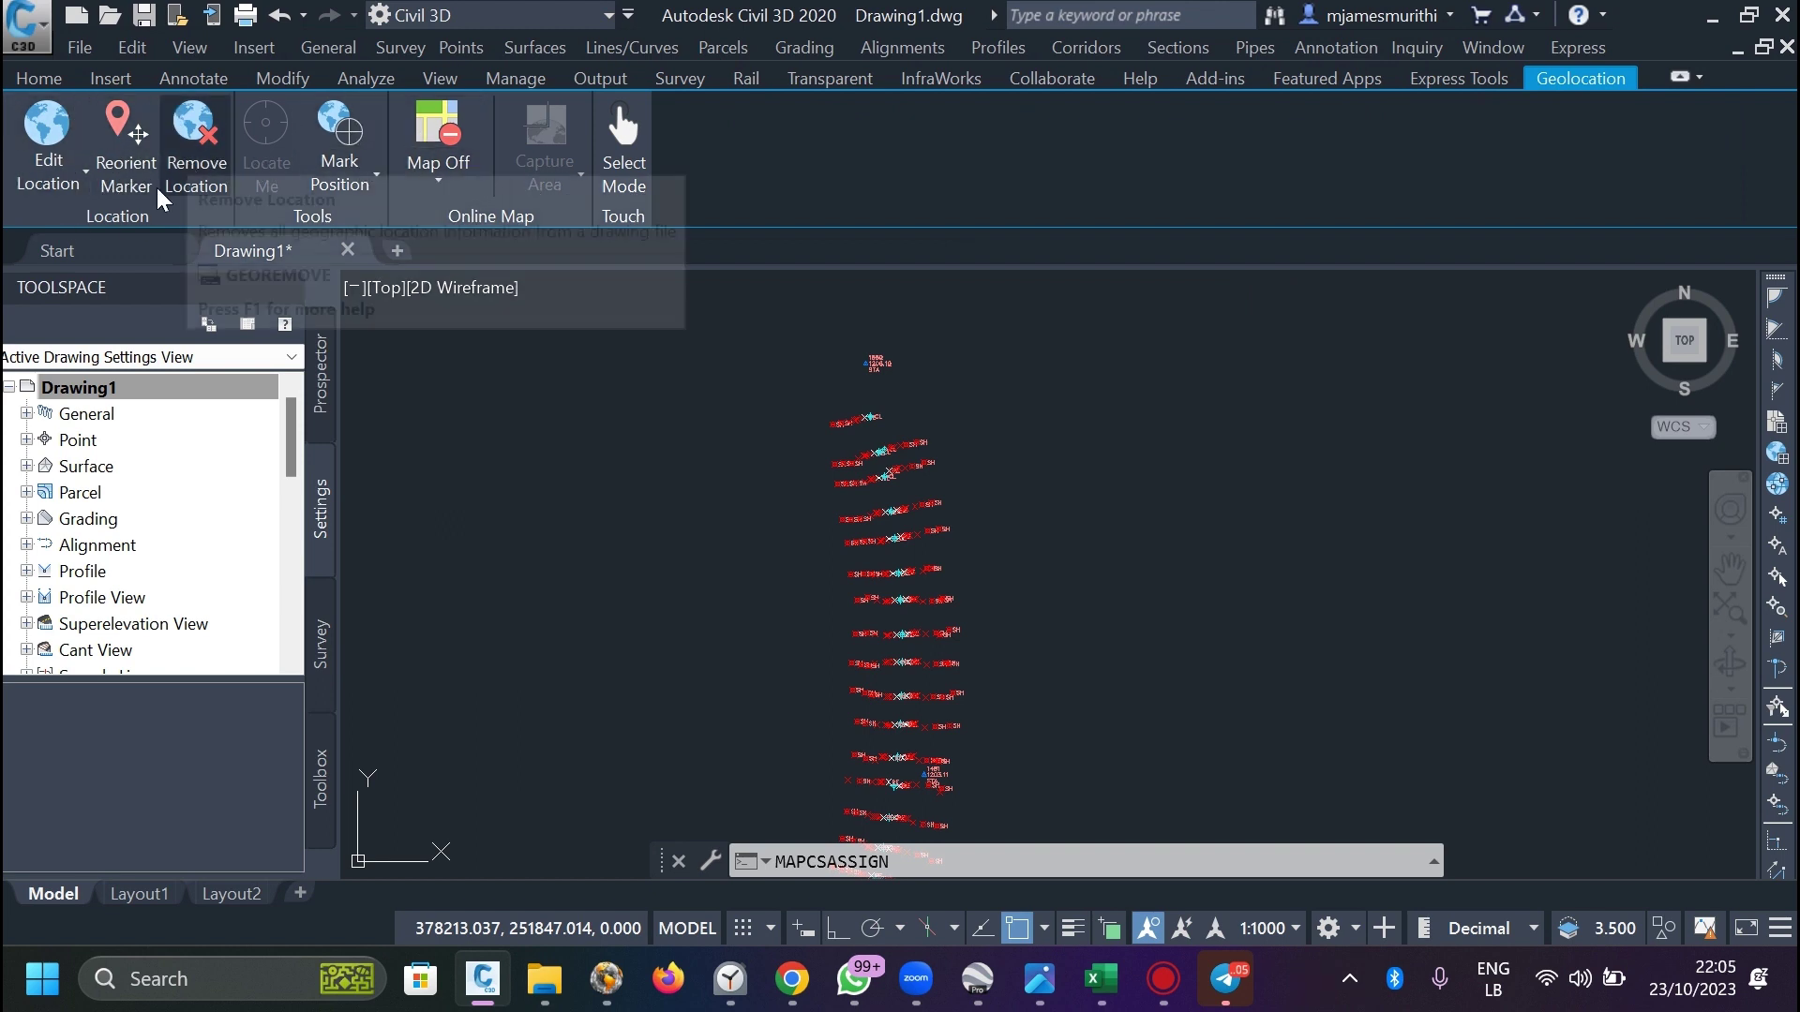
left_click(441, 183)
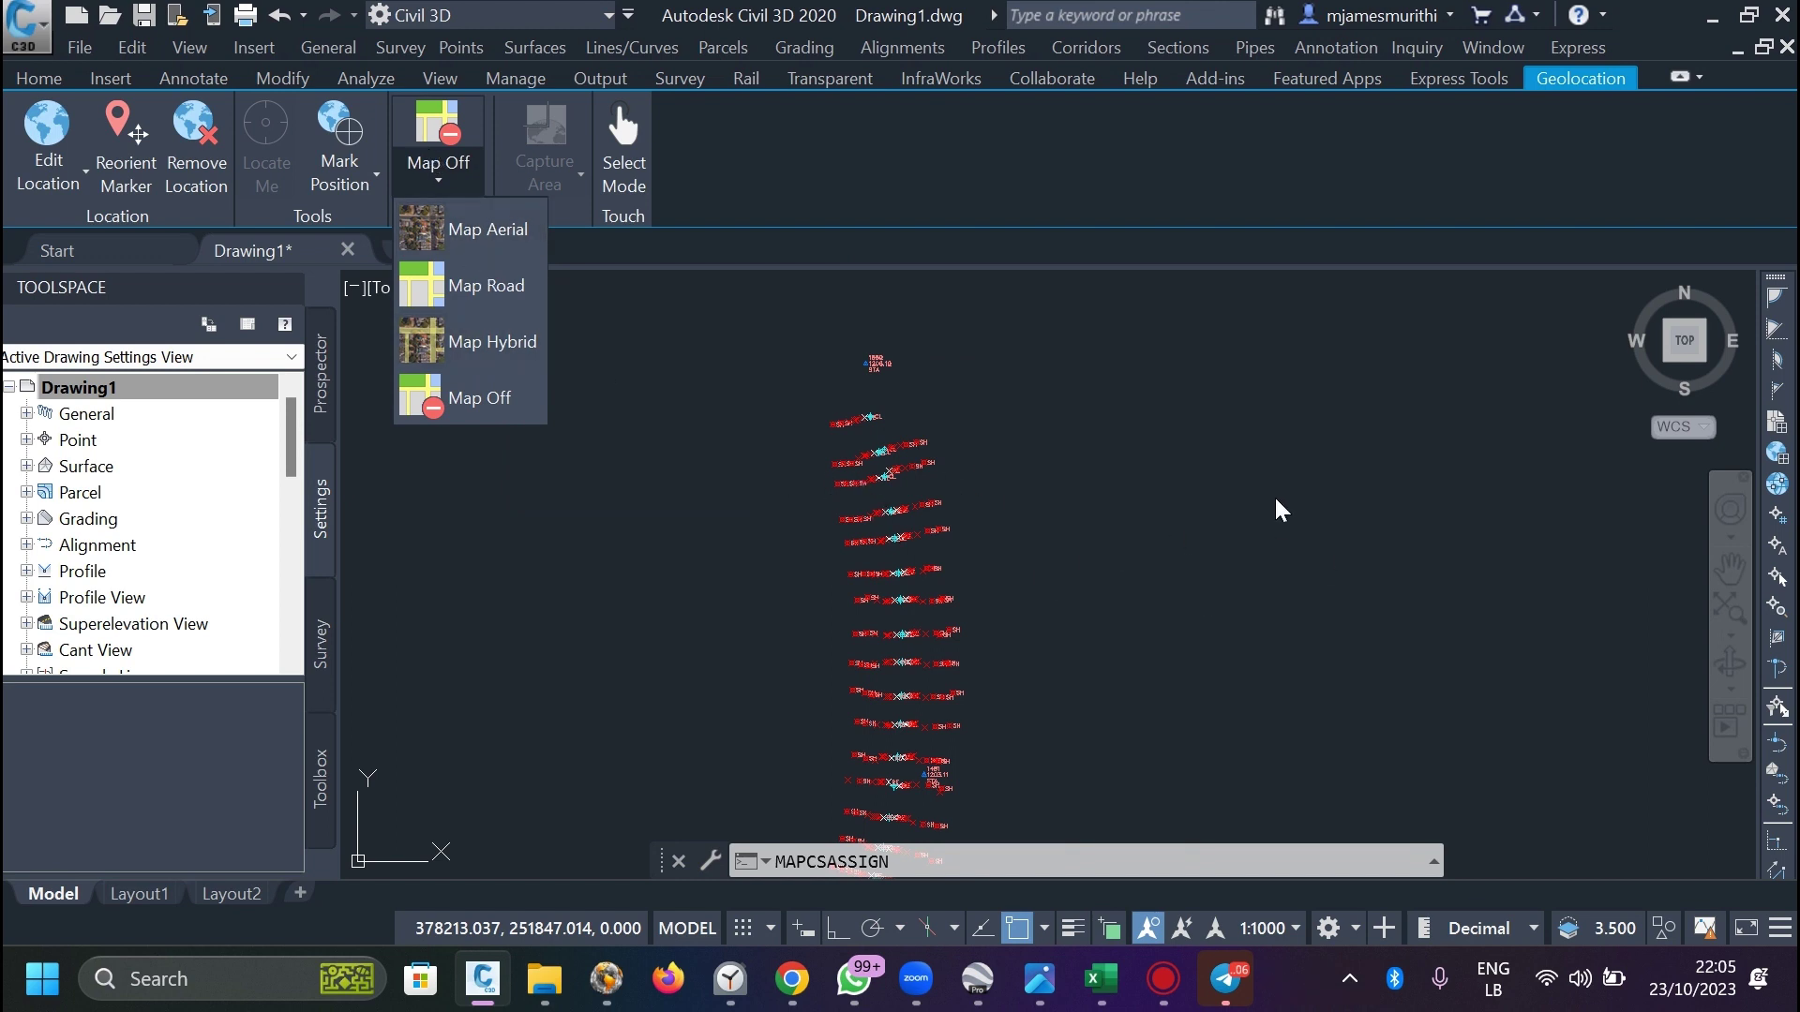
left_click(506, 345)
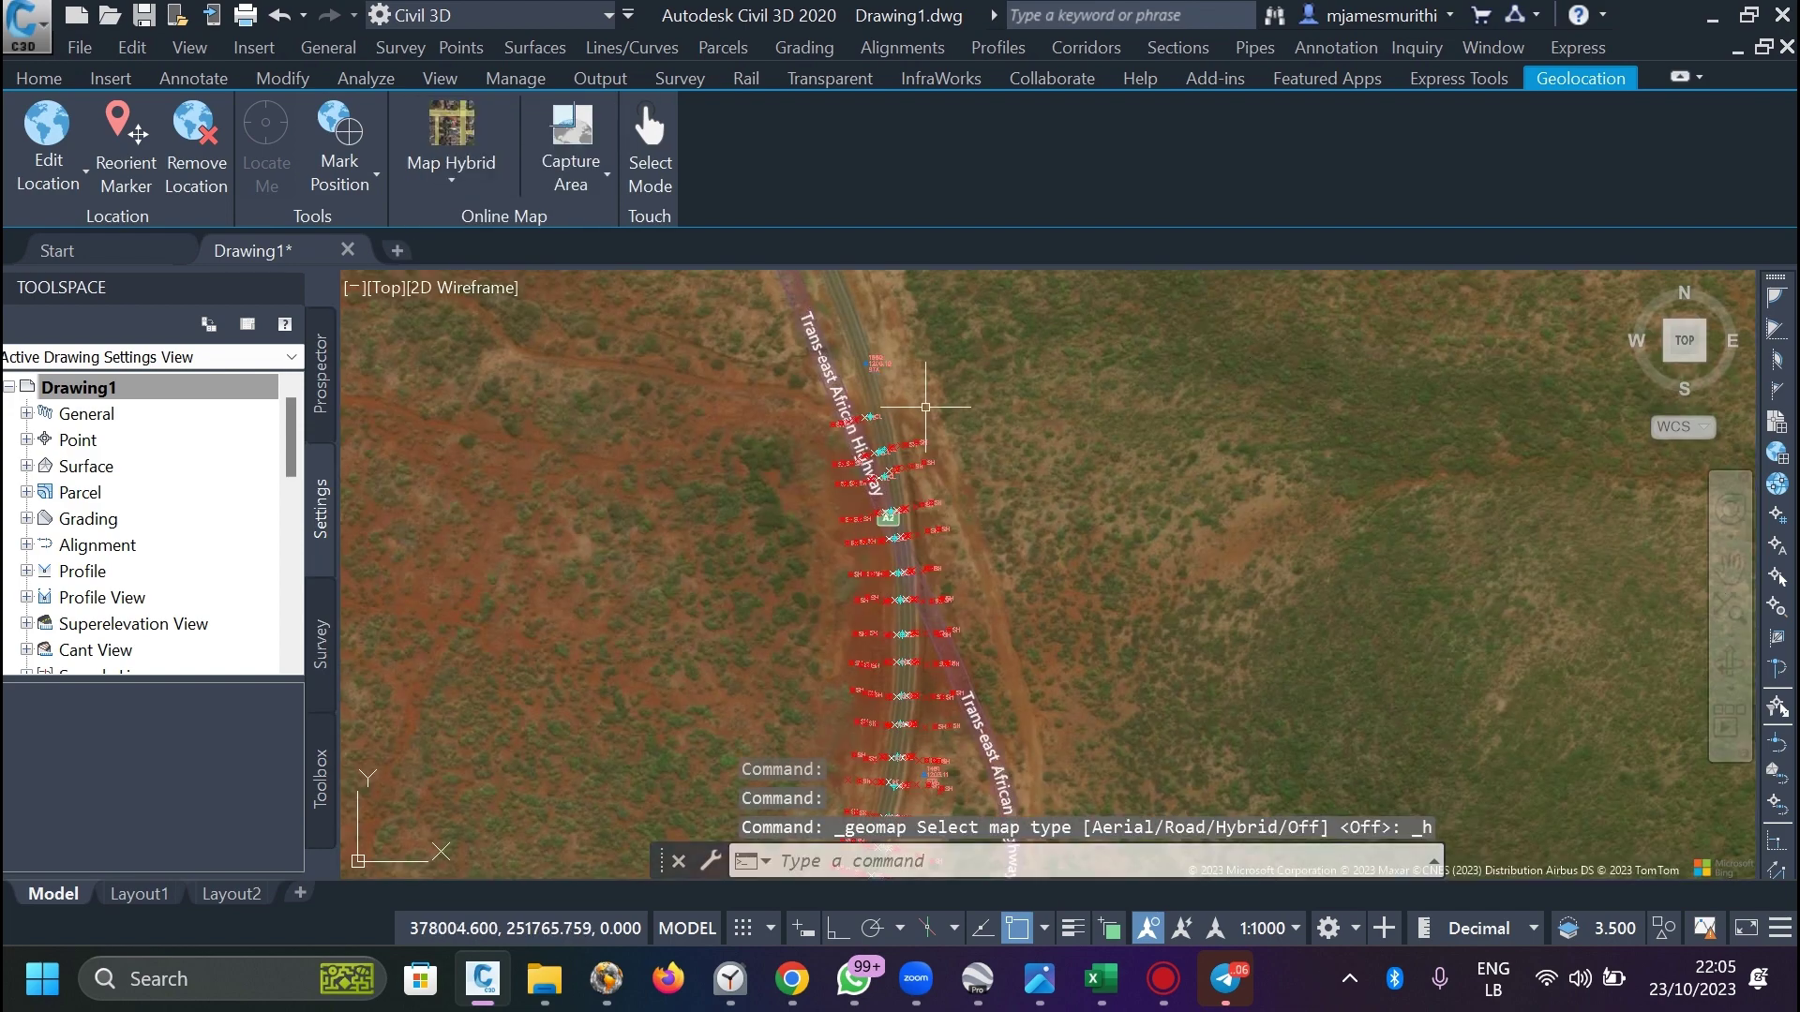
Examine how the CL, RE and SH points line up with the road on the hybrid map imagery.
scroll(924, 462, "up", 2)
scroll(954, 502, "down", 2)
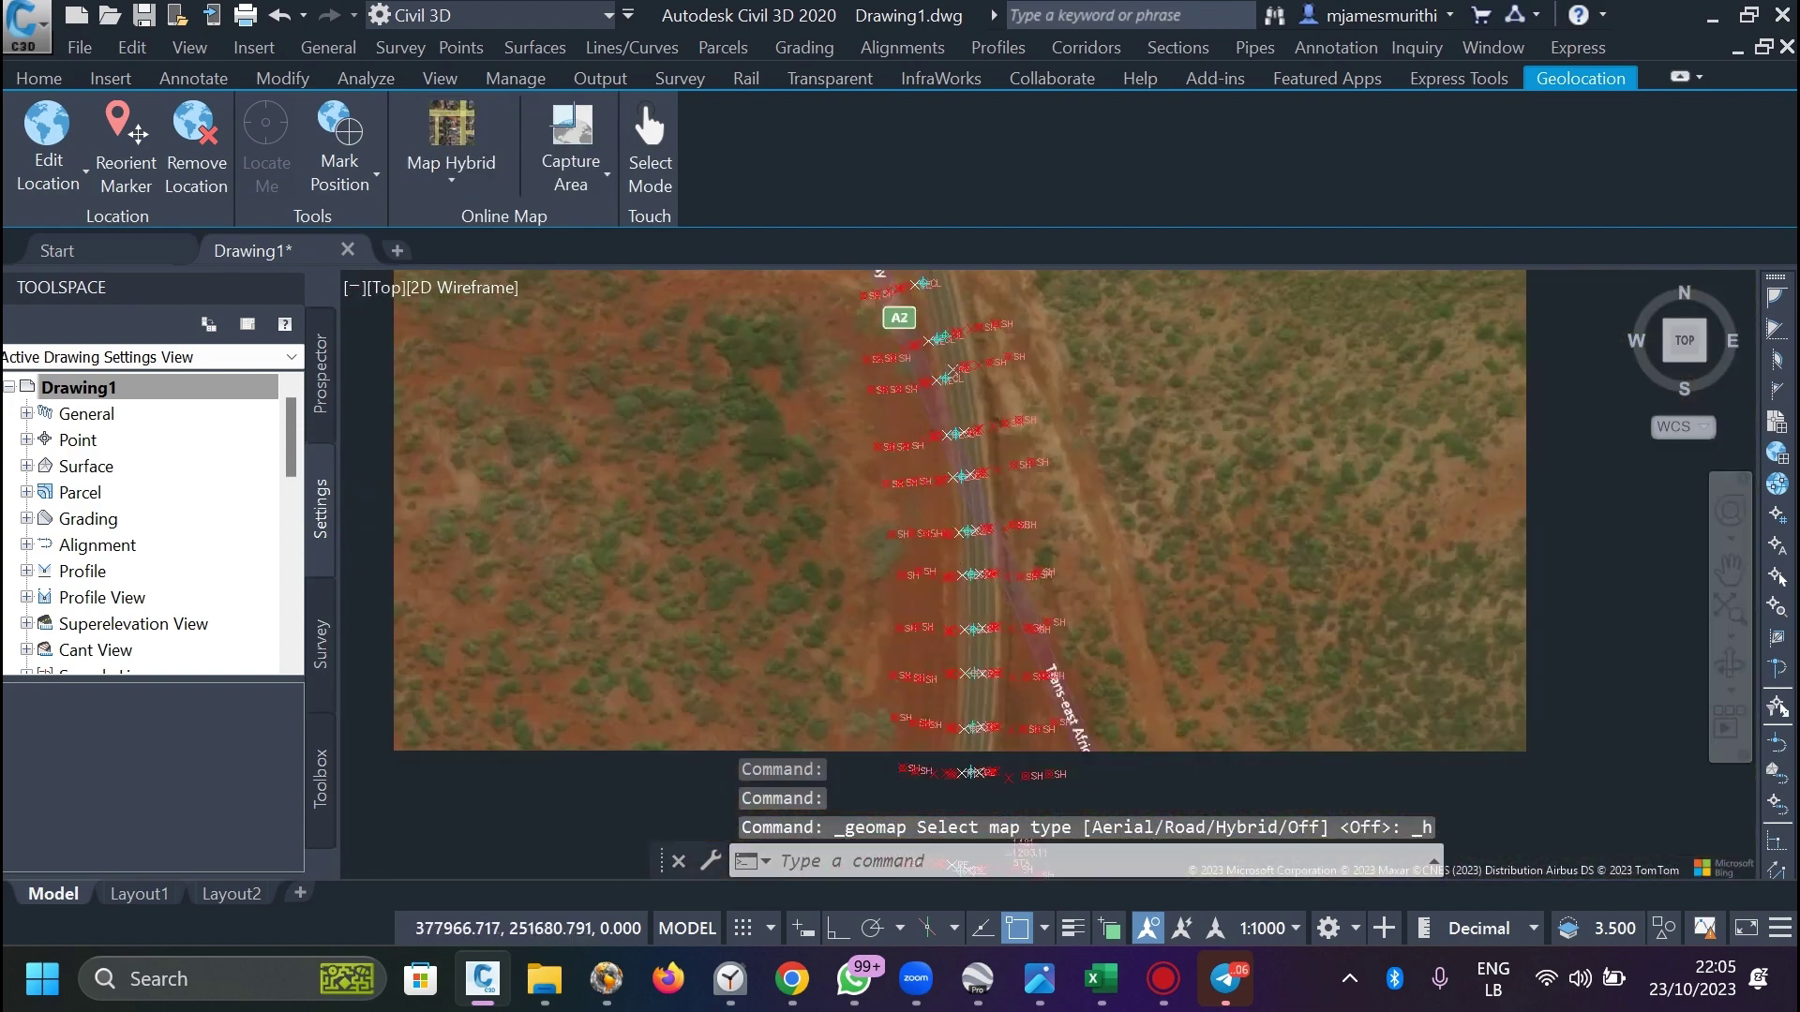
scroll(1004, 426, "down", 2)
scroll(985, 507, "up", 3)
scroll(965, 575, "down", 3)
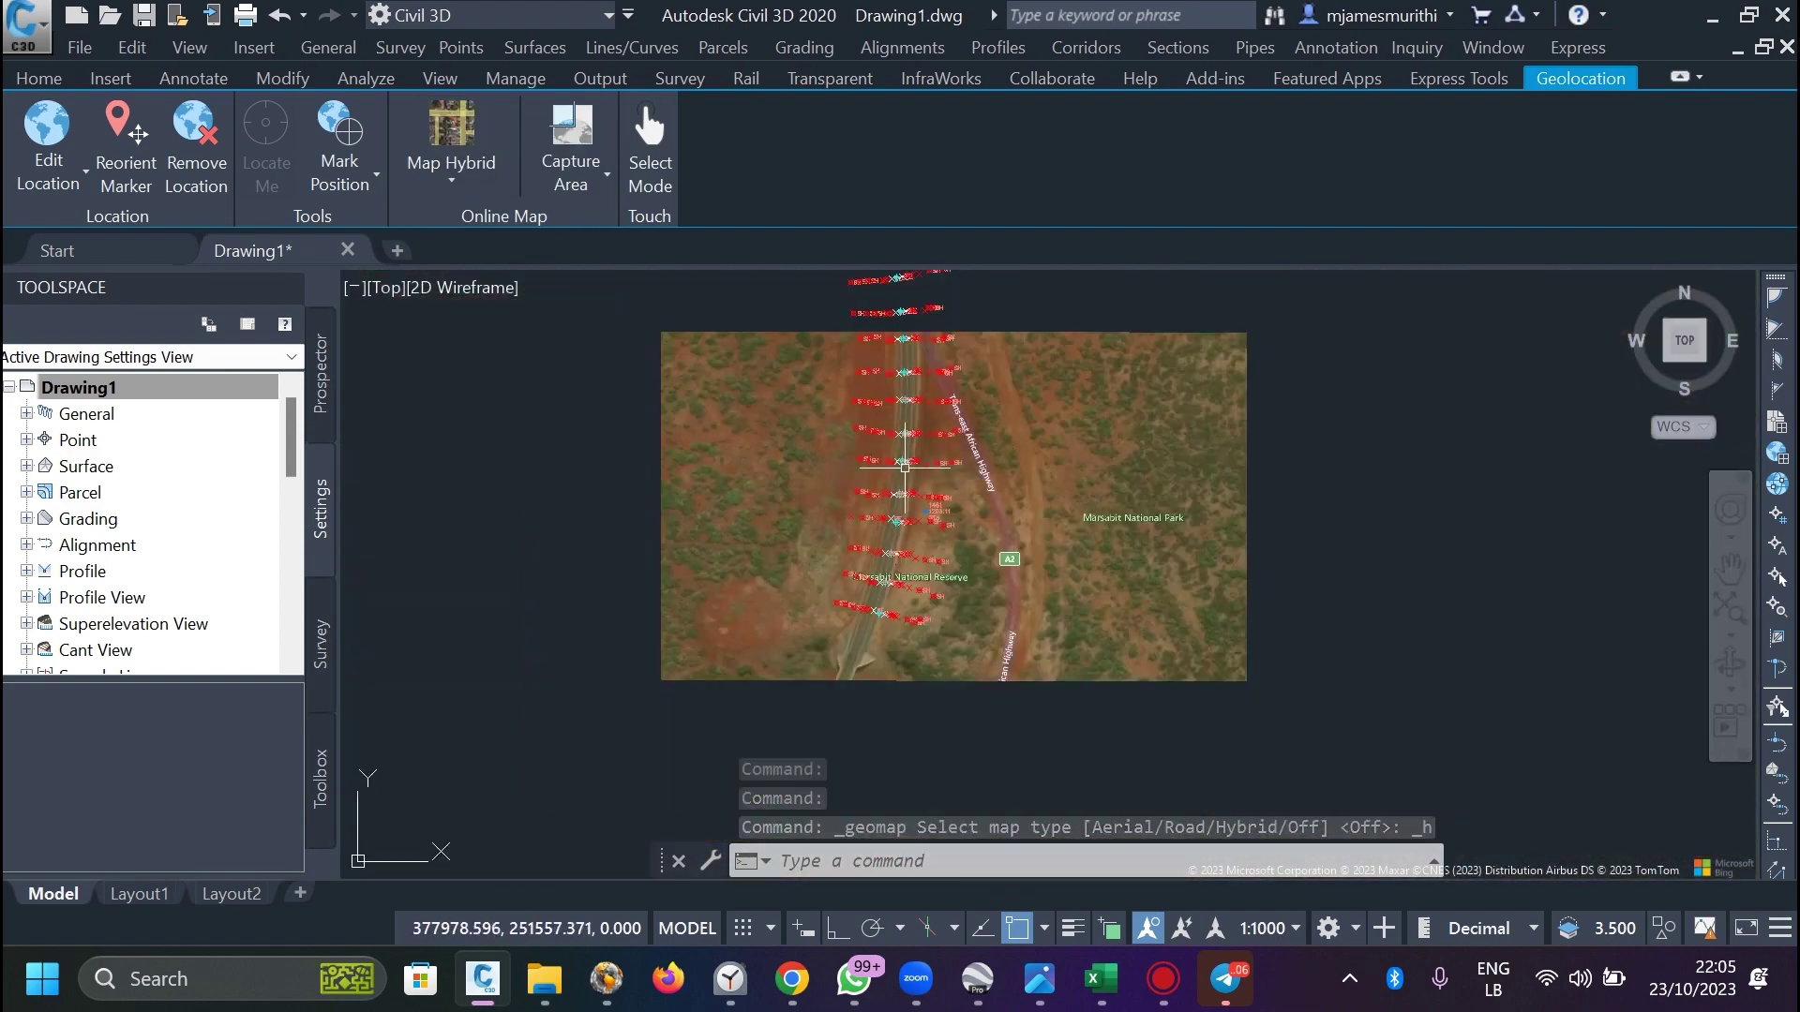
scroll(900, 478, "up", 3)
scroll(804, 502, "up", 2)
scroll(844, 487, "down", 4)
scroll(1037, 447, "up", 2)
scroll(984, 469, "up", 3)
scroll(843, 502, "down", 2)
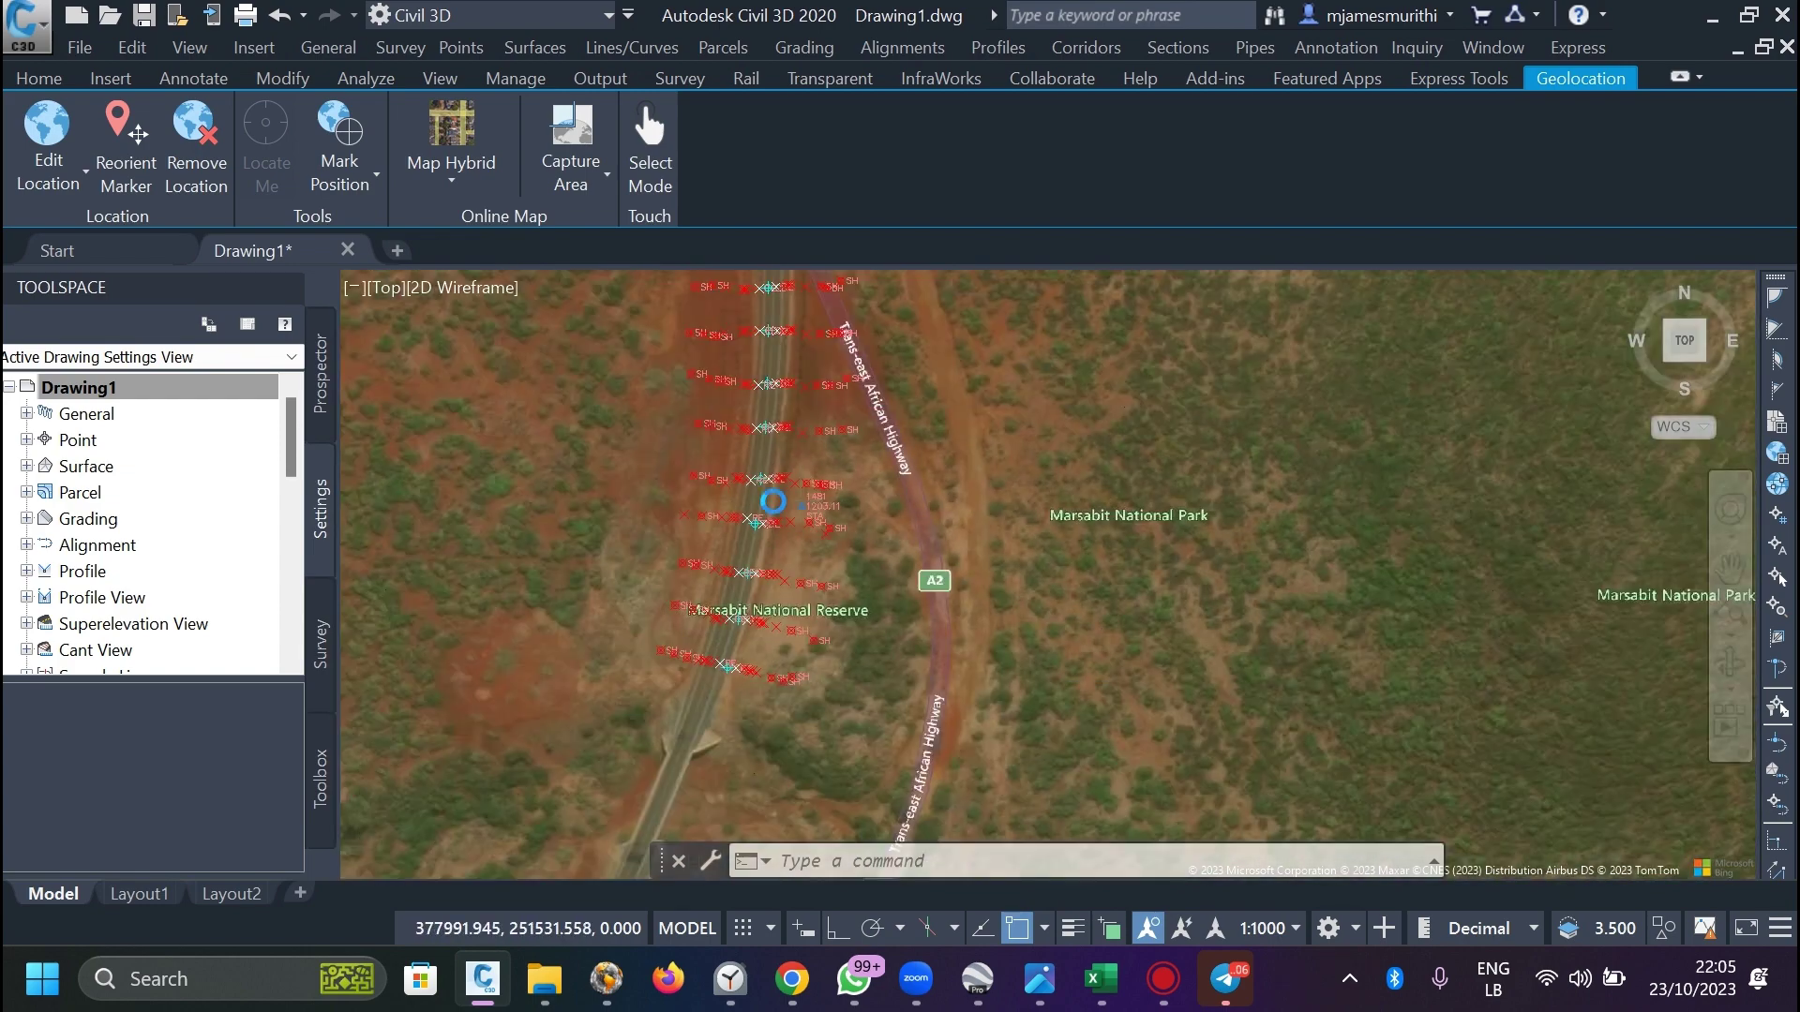
scroll(796, 496, "up", 3)
scroll(844, 478, "down", 3)
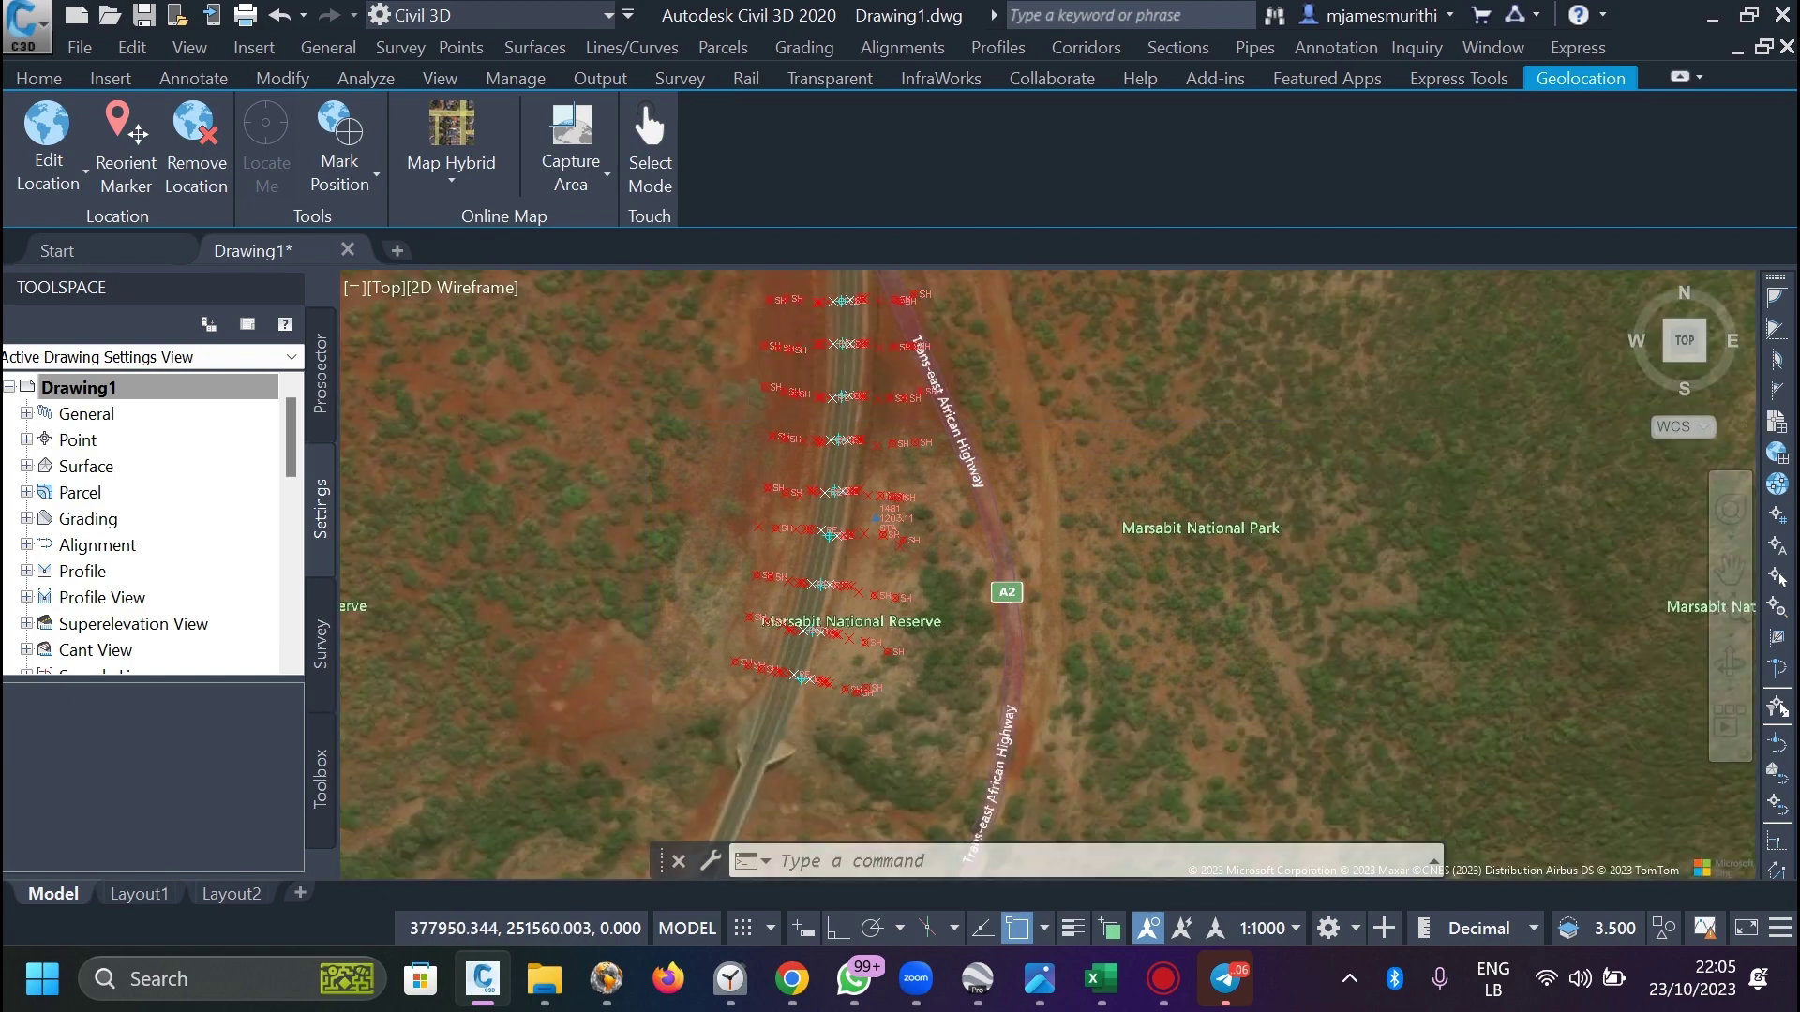
scroll(787, 465, "up", 2)
scroll(786, 465, "down", 2)
scroll(769, 525, "up", 5)
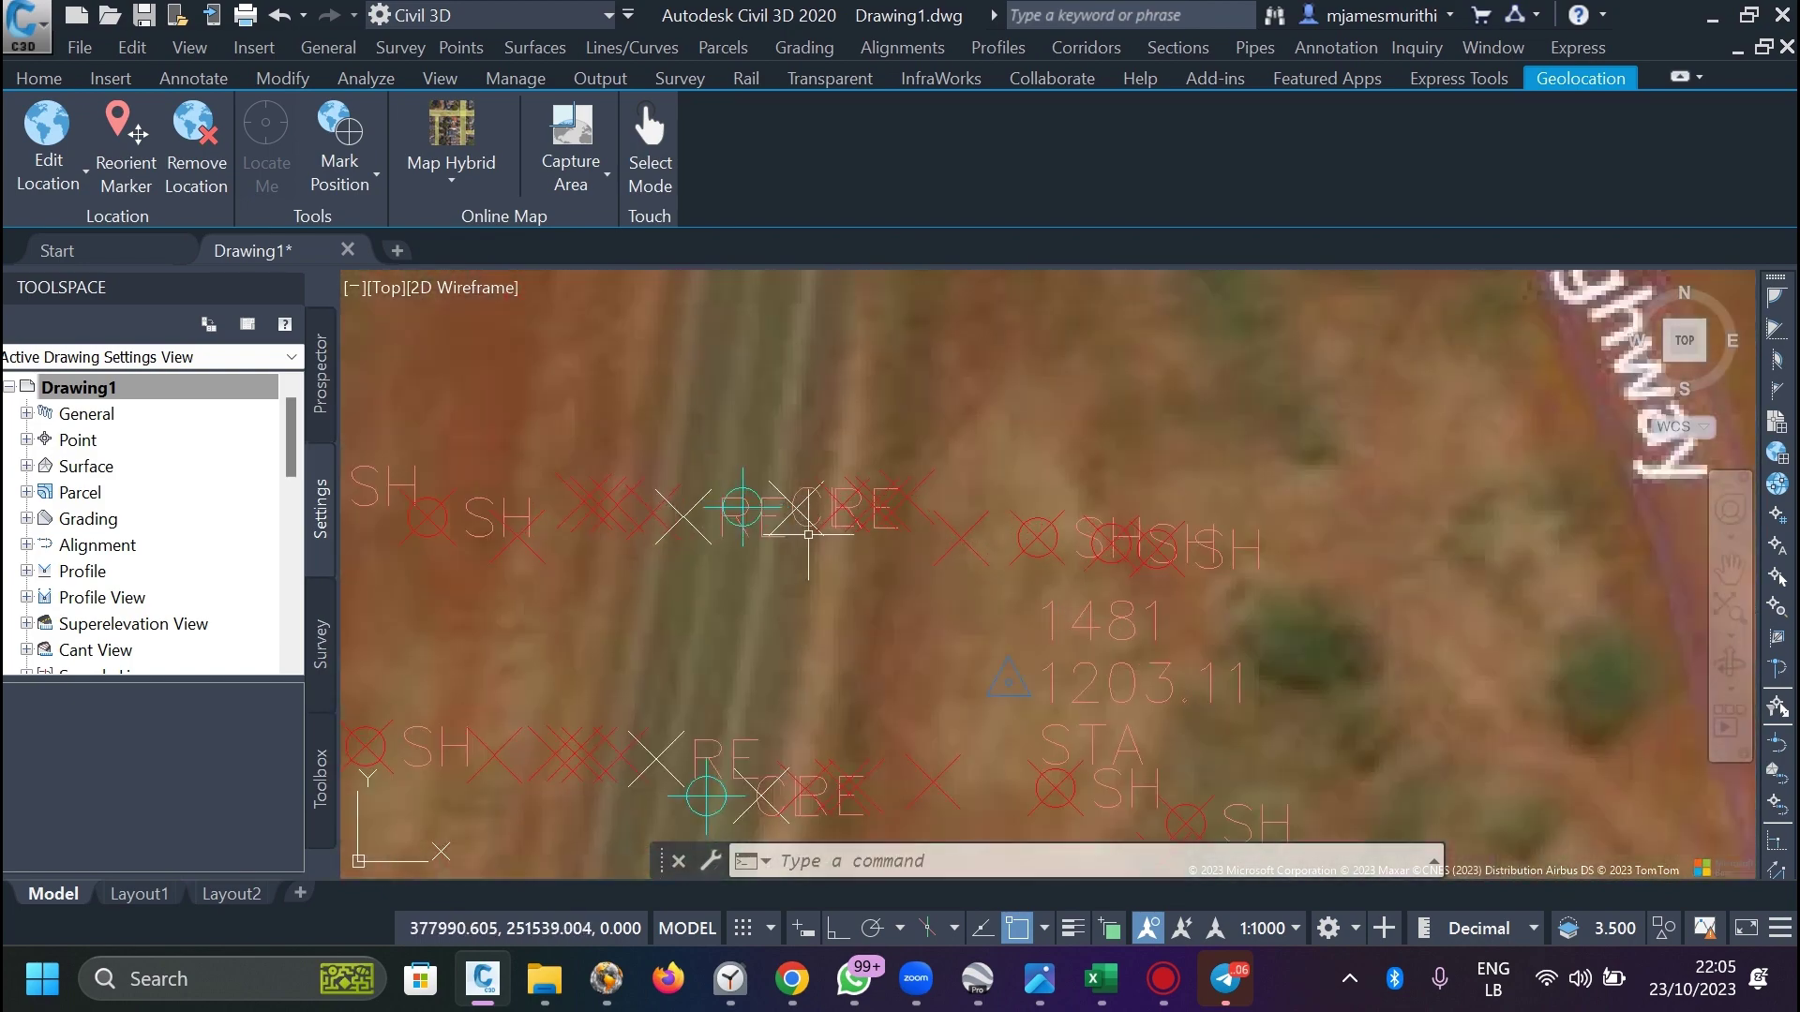
Compare the rows of survey points with the road on the hybrid imagery, from single cross-sections to the whole route near the highway.
scroll(762, 543, "down", 2)
scroll(761, 422, "up", 2)
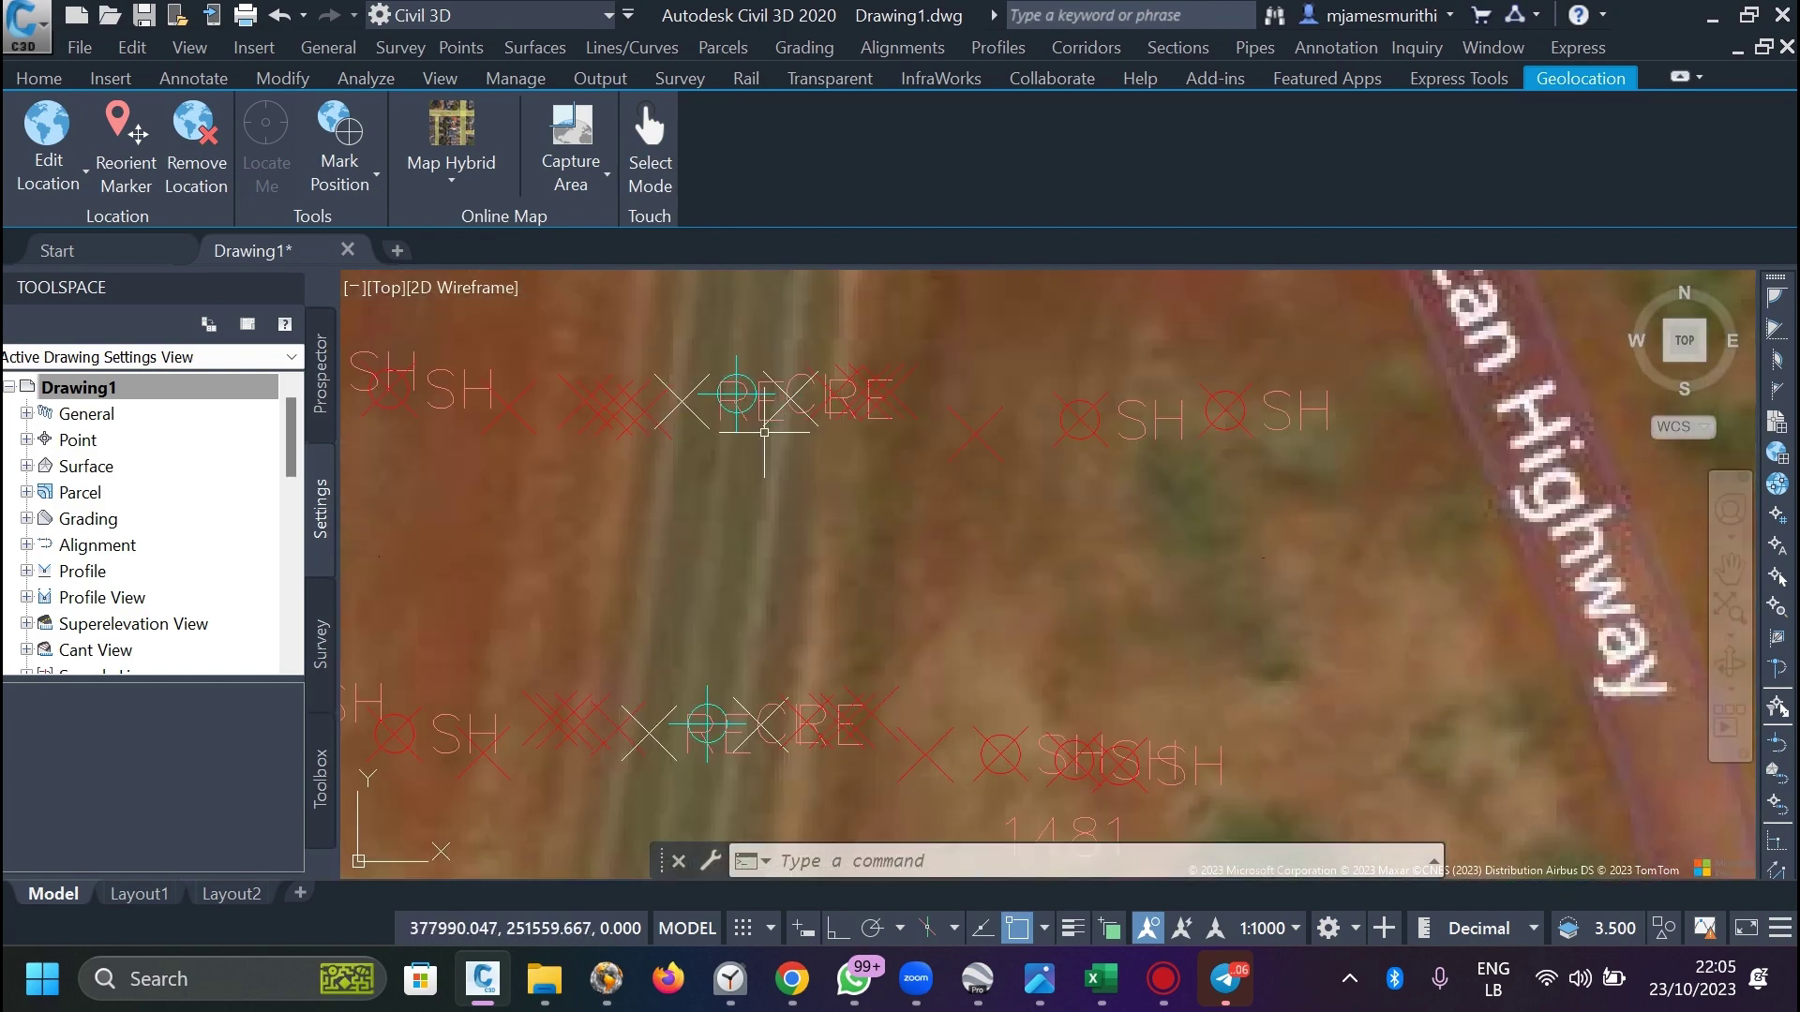
scroll(760, 440, "down", 3)
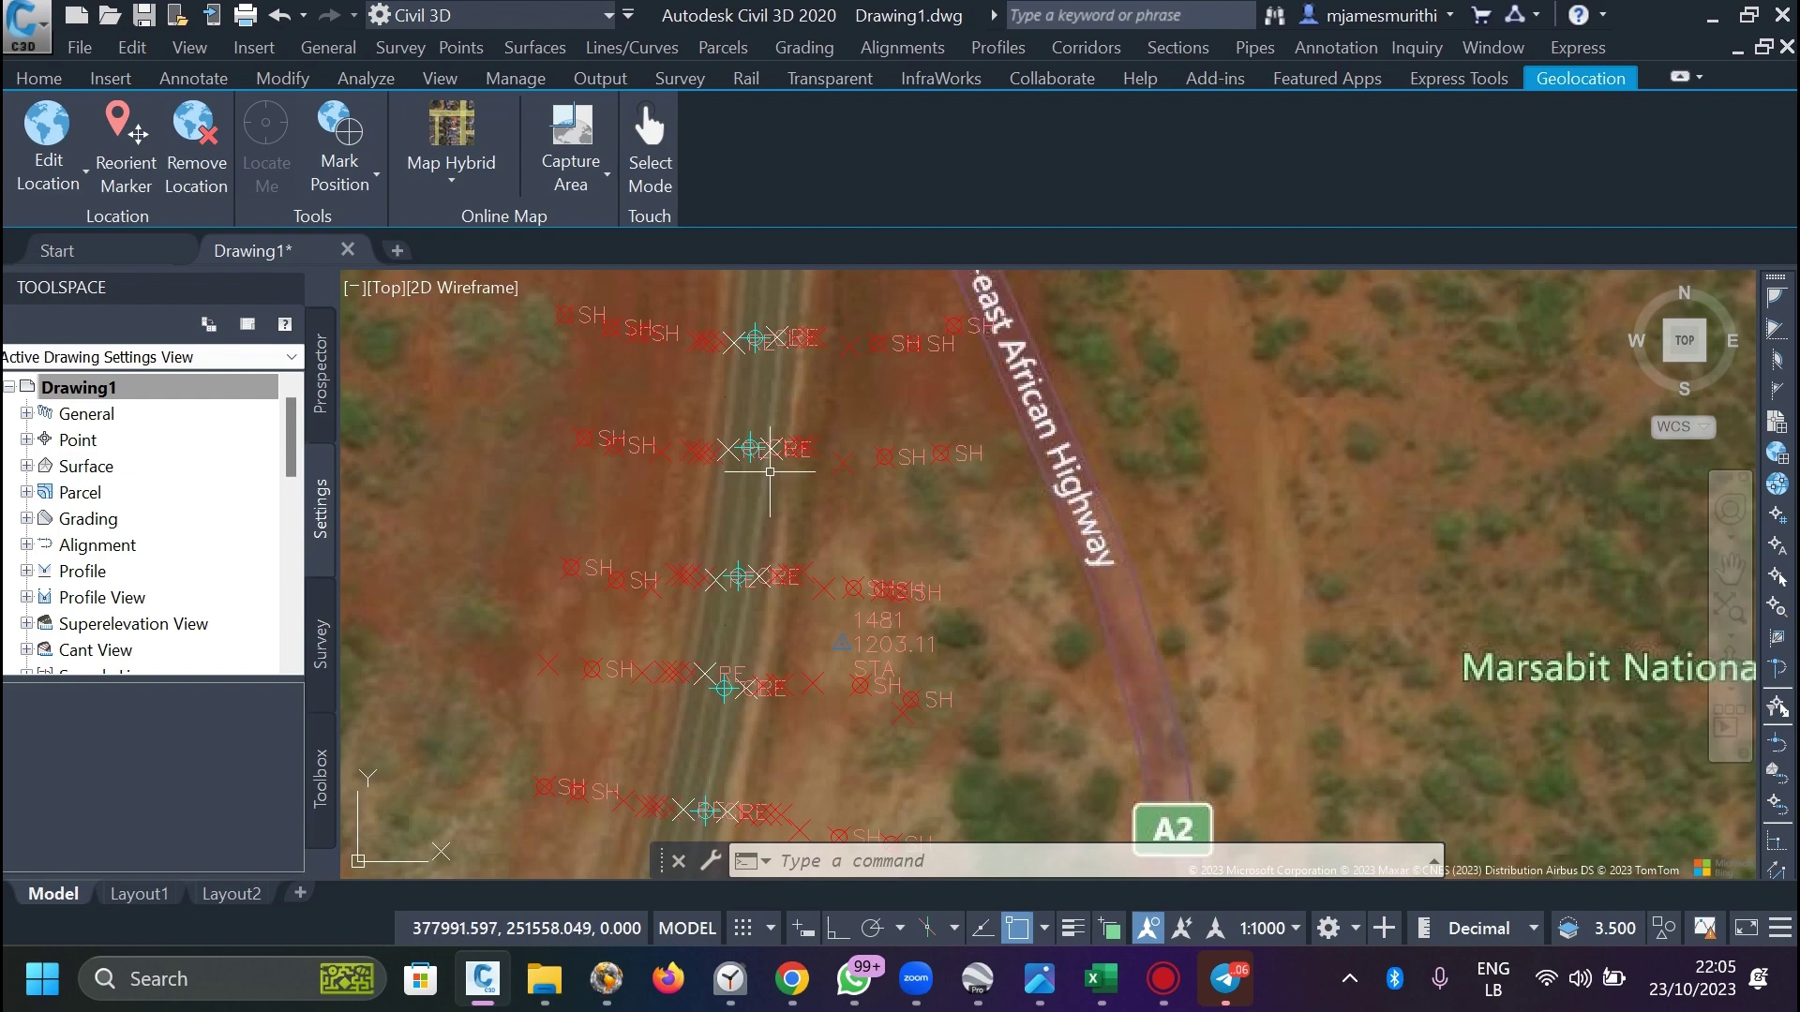
scroll(769, 471, "down", 4)
scroll(801, 451, "up", 2)
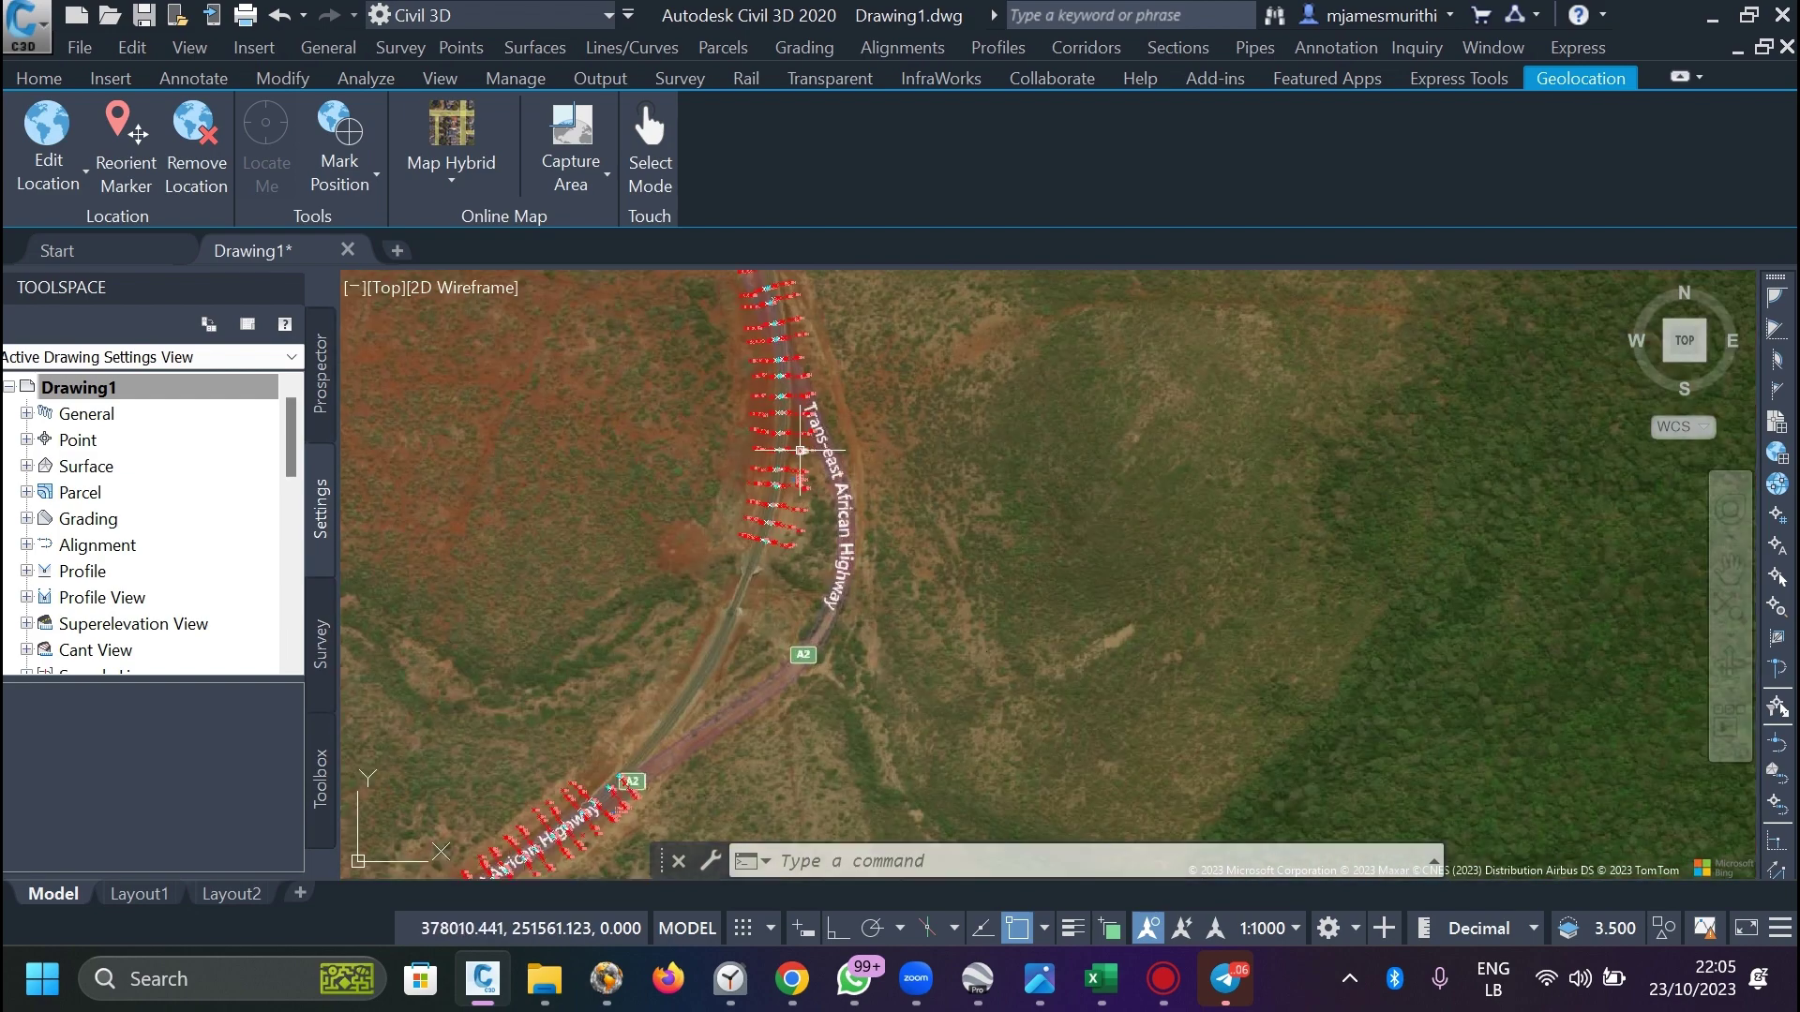
scroll(800, 451, "up", 3)
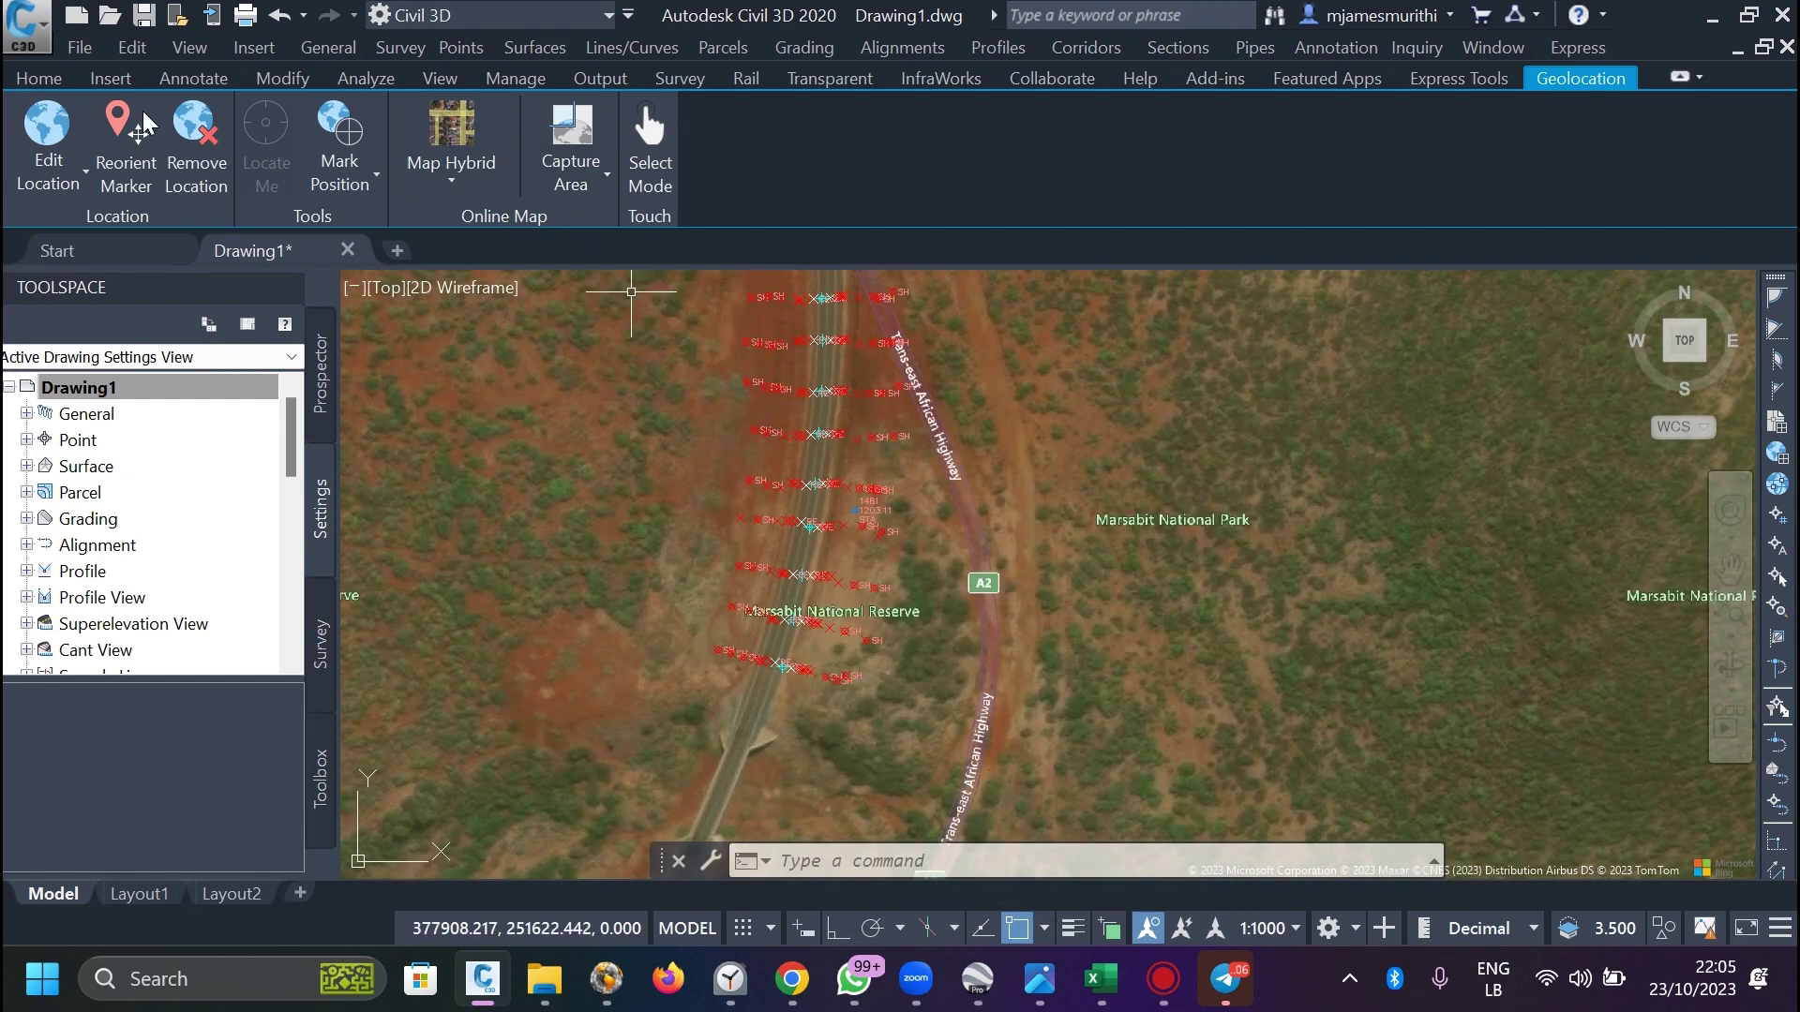
Draw a polyline along the road through the five southernmost centreline (CL) points, starting at the southernmost one.
left_click(42, 79)
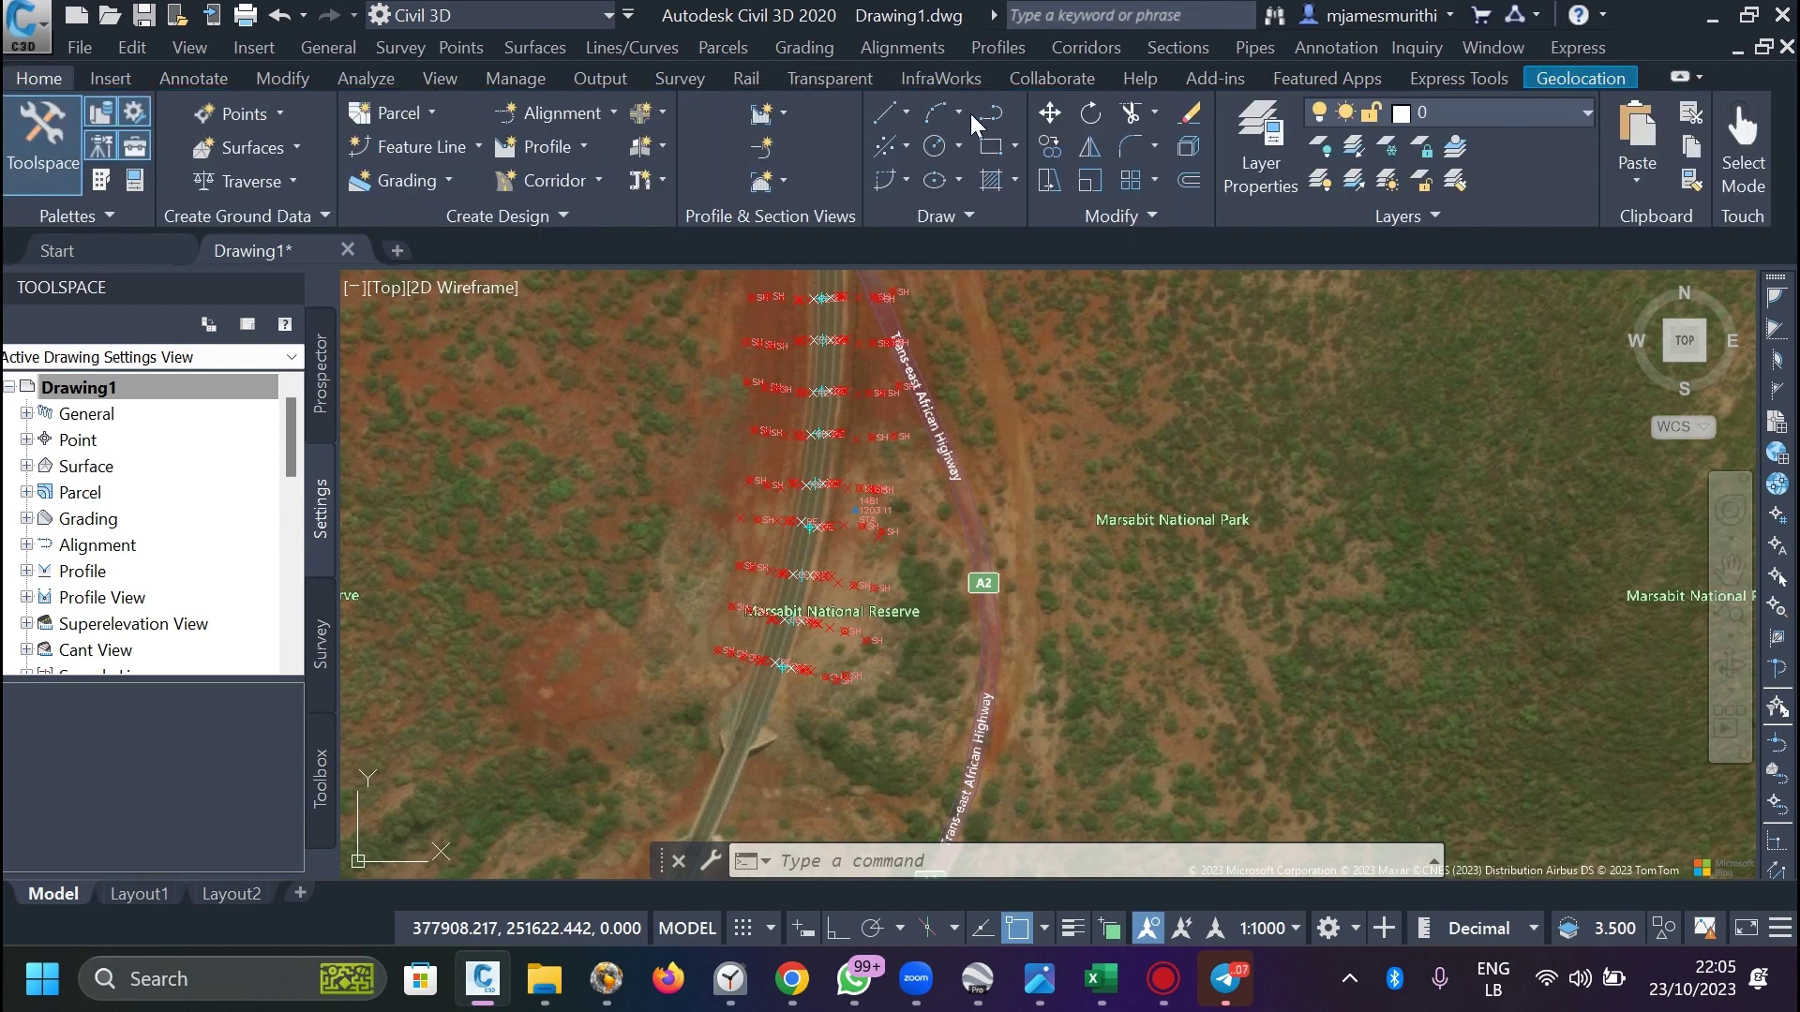
scroll(773, 616, "up", 2)
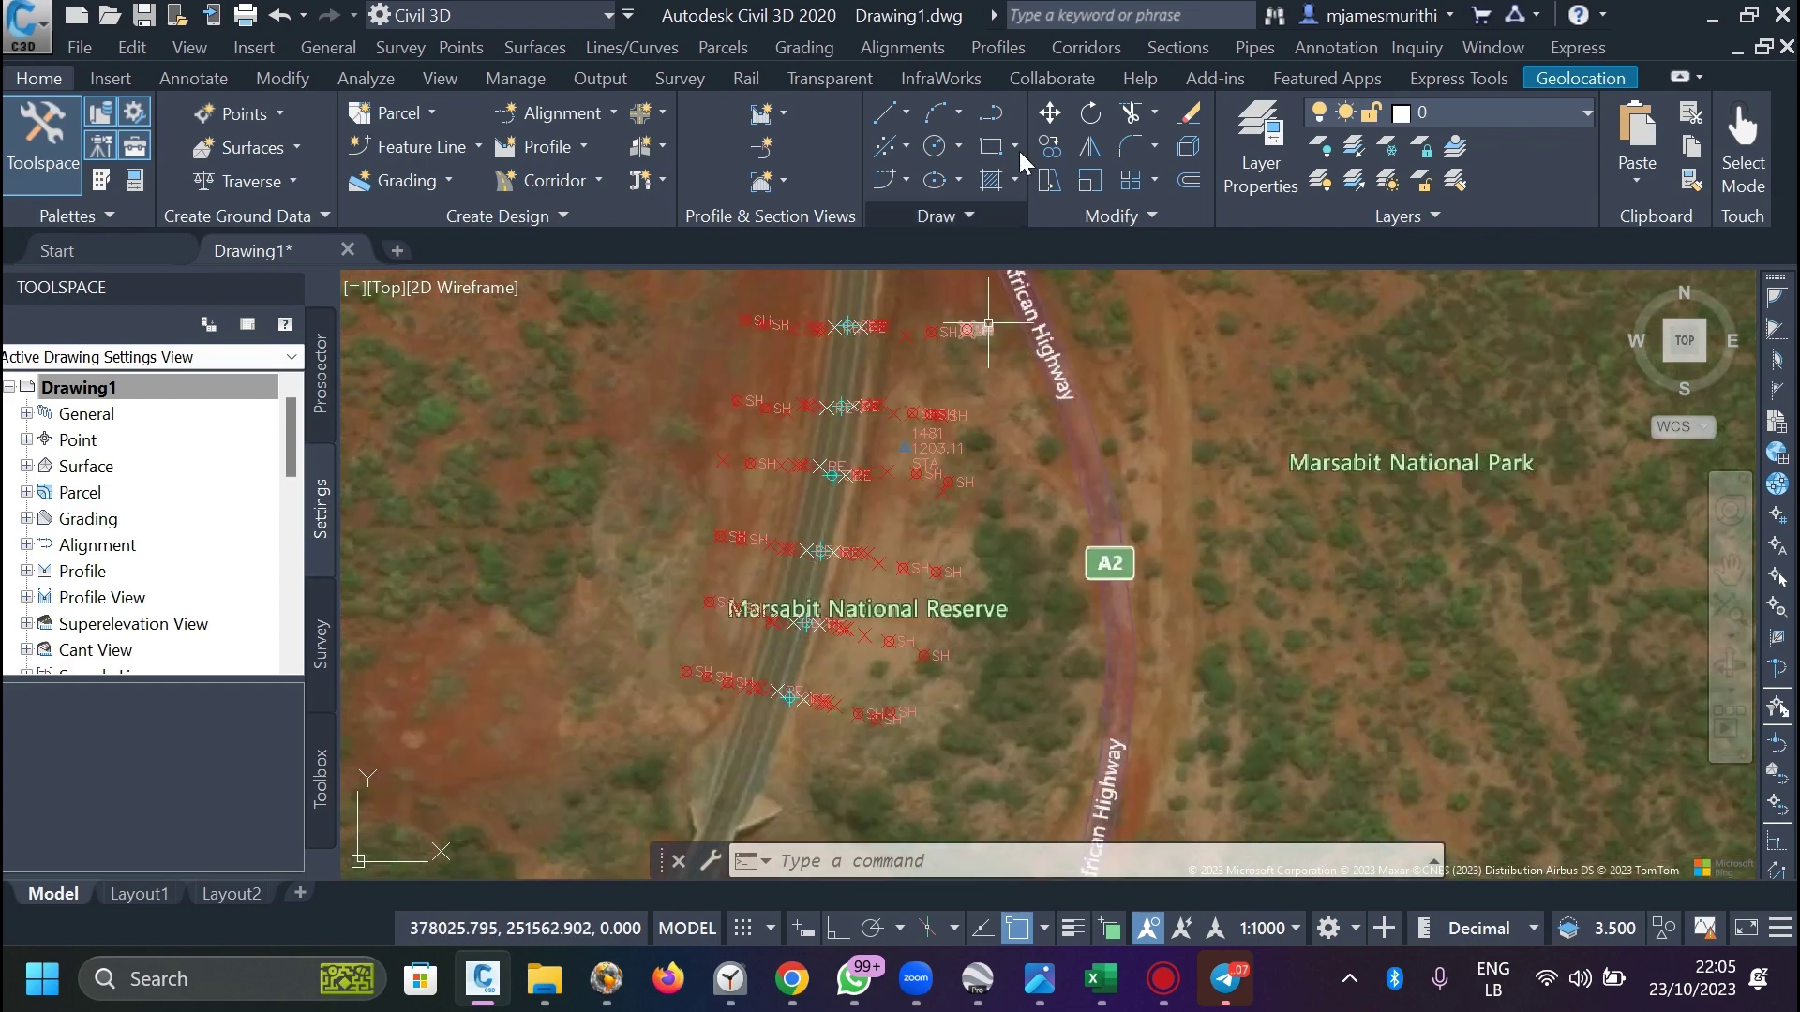
type("pl")
key("Return")
scroll(794, 668, "up", 3)
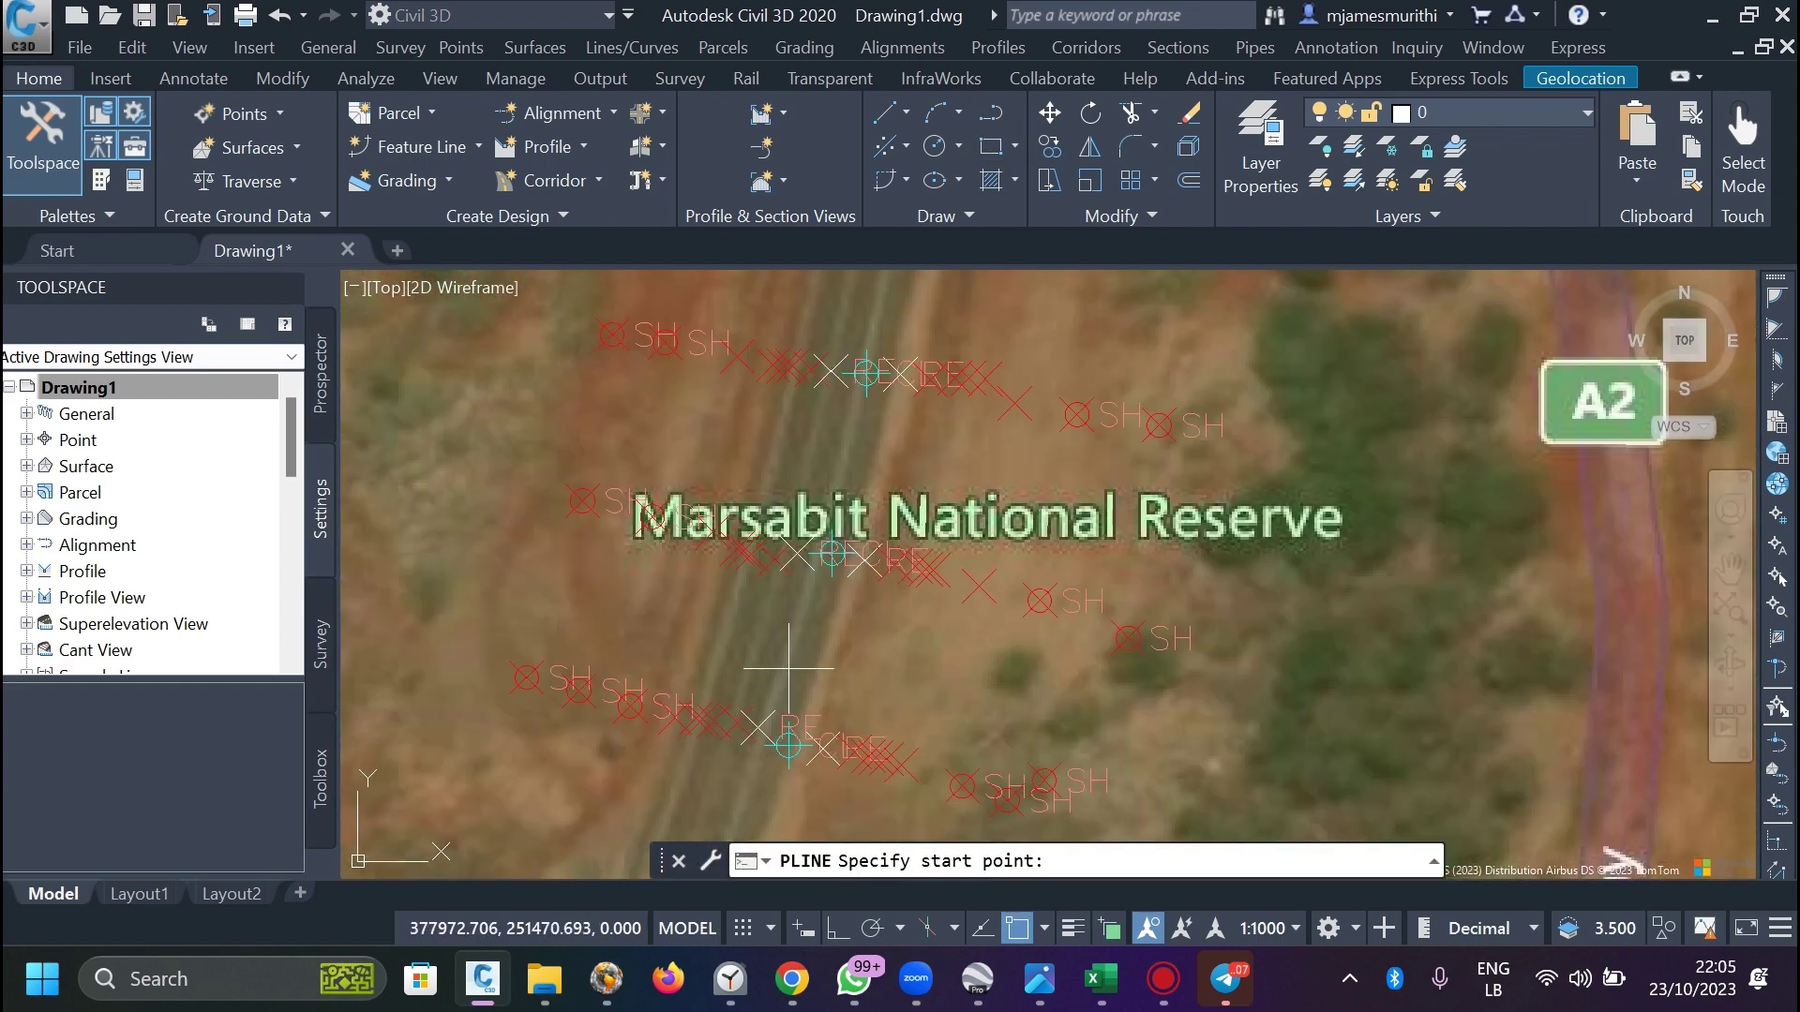
left_click(789, 746)
left_click(832, 554)
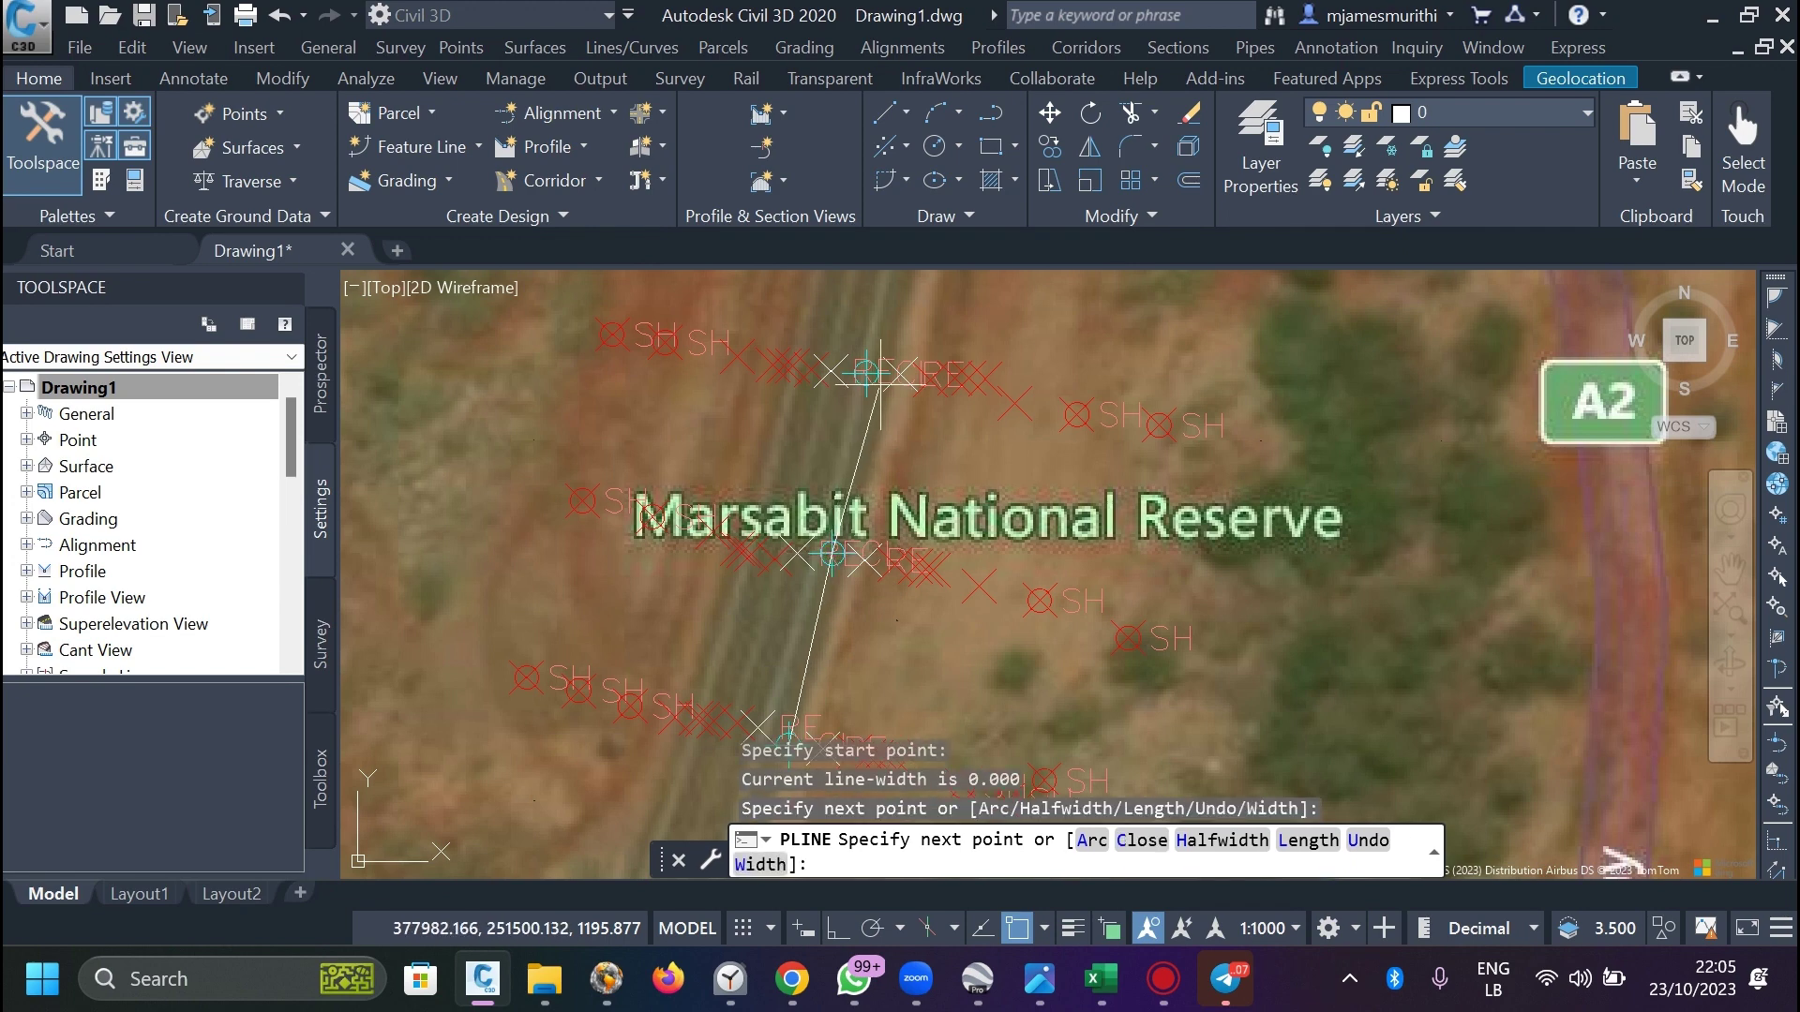
scroll(830, 475, "up", 4)
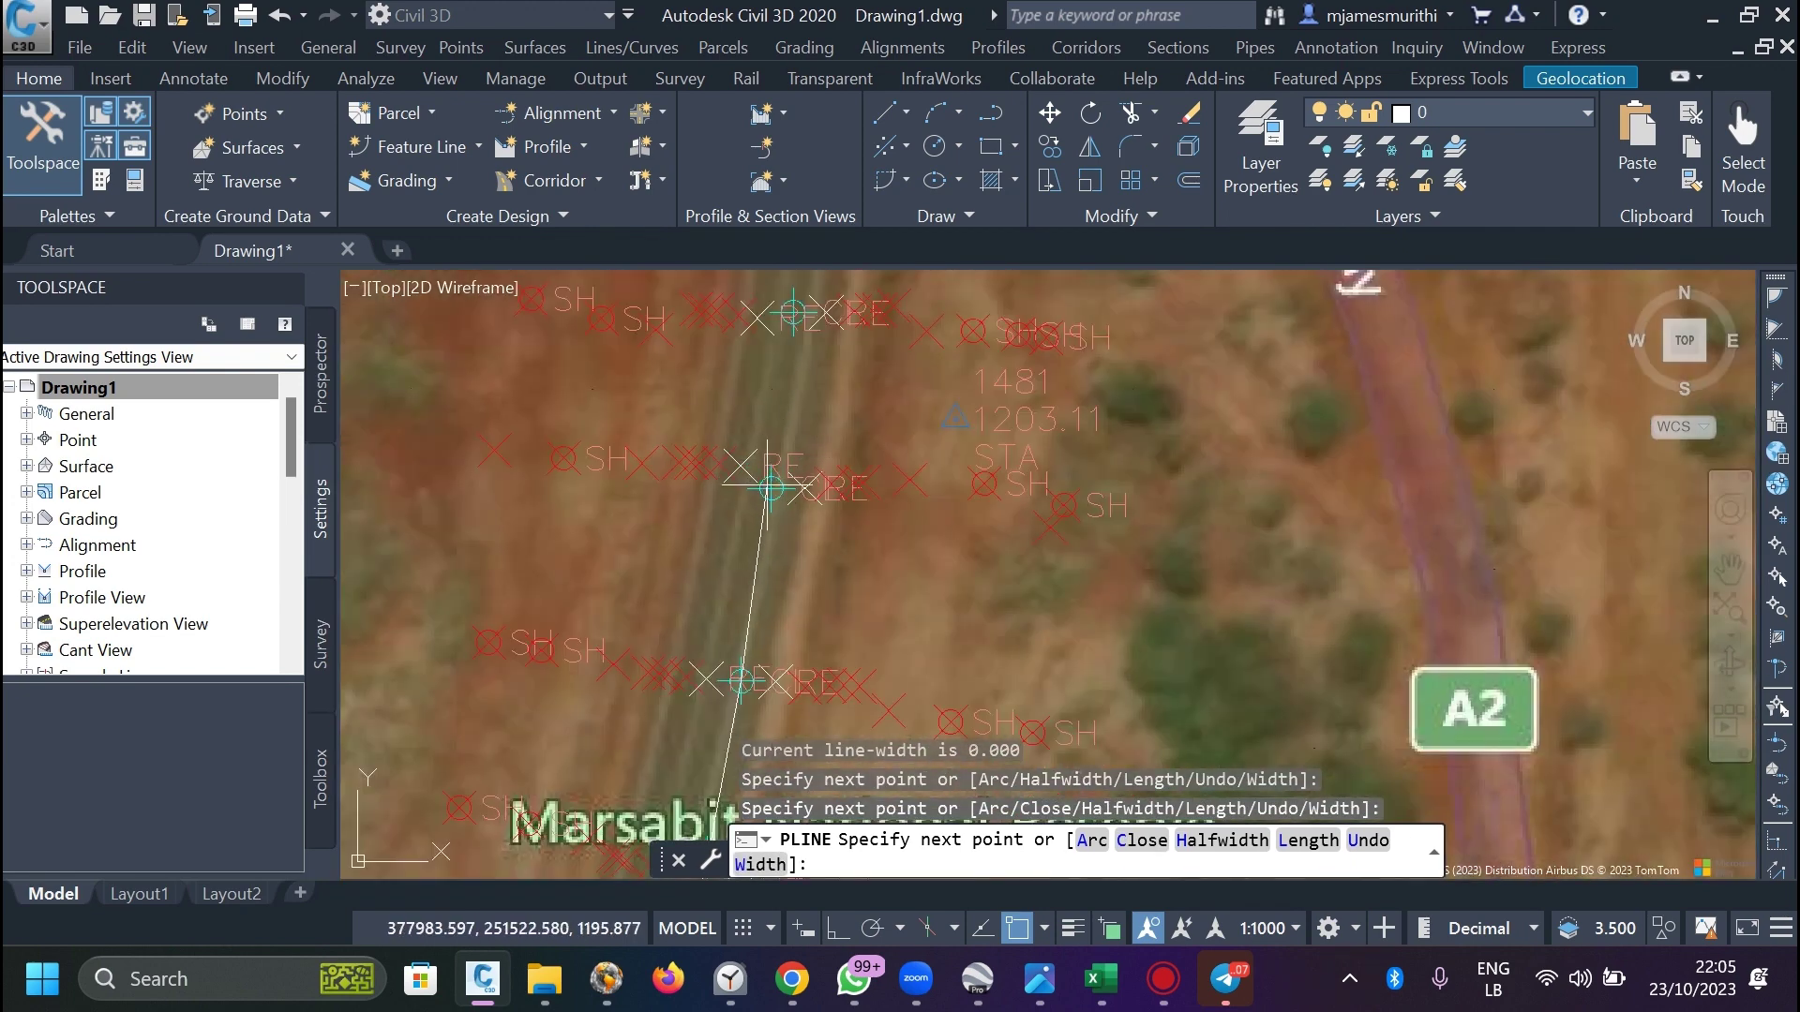
left_click(770, 487)
left_click(794, 315)
key("Escape")
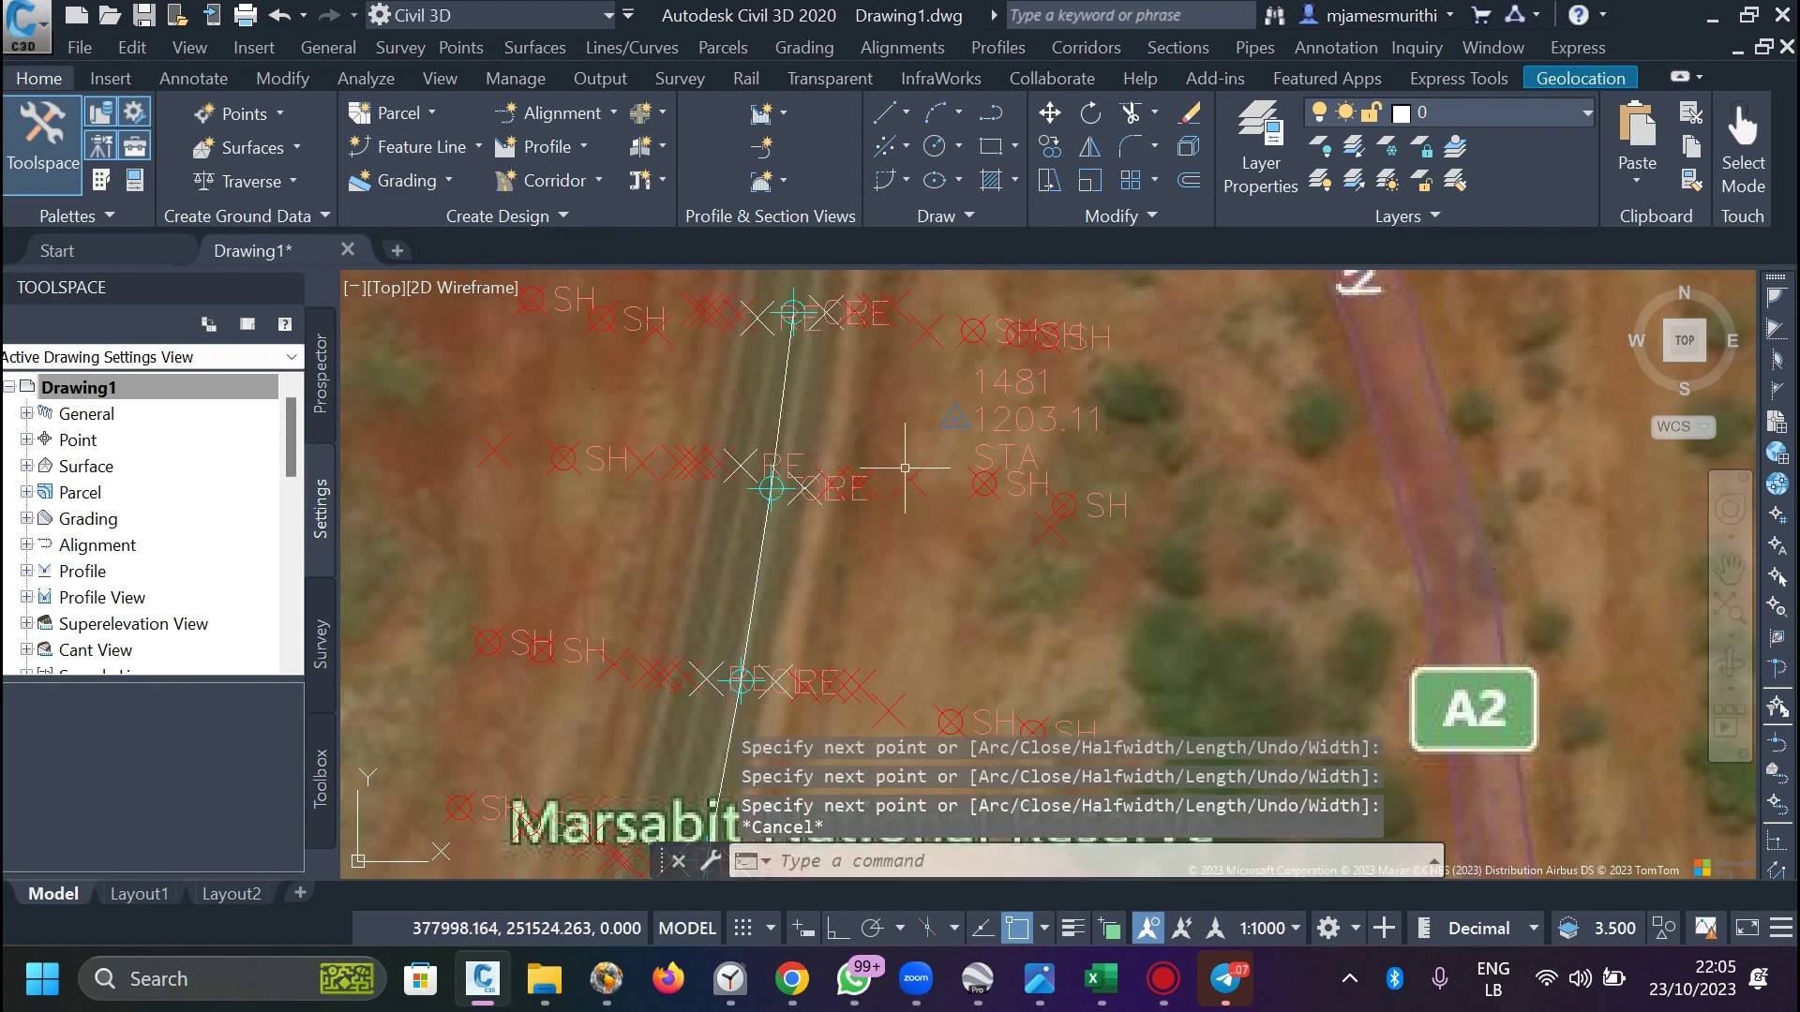
Turn off the online map behind the survey points and the centreline polyline.
scroll(777, 400, "down", 5)
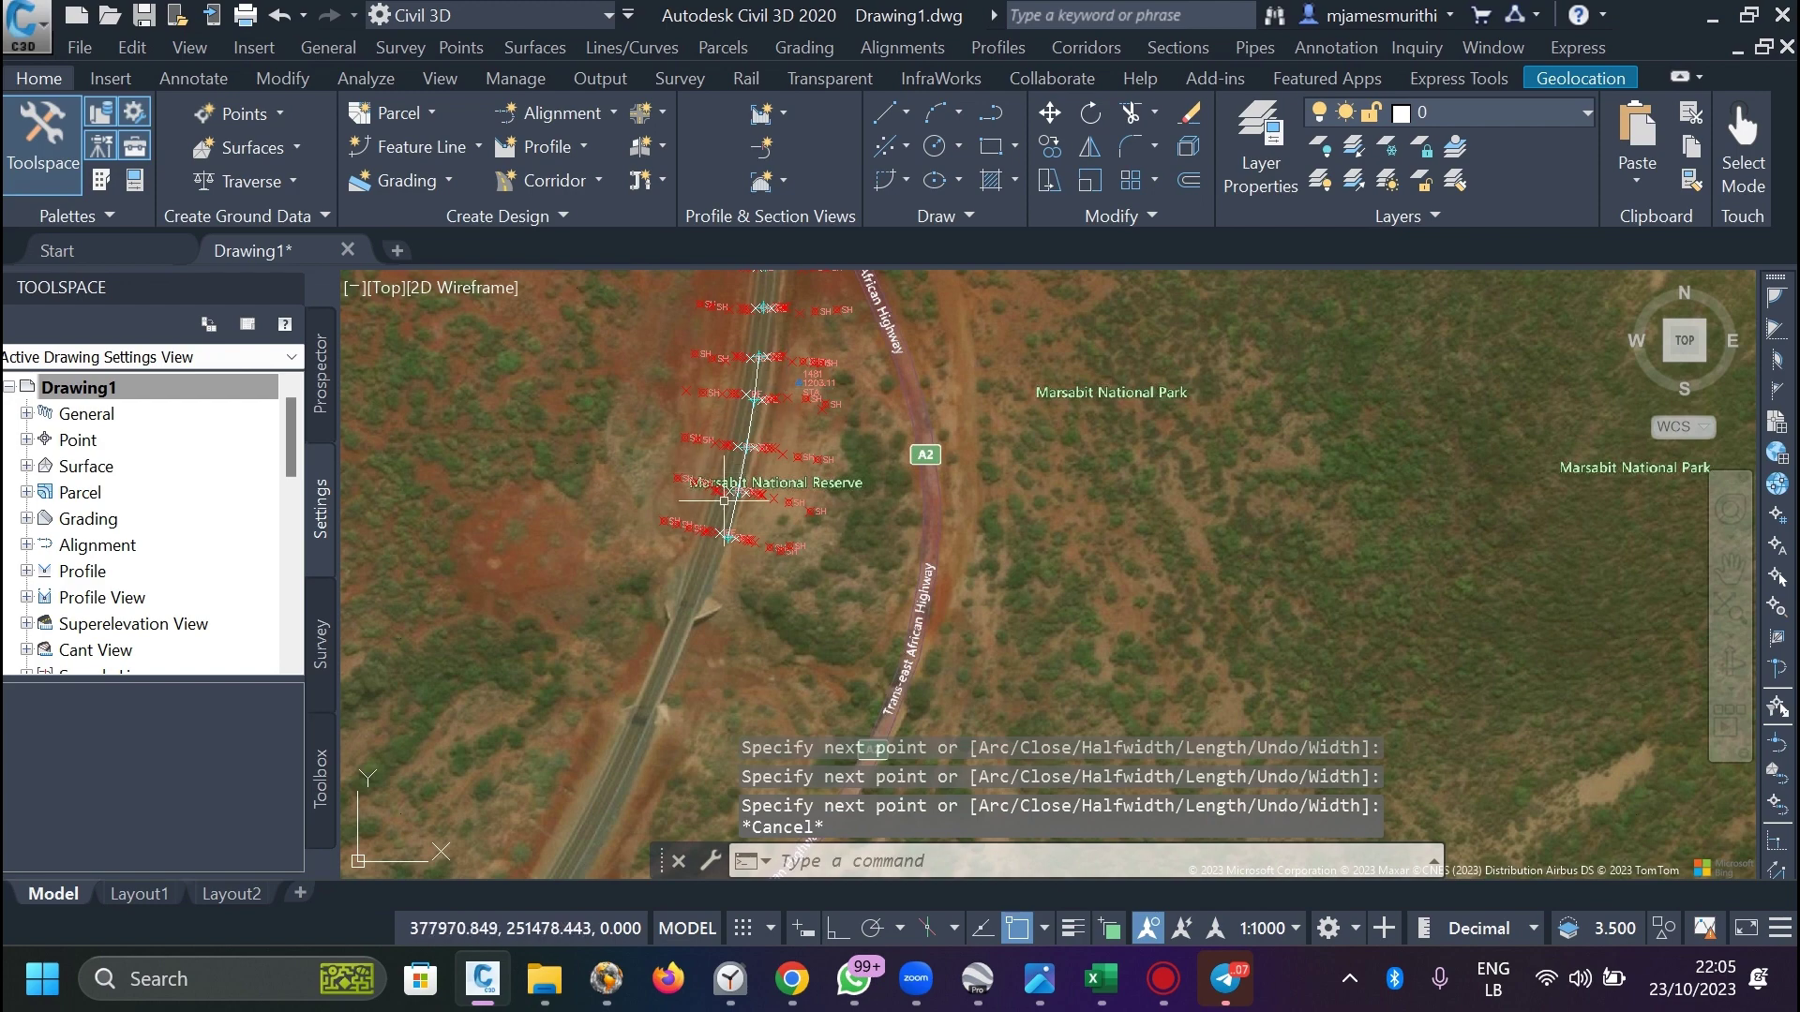
left_click(1552, 81)
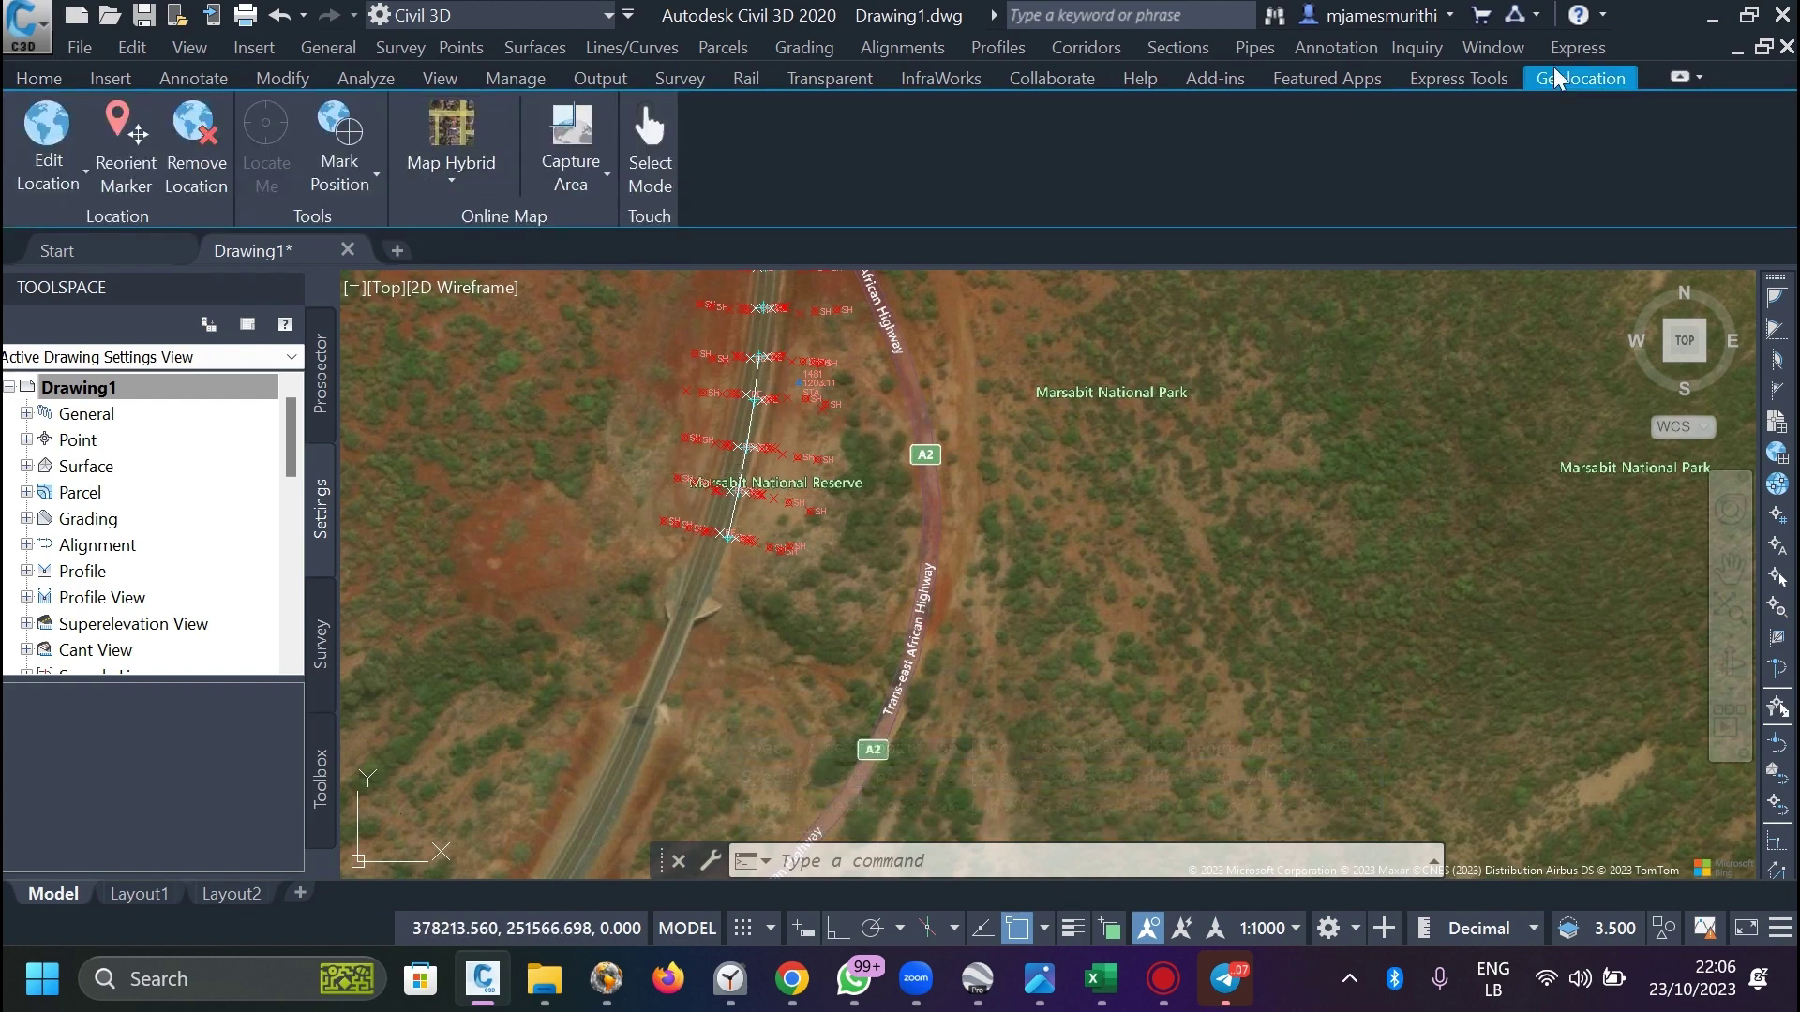
left_click(454, 185)
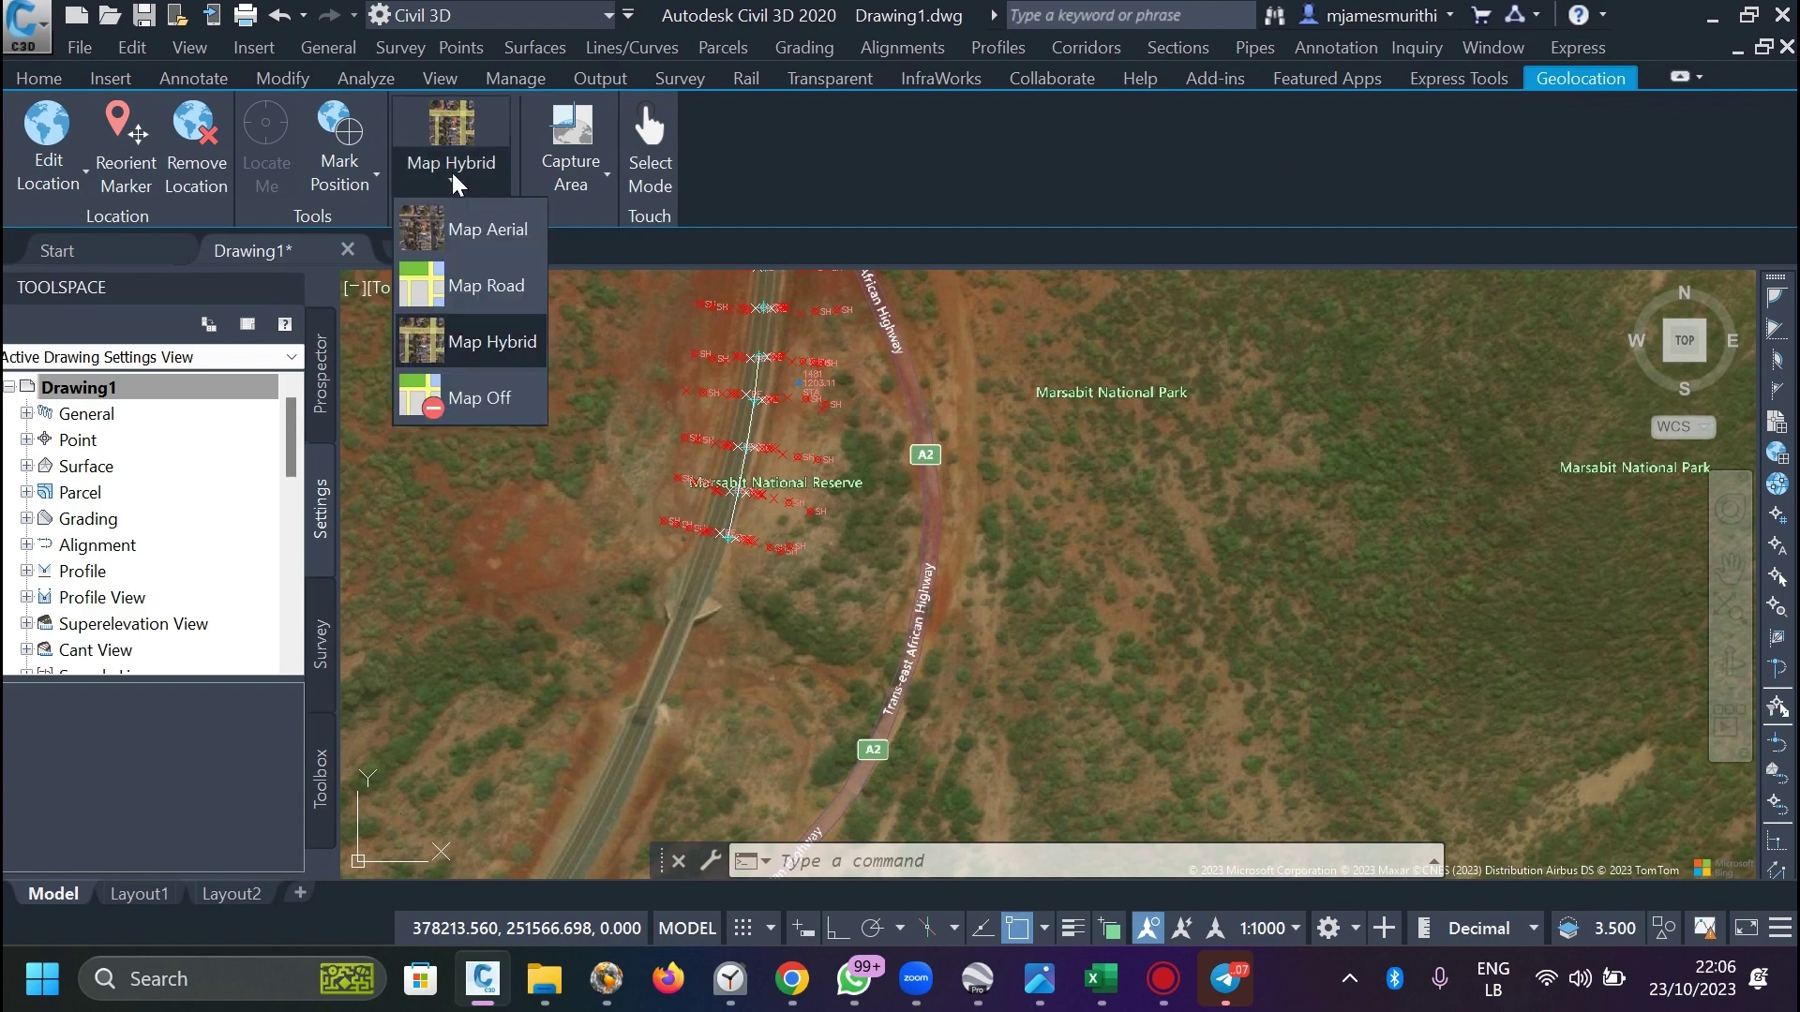
left_click(498, 403)
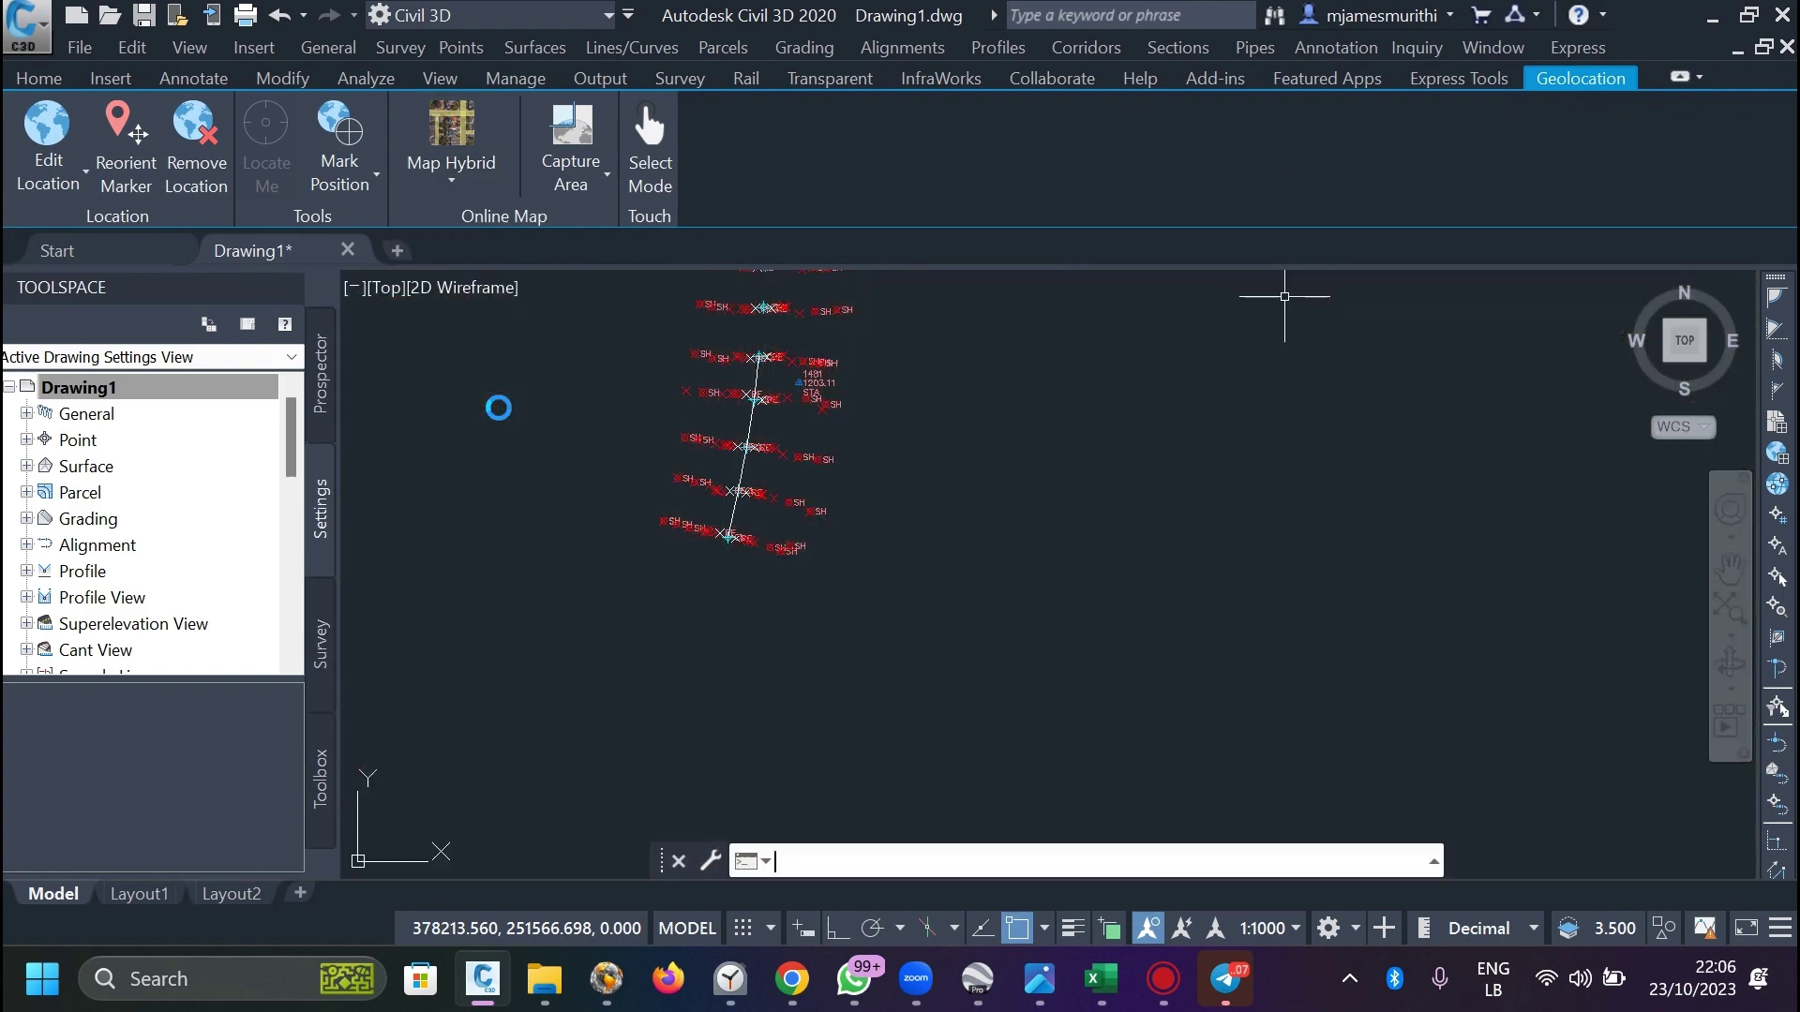
scroll(948, 535, "down", 2)
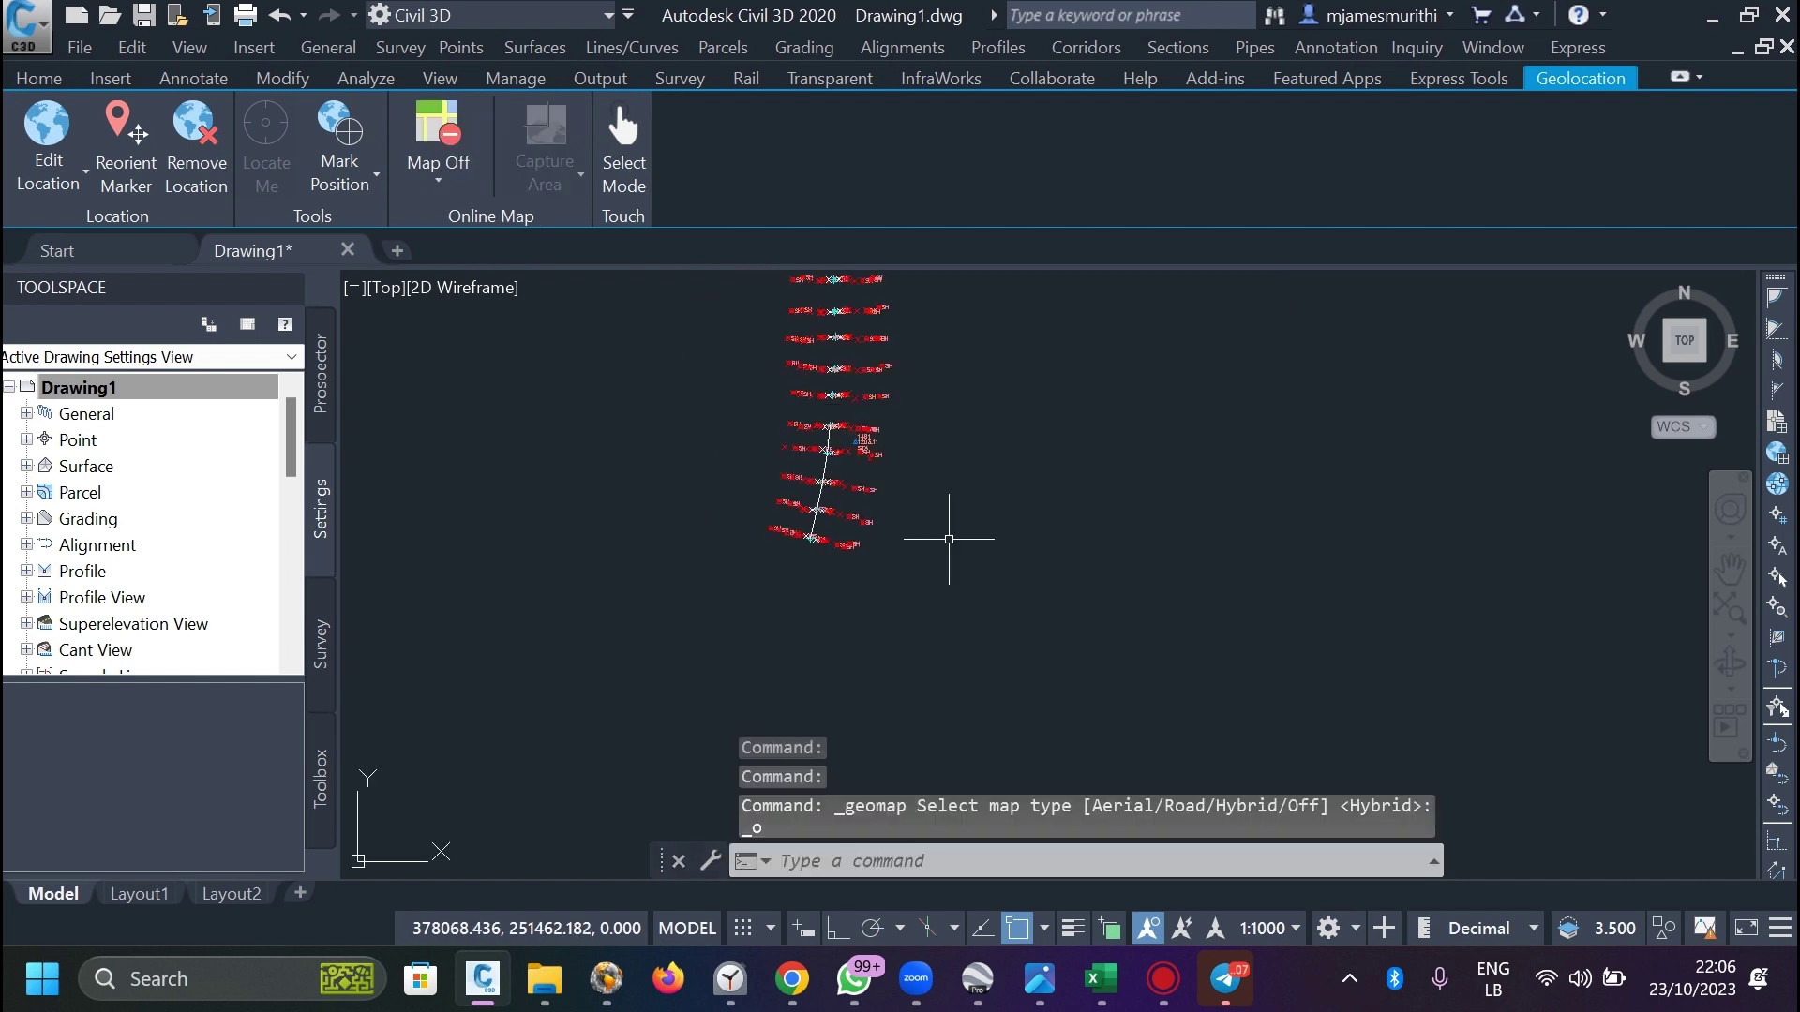
scroll(950, 472, "up", 2)
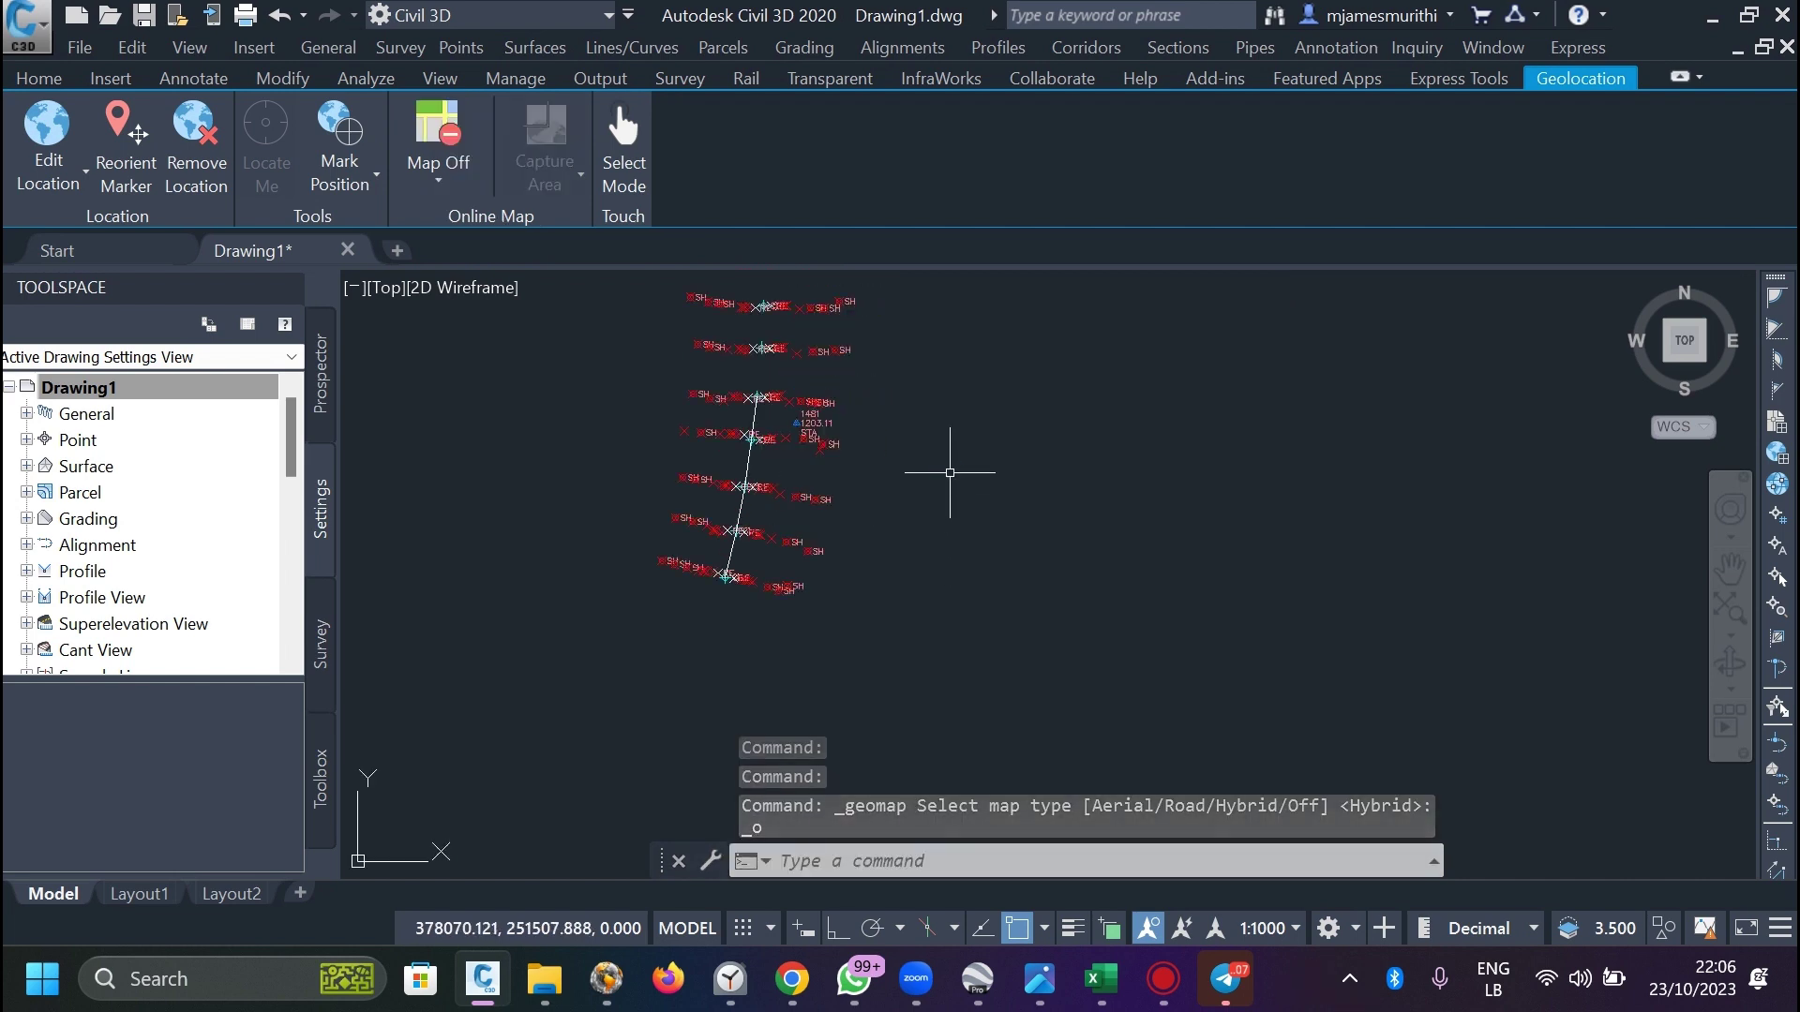